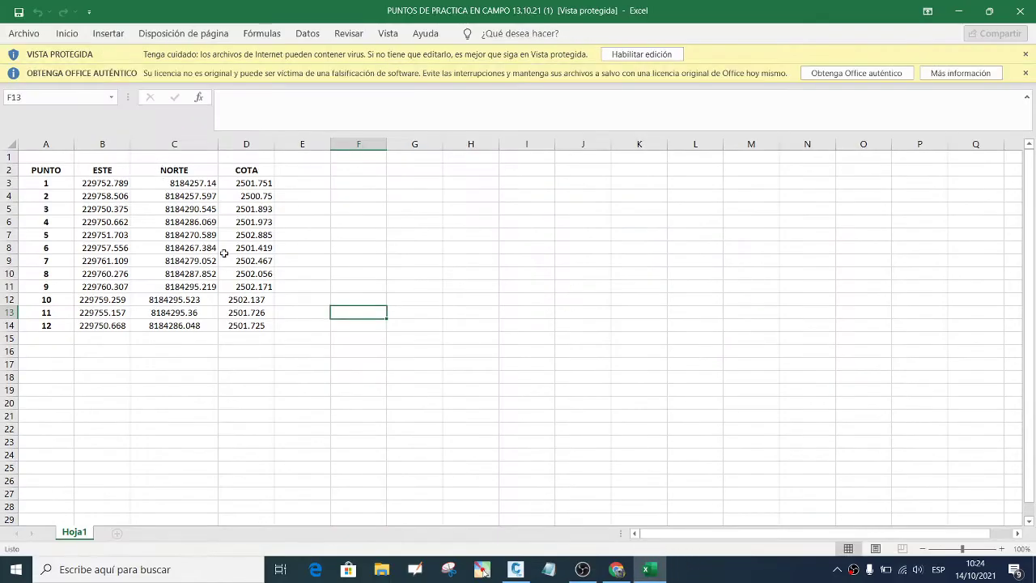
# Step: Copy the numbered survey points in A3:D14 from the workbook and paste them into a blank Notepad document
pyautogui.click(224, 249)
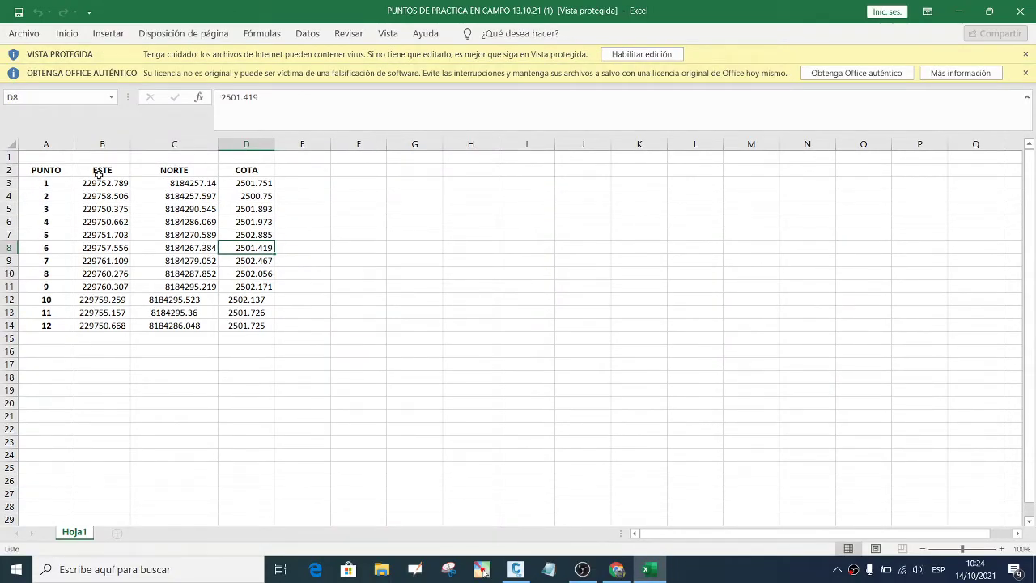
pyautogui.click(322, 311)
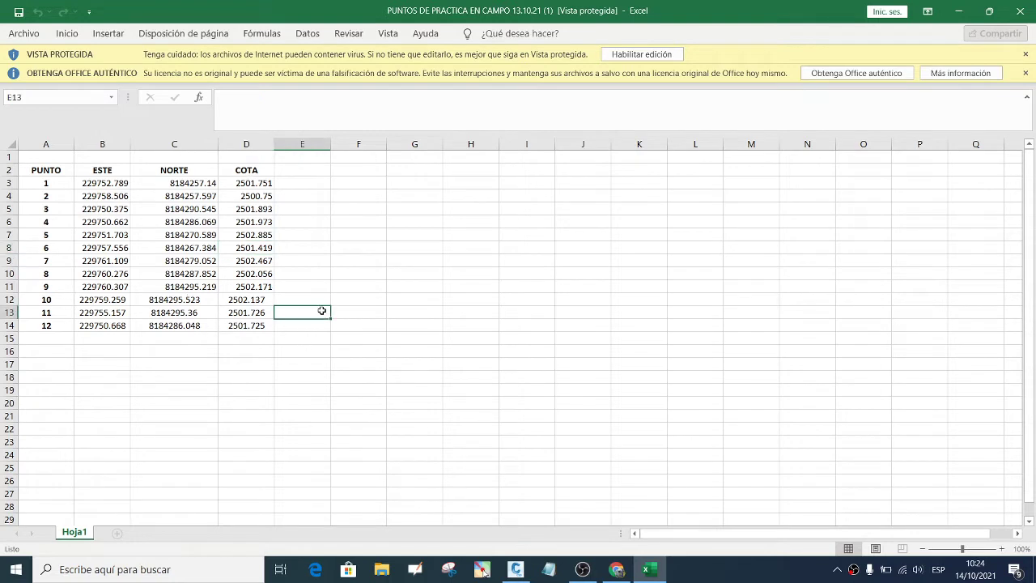
pyautogui.moveTo(46, 183); pyautogui.dragTo(245, 325)
pyautogui.rightClick(204, 259)
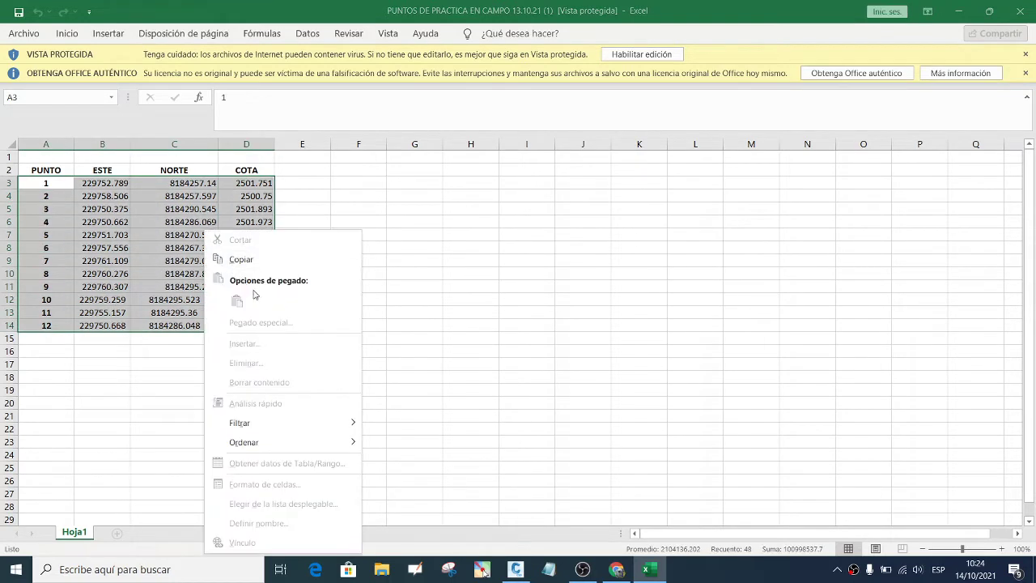
pyautogui.click(241, 259)
pyautogui.click(555, 571)
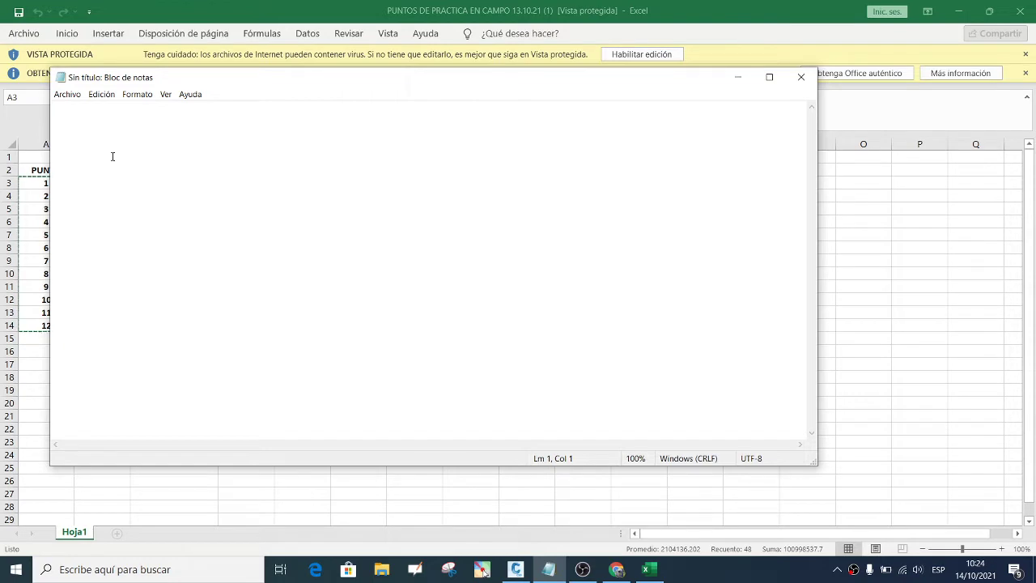
pyautogui.hotkey('ctrl', 'v')
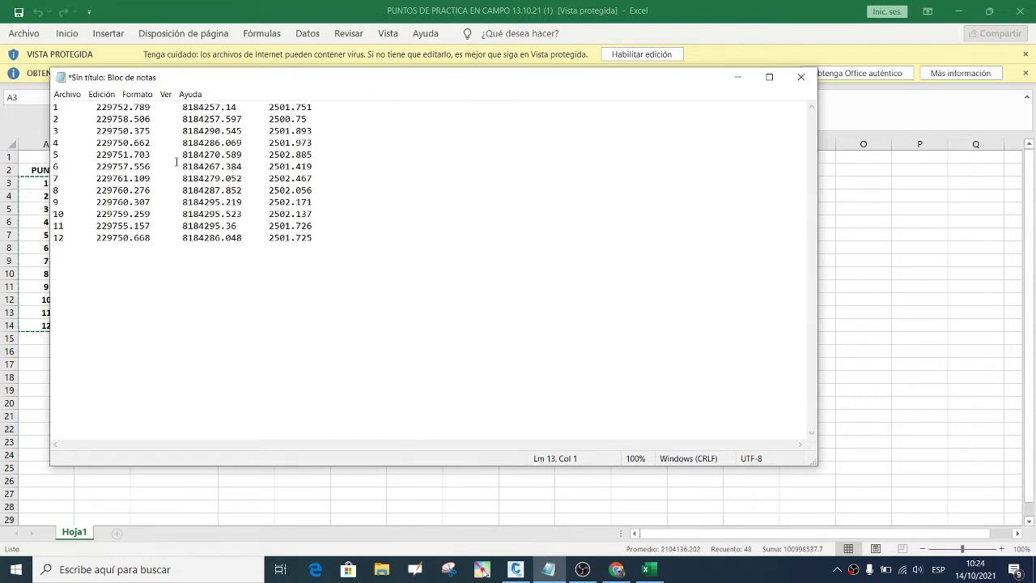
# Step: Save the text file on the Escritorio as "puntos lev top 14octubre2021" and close it
pyautogui.click(70, 96)
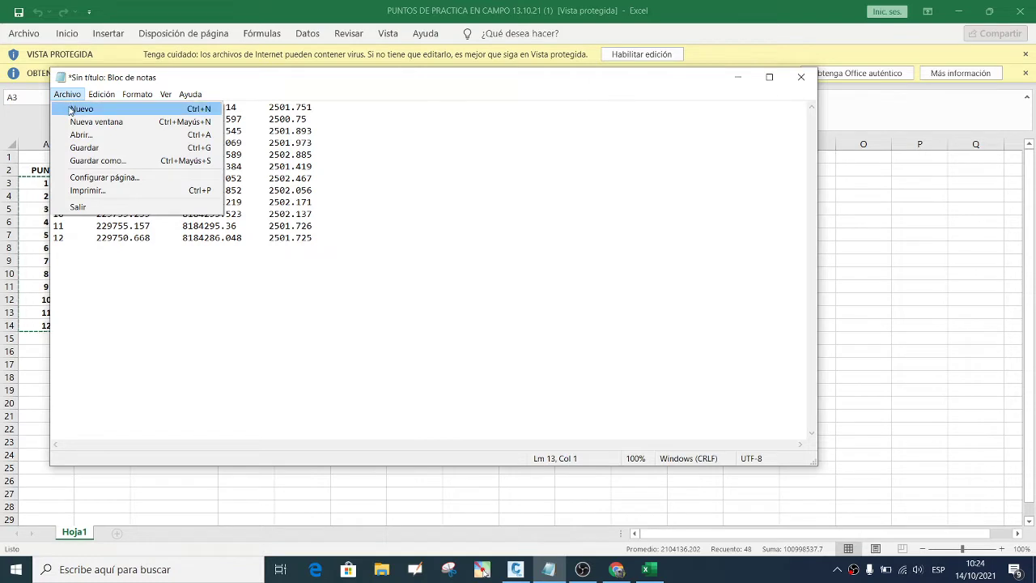
pyautogui.click(98, 161)
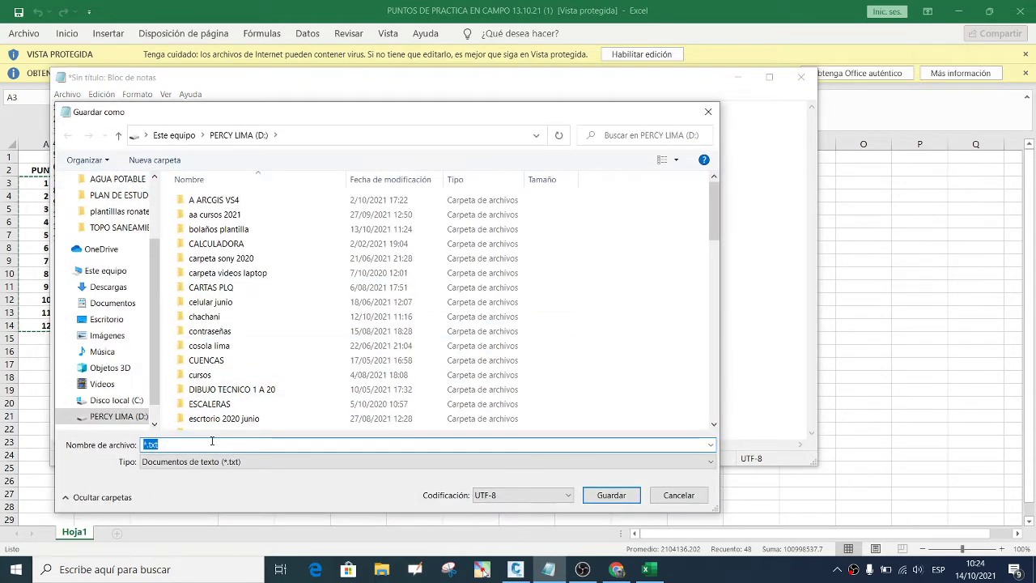
pyautogui.click(106, 320)
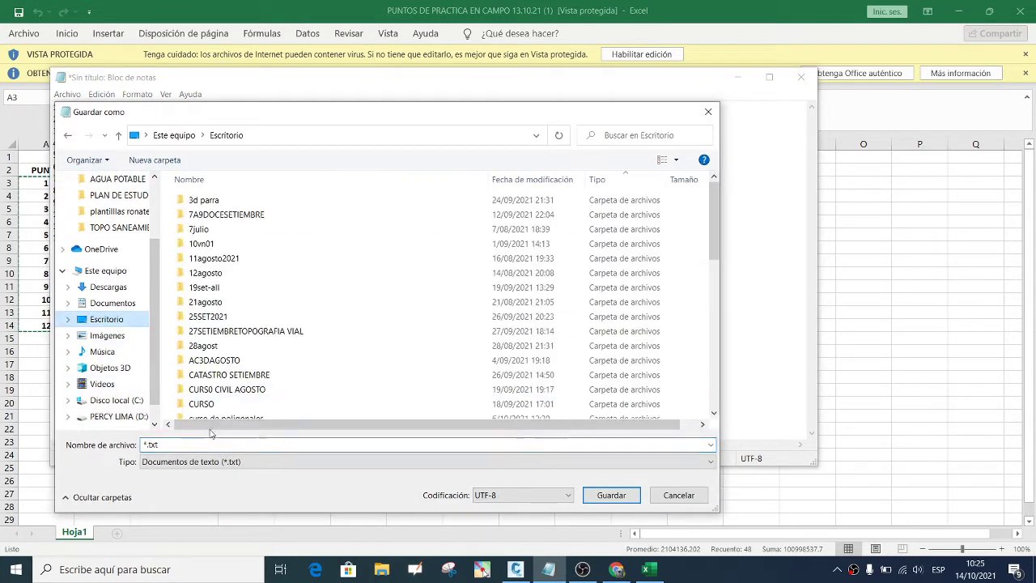
pyautogui.click(180, 445)
pyautogui.write('puntos lev')
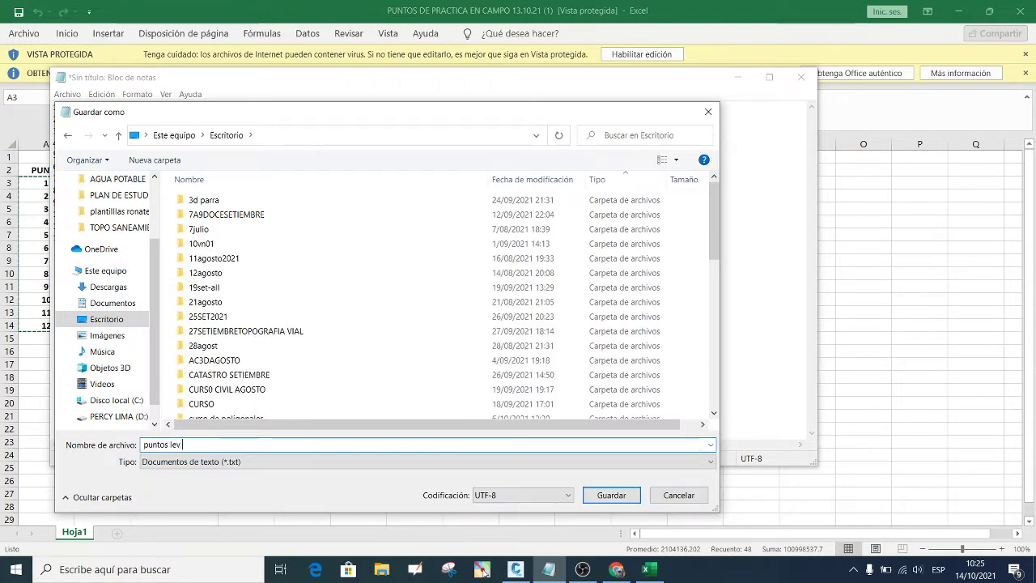
pyautogui.write(' top 14octubr')
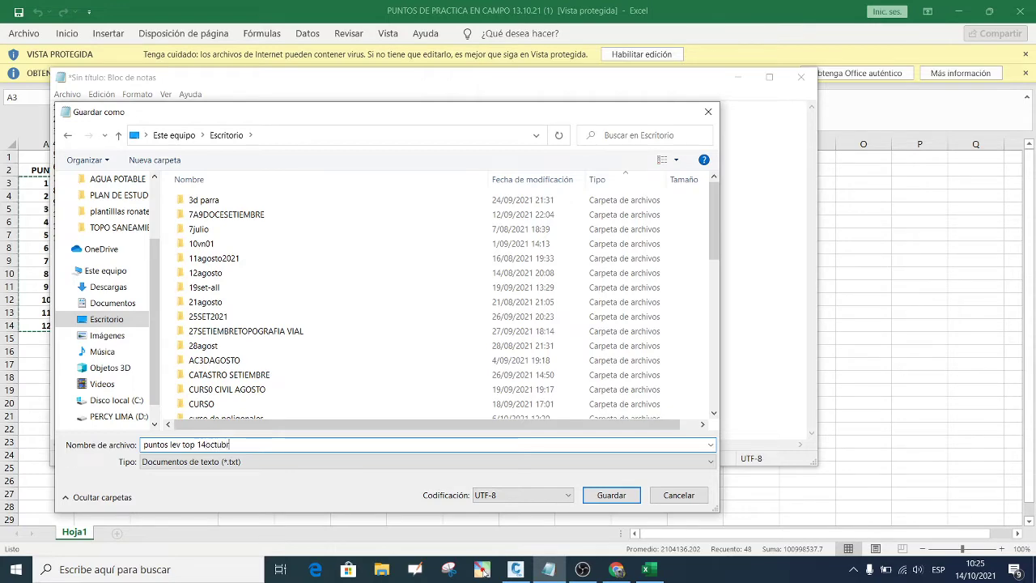
pyautogui.write('2021')
pyautogui.click(602, 495)
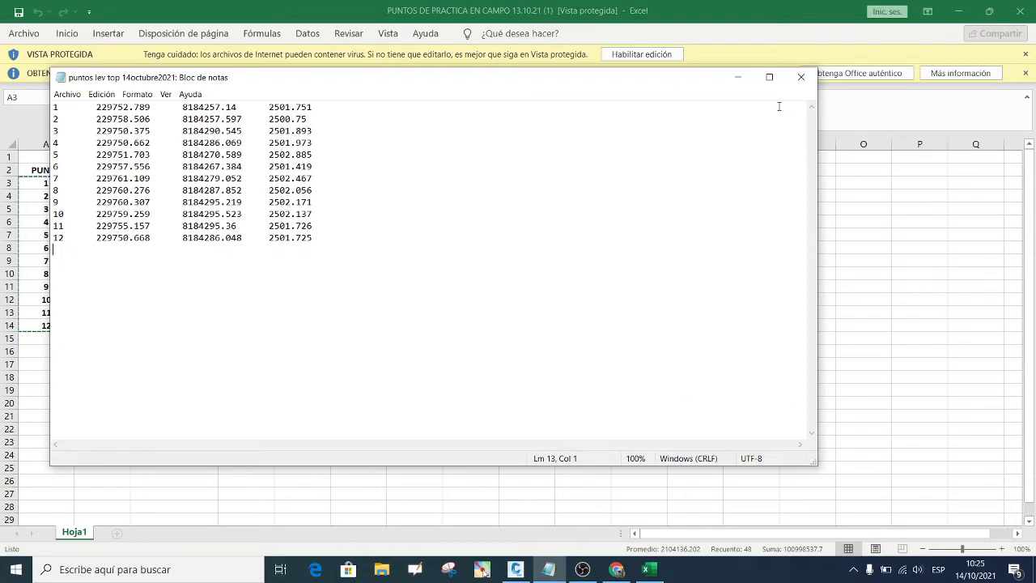
pyautogui.click(800, 77)
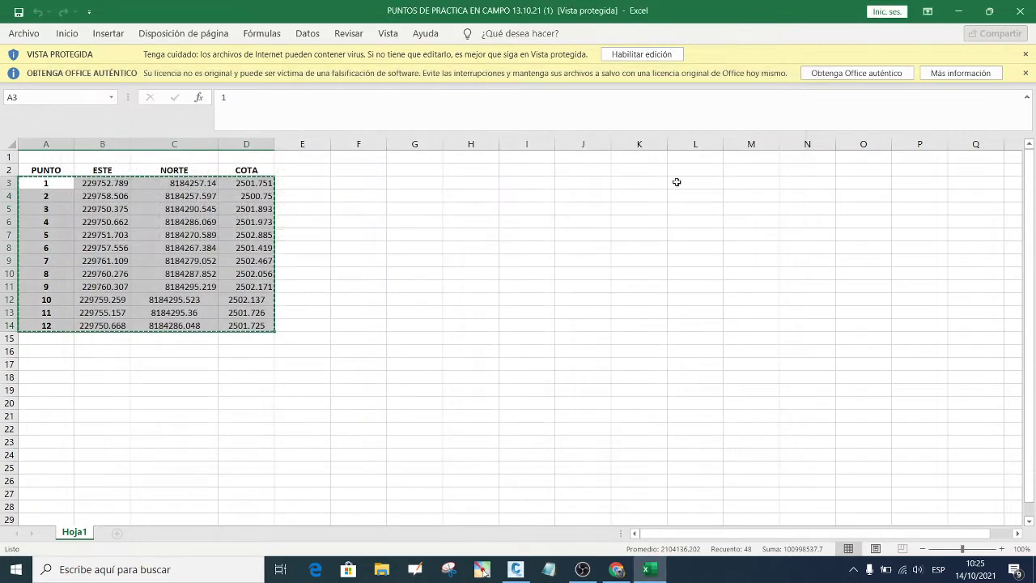
# Step: Close the points workbook and switch to Civil 3D
pyautogui.click(1021, 9)
pyautogui.click(961, 9)
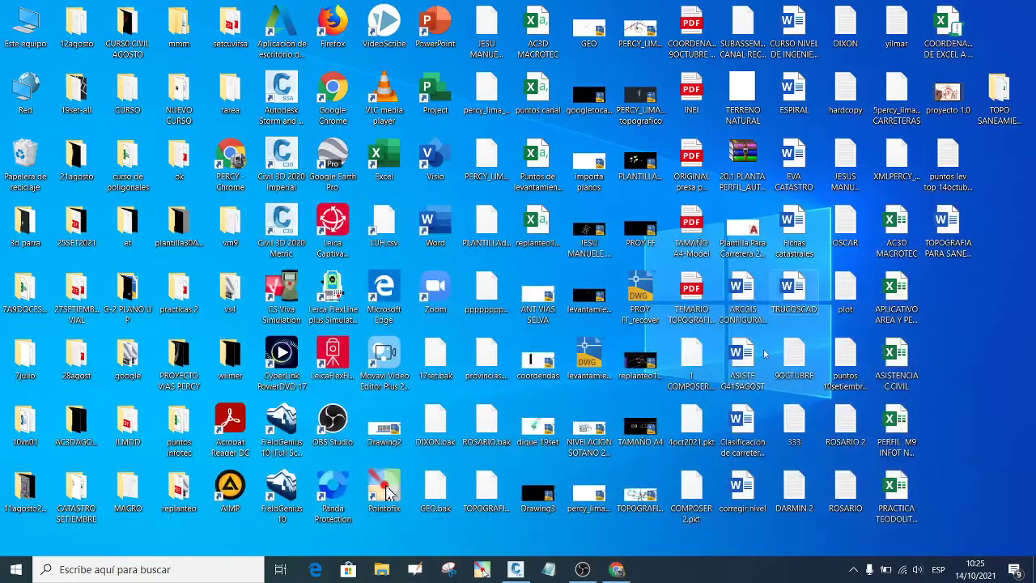
pyautogui.click(516, 568)
pyautogui.moveTo(437, 252); pyautogui.dragTo(224, 204)
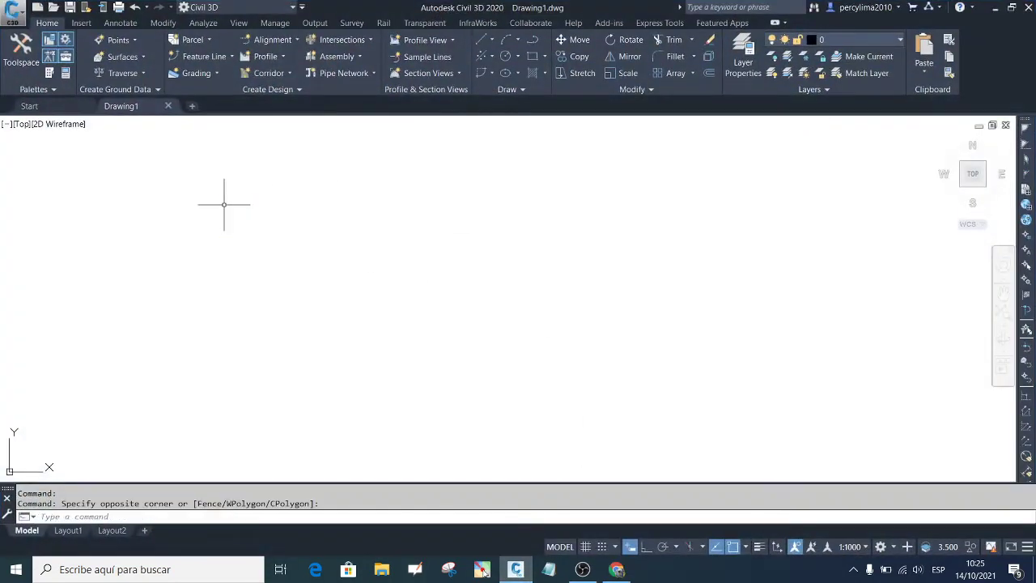
# Step: Show the Toolspace and zoom the empty drawing to its extents
pyautogui.click(21, 61)
pyautogui.click(335, 254)
pyautogui.click(300, 226)
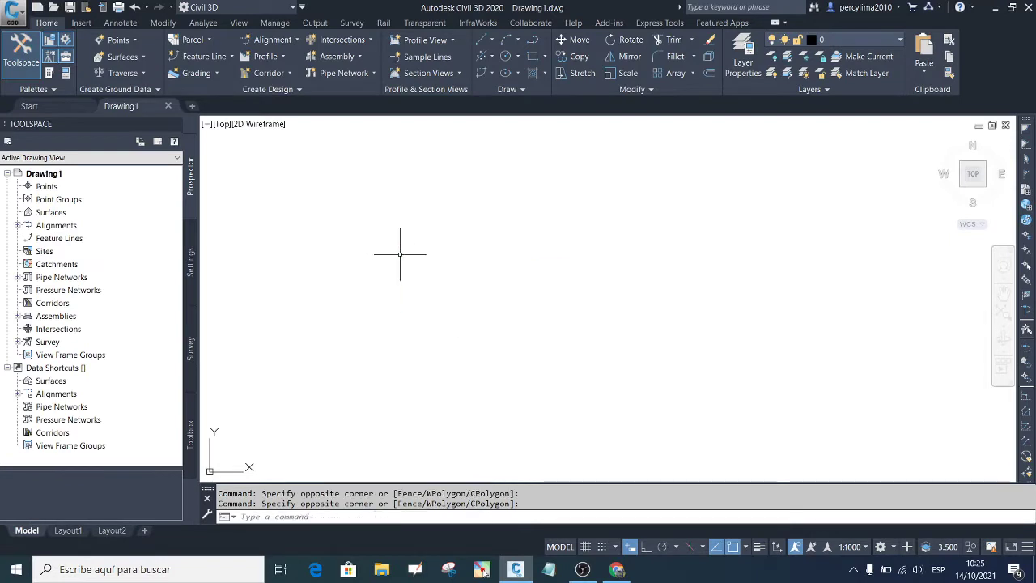
pyautogui.write('7')
pyautogui.write('e')
pyautogui.press('Return')
pyautogui.press('Escape')
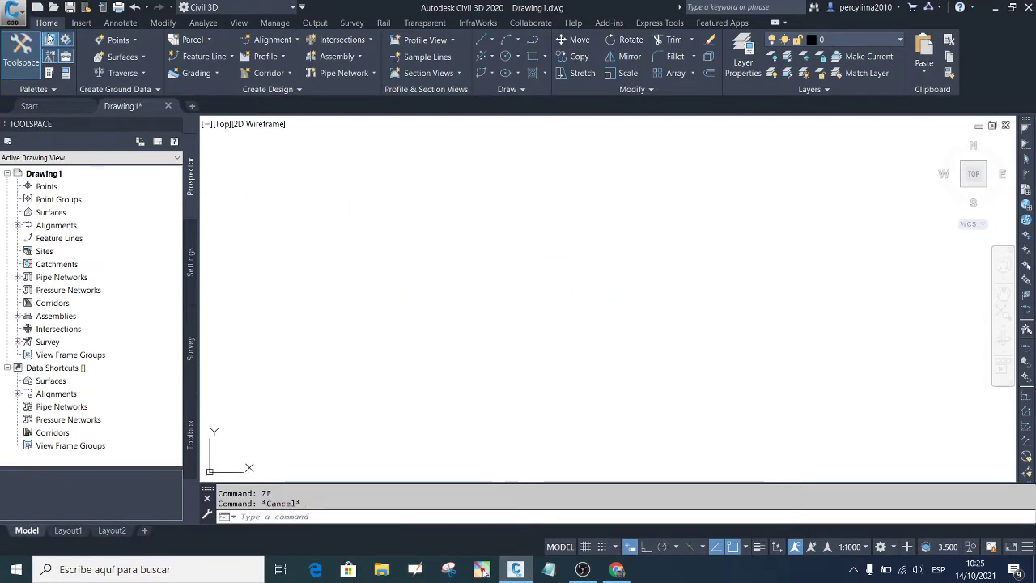
# Step: Save the drawing on the Escritorio as "lev.top 14octubre" in AutoCAD 2018 Drawing format
pyautogui.click(69, 7)
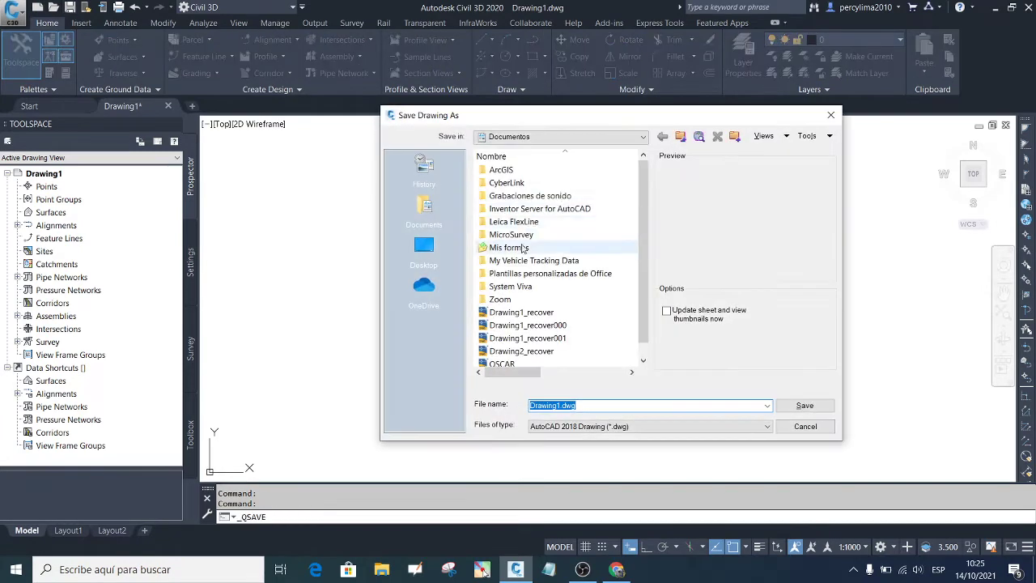
pyautogui.click(571, 138)
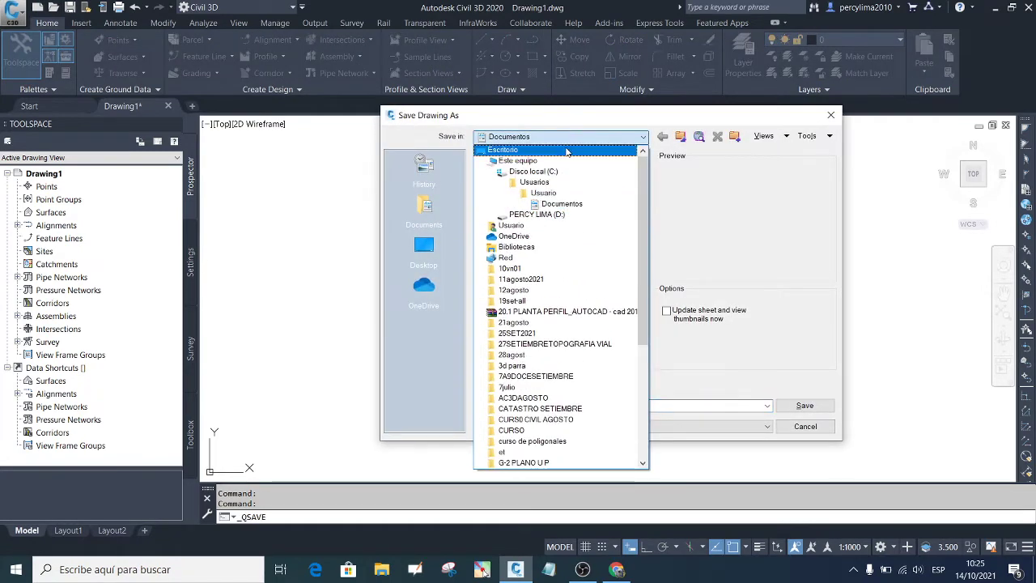
pyautogui.click(559, 146)
pyautogui.click(592, 405)
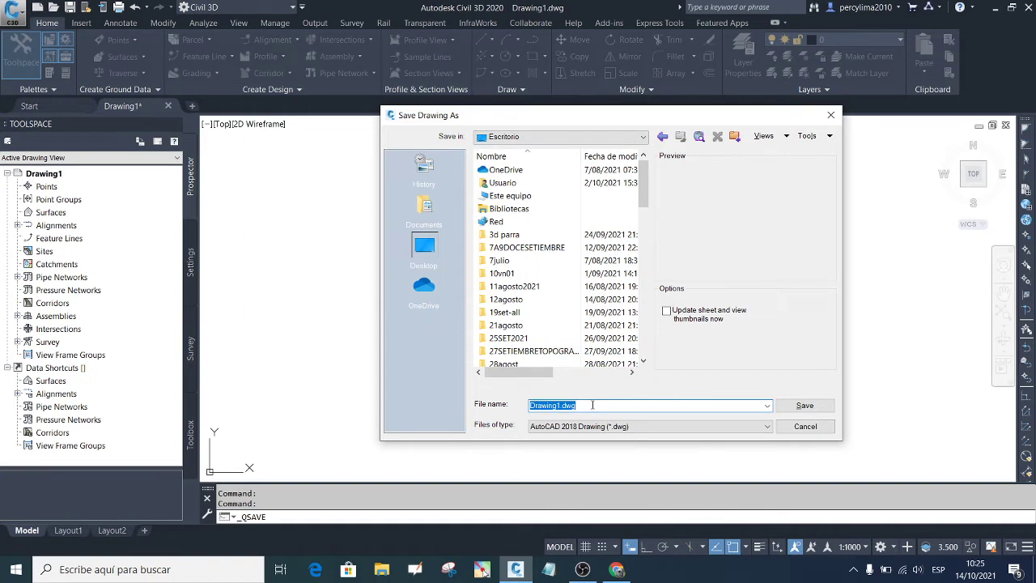
pyautogui.write('lev')
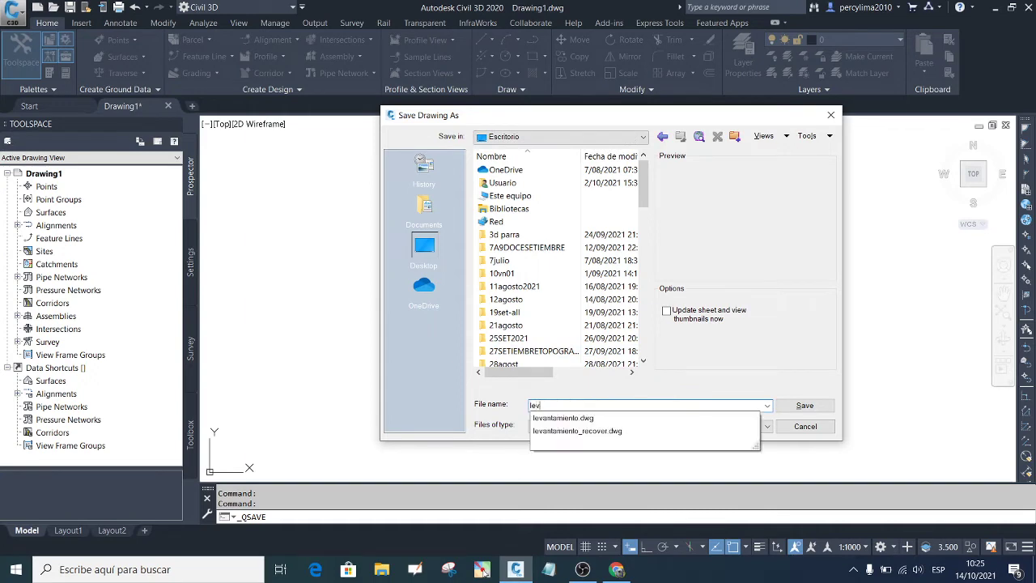
pyautogui.write('. top')
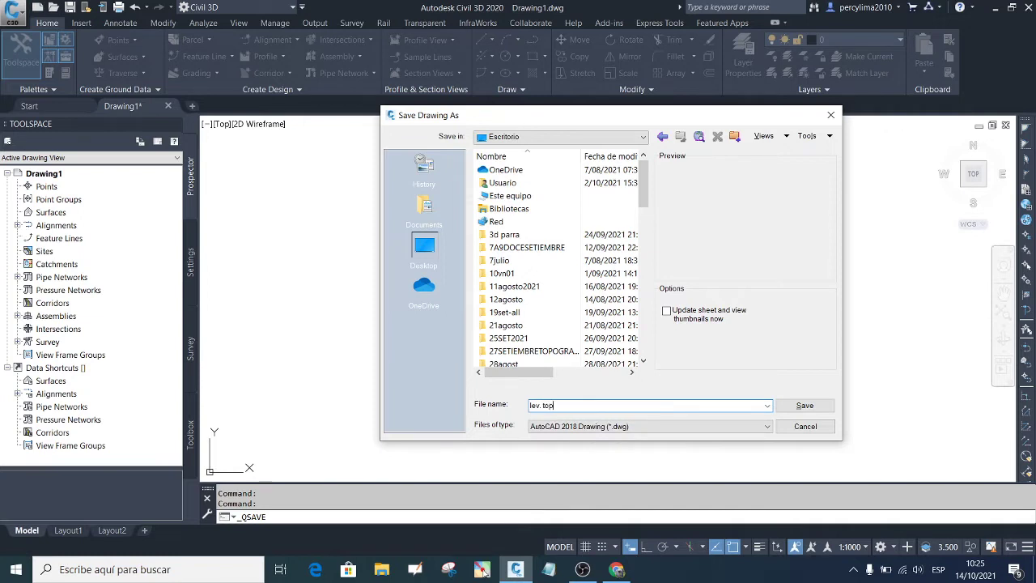
pyautogui.write(' 14octubre')
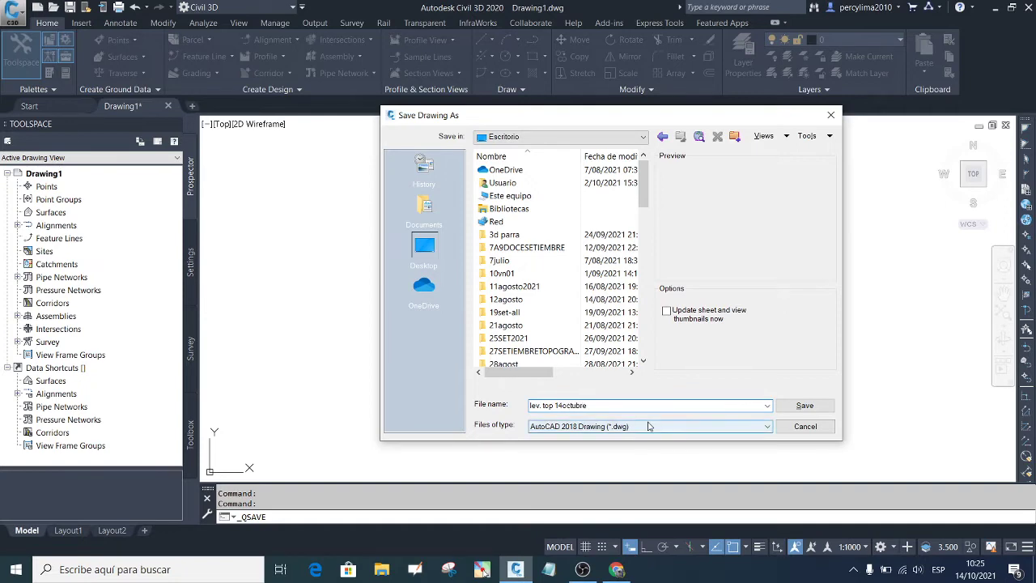
pyautogui.click(804, 406)
pyautogui.click(436, 275)
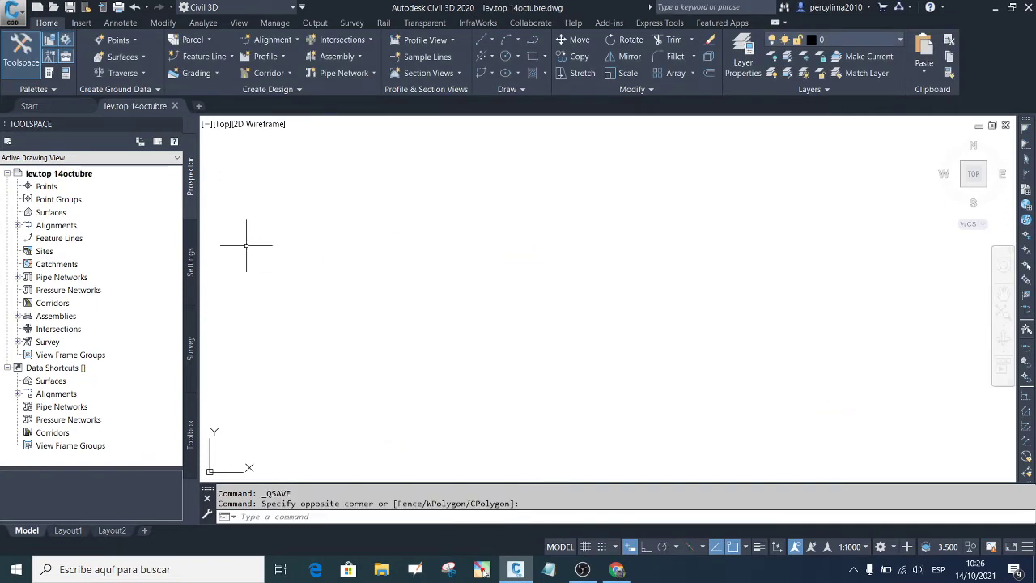
# Step: Set the drawing's coordinate system code to utm84-19s in the drawing settings and apply it
pyautogui.click(191, 260)
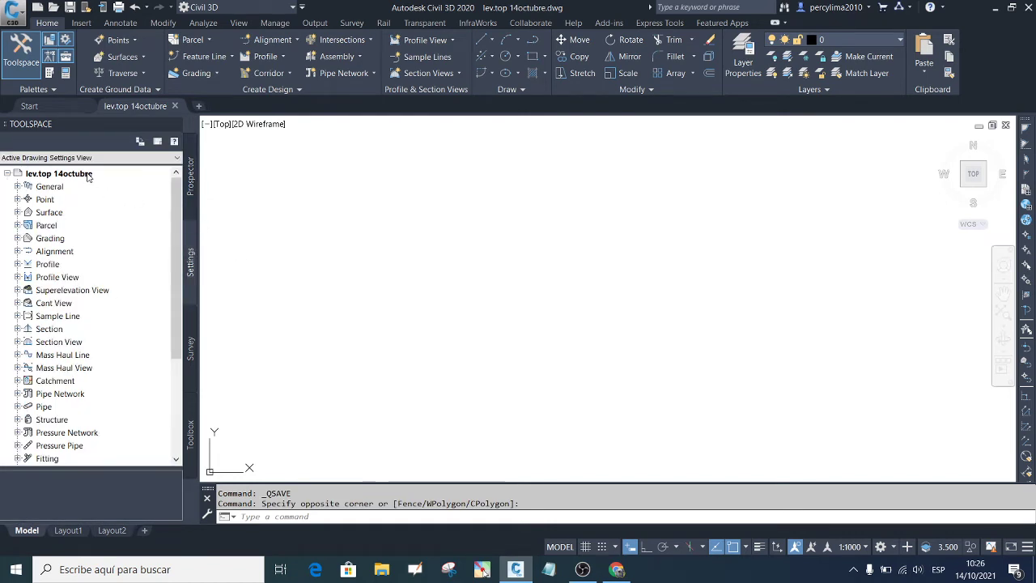
pyautogui.rightClick(88, 174)
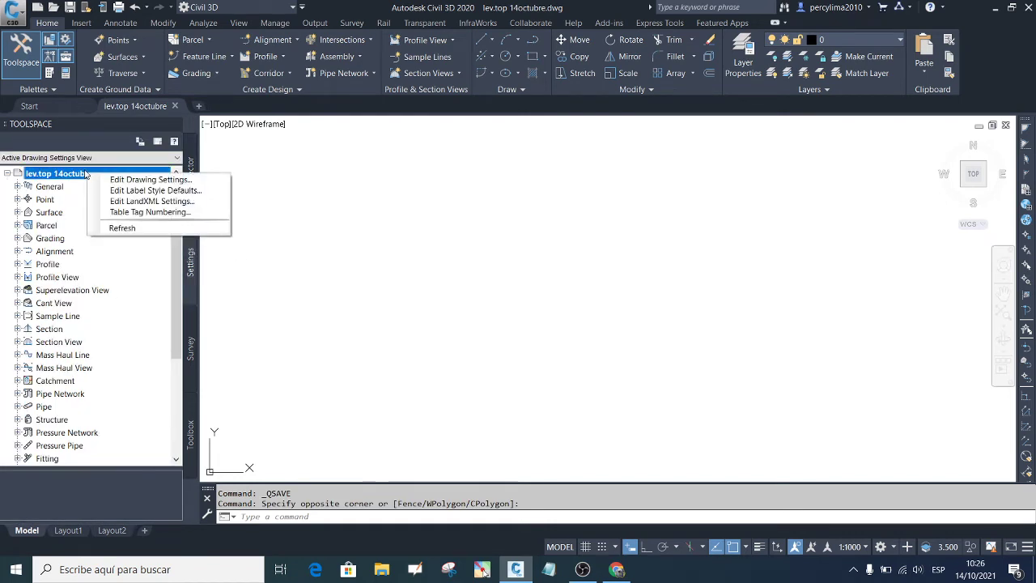
pyautogui.click(125, 179)
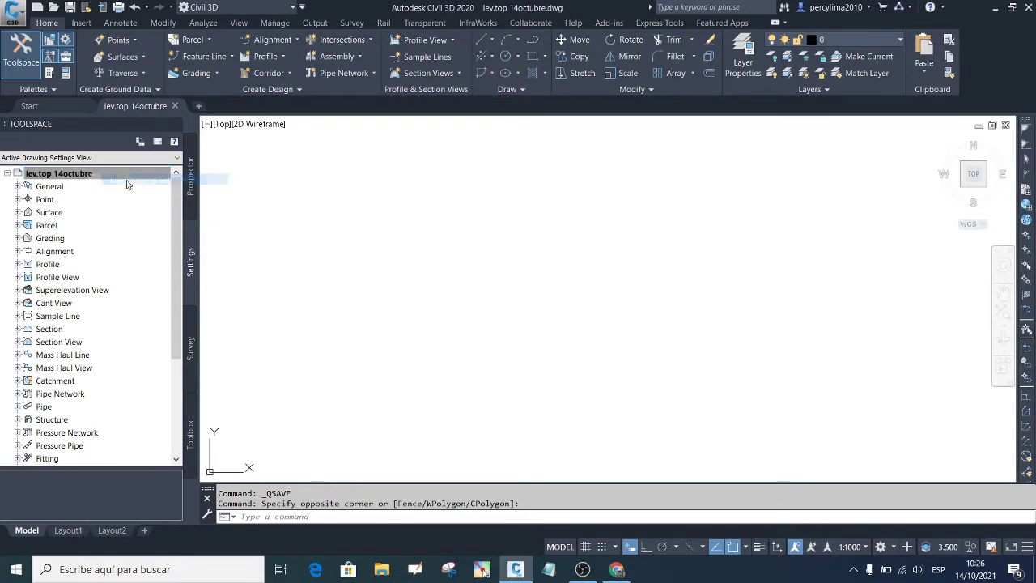
pyautogui.click(688, 323)
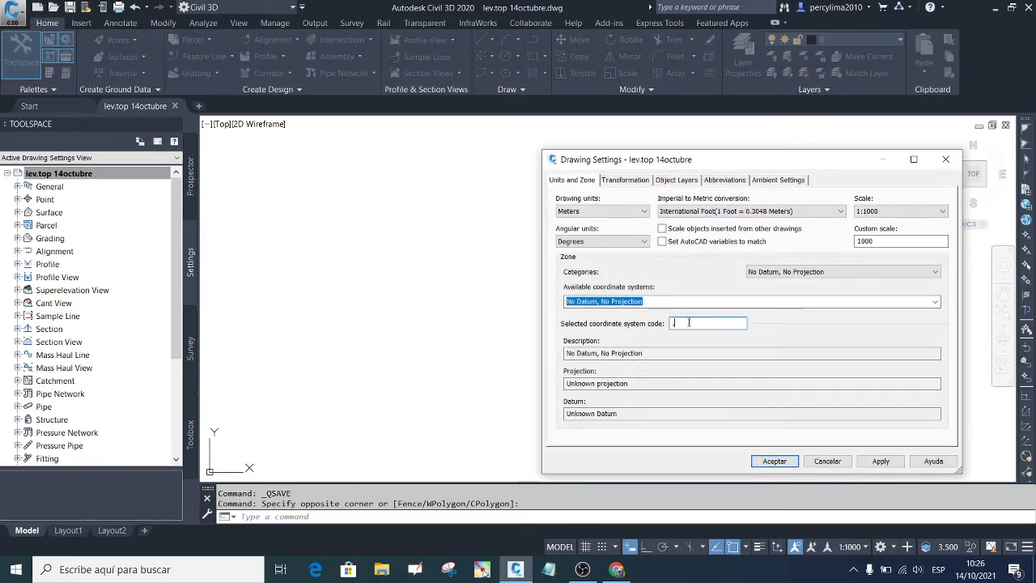
pyautogui.write('utm84-')
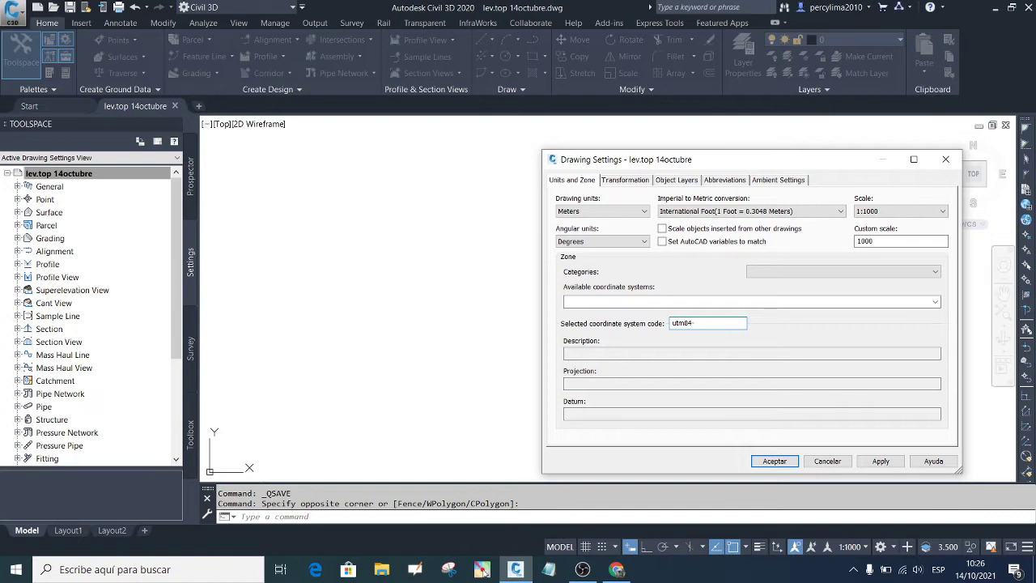
pyautogui.write('19s')
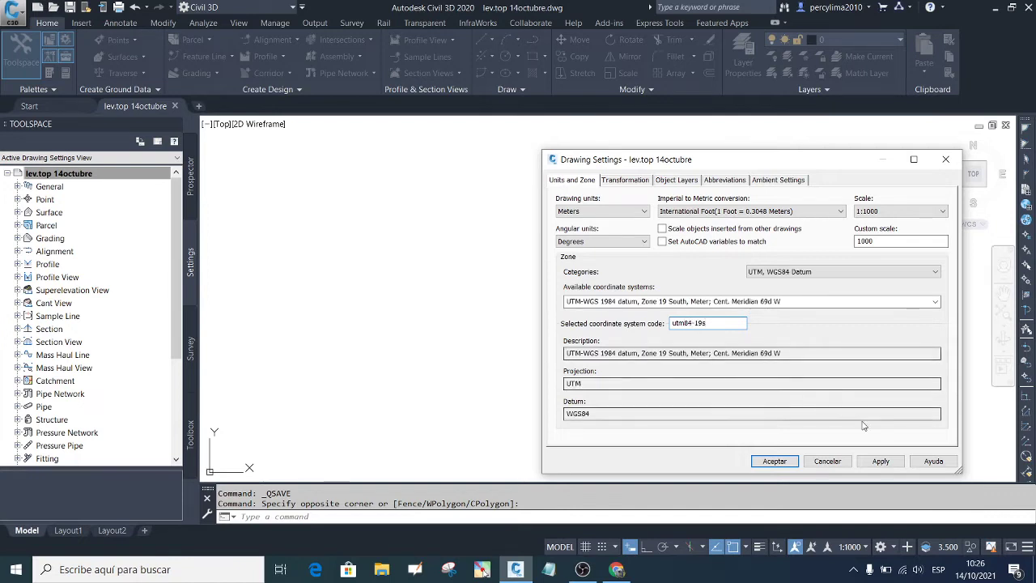
pyautogui.click(881, 462)
pyautogui.click(781, 461)
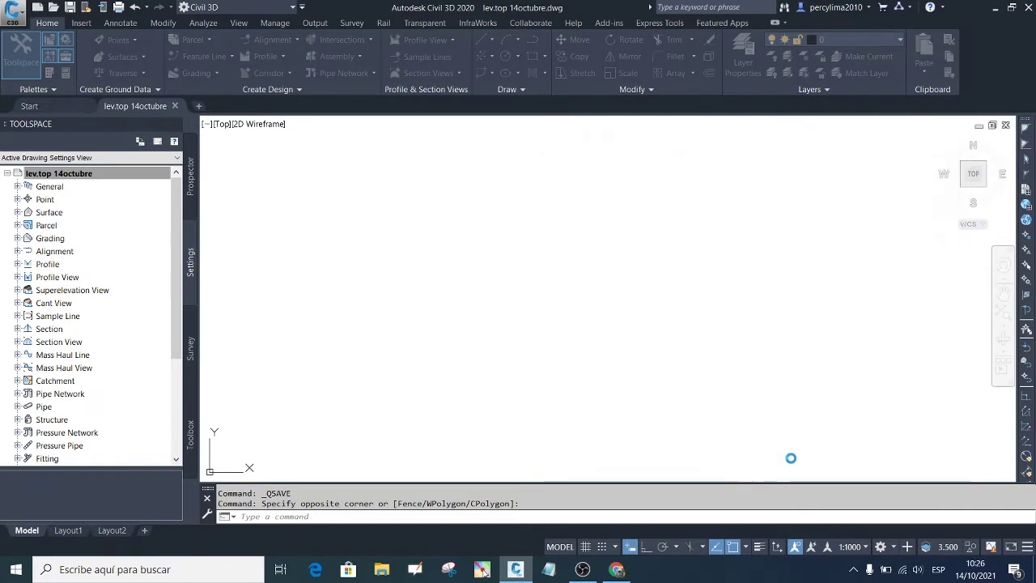
pyautogui.click(336, 182)
pyautogui.click(317, 167)
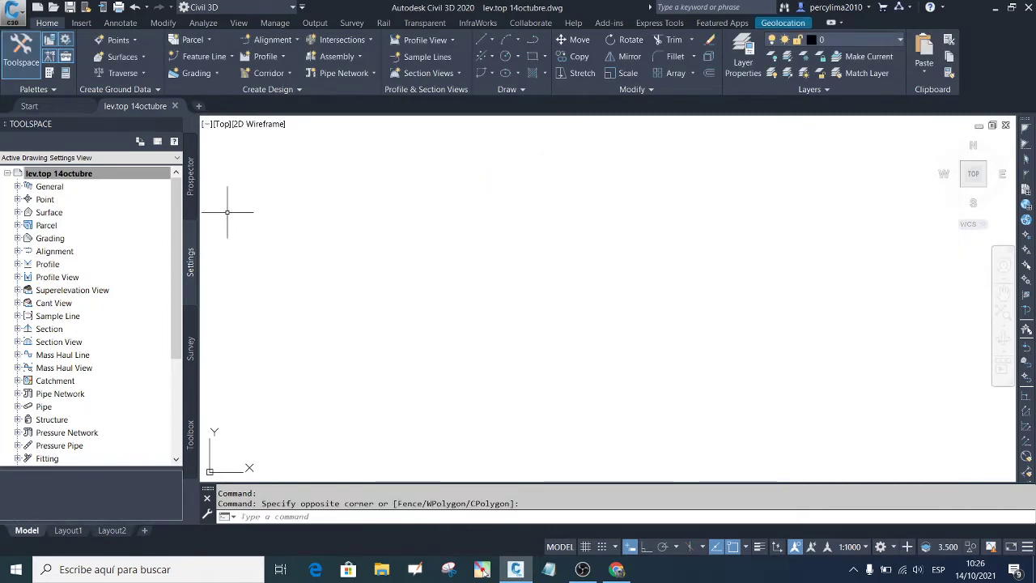
# Step: Start a point import into the drawing and load puntos lev top 14octubre2021 from the Escritorio as the source file
pyautogui.click(192, 180)
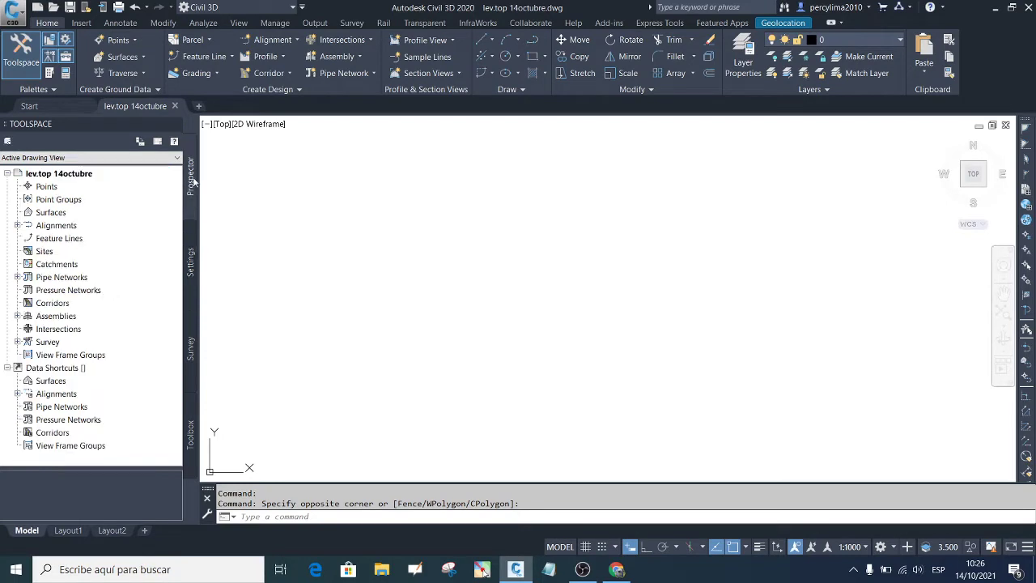
pyautogui.click(70, 186)
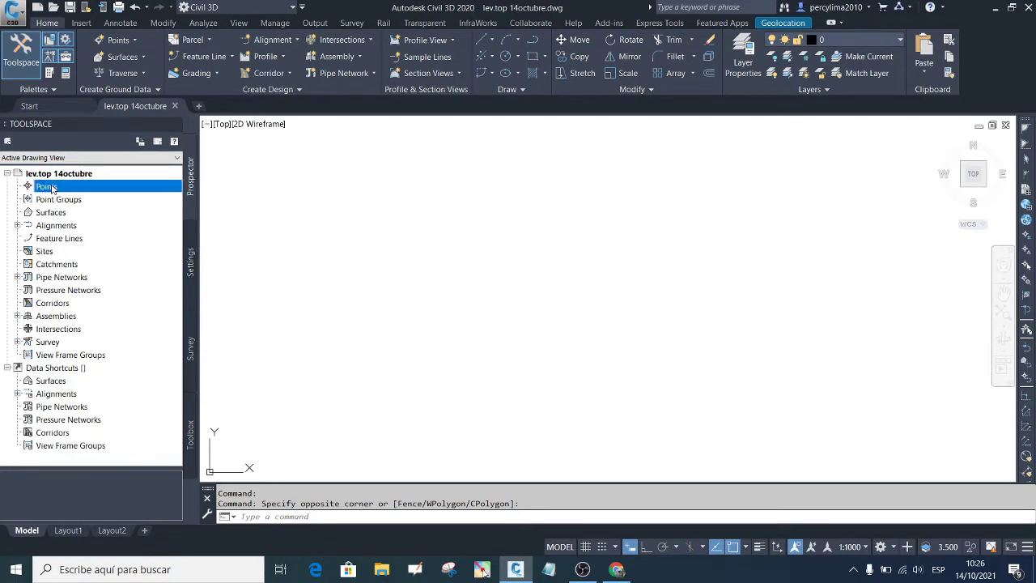
pyautogui.rightClick(71, 186)
pyautogui.click(85, 191)
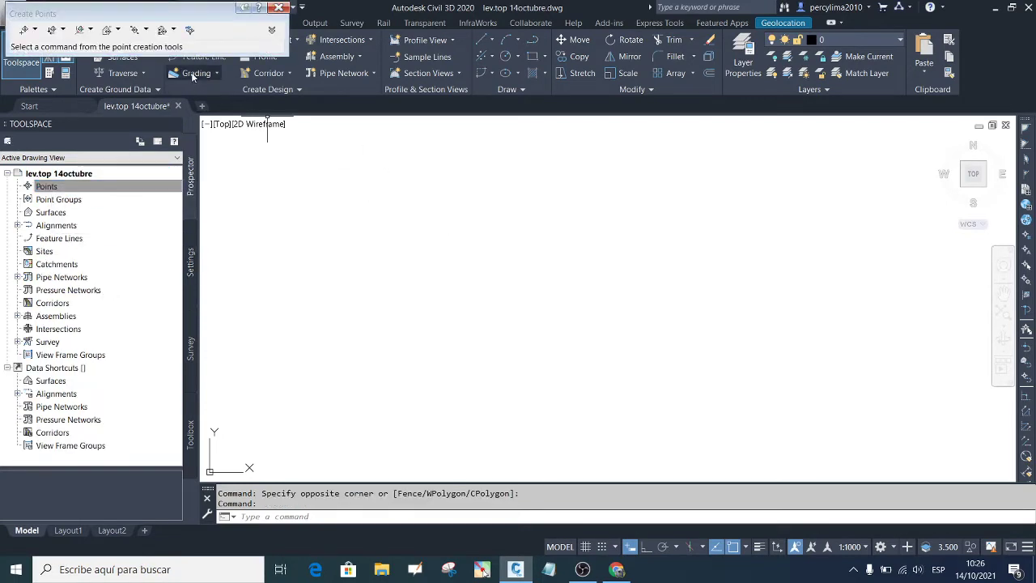
pyautogui.click(189, 31)
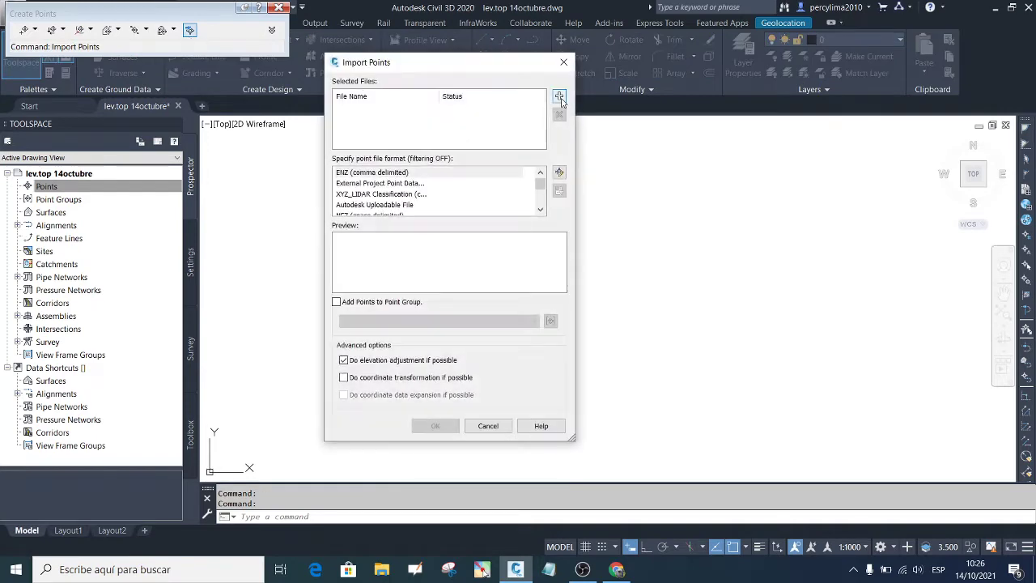
pyautogui.click(558, 97)
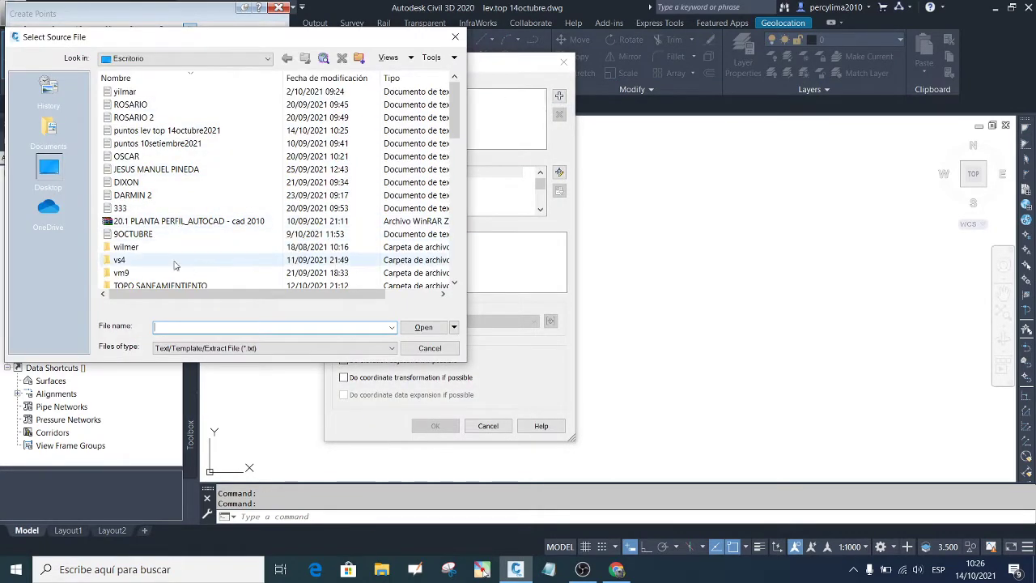
pyautogui.doubleClick(169, 132)
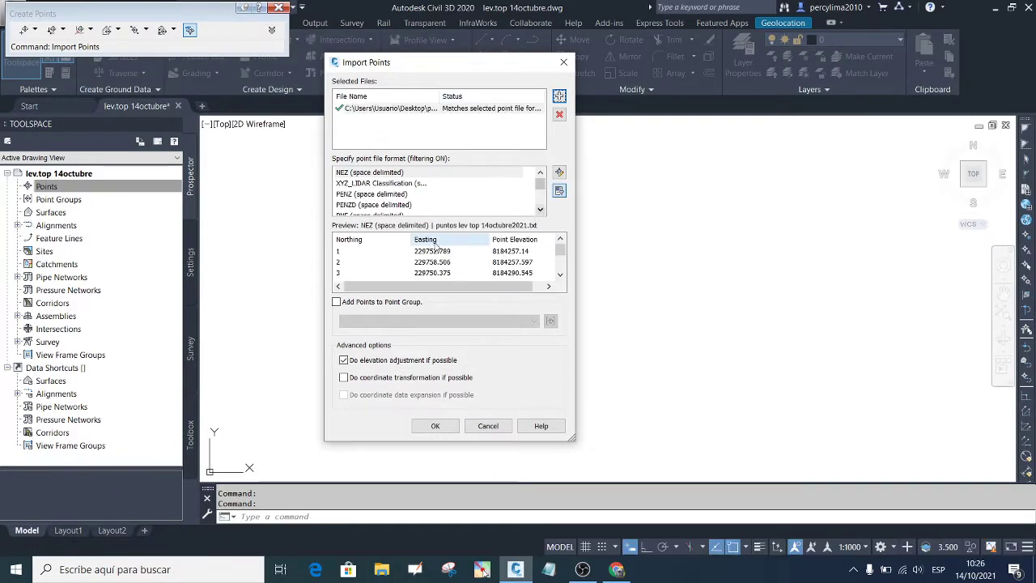
# Step: Choose PENZD (space delimited) as the point file format for the import
pyautogui.click(541, 210)
pyautogui.click(540, 209)
pyautogui.click(540, 210)
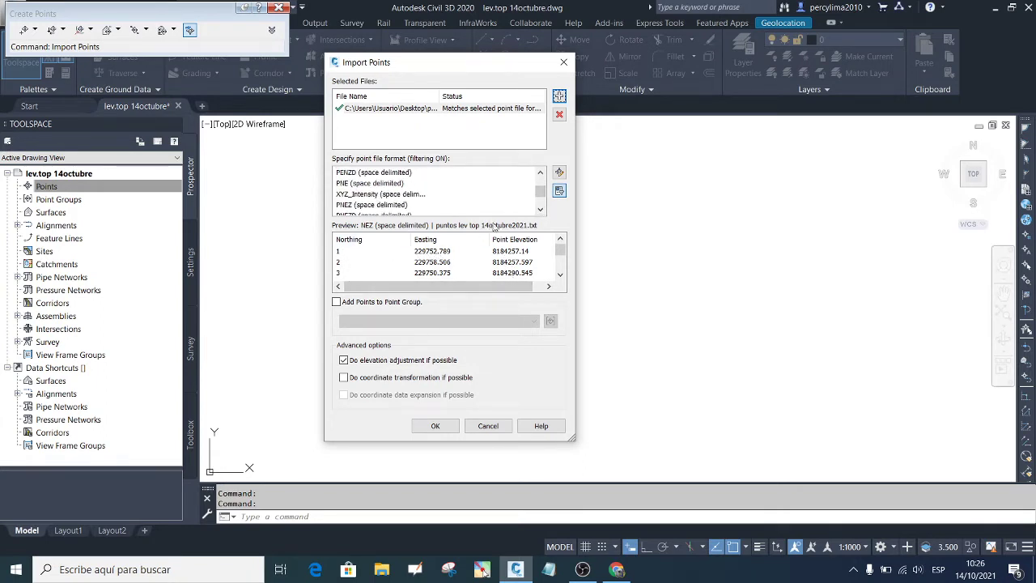
pyautogui.click(540, 210)
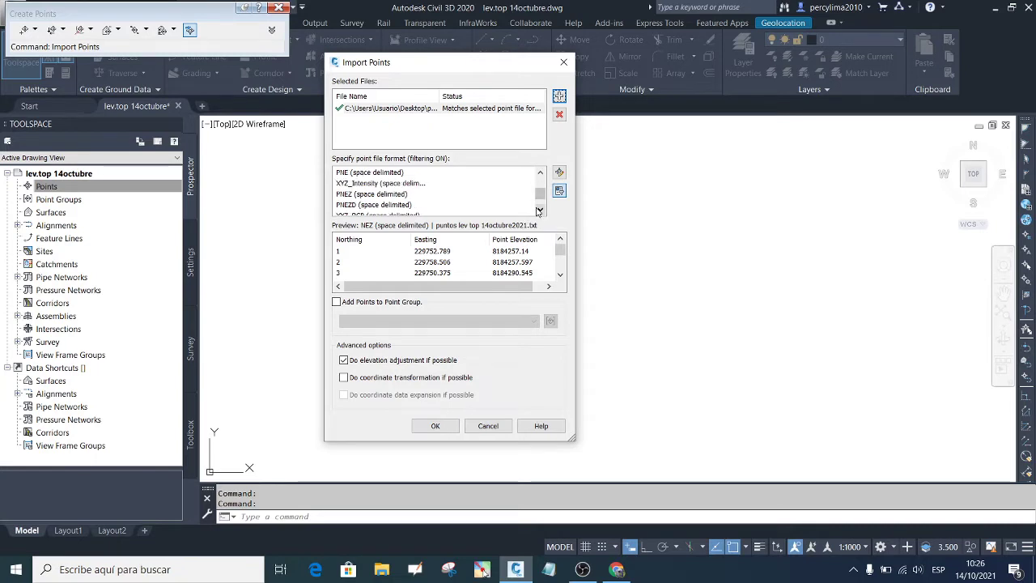
pyautogui.click(539, 210)
pyautogui.click(539, 210)
pyautogui.click(539, 173)
pyautogui.click(540, 173)
pyautogui.click(540, 173)
pyautogui.click(539, 173)
pyautogui.click(459, 183)
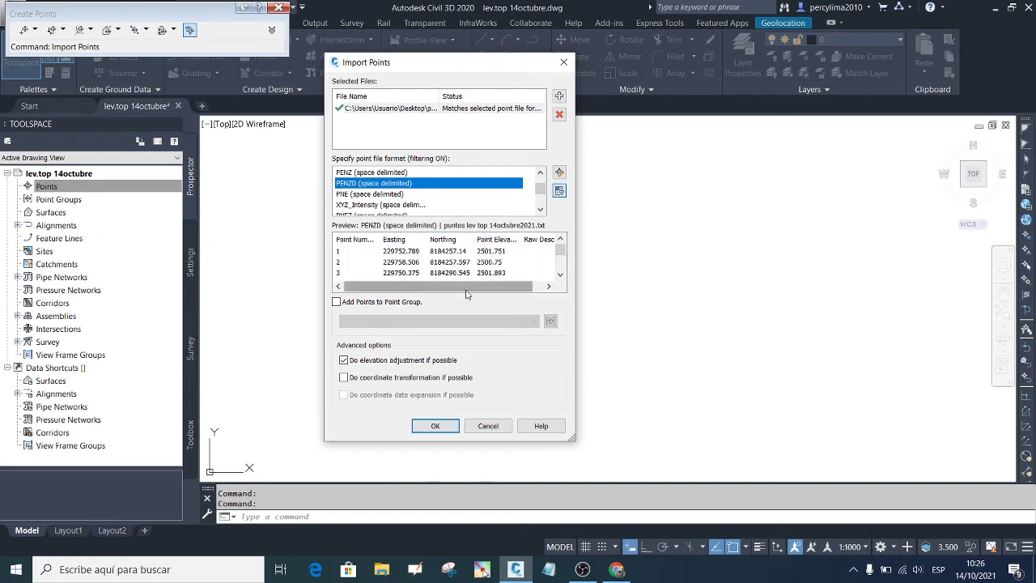
# Step: Add the points to a new point group named "puntos top", run the import and close the point creation tools
pyautogui.click(336, 302)
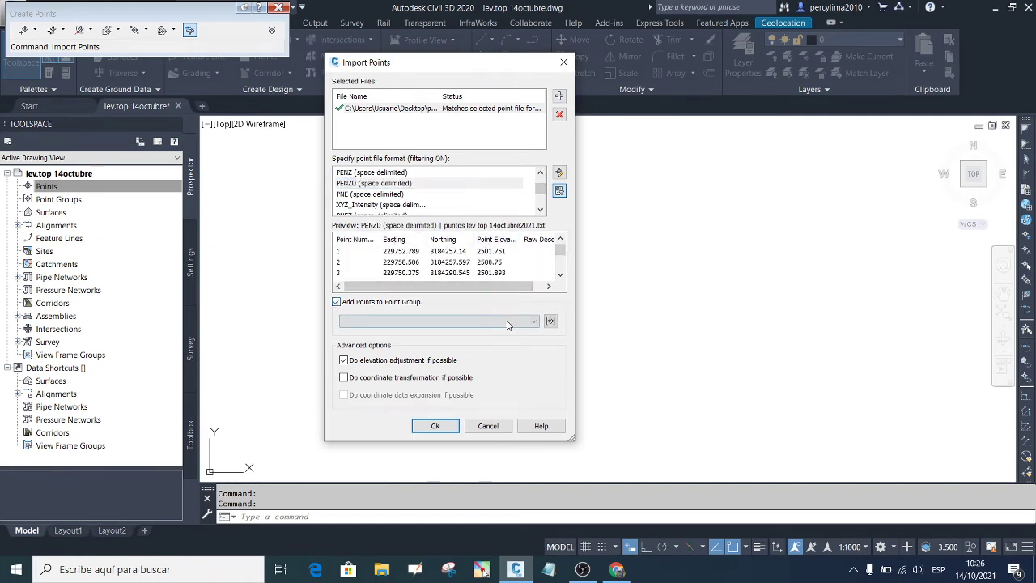
pyautogui.click(551, 321)
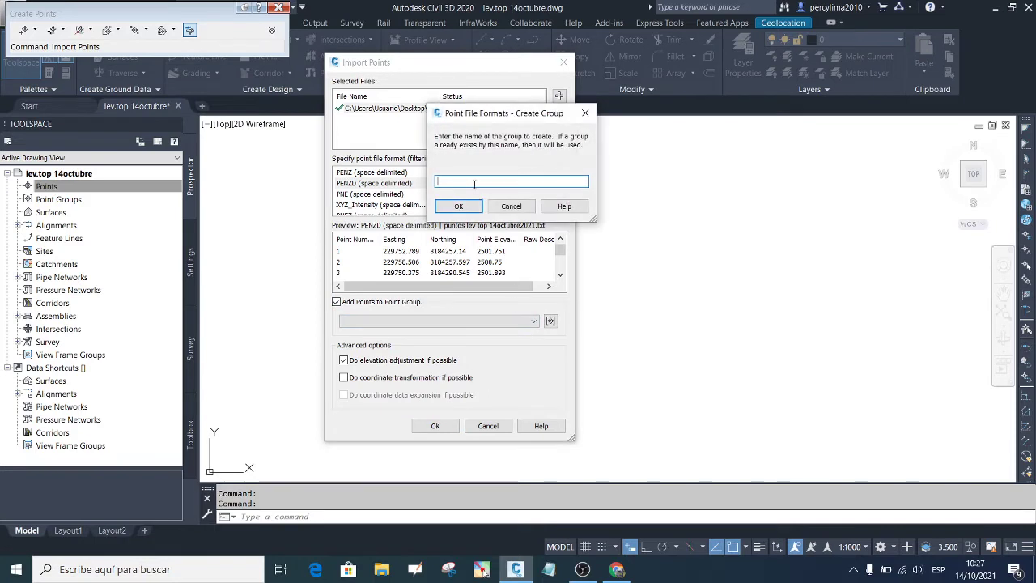
pyautogui.write('puntos top')
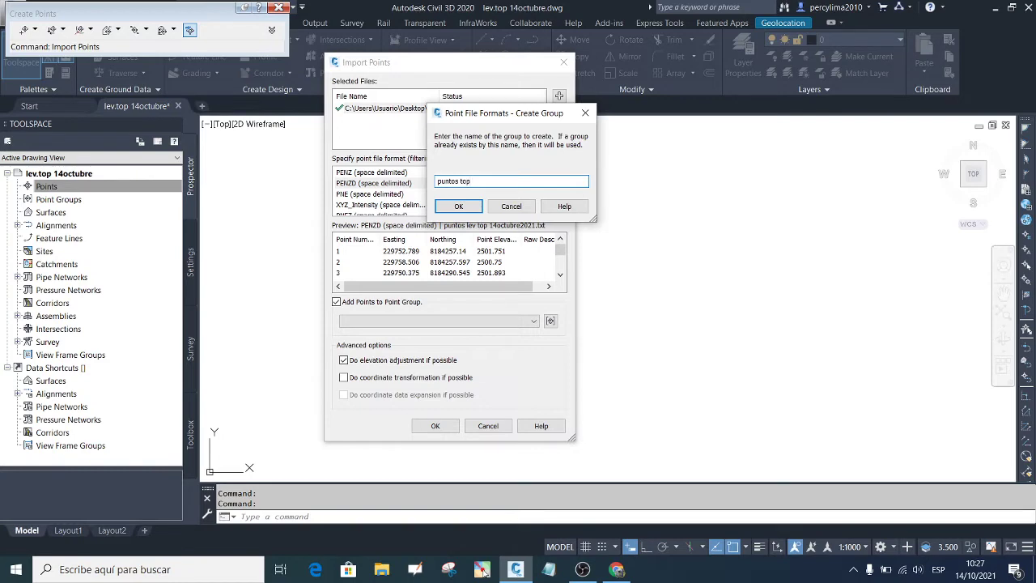
pyautogui.click(455, 205)
pyautogui.click(437, 426)
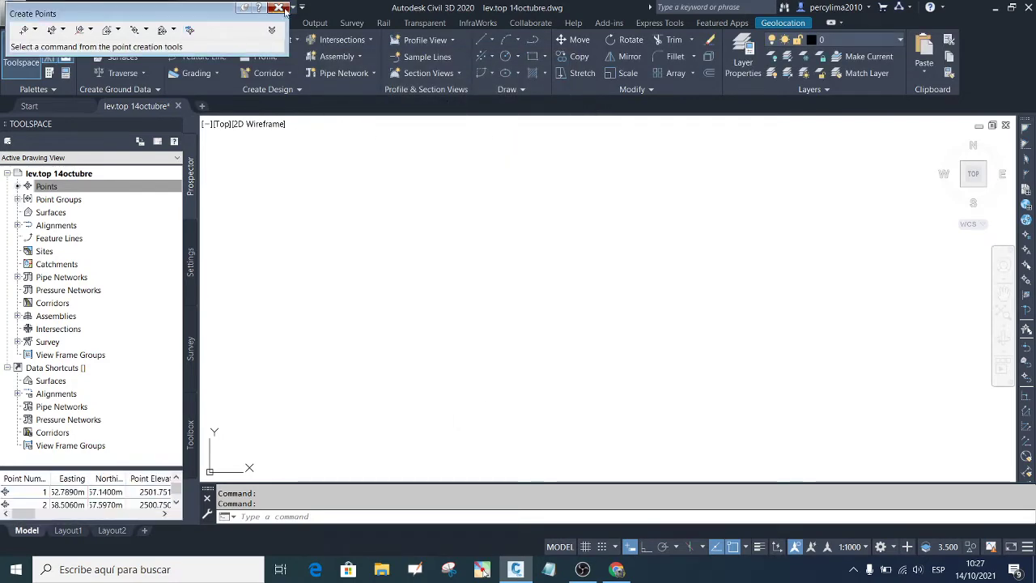
pyautogui.click(278, 7)
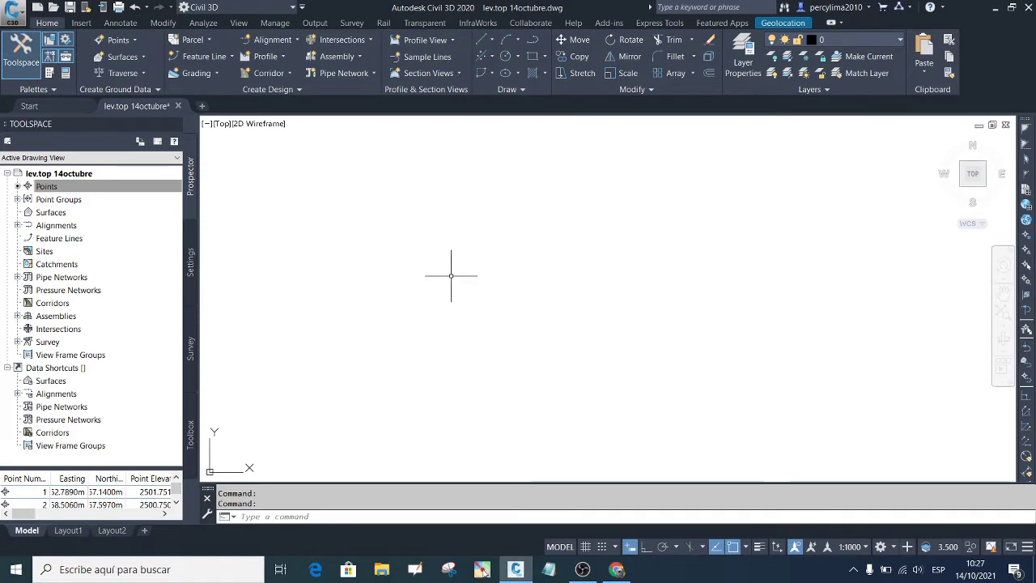
# Step: Shrink the imported points' labels by trying annotation scale 1:500 and settling on 1:200
pyautogui.middleClick(451, 275)
pyautogui.middleClick(450, 275)
pyautogui.scroll(-3, 440, 240)
pyautogui.scroll(1, 440, 234)
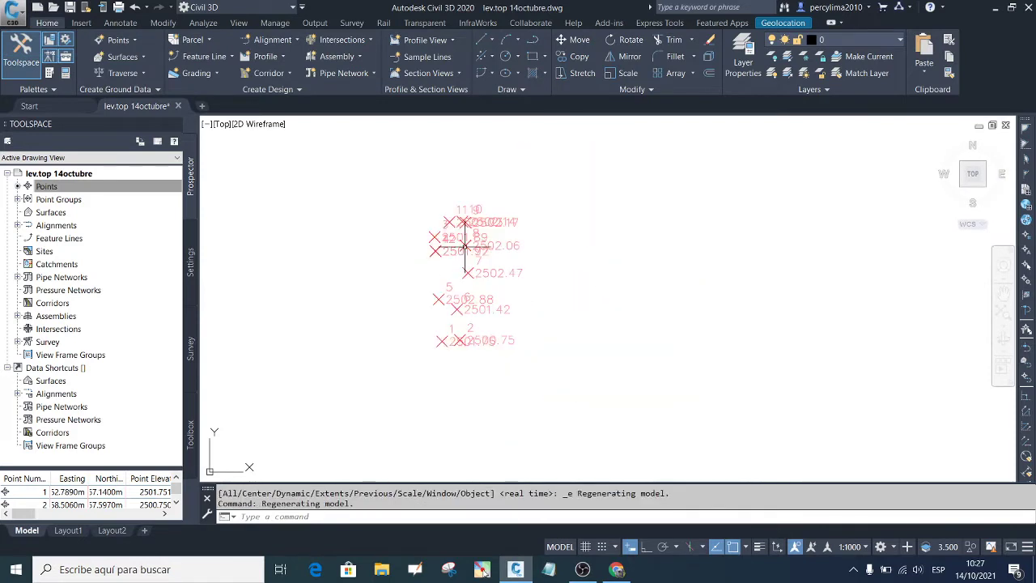
pyautogui.click(865, 548)
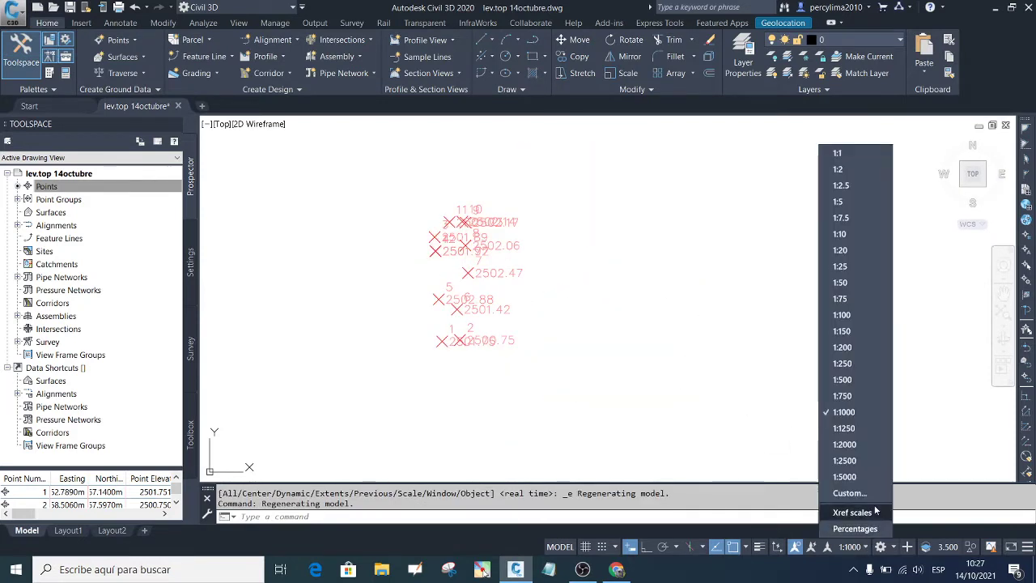
pyautogui.click(846, 380)
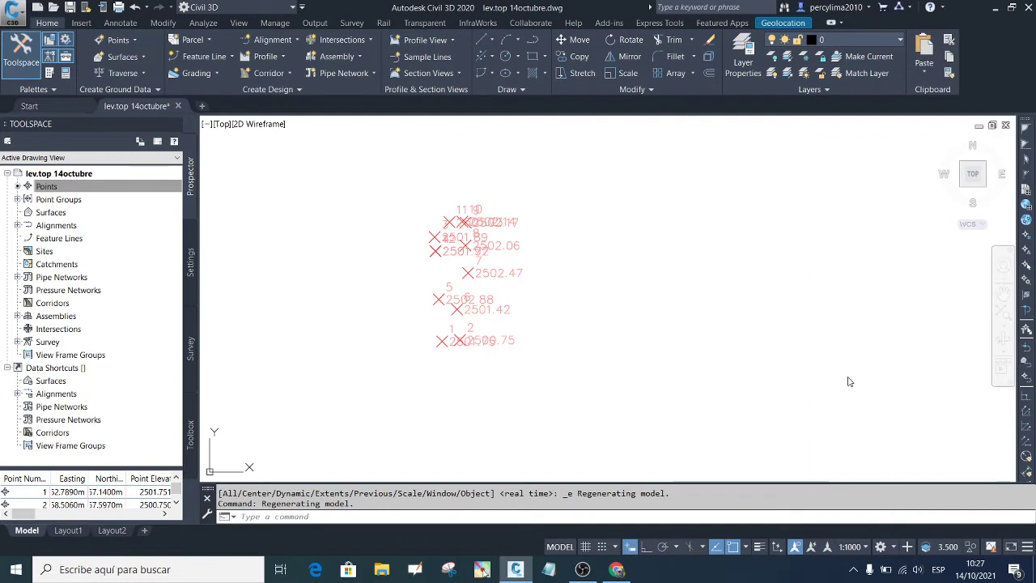
pyautogui.click(868, 549)
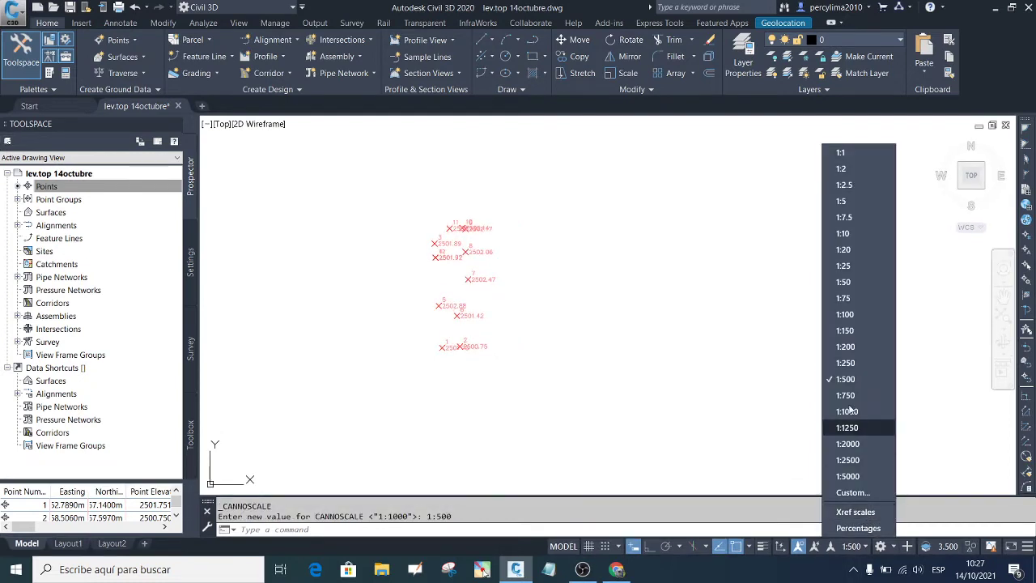
pyautogui.click(846, 346)
# Step: Examine the imported points' numbers, elevations and label legibility across the surveyed area
pyautogui.scroll(5, 451, 296)
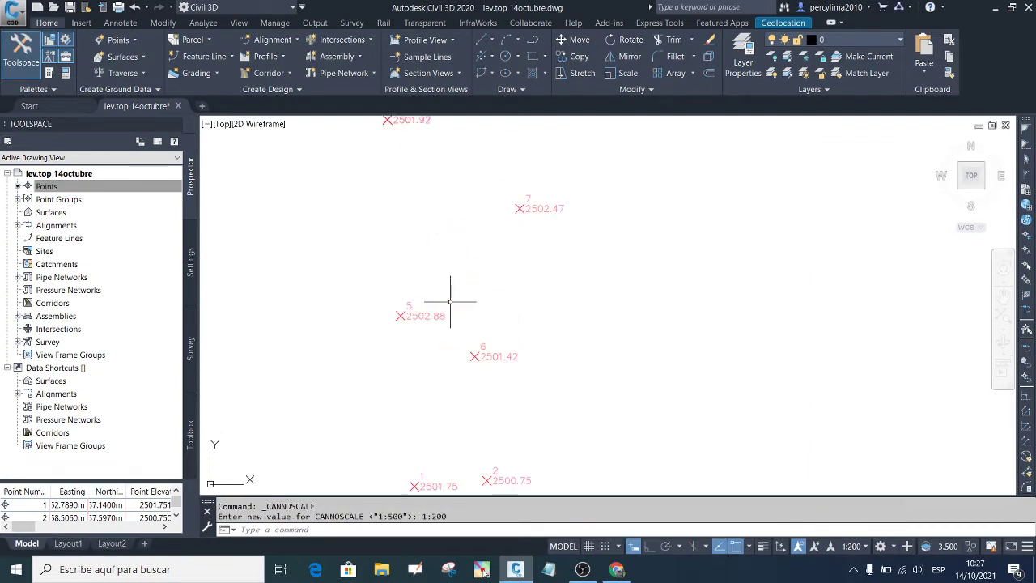
pyautogui.scroll(-3, 462, 289)
pyautogui.scroll(3, 464, 213)
pyautogui.scroll(-4, 463, 183)
pyautogui.scroll(2, 463, 170)
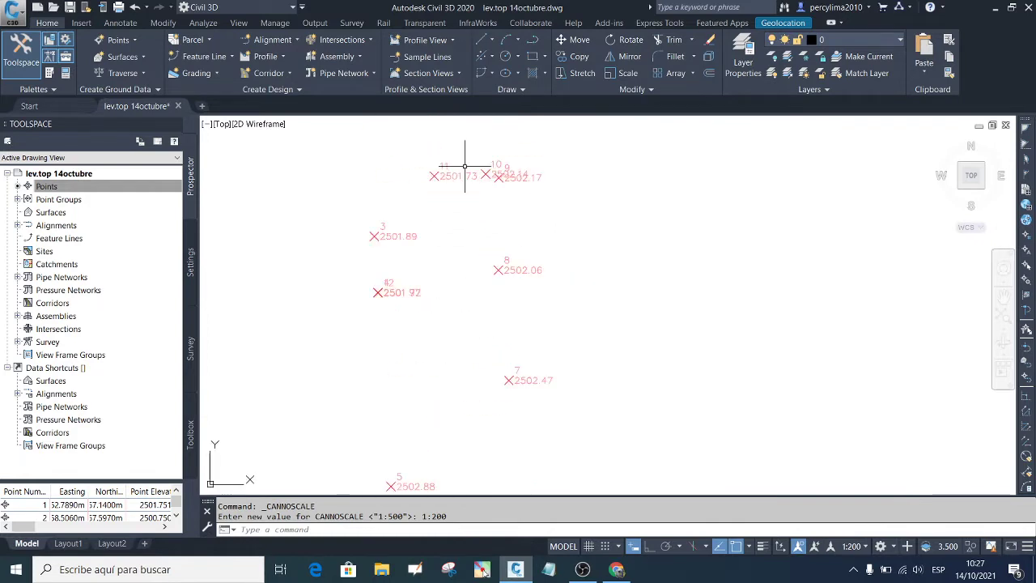
pyautogui.scroll(-3, 440, 158)
pyautogui.scroll(5, 479, 180)
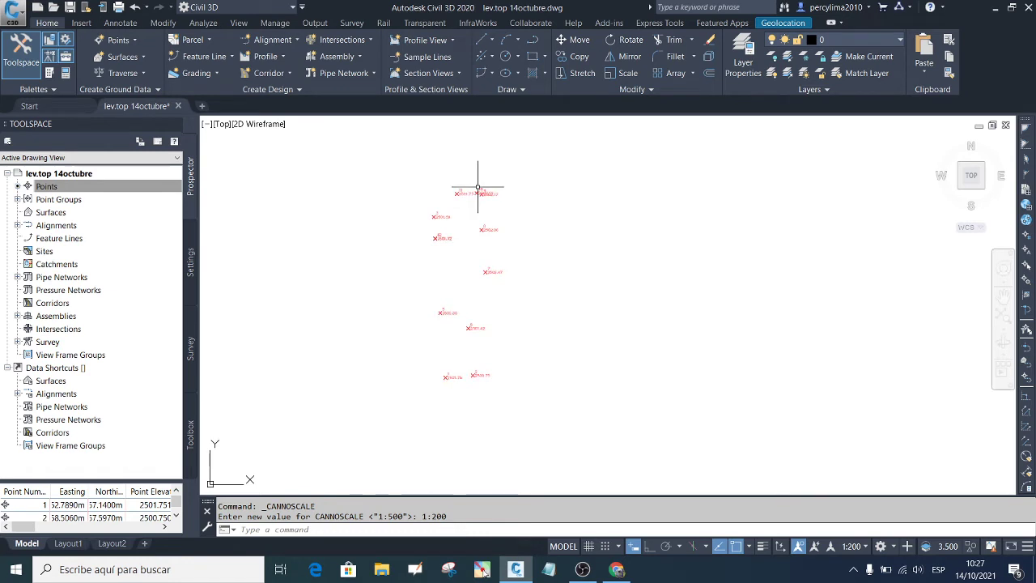
pyautogui.scroll(5, 478, 189)
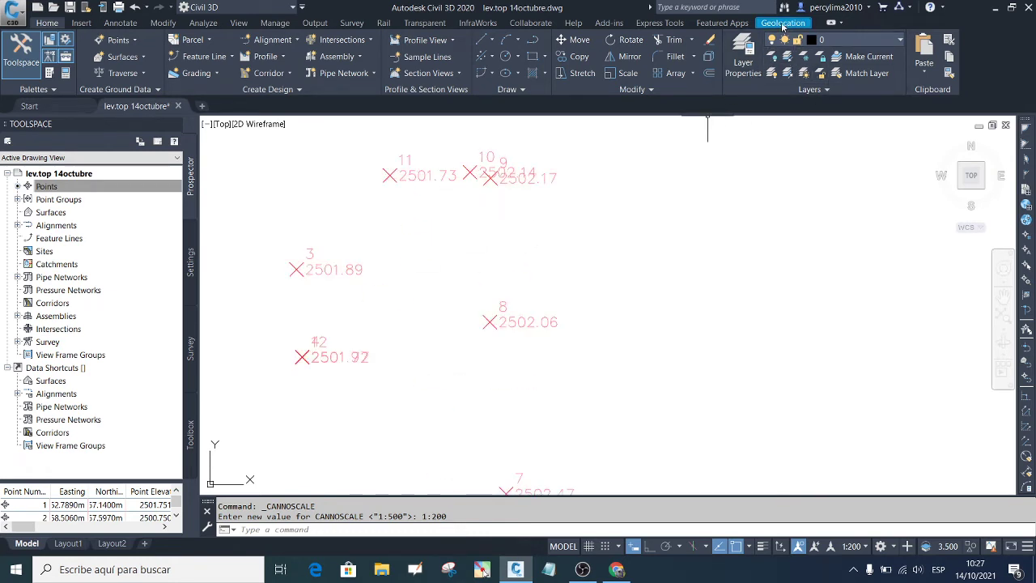
# Step: Turn on the aerial online map behind the points and accept the use of Online Map Data
pyautogui.click(783, 22)
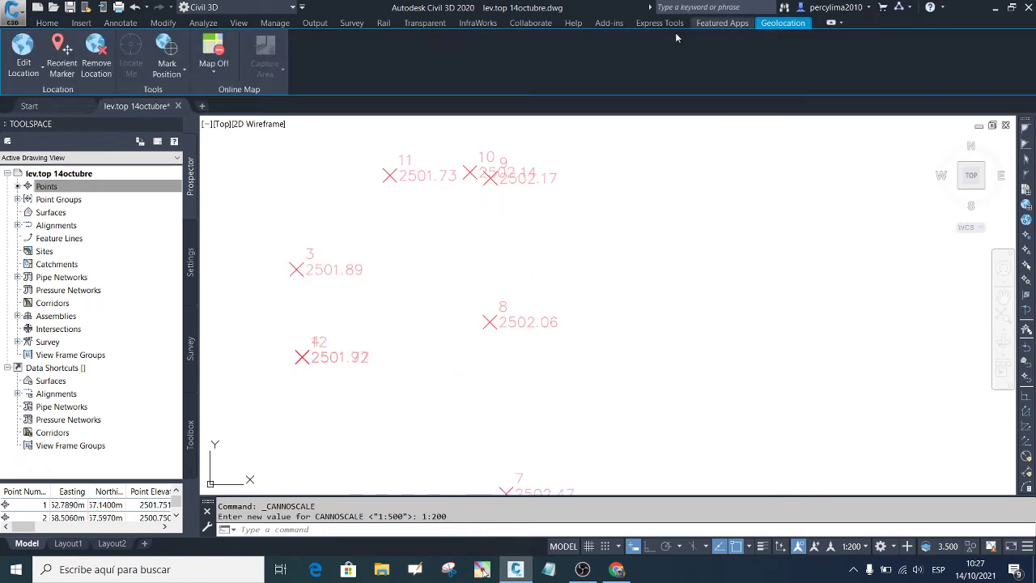
pyautogui.click(214, 68)
pyautogui.click(235, 95)
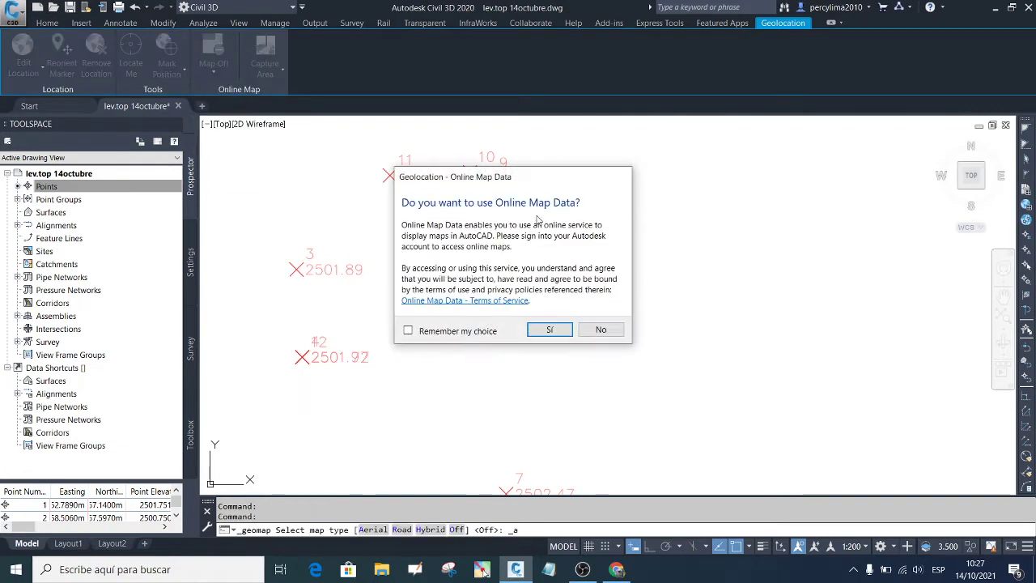
pyautogui.click(556, 329)
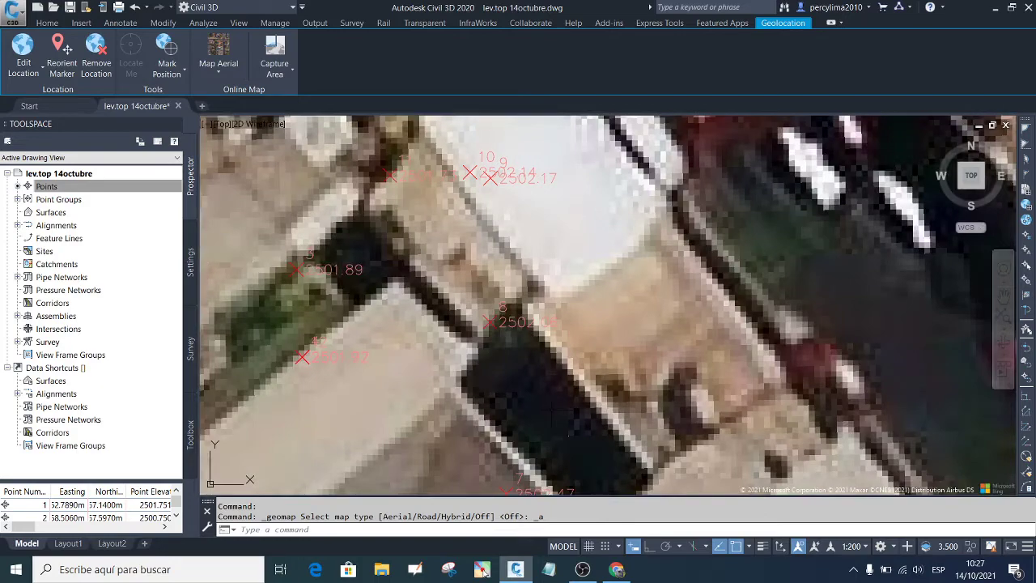
# Step: Examine where the imported points lie over the aerial imagery relative to the surrounding buildings, streets and stadium
pyautogui.scroll(-4, 510, 301)
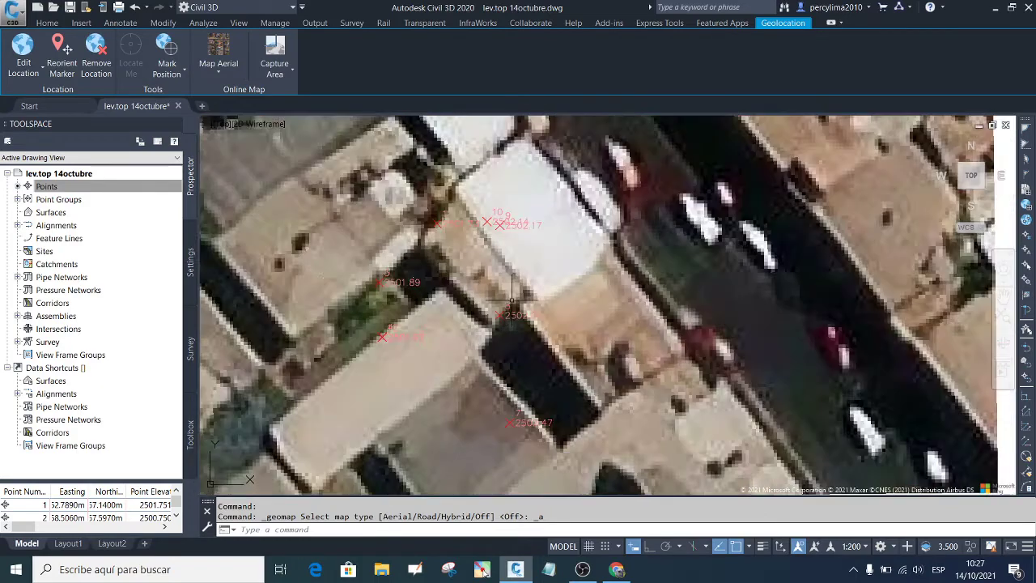
pyautogui.scroll(-2, 507, 303)
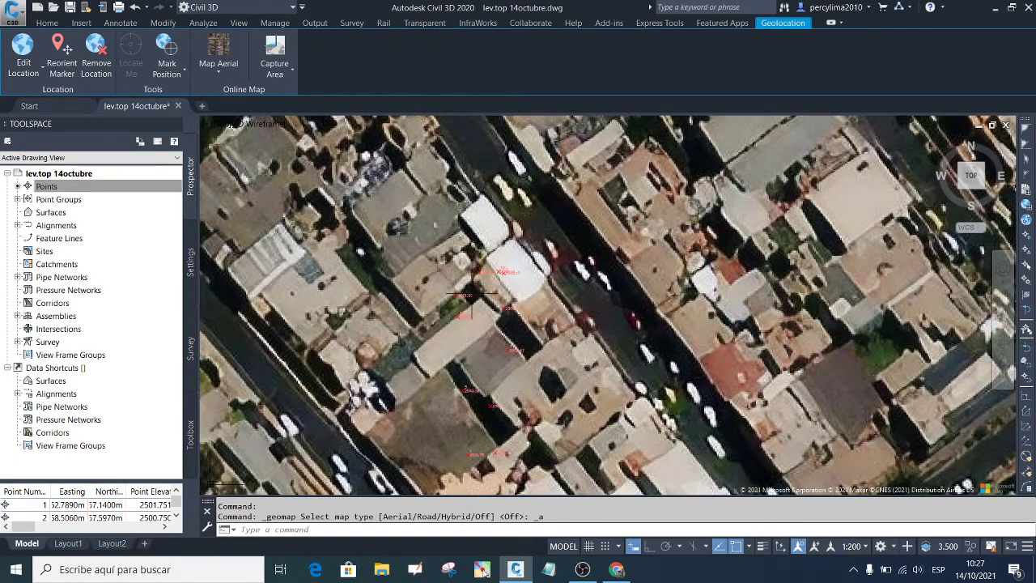
pyautogui.scroll(-3, 472, 293)
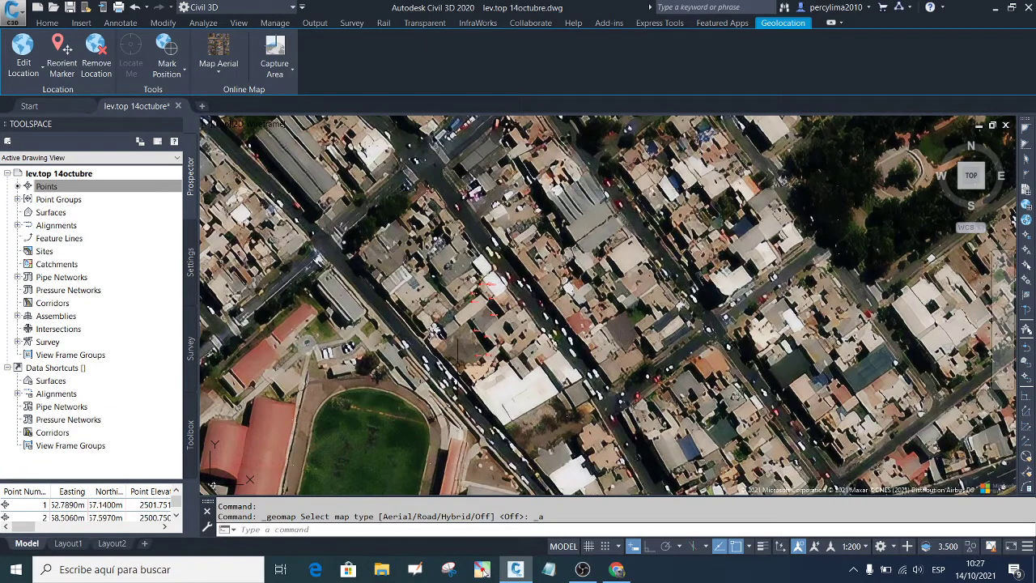
pyautogui.scroll(2, 459, 362)
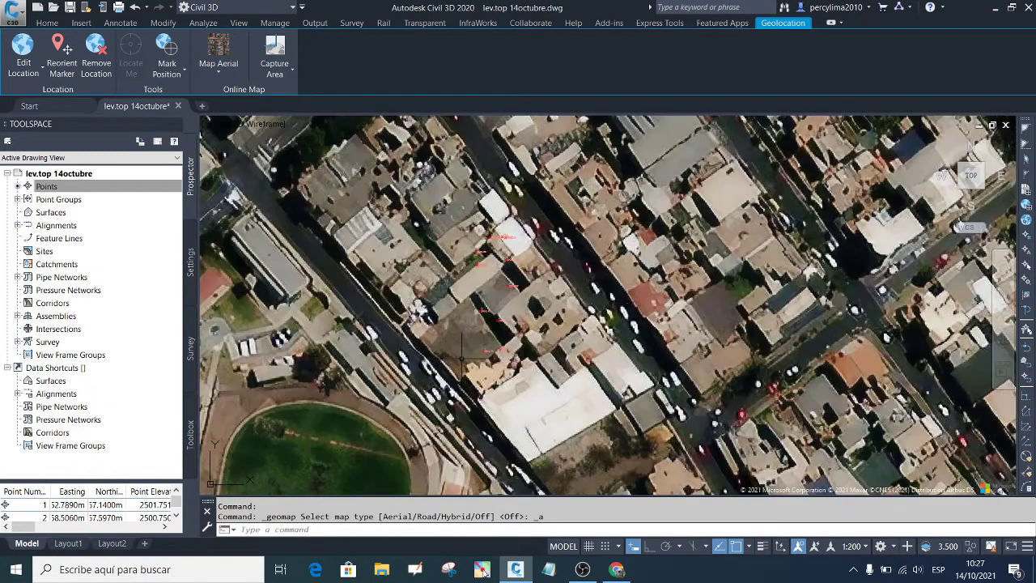
pyautogui.scroll(1, 475, 349)
pyautogui.scroll(-1, 489, 341)
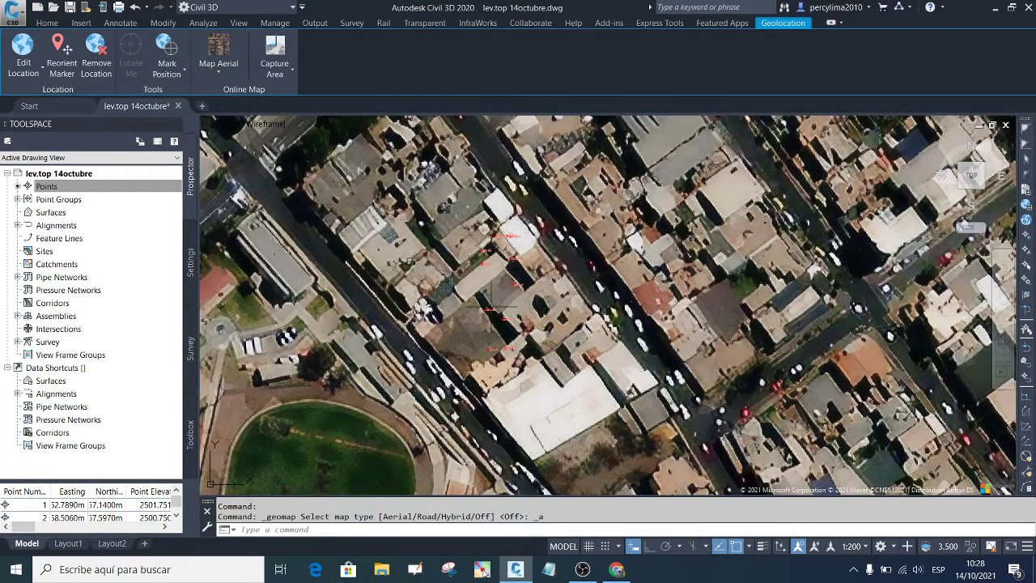
pyautogui.scroll(5, 510, 247)
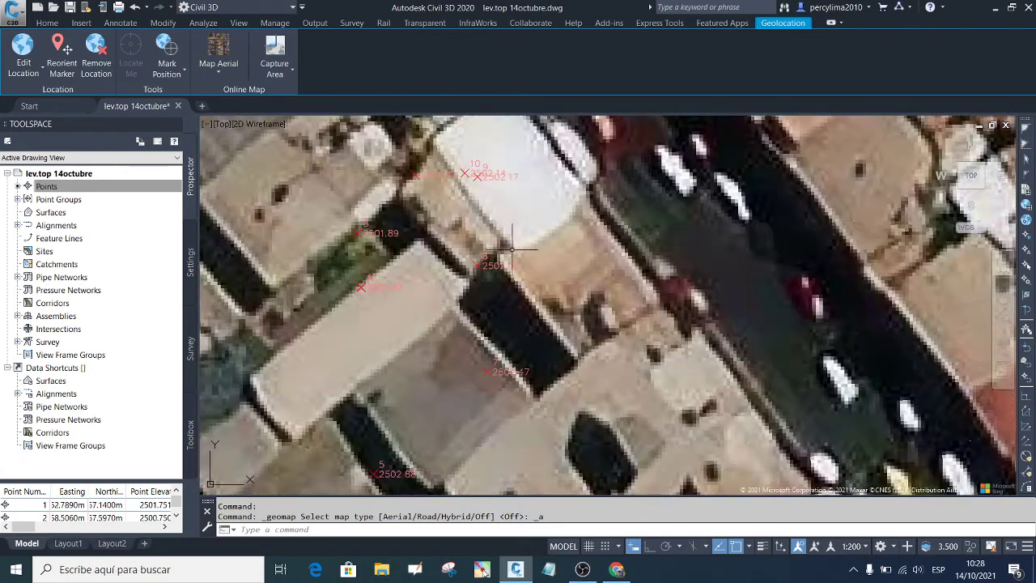
pyautogui.scroll(-3, 509, 247)
pyautogui.scroll(-3, 490, 265)
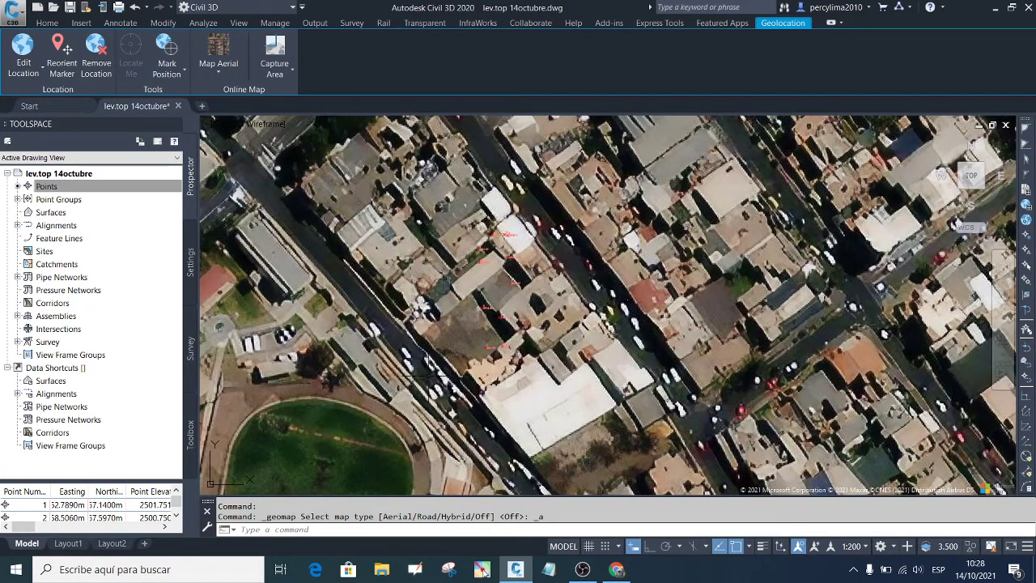
pyautogui.scroll(4, 396, 336)
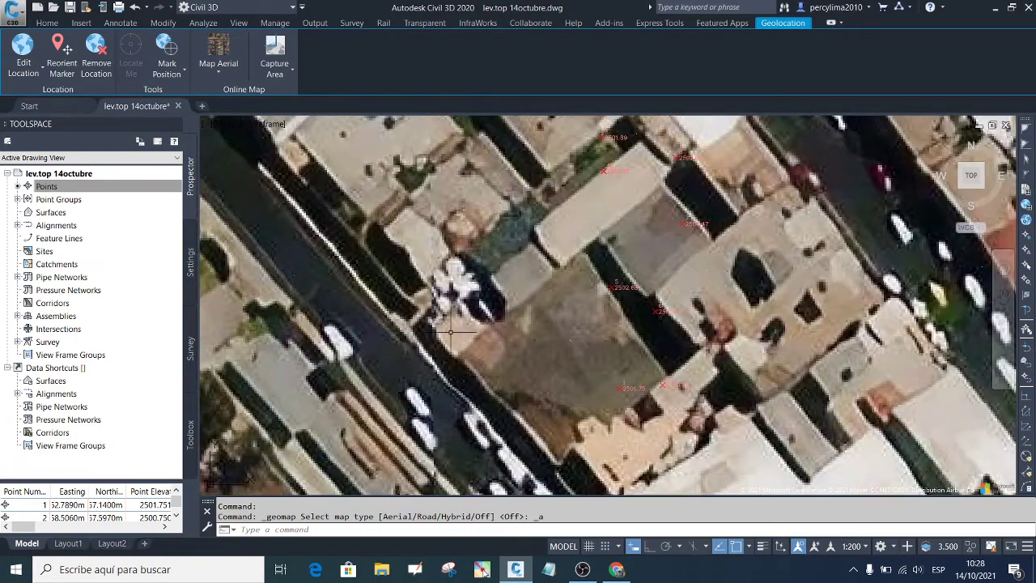
pyautogui.scroll(-3, 450, 331)
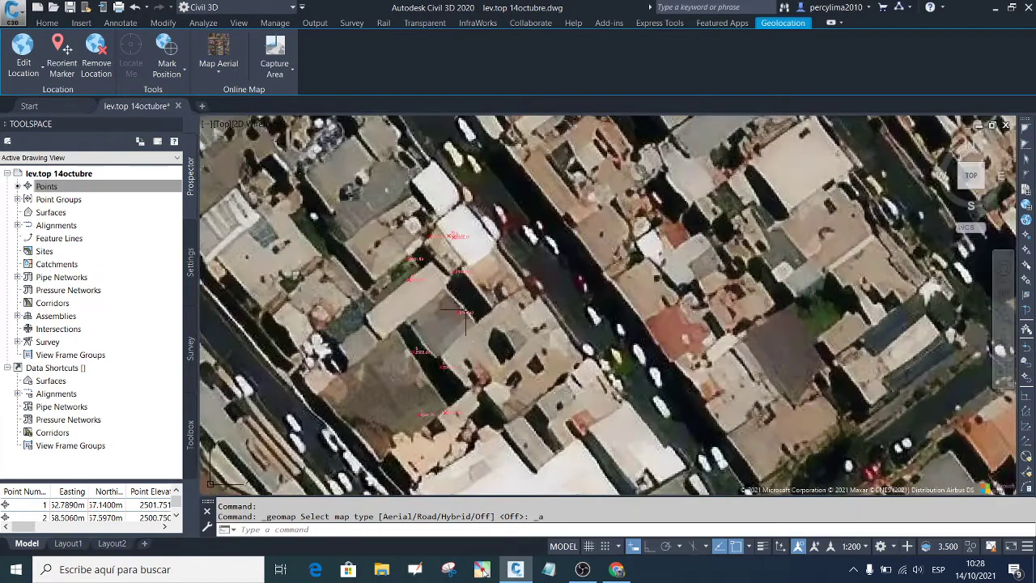
pyautogui.scroll(-3, 377, 336)
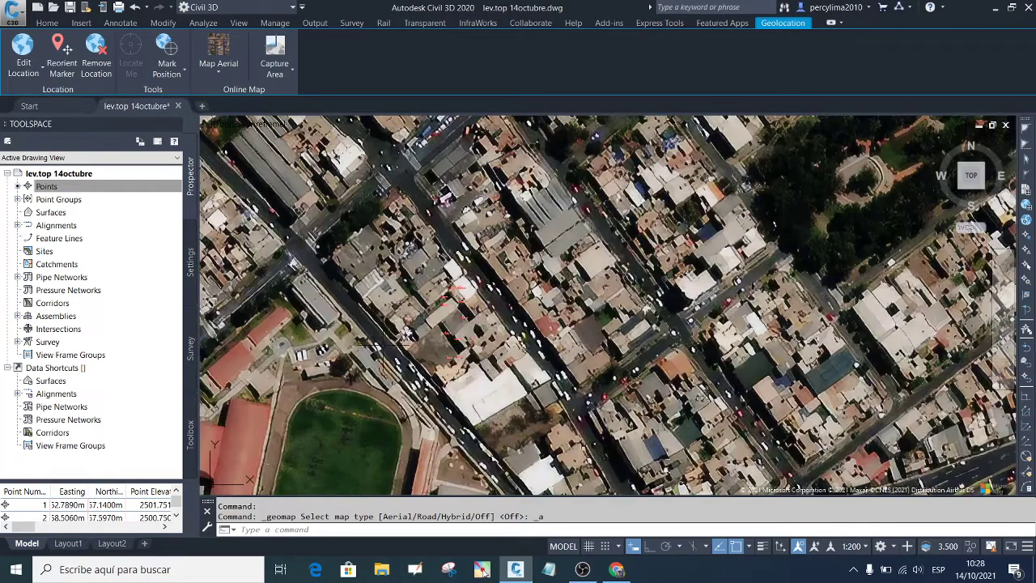
# Step: Outline the elongated building lot in blue and the surveyed points' extent in red over the aerial imagery using the screen annotation tool
pyautogui.scroll(3, 377, 346)
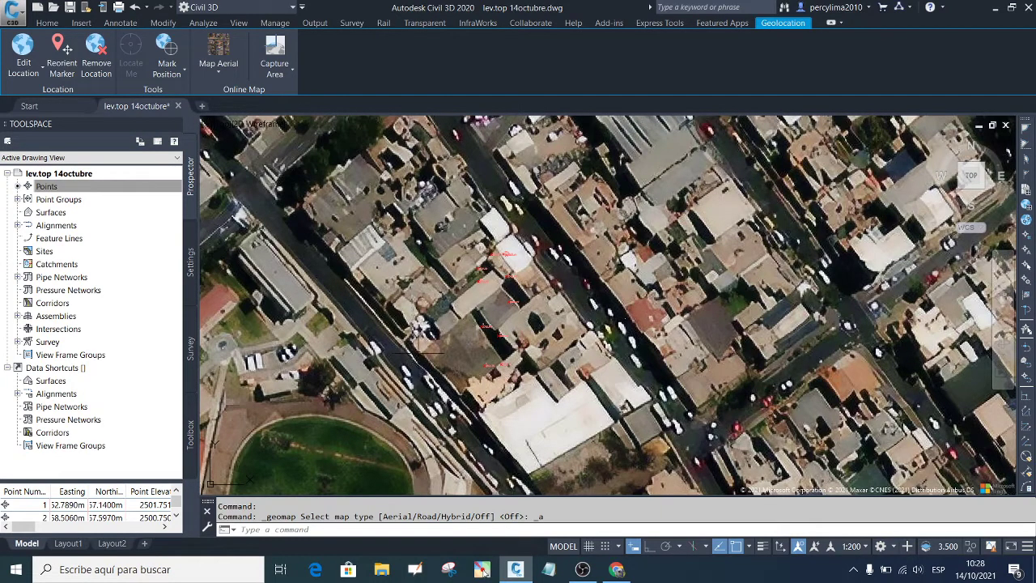
pyautogui.scroll(2, 417, 328)
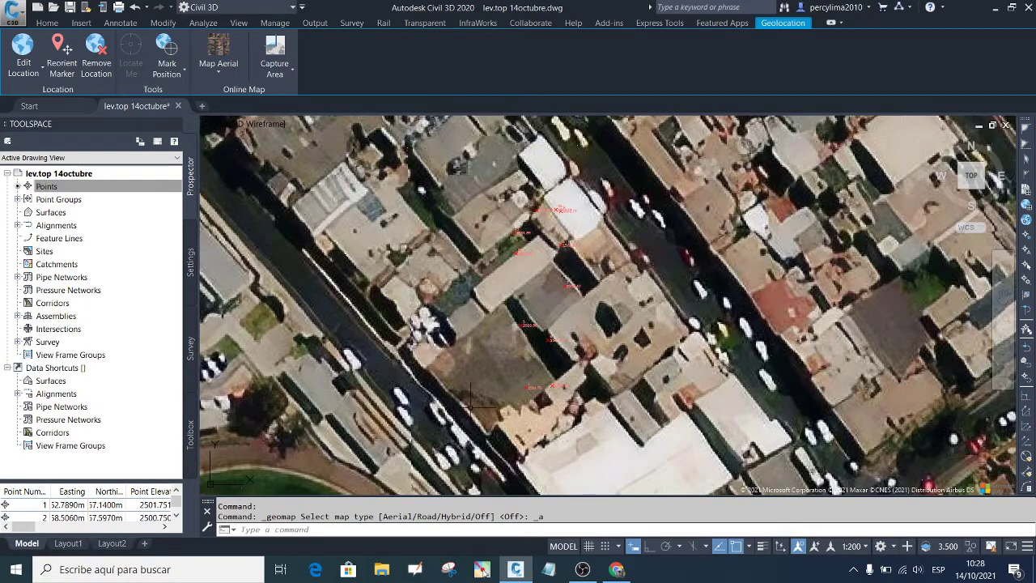
pyautogui.click(483, 569)
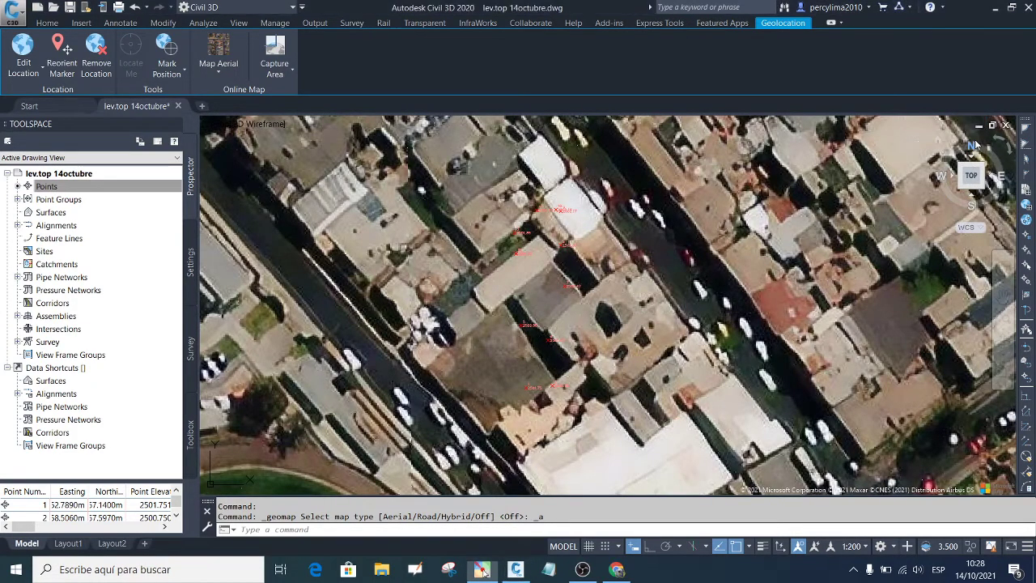
pyautogui.click(966, 263)
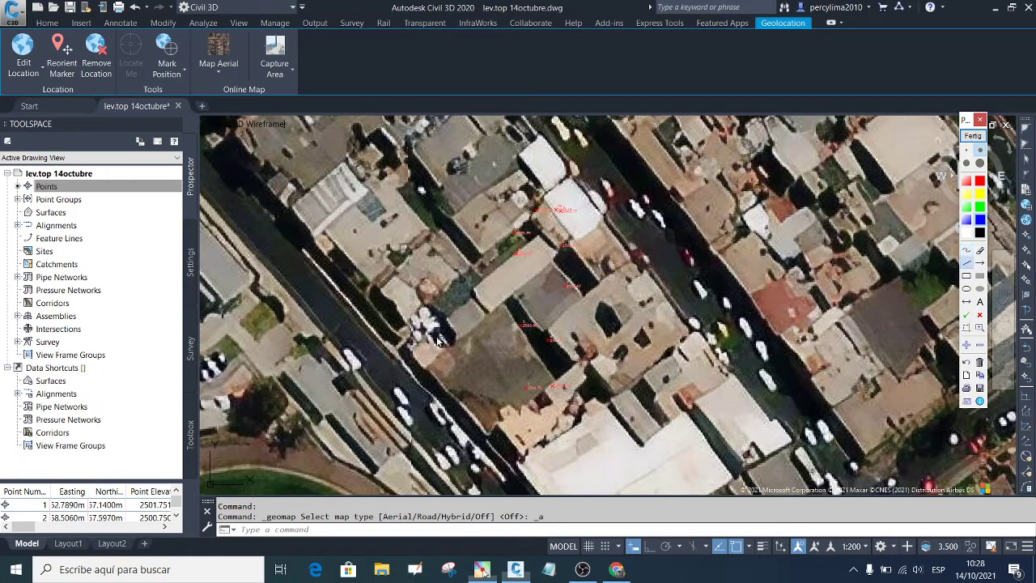
pyautogui.moveTo(409, 329)
pyautogui.mouseDown()
pyautogui.moveTo(546, 209)
pyautogui.moveTo(577, 246)
pyautogui.mouseUp()
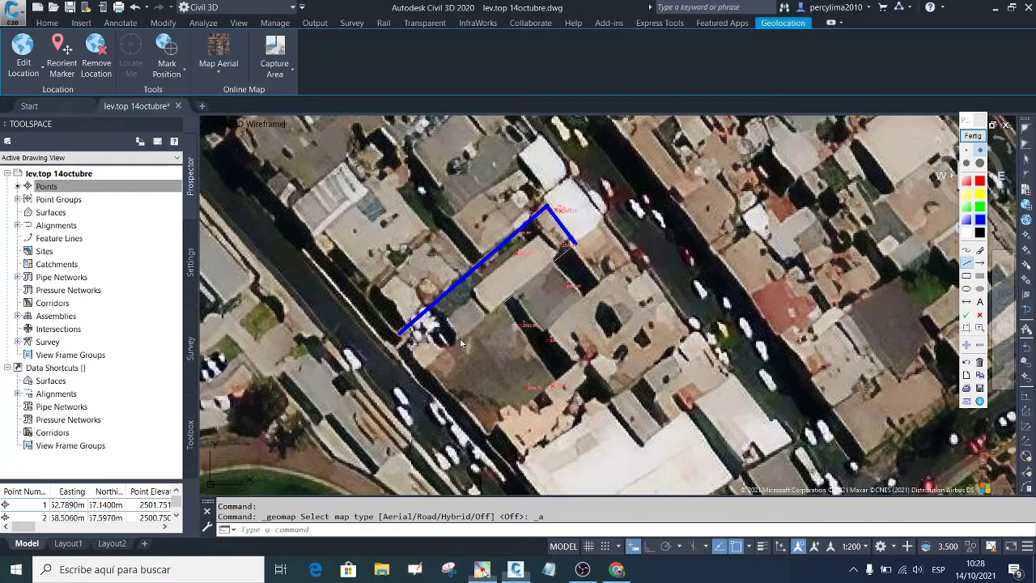
pyautogui.click(429, 367)
pyautogui.click(398, 334)
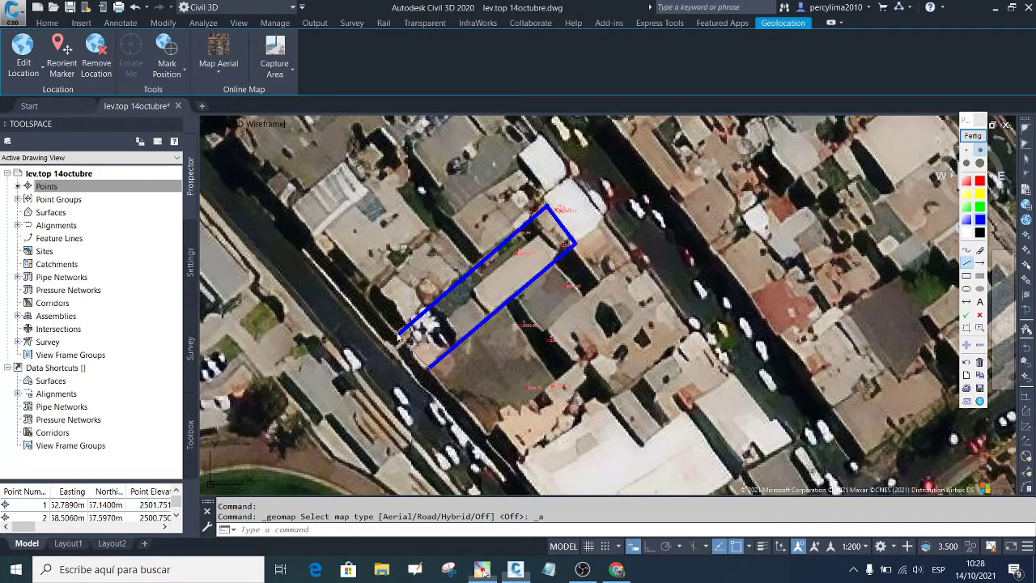
pyautogui.click(398, 333)
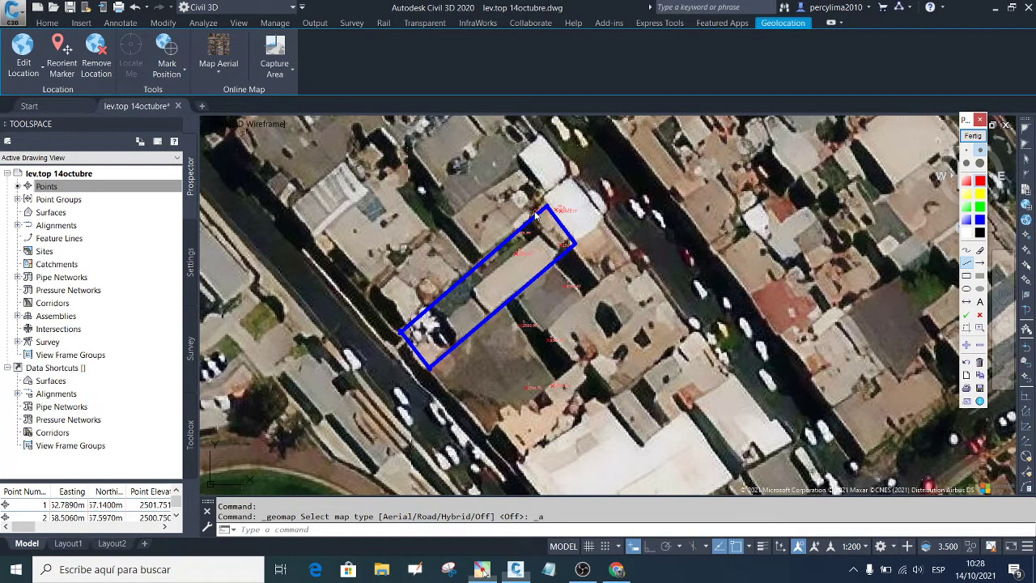
pyautogui.moveTo(521, 212)
pyautogui.mouseDown()
pyautogui.moveTo(530, 397)
pyautogui.moveTo(579, 388)
pyautogui.moveTo(566, 315)
pyautogui.moveTo(572, 204)
pyautogui.moveTo(518, 204)
pyautogui.mouseUp()
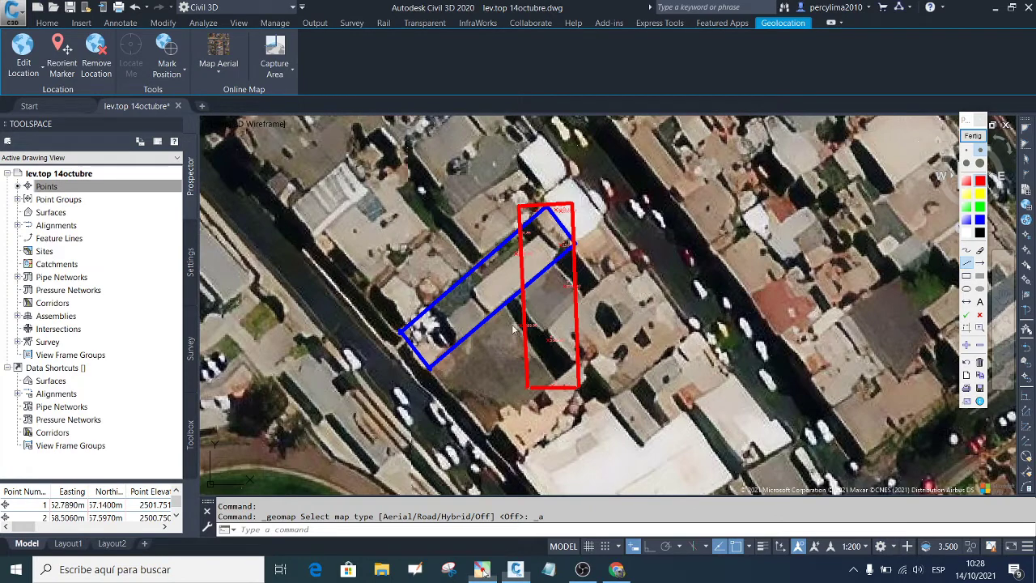
pyautogui.click(981, 119)
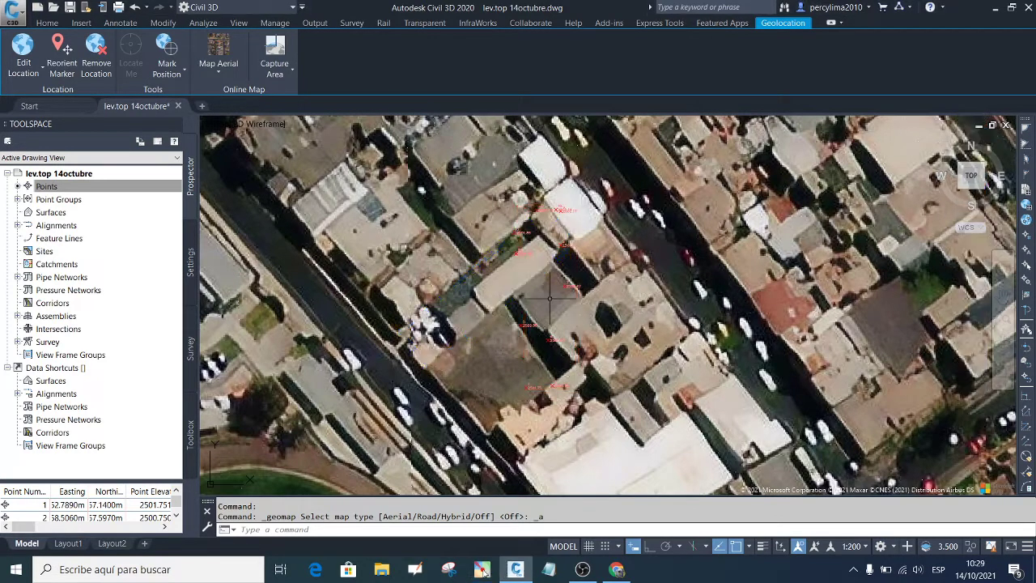
# Step: Turn off the online map and load the application exportar a google earth.vlx once from the LISP PLQ folder
pyautogui.click(219, 70)
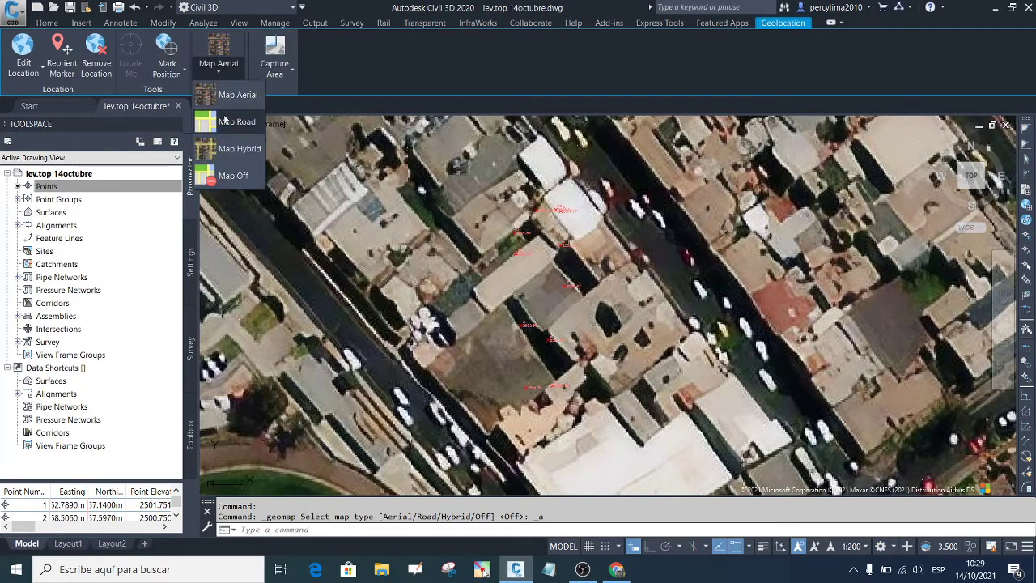
pyautogui.click(234, 178)
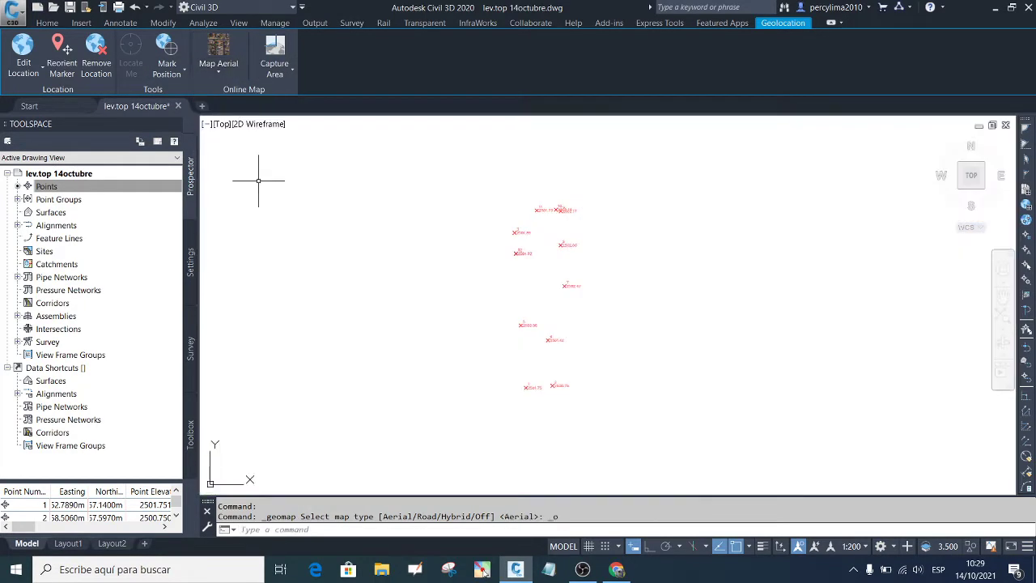
pyautogui.write('APP')
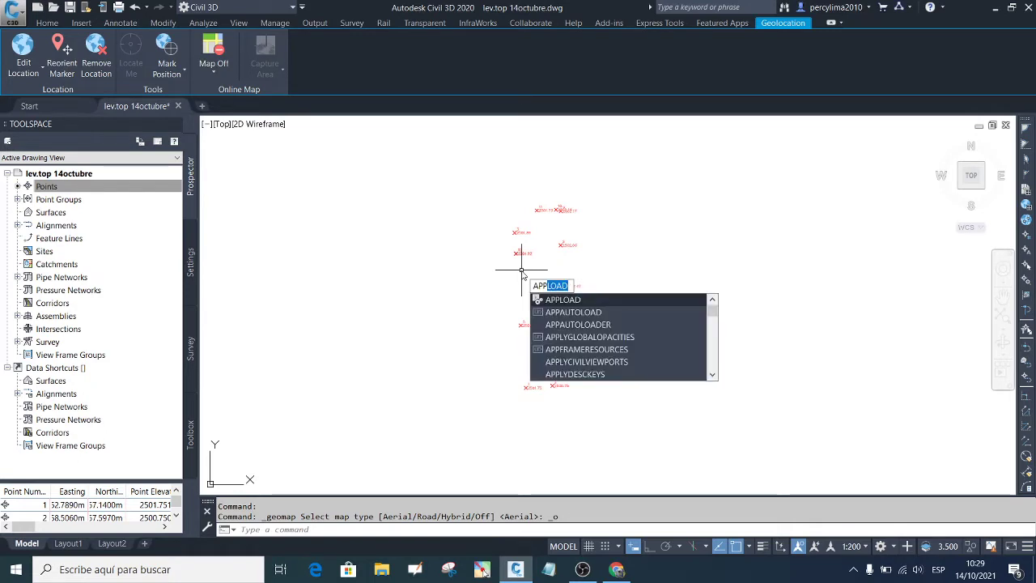
pyautogui.press('Escape')
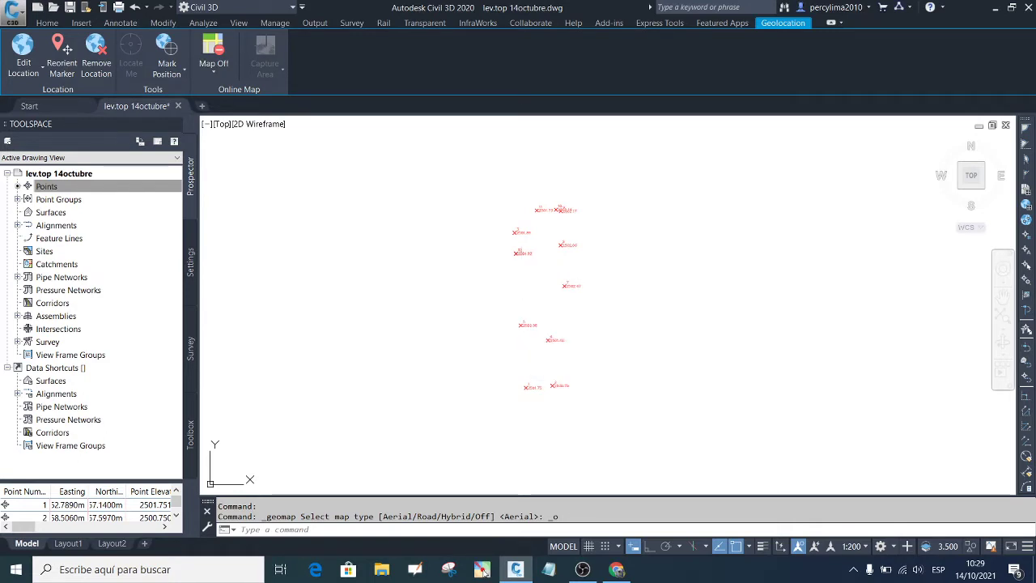
pyautogui.press('Return')
pyautogui.scroll(-3, 420, 216)
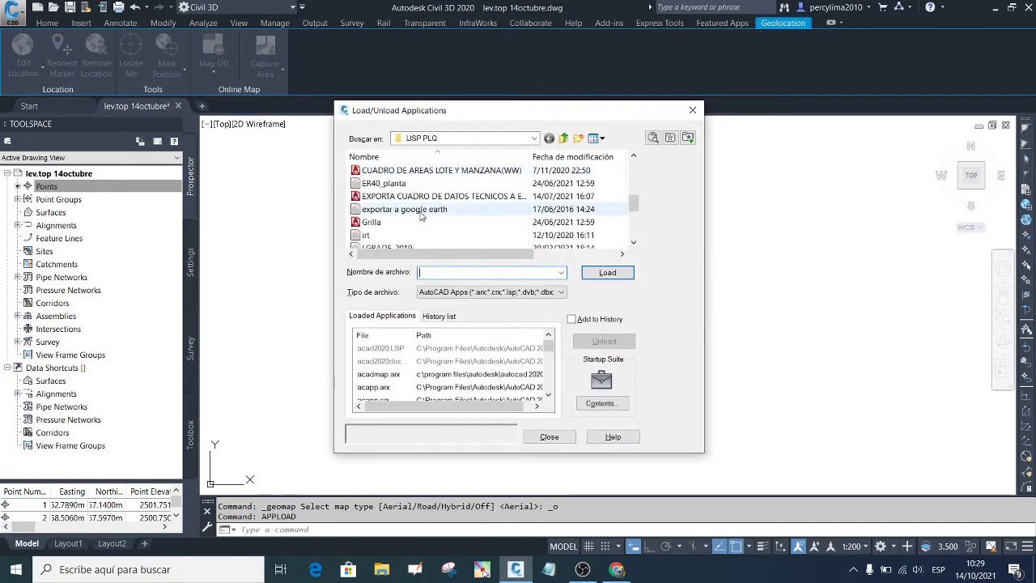
pyautogui.doubleClick(420, 210)
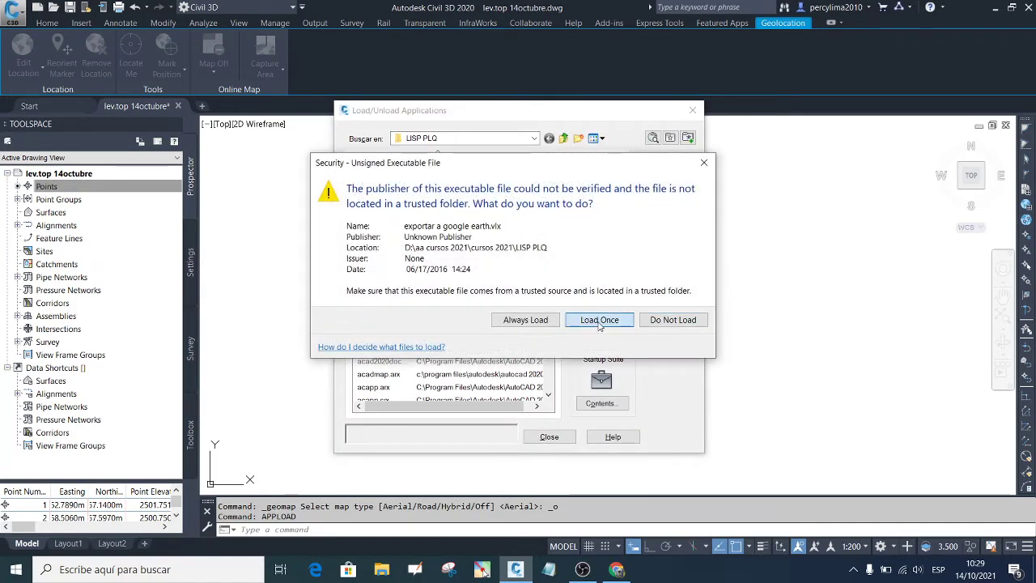
pyautogui.click(600, 323)
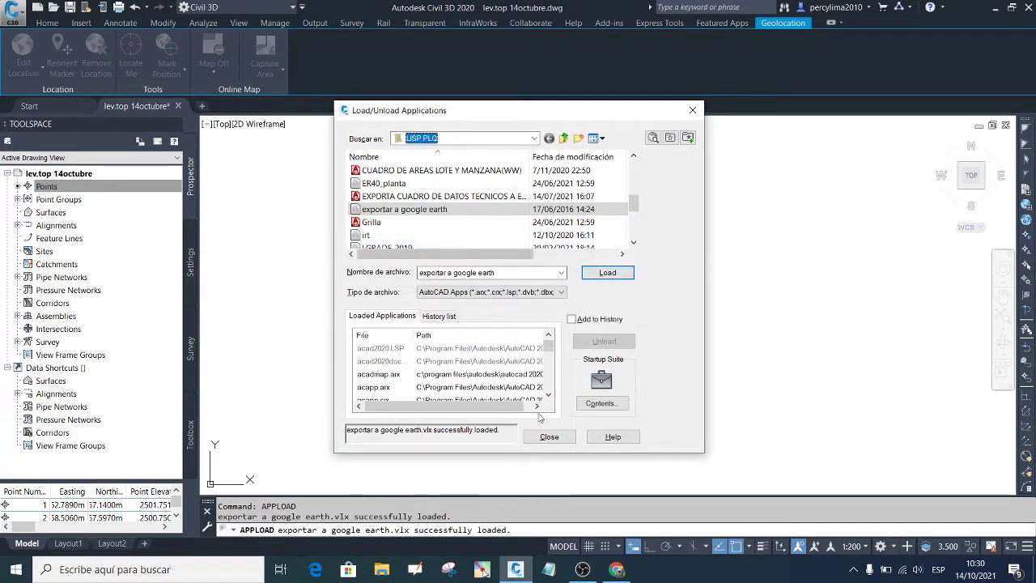
pyautogui.click(549, 437)
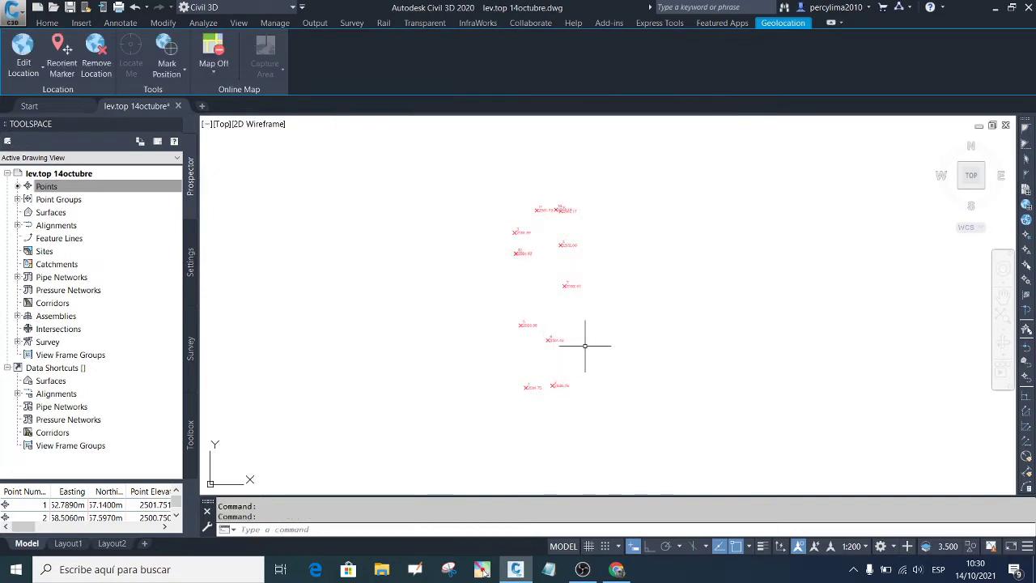
# Step: Export all the imported points to Google Earth with the KMLOUT command, accepting the default options
pyautogui.write('kml')
pyautogui.press('Return')
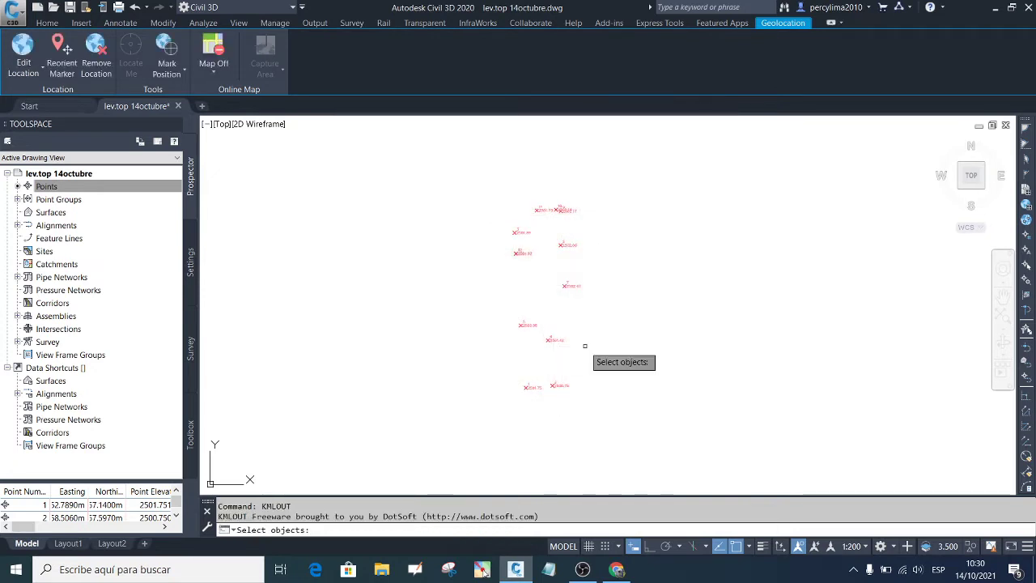
pyautogui.click(644, 421)
pyautogui.click(463, 174)
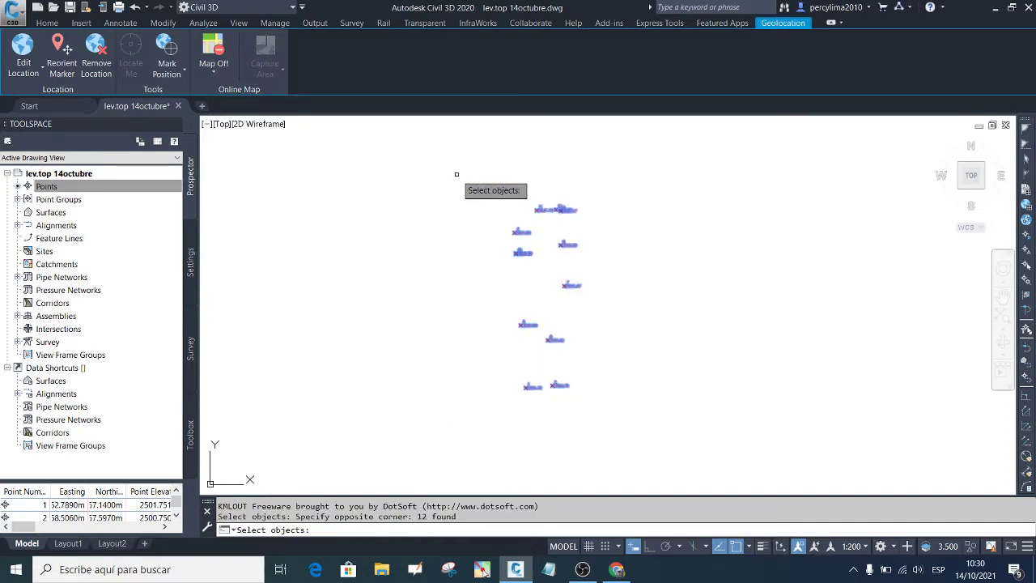
pyautogui.click(610, 416)
pyautogui.click(481, 188)
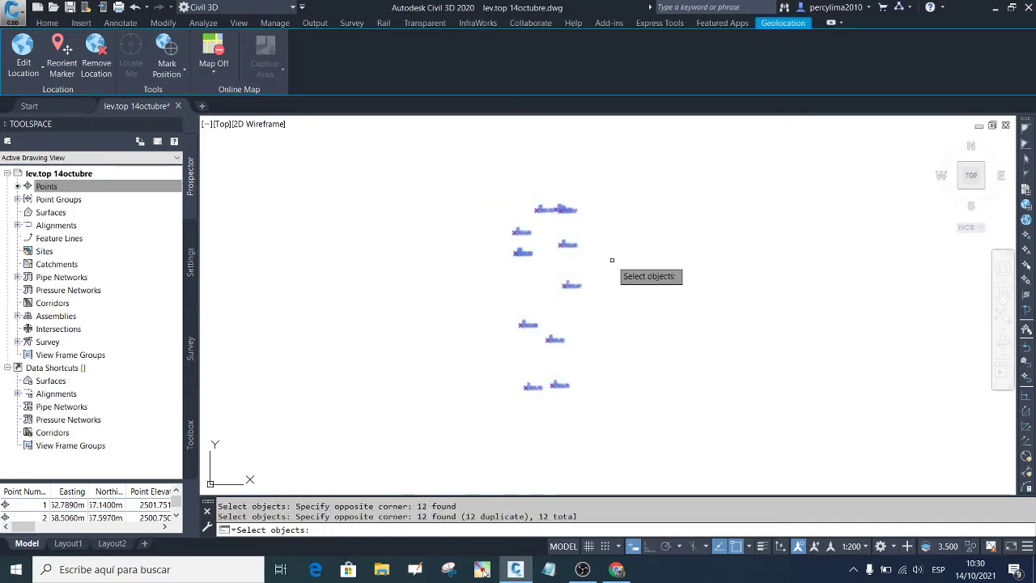
pyautogui.press('Return')
pyautogui.press('Return')
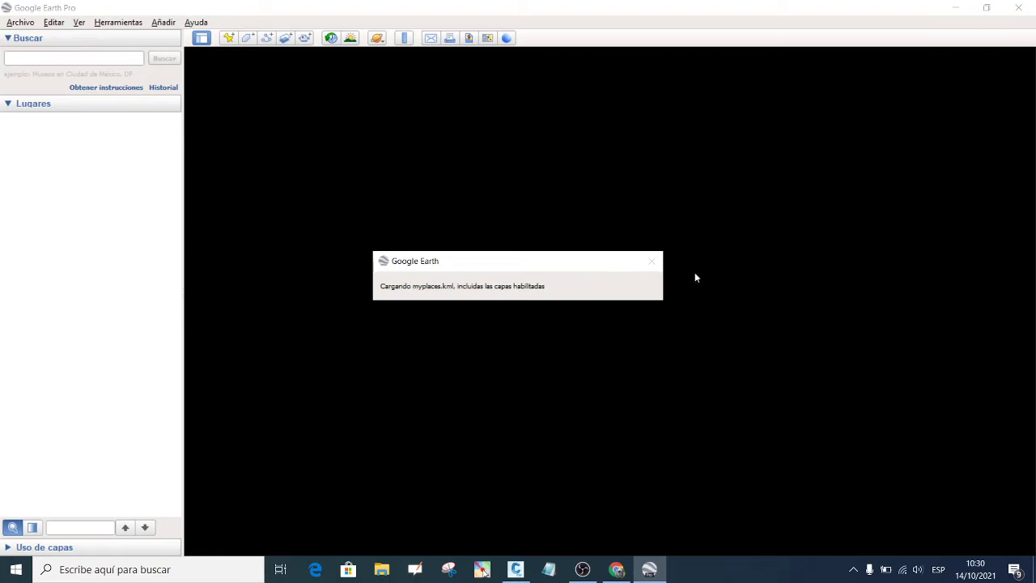
# Step: Switch back to Civil 3D and examine up close the markers and labels of the points that lie very near each other
pyautogui.click(515, 569)
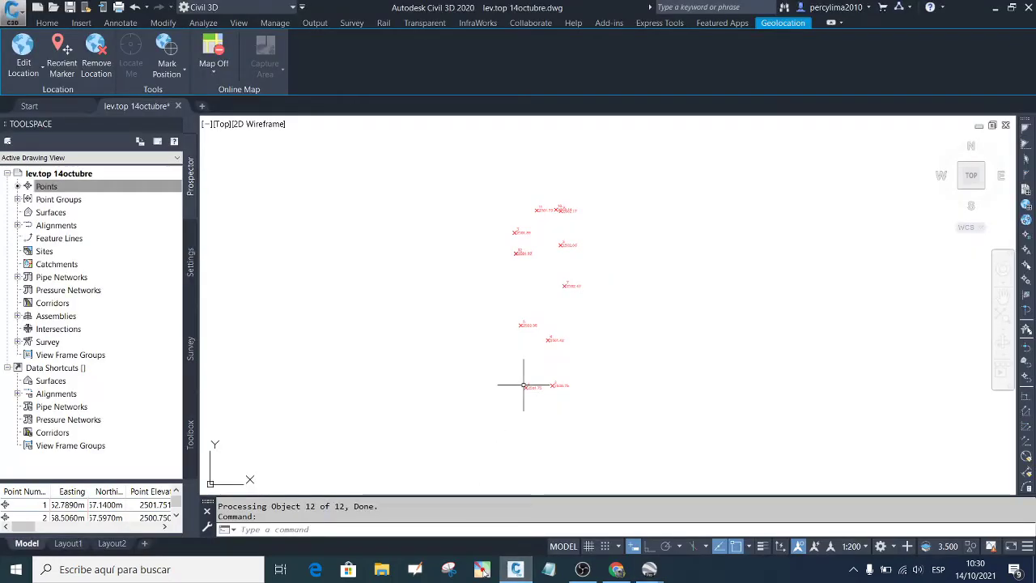
pyautogui.scroll(-5, 488, 259)
pyautogui.scroll(3, 482, 206)
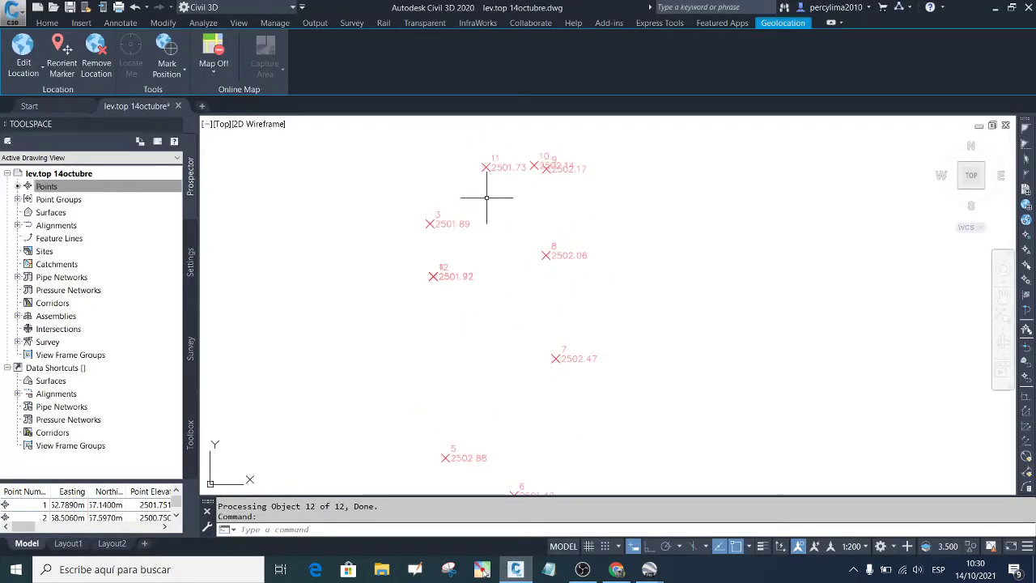
pyautogui.scroll(8, 441, 275)
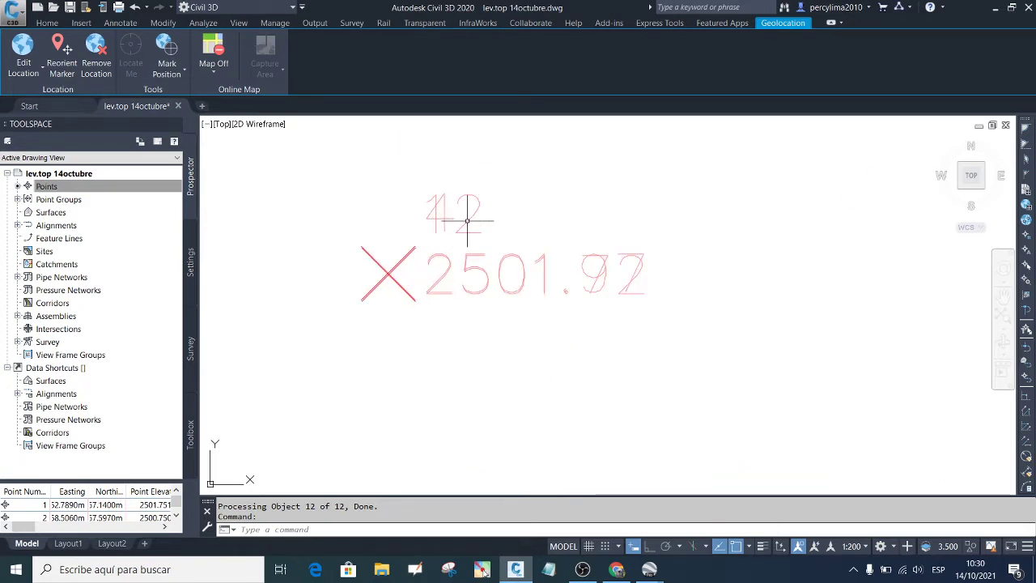
pyautogui.scroll(-3, 472, 241)
pyautogui.scroll(6, 462, 254)
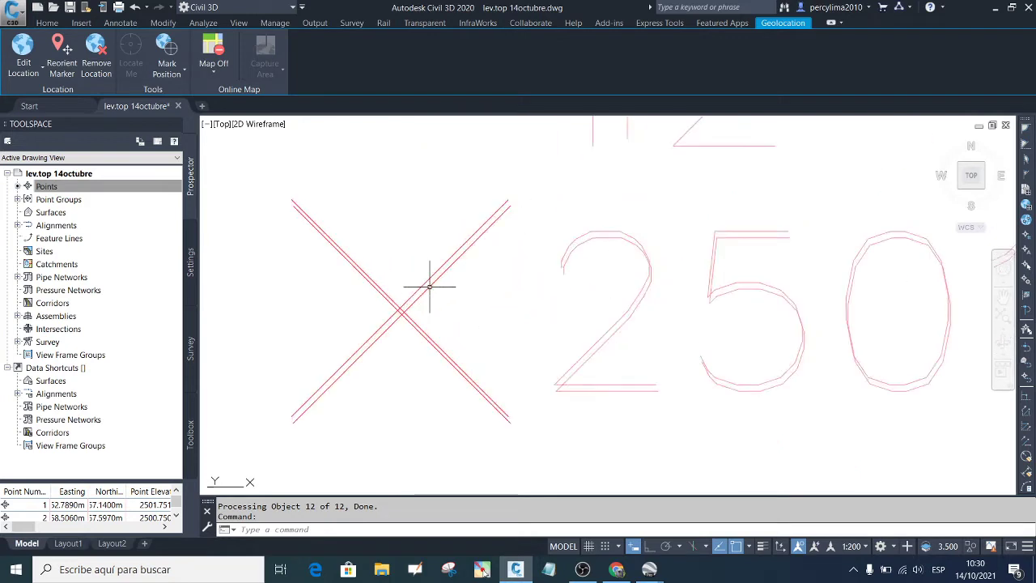
pyautogui.scroll(-8, 436, 283)
pyautogui.scroll(2, 467, 292)
pyautogui.scroll(-5, 440, 289)
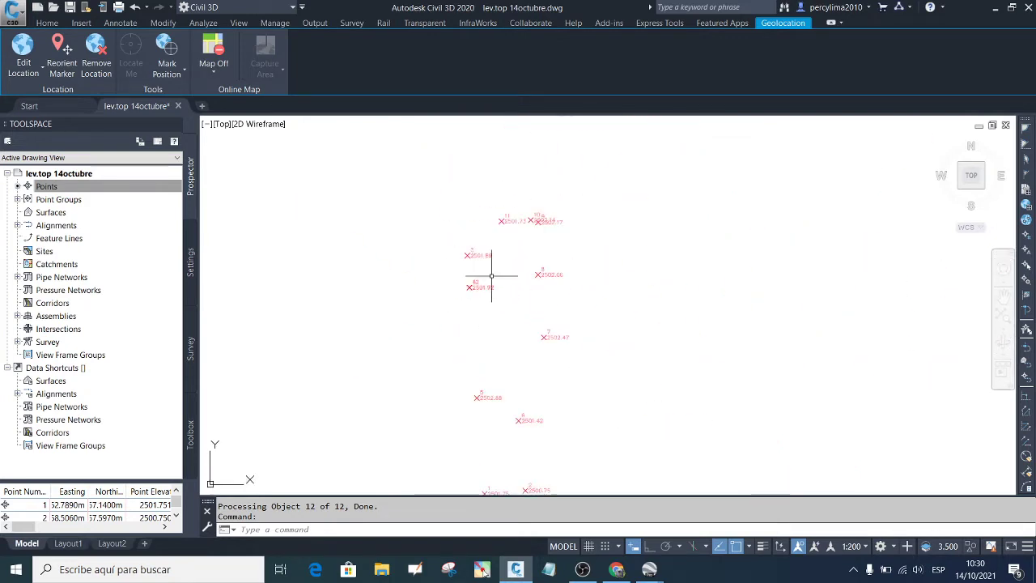
pyautogui.scroll(8, 532, 215)
pyautogui.scroll(-6, 534, 232)
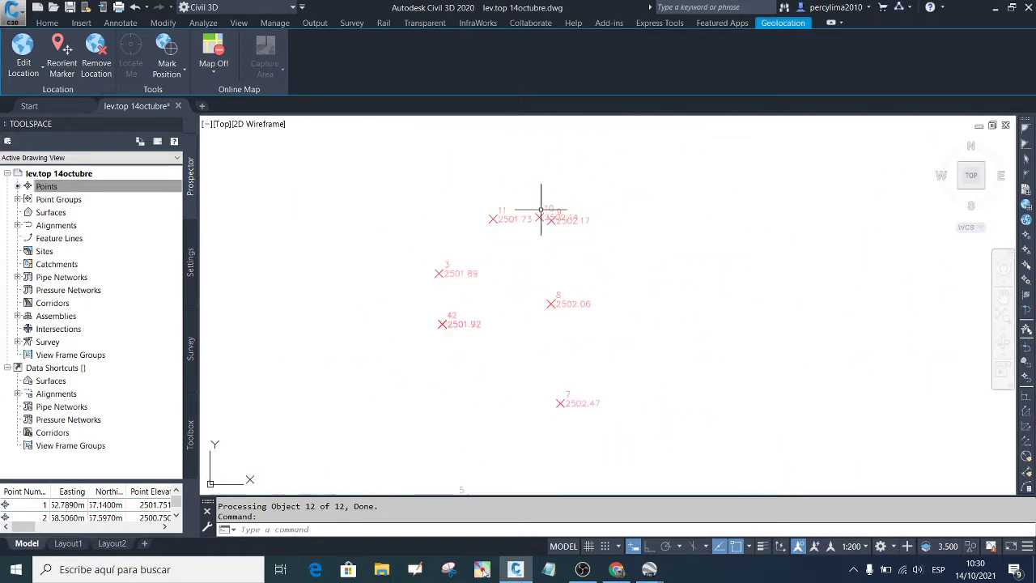
# Step: Set the annotation scale to 1:100 for the point labels
pyautogui.click(858, 547)
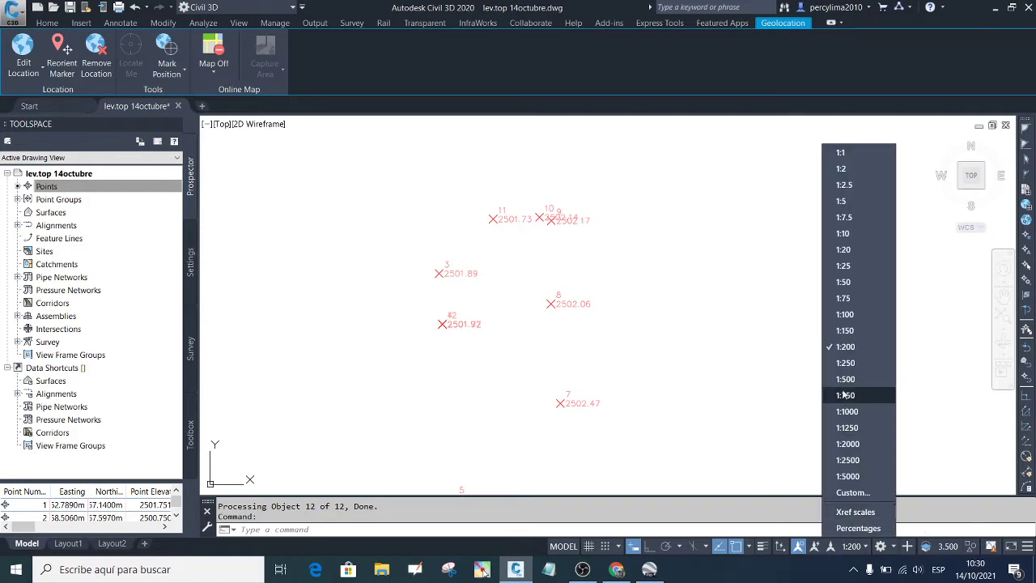
pyautogui.click(845, 314)
pyautogui.scroll(-3, 585, 273)
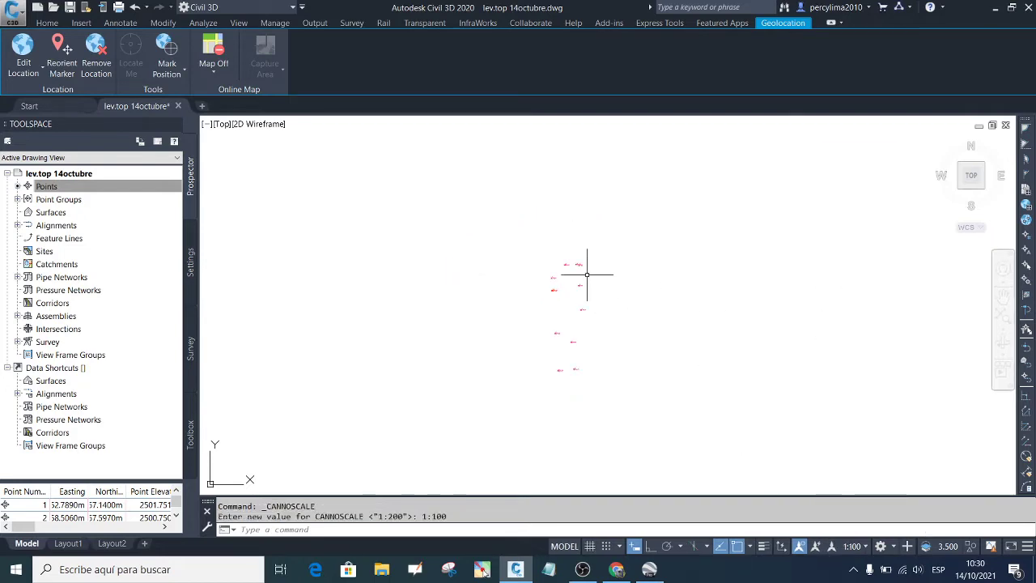
# Step: Switch to Google Earth Pro, dismiss the startup tips and examine where the exported points lie over the satellite imagery
pyautogui.click(650, 568)
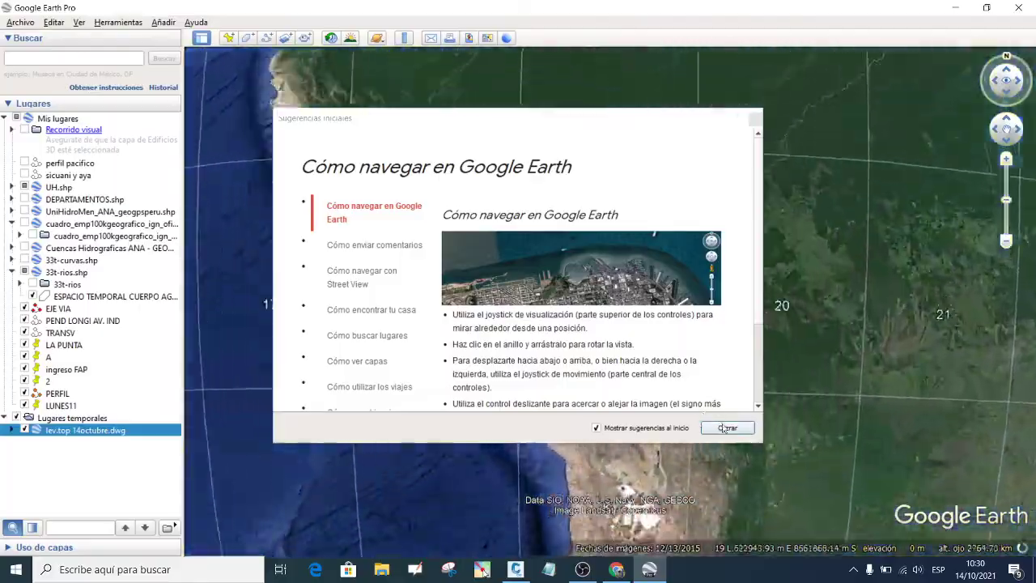
pyautogui.click(724, 426)
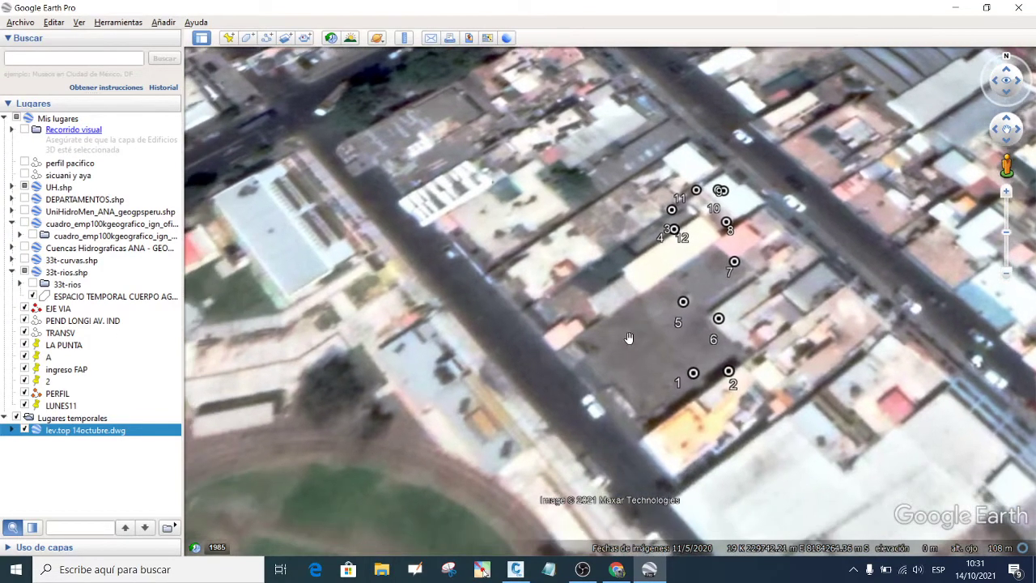
pyautogui.scroll(-1, 629, 337)
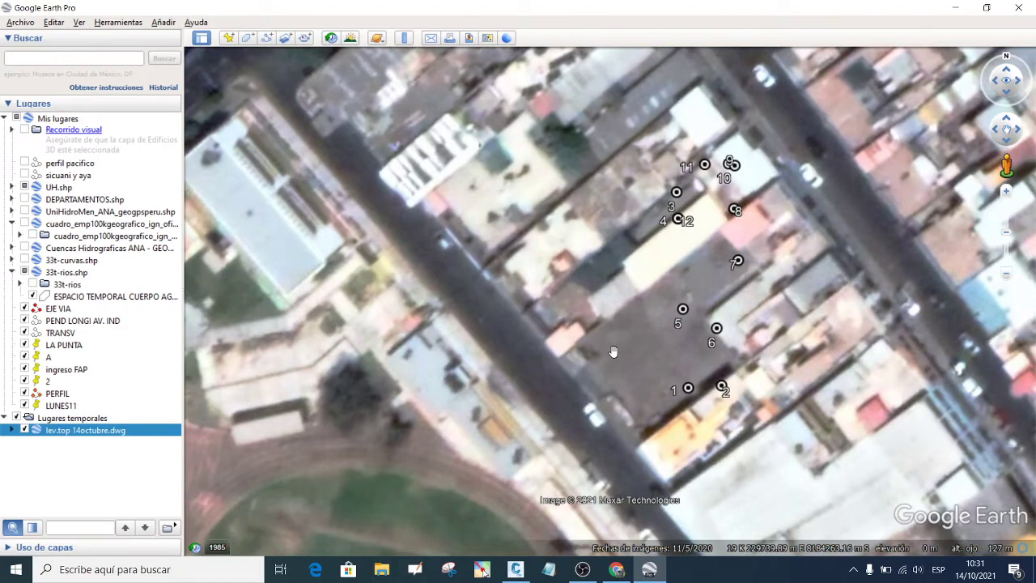
pyautogui.moveTo(588, 358); pyautogui.dragTo(564, 392)
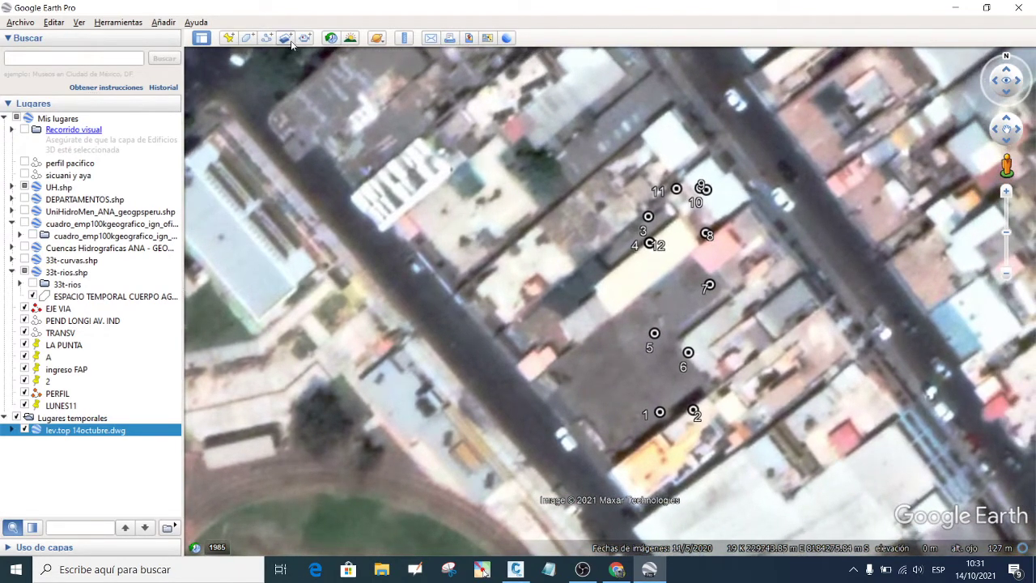
# Step: Add a polygon named lev through the four corners of the narrow lot beside points 11 and 8
pyautogui.click(250, 41)
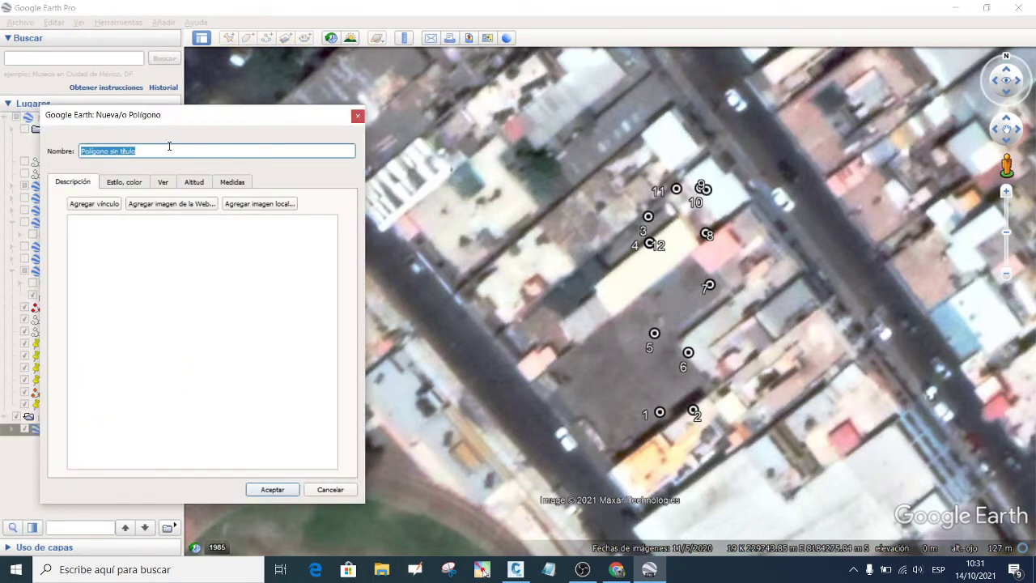
pyautogui.press('BackSpace')
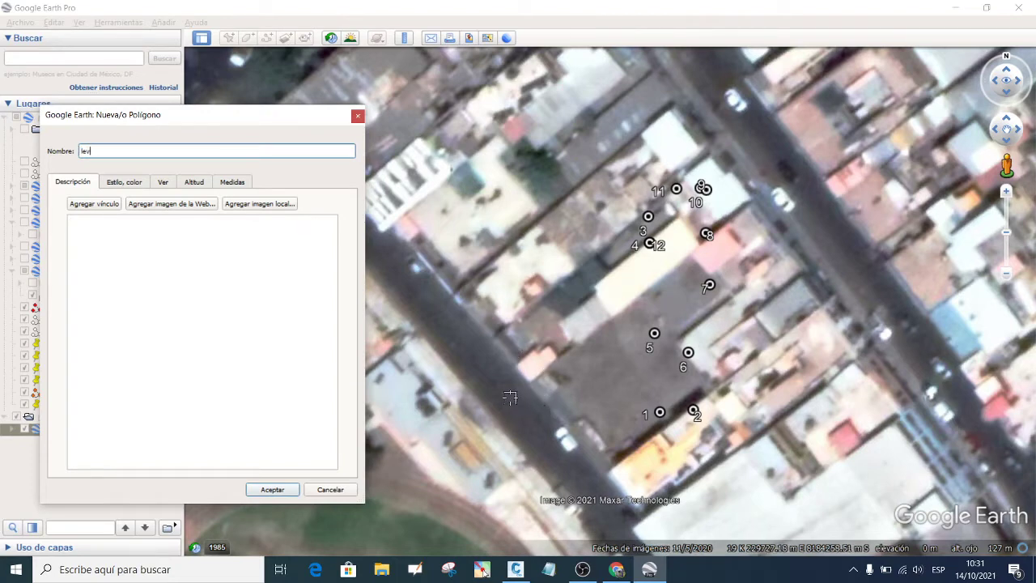
pyautogui.click(497, 338)
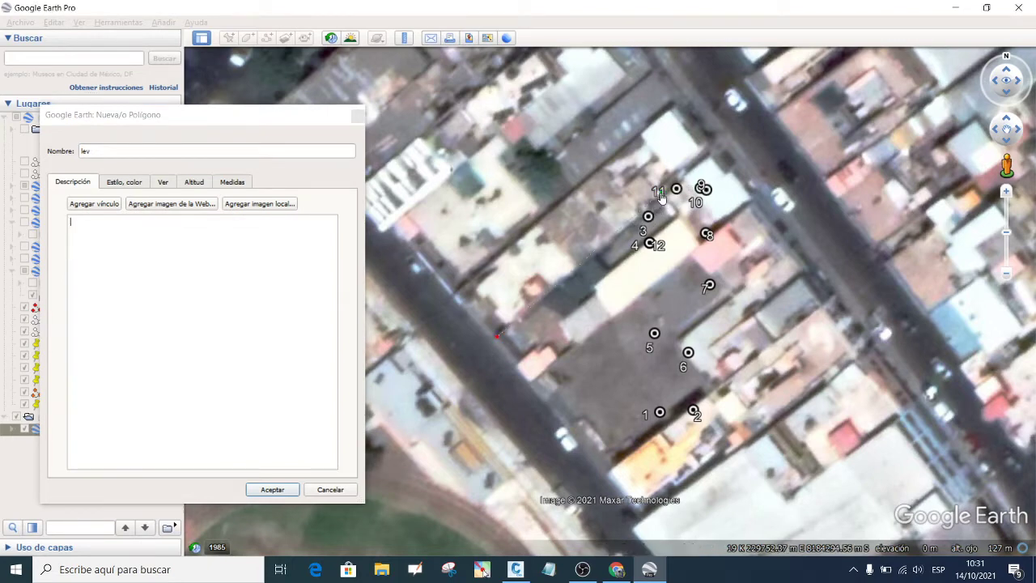
pyautogui.click(707, 242)
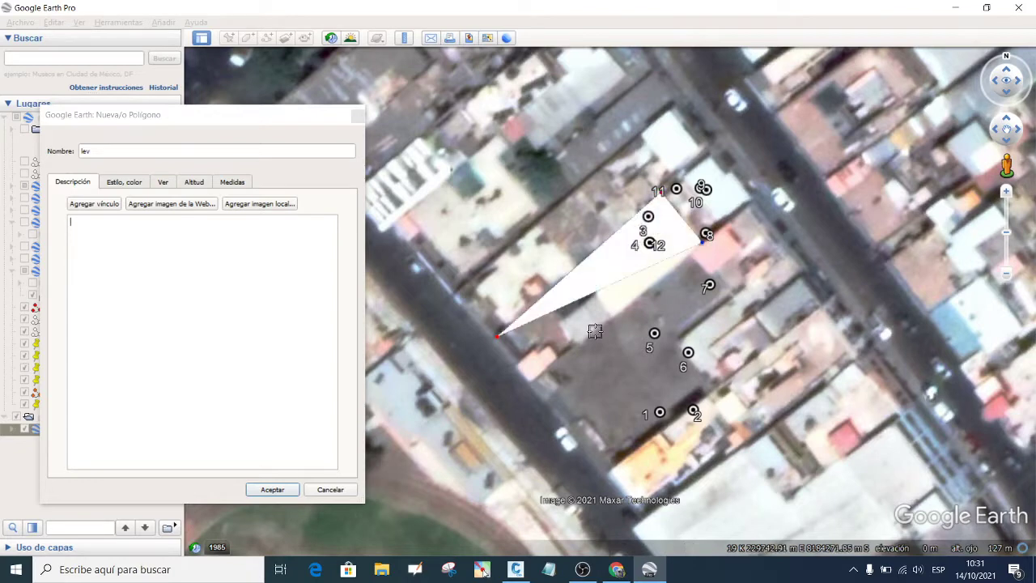
pyautogui.click(532, 385)
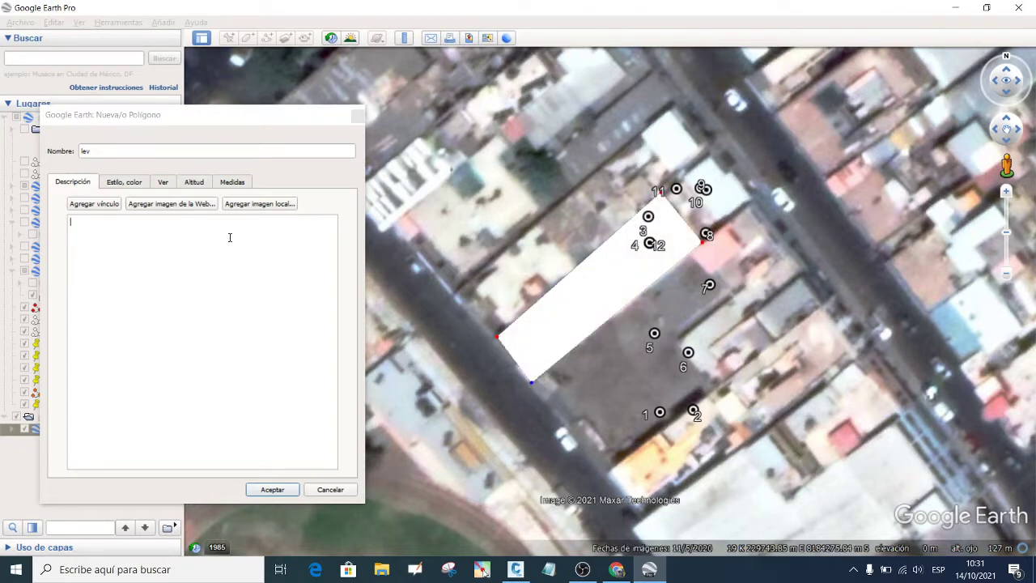
# Step: Display the polygon's perimeter in metres and its area in square metres
pyautogui.click(235, 186)
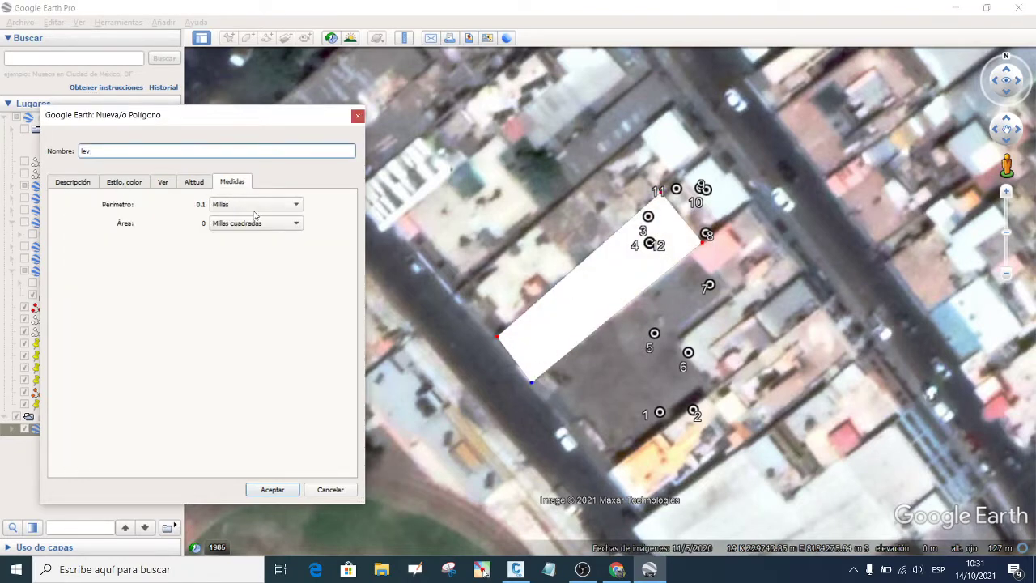
pyautogui.click(253, 209)
pyautogui.click(249, 147)
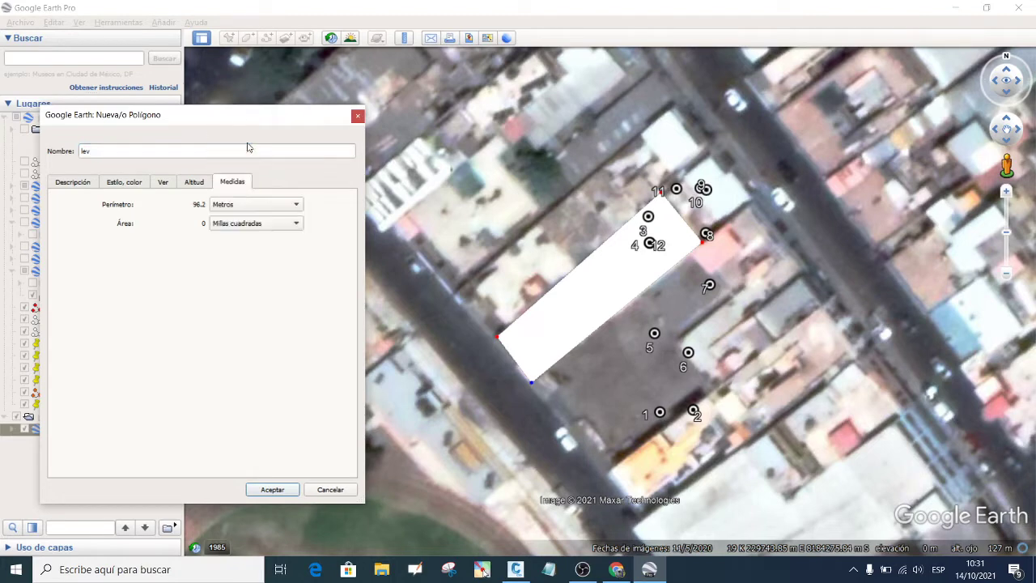
pyautogui.click(270, 224)
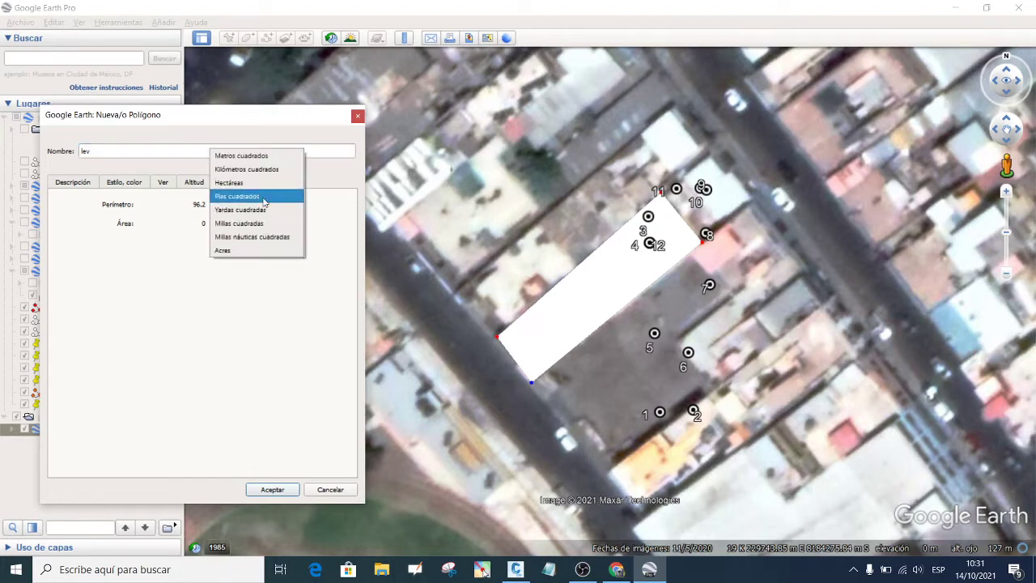
pyautogui.click(263, 160)
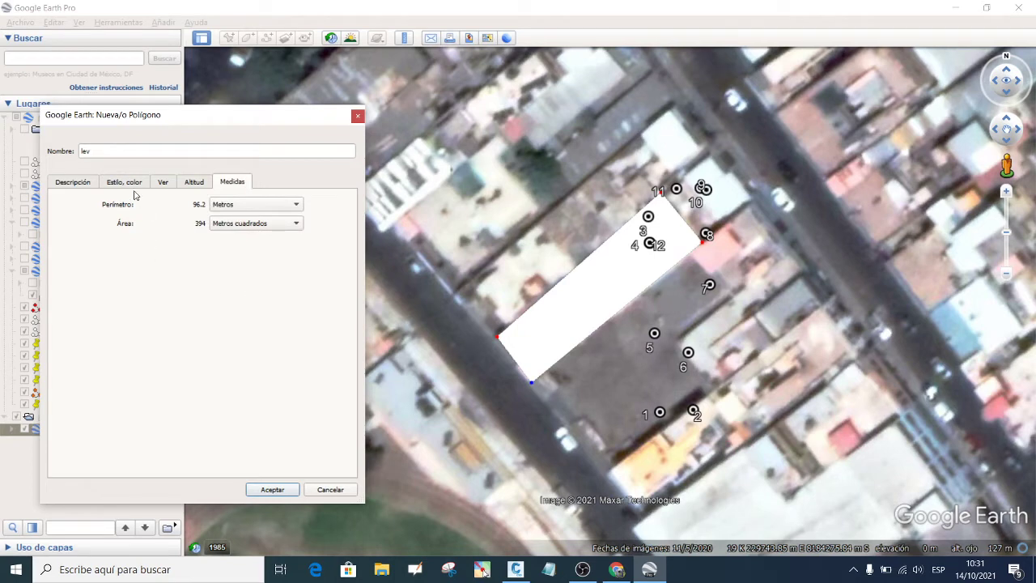
# Step: Style the polygon as outline only with a red line of width 2, and save it
pyautogui.click(80, 183)
pyautogui.click(125, 182)
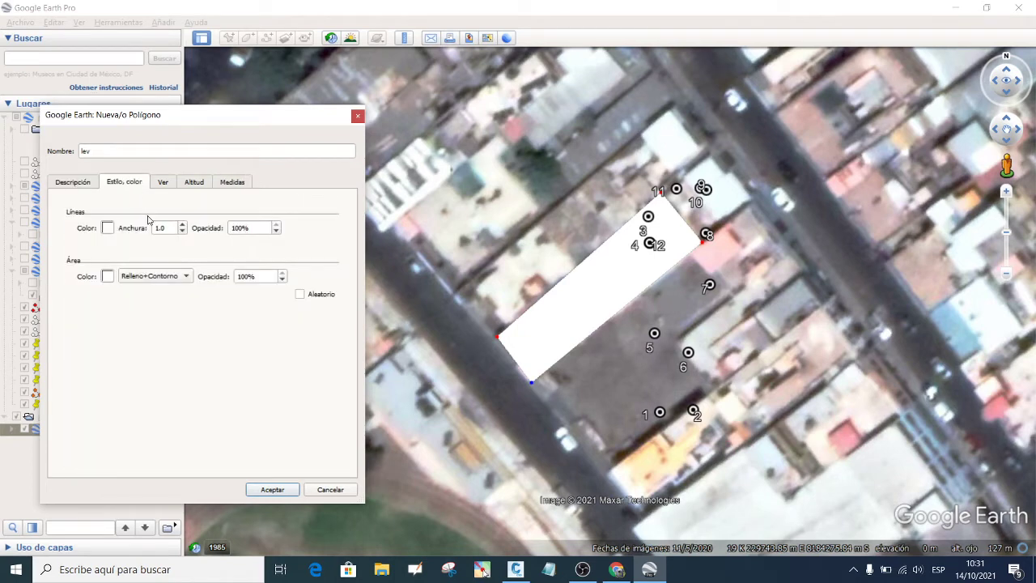
pyautogui.click(187, 278)
pyautogui.click(164, 266)
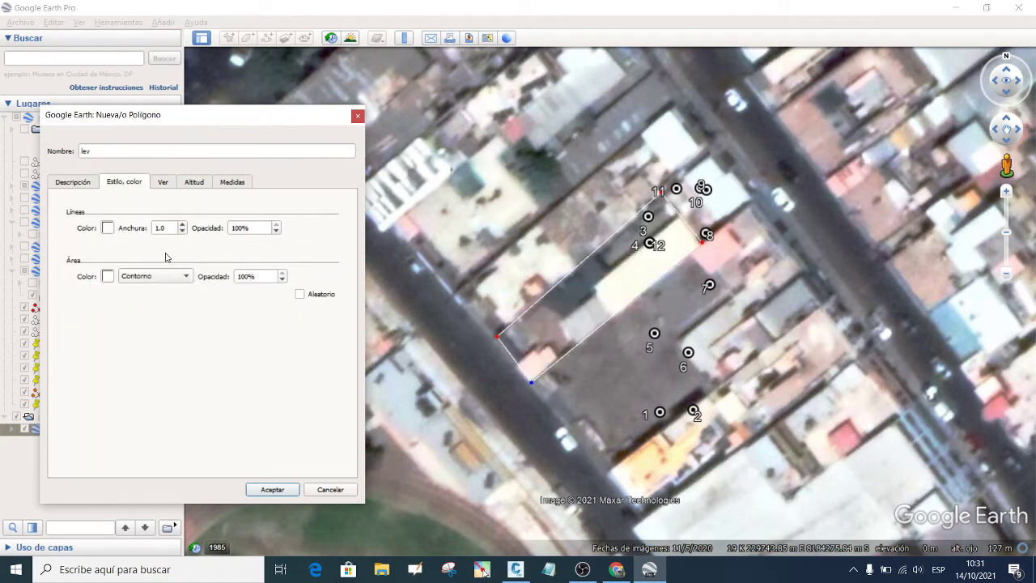
pyautogui.click(108, 228)
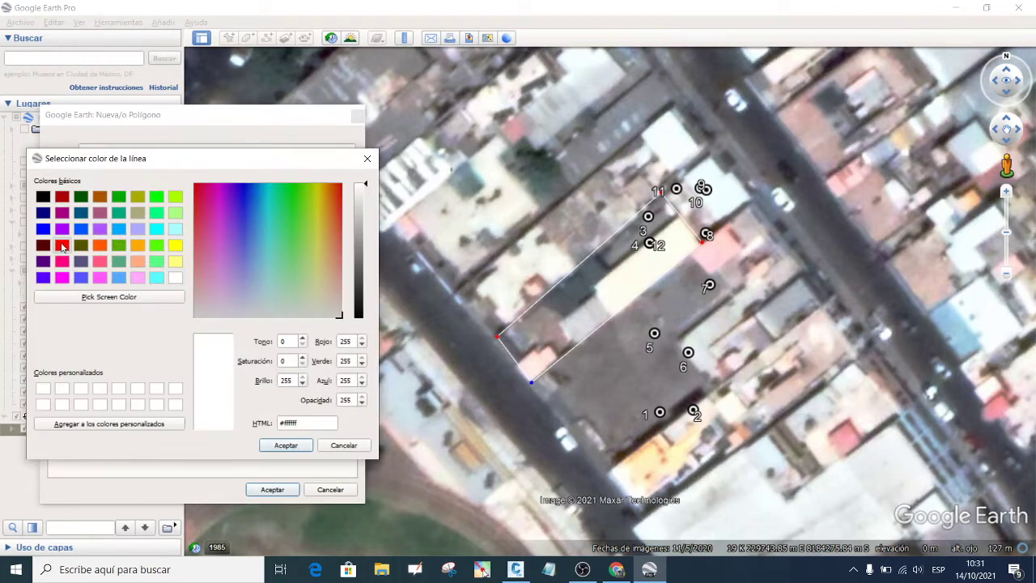
pyautogui.click(63, 246)
pyautogui.click(286, 445)
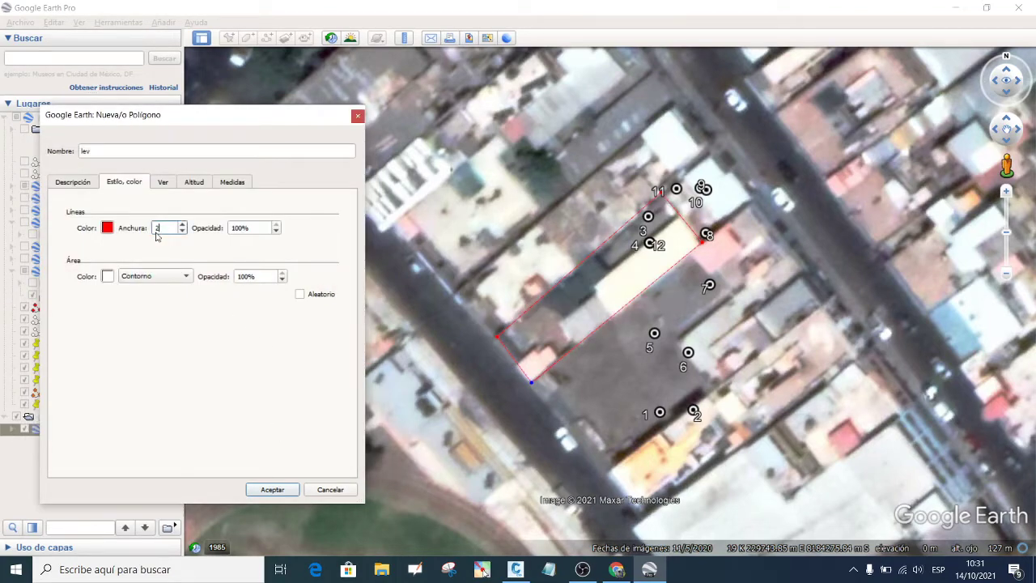
pyautogui.click(272, 490)
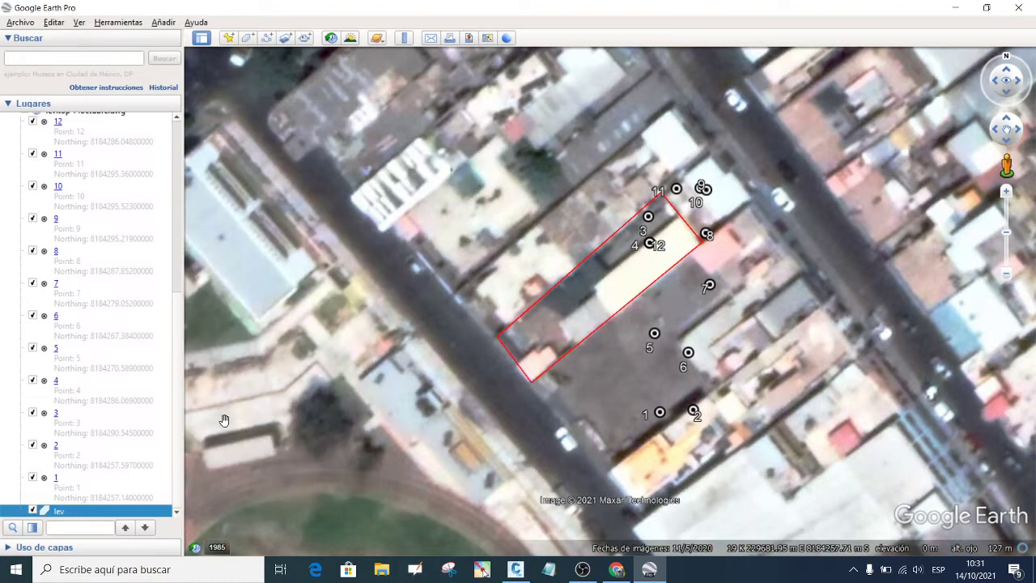
# Step: Reopen the properties of the lev polygon and check its perimeter and area
pyautogui.rightClick(108, 511)
pyautogui.click(168, 501)
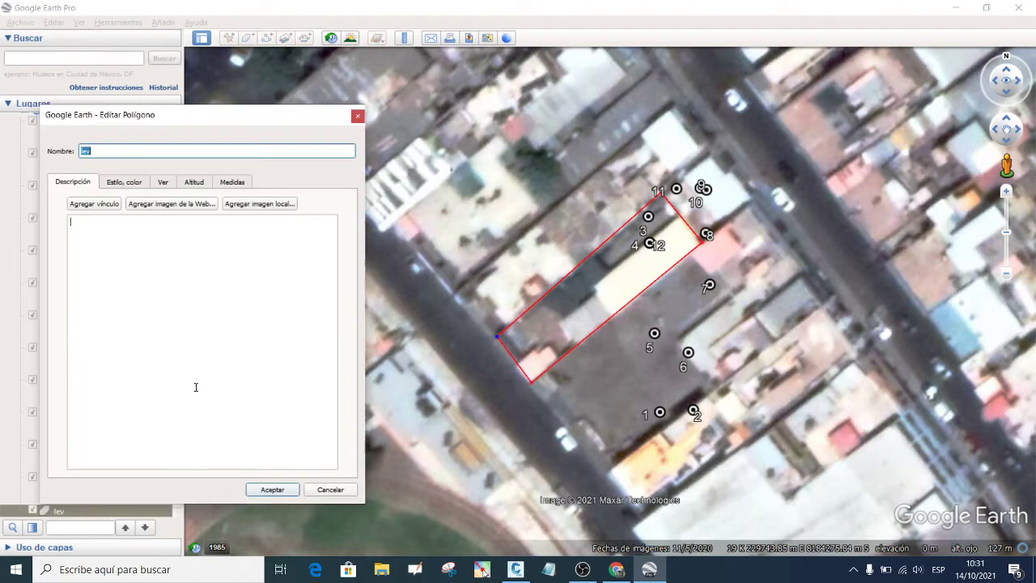
pyautogui.click(234, 183)
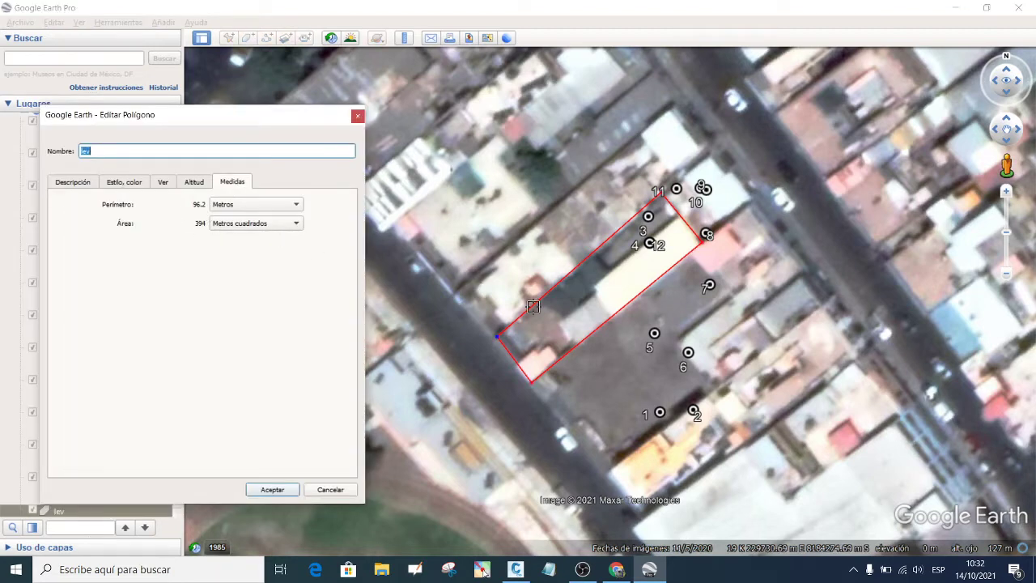
pyautogui.click(403, 38)
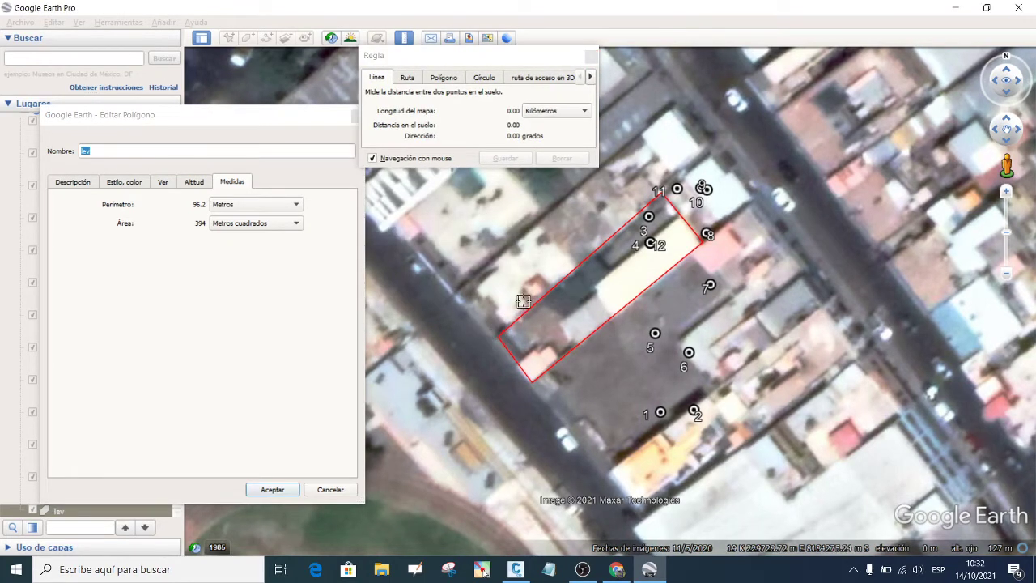
pyautogui.moveTo(651, 180); pyautogui.dragTo(614, 214)
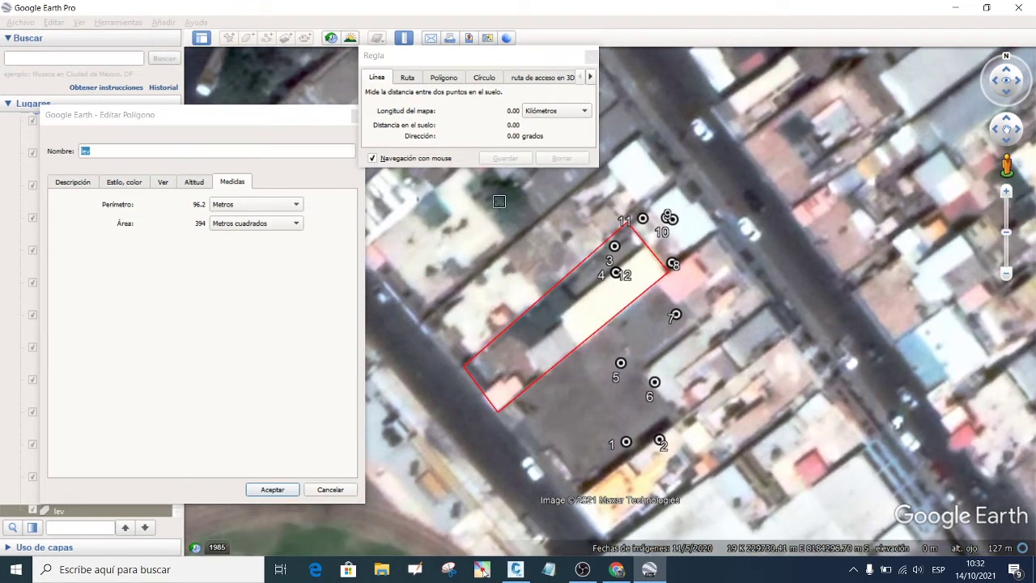
pyautogui.moveTo(453, 354); pyautogui.dragTo(467, 339)
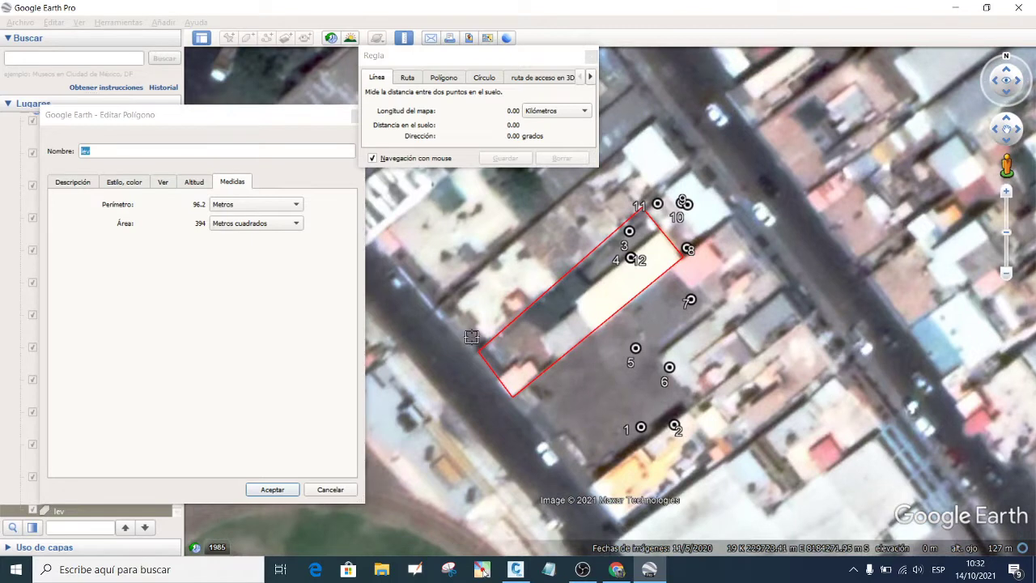
pyautogui.click(590, 58)
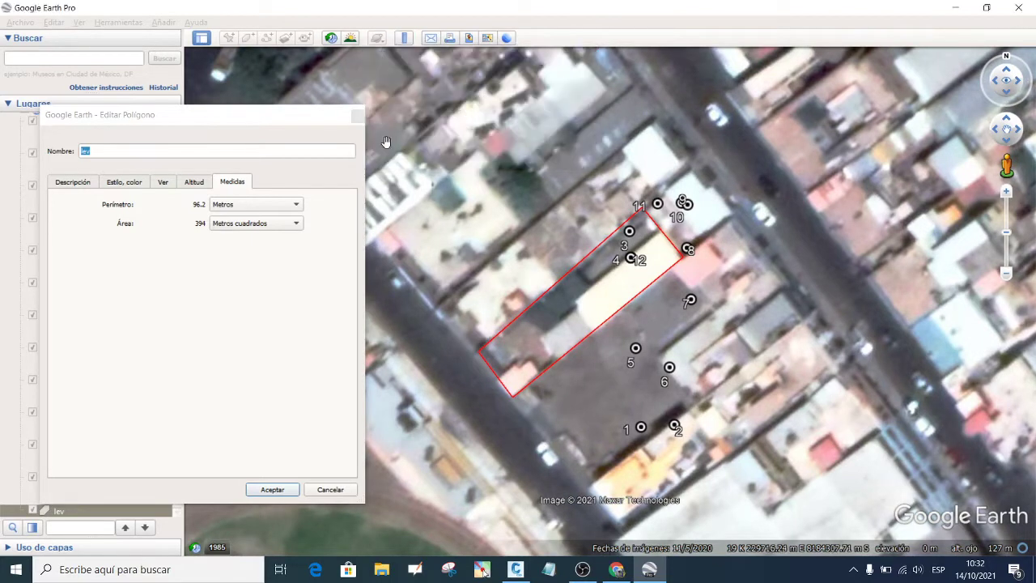
pyautogui.click(270, 487)
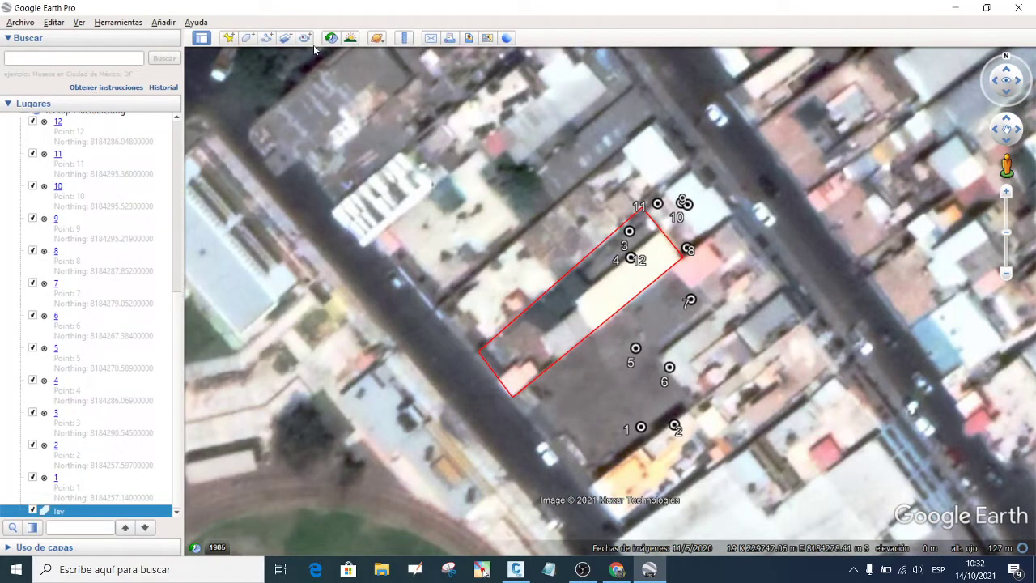
# Step: Measure the lot's street frontage with the line ruler, using metres
pyautogui.click(404, 39)
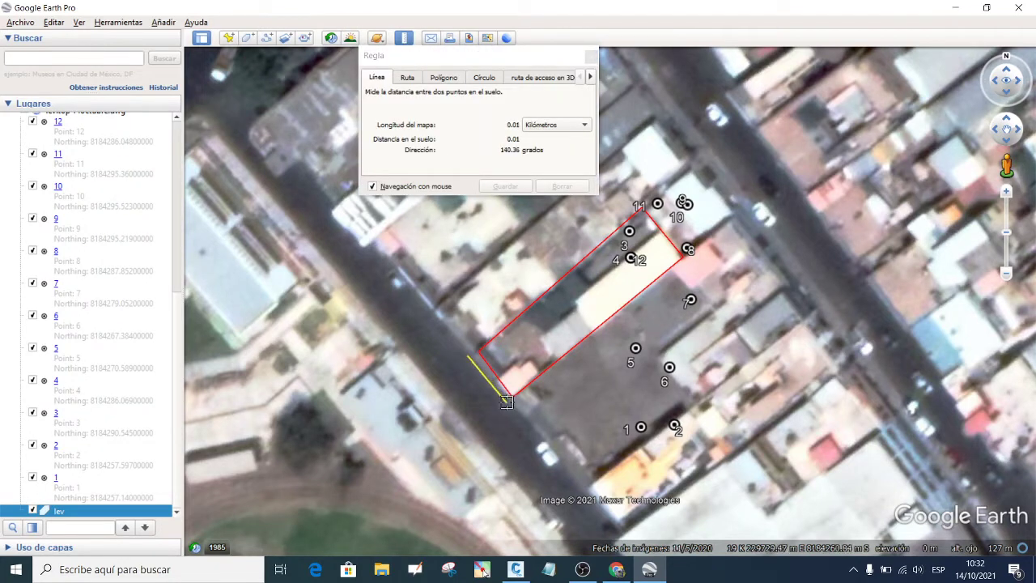
pyautogui.click(503, 398)
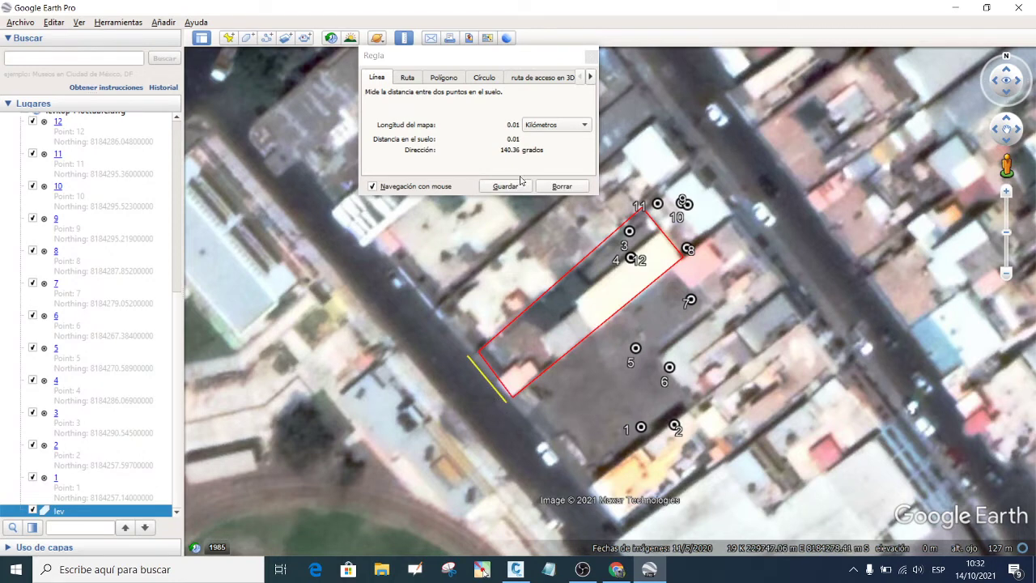
pyautogui.click(563, 127)
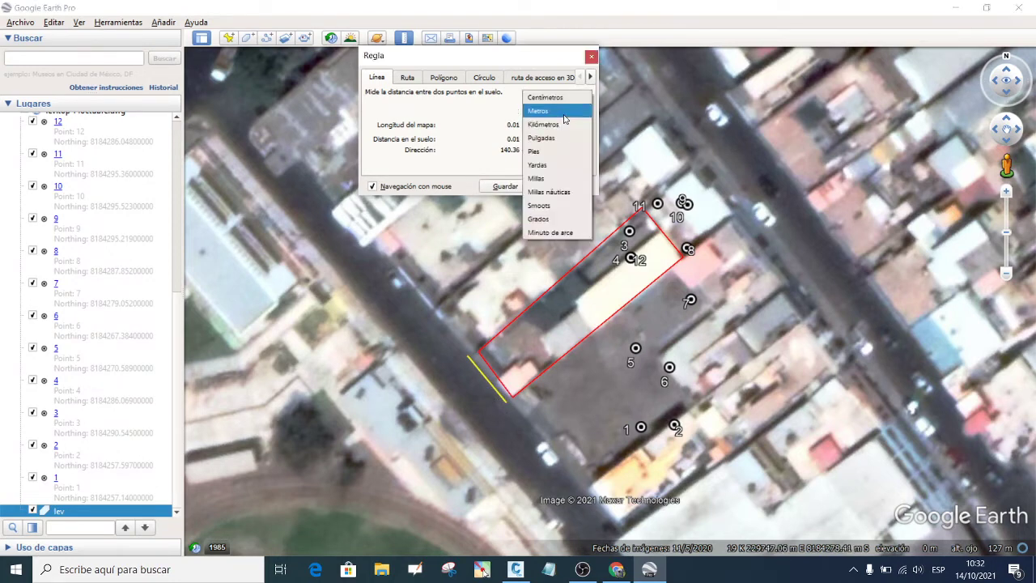
pyautogui.click(566, 112)
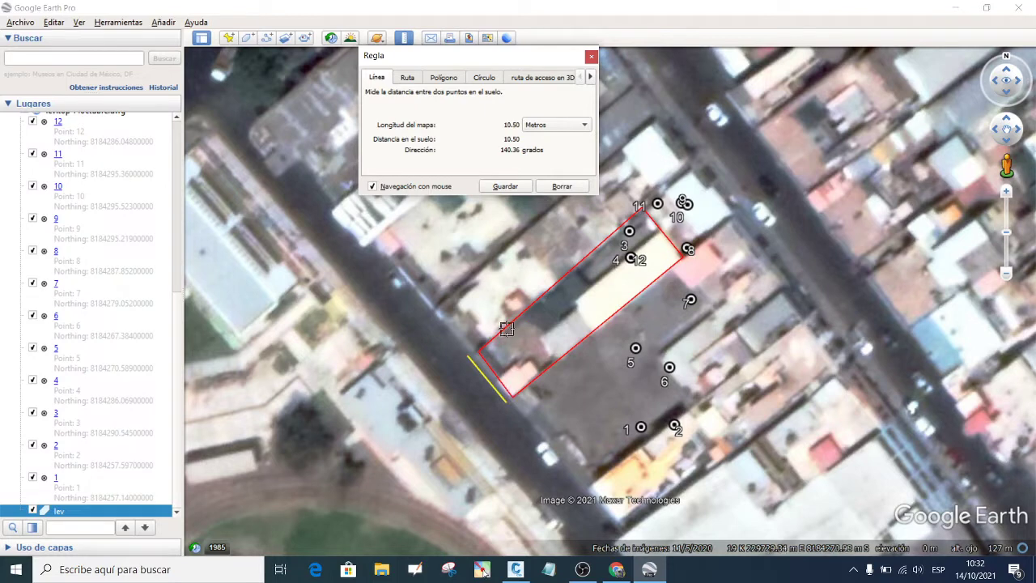
# Step: Measure the lot's long side from the street to the corner near point 11, and close the ruler
pyautogui.moveTo(469, 348); pyautogui.dragTo(473, 340)
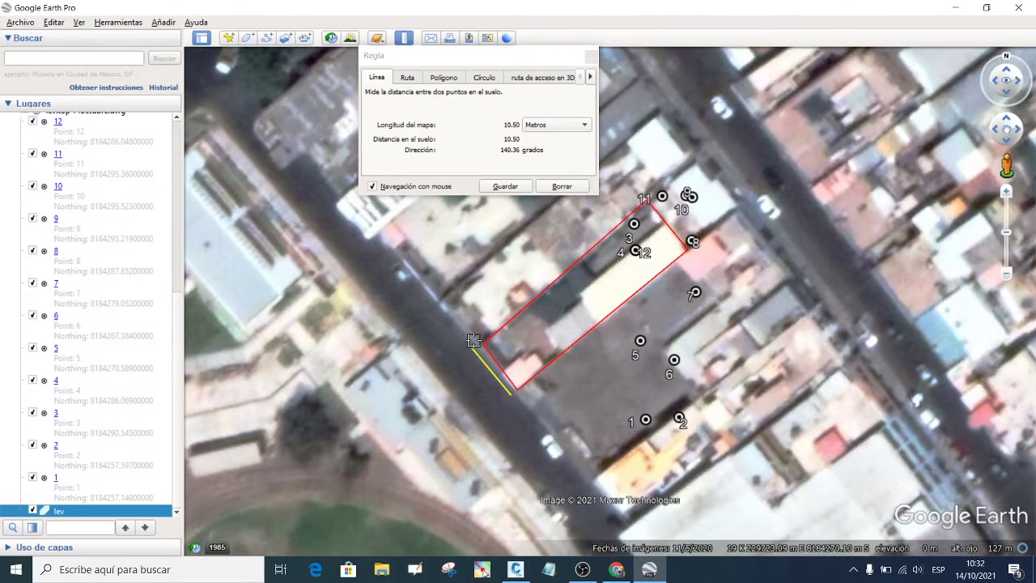
pyautogui.click(475, 340)
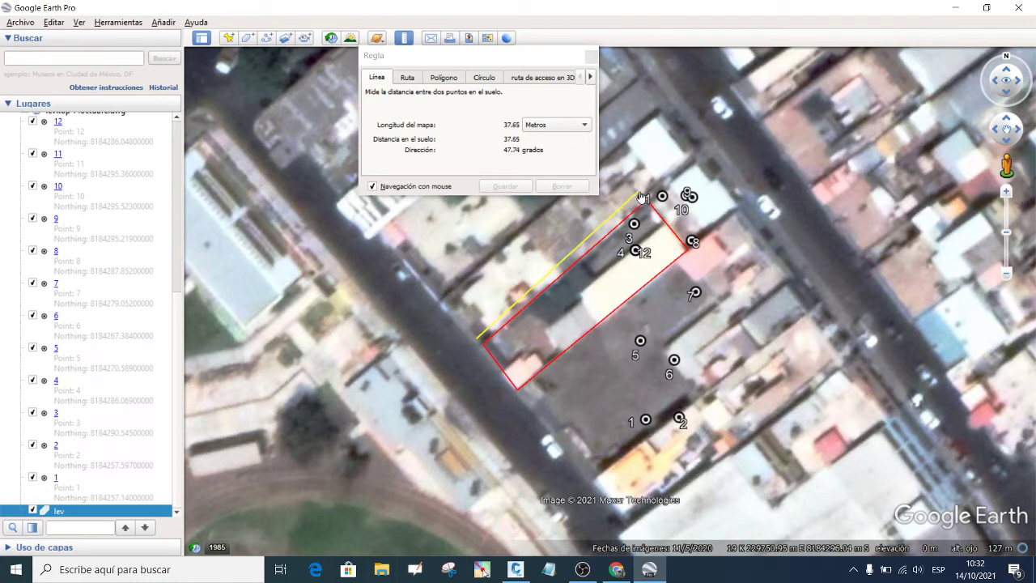
pyautogui.click(639, 197)
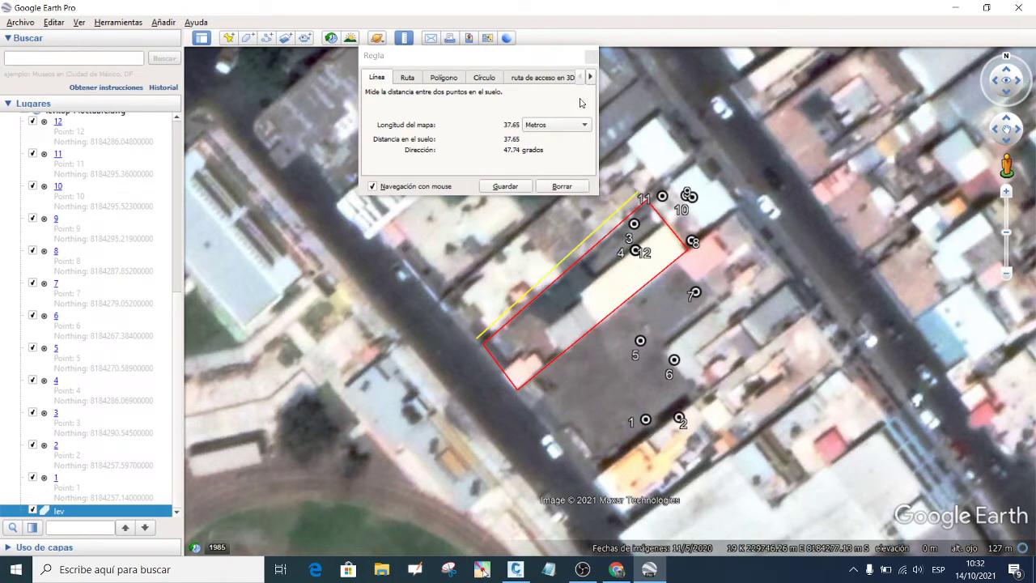
pyautogui.click(592, 55)
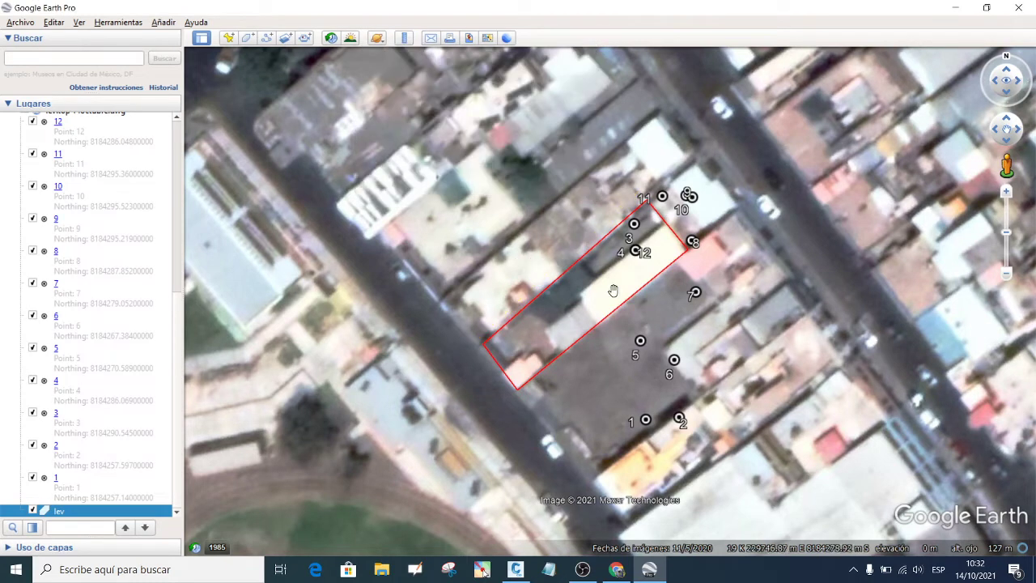
# Step: Close Google Earth Pro, discarding the unsaved temporary places, and return to Civil 3D
pyautogui.scroll(-2, 607, 287)
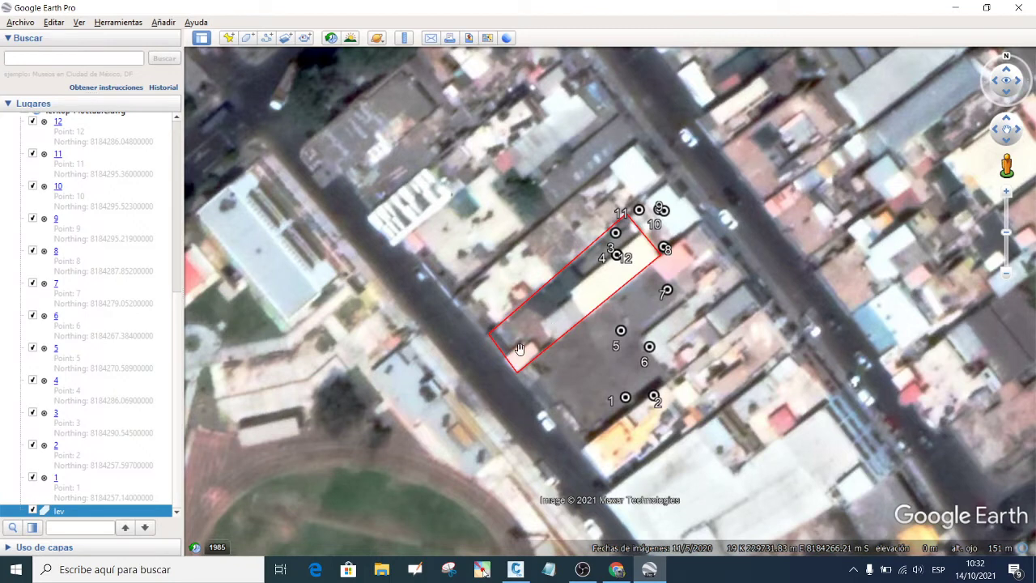
pyautogui.click(1018, 8)
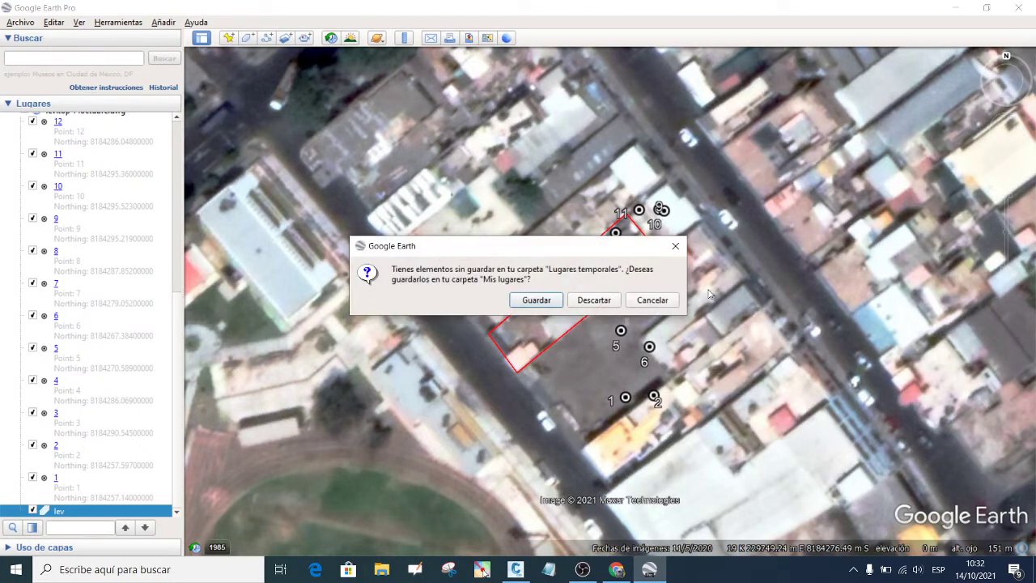
pyautogui.click(594, 300)
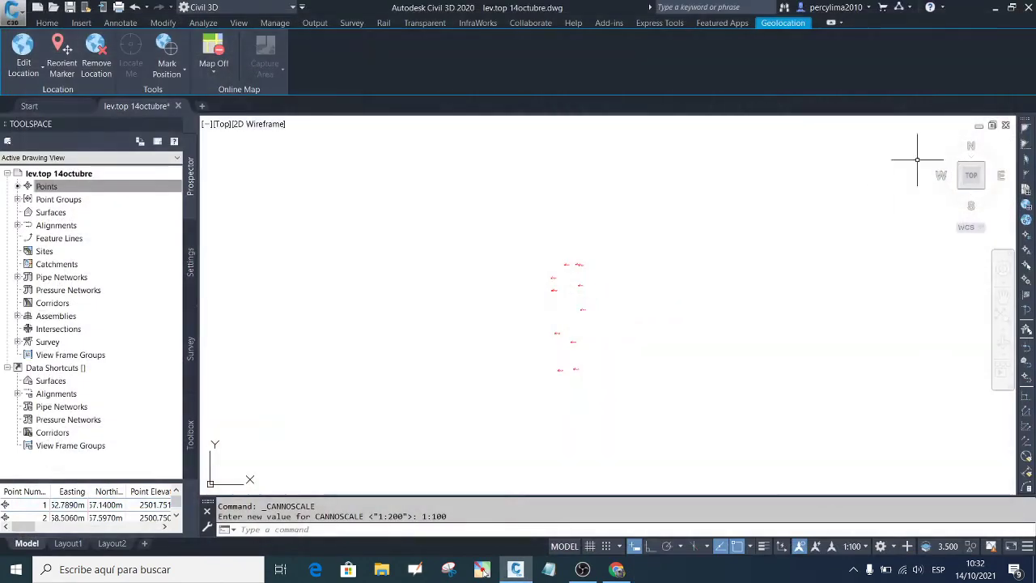
# Step: Start a polyline at survey point 1
pyautogui.scroll(3, 606, 375)
pyautogui.scroll(2, 472, 374)
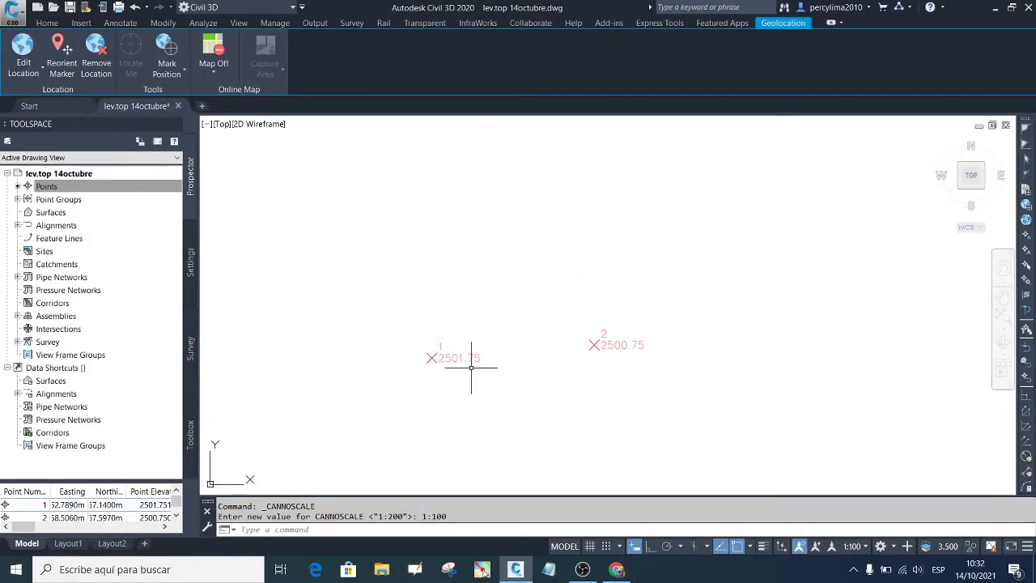
pyautogui.write('pl')
pyautogui.press('Return')
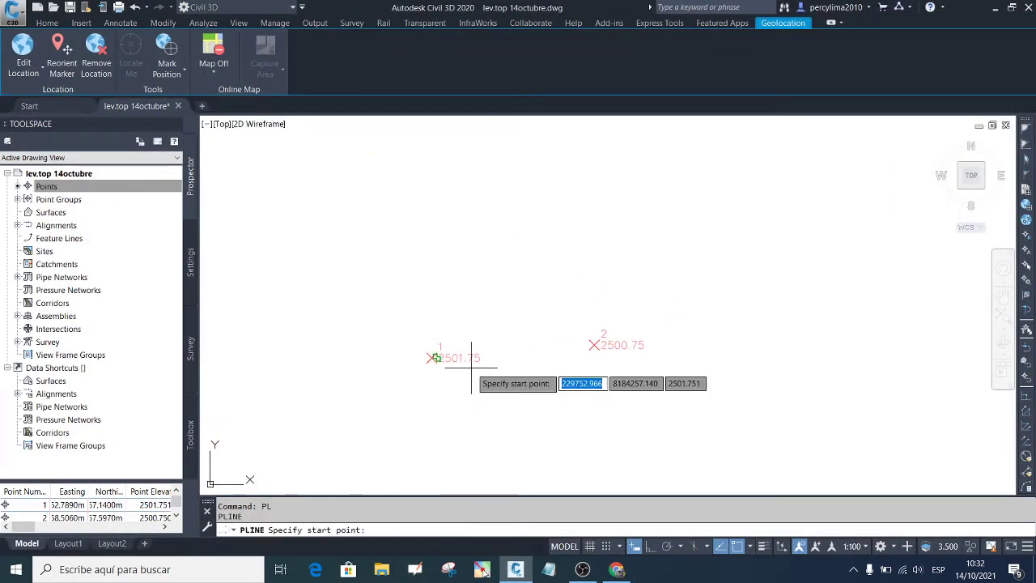
pyautogui.scroll(-3, 446, 393)
pyautogui.scroll(-1, 347, 412)
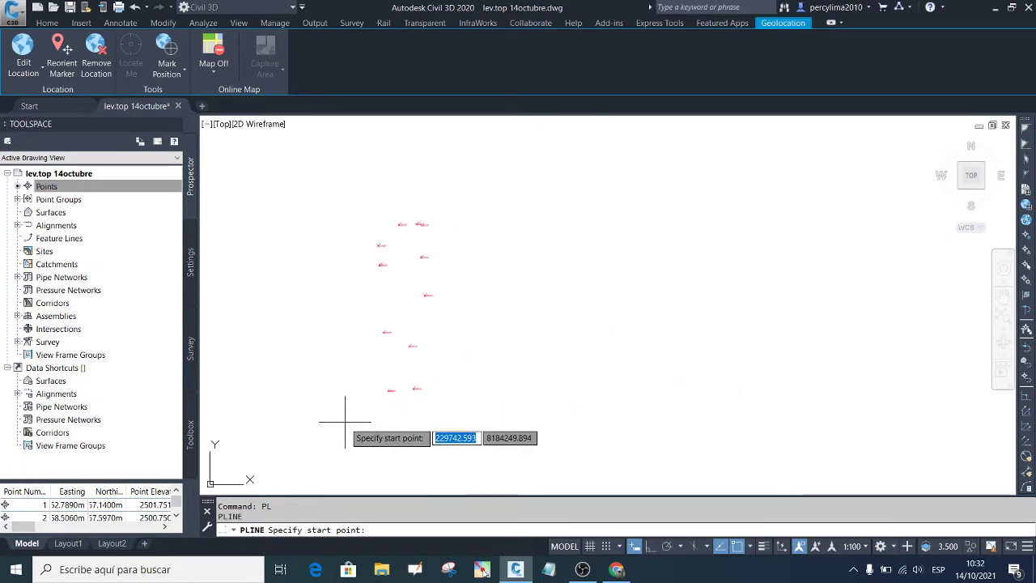
pyautogui.scroll(5, 358, 423)
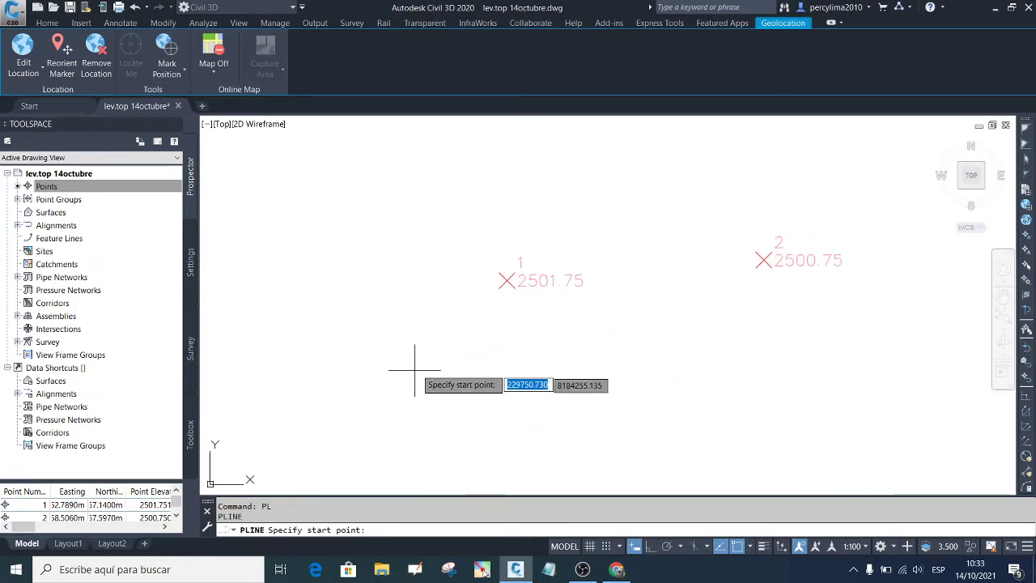
pyautogui.click(507, 281)
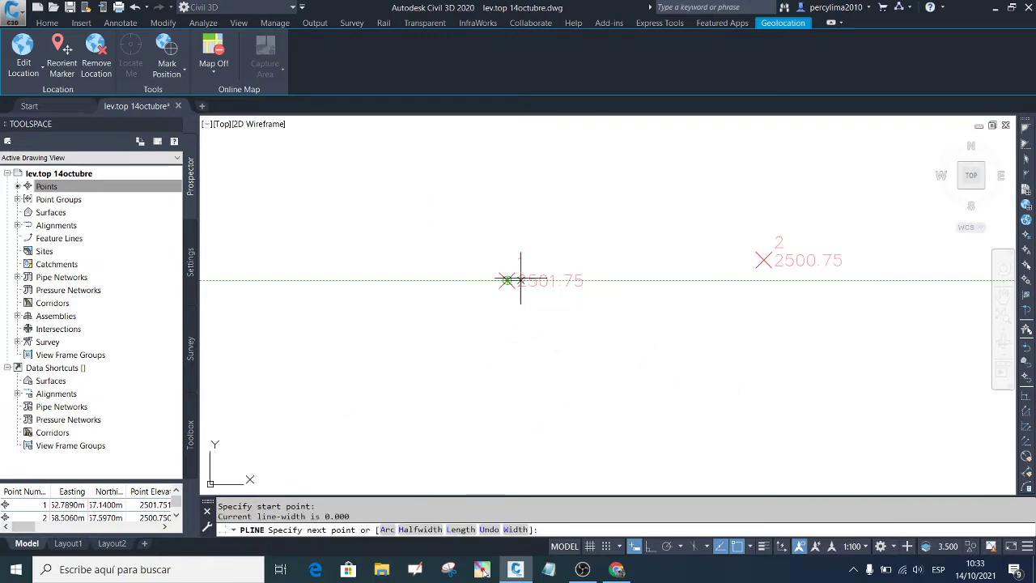
pyautogui.click(763, 260)
pyautogui.scroll(-5, 615, 380)
pyautogui.scroll(5, 658, 299)
pyautogui.scroll(-6, 636, 354)
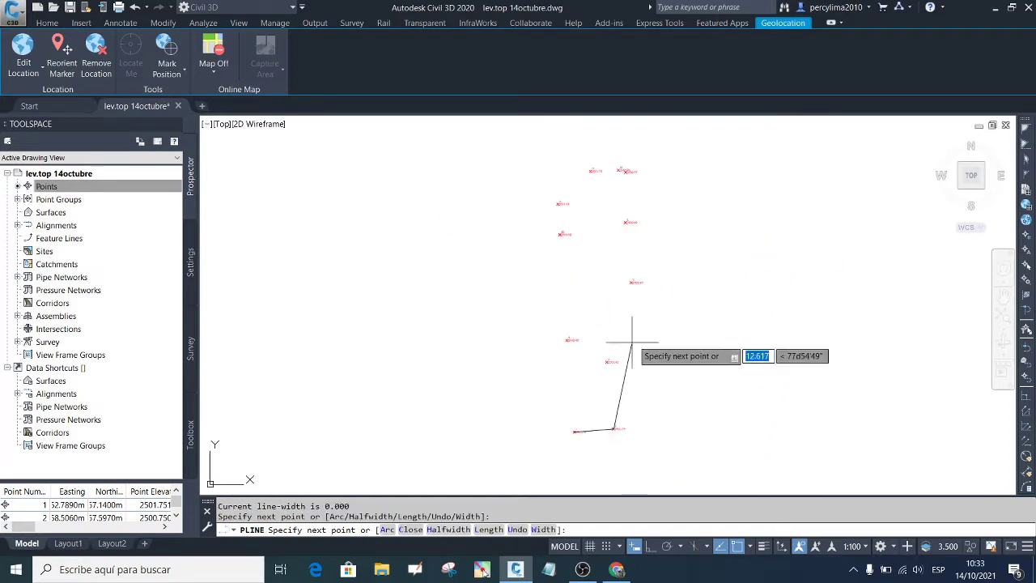
pyautogui.scroll(3, 629, 158)
pyautogui.scroll(-3, 629, 158)
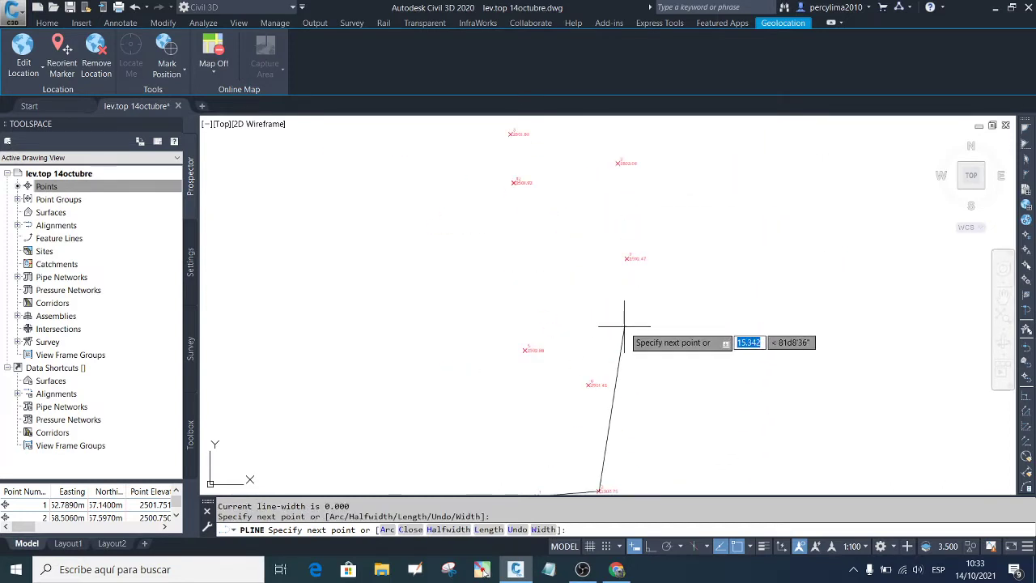
pyautogui.scroll(-2, 610, 272)
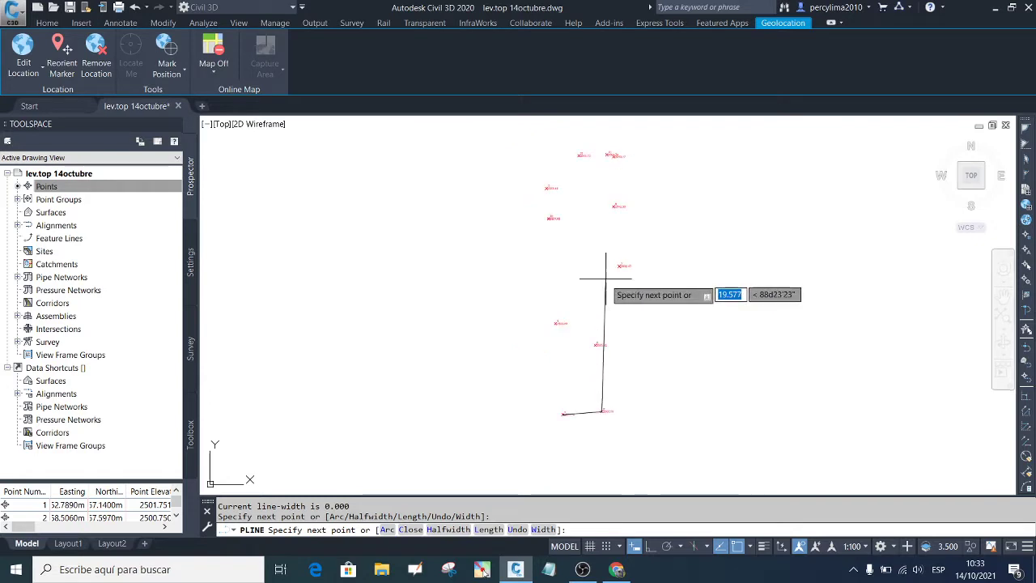
pyautogui.scroll(2, 591, 329)
pyautogui.scroll(-3, 655, 295)
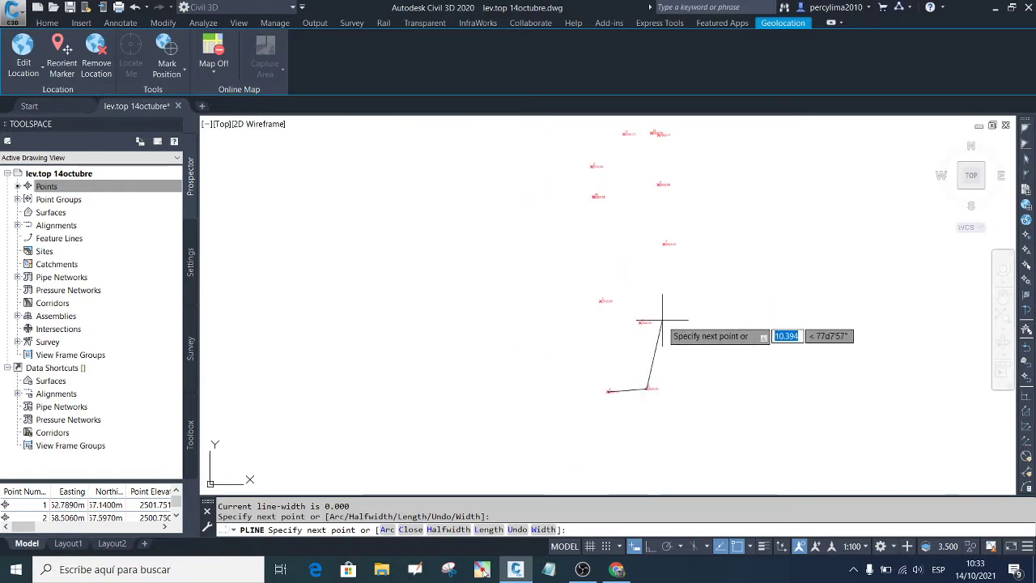
pyautogui.hotkey('ctrl', 'z')
# Step: Run the polyline from point 1 through point 5 and the overlapping points at elevation 2501.92 to point 3
pyautogui.scroll(6, 598, 320)
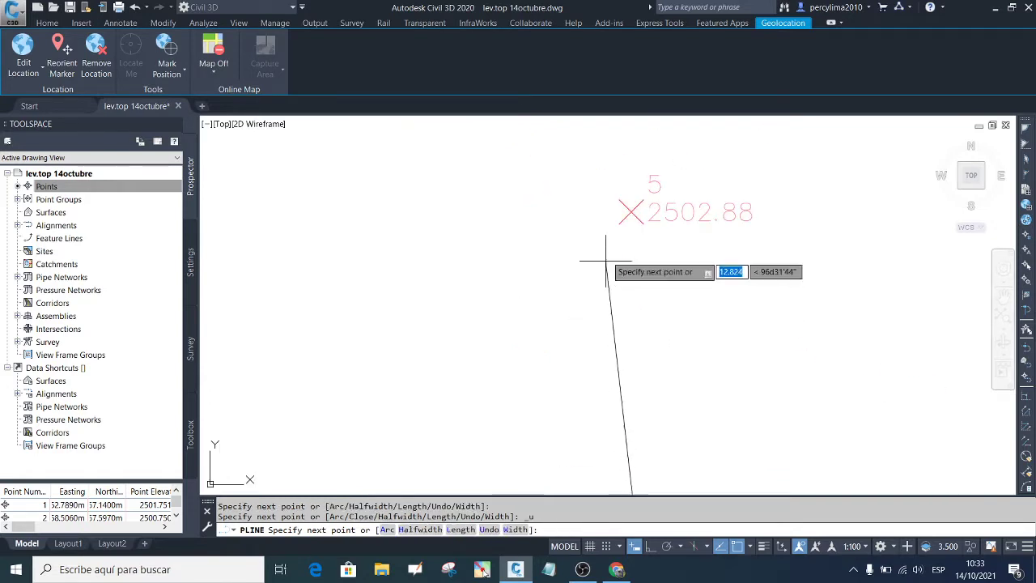
pyautogui.click(599, 300)
pyautogui.scroll(-3, 646, 413)
pyautogui.scroll(7, 621, 267)
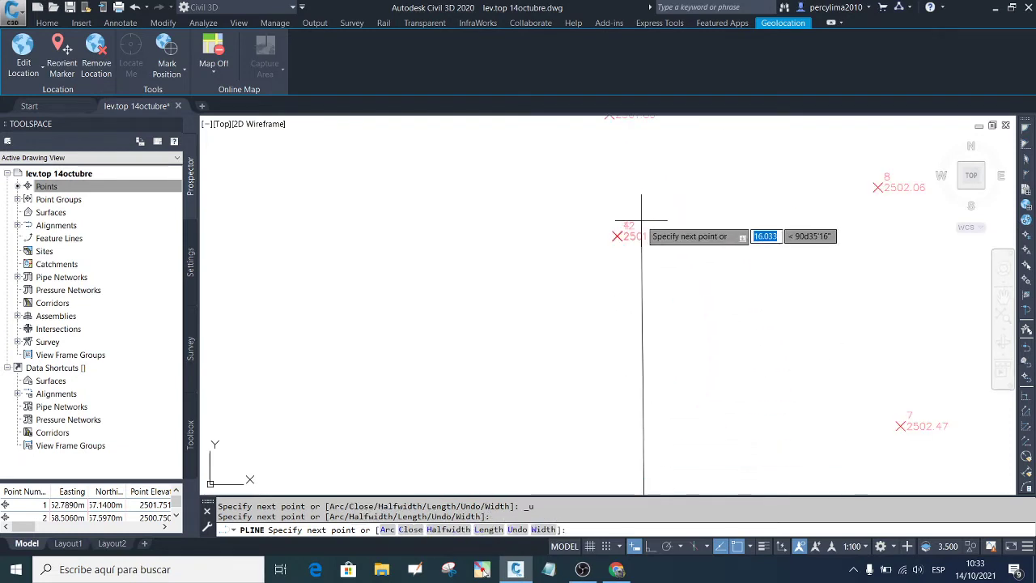
pyautogui.click(539, 285)
pyautogui.scroll(-5, 612, 279)
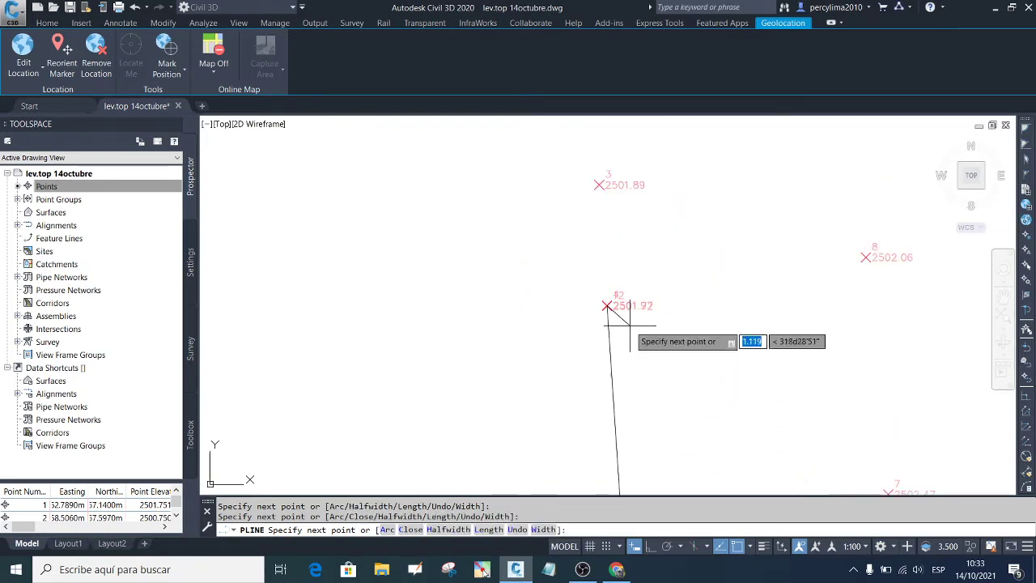
pyautogui.scroll(5, 613, 259)
pyautogui.click(597, 358)
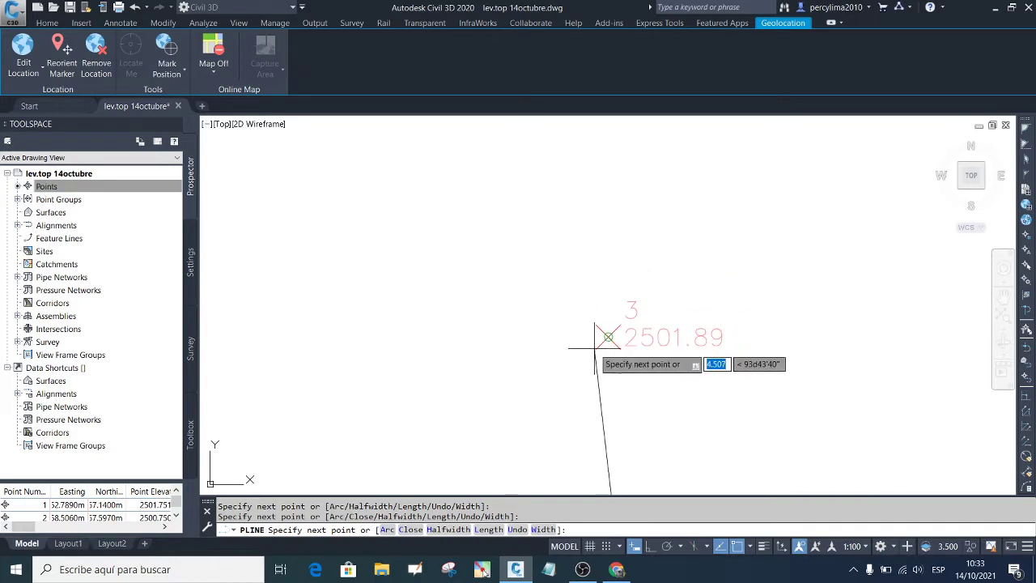
# Step: Continue the polyline from point 3 through points 11 and 10 to point 9
pyautogui.scroll(-3, 606, 347)
pyautogui.scroll(3, 631, 275)
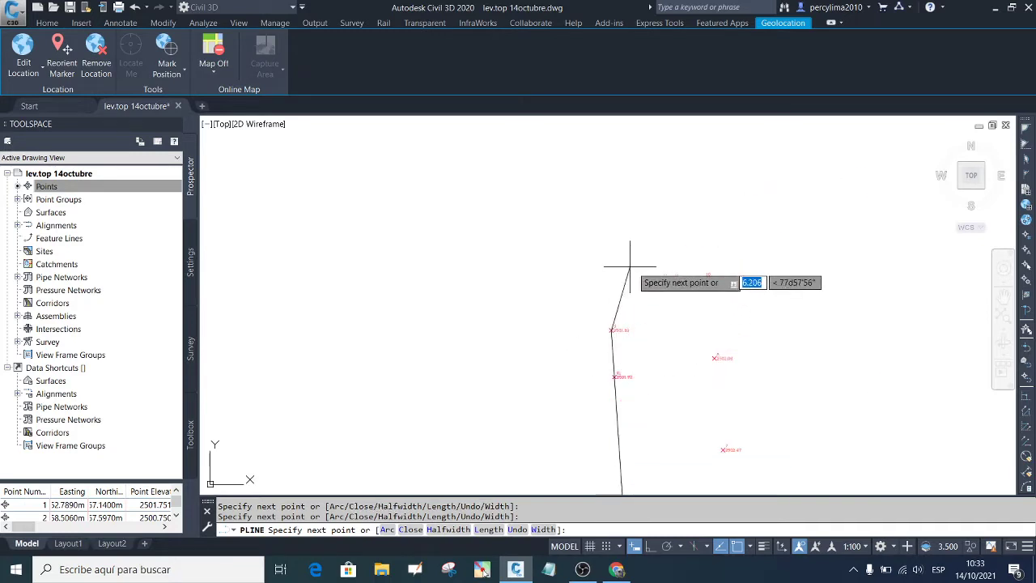
pyautogui.click(650, 247)
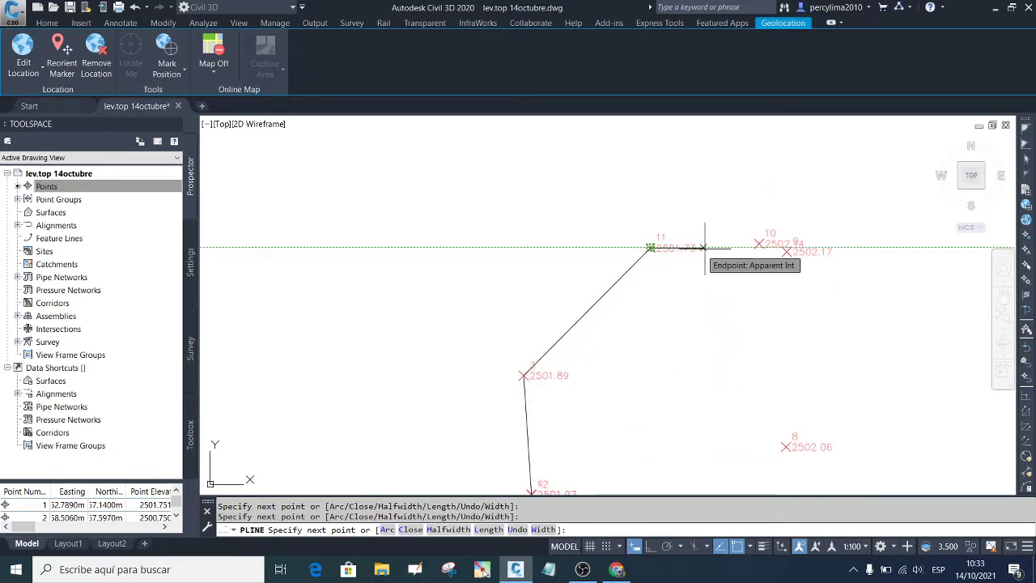
pyautogui.scroll(3, 755, 247)
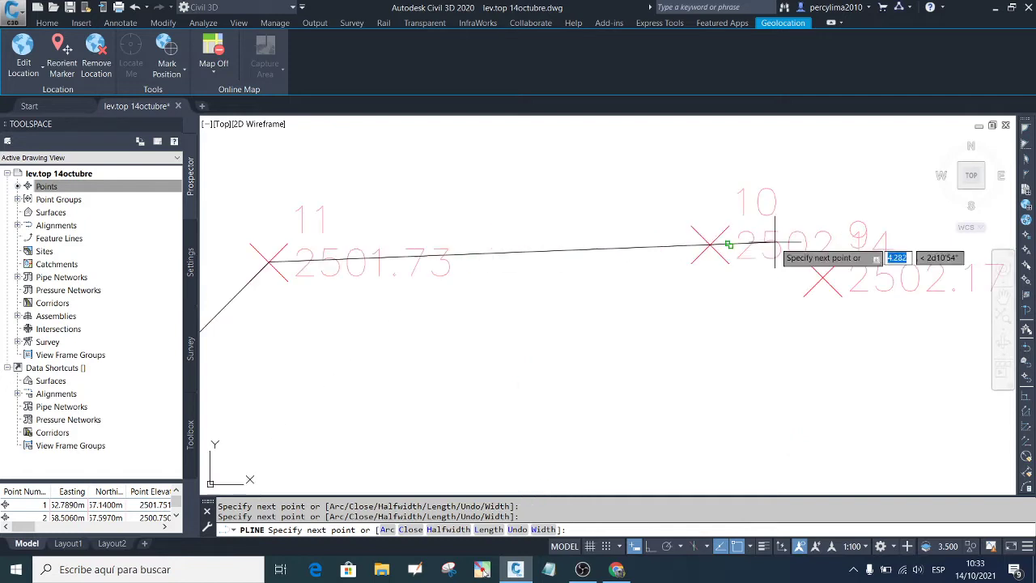
pyautogui.click(711, 244)
pyautogui.click(823, 278)
pyautogui.scroll(-3, 671, 154)
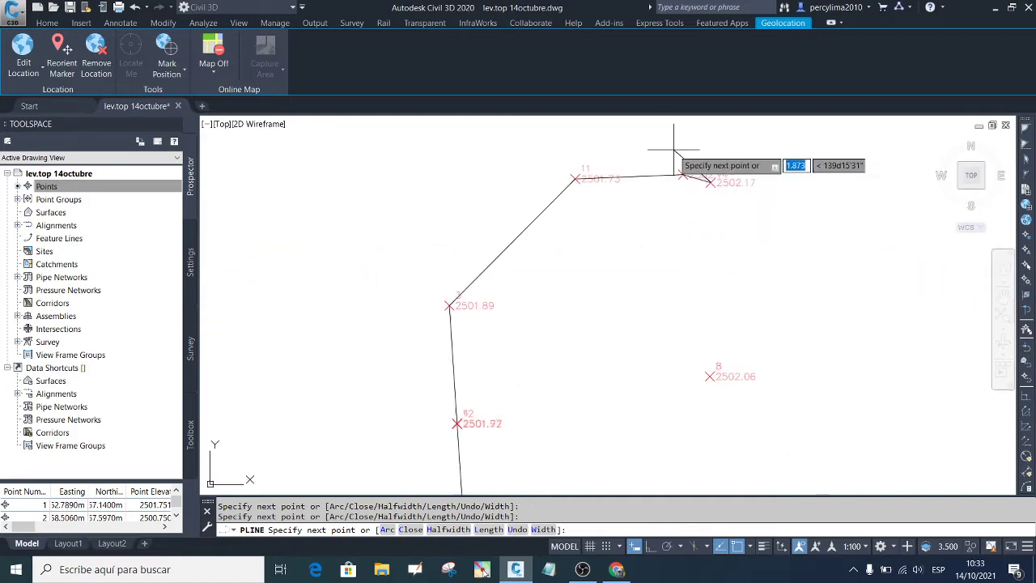
# Step: Continue the polyline from point 9 through point 8 to point 7 and end it there
pyautogui.scroll(2, 663, 259)
pyautogui.click(681, 316)
pyautogui.scroll(-3, 693, 150)
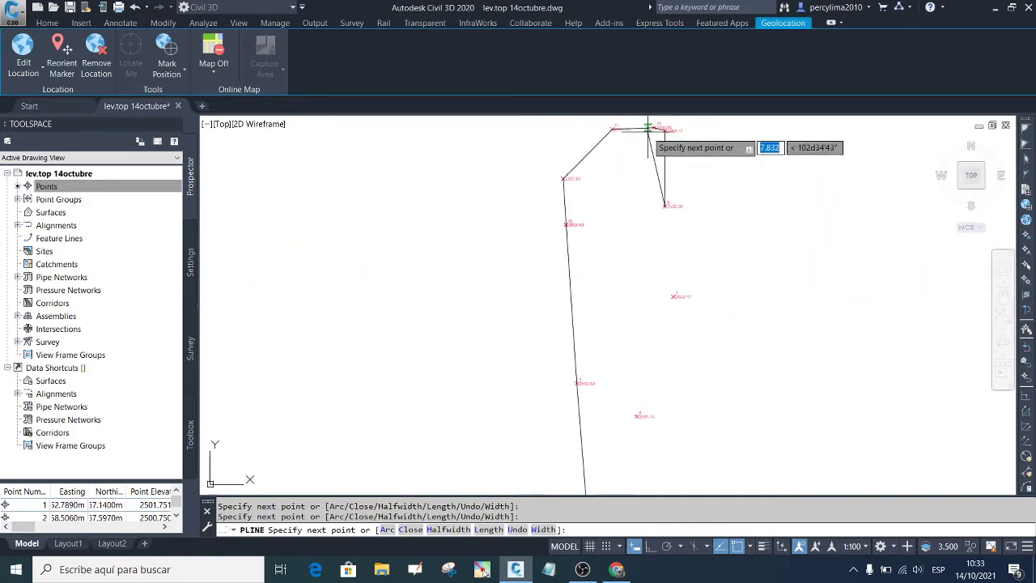
pyautogui.scroll(3, 693, 323)
pyautogui.click(709, 274)
pyautogui.scroll(-3, 652, 162)
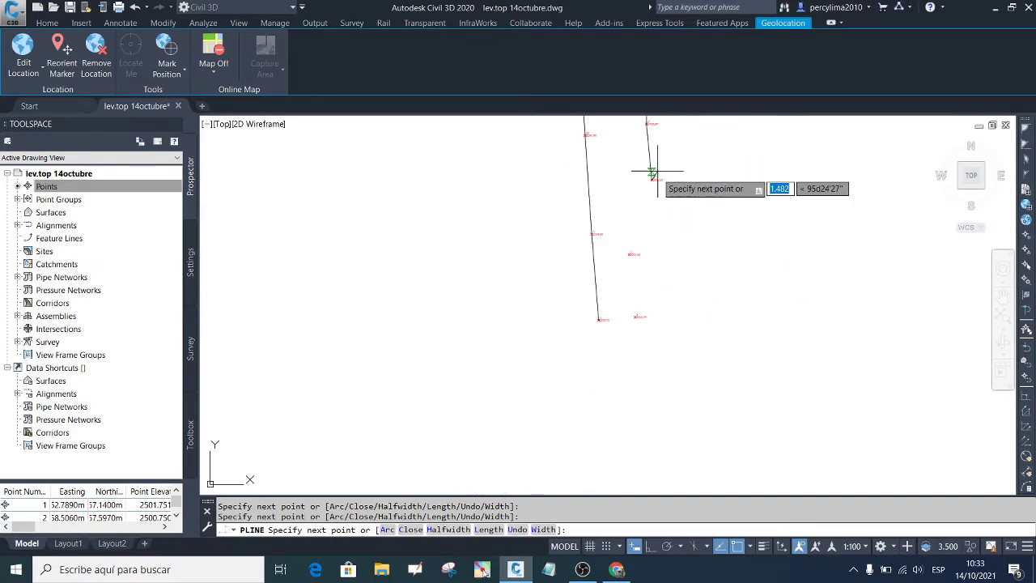
pyautogui.scroll(3, 642, 296)
pyautogui.scroll(4, 657, 299)
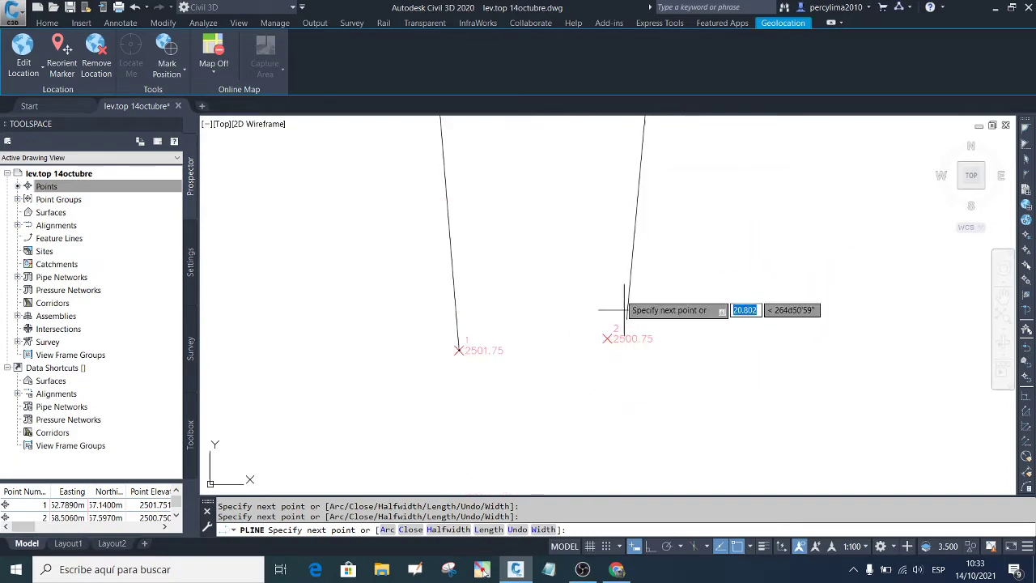
pyautogui.scroll(-2, 631, 304)
pyautogui.click(609, 169)
pyautogui.scroll(-3, 700, 324)
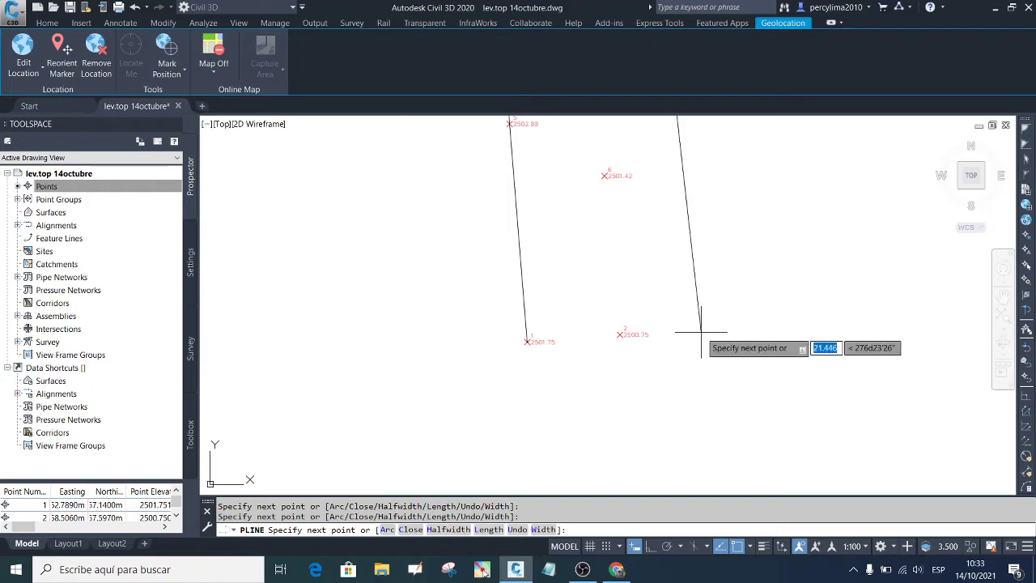
pyautogui.scroll(3, 671, 343)
pyautogui.scroll(-2, 672, 344)
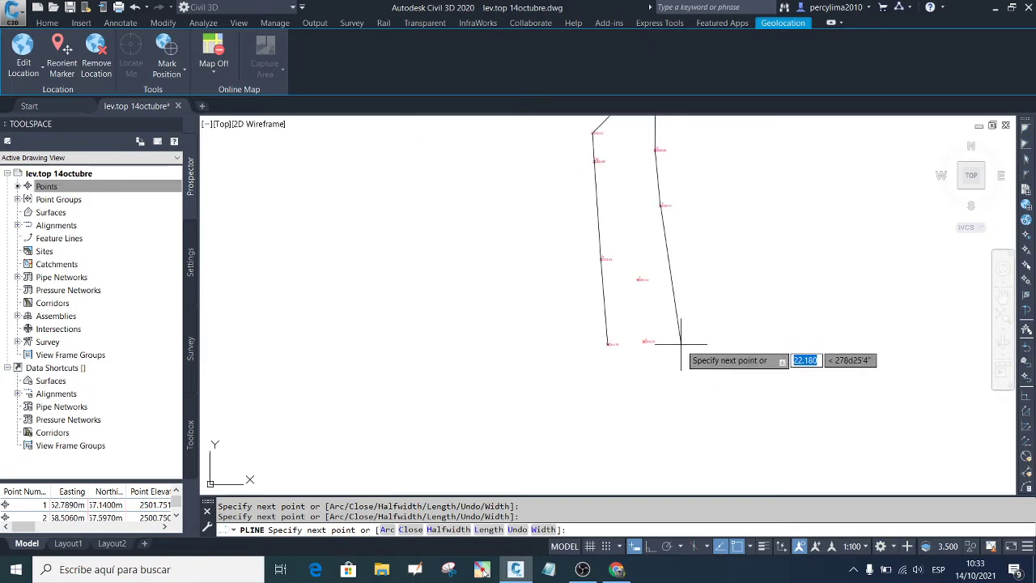
pyautogui.press('Escape')
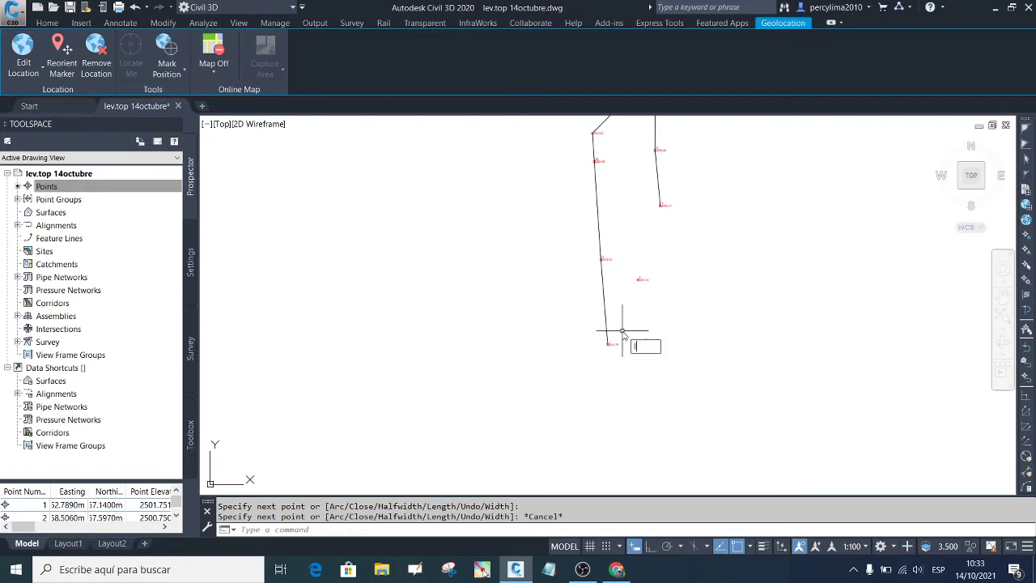
# Step: Draw a separate line from point 1 to point 2 along the lot's frontage
pyautogui.write('l')
pyautogui.press('Return')
pyautogui.scroll(4, 623, 356)
pyautogui.scroll(3, 573, 369)
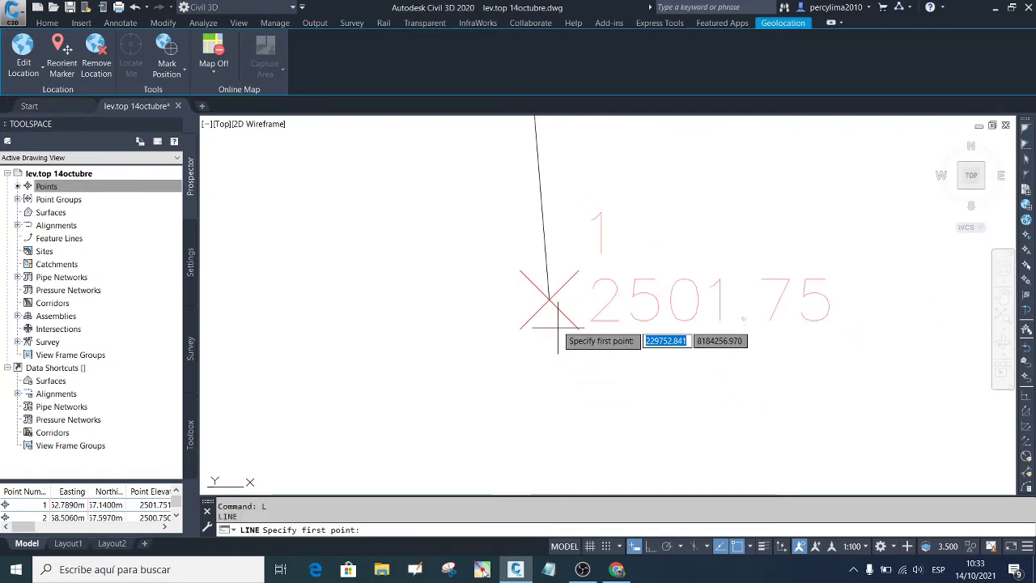
pyautogui.click(550, 296)
pyautogui.scroll(-5, 534, 324)
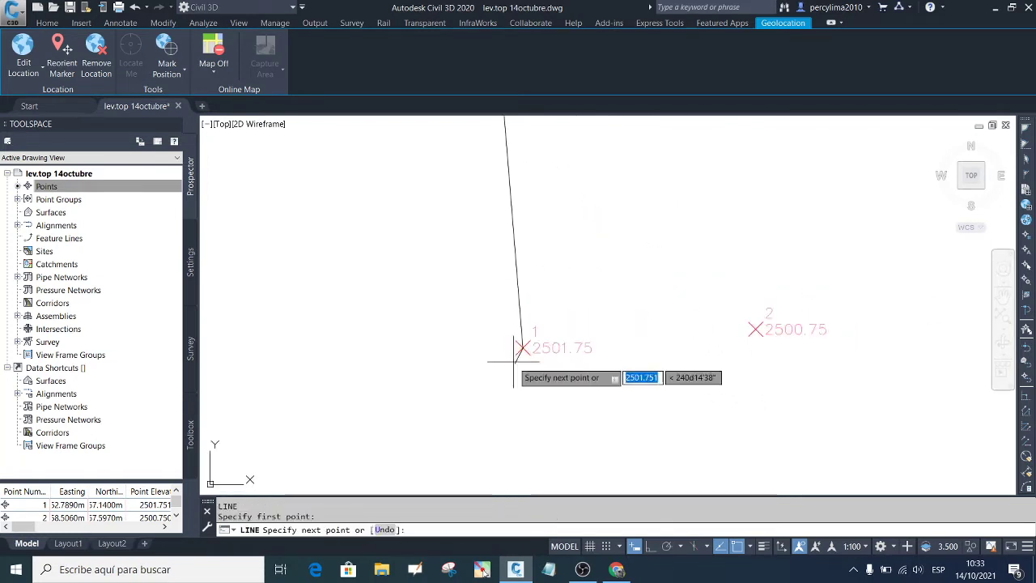
pyautogui.click(664, 338)
pyautogui.press('Escape')
pyautogui.scroll(-5, 676, 349)
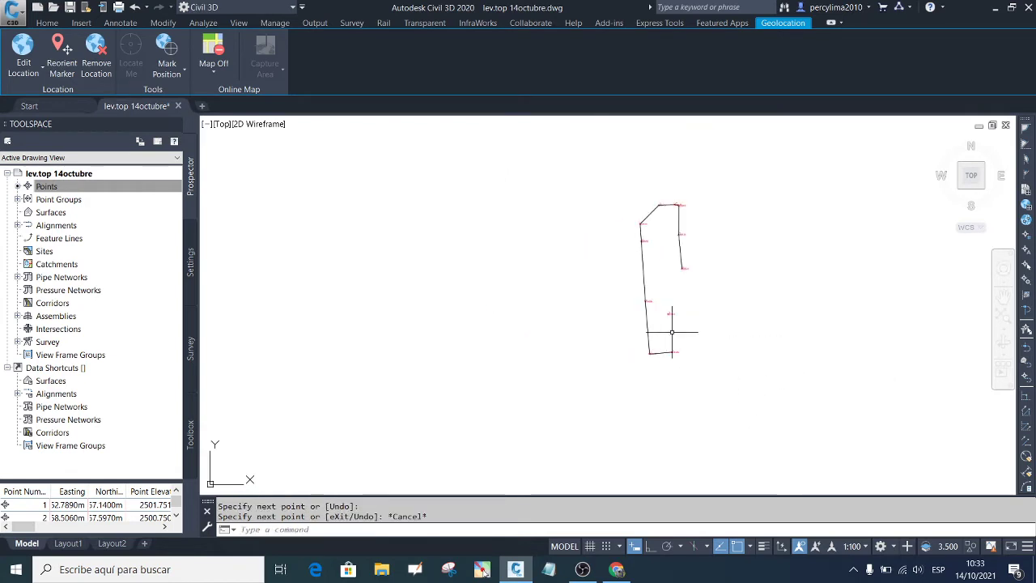
# Step: Draw a rectangle enclosing all the survey points and the lot lines, with a margin on every side
pyautogui.write('rec')
pyautogui.press('Return')
pyautogui.click(631, 192)
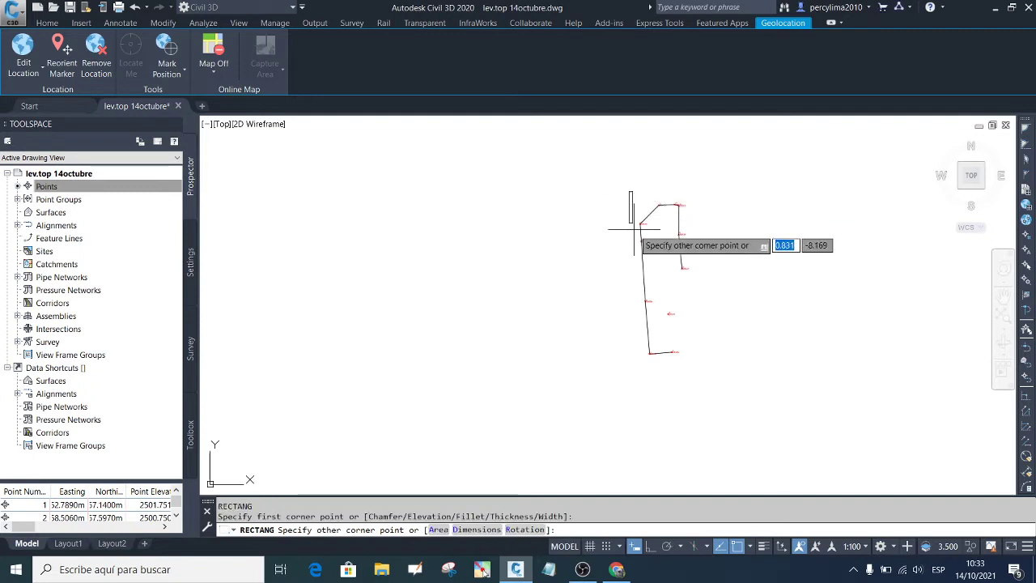
pyautogui.click(705, 372)
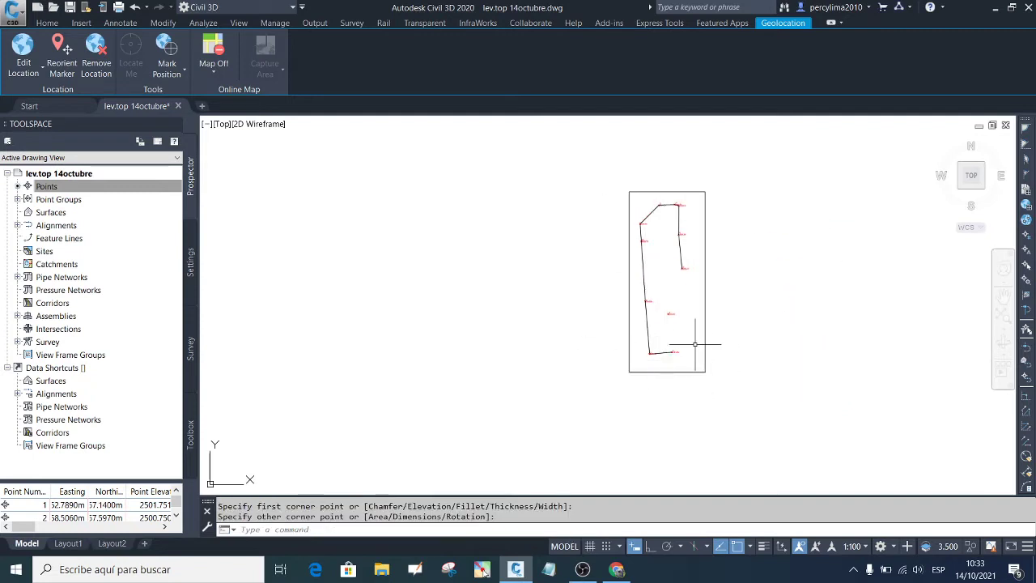
pyautogui.scroll(1, 715, 314)
pyautogui.scroll(-1, 682, 357)
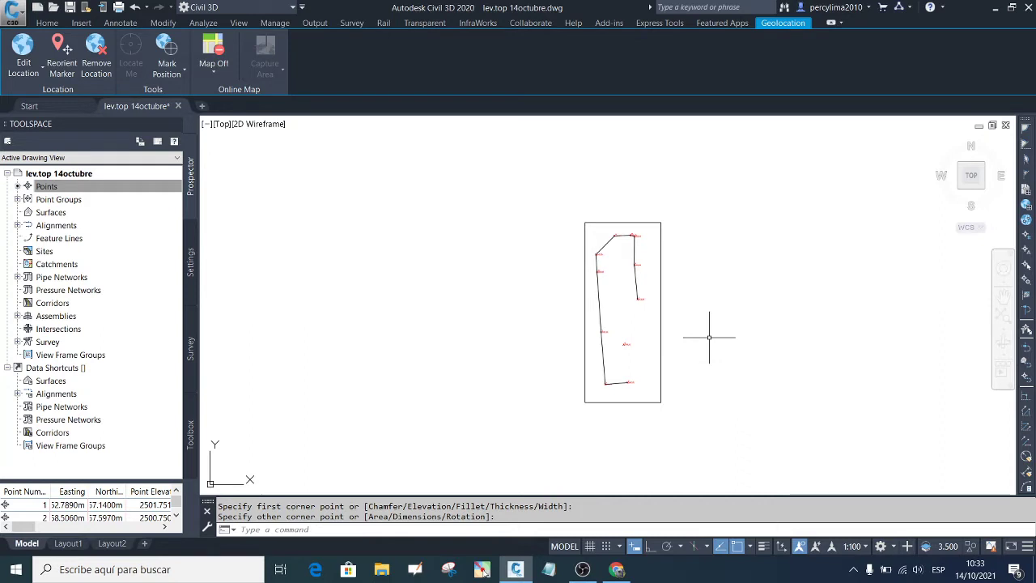
pyautogui.scroll(1, 689, 304)
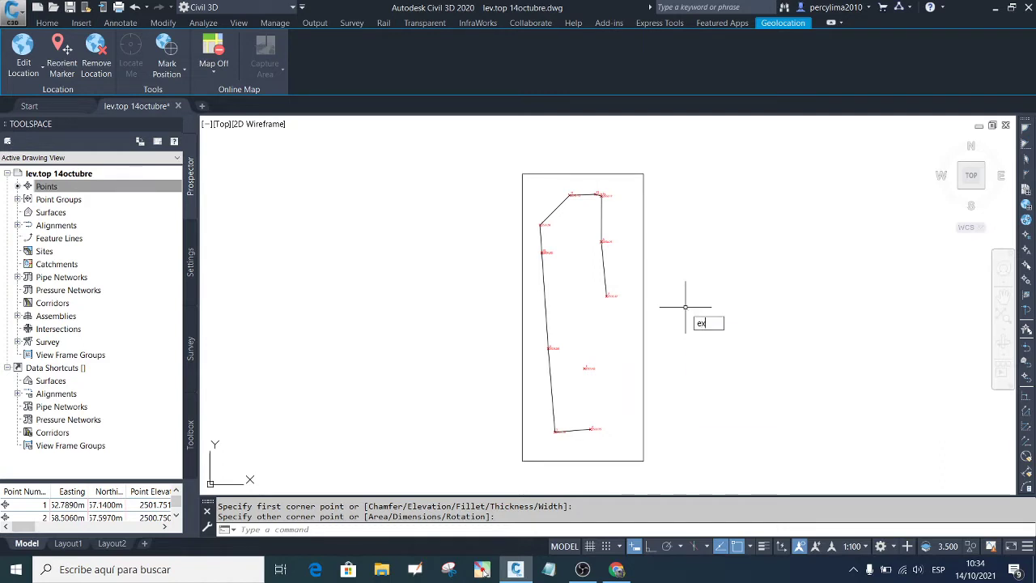
# Step: Extend the frontage line beyond point 2 to the enclosing rectangle's east side, using all drawn objects as boundary edges
pyautogui.write('x')
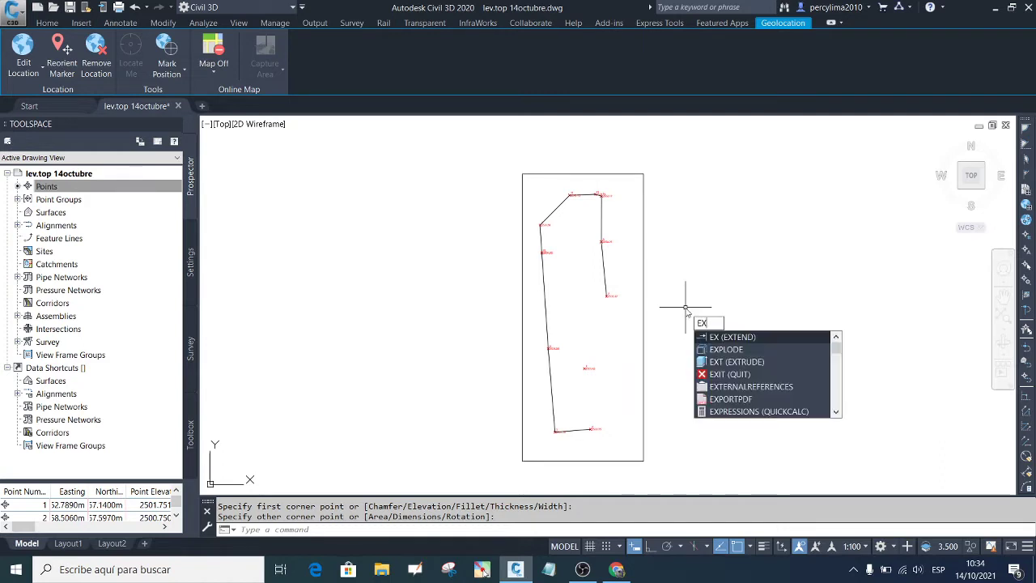
pyautogui.click(727, 336)
pyautogui.scroll(-2, 667, 373)
pyautogui.click(704, 423)
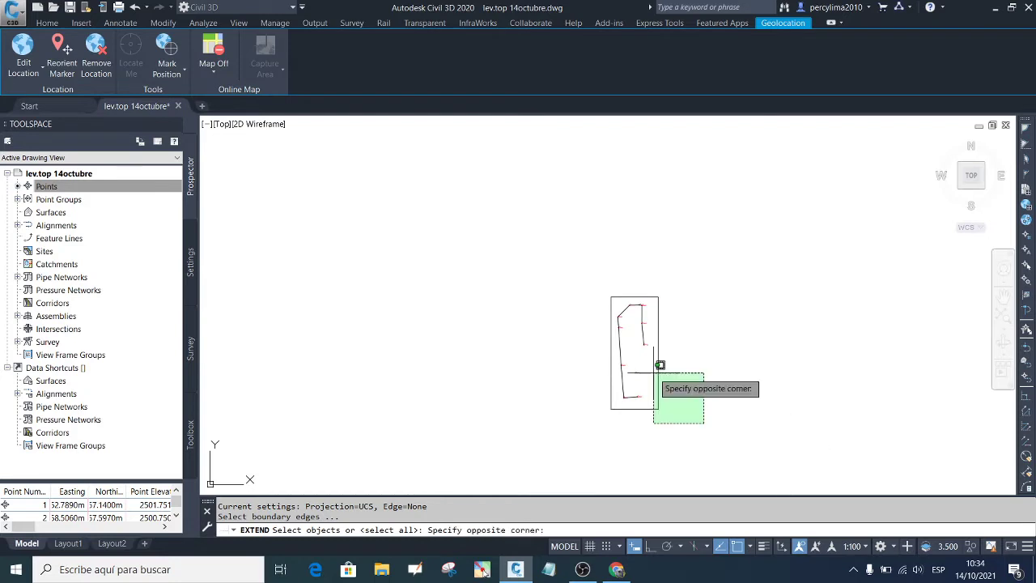
pyautogui.click(660, 365)
pyautogui.press('Return')
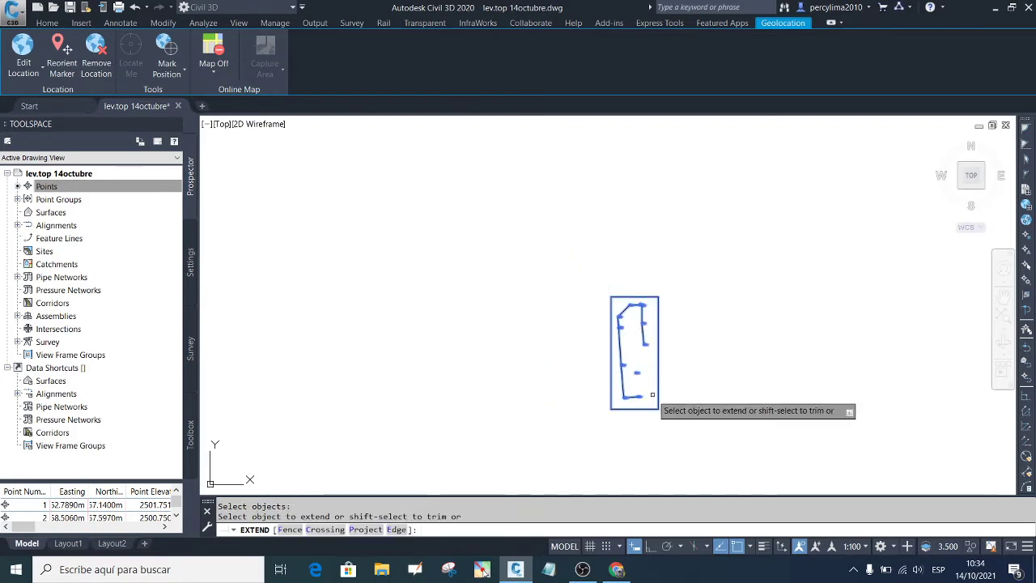
pyautogui.scroll(10, 637, 397)
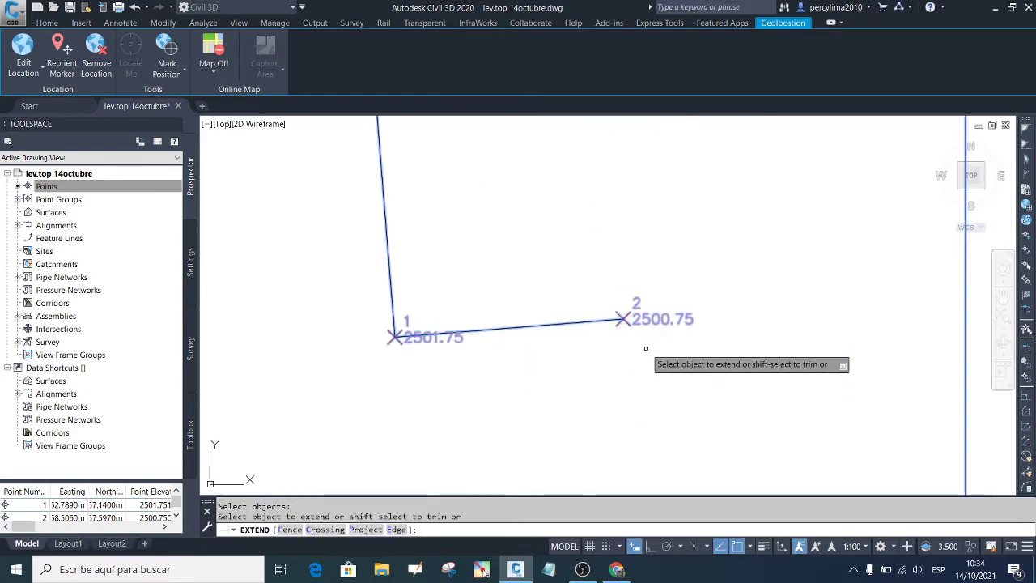
pyautogui.click(593, 321)
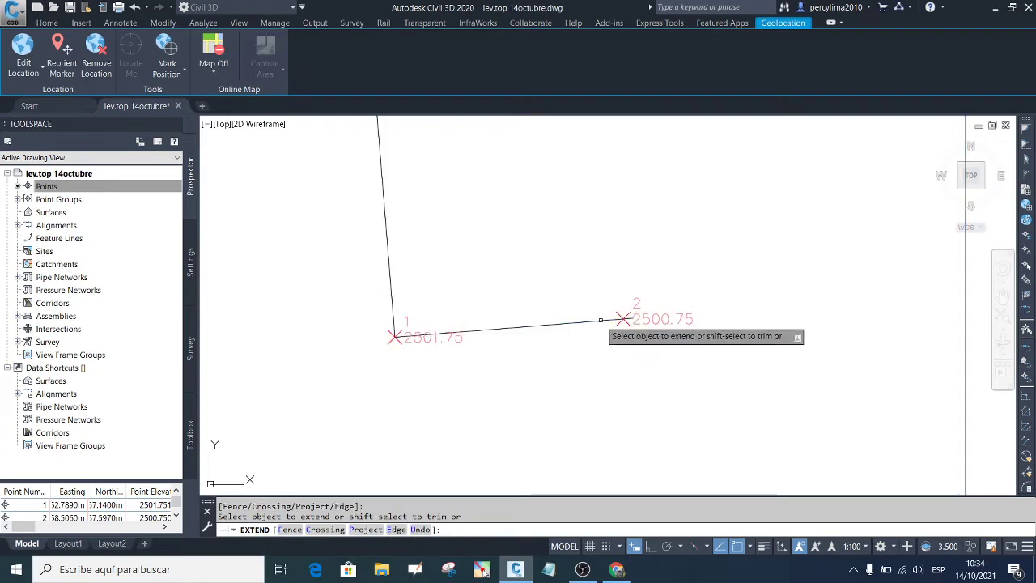
pyautogui.click(671, 317)
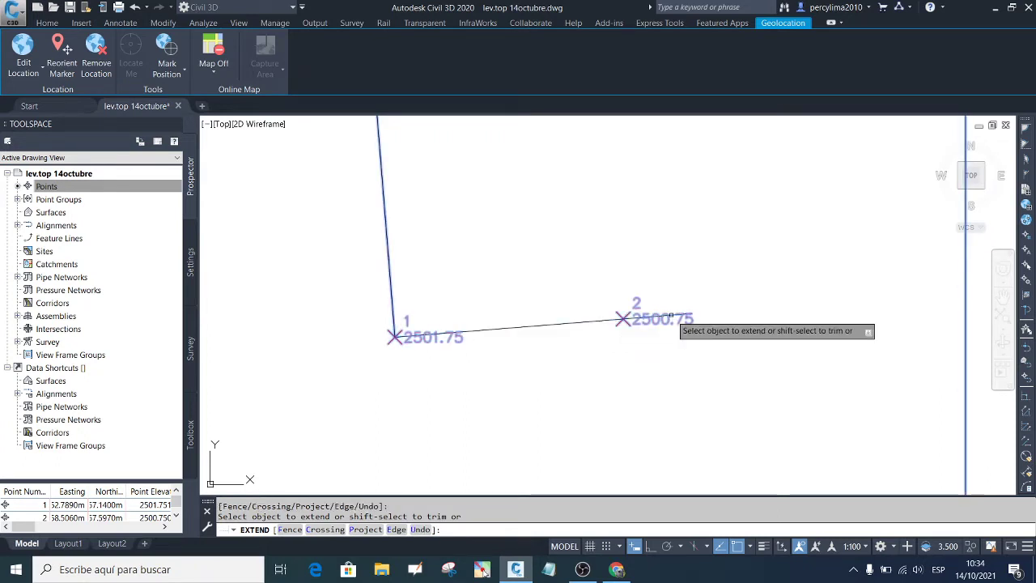
pyautogui.scroll(3, 673, 316)
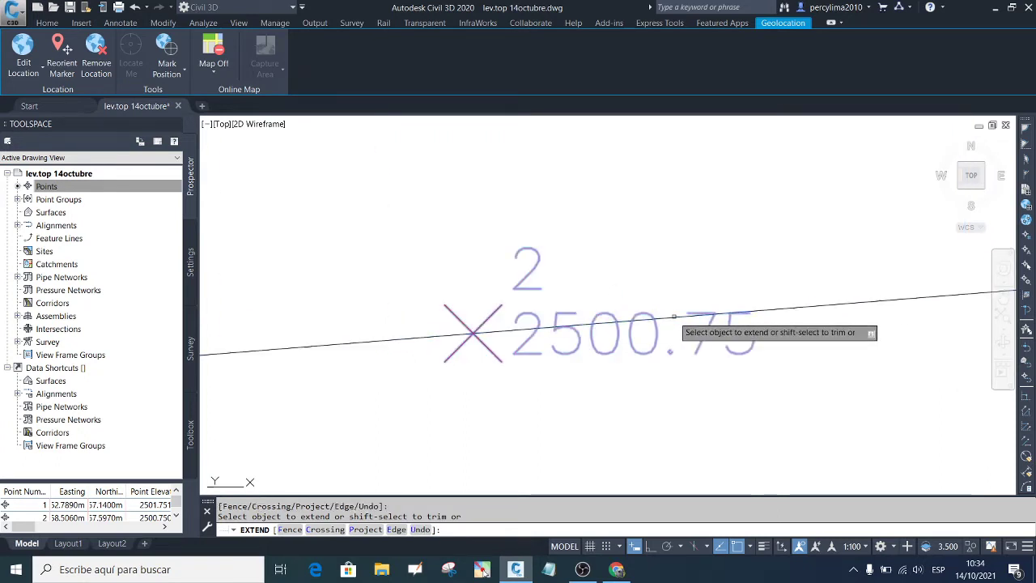
pyautogui.scroll(-6, 673, 317)
# Step: Extend the lot polyline beyond point 7, past the frontage line, to the enclosing rectangle's south side
pyautogui.scroll(3, 651, 216)
pyautogui.scroll(4, 602, 232)
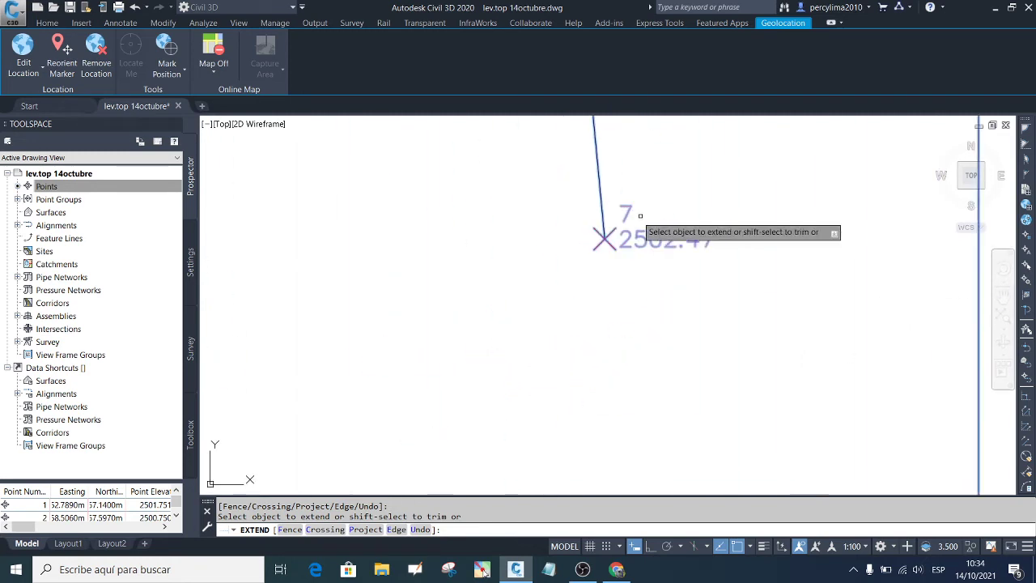
pyautogui.scroll(-6, 577, 233)
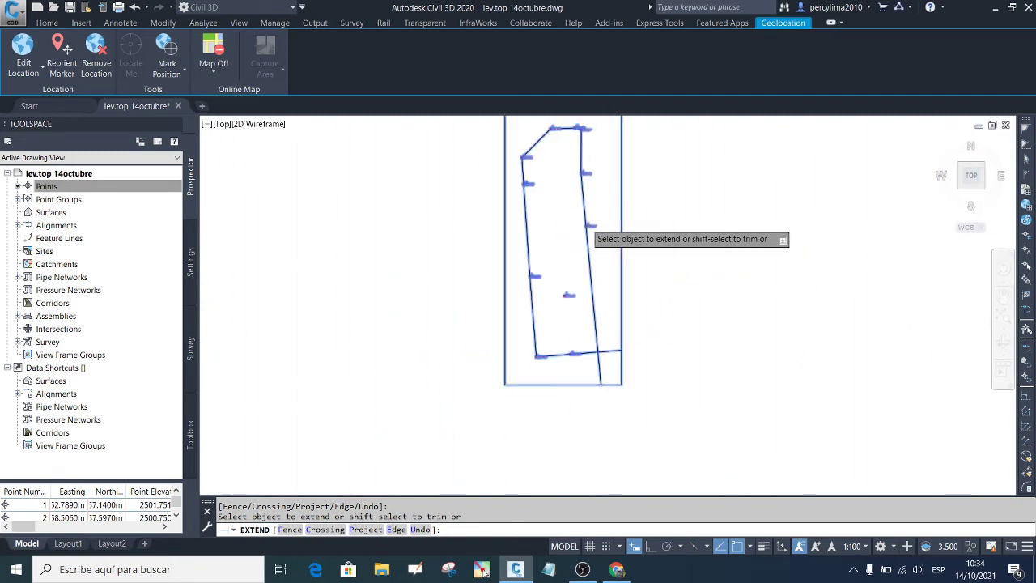
pyautogui.scroll(-2, 606, 278)
pyautogui.scroll(9, 606, 278)
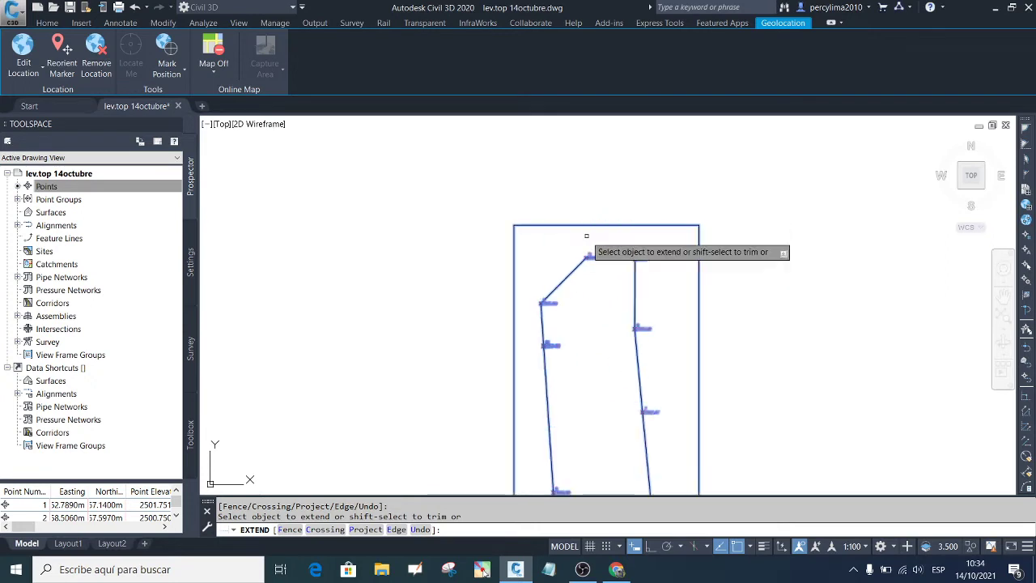
pyautogui.scroll(-2, 585, 240)
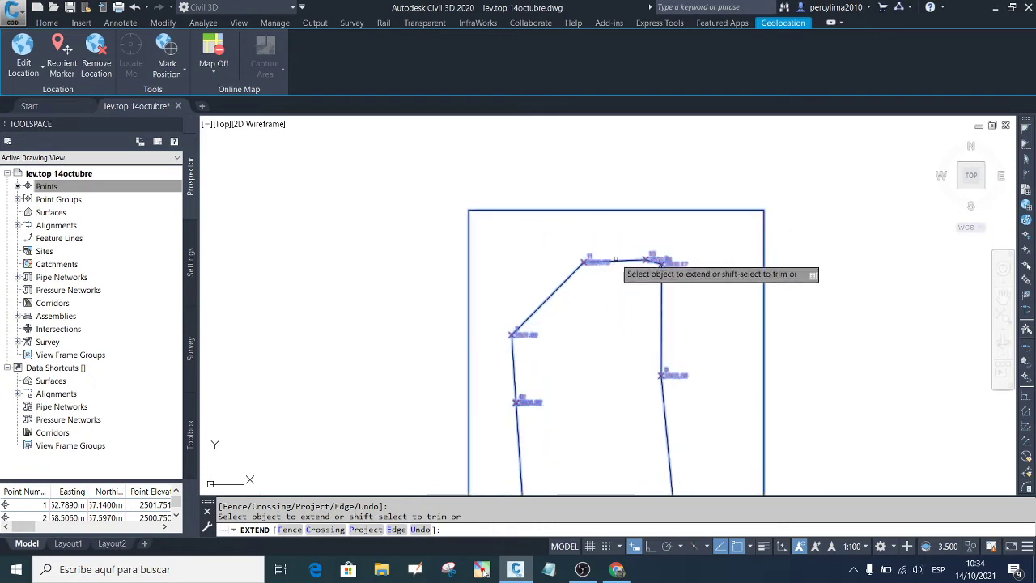
pyautogui.press('Escape')
# Step: Explode the lot polyline into separate line segments
pyautogui.click(578, 285)
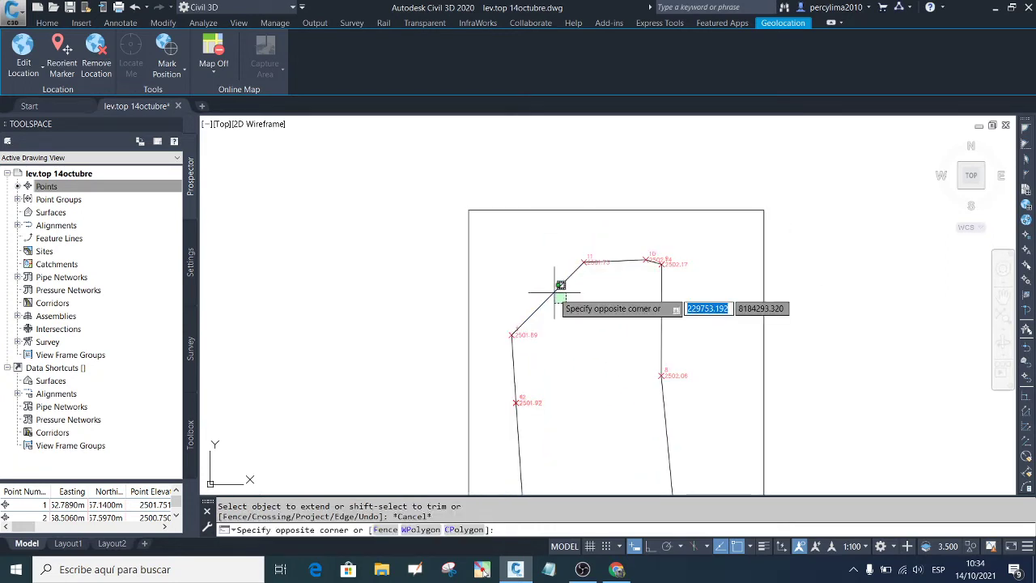
pyautogui.click(567, 295)
pyautogui.moveTo(566, 295); pyautogui.dragTo(546, 283)
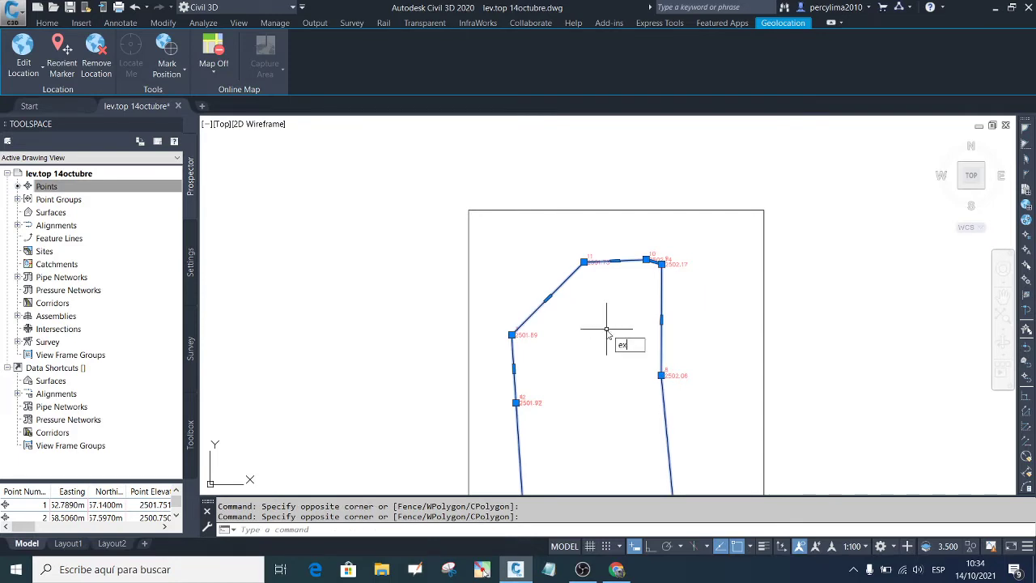
pyautogui.write('p')
pyautogui.click(639, 371)
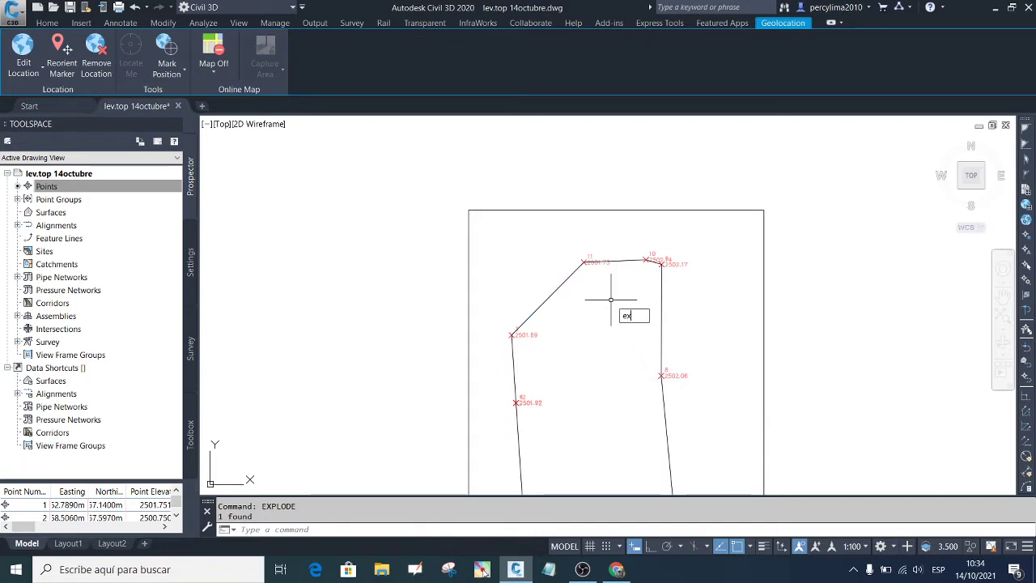
# Step: Extend the segment through points 10 and 11 and the west side line beyond point 3 to the enclosing rectangle
pyautogui.press('Return')
pyautogui.scroll(-8, 612, 296)
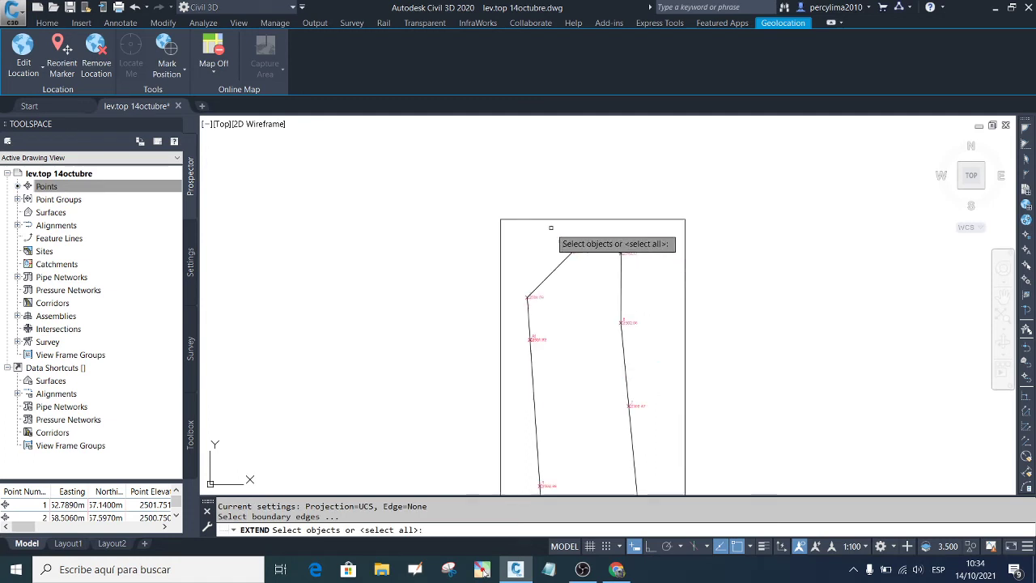
pyautogui.click(615, 382)
pyautogui.click(514, 212)
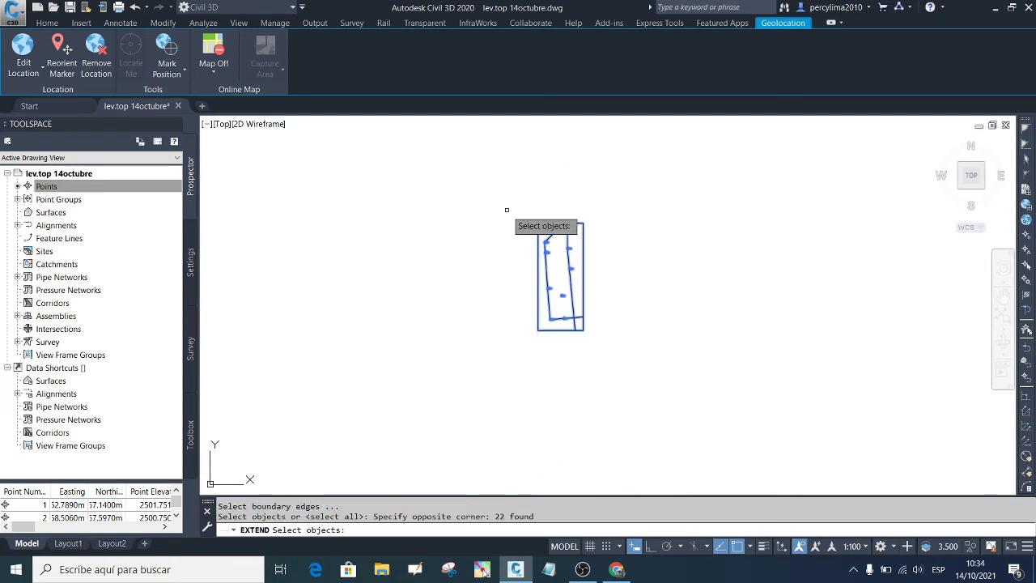
pyautogui.press('Return')
pyautogui.scroll(3, 547, 232)
pyautogui.scroll(6, 560, 233)
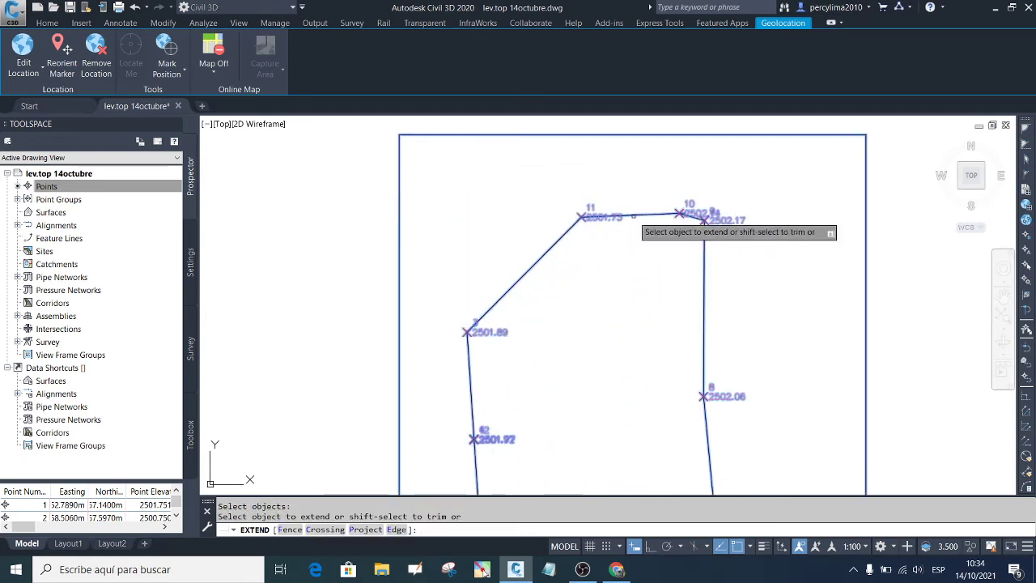
pyautogui.click(632, 214)
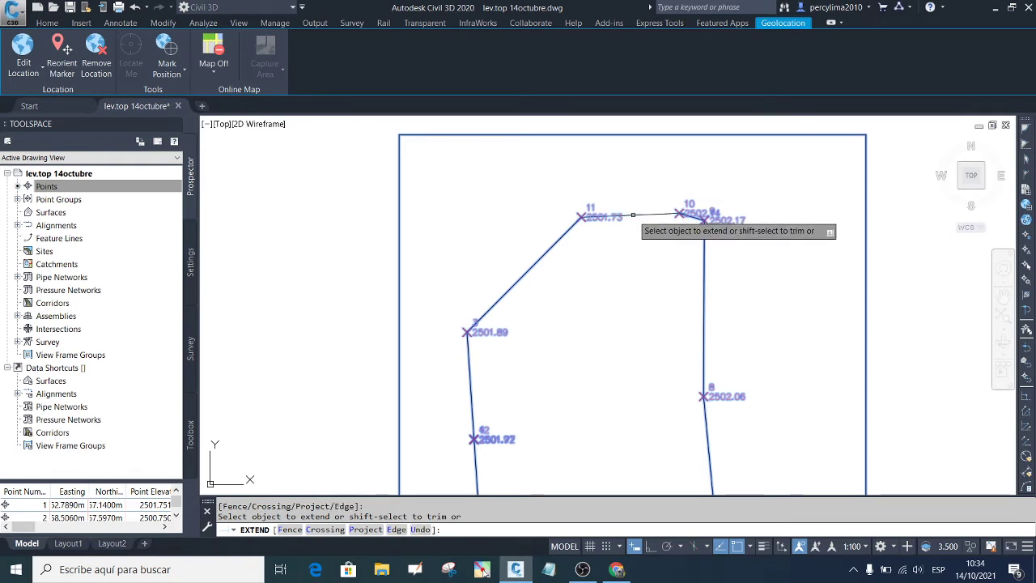
pyautogui.click(469, 376)
pyautogui.scroll(-5, 438, 282)
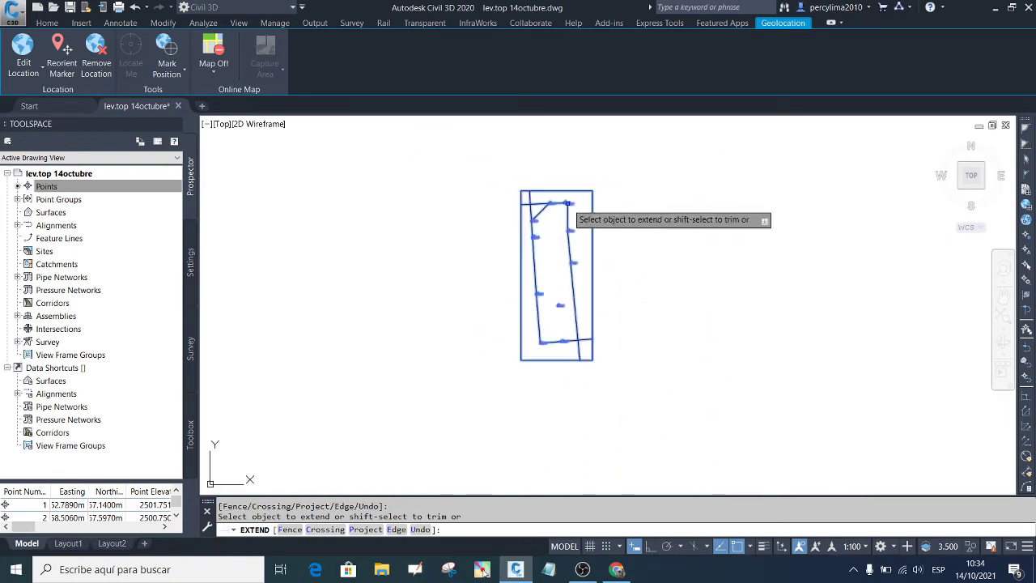
pyautogui.scroll(4, 556, 329)
pyautogui.press('Escape')
# Step: Delete the diagonal segment between points 3 and 11
pyautogui.scroll(-2, 557, 329)
pyautogui.scroll(5, 513, 202)
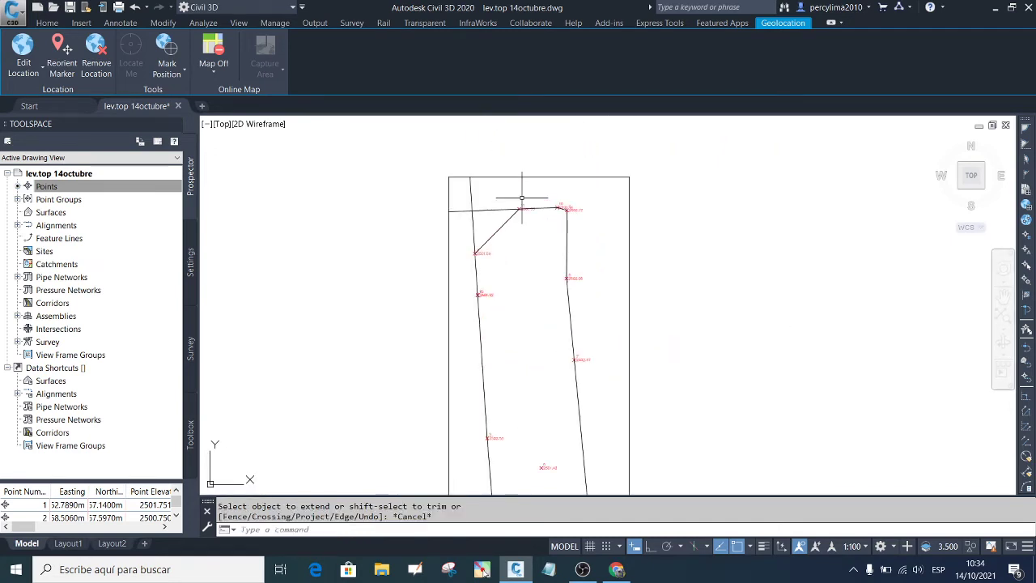
pyautogui.click(507, 226)
pyautogui.click(482, 248)
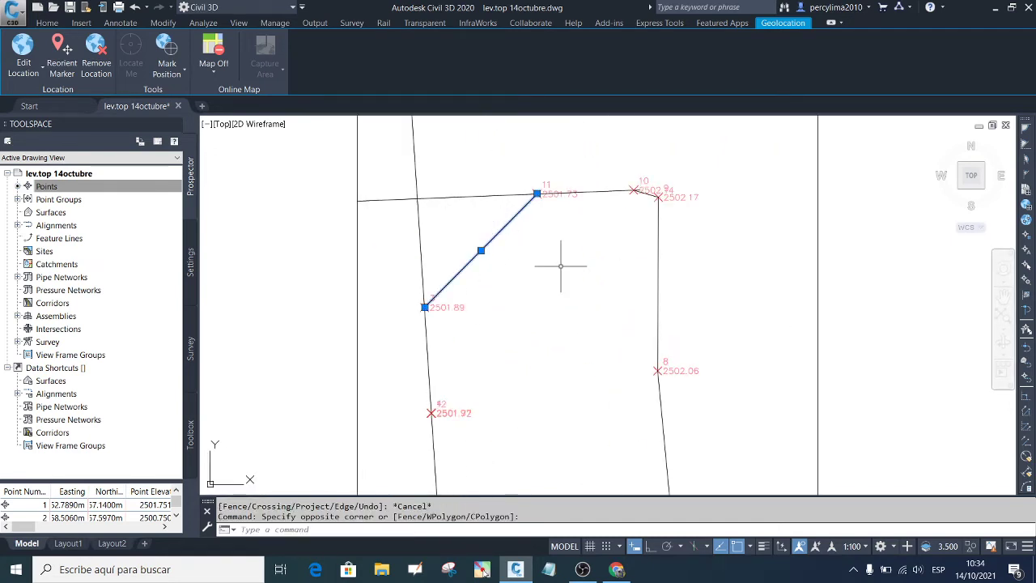
pyautogui.press('Delete')
# Step: Delete the auxiliary rectangle enclosing the lot
pyautogui.scroll(-3, 560, 265)
pyautogui.click(661, 243)
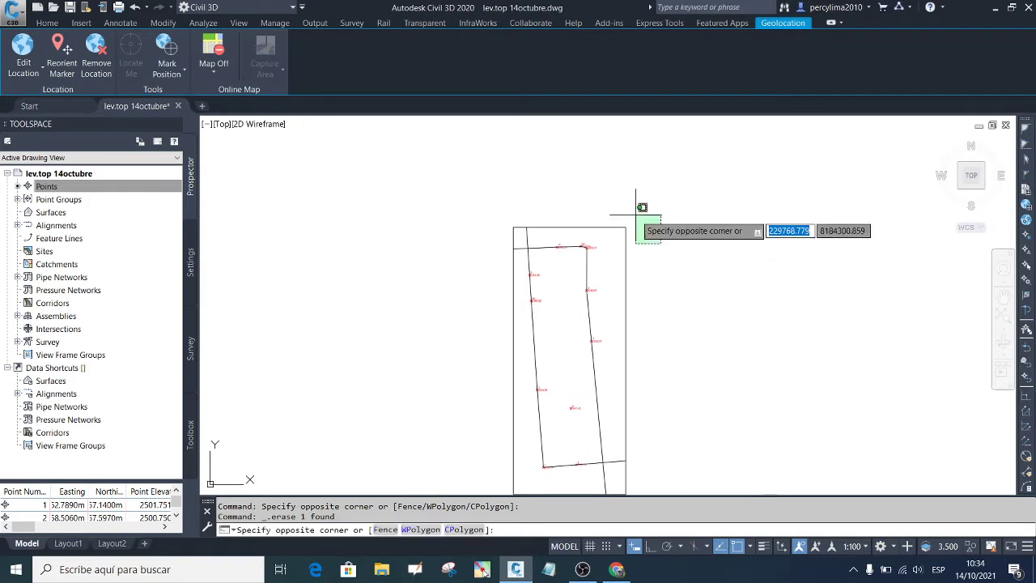
pyautogui.click(628, 199)
pyautogui.press('Delete')
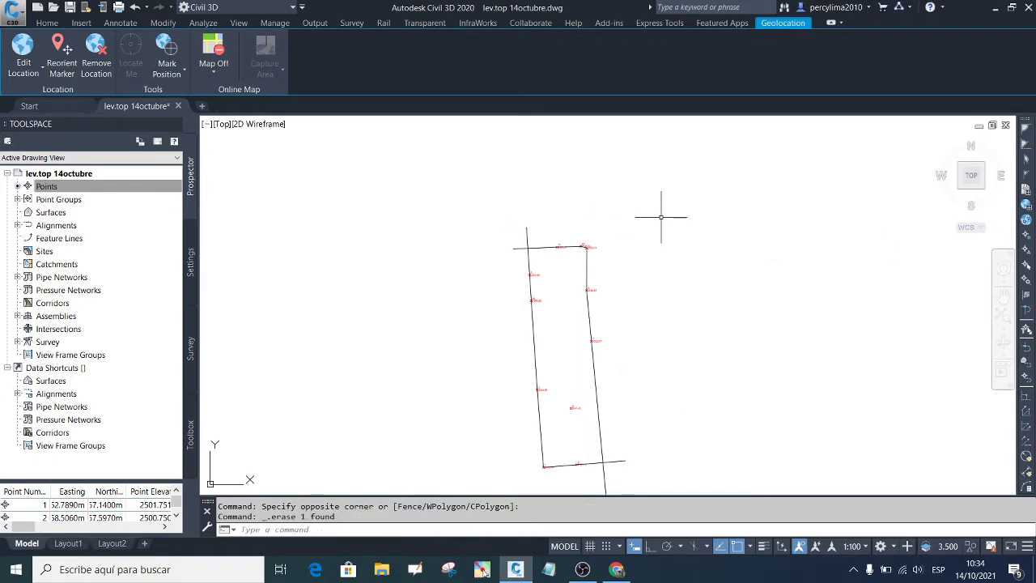
# Step: Trim both overshooting line ends where the frontage line crosses the east side line, using all objects as cutting edges
pyautogui.scroll(-3, 615, 235)
pyautogui.scroll(3, 643, 294)
pyautogui.scroll(3, 643, 294)
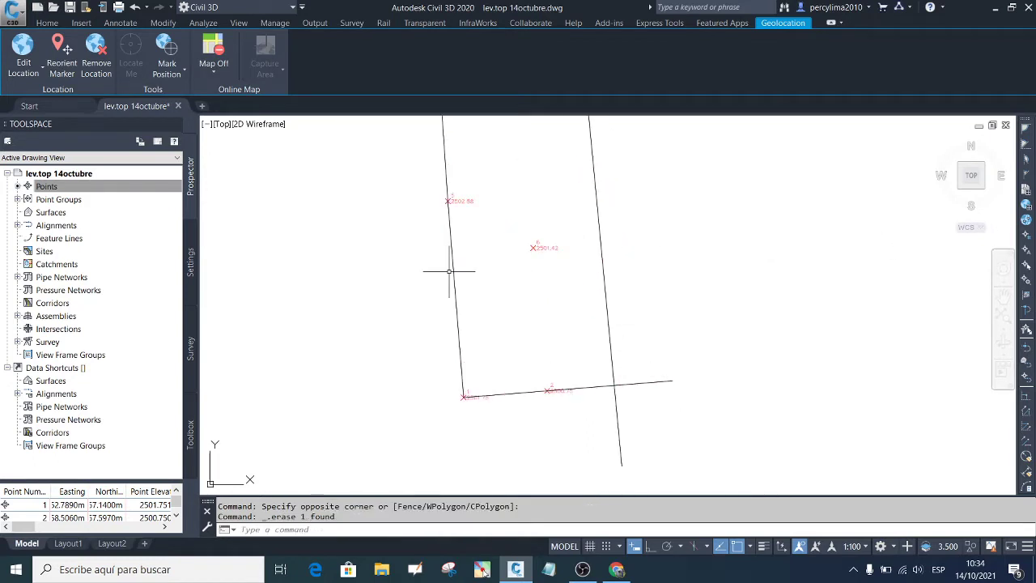
pyautogui.scroll(-2, 453, 273)
pyautogui.scroll(3, 519, 314)
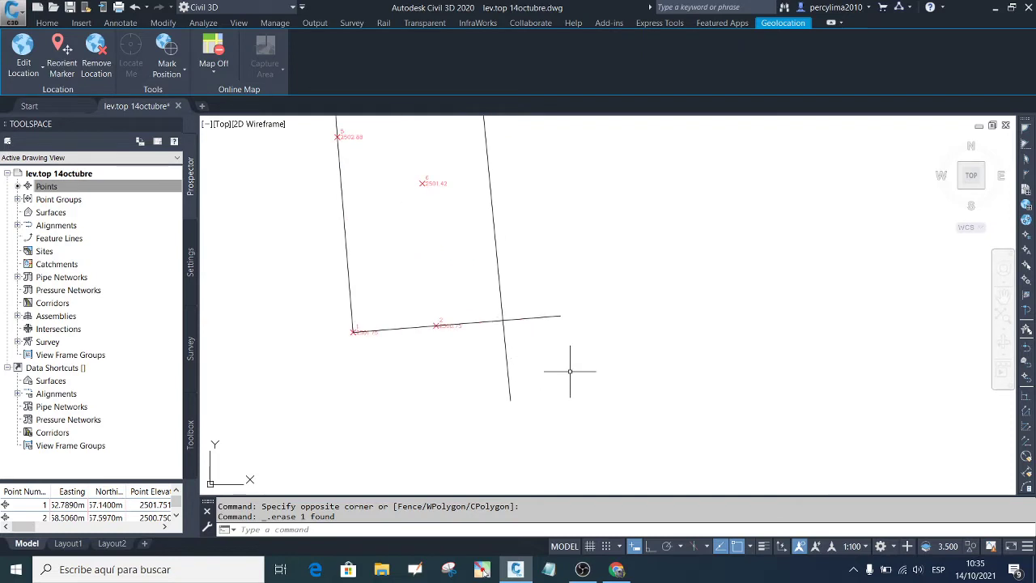
pyautogui.press('Return')
pyautogui.scroll(-3, 571, 421)
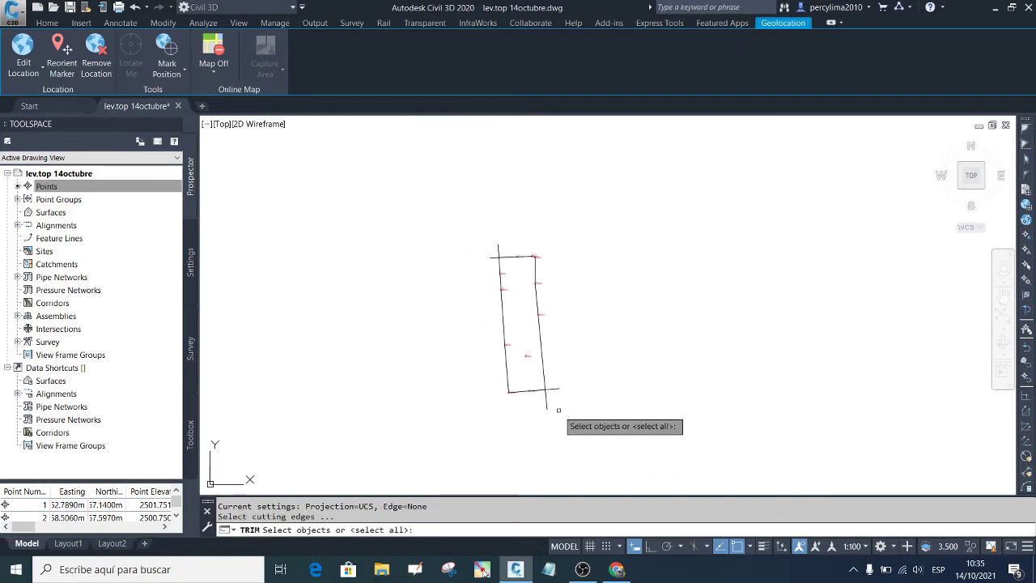
pyautogui.click(617, 446)
pyautogui.click(416, 201)
pyautogui.press('Return')
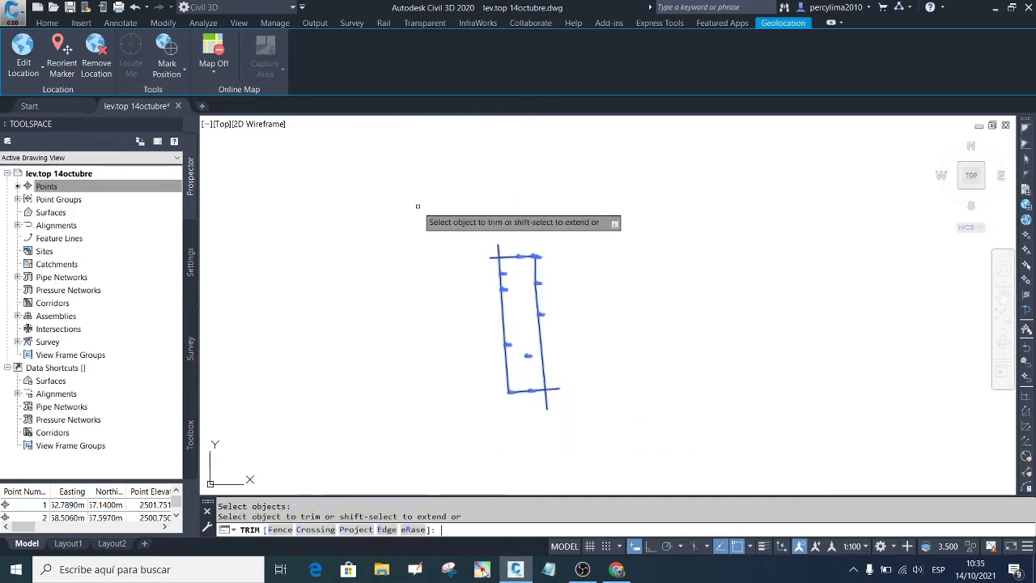
pyautogui.scroll(2, 505, 273)
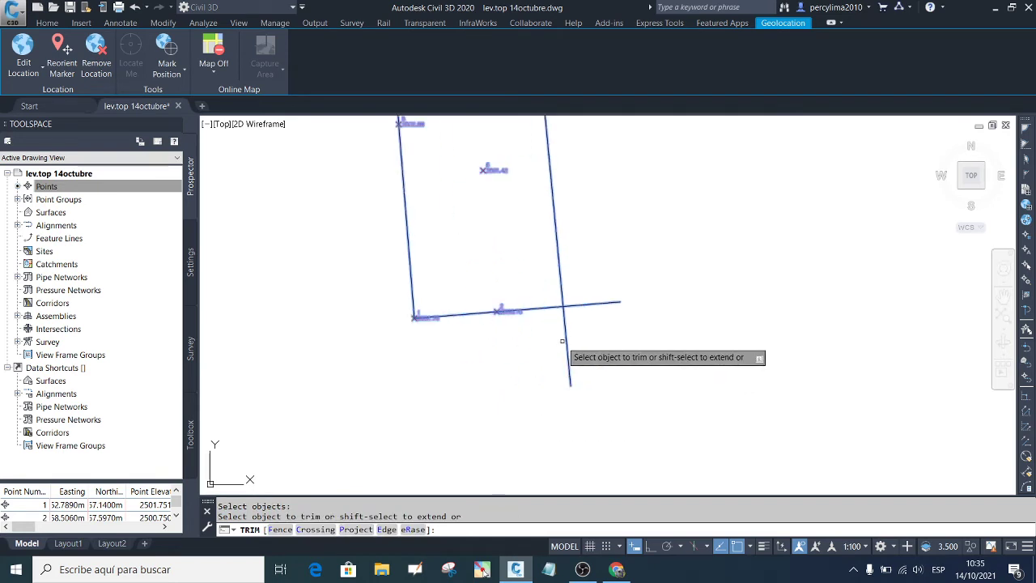
pyautogui.click(647, 328)
pyautogui.click(600, 264)
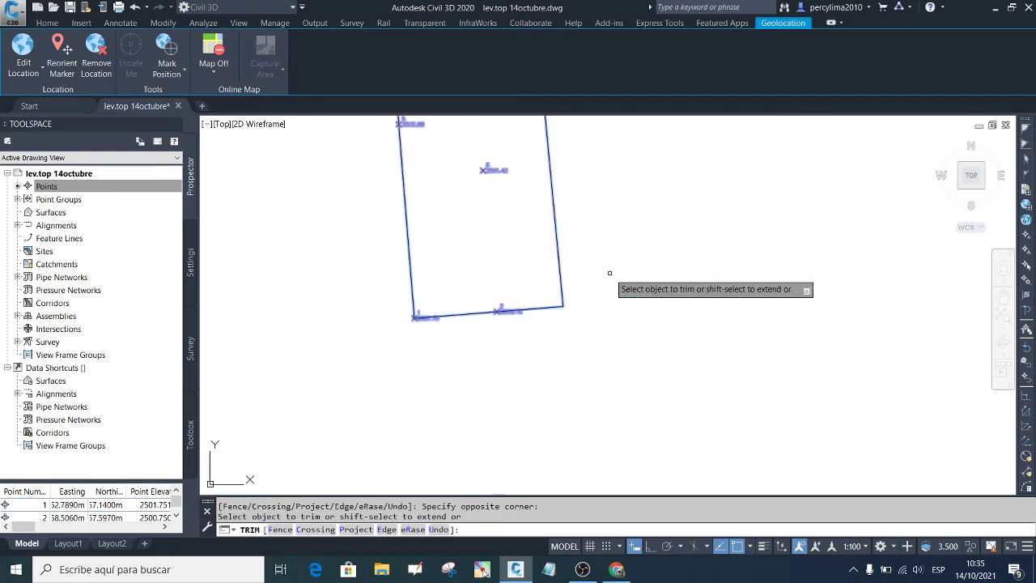
# Step: Trim both overshooting line ends at the lot's northwest corner, beyond points 3 and 11
pyautogui.scroll(-2, 607, 308)
pyautogui.scroll(-3, 546, 227)
pyautogui.scroll(6, 545, 267)
pyautogui.click(569, 286)
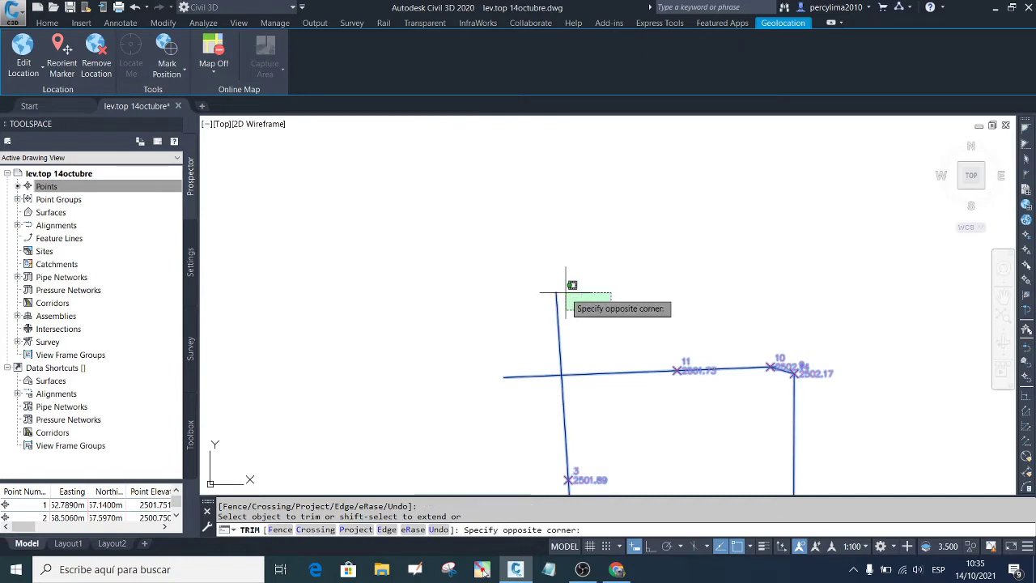
pyautogui.click(534, 426)
pyautogui.press('Escape')
# Step: Examine the trimmed lot outline along its sides and around points 1, 2, 3, 8, 9, 10 and 11
pyautogui.scroll(-7, 526, 185)
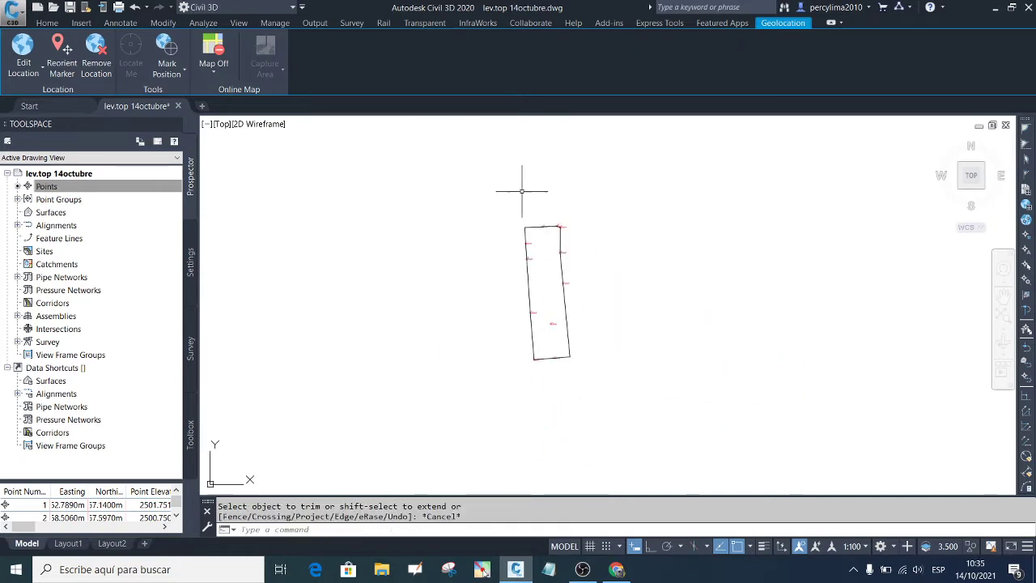
pyautogui.scroll(6, 583, 241)
pyautogui.scroll(-4, 582, 241)
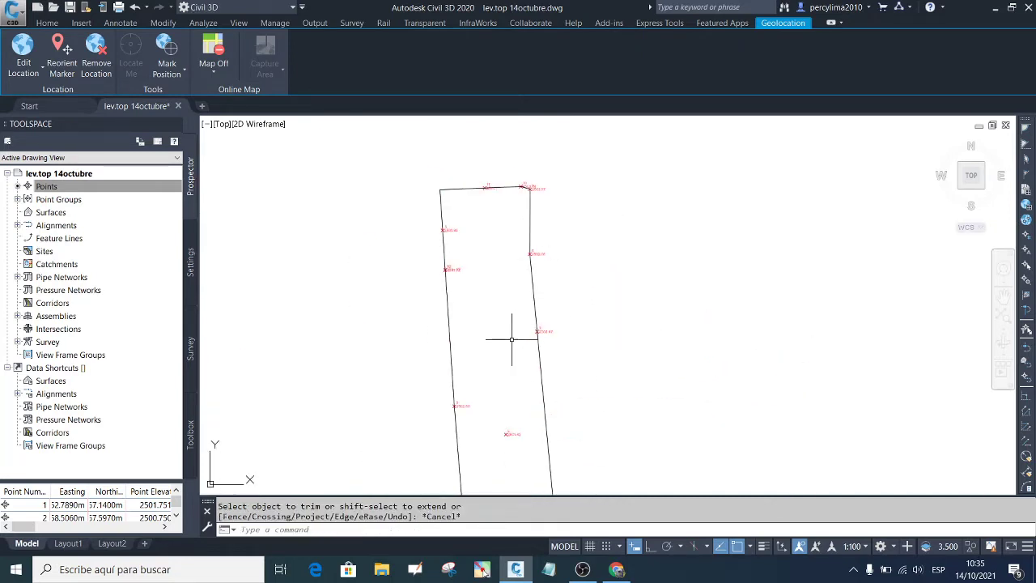
pyautogui.scroll(2, 463, 331)
pyautogui.scroll(-3, 469, 307)
pyautogui.scroll(7, 437, 453)
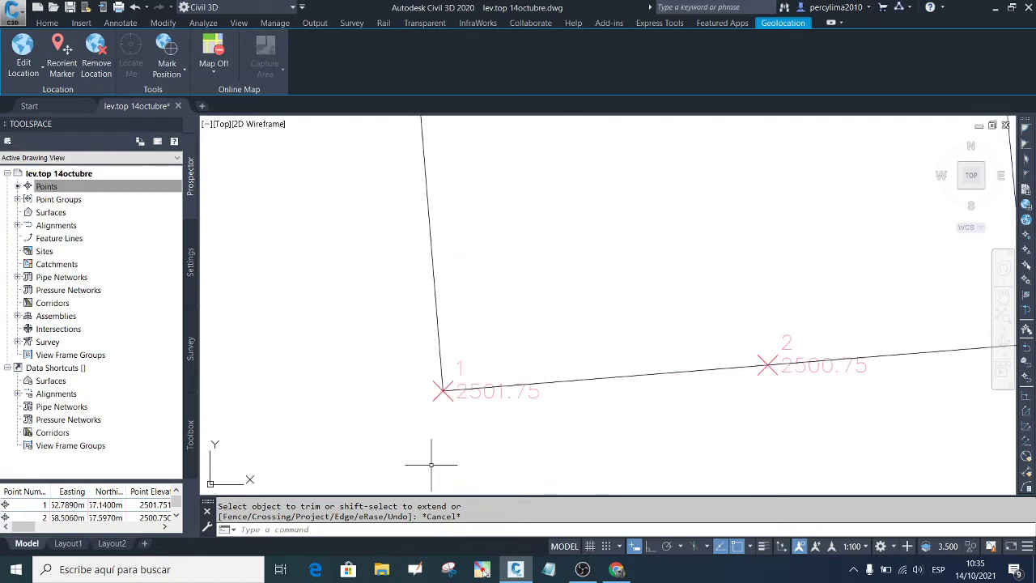
pyautogui.scroll(1, 457, 401)
pyautogui.scroll(-6, 457, 400)
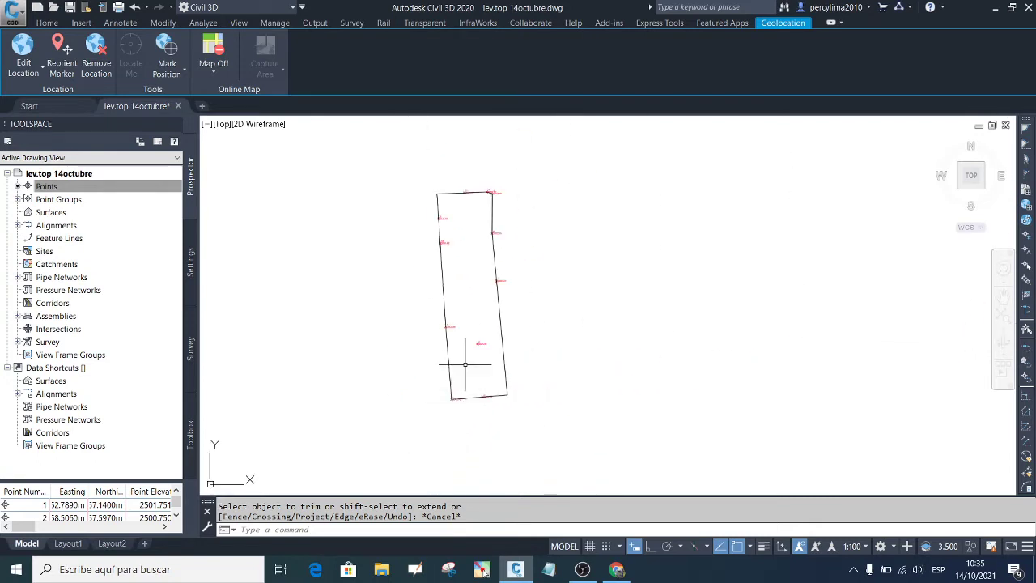
pyautogui.scroll(2, 454, 206)
pyautogui.scroll(4, 453, 206)
pyautogui.scroll(-4, 446, 216)
pyautogui.scroll(3, 441, 222)
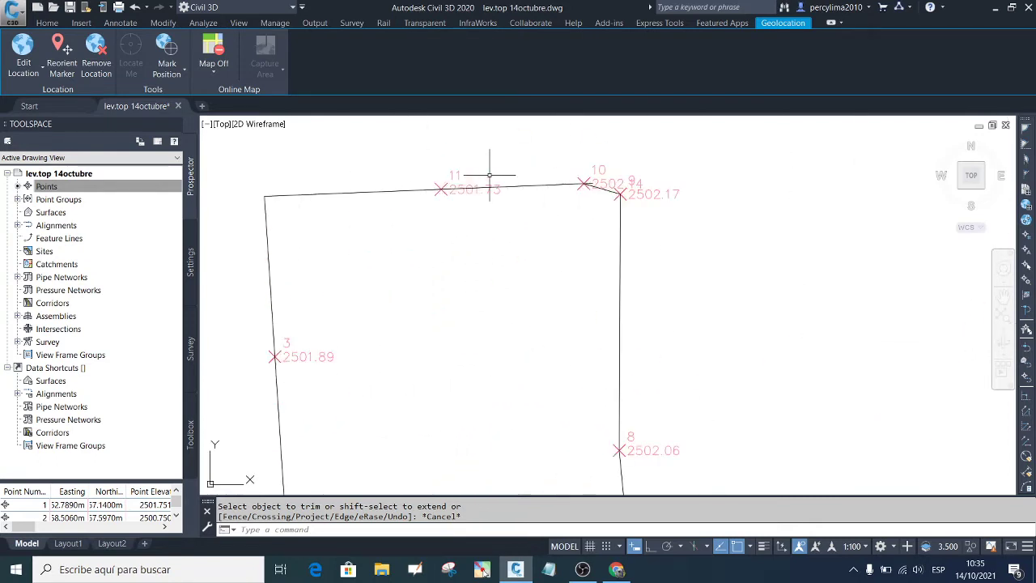
# Step: Examine the closed lot outline from the north edge at points 10 and 11 down to the frontage at points 1 and 2
pyautogui.scroll(-3, 473, 180)
pyautogui.scroll(3, 479, 179)
pyautogui.scroll(-3, 444, 196)
pyautogui.scroll(3, 440, 196)
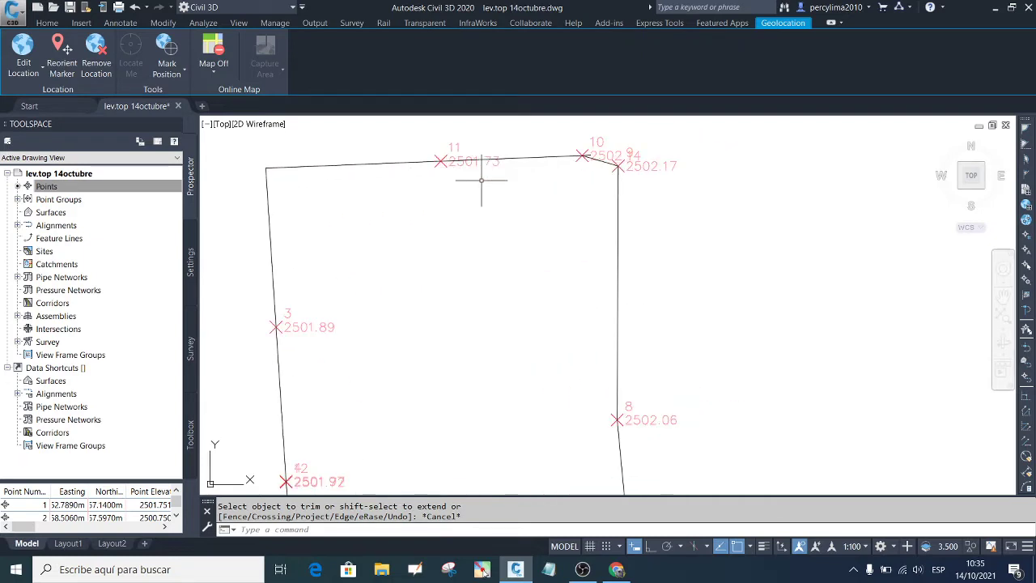
pyautogui.scroll(-3, 423, 161)
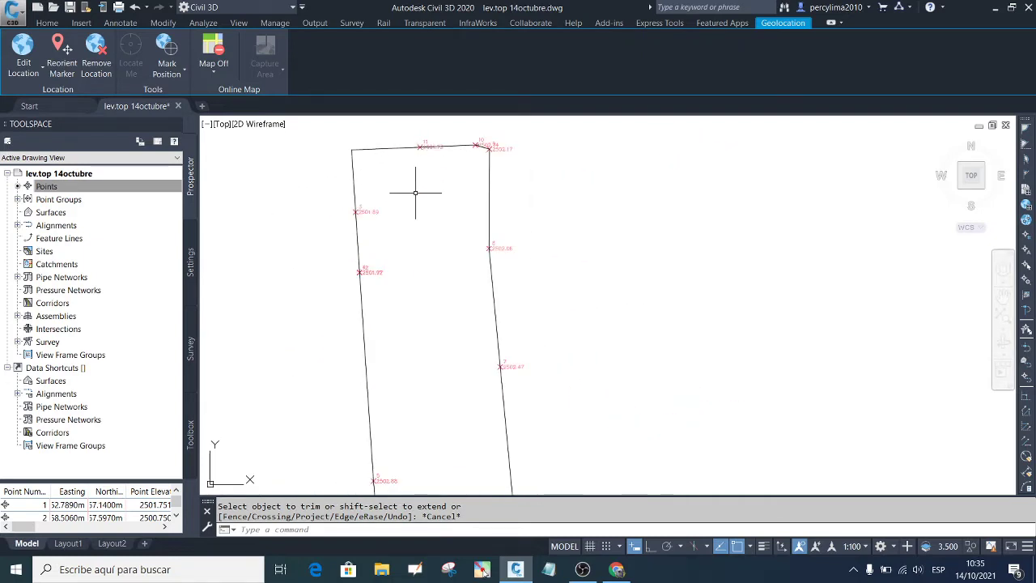
pyautogui.scroll(-2, 415, 198)
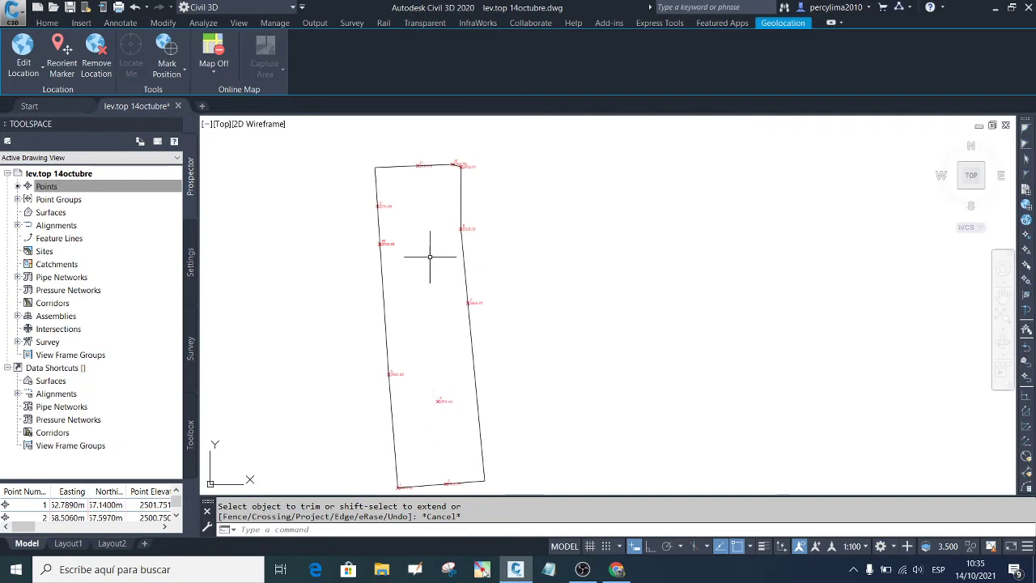
pyautogui.scroll(4, 426, 357)
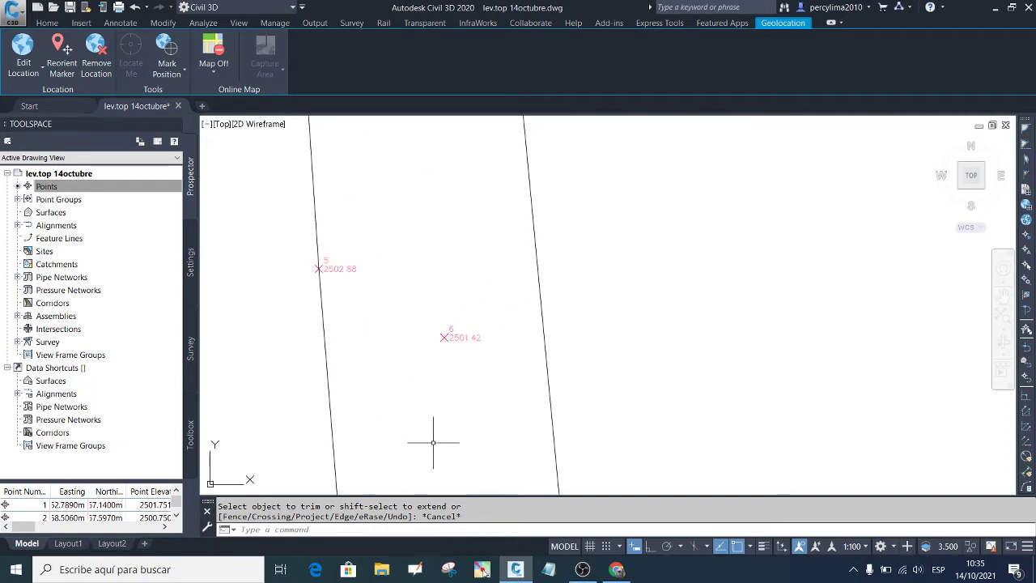
pyautogui.scroll(-4, 472, 300)
pyautogui.scroll(2, 435, 433)
pyautogui.scroll(2, 442, 407)
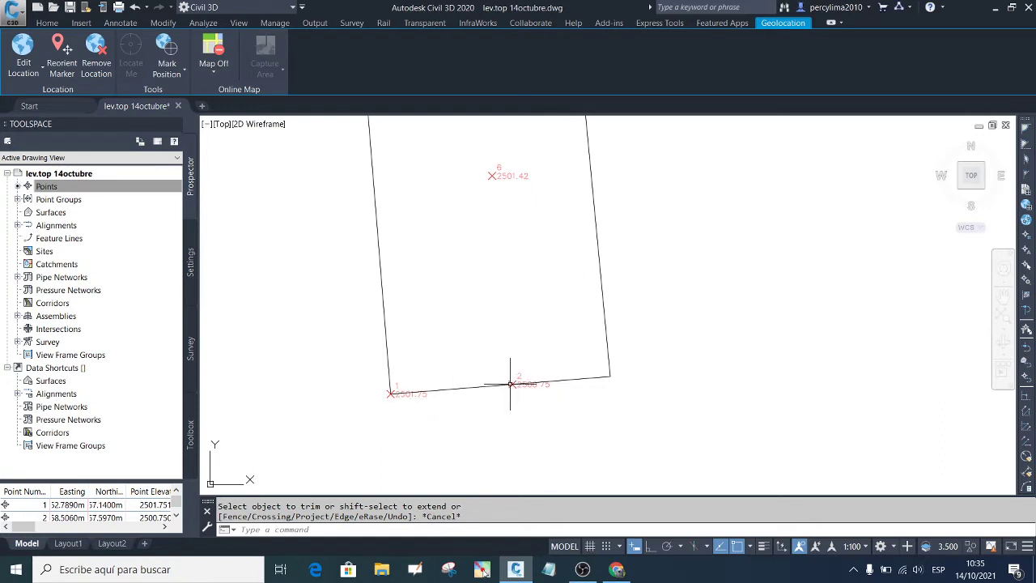
pyautogui.scroll(-5, 510, 388)
pyautogui.scroll(2, 513, 400)
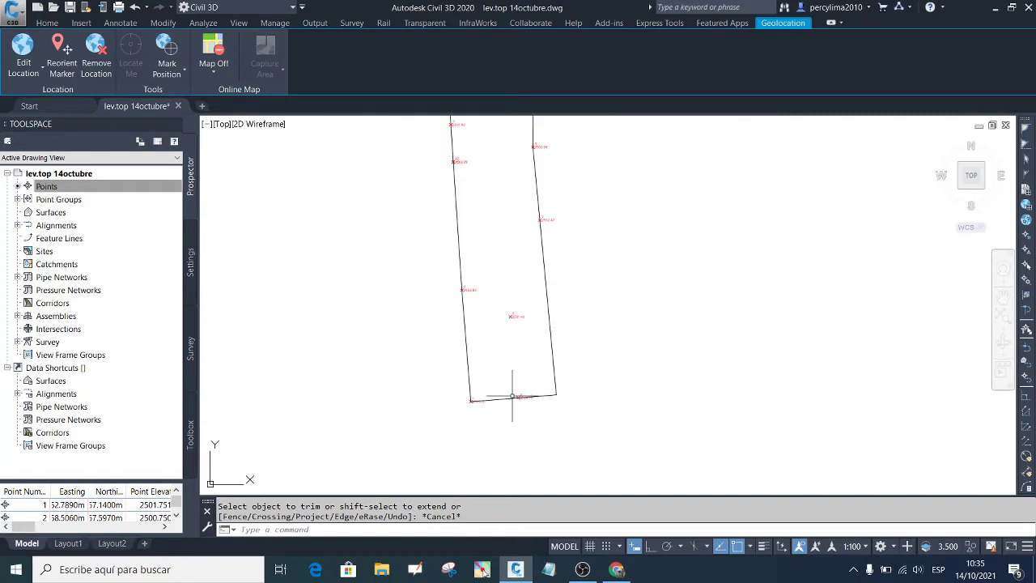
# Step: Check the lot's north end around points 3, 8, 9, 10 and 11 against its frontage and overall shape
pyautogui.scroll(-4, 517, 391)
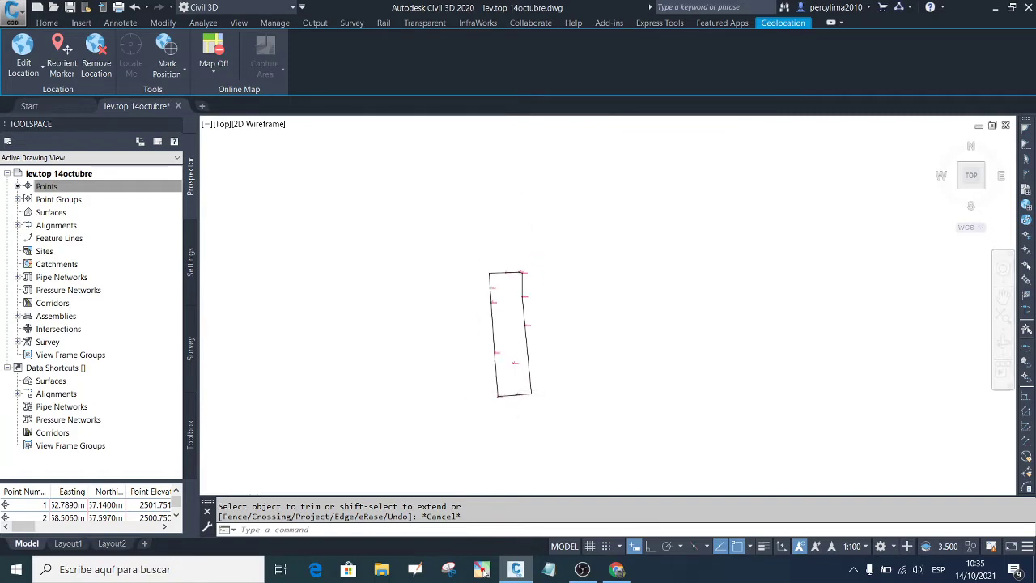
pyautogui.scroll(4, 509, 348)
pyautogui.scroll(-2, 506, 352)
pyautogui.scroll(5, 504, 227)
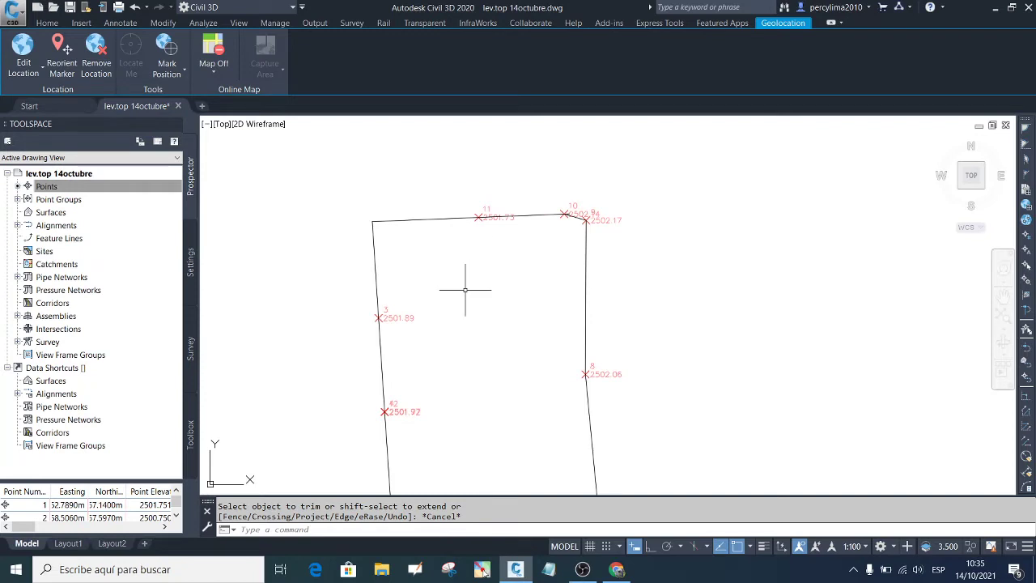
pyautogui.scroll(-2, 458, 301)
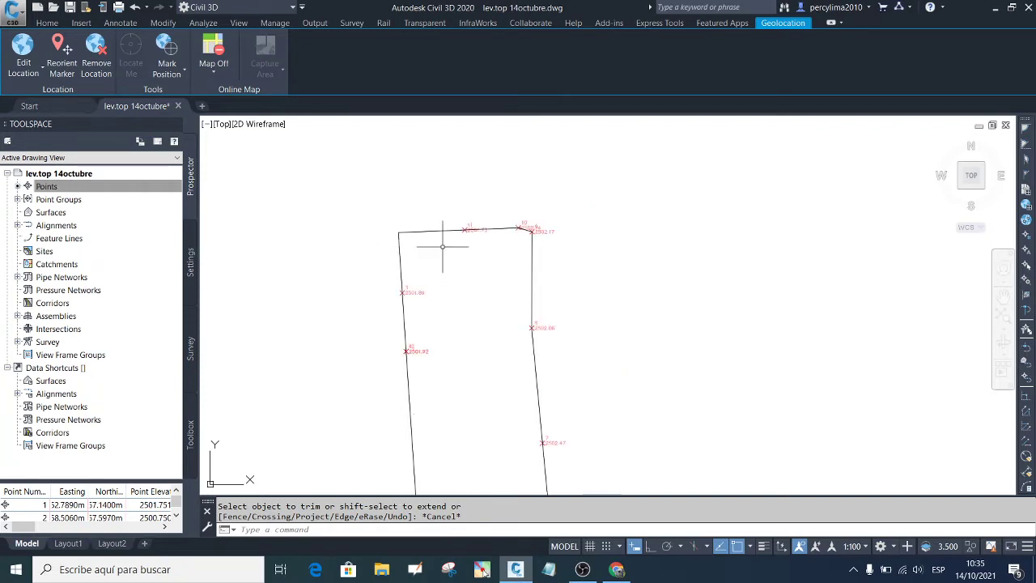
pyautogui.scroll(-4, 451, 264)
pyautogui.scroll(3, 457, 412)
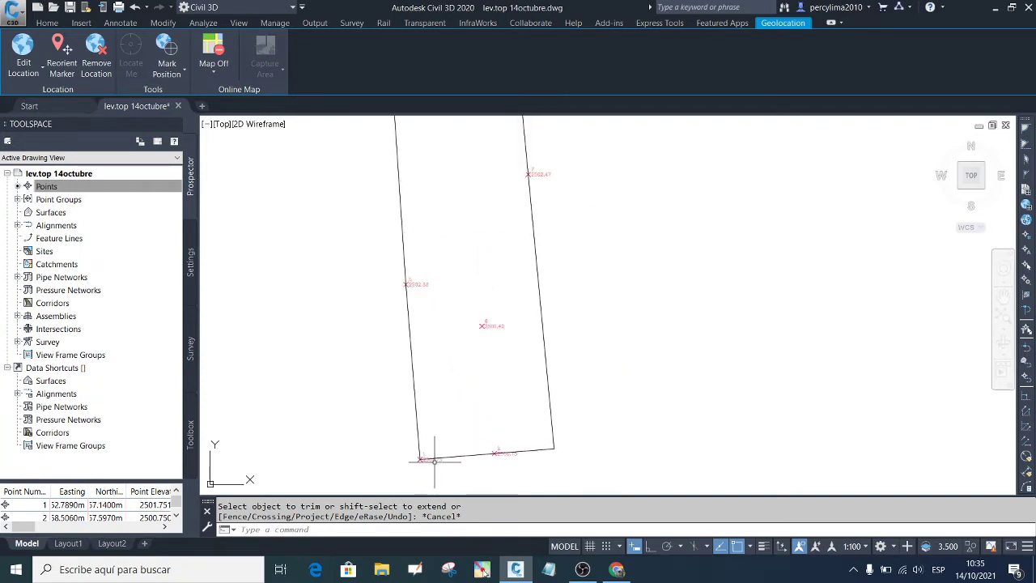
pyautogui.scroll(3, 432, 462)
pyautogui.scroll(-4, 531, 439)
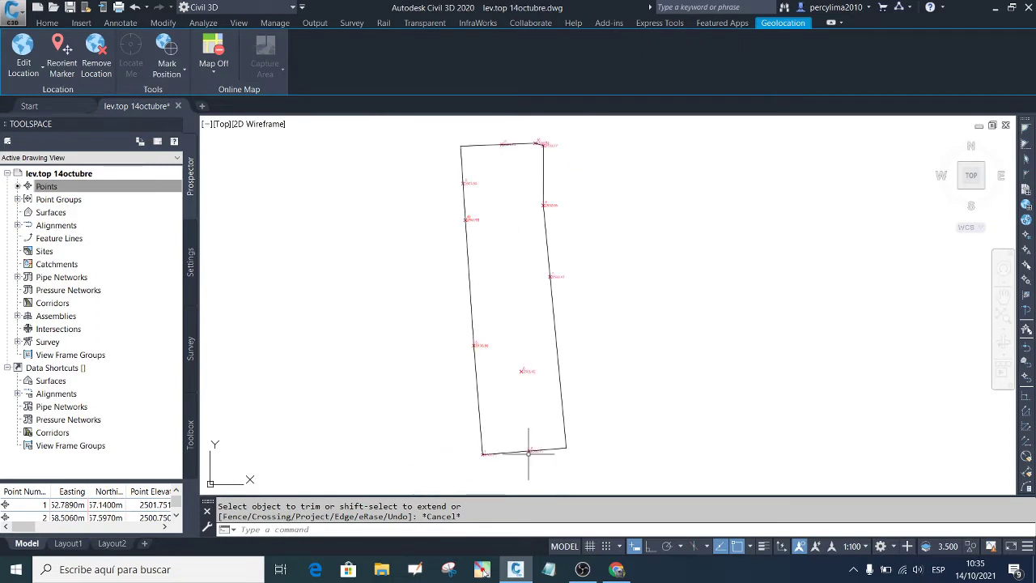
pyautogui.scroll(2, 509, 141)
pyautogui.scroll(5, 509, 140)
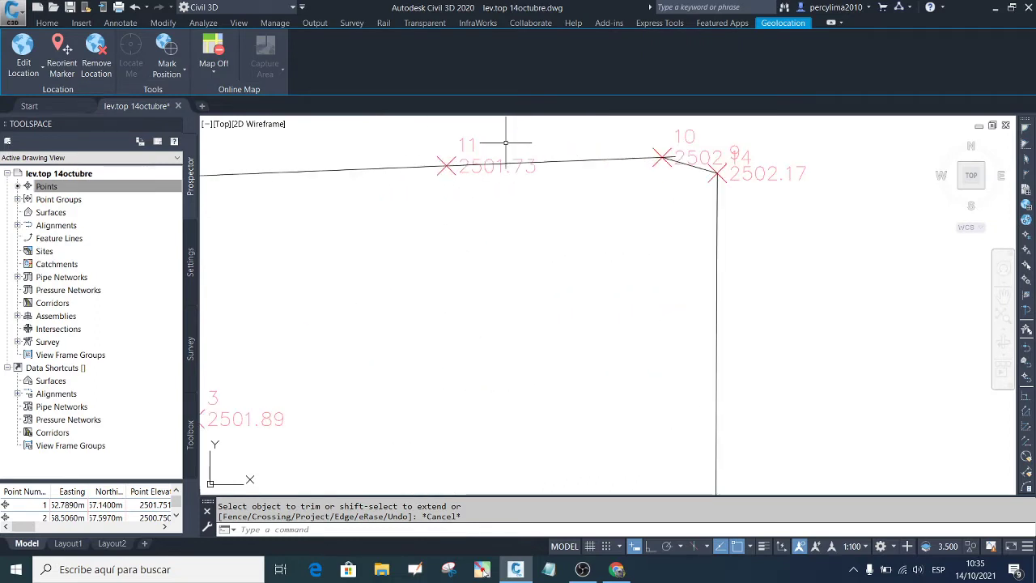
pyautogui.scroll(-6, 505, 142)
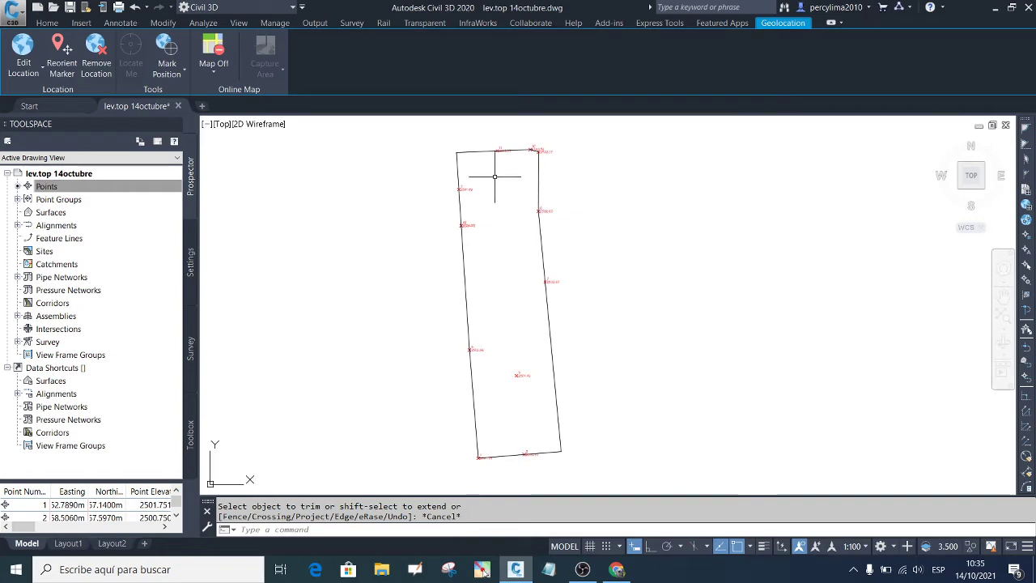
# Step: Inspect the lot outline over the aerial map imagery, leaving the map off again when done
pyautogui.scroll(-4, 490, 177)
pyautogui.click(213, 70)
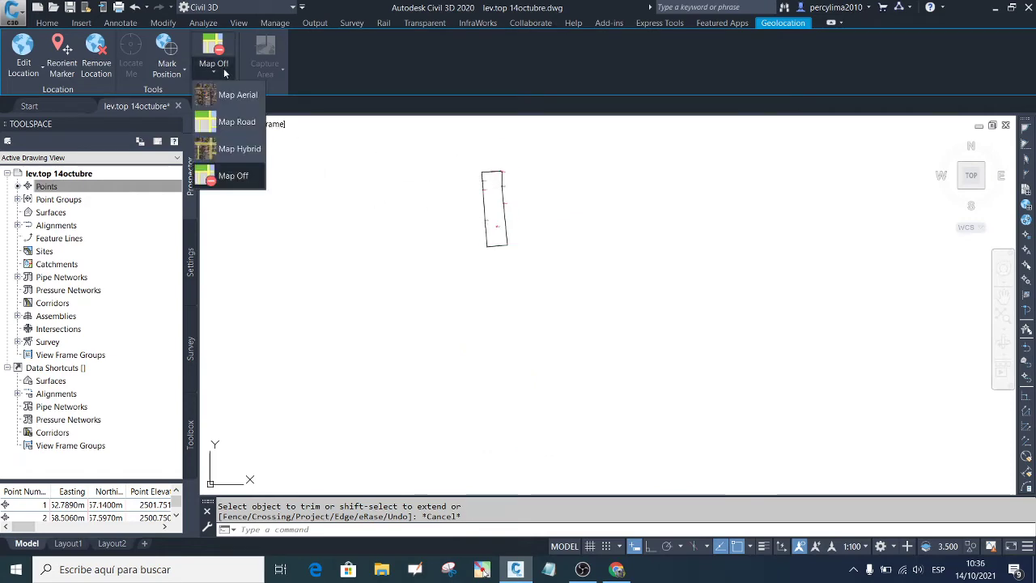
pyautogui.click(235, 94)
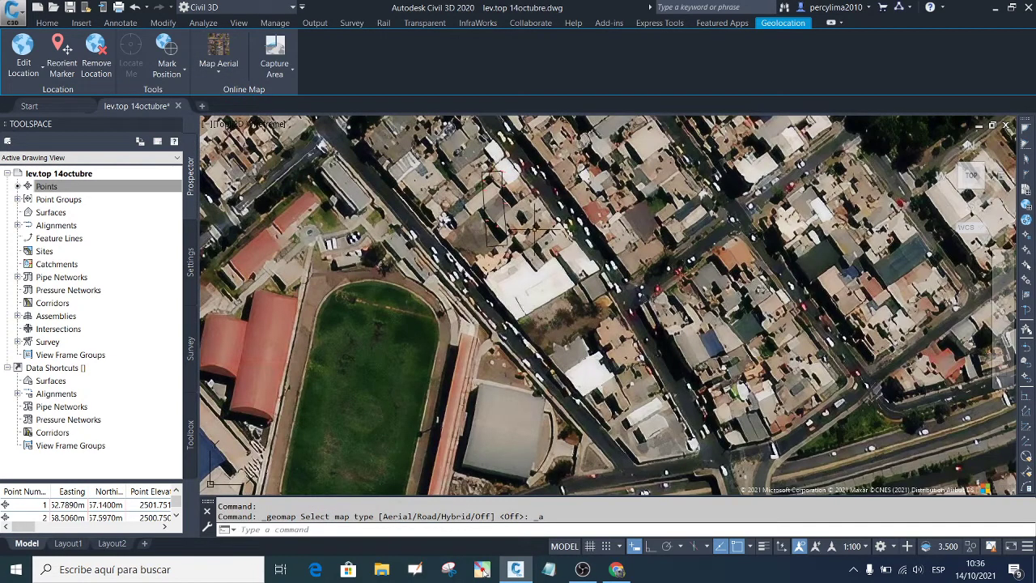
pyautogui.scroll(4, 487, 172)
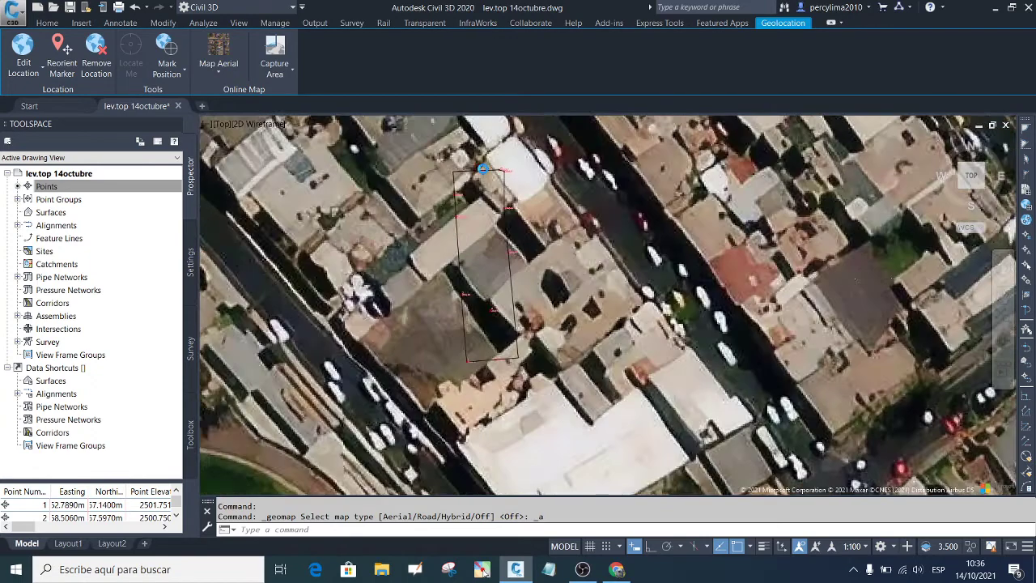
pyautogui.scroll(-4, 467, 186)
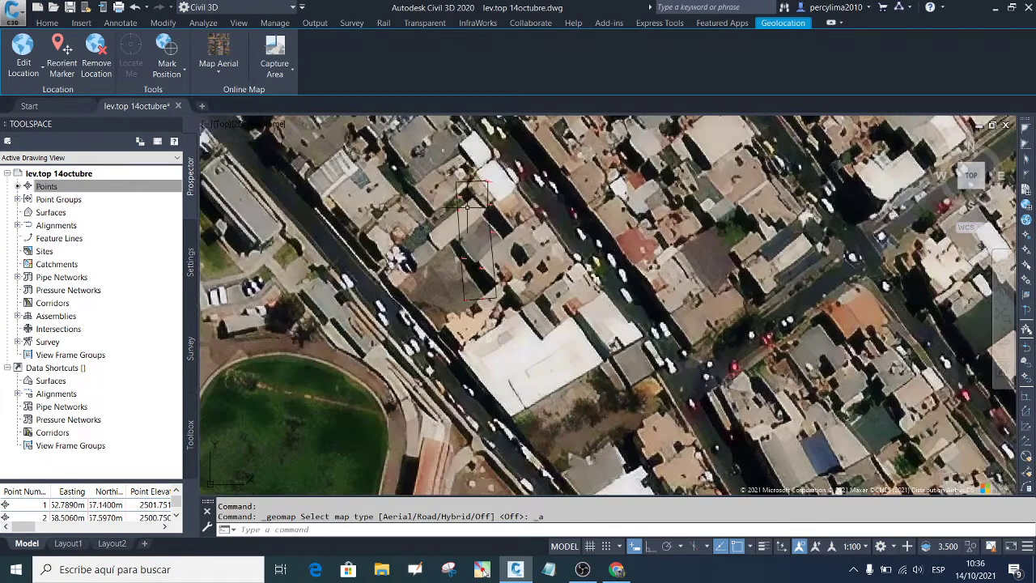
pyautogui.click(218, 70)
pyautogui.click(230, 174)
# Step: Draw a rectangle 1.5 wide by 18 high starting inside the lot near its northwest corner
pyautogui.scroll(4, 479, 179)
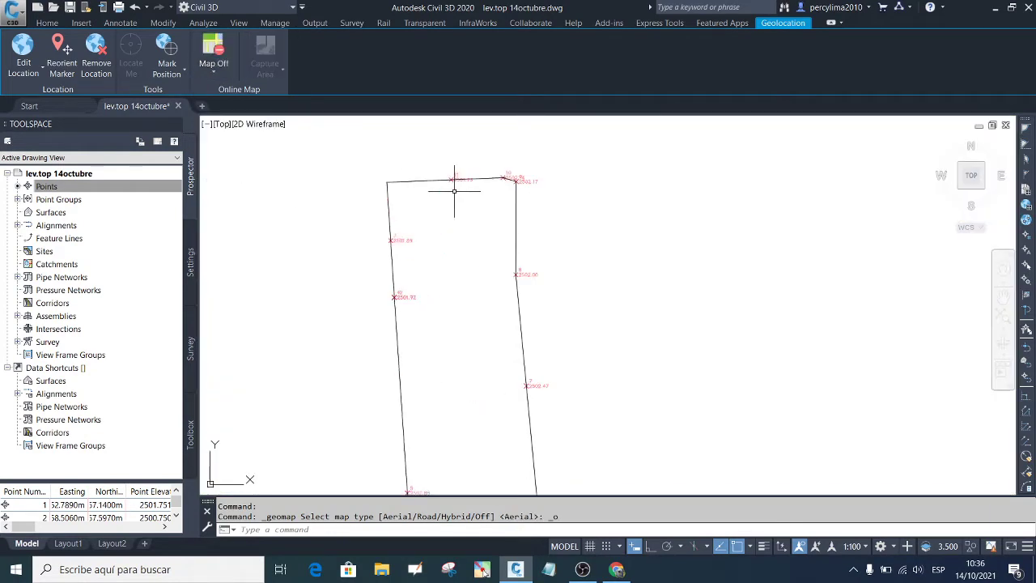
pyautogui.scroll(2, 446, 208)
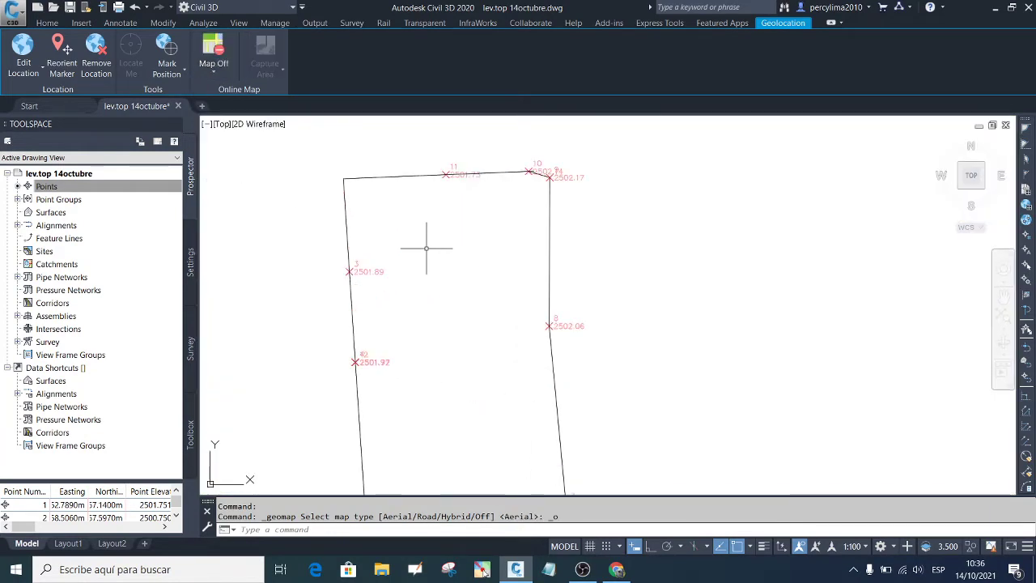
pyautogui.scroll(-2, 468, 327)
pyautogui.scroll(4, 455, 291)
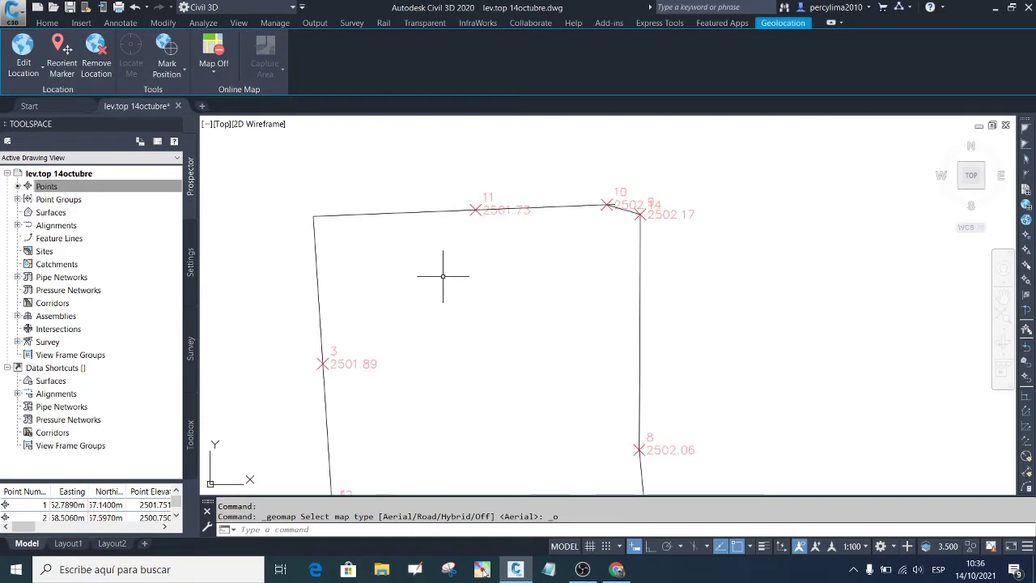
pyautogui.scroll(-2, 439, 279)
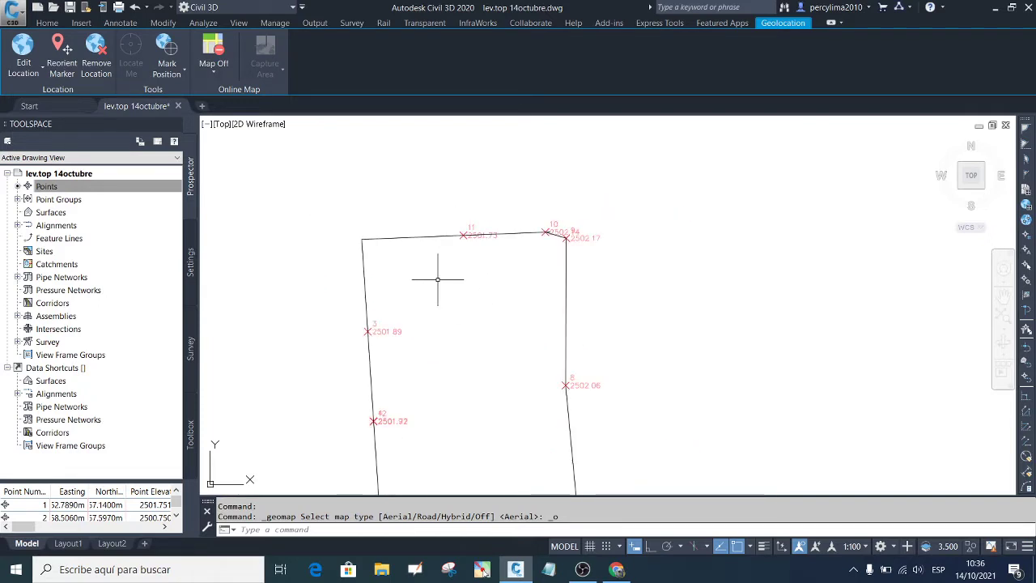
pyautogui.press('Return')
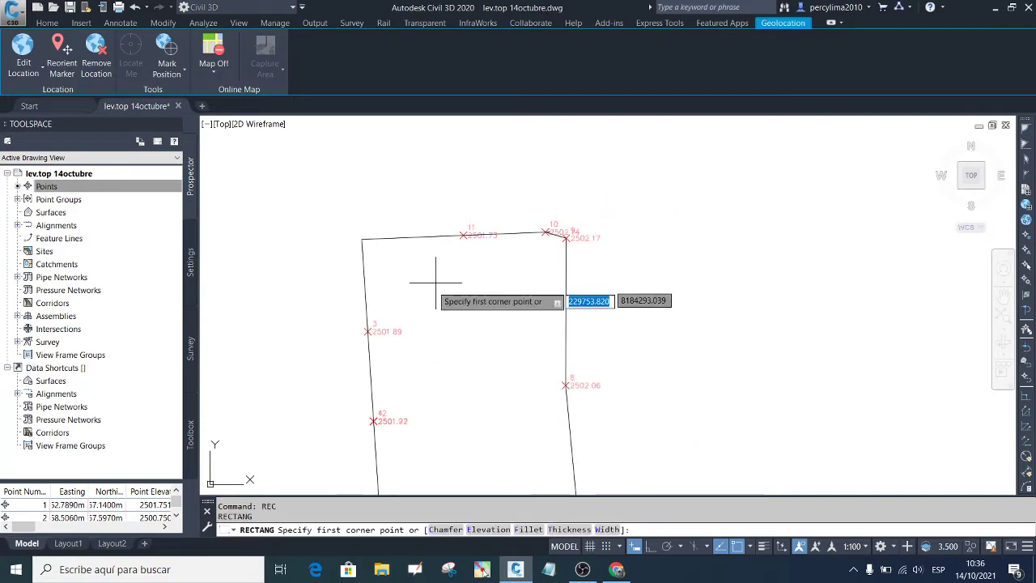
pyautogui.click(410, 271)
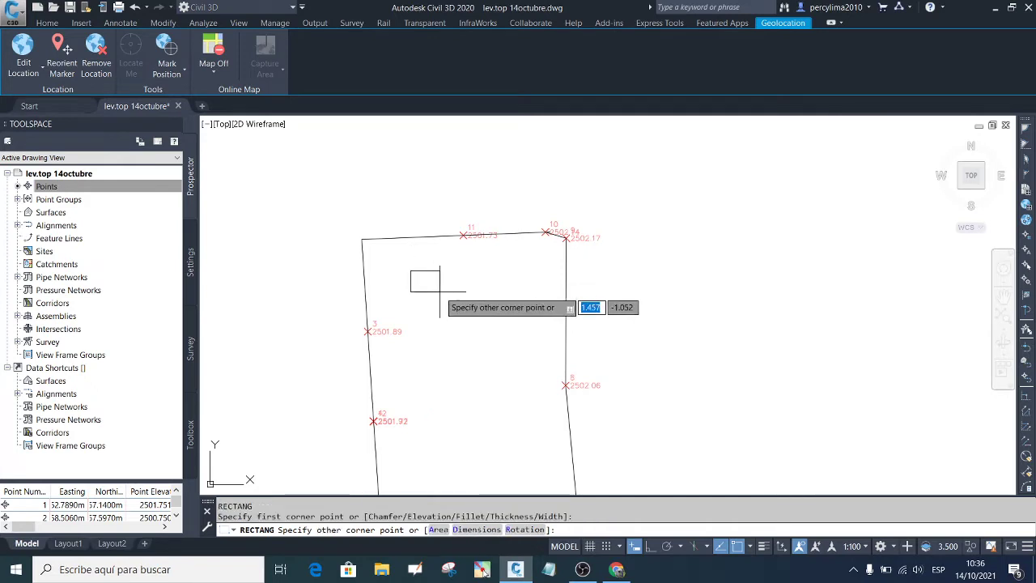
pyautogui.write('1')
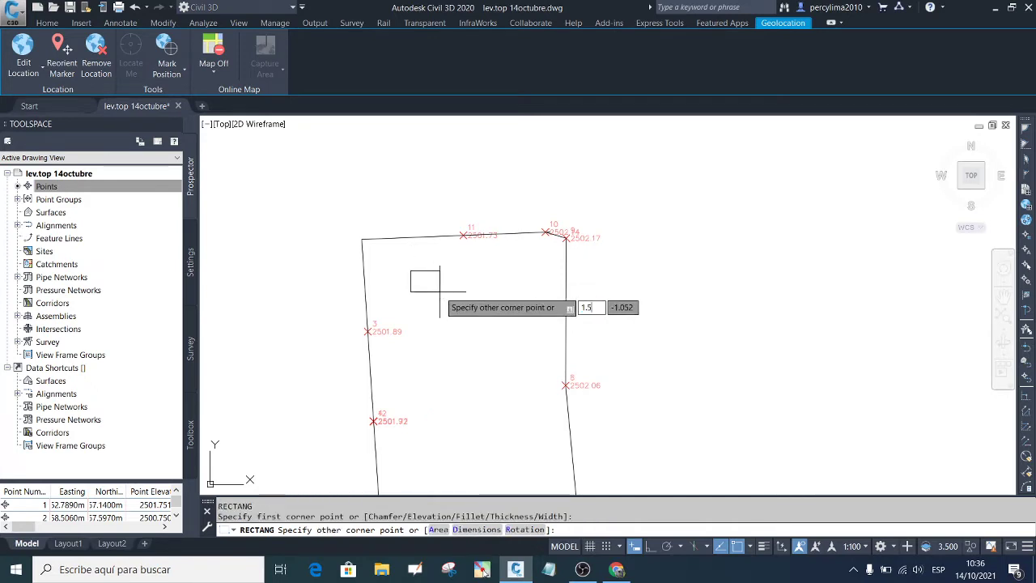
pyautogui.press('Tab')
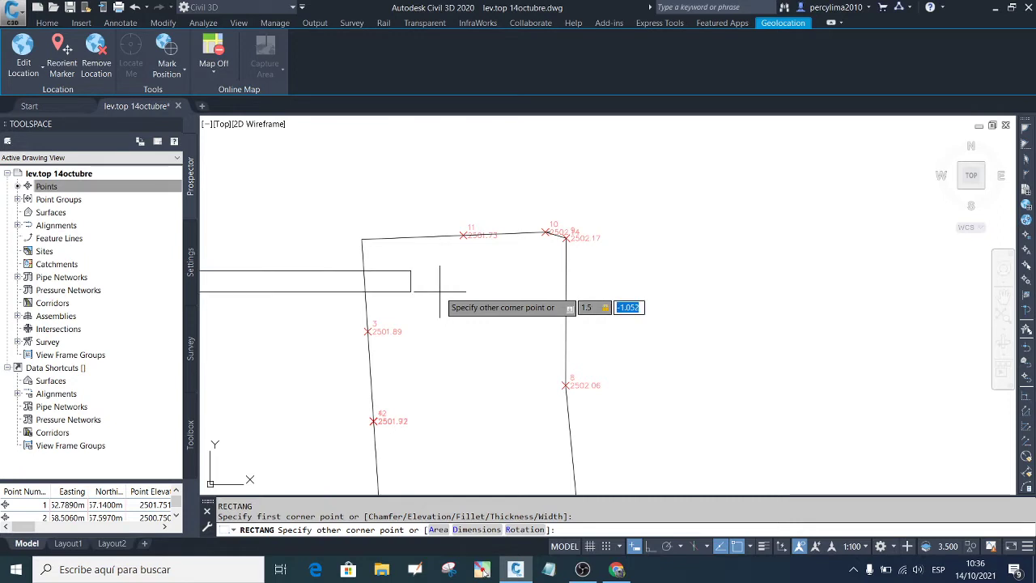
pyautogui.write('18')
pyautogui.press('Return')
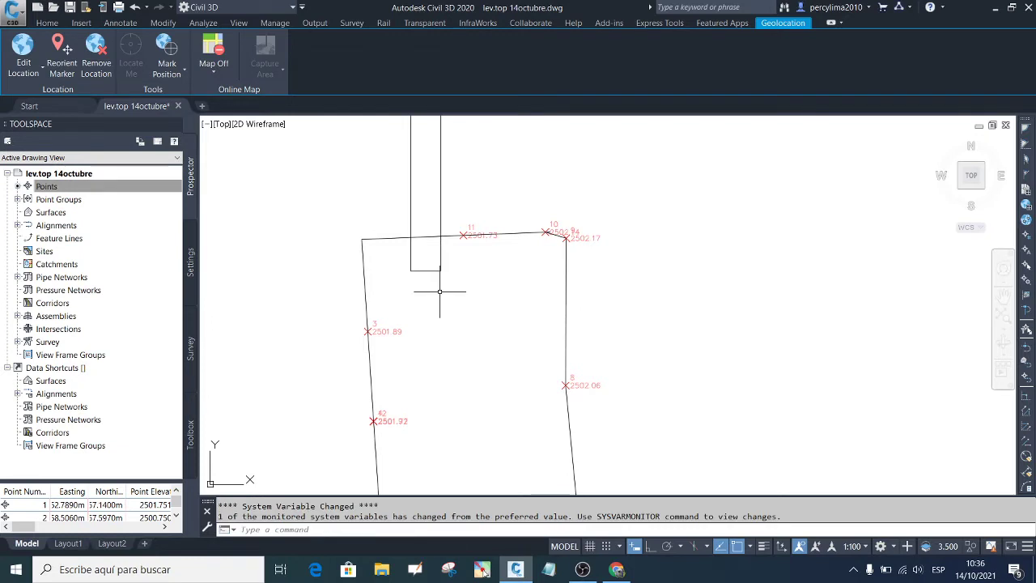
# Step: Delete the tall, narrow rectangle crossing the lot's north edge
pyautogui.scroll(-4, 468, 279)
pyautogui.scroll(2, 456, 224)
pyautogui.click(455, 224)
pyautogui.click(400, 205)
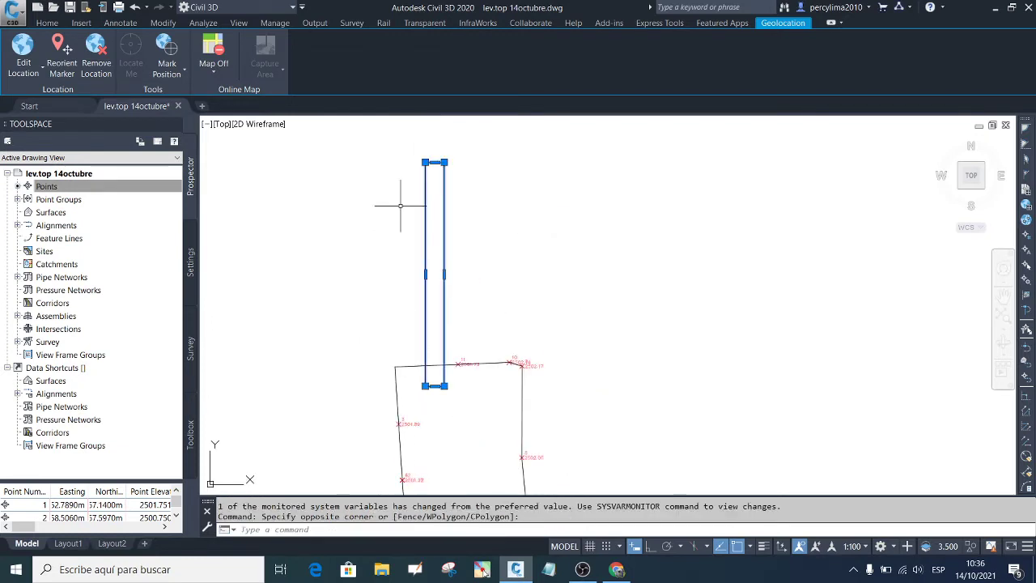
pyautogui.press('Delete')
# Step: Draw a rectangle 1.8 wide by 2.2 high outside the lot, just north of its northwest corner
pyautogui.scroll(4, 436, 378)
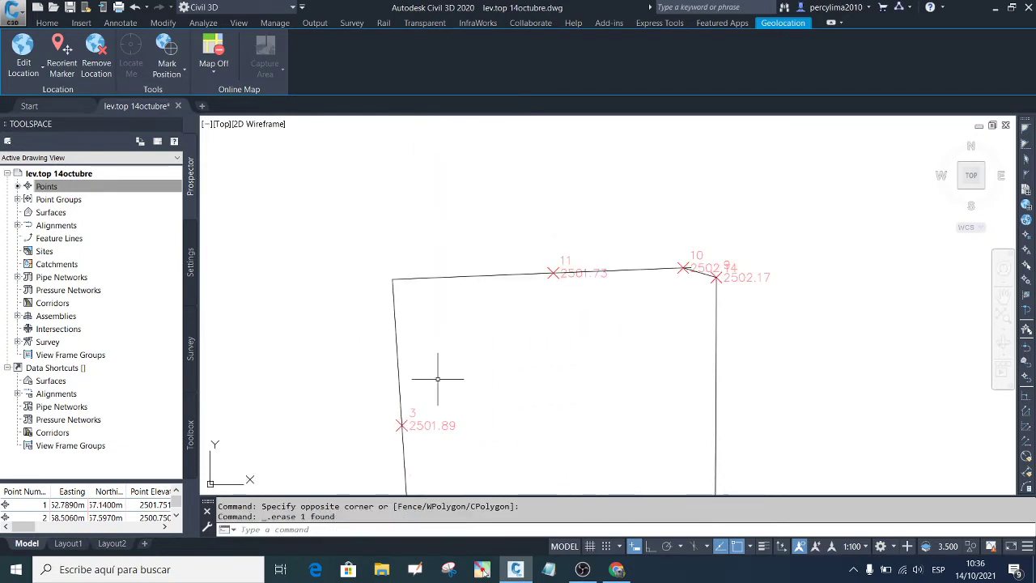
pyautogui.write('REC')
pyautogui.press('Return')
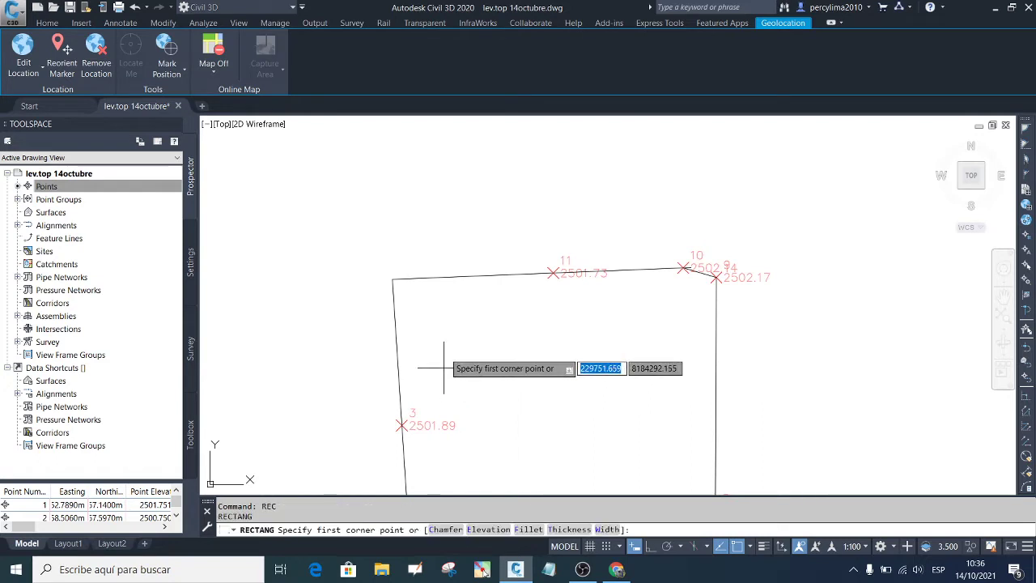
pyautogui.click(411, 161)
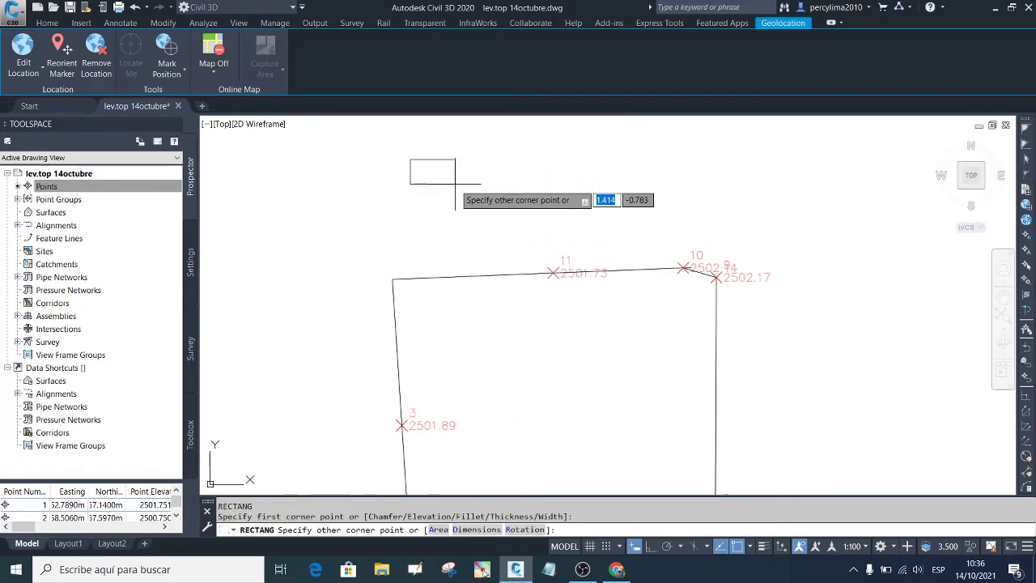
pyautogui.write('1')
pyautogui.press('Tab')
pyautogui.write('2')
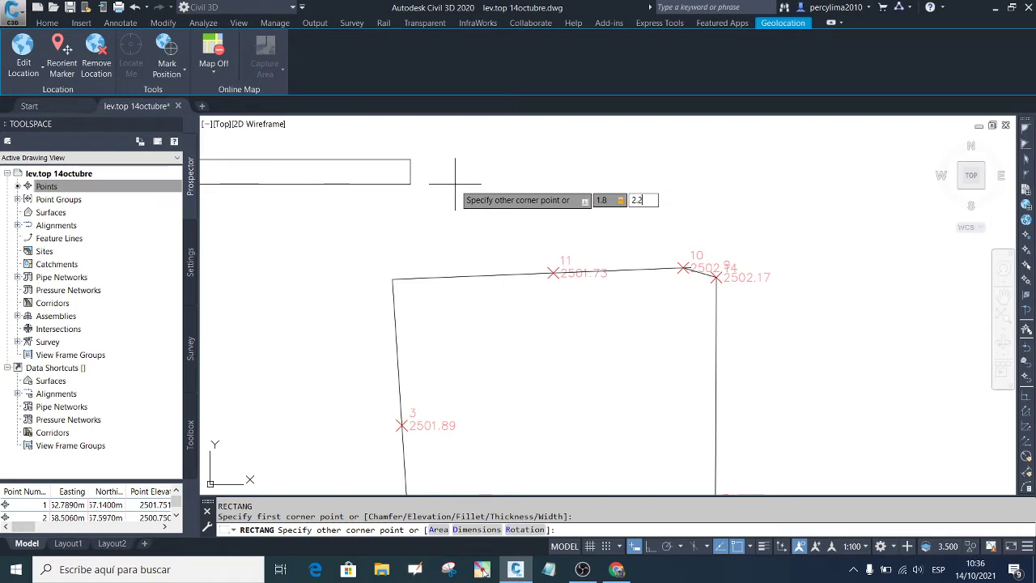
pyautogui.press('Return')
pyautogui.scroll(-4, 468, 218)
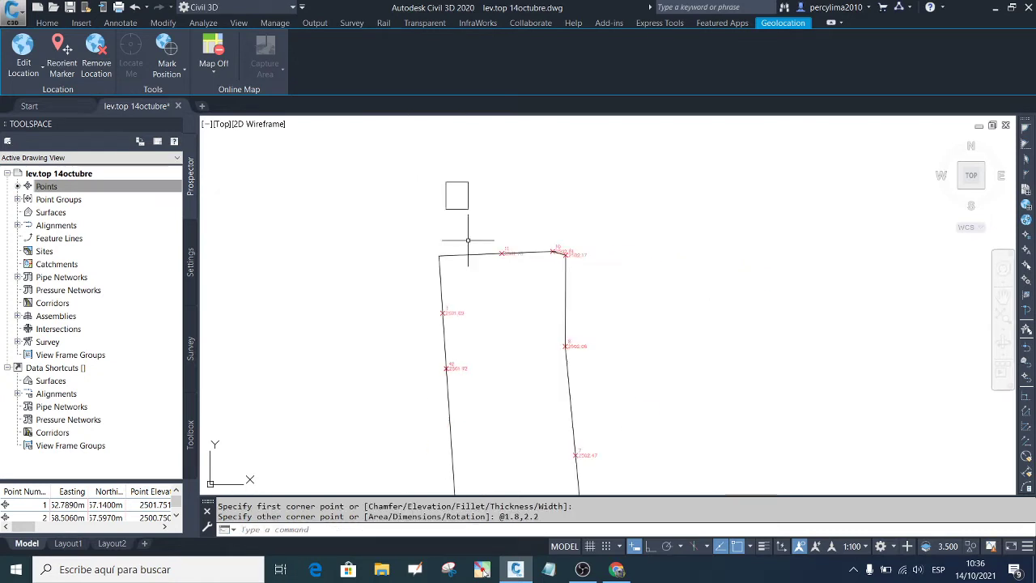
# Step: Move the 1.8 by 2.2 rectangle from north of the lot to inside it, just south of point 11
pyautogui.scroll(2, 453, 191)
pyautogui.click(599, 173)
pyautogui.click(469, 204)
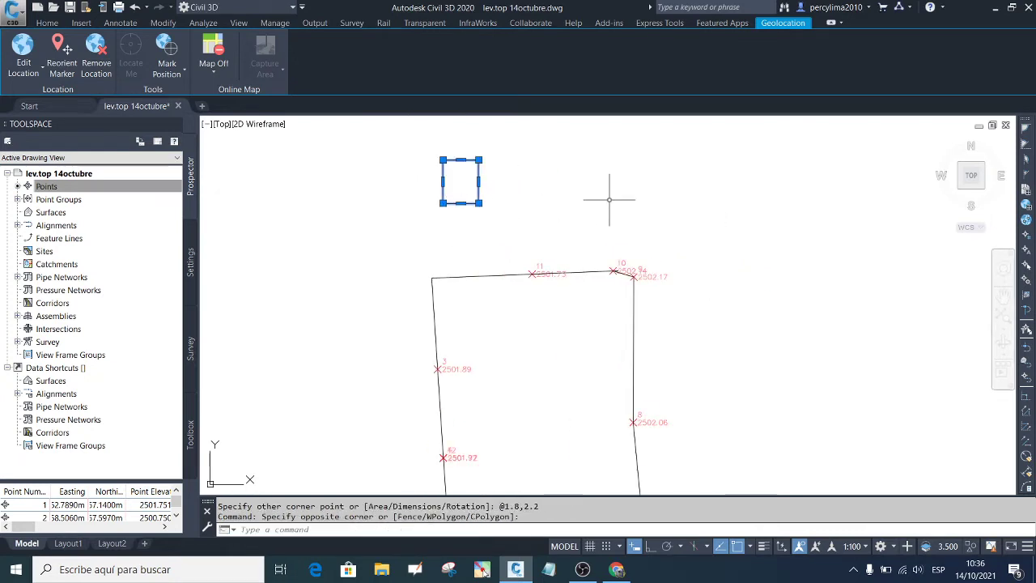
pyautogui.write('m')
pyautogui.press('Return')
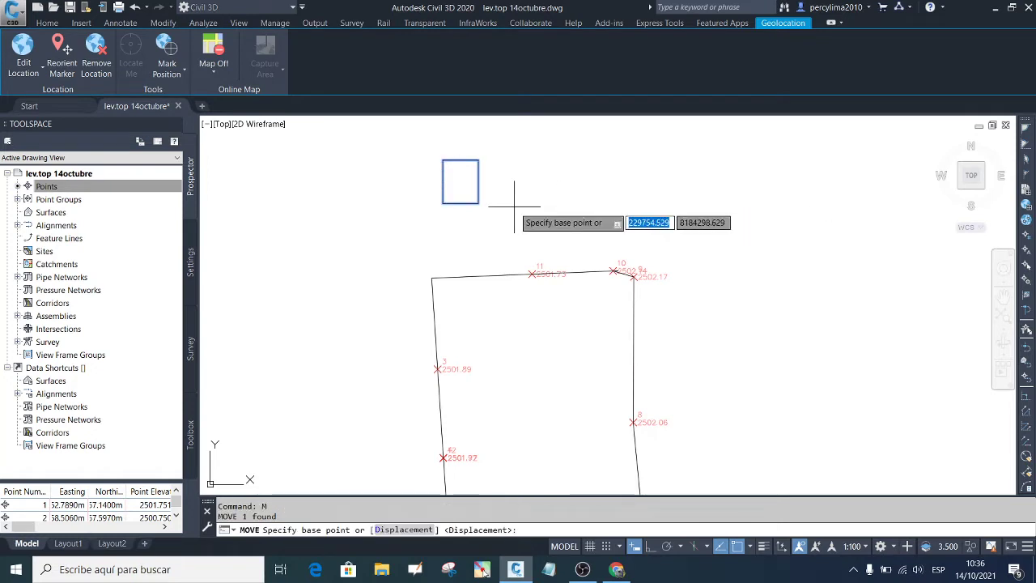
pyautogui.click(486, 193)
pyautogui.scroll(4, 530, 332)
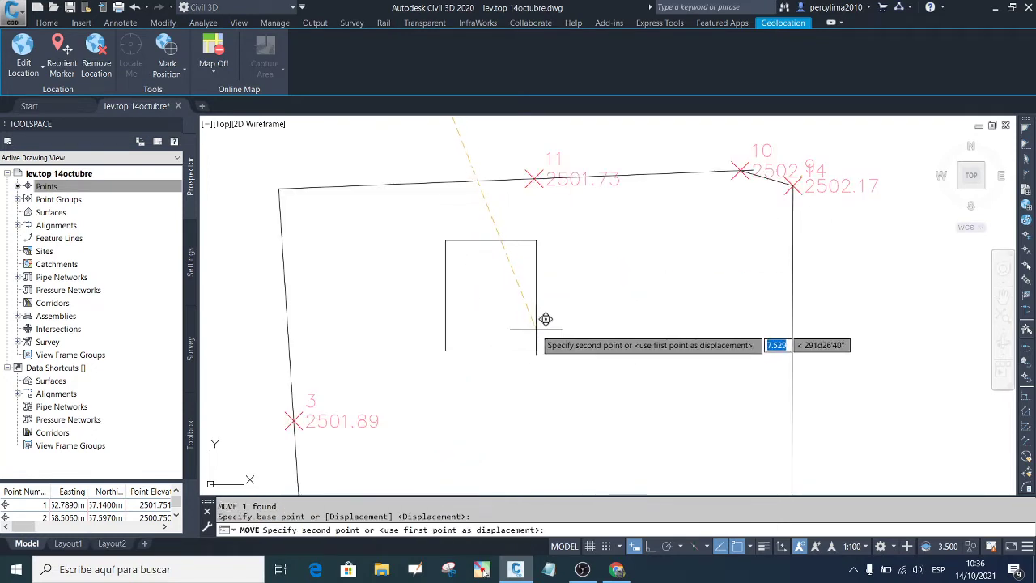
pyautogui.click(553, 318)
pyautogui.scroll(-5, 544, 287)
pyautogui.press('Escape')
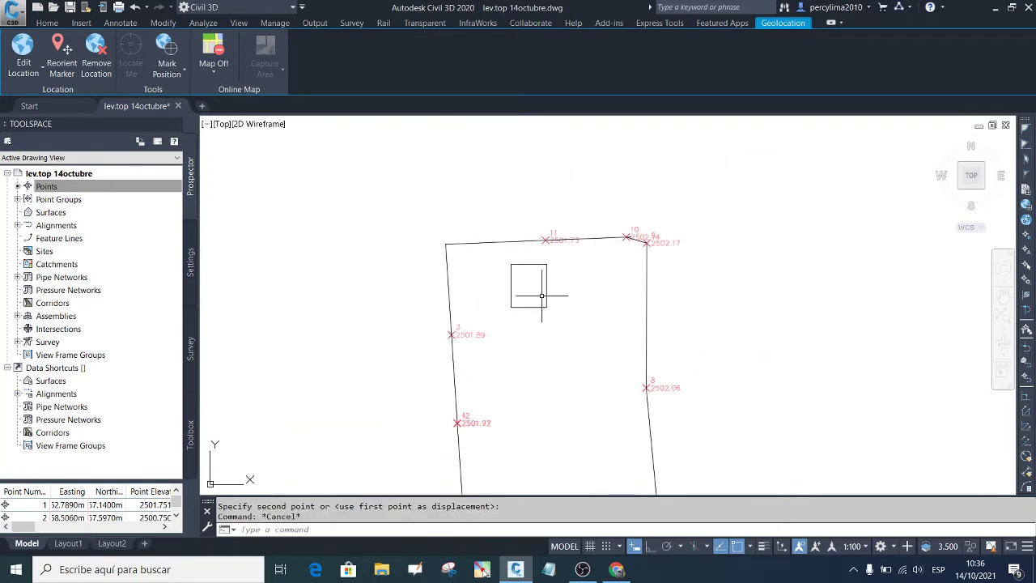
# Step: Rotate the rectangle clockwise freehand about its southwest corner so it sits tilted against the lot's edges
pyautogui.scroll(3, 537, 300)
pyautogui.click(580, 316)
pyautogui.click(547, 290)
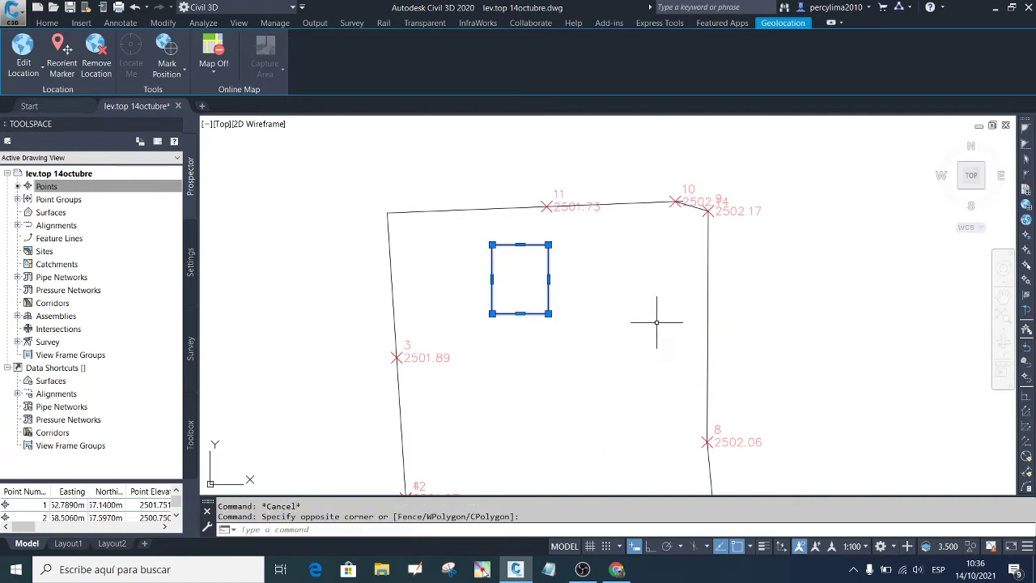
pyautogui.write('ro')
pyautogui.press('Return')
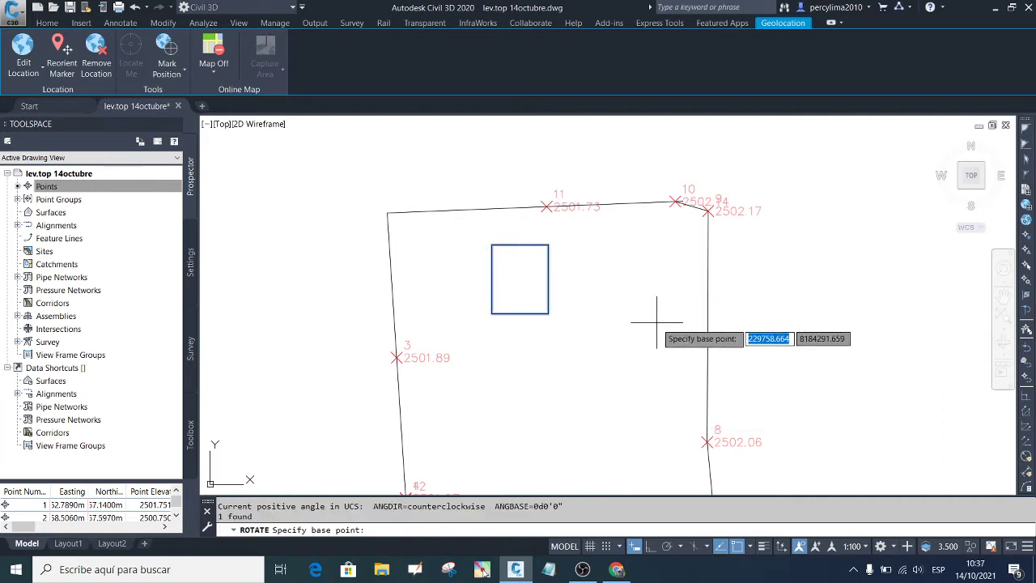
pyautogui.click(492, 314)
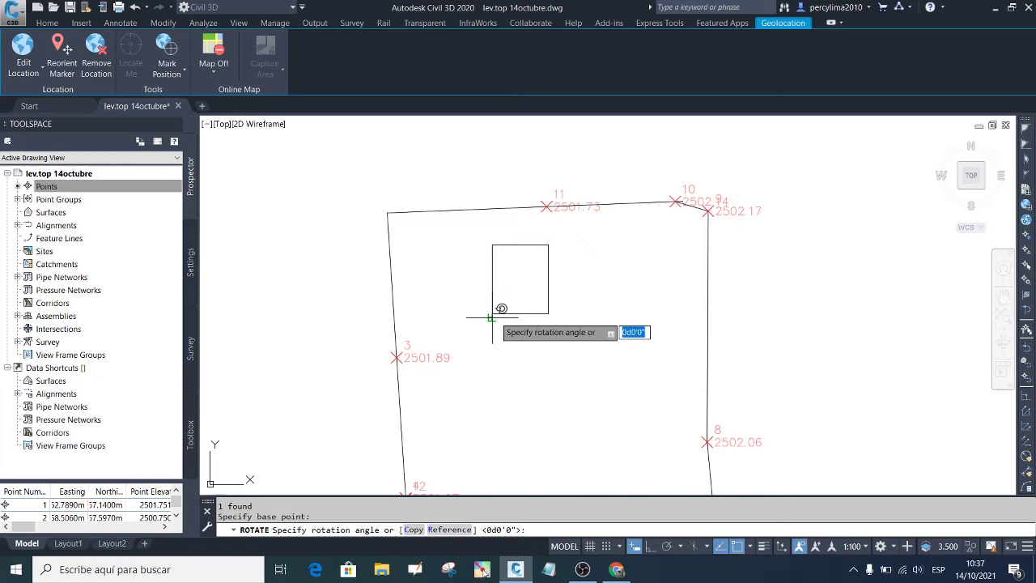
pyautogui.click(543, 335)
pyautogui.scroll(2, 534, 288)
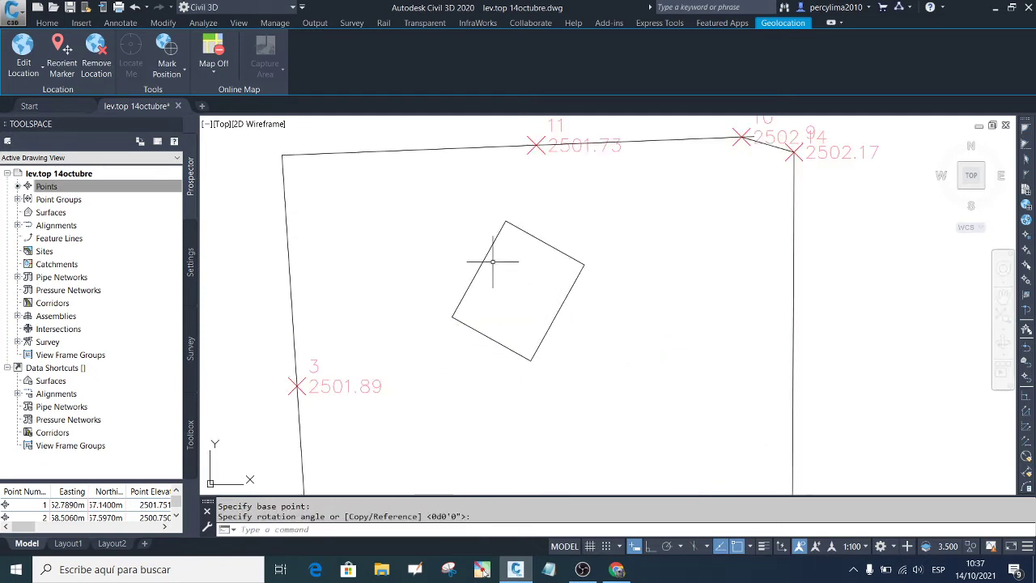
pyautogui.scroll(-2, 488, 259)
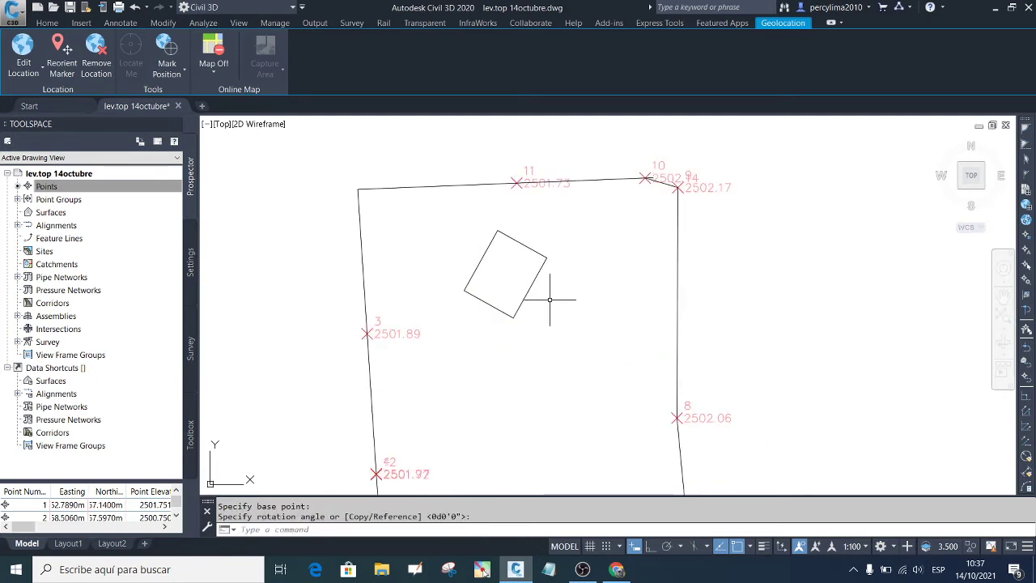
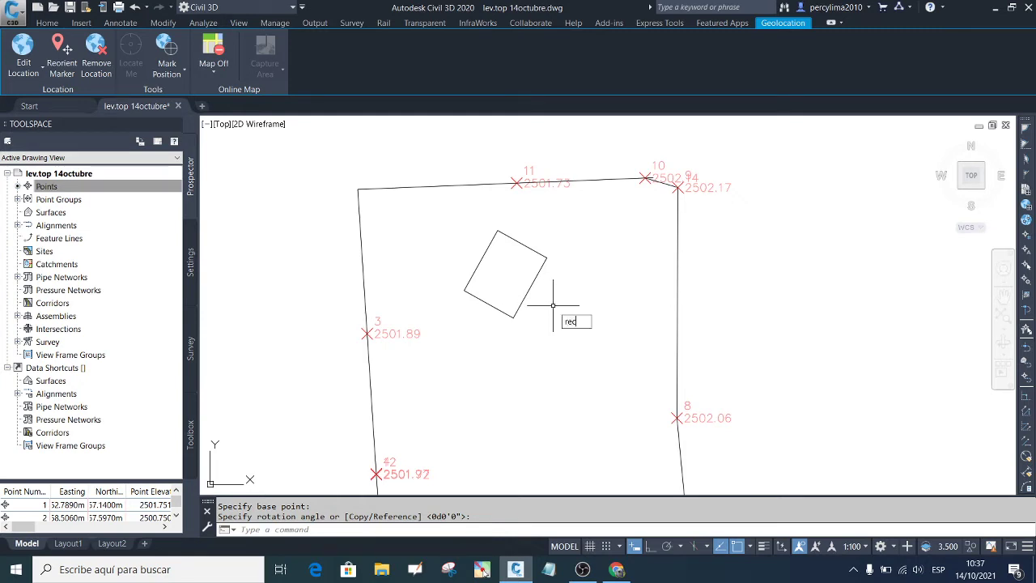
# Step: Draw a 0.5 by 0.5 square outside the lot, just east of its east edge
pyautogui.write('rec')
pyautogui.press('Return')
pyautogui.click(717, 296)
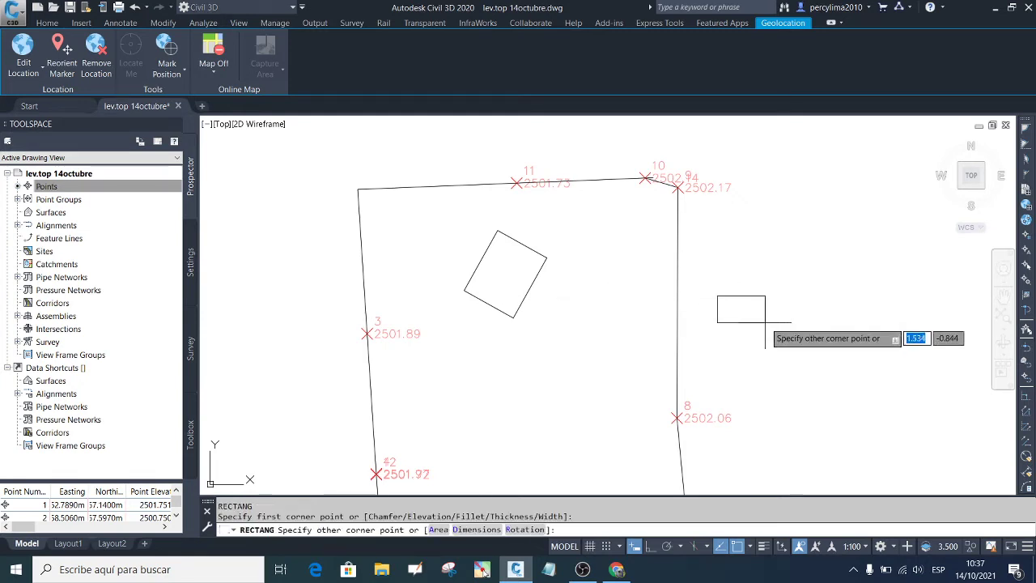
pyautogui.press('BackSpace')
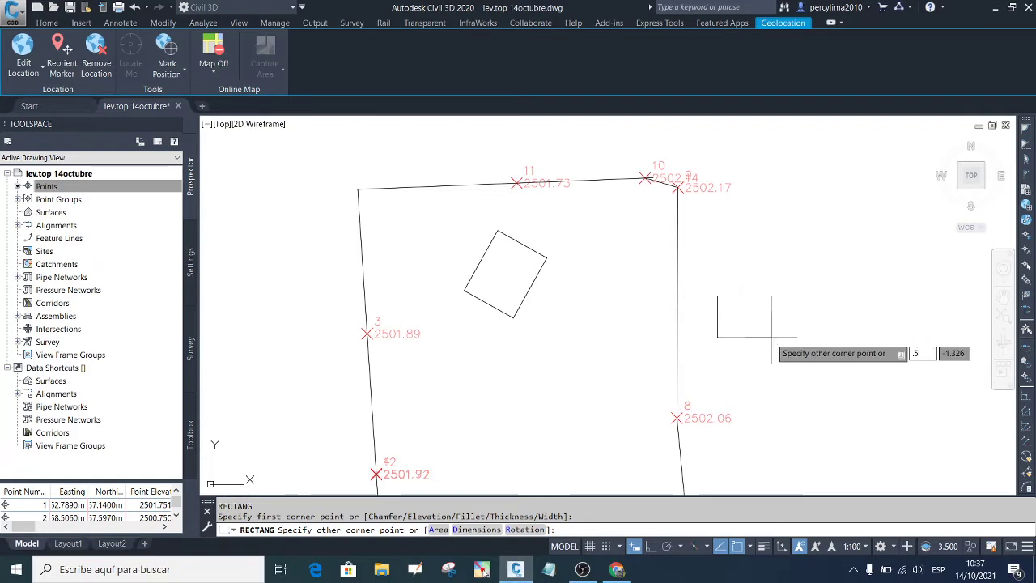
pyautogui.write('-5')
pyautogui.press('Tab')
pyautogui.press('BackSpace')
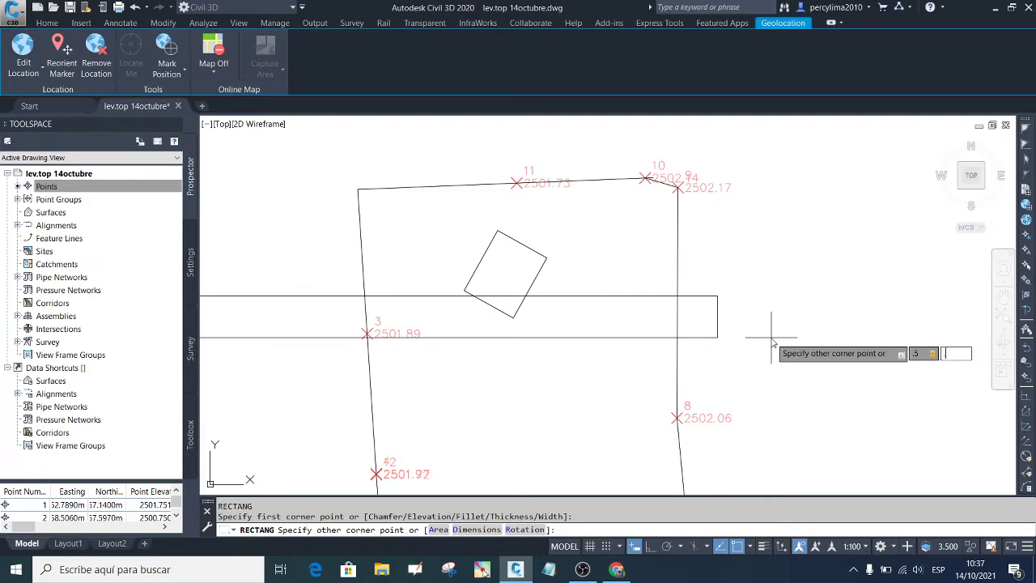
pyautogui.press('Return')
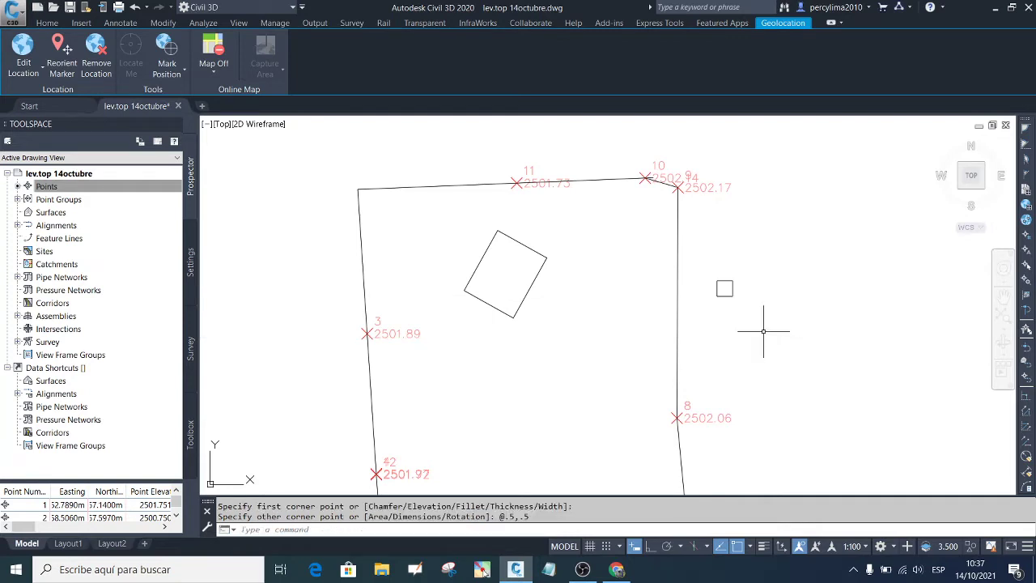
# Step: Move the 0.5 square inside the lot, just south of the tilted rectangle's lowest corner
pyautogui.scroll(2, 746, 304)
pyautogui.scroll(-2, 743, 306)
pyautogui.click(739, 307)
pyautogui.click(730, 292)
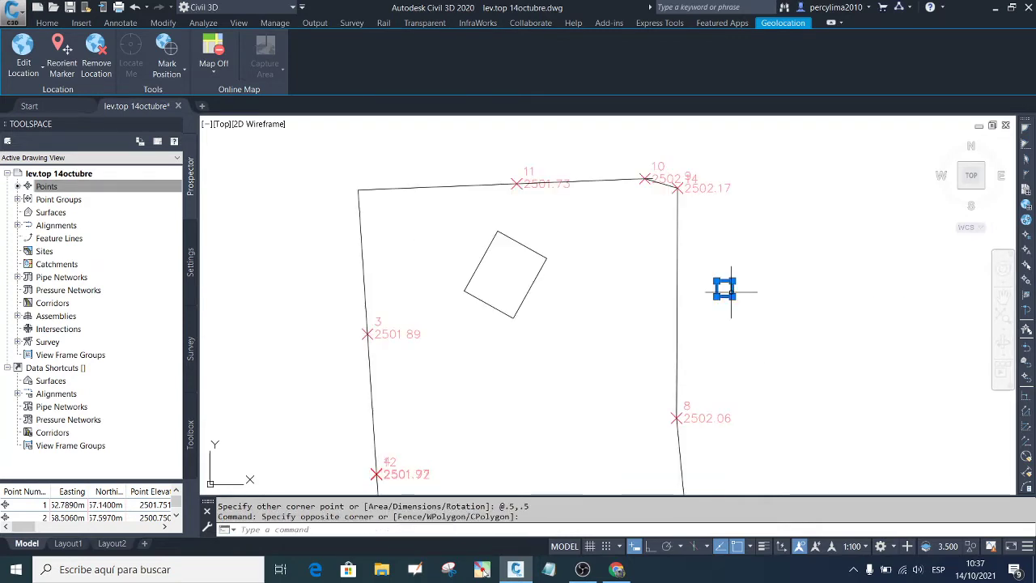
pyautogui.write('m')
pyautogui.press('Return')
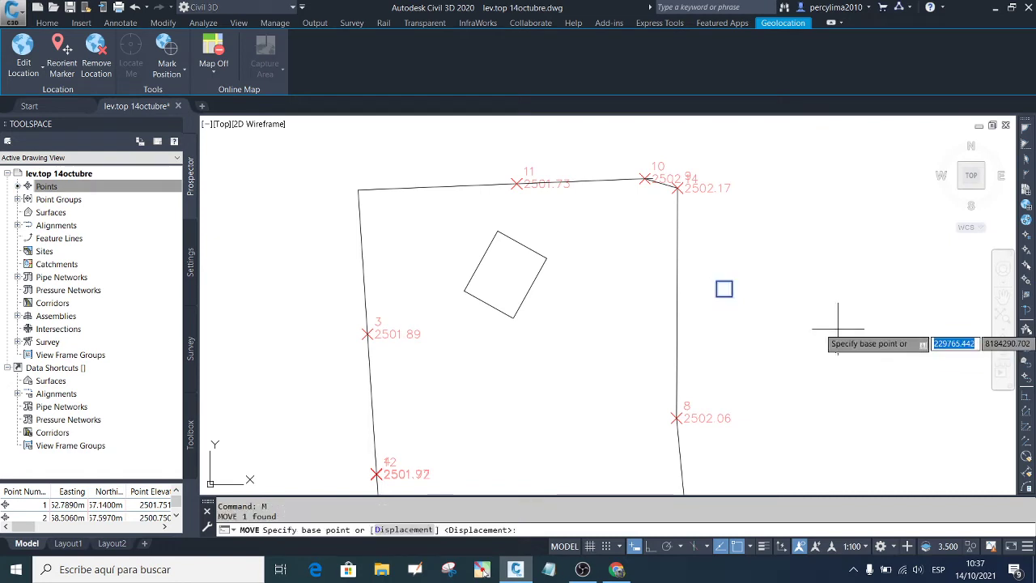
pyautogui.click(819, 310)
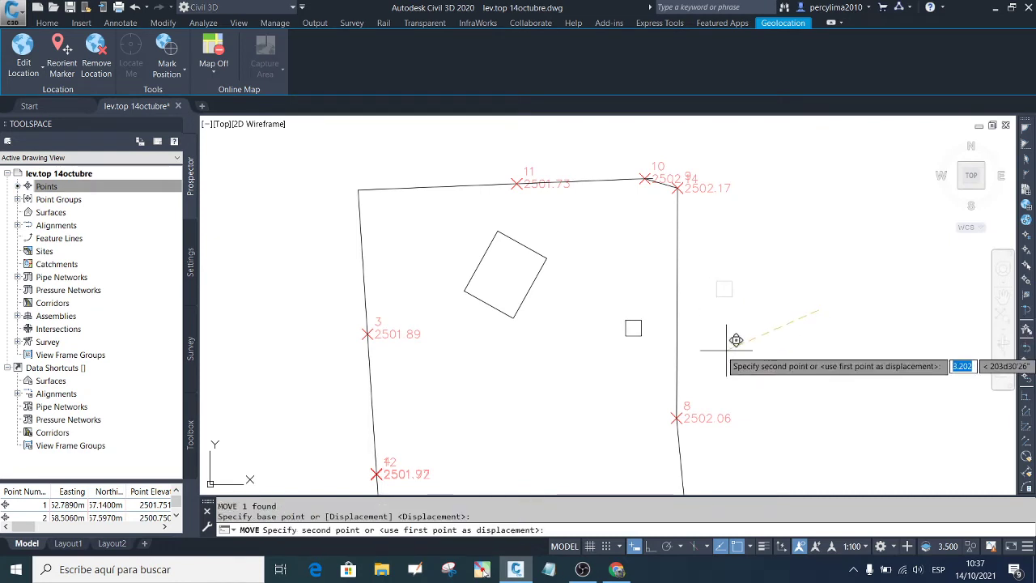
pyautogui.click(617, 354)
pyautogui.scroll(-2, 534, 327)
pyautogui.scroll(4, 522, 324)
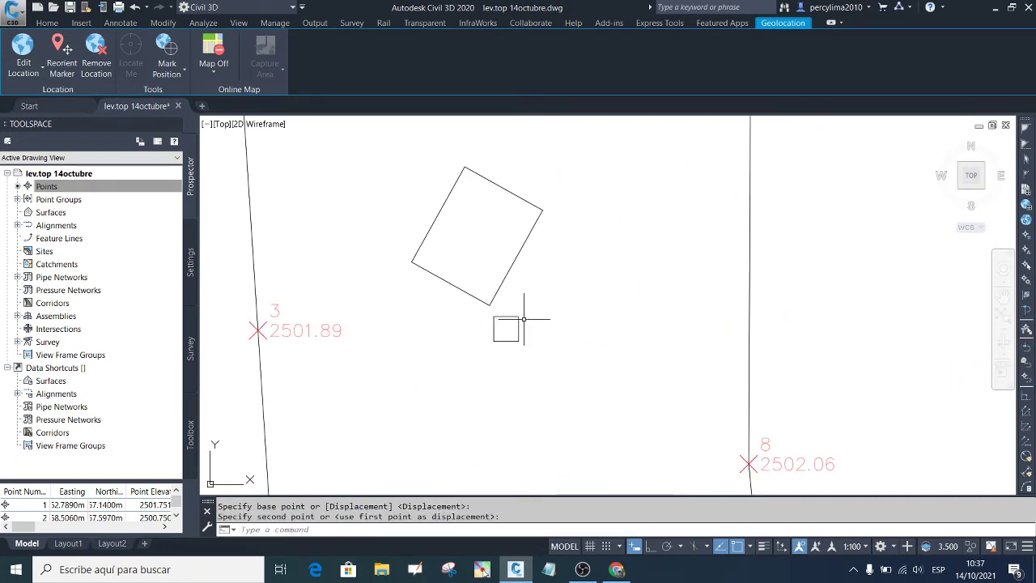
pyautogui.click(532, 358)
pyautogui.click(498, 317)
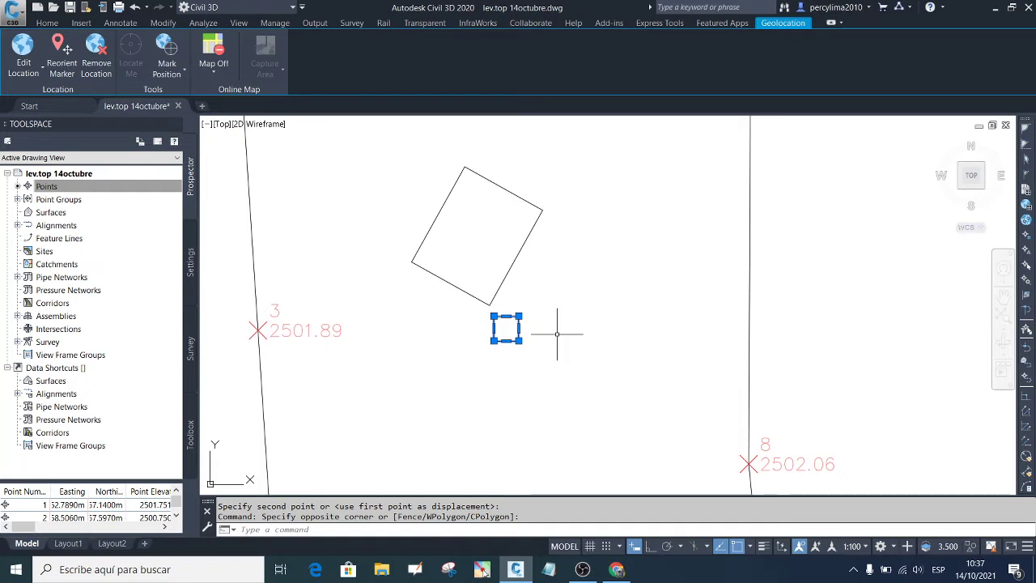
pyautogui.press('Escape')
pyautogui.click(539, 257)
pyautogui.click(511, 252)
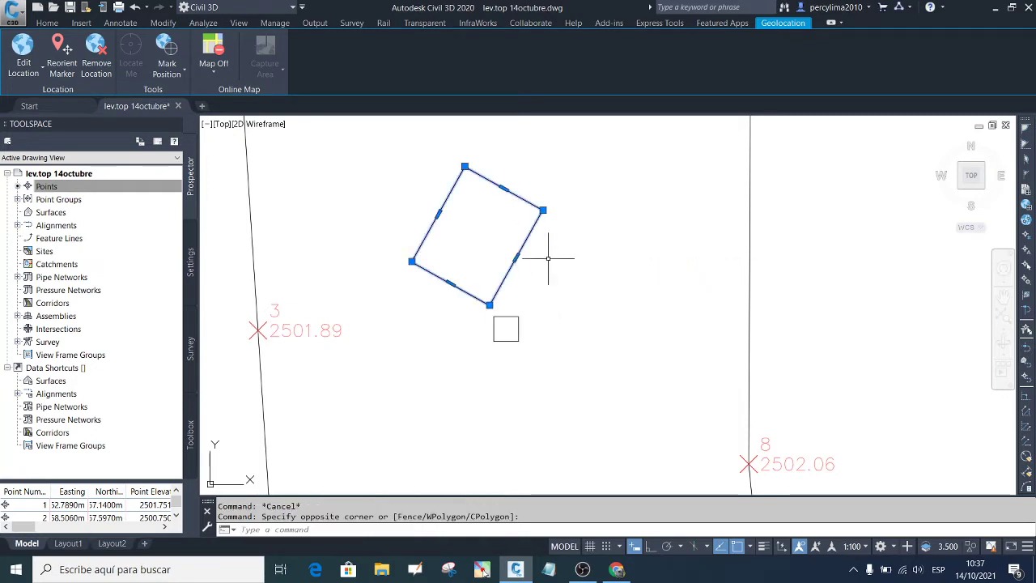
pyautogui.press('Escape')
# Step: Explode the tilted rectangle into separate lines
pyautogui.click(568, 247)
pyautogui.click(477, 191)
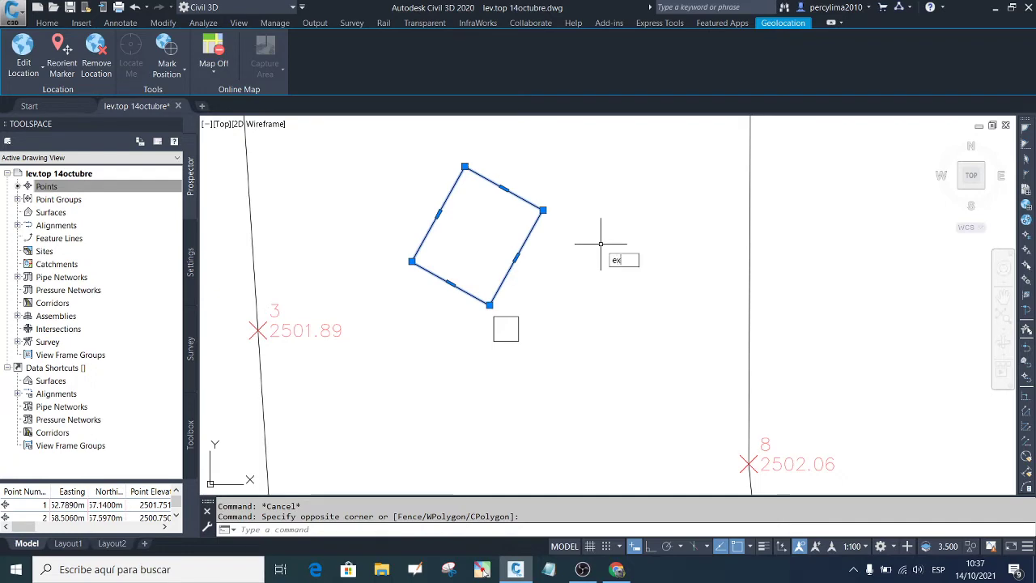
pyautogui.write('p')
pyautogui.press('Return')
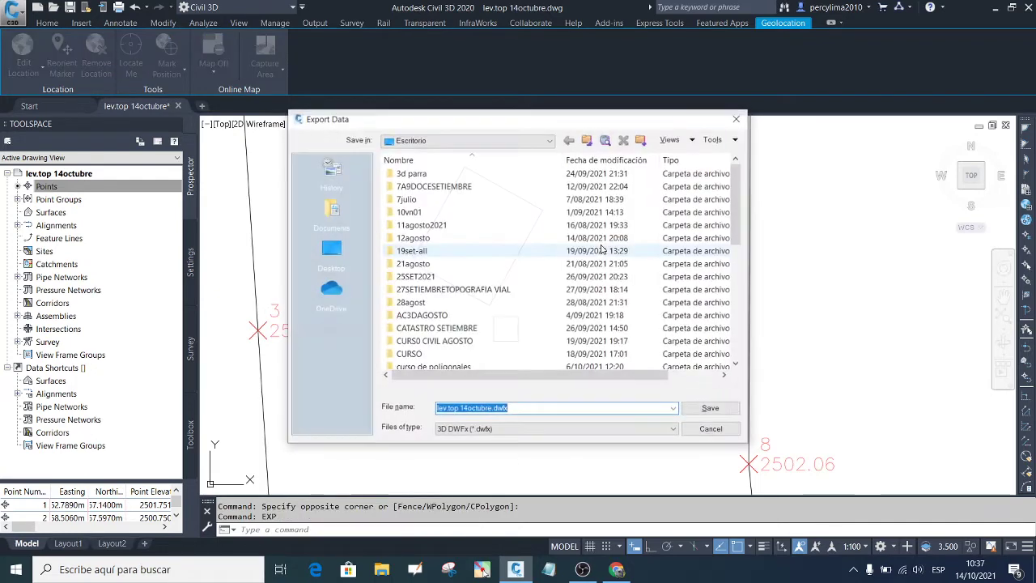
pyautogui.click(523, 241)
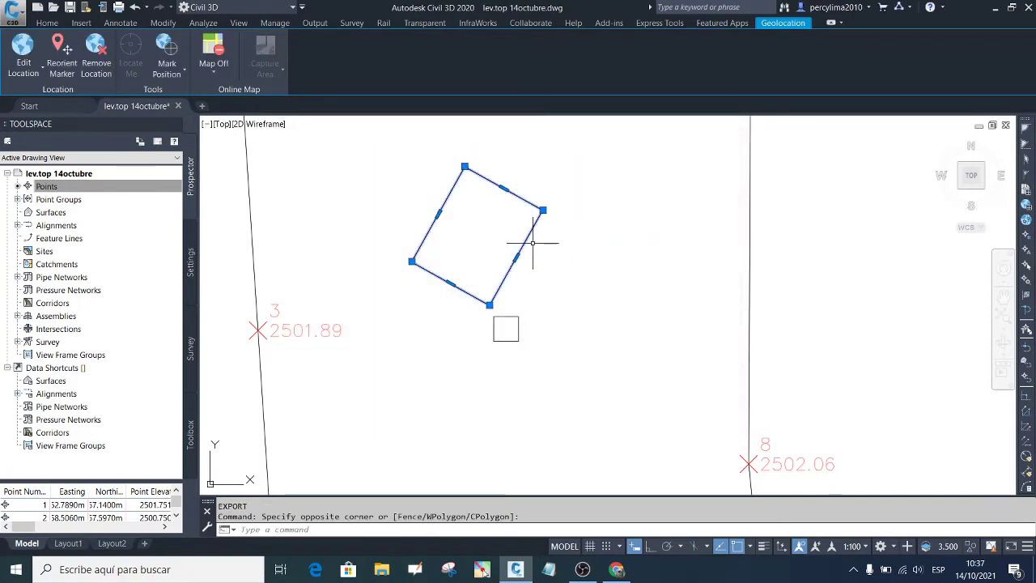
pyautogui.write('explo')
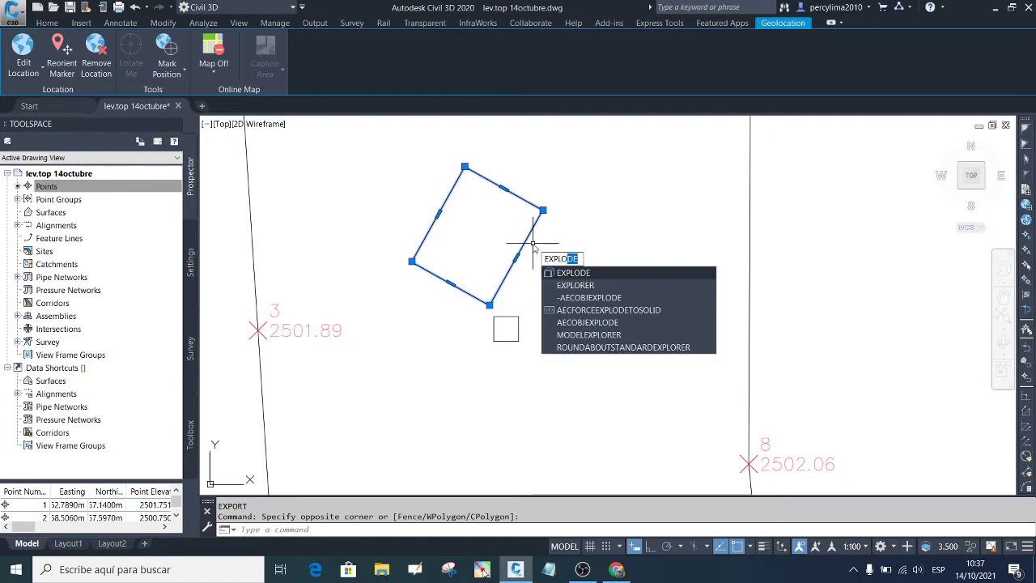
pyautogui.press('Return')
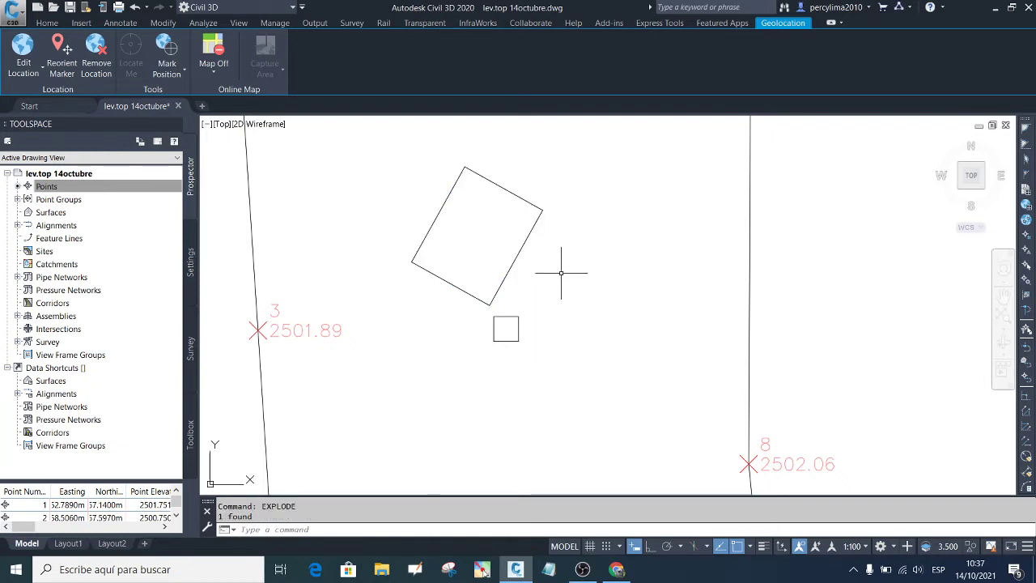
# Step: Offset the tilted rectangle's southeast side outward by a distance of 1
pyautogui.click(517, 252)
pyautogui.write('o')
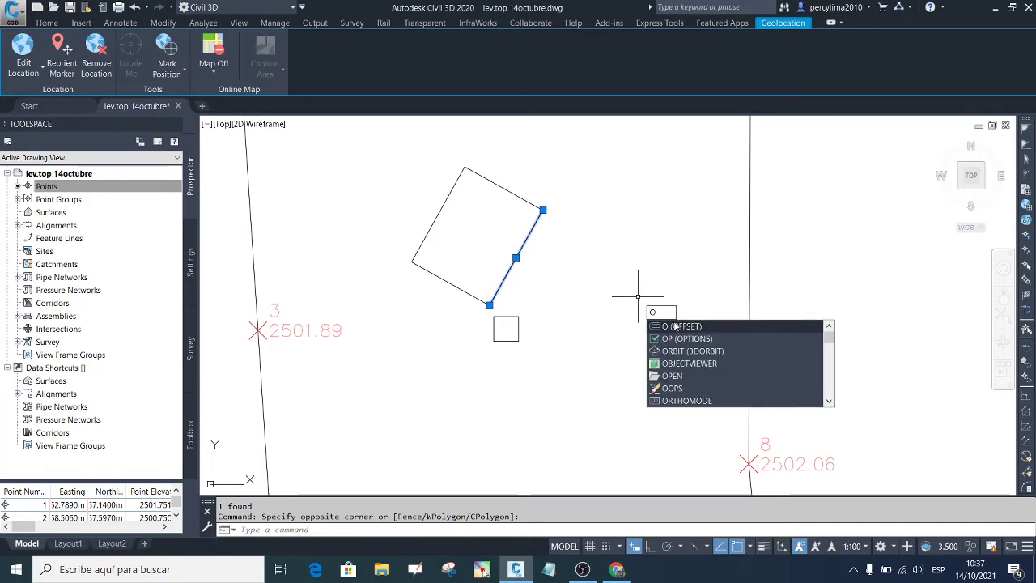
pyautogui.click(675, 326)
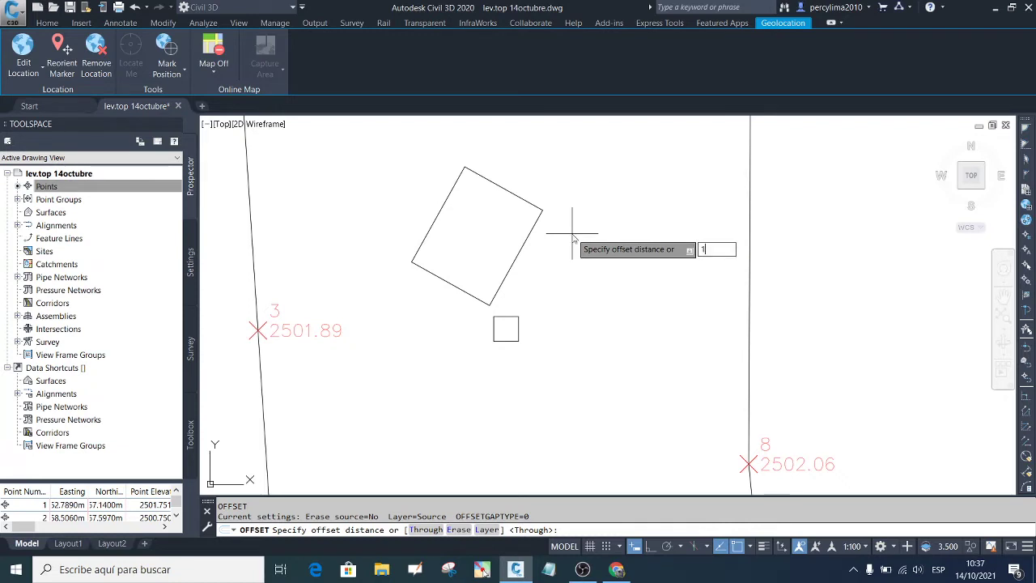
pyautogui.write('1')
pyautogui.press('Return')
pyautogui.click(572, 234)
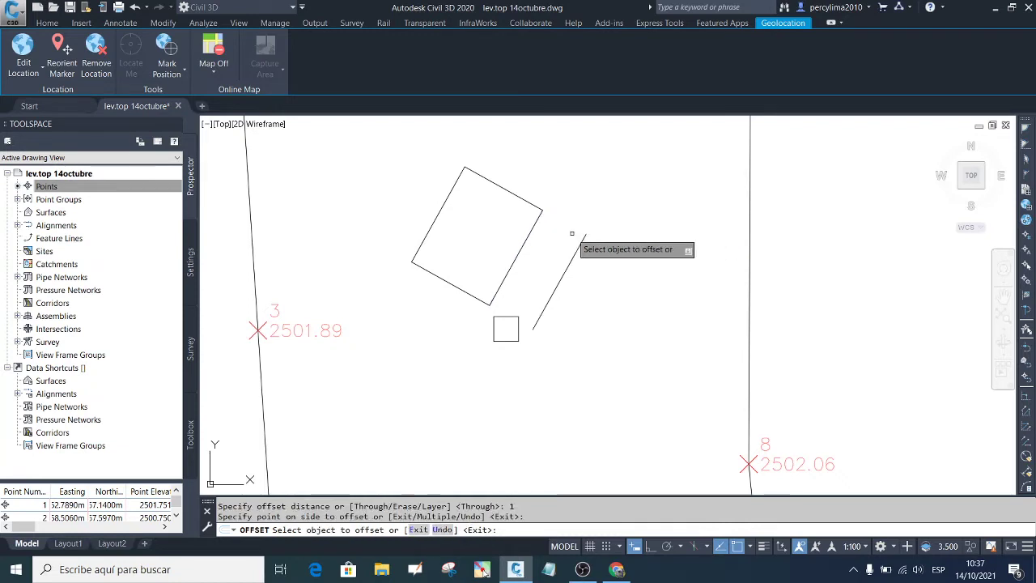
pyautogui.press('Escape')
# Step: Place one copy of the small square to its southwest, below the tilted rectangle
pyautogui.click(479, 313)
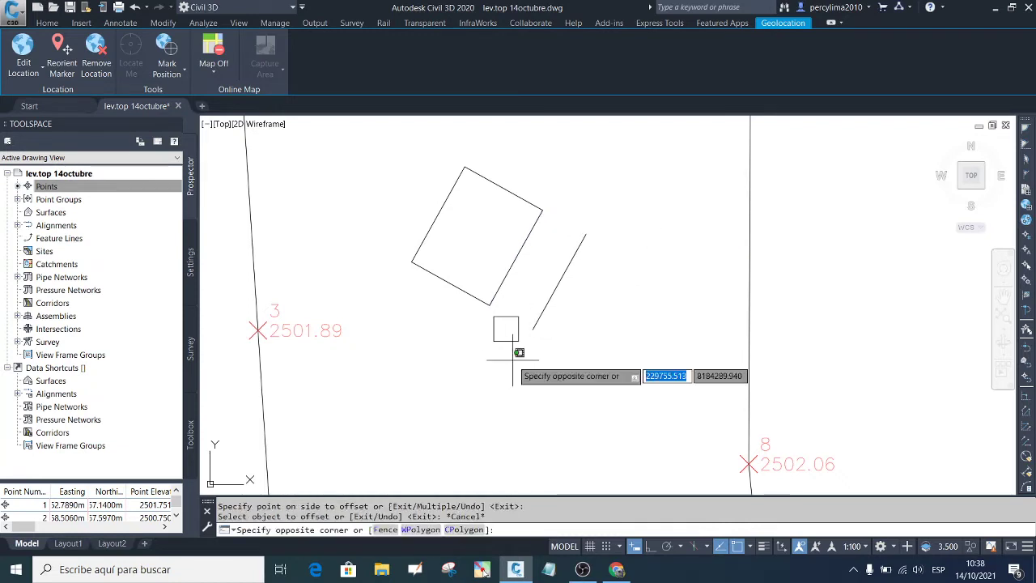
pyautogui.click(533, 353)
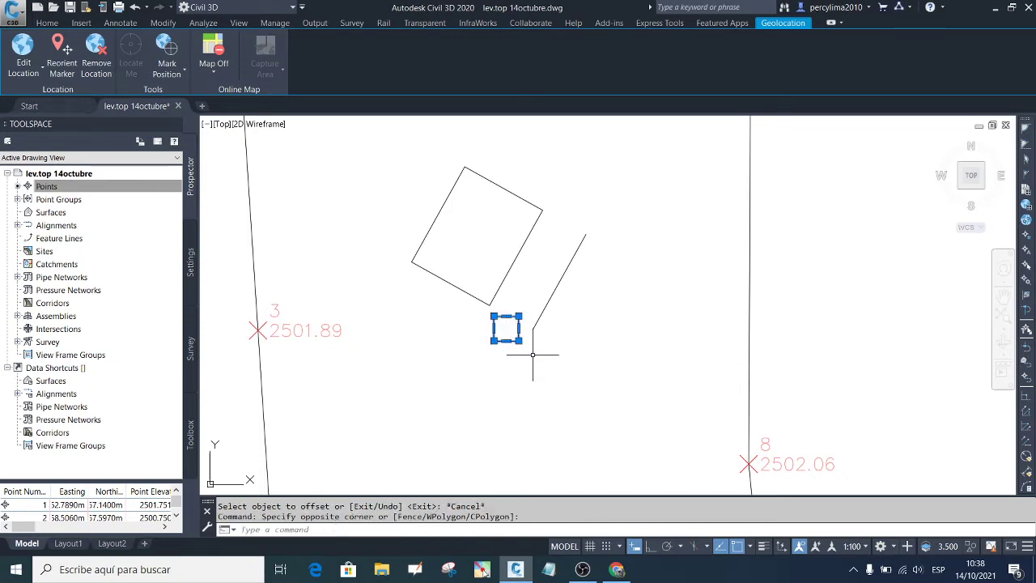
pyautogui.write('co')
pyautogui.press('Return')
pyautogui.scroll(2, 534, 356)
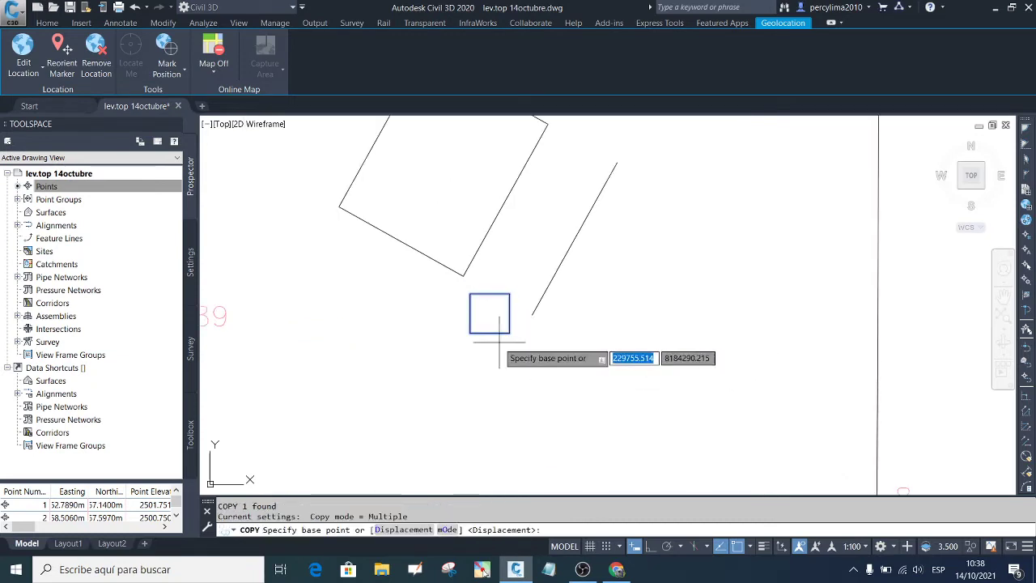
pyautogui.click(493, 338)
pyautogui.click(389, 400)
pyautogui.press('Escape')
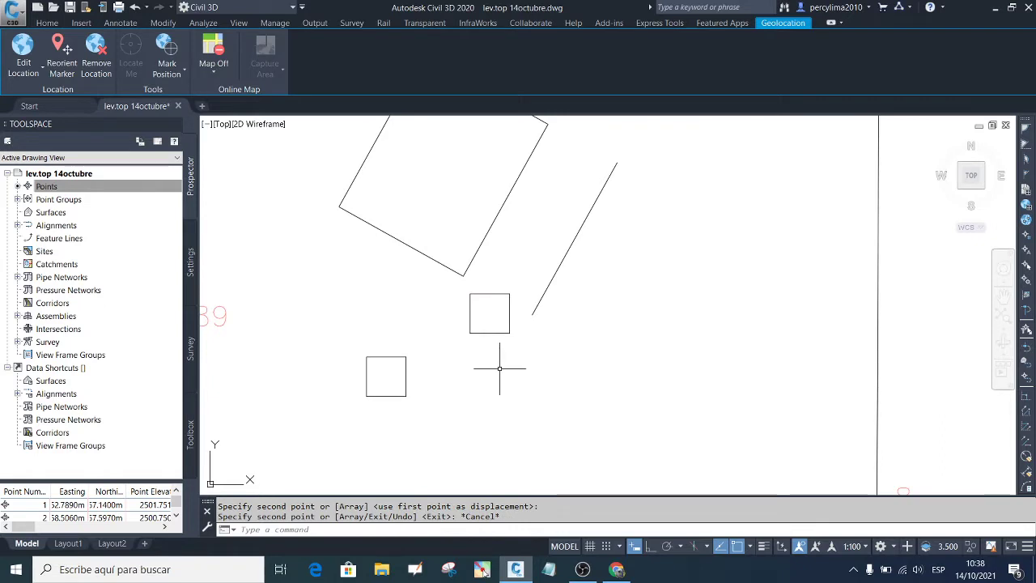
# Step: Align the small square nearest the tilted rectangle to the offset line, matching its southeast corner to the line's lower end, without scaling
pyautogui.scroll(-2, 493, 364)
pyautogui.click(476, 317)
pyautogui.click(538, 389)
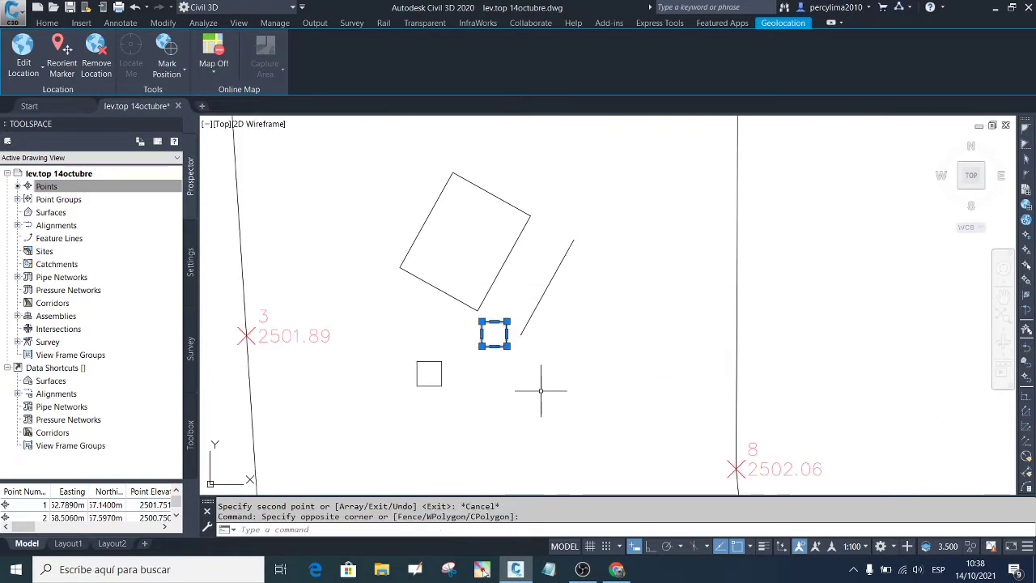
pyautogui.press('Return')
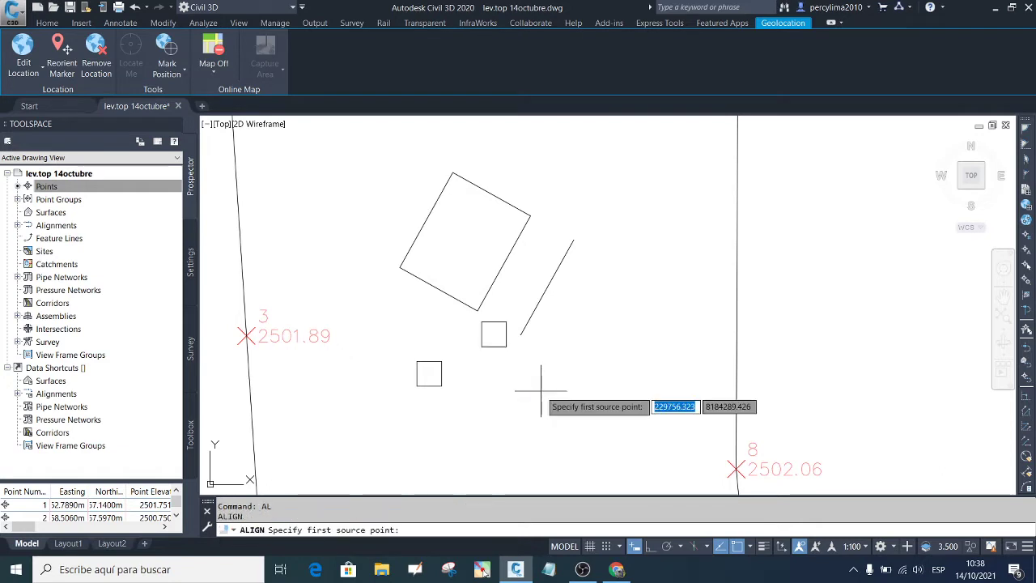
pyautogui.scroll(4, 530, 349)
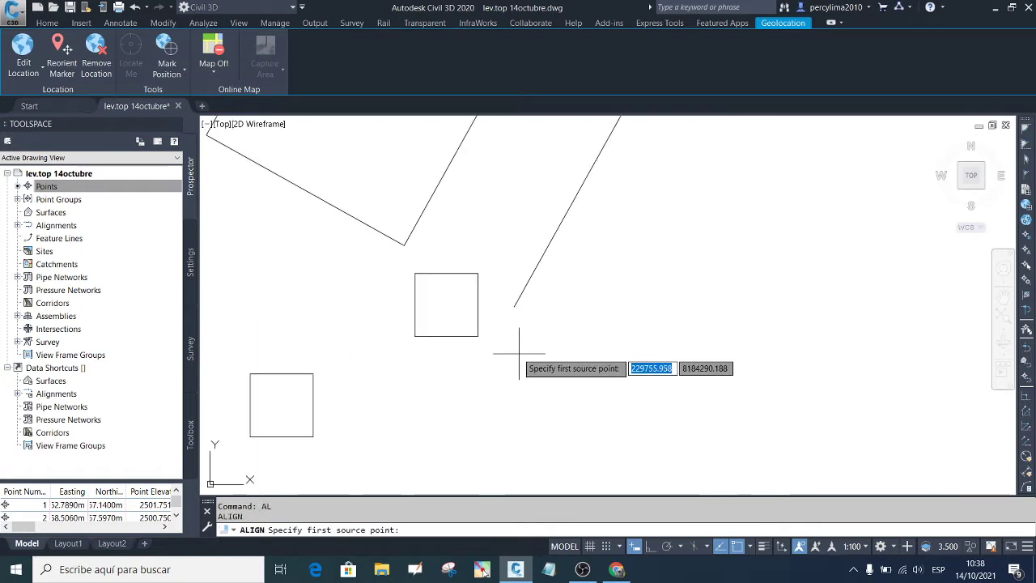
pyautogui.click(478, 335)
pyautogui.click(514, 306)
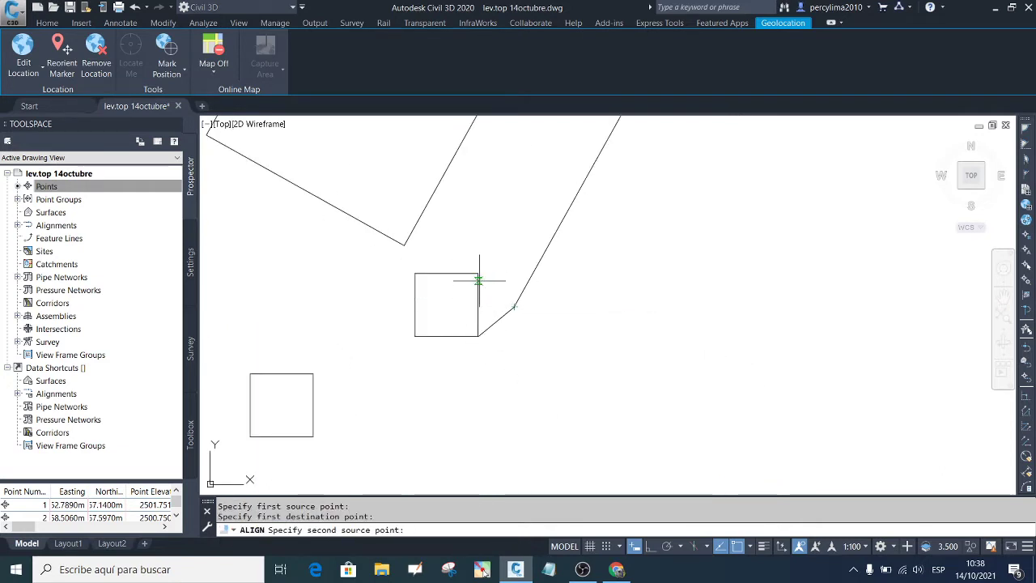
pyautogui.click(478, 273)
pyautogui.click(554, 234)
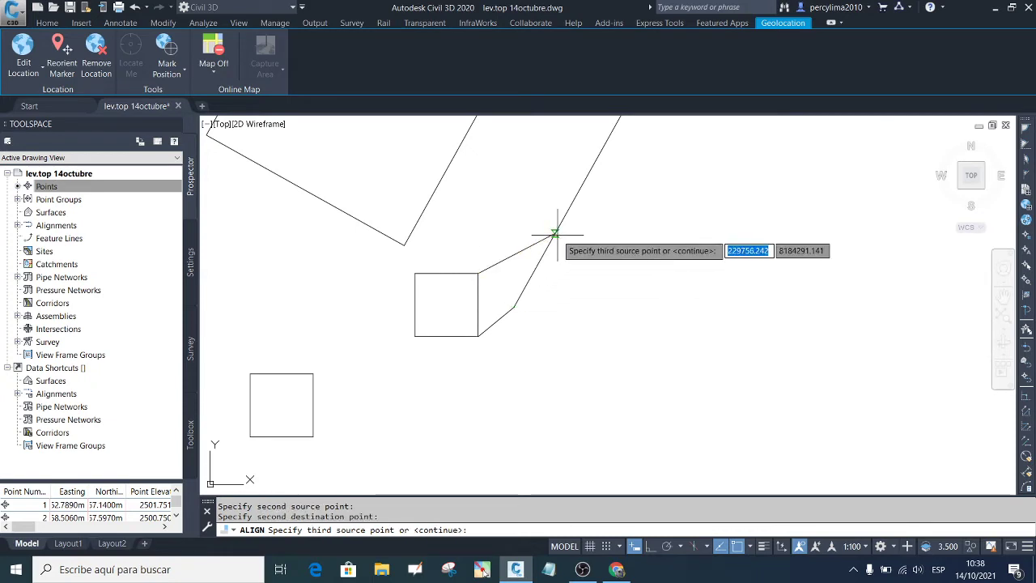
pyautogui.press('Return')
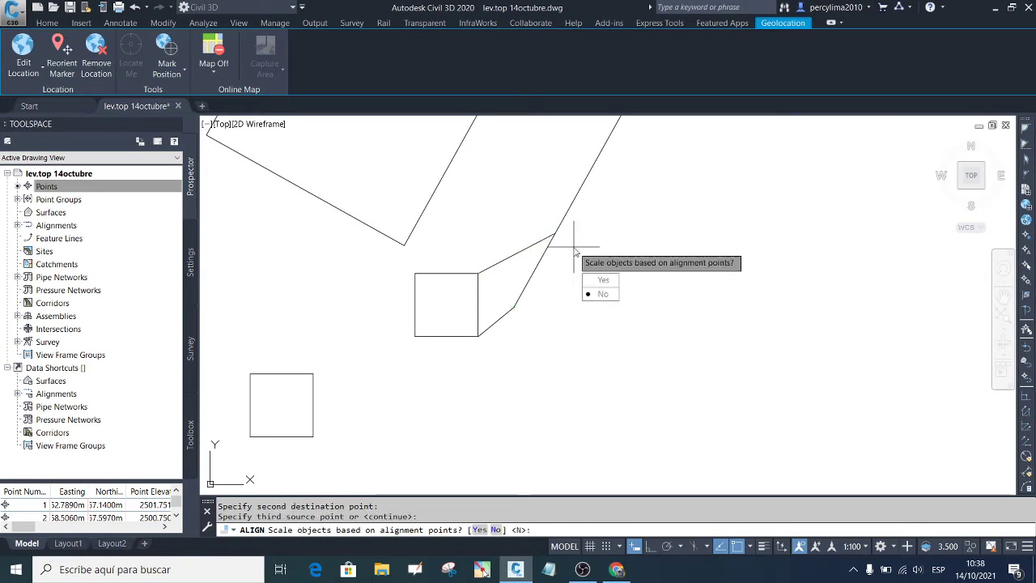
pyautogui.press('Return')
pyautogui.scroll(-4, 509, 280)
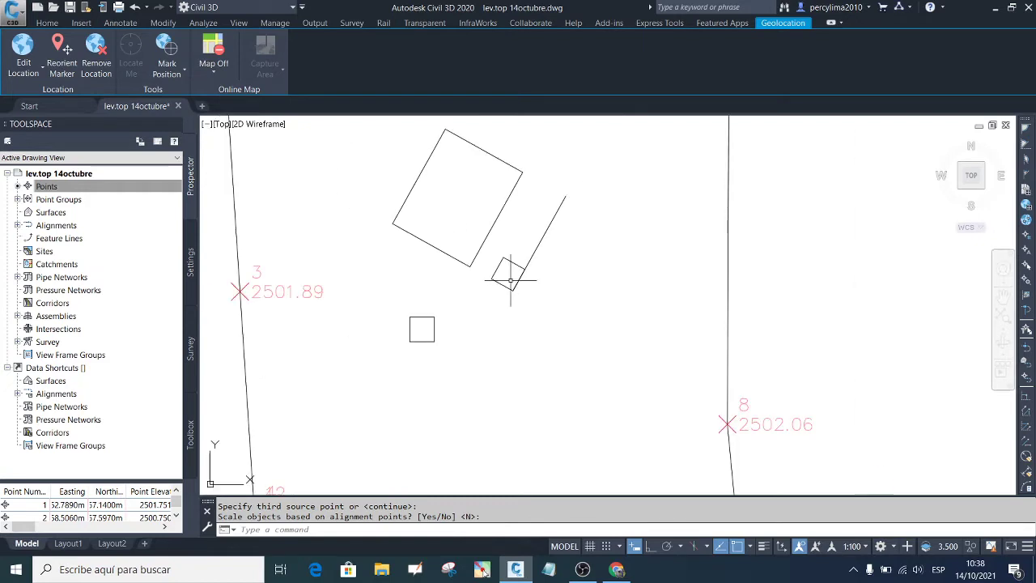
# Step: Copy the aligned square to the offset line's upper end, using its east corner as the base point
pyautogui.click(447, 343)
pyautogui.click(502, 268)
pyautogui.click(497, 267)
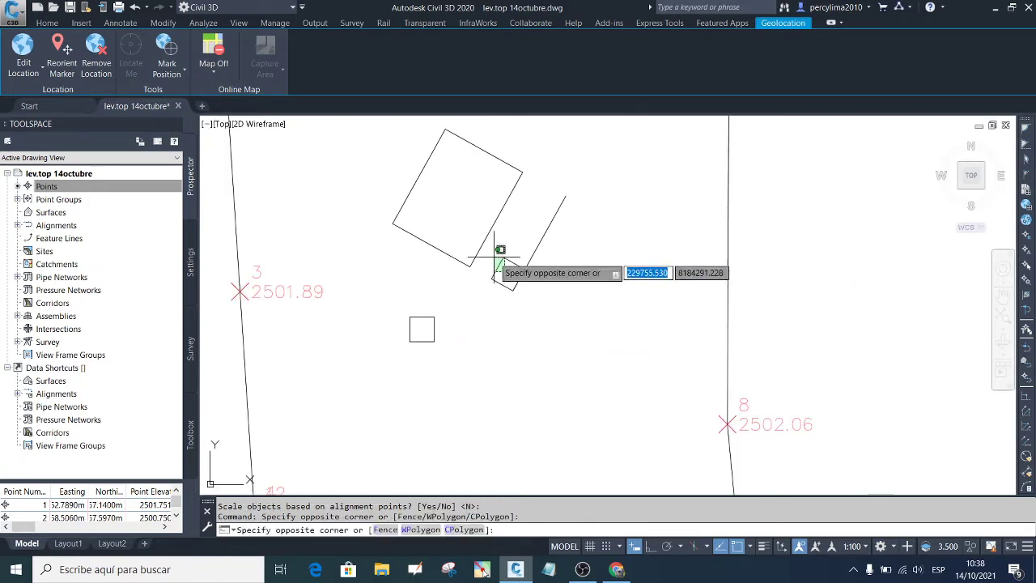
pyautogui.click(417, 356)
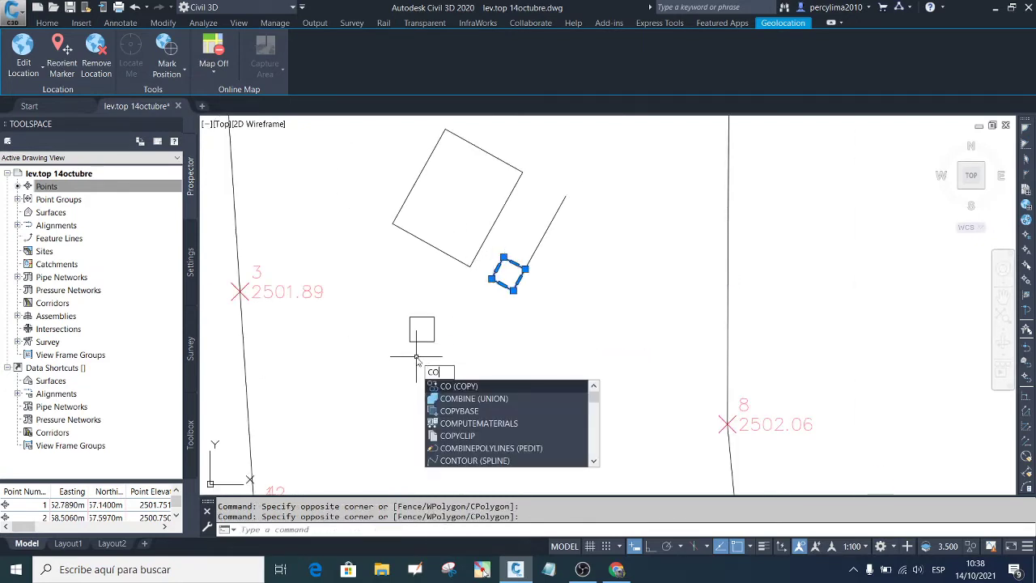
pyautogui.press('Return')
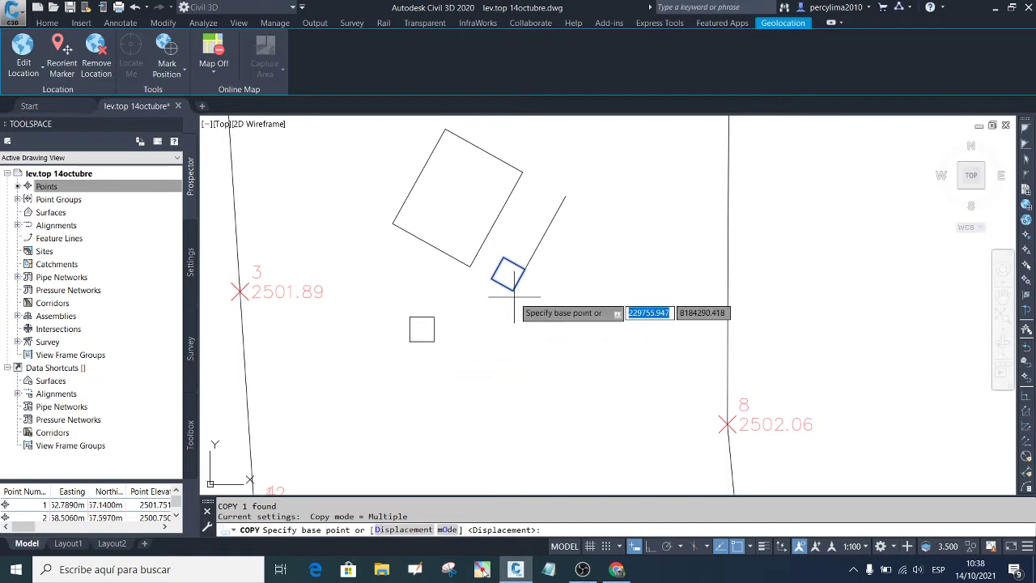
pyautogui.click(525, 269)
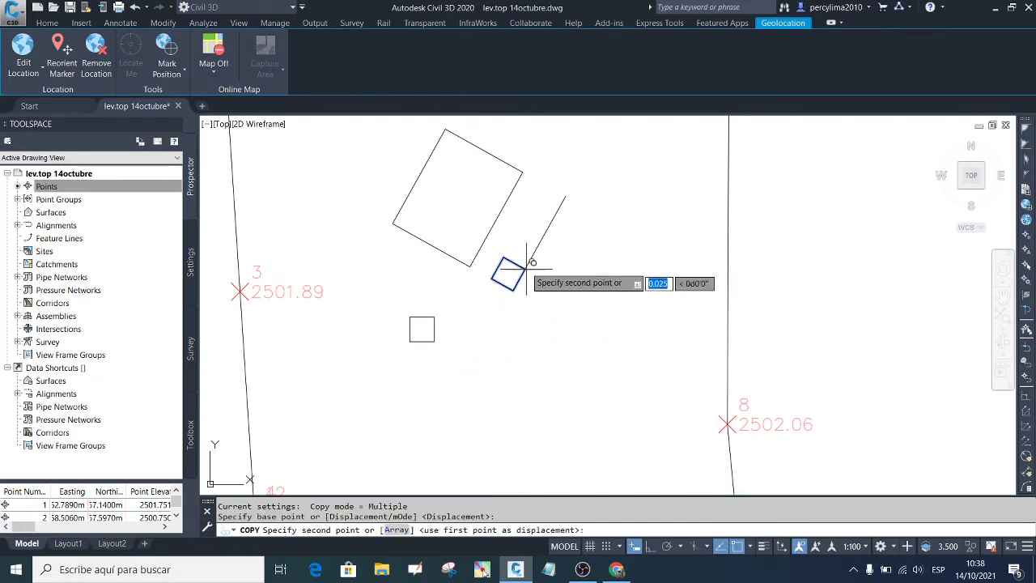
pyautogui.click(568, 195)
pyautogui.press('Escape')
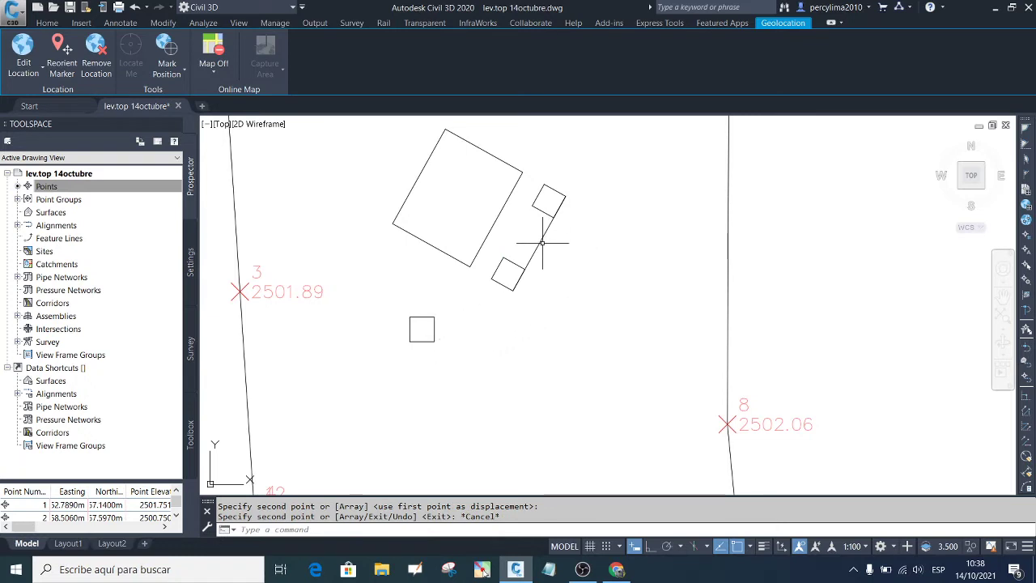
# Step: Delete the offset line and the unrotated small square southwest of the aligned squares
pyautogui.click(545, 246)
pyautogui.click(535, 239)
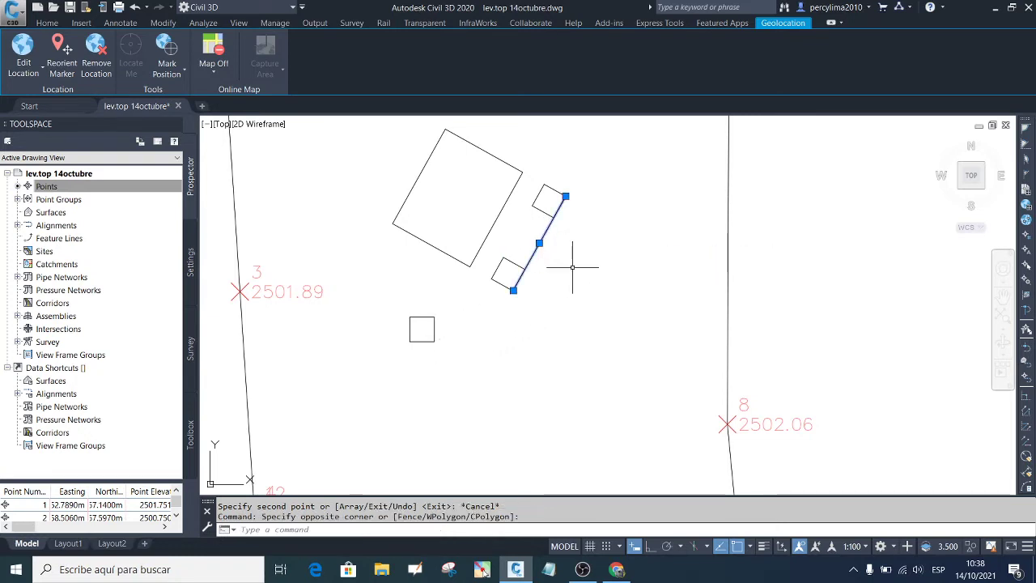
pyautogui.press('Delete')
pyautogui.click(470, 357)
pyautogui.click(403, 302)
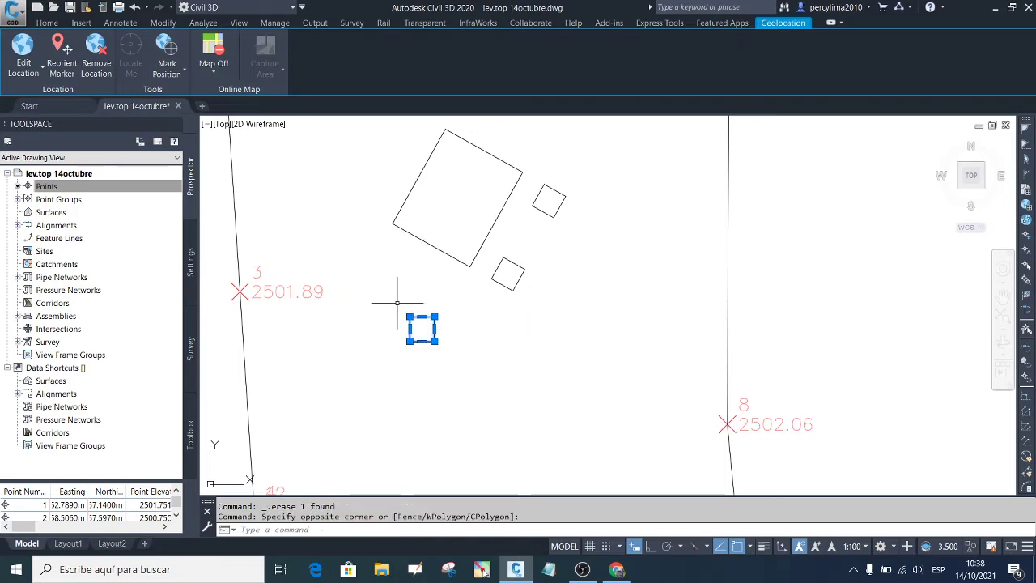
pyautogui.press('Delete')
pyautogui.press('Escape')
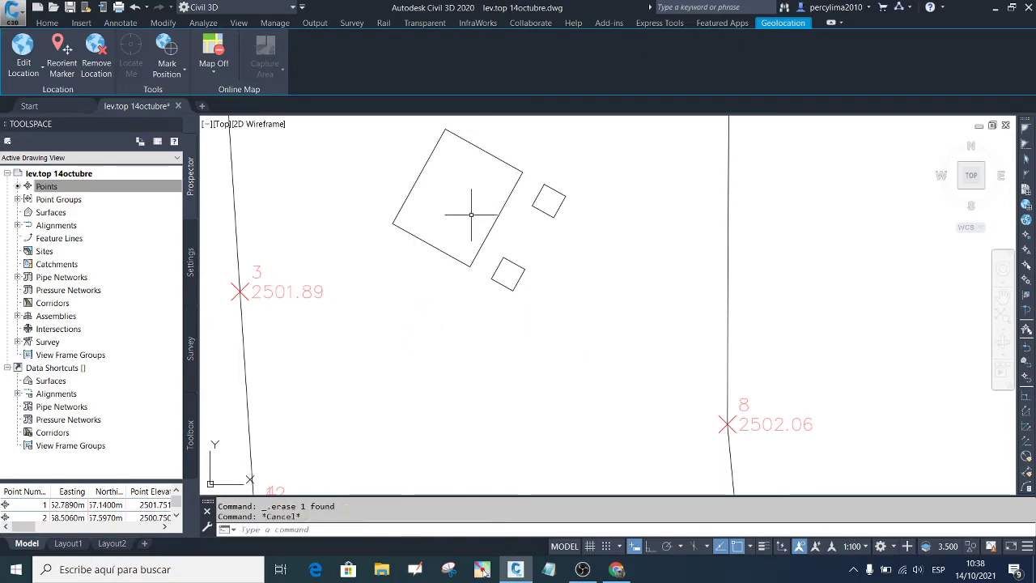
pyautogui.scroll(-2, 459, 176)
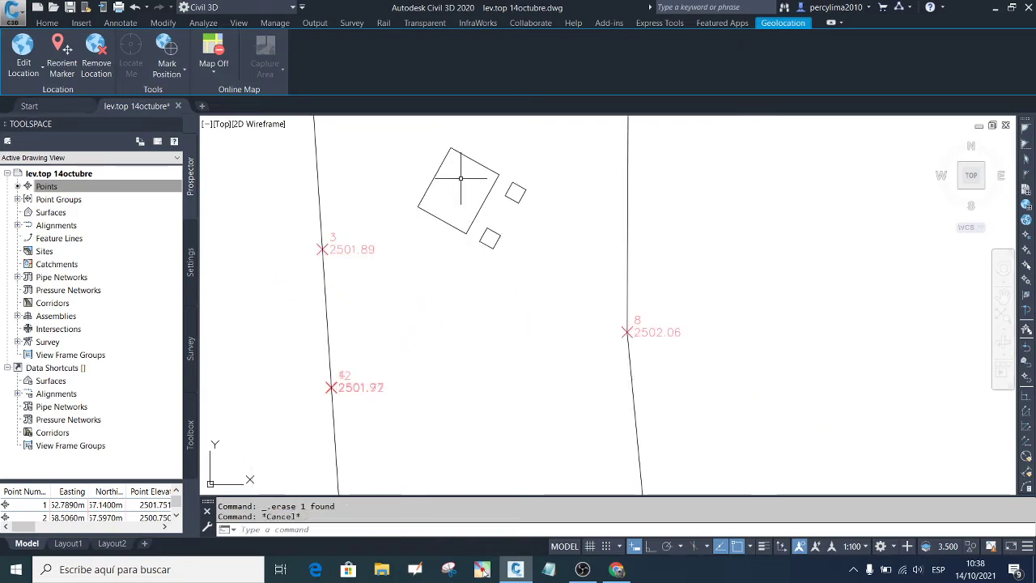
pyautogui.scroll(1, 465, 175)
pyautogui.scroll(-1, 492, 185)
pyautogui.scroll(2, 492, 202)
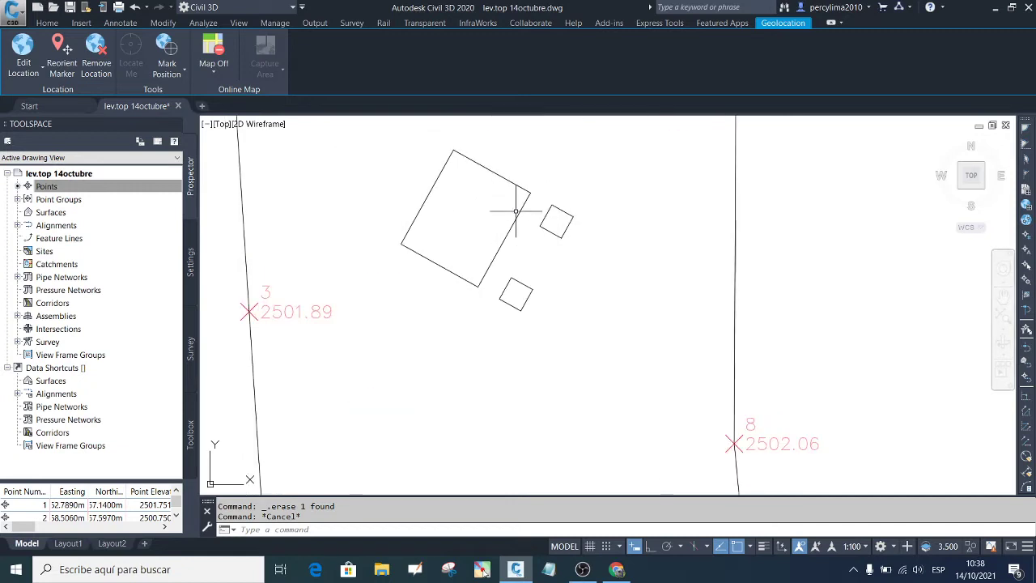
pyautogui.scroll(4, 482, 279)
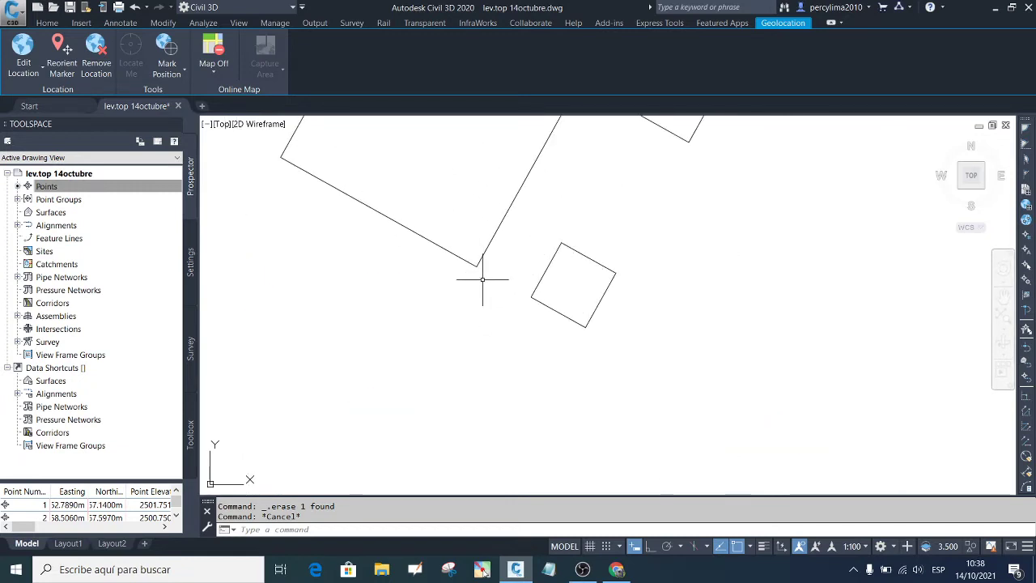
pyautogui.scroll(-2, 515, 288)
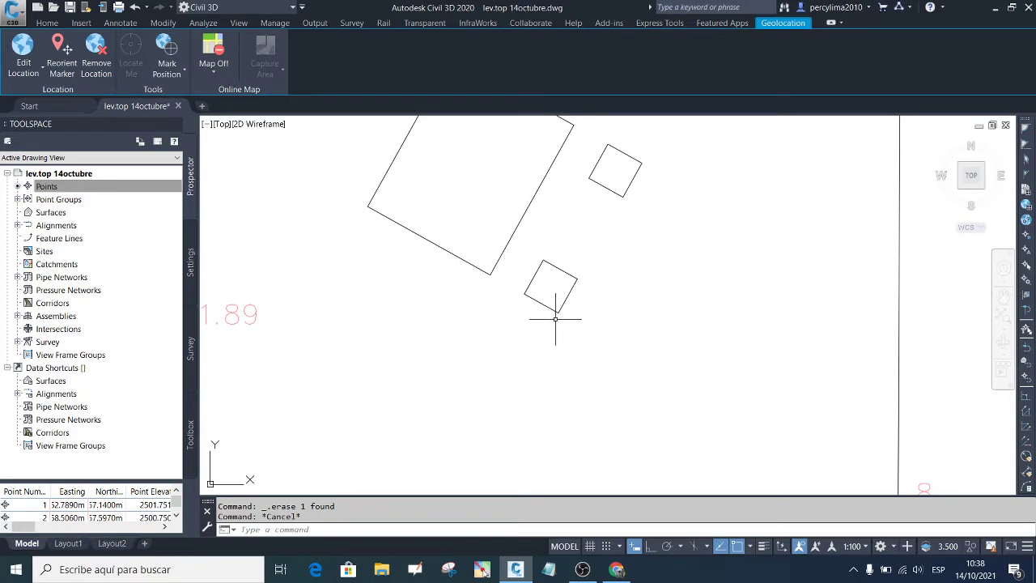
pyautogui.scroll(-4, 557, 307)
pyautogui.scroll(2, 582, 259)
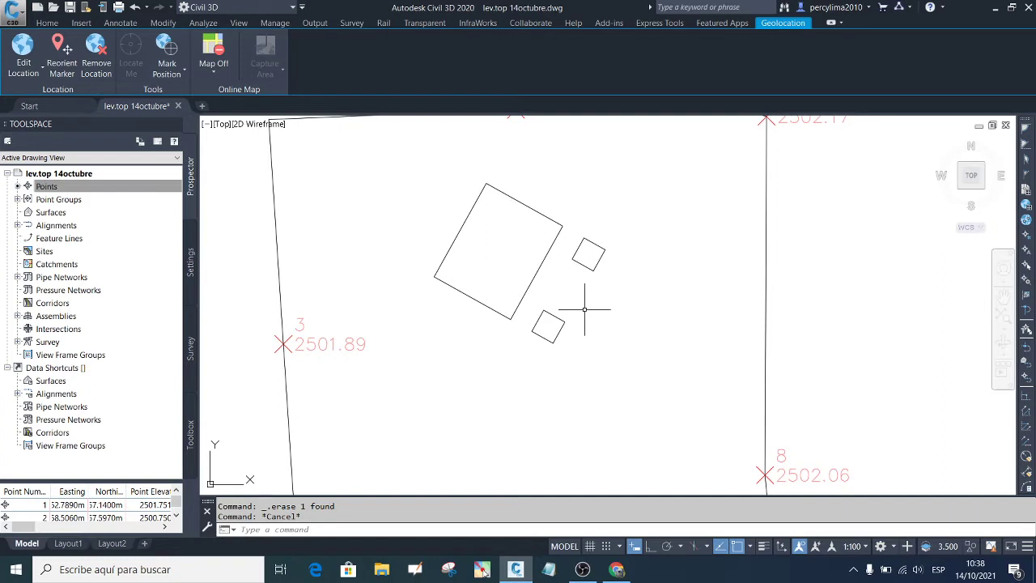
# Step: Draw a line from the midpoint of the tilted rectangle's northwest side through its southeast side's midpoint, extending past the two squares
pyautogui.write('l')
pyautogui.press('Return')
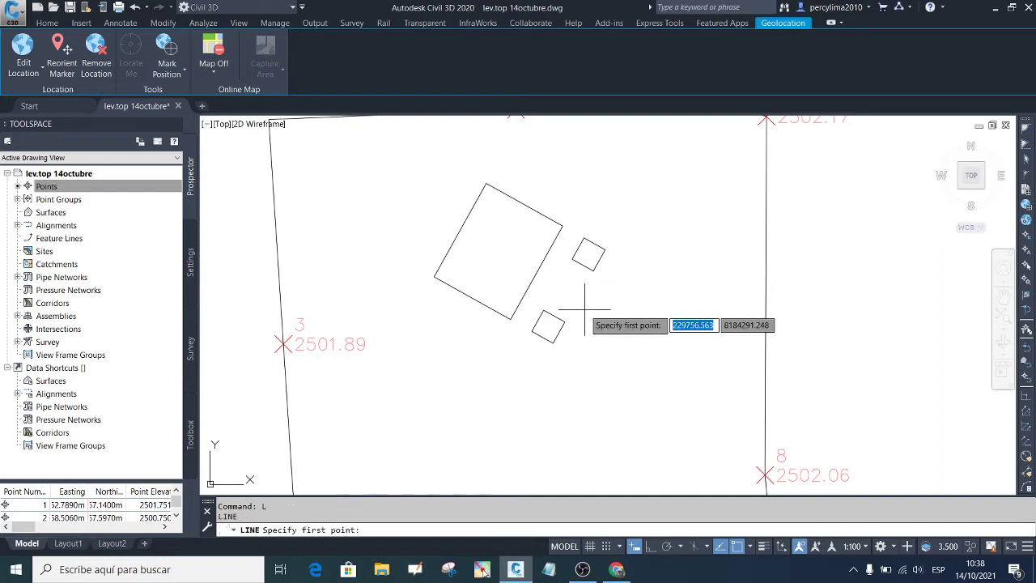
pyautogui.click(458, 235)
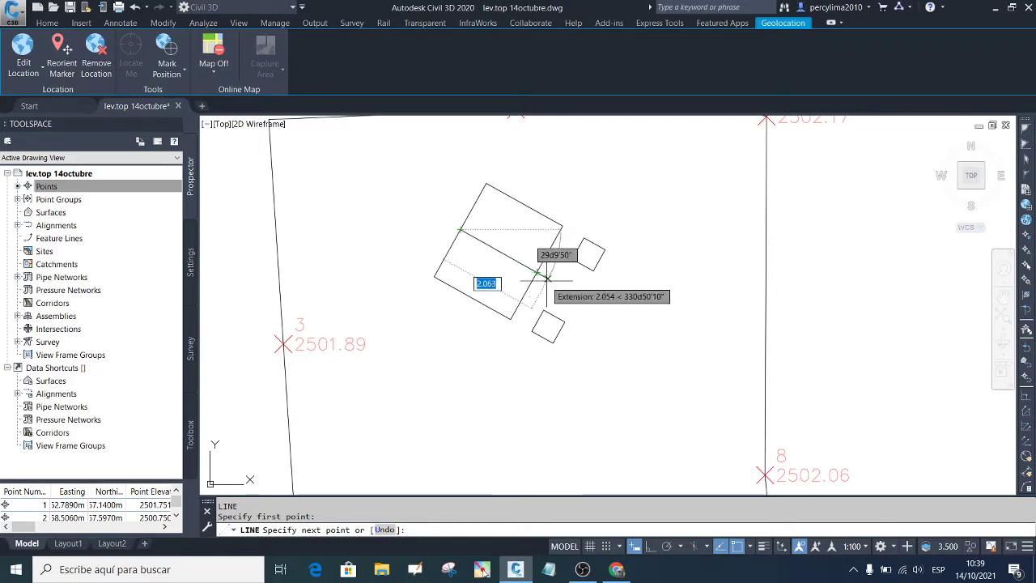
pyautogui.click(615, 314)
pyautogui.press('Escape')
# Step: Select the tilted small square near the rectangle's lowest corner
pyautogui.click(596, 350)
pyautogui.click(555, 326)
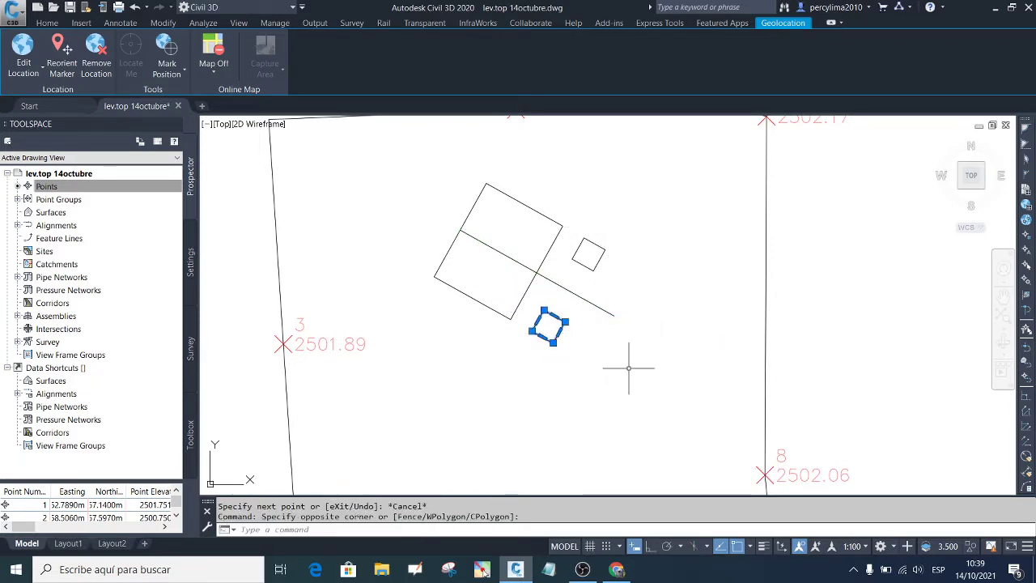
# Step: Copy the lower small square from its right edge onto the diagonal guide line, midway between the two small squares
pyautogui.write('co')
pyautogui.press('Return')
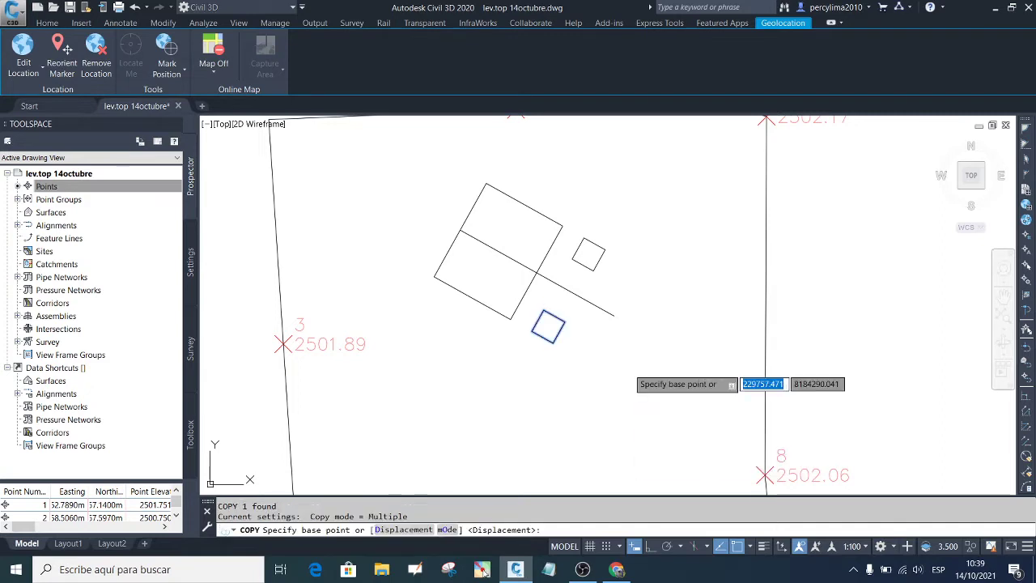
pyautogui.click(559, 335)
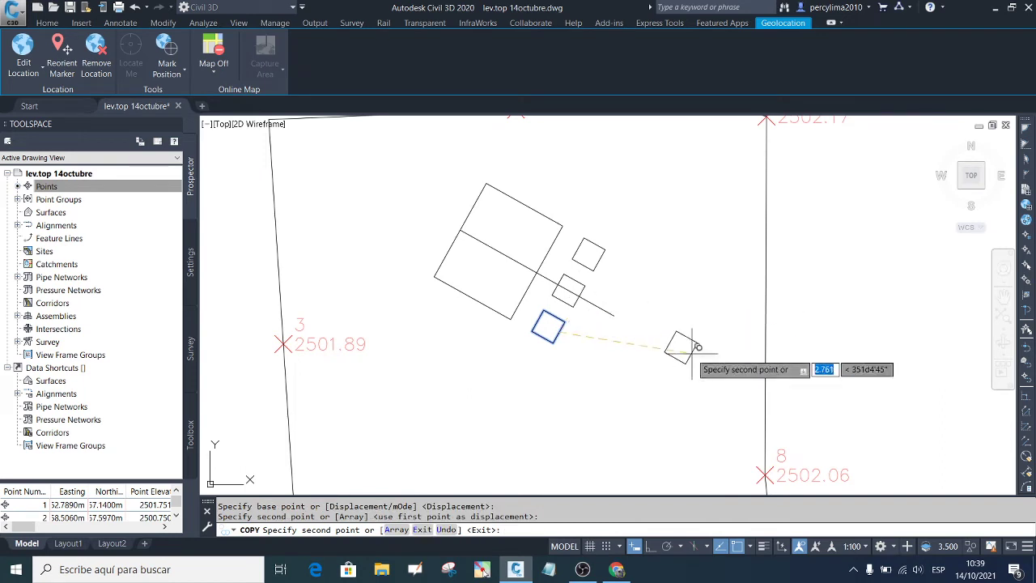
pyautogui.press('Escape')
# Step: Erase the diagonal guide line that crosses the large rectangle and the middle small square
pyautogui.click(638, 340)
pyautogui.click(607, 302)
pyautogui.press('Delete')
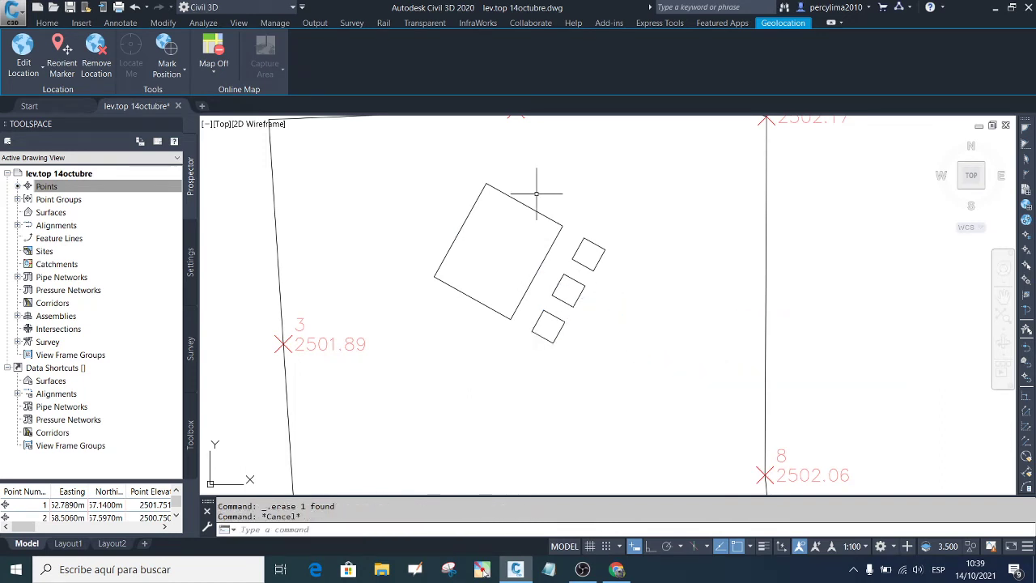
# Step: Add an aligned dimension across the gap between the lower and middle small squares
pyautogui.scroll(2, 538, 302)
pyautogui.scroll(-1, 555, 275)
pyautogui.scroll(1, 589, 230)
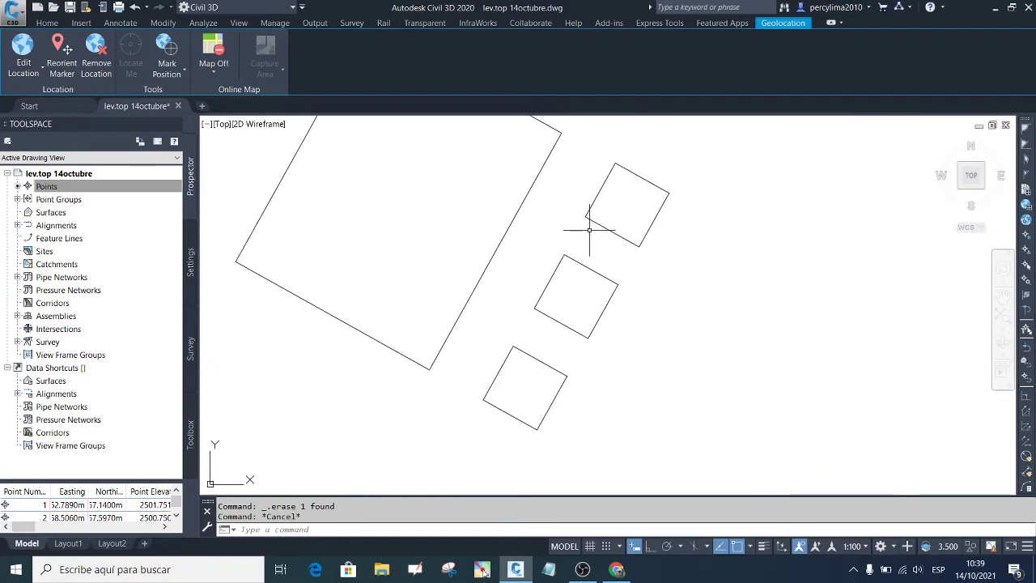
pyautogui.scroll(-4, 566, 306)
pyautogui.scroll(3, 601, 300)
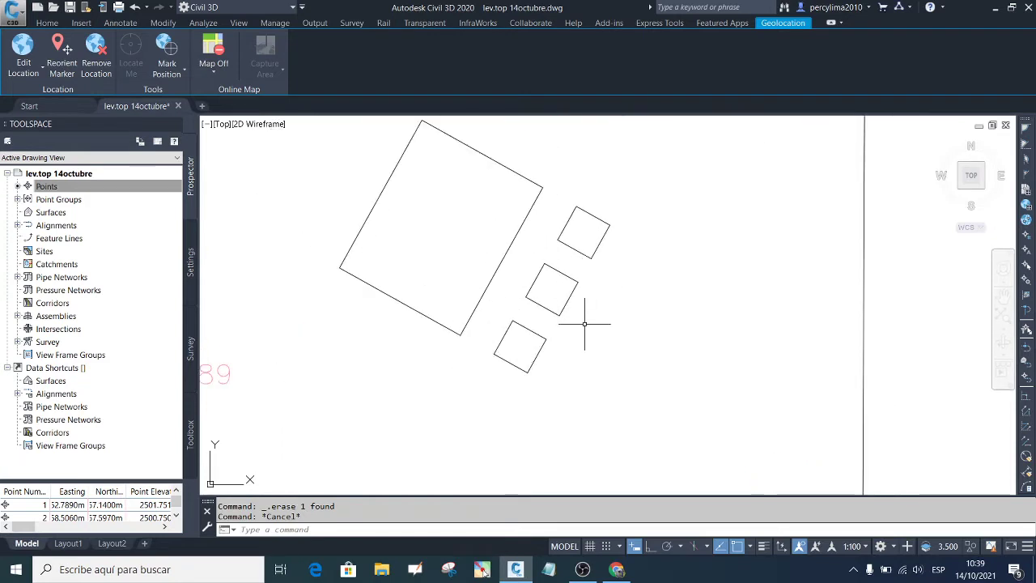
pyautogui.press('Return')
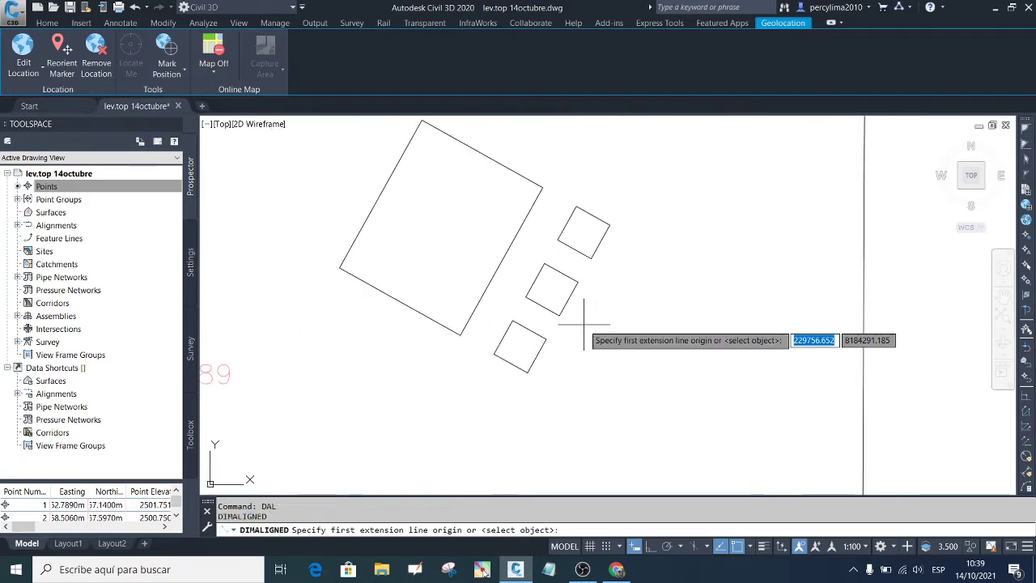
pyautogui.scroll(4, 550, 336)
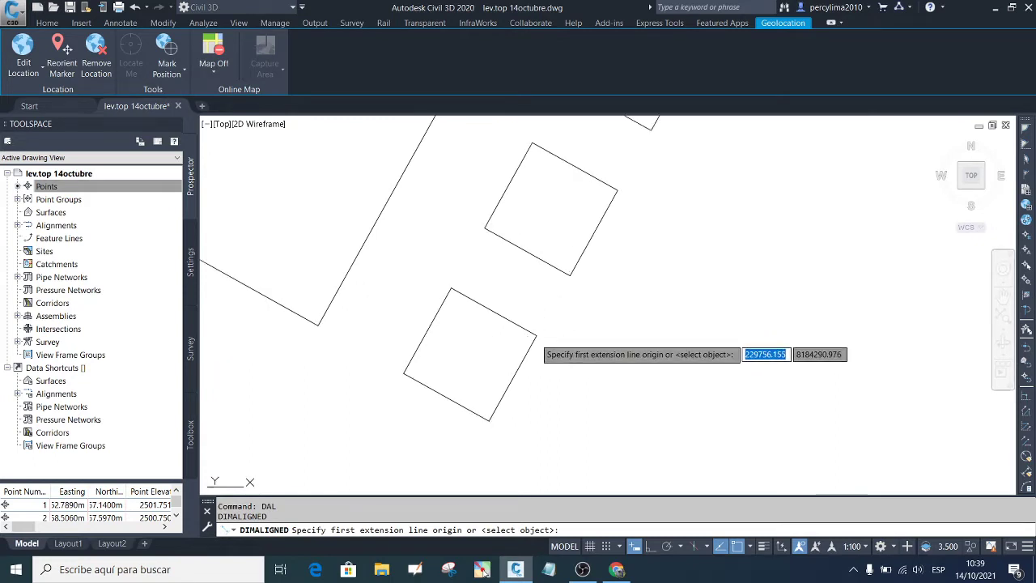
pyautogui.click(536, 336)
pyautogui.click(570, 275)
pyautogui.click(581, 286)
pyautogui.scroll(4, 581, 287)
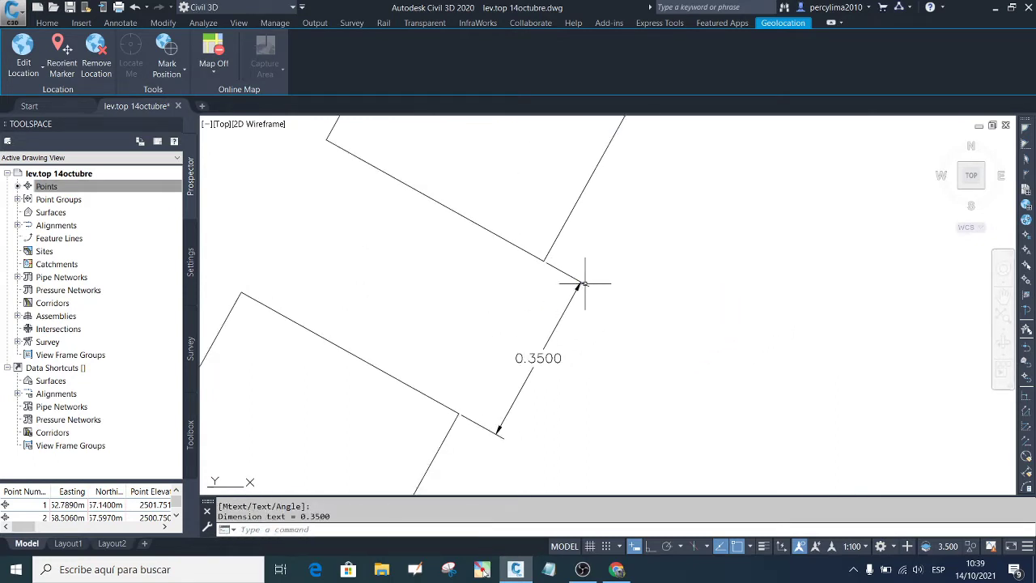
# Step: Add an aligned dimension across the gap between the middle and upper small squares
pyautogui.scroll(-2, 590, 295)
pyautogui.write('dal')
pyautogui.press('Return')
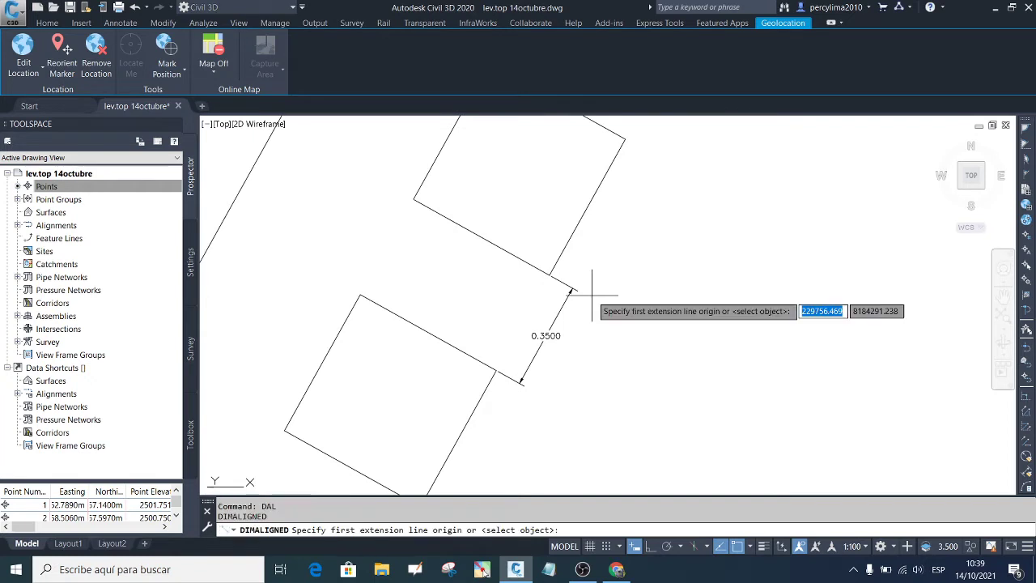
pyautogui.scroll(-3, 588, 218)
pyautogui.click(588, 217)
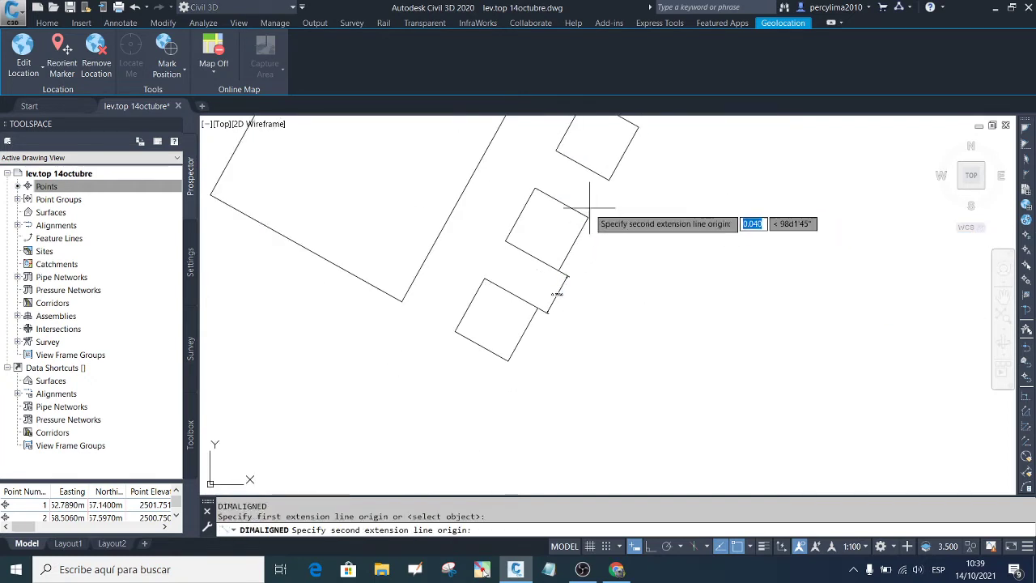
pyautogui.click(609, 177)
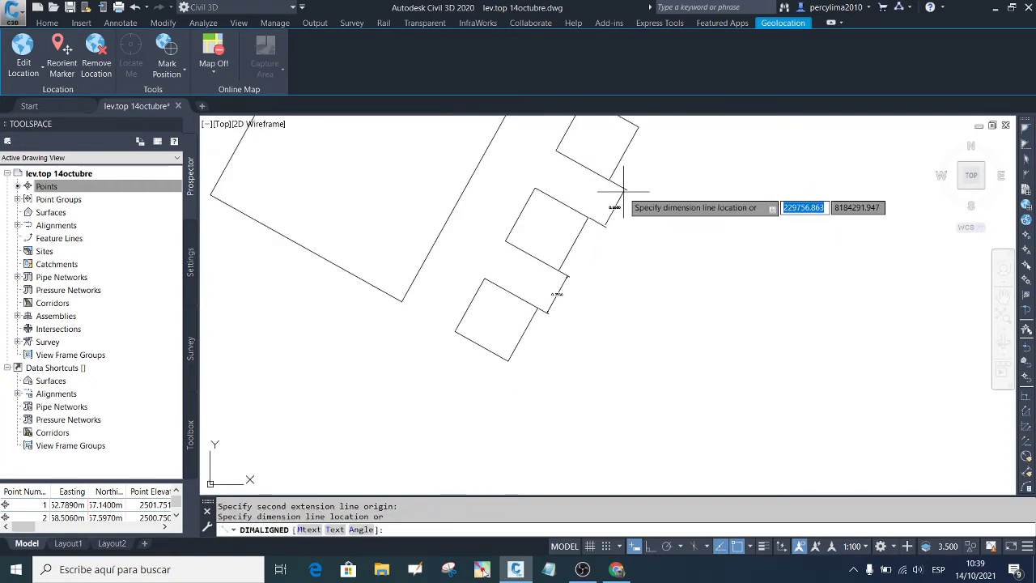
pyautogui.click(617, 203)
pyautogui.scroll(3, 617, 212)
pyautogui.scroll(-3, 628, 237)
pyautogui.scroll(2, 628, 237)
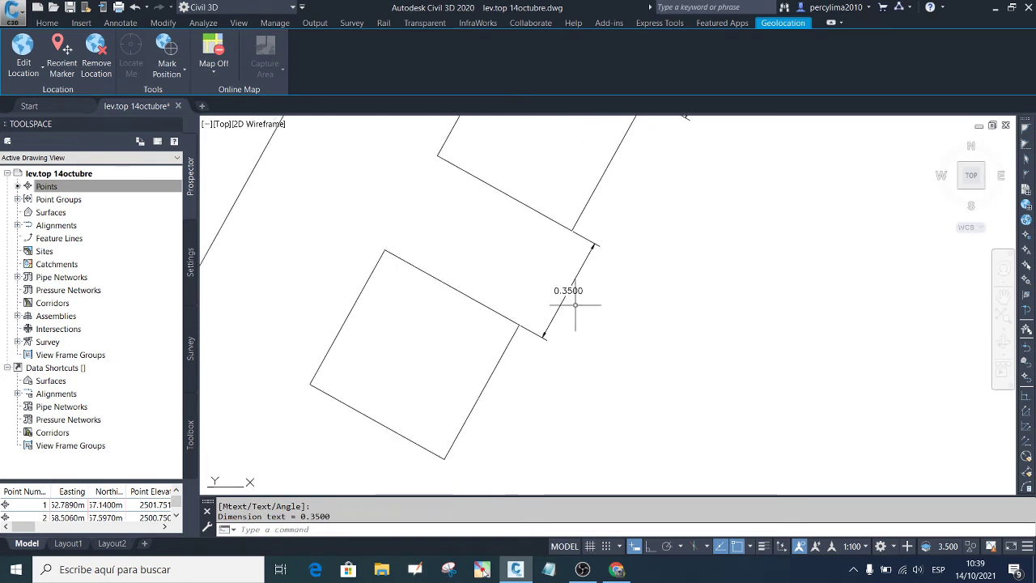
# Step: Add an aligned dimension from the large rectangle's bottom corner to the near corner of the lower small square
pyautogui.scroll(-2, 606, 308)
pyautogui.scroll(-2, 581, 314)
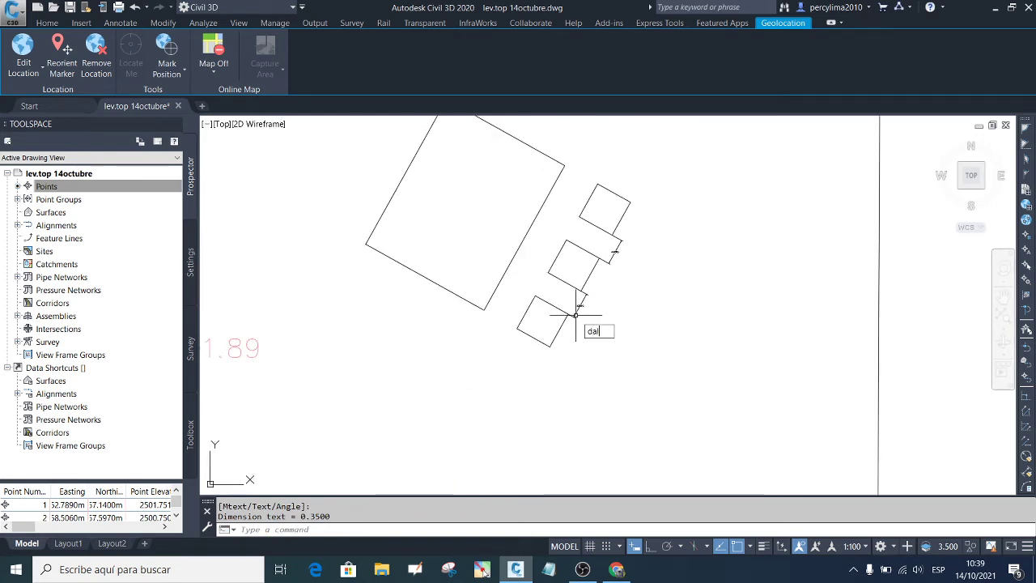
pyautogui.press('Return')
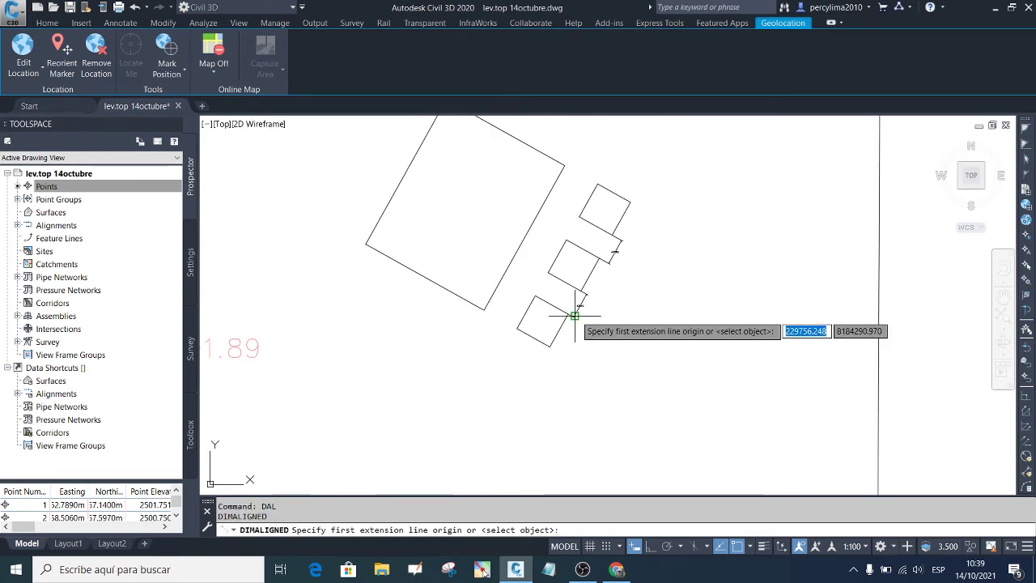
pyautogui.click(483, 309)
pyautogui.click(517, 327)
pyautogui.click(497, 330)
pyautogui.scroll(4, 498, 329)
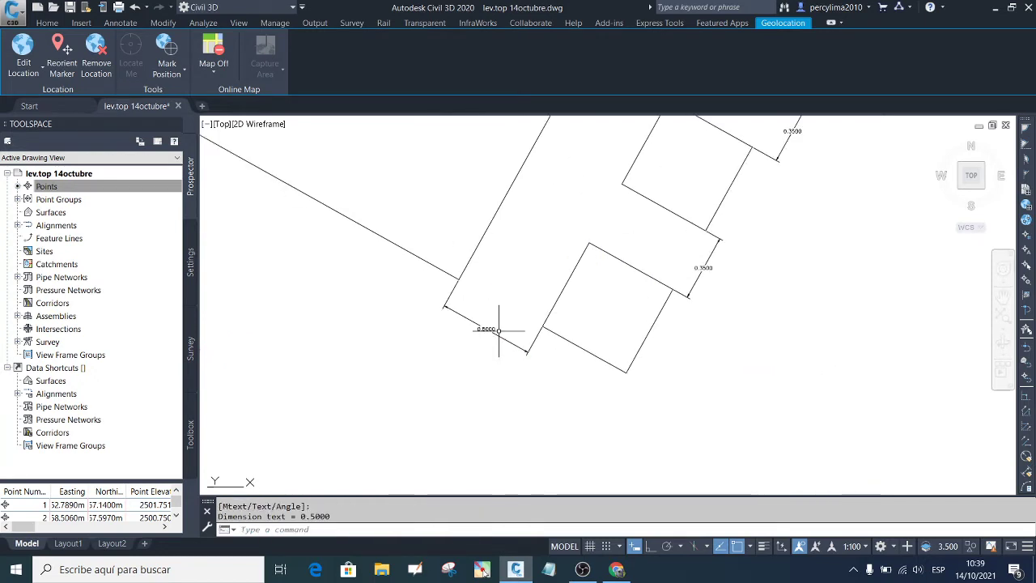
# Step: Add an aligned dimension from the large rectangle's right corner to the near corner of the upper small square
pyautogui.scroll(4, 499, 329)
pyautogui.scroll(-6, 486, 332)
pyautogui.scroll(4, 526, 259)
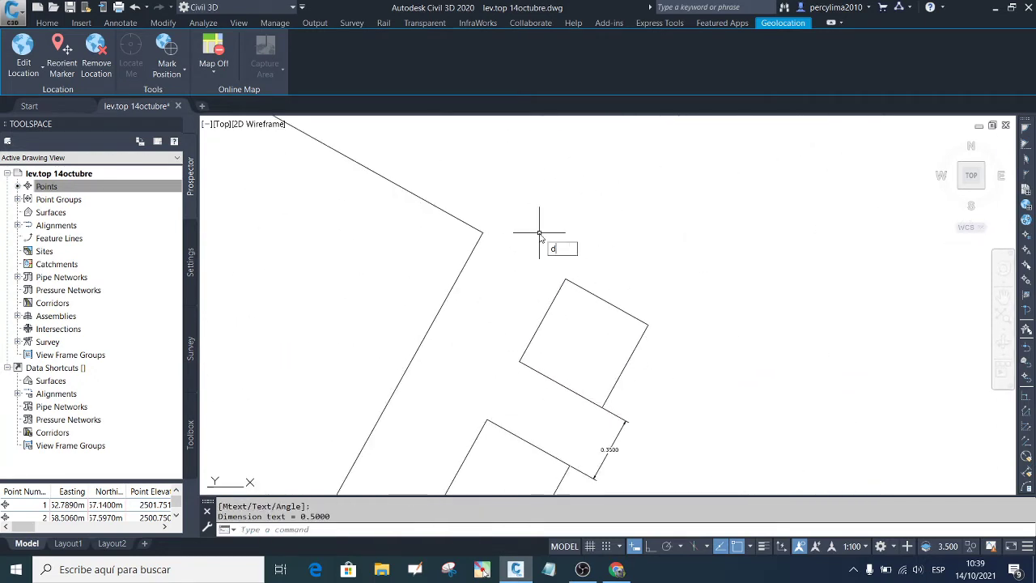
pyautogui.press('Return')
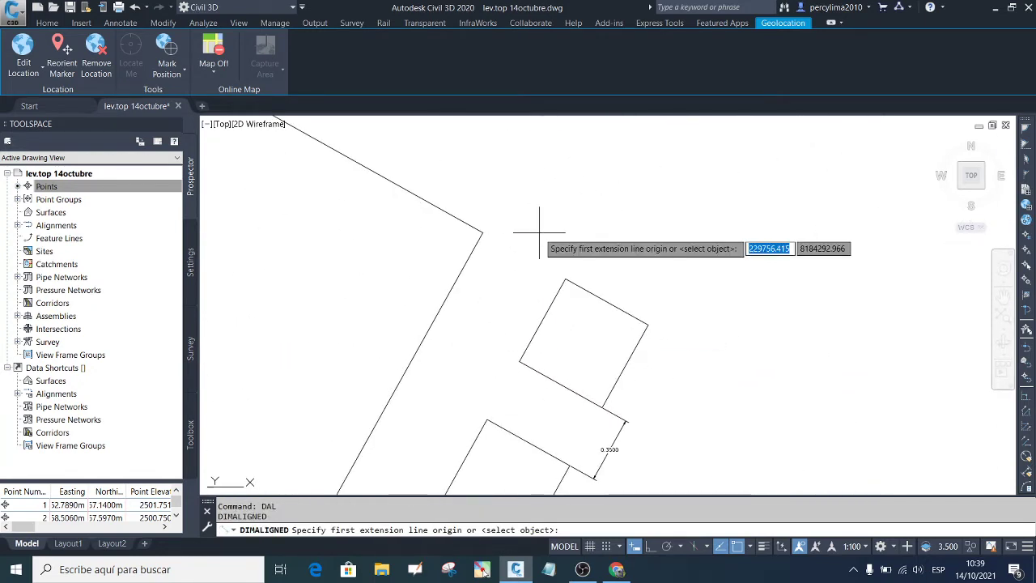
pyautogui.click(483, 232)
pyautogui.click(565, 280)
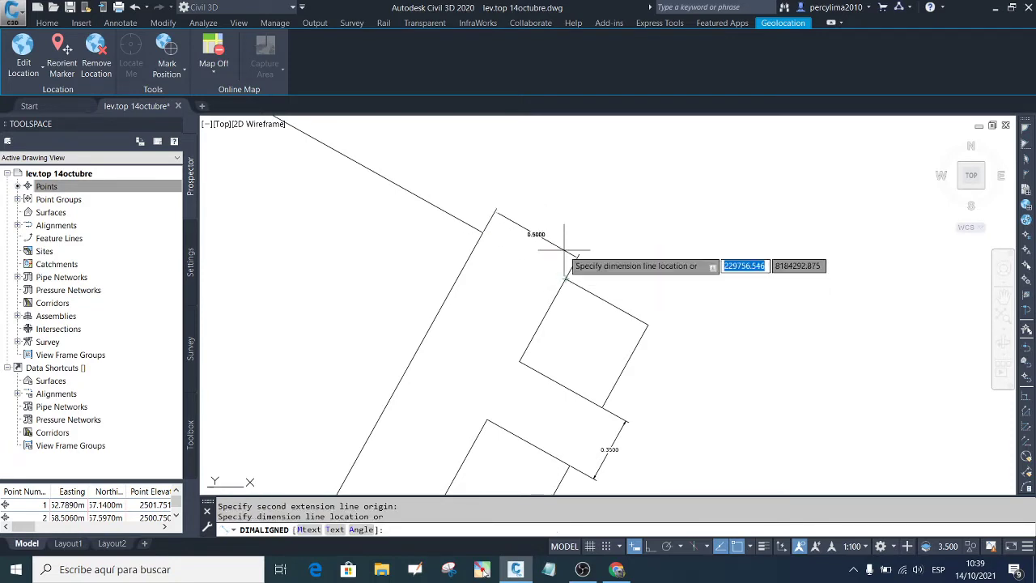
pyautogui.click(520, 241)
pyautogui.scroll(-5, 566, 182)
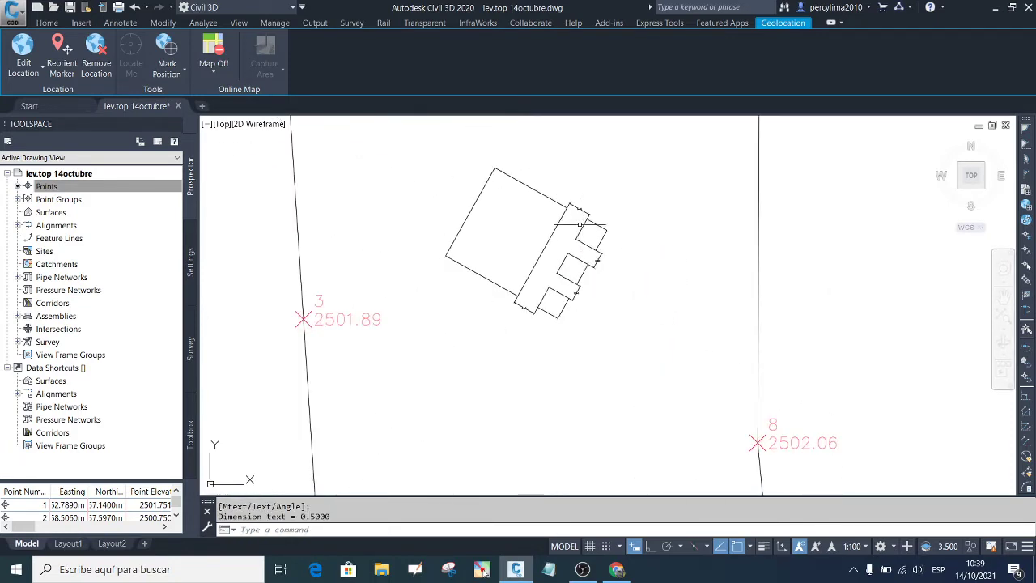
# Step: Add an aligned dimension along the large rectangle's upper-left long side
pyautogui.scroll(6, 524, 314)
pyautogui.scroll(-3, 545, 356)
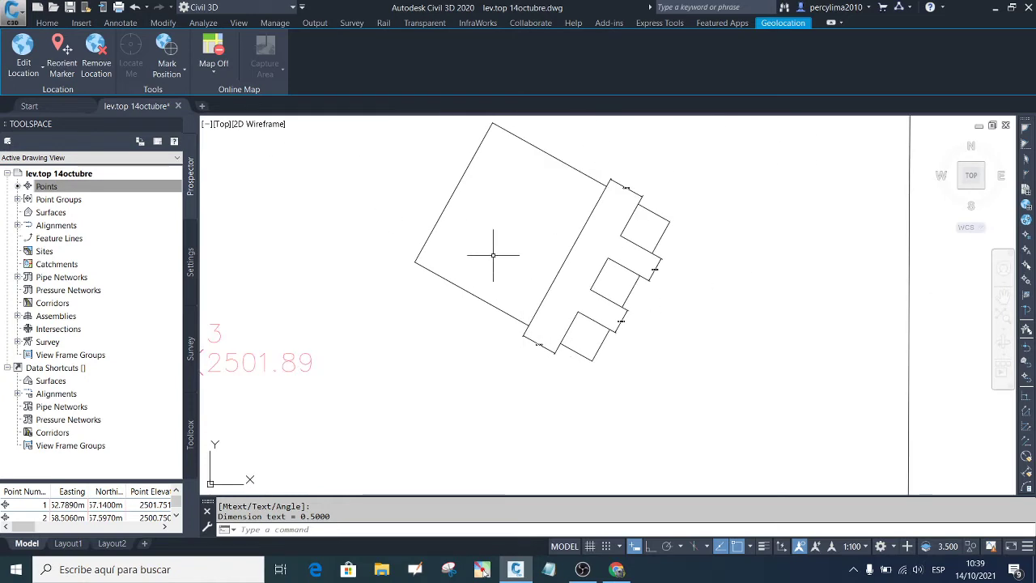
pyautogui.write('dal')
pyautogui.press('Return')
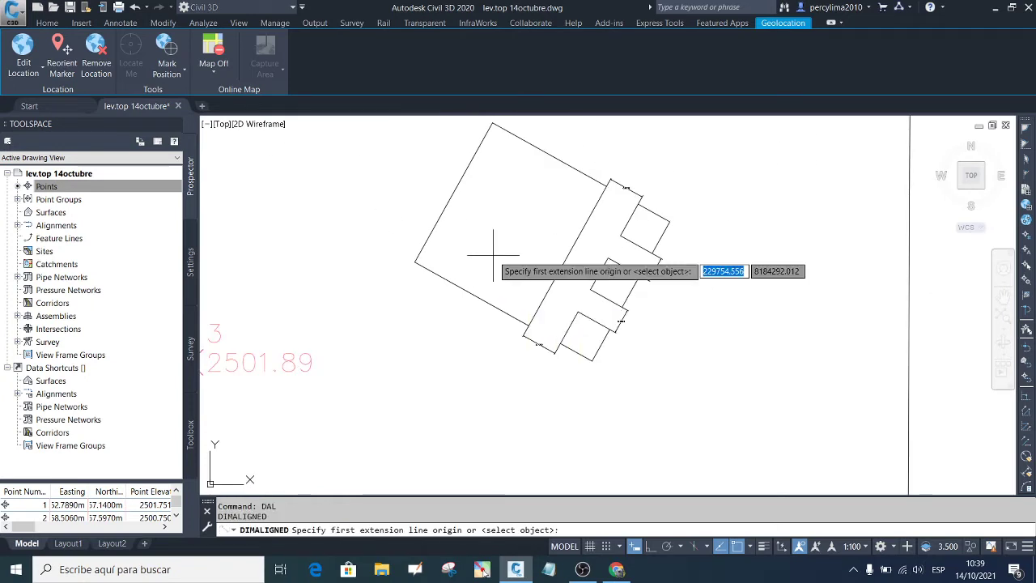
pyautogui.click(414, 262)
pyautogui.click(491, 123)
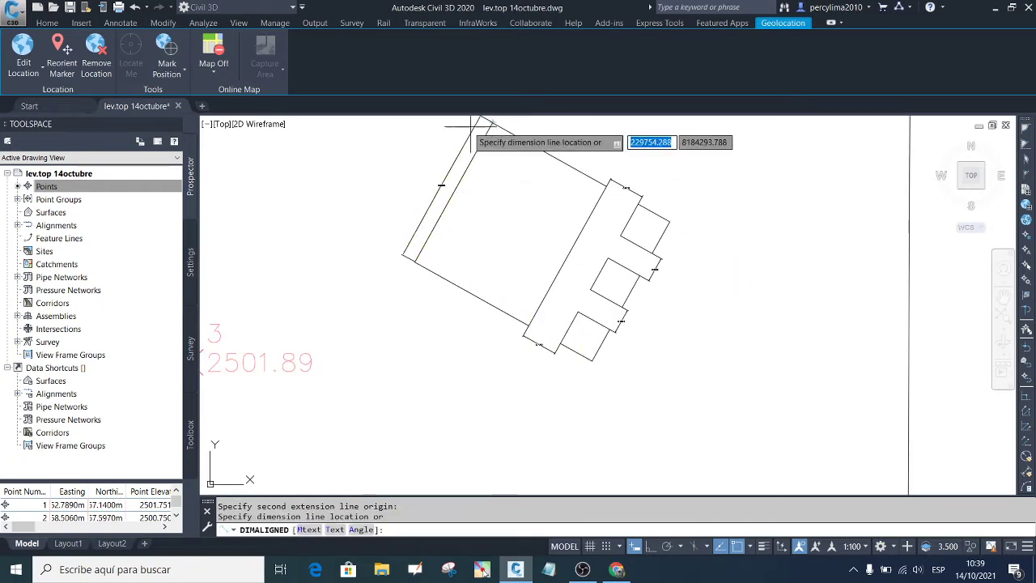
pyautogui.click(459, 139)
pyautogui.scroll(8, 459, 139)
pyautogui.scroll(-6, 446, 162)
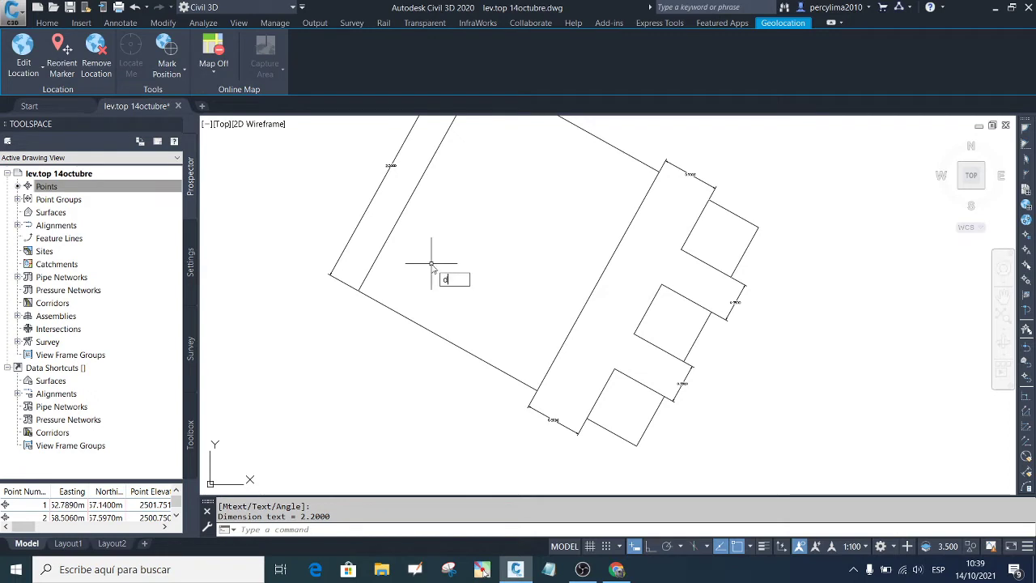
# Step: Add an aligned dimension along the large rectangle's lower-left short side
pyautogui.press('Return')
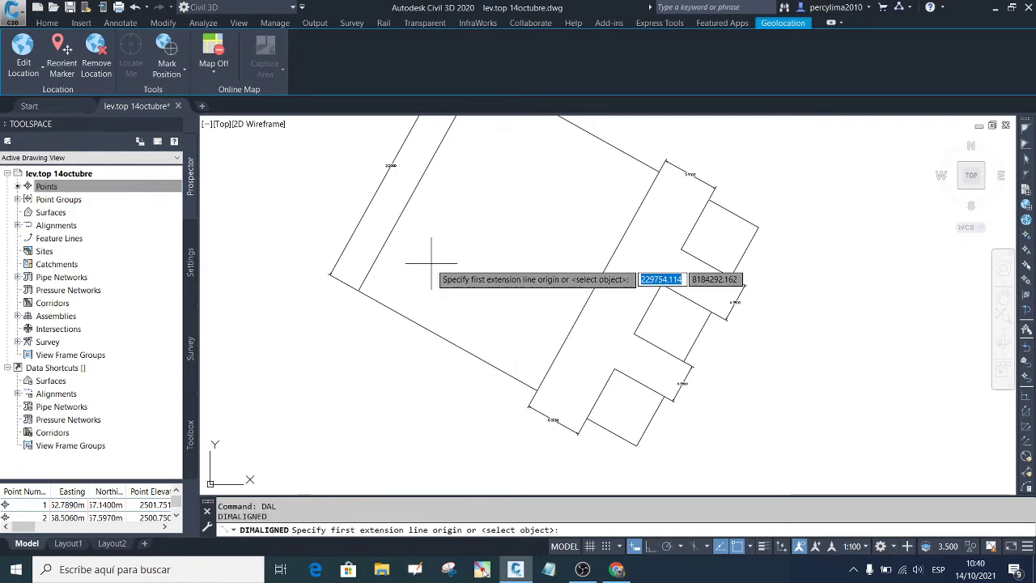
pyautogui.click(357, 290)
pyautogui.click(536, 392)
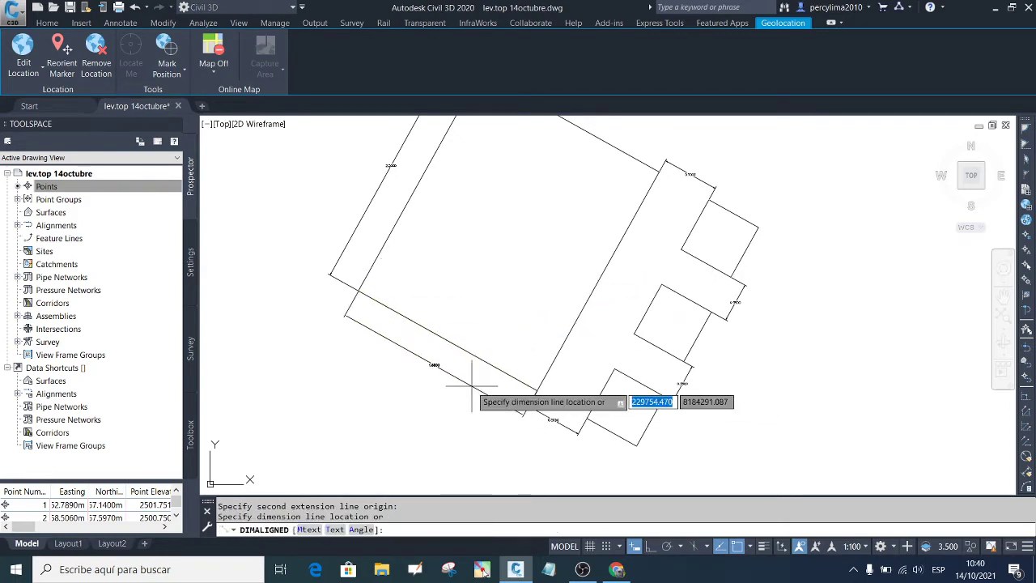
pyautogui.click(467, 371)
pyautogui.scroll(4, 467, 371)
pyautogui.scroll(-5, 474, 370)
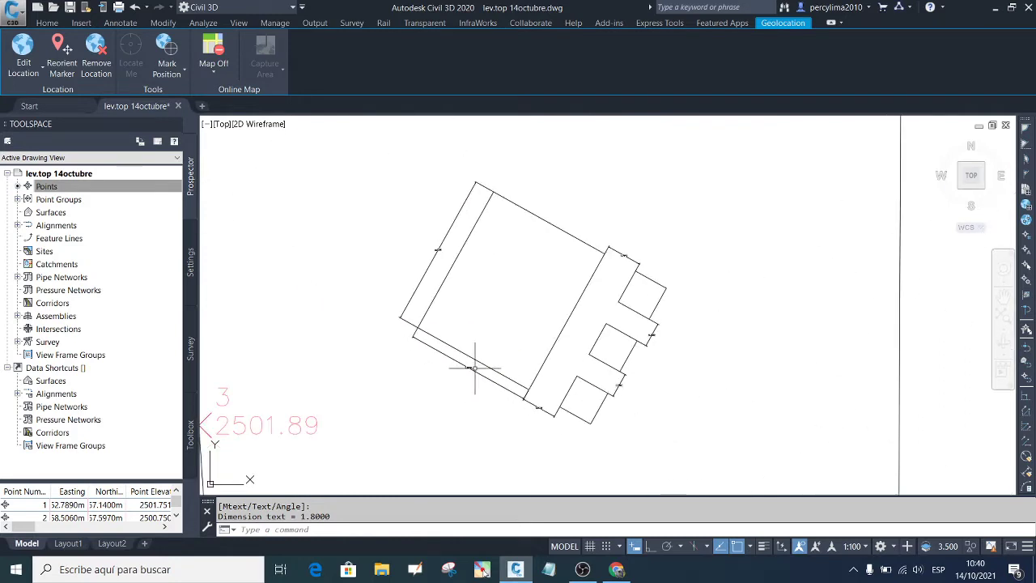
# Step: Select every aligned dimension with Select Similar, starting from the one on the rectangle's long side, and erase them all
pyautogui.scroll(3, 588, 268)
pyautogui.scroll(-4, 588, 268)
pyautogui.scroll(8, 636, 335)
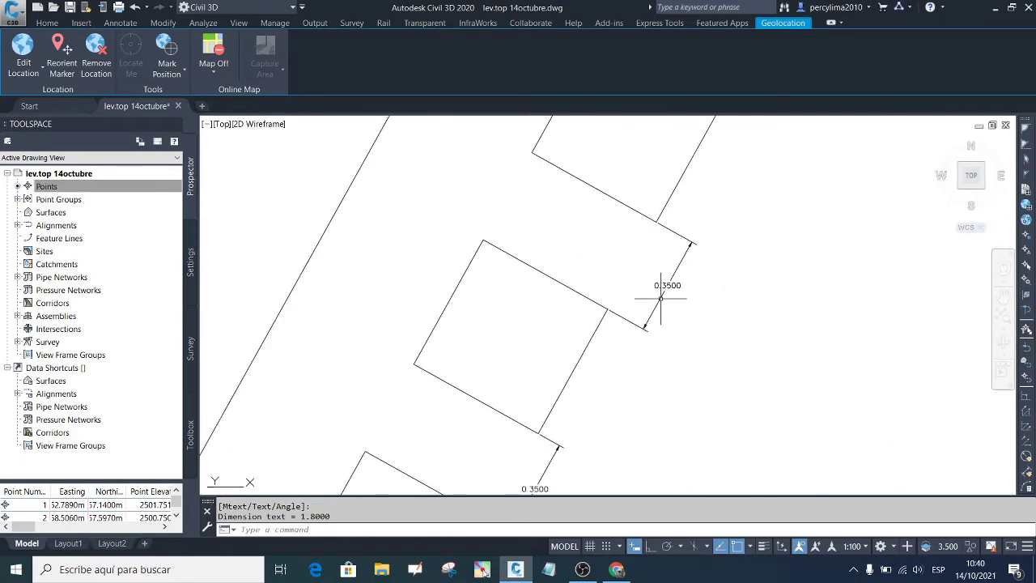
pyautogui.scroll(-5, 682, 278)
pyautogui.scroll(2, 498, 194)
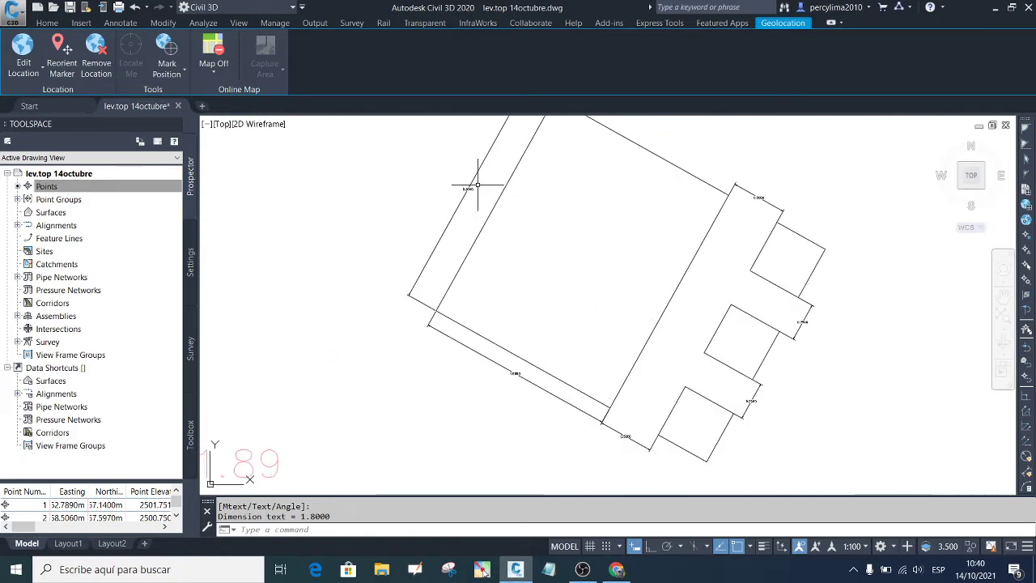
pyautogui.click(476, 186)
pyautogui.click(428, 167)
pyautogui.rightClick(366, 188)
pyautogui.click(433, 402)
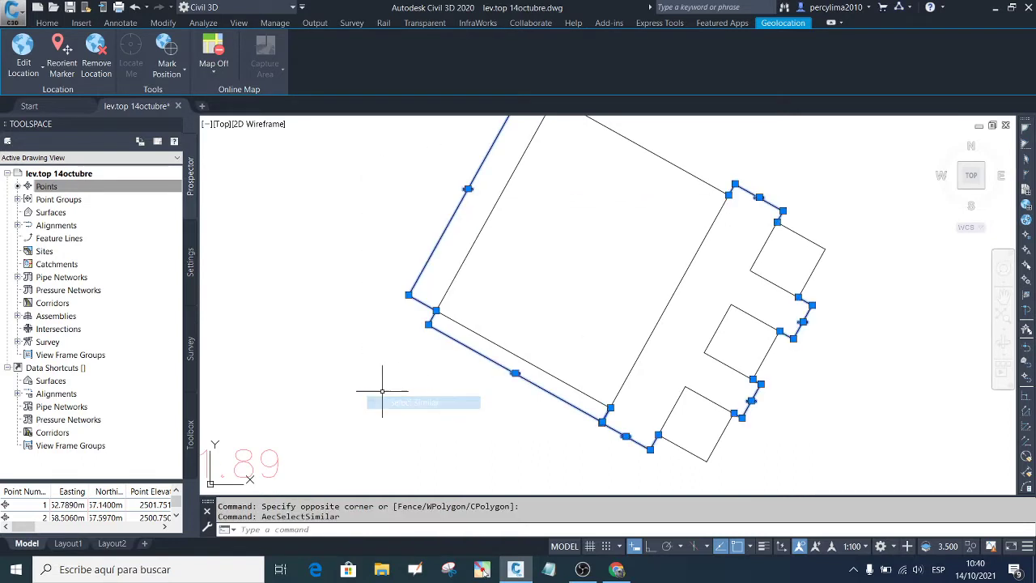
pyautogui.press('Delete')
# Step: Move the large rectangle and the three small squares about 2.29 m toward the plot's upper-left corner
pyautogui.scroll(-2, 551, 342)
pyautogui.scroll(-2, 558, 324)
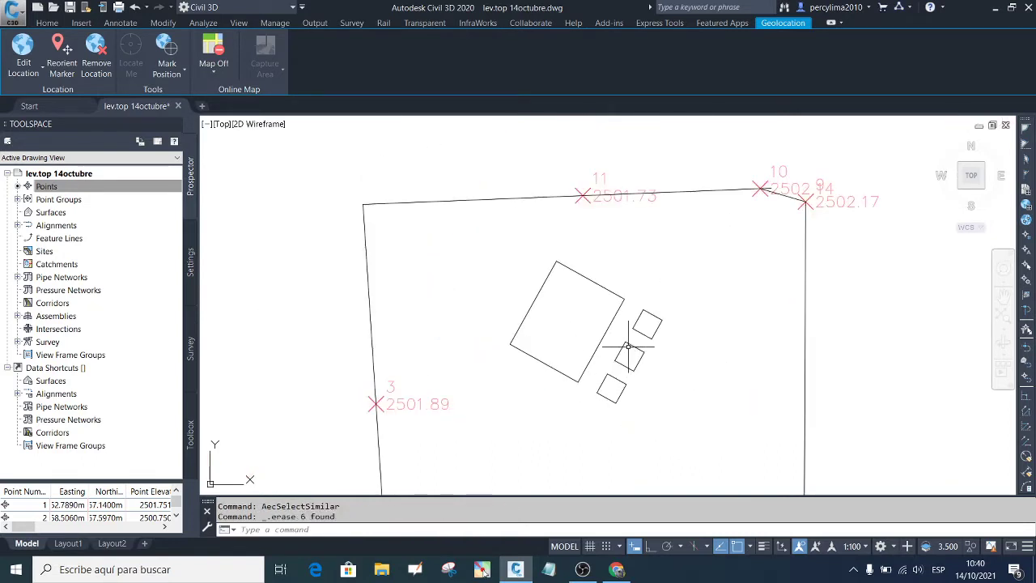
pyautogui.scroll(-2, 506, 266)
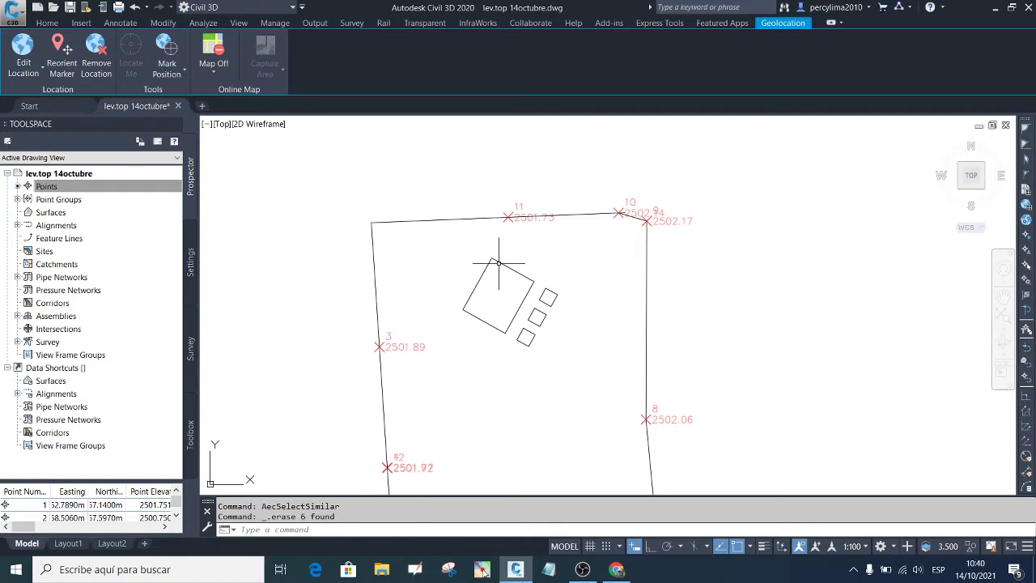
pyautogui.scroll(2, 498, 263)
pyautogui.scroll(-4, 492, 208)
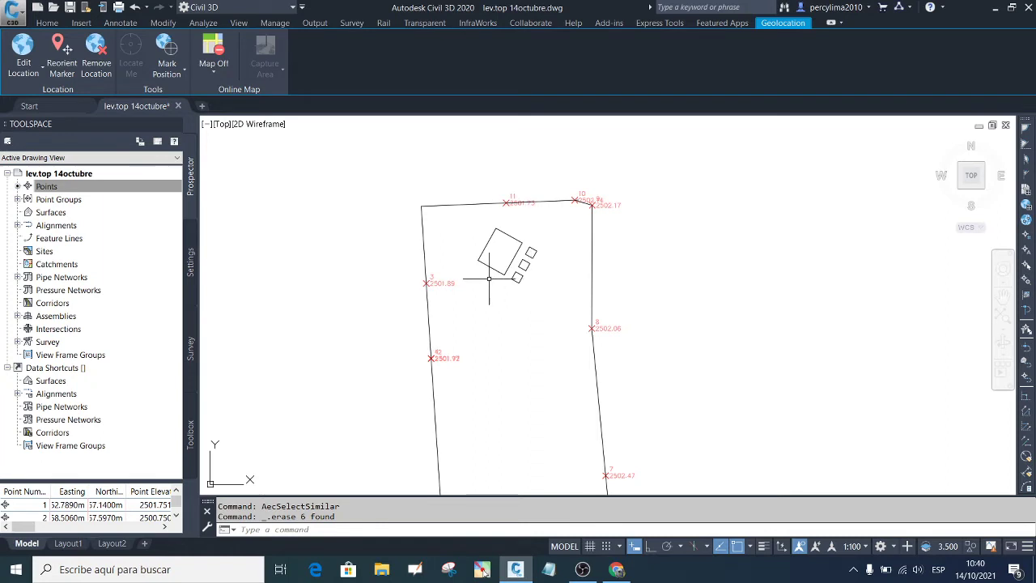
pyautogui.click(550, 293)
pyautogui.click(485, 220)
pyautogui.click(553, 285)
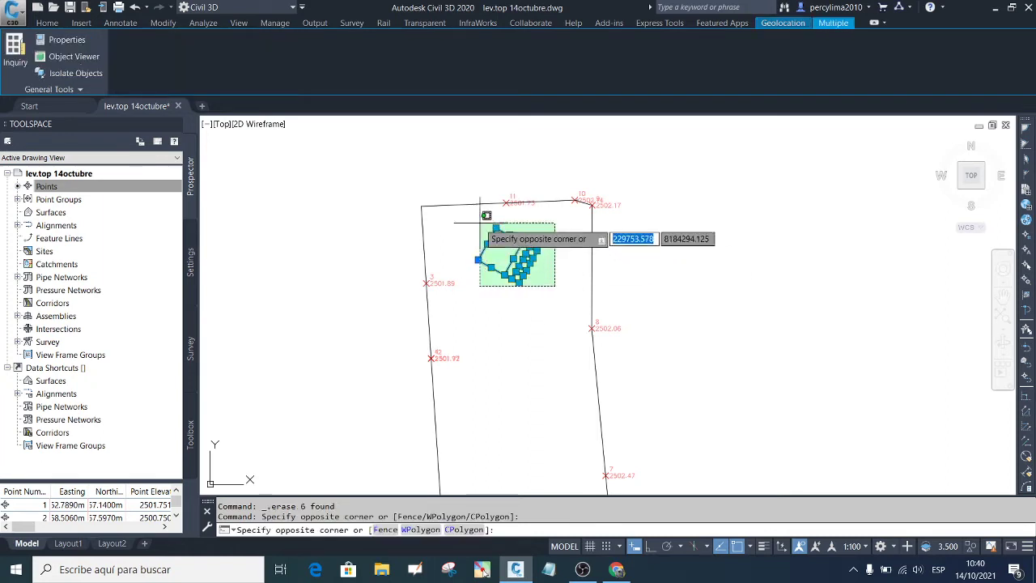
pyautogui.click(483, 214)
pyautogui.write('m')
pyautogui.press('Return')
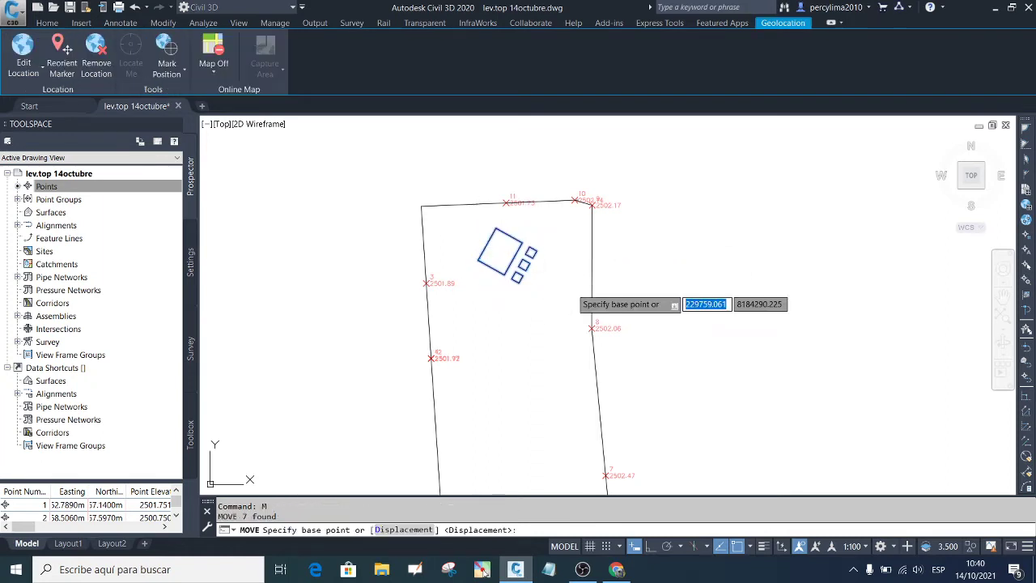
pyautogui.click(568, 281)
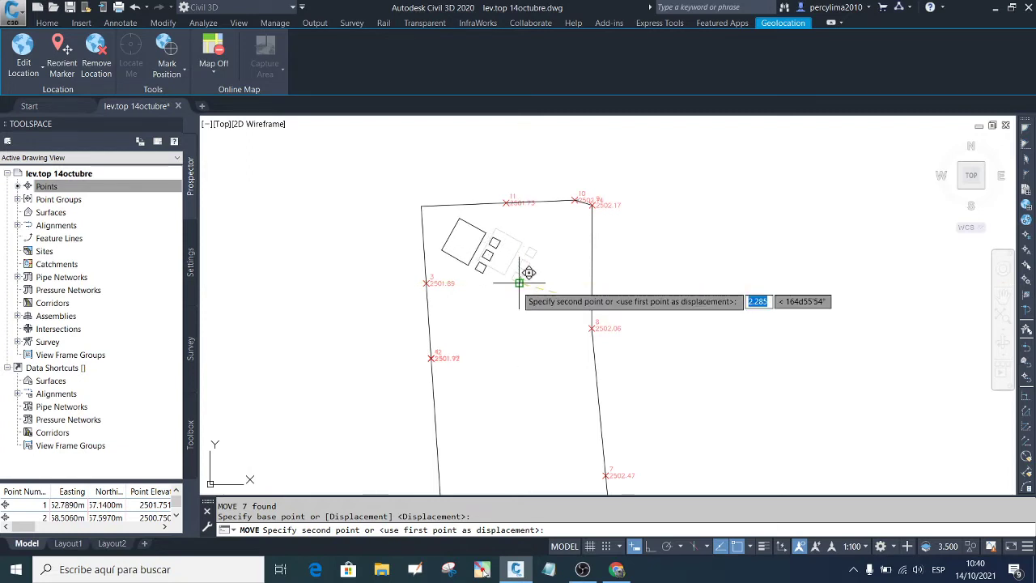
pyautogui.click(518, 283)
# Step: Examine the position of the rectangle and squares relative to the upper part of the plot boundary
pyautogui.scroll(4, 474, 251)
pyautogui.scroll(-3, 462, 232)
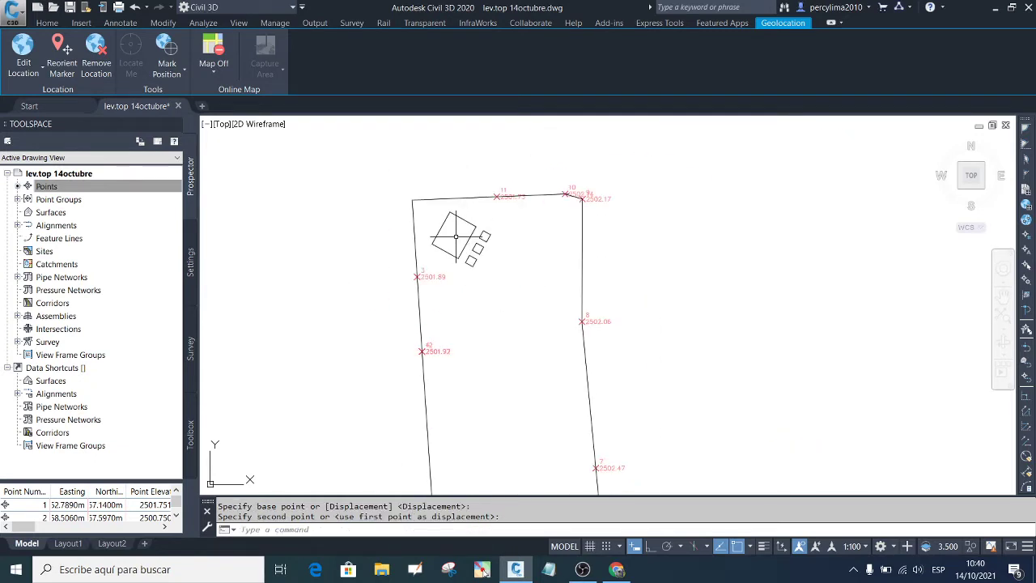
pyautogui.scroll(3, 454, 213)
pyautogui.scroll(-3, 461, 180)
pyautogui.scroll(2, 477, 234)
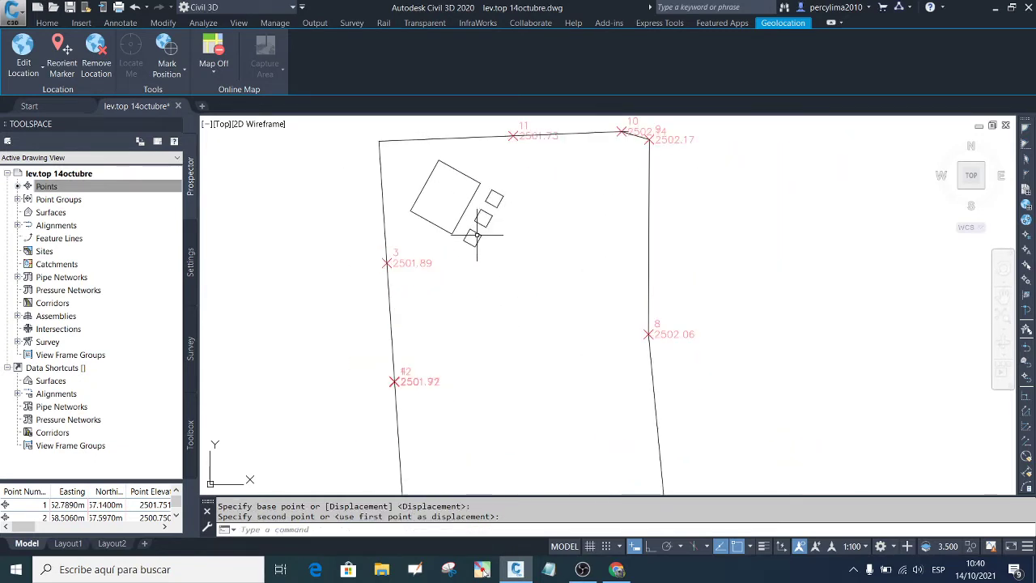
pyautogui.scroll(-2, 465, 251)
pyautogui.scroll(4, 474, 202)
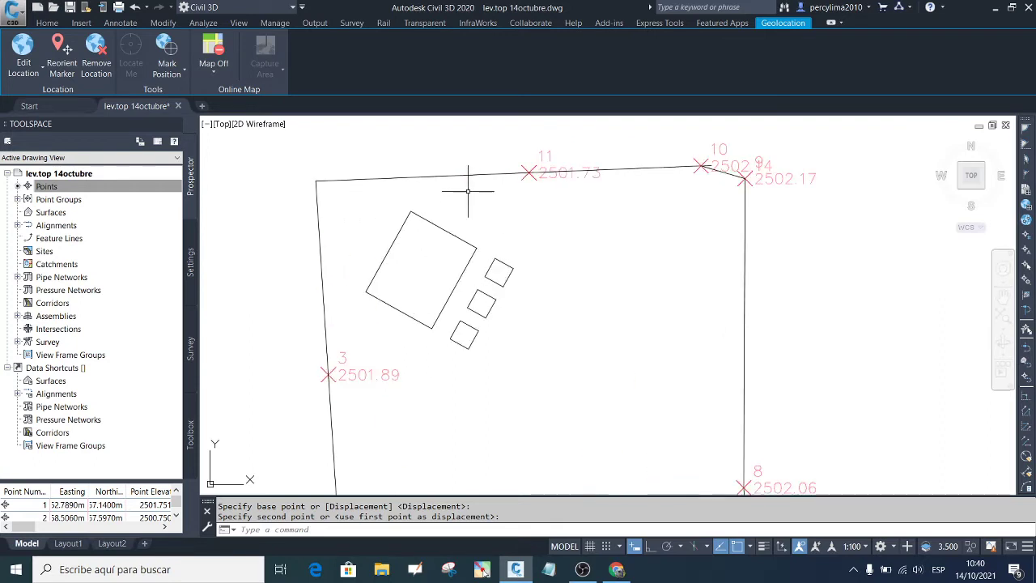
pyautogui.scroll(-4, 465, 217)
pyautogui.scroll(4, 463, 225)
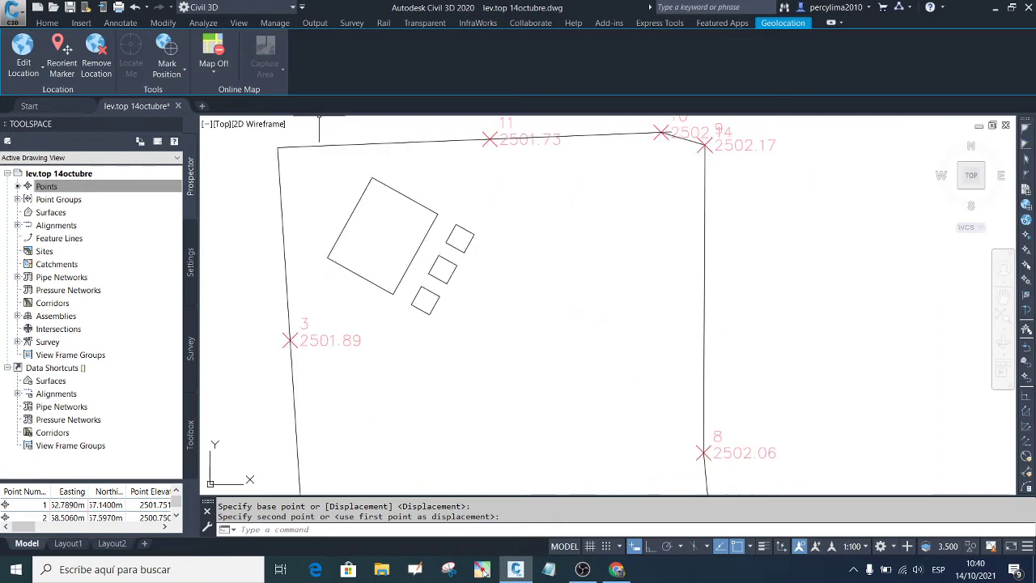
# Step: Review the coordinates of the puntos top point group through its last point in the point editor, and close the editor
pyautogui.click(41, 188)
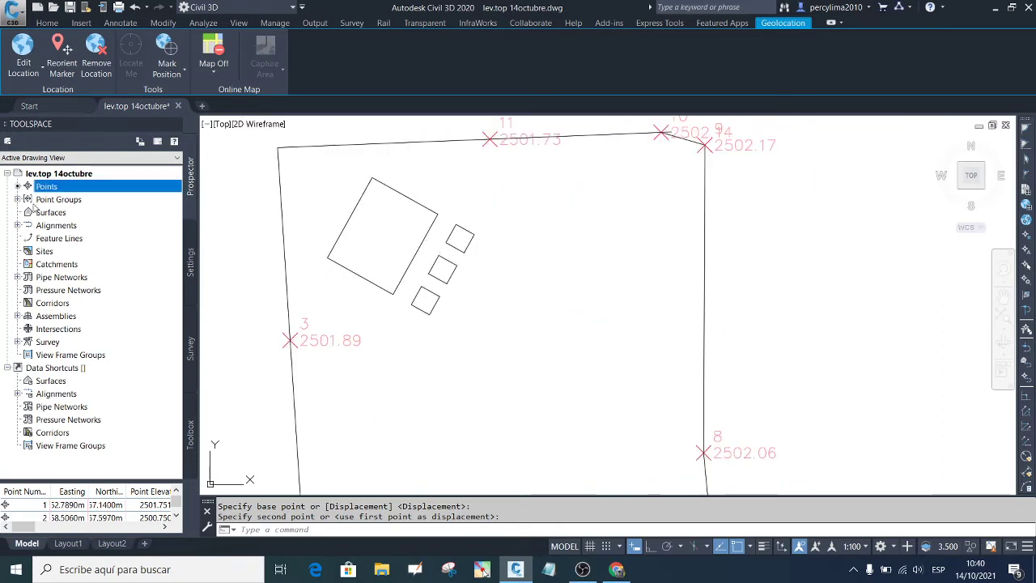
pyautogui.click(17, 199)
pyautogui.click(61, 212)
pyautogui.rightClick(60, 212)
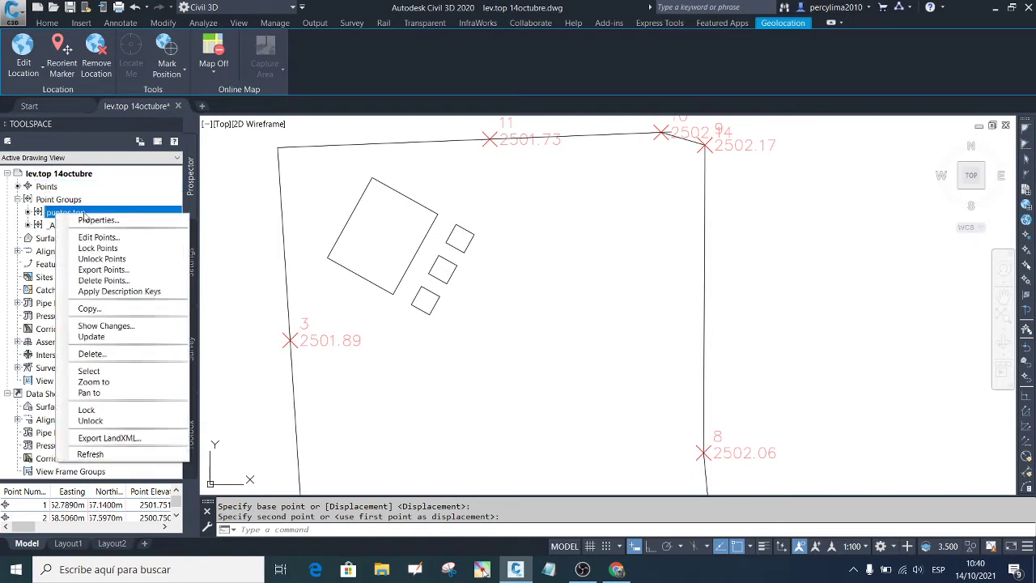
pyautogui.click(89, 240)
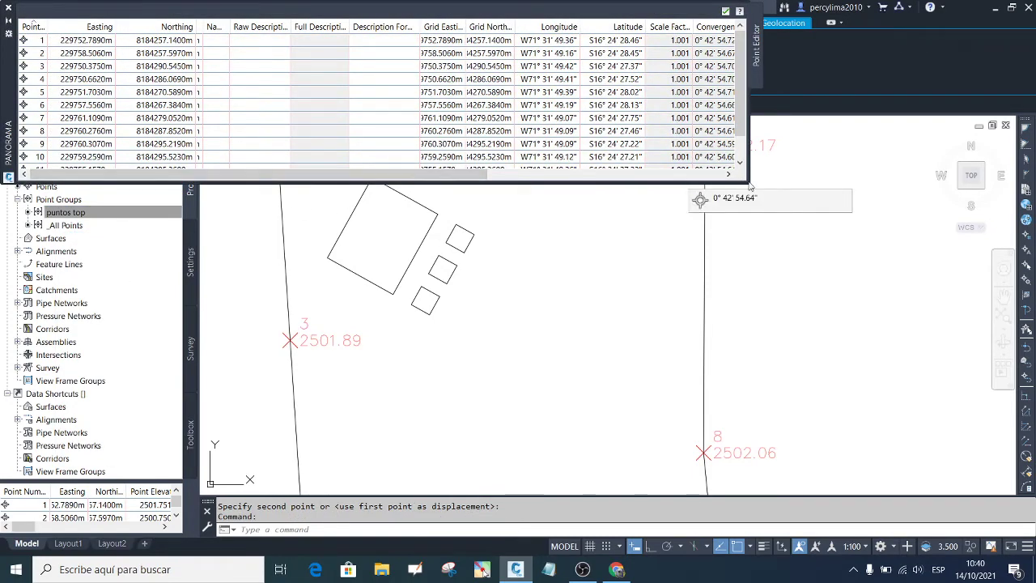
pyautogui.scroll(-1, 92, 91)
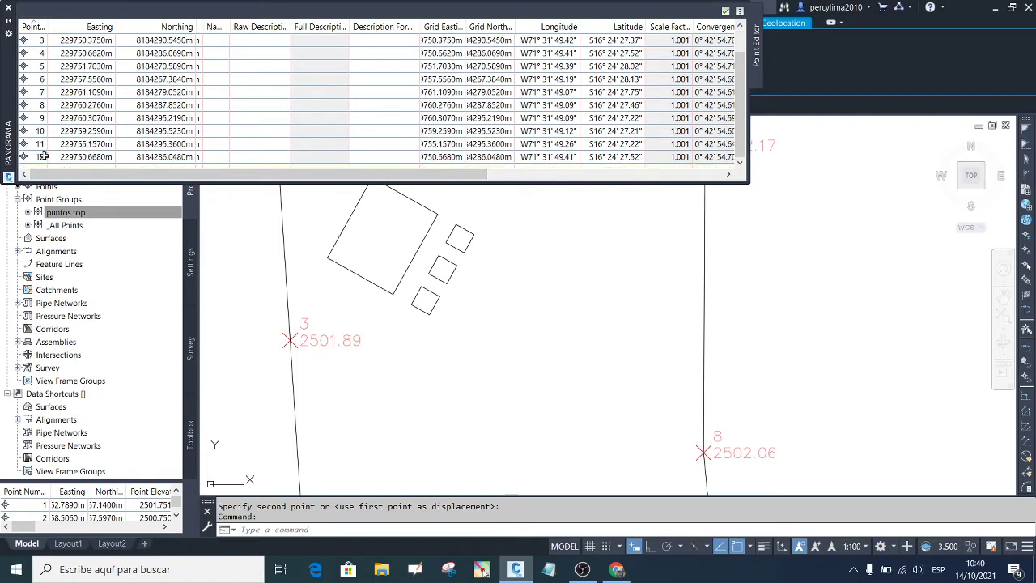
pyautogui.click(8, 9)
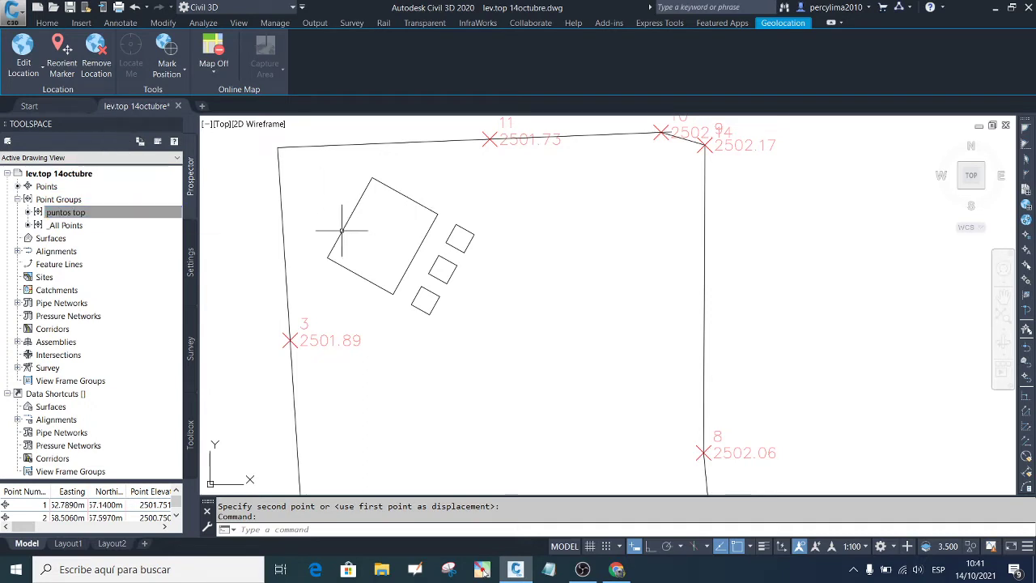
# Step: Create a new point group named replanteo with the default Basic point style and Point#-Elevation-Description label style, and select it
pyautogui.rightClick(84, 216)
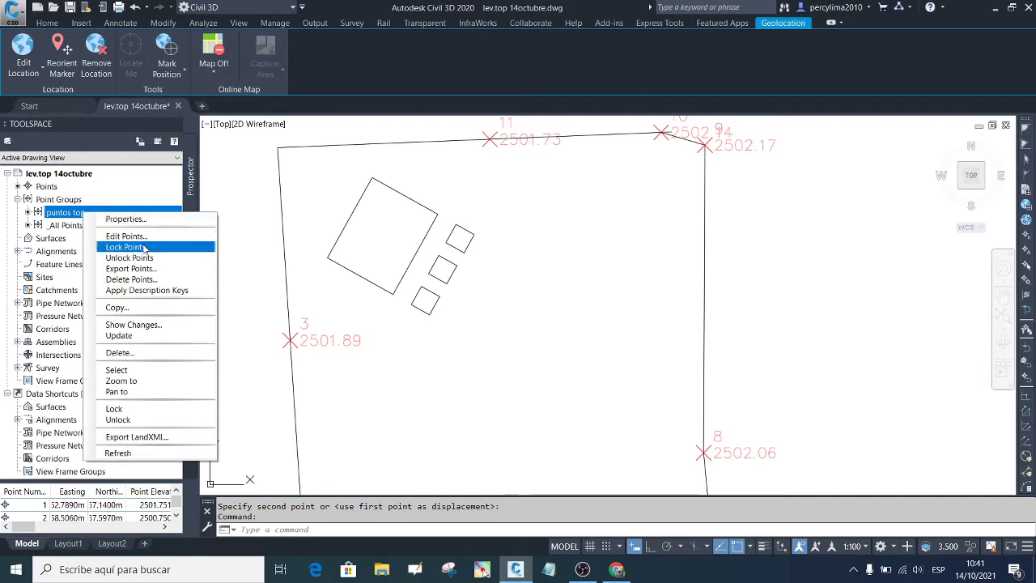
pyautogui.click(77, 201)
pyautogui.rightClick(77, 200)
pyautogui.click(162, 225)
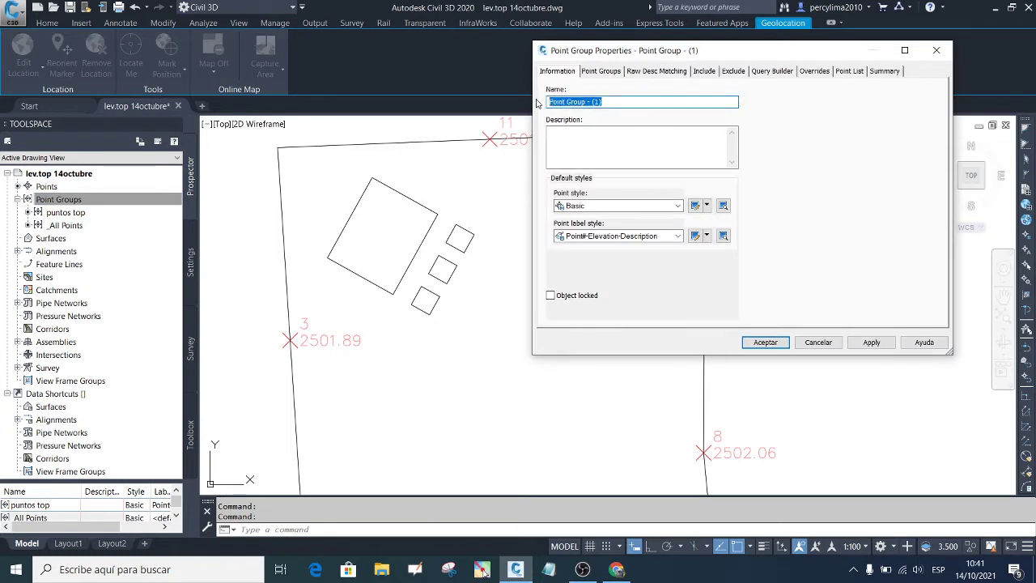
pyautogui.write('replanteo')
pyautogui.click(871, 343)
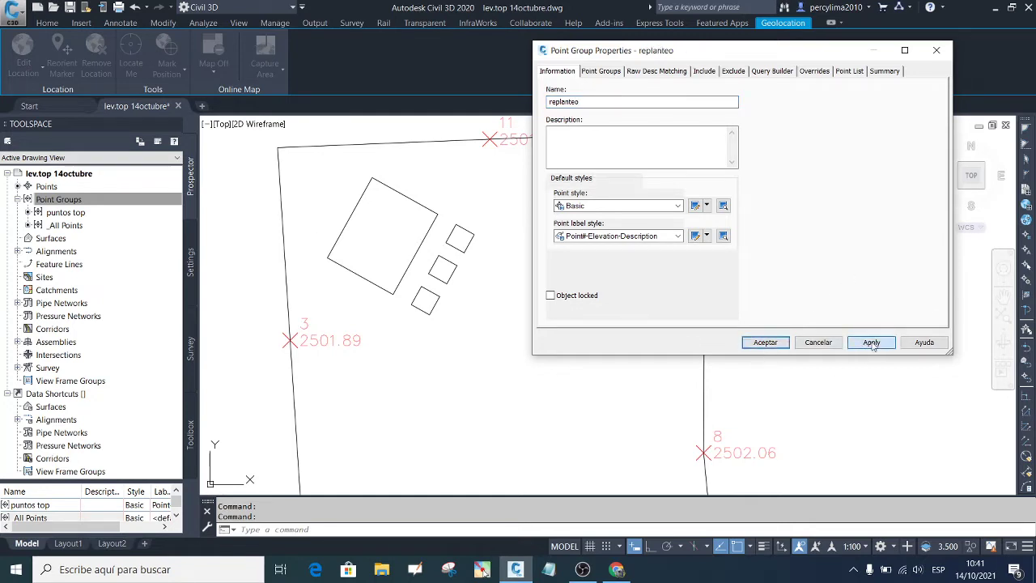
pyautogui.click(766, 342)
pyautogui.click(69, 214)
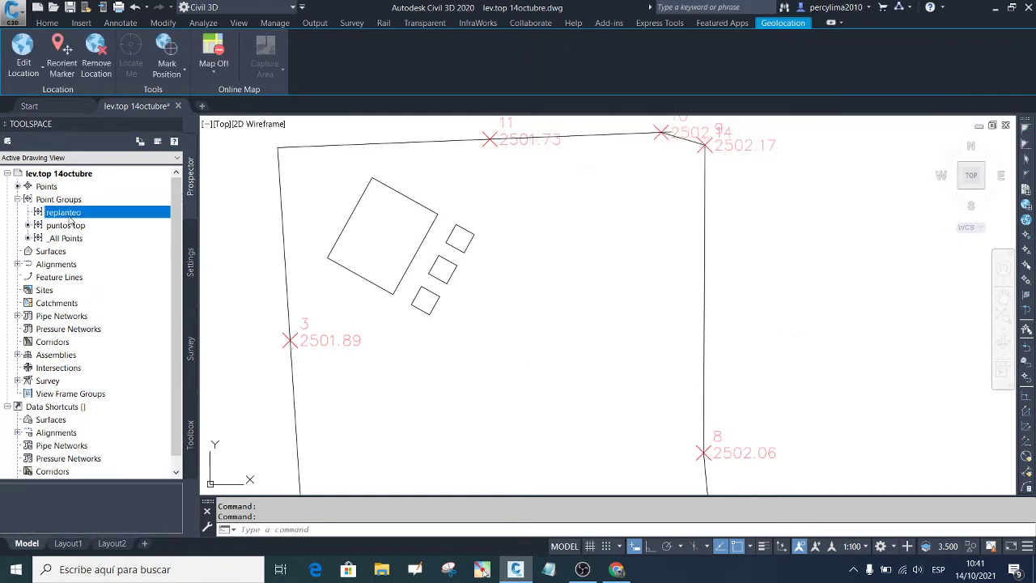
# Step: Start manual point creation and place a point on the large rectangle's top corner with the default description and 0.000 m elevation
pyautogui.click(81, 23)
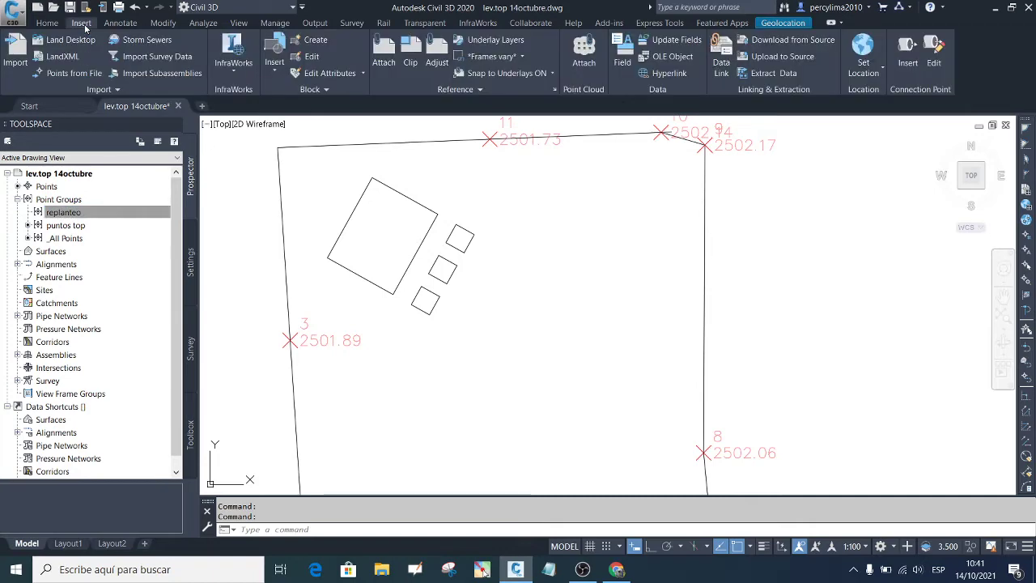
pyautogui.click(47, 23)
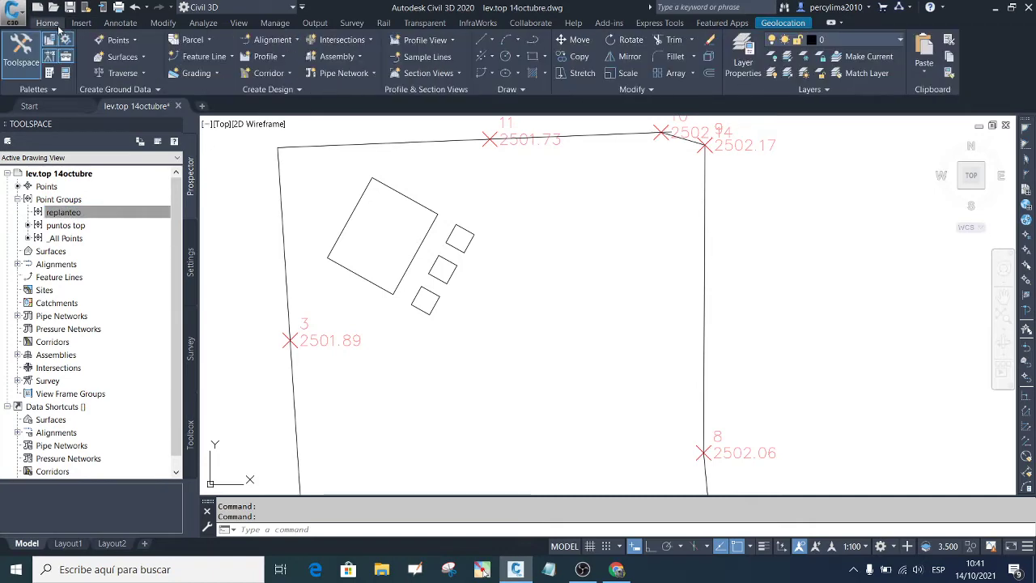
pyautogui.click(129, 43)
pyautogui.moveTo(226, 74)
pyautogui.click(299, 77)
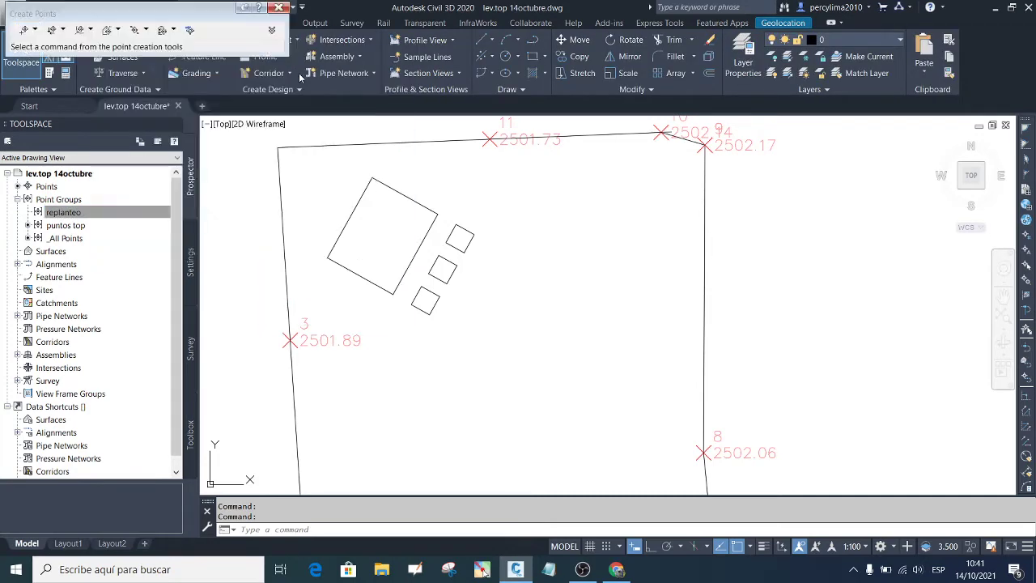
pyautogui.scroll(3, 372, 180)
pyautogui.scroll(-3, 439, 201)
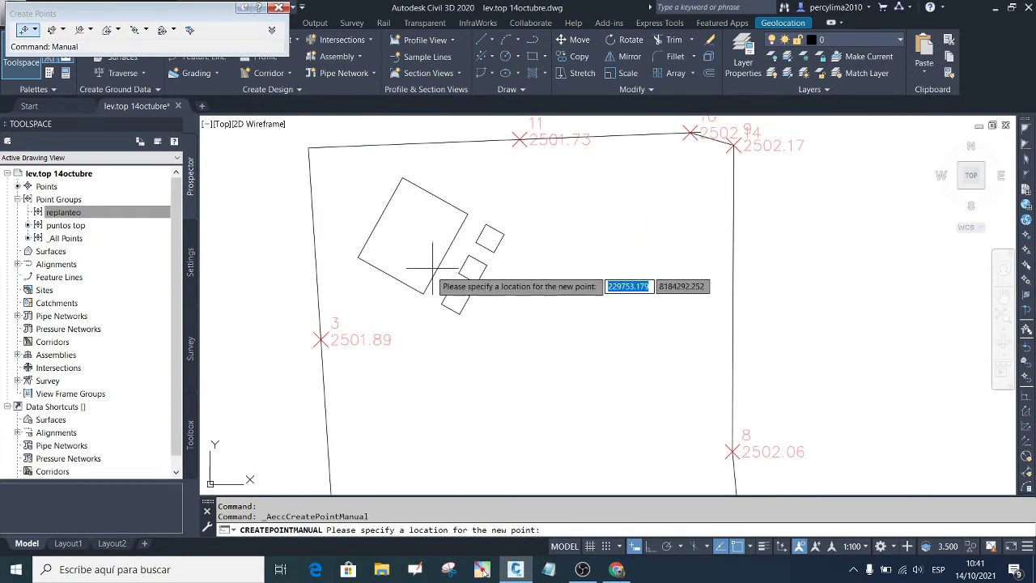
pyautogui.scroll(2, 400, 176)
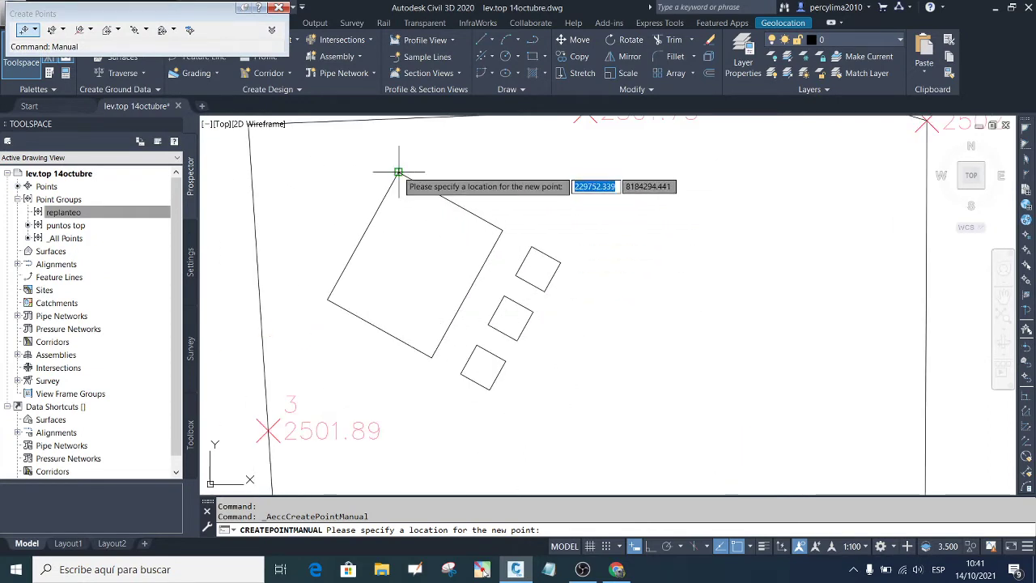
pyautogui.click(398, 172)
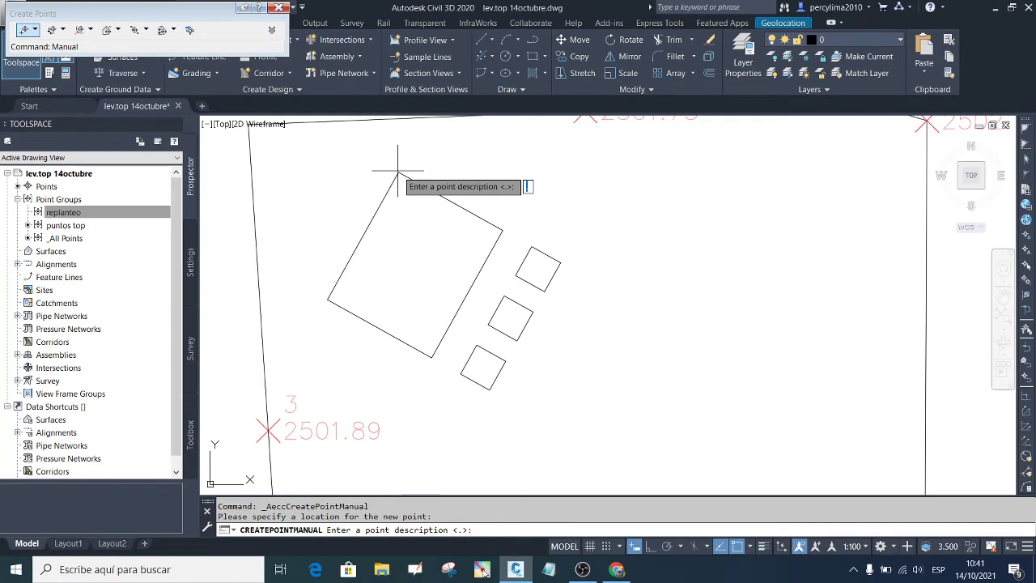
pyautogui.press('Return')
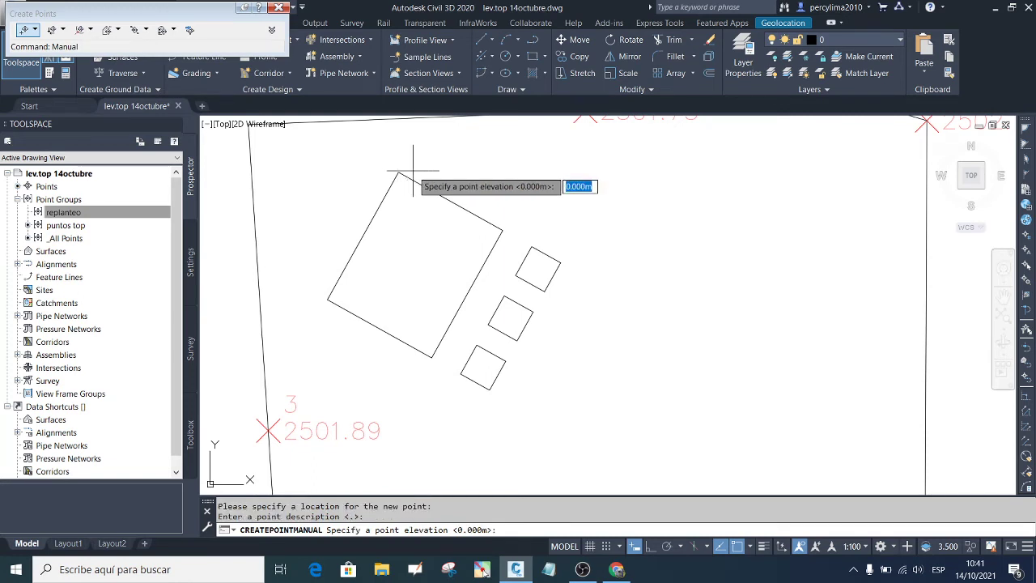
pyautogui.press('Return')
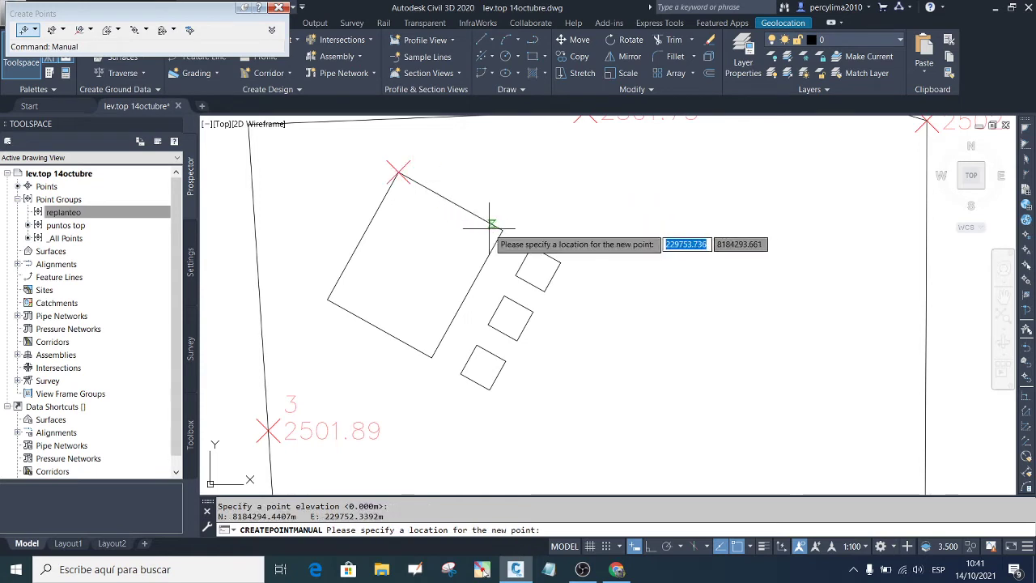
# Step: Place manual points at the large rectangle's right, bottom and left corners, accepting the default description and elevation
pyautogui.click(497, 229)
pyautogui.press('Return')
pyautogui.press('Return')
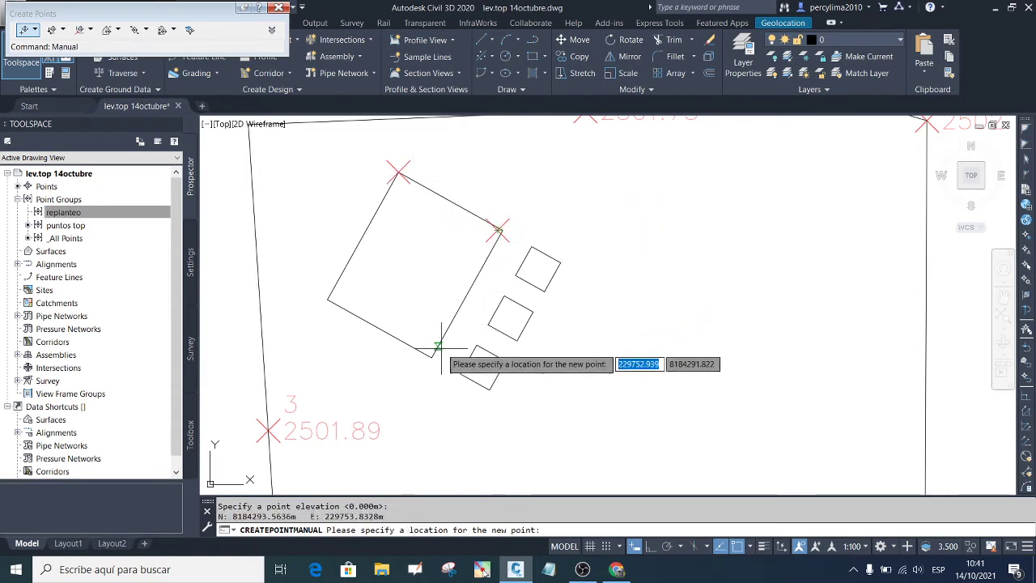
pyautogui.click(431, 357)
pyautogui.press('Return')
pyautogui.press('Return')
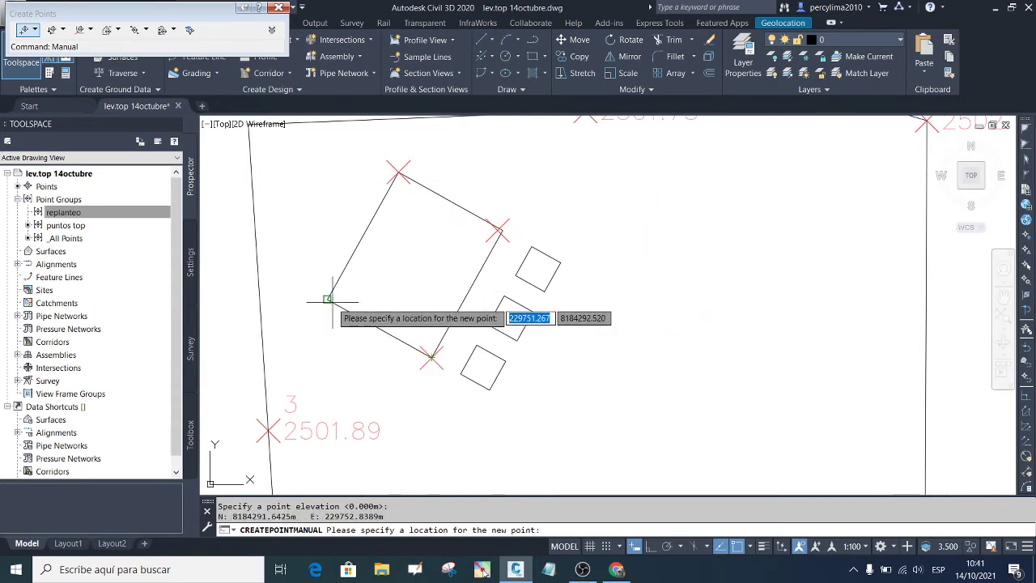
pyautogui.click(328, 298)
pyautogui.press('Return')
pyautogui.press('Return')
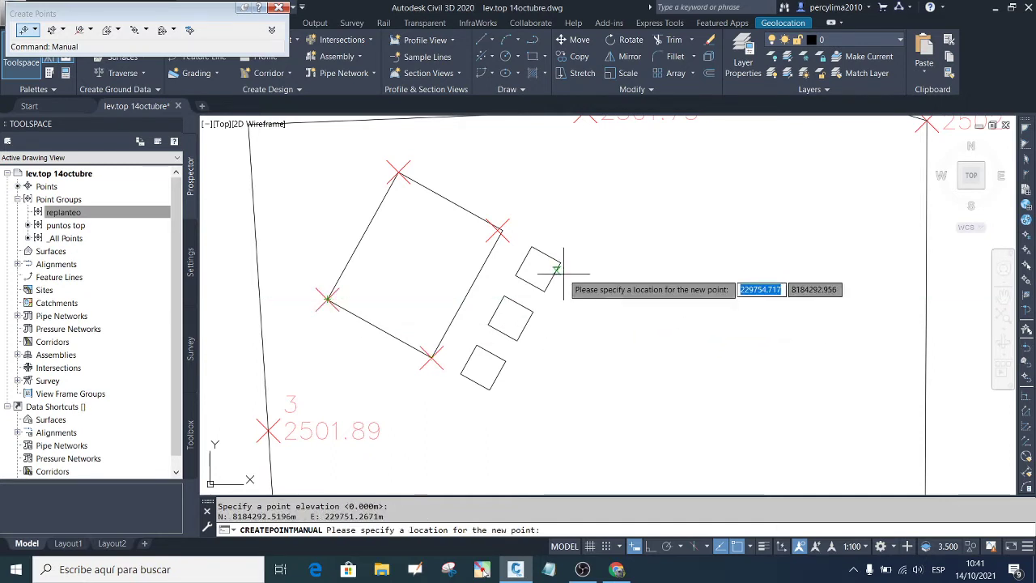
# Step: Place manual points on the four corners of the upper small square, accepting the default description and elevation
pyautogui.click(560, 262)
pyautogui.press('Return')
pyautogui.press('Return')
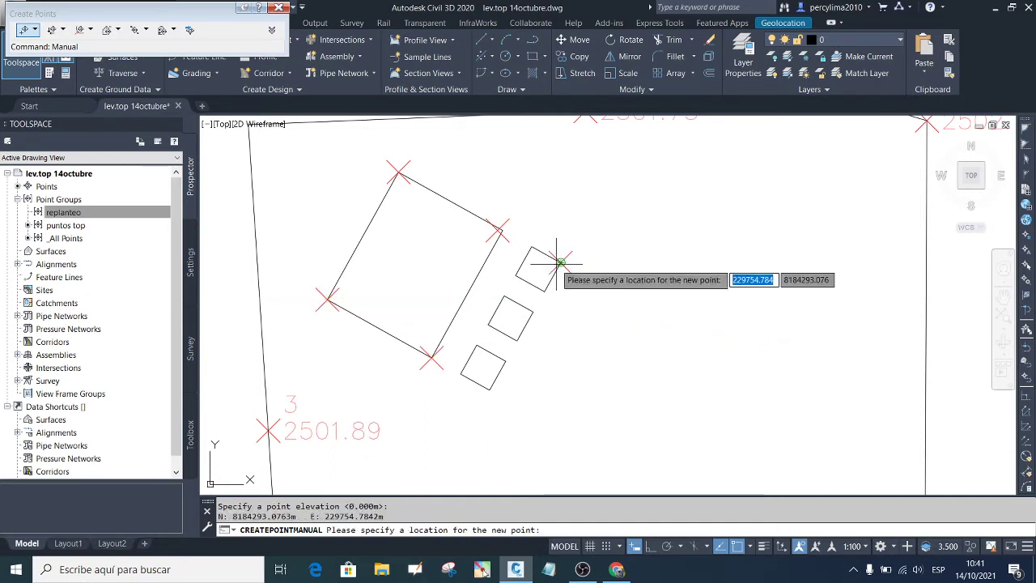
pyautogui.click(534, 249)
pyautogui.press('Return')
pyautogui.press('Return')
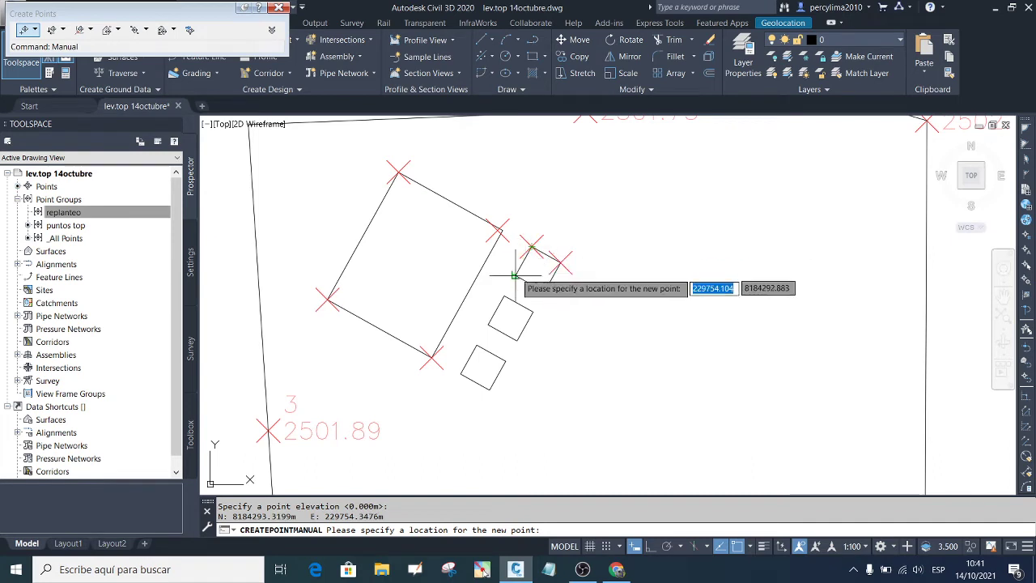
pyautogui.click(516, 272)
pyautogui.press('Return')
pyautogui.press('Return')
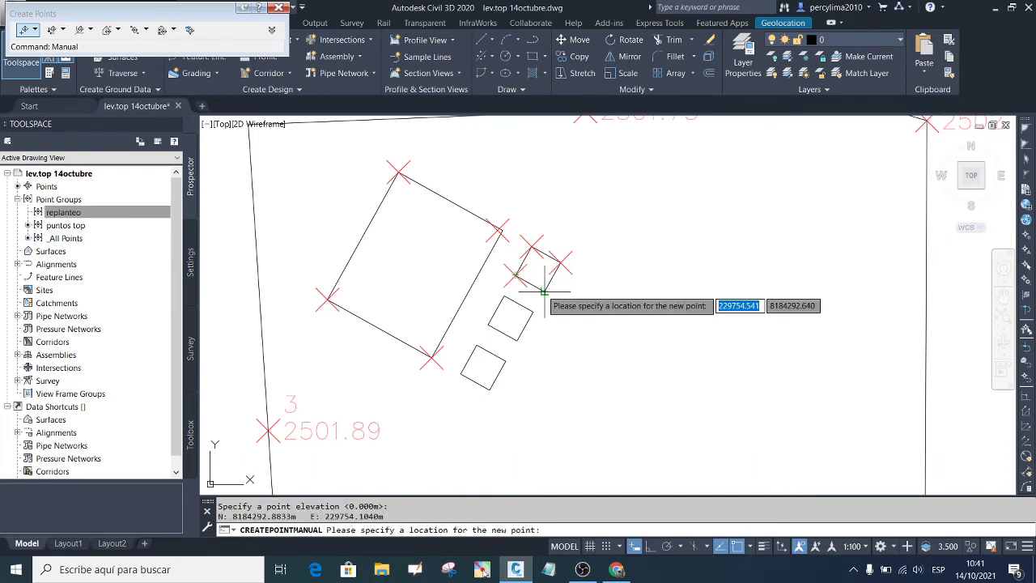
pyautogui.click(542, 289)
pyautogui.press('Return')
pyautogui.press('Return')
# Step: Place manual points on the four corners of the middle small square, accepting the default description and 0.000 m elevation
pyautogui.click(533, 311)
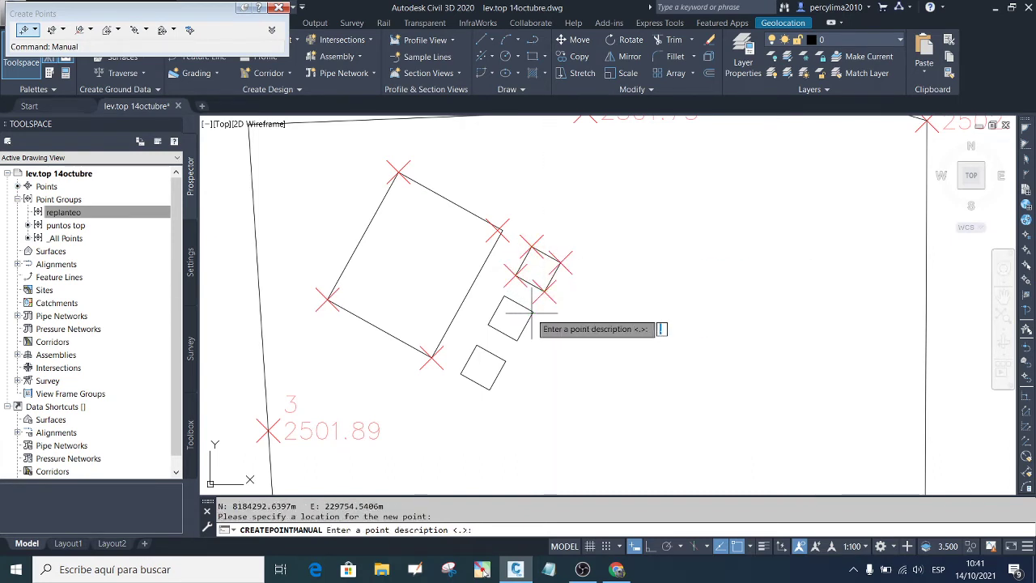
pyautogui.press('Return')
pyautogui.press('Return')
pyautogui.click(503, 298)
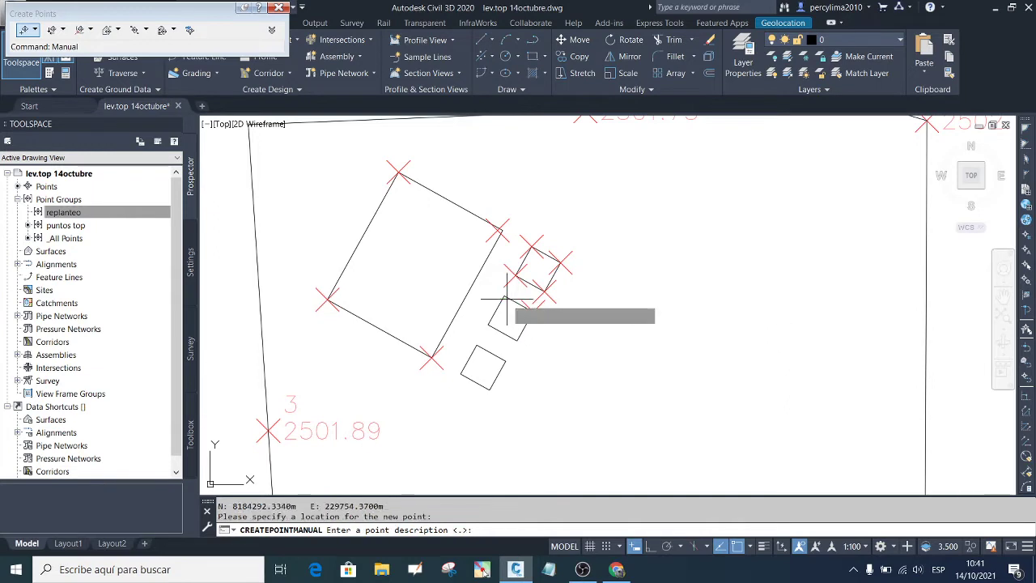
pyautogui.press('Return')
pyautogui.press('Return')
pyautogui.click(489, 324)
pyautogui.press('Return')
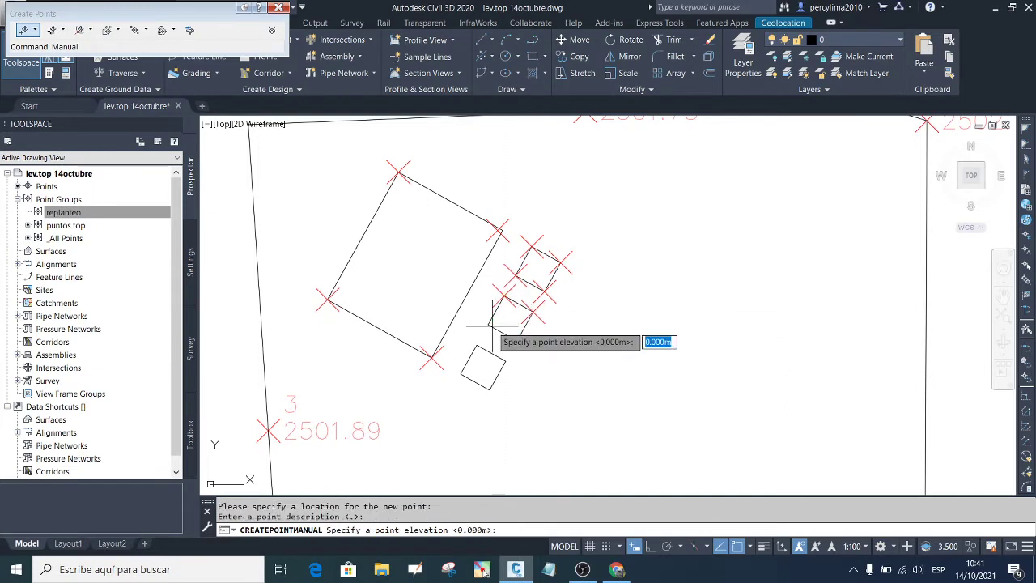
pyautogui.press('Return')
pyautogui.click(515, 338)
pyautogui.press('Return')
pyautogui.press('Return')
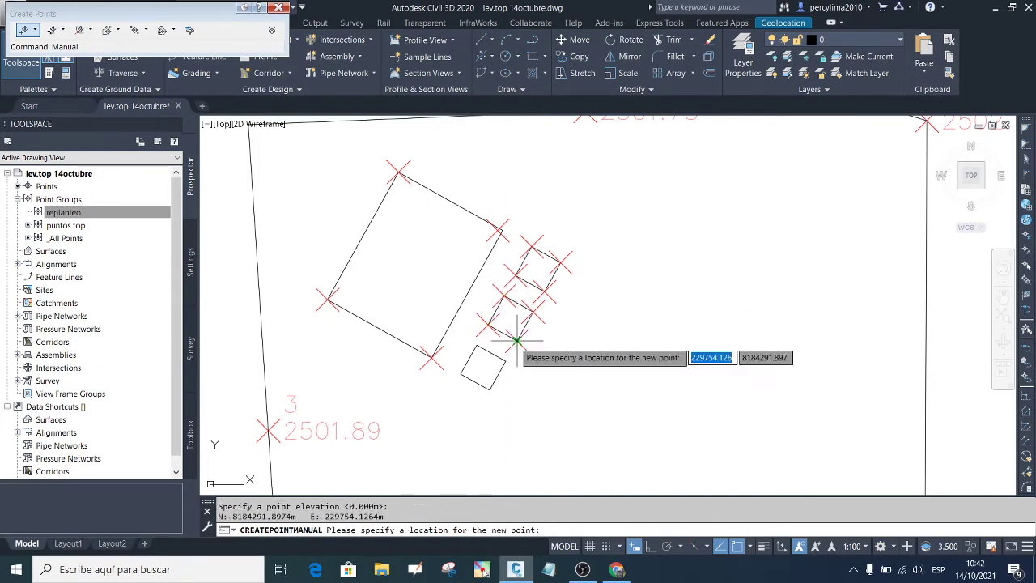
# Step: Place manual points on the lower small square's four corners with default description and elevation, and close the point creation tools
pyautogui.click(510, 356)
pyautogui.press('Return')
pyautogui.press('Return')
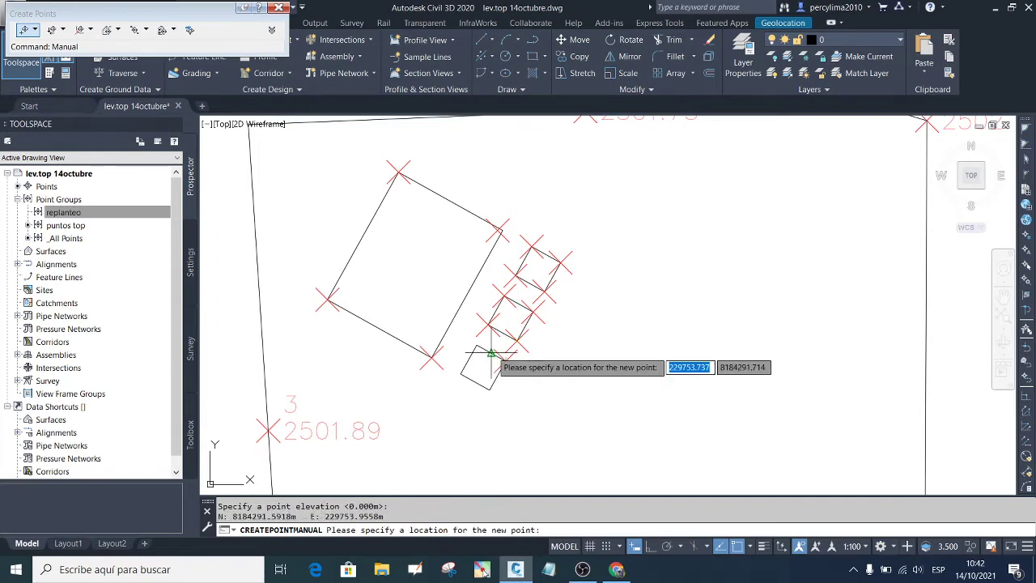
pyautogui.click(477, 347)
pyautogui.press('Return')
pyautogui.press('Return')
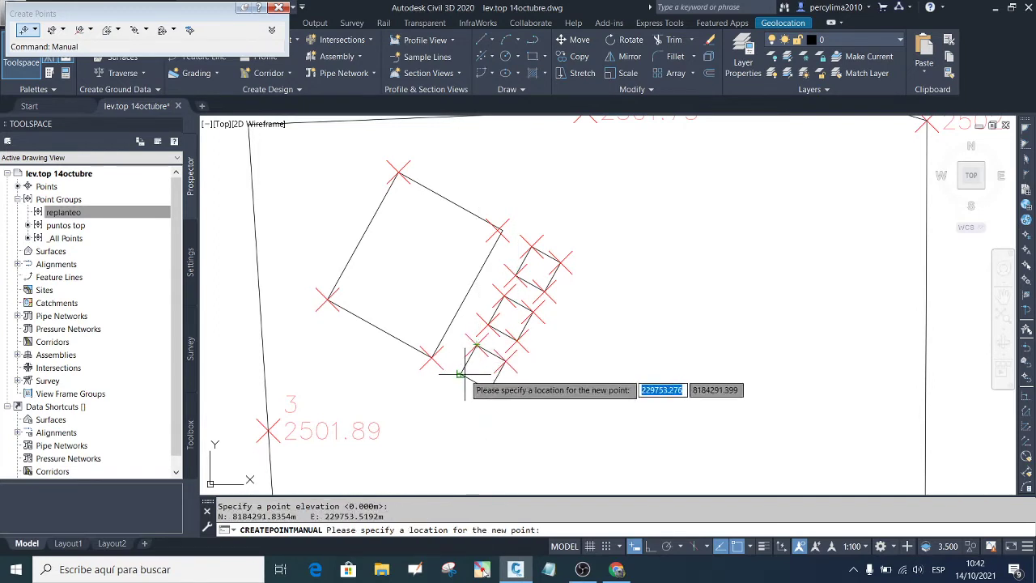
pyautogui.click(464, 374)
pyautogui.press('Return')
pyautogui.press('Return')
pyautogui.click(490, 385)
pyautogui.press('Return')
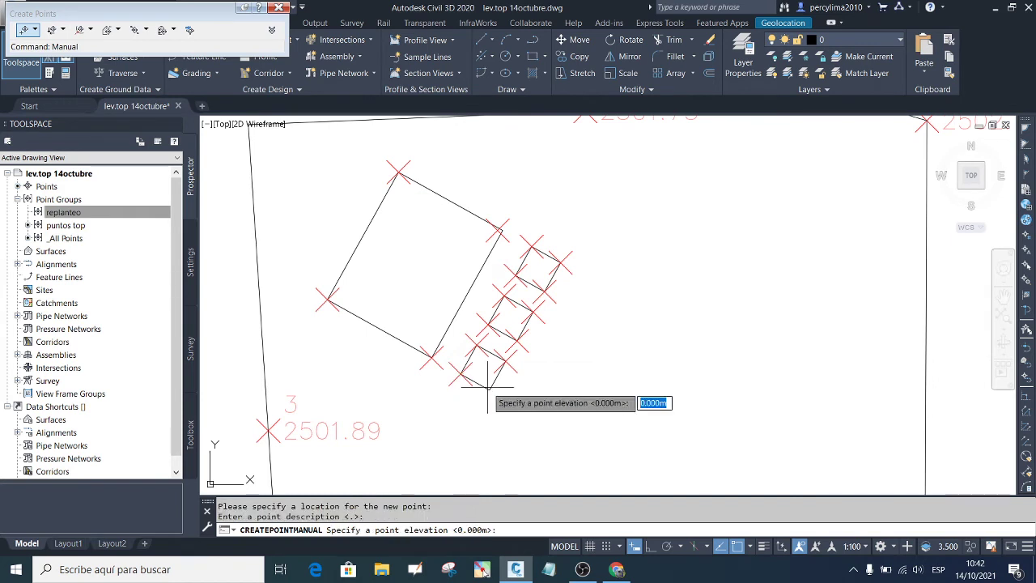
pyautogui.press('Return')
pyautogui.press('Return')
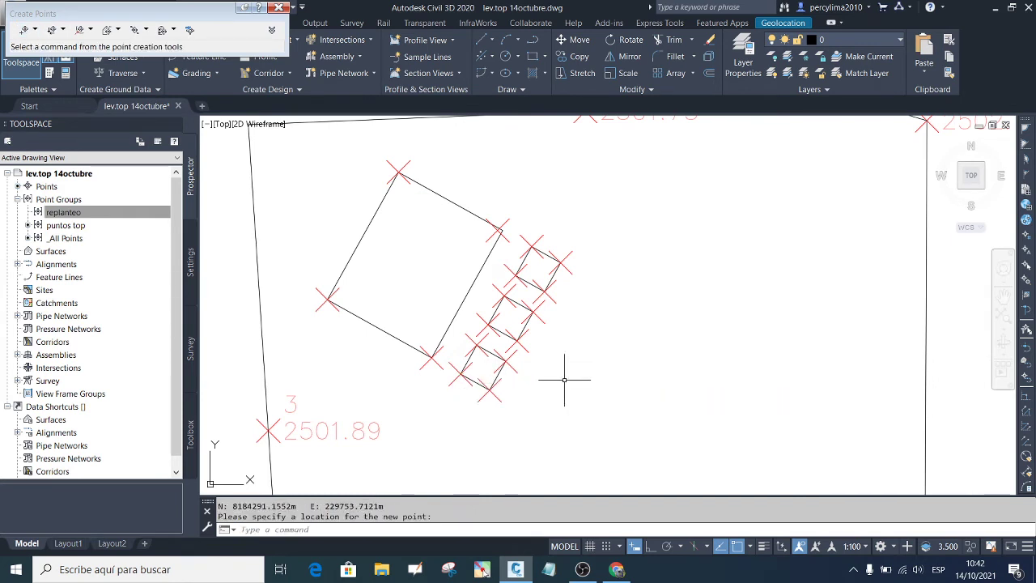
pyautogui.click(282, 9)
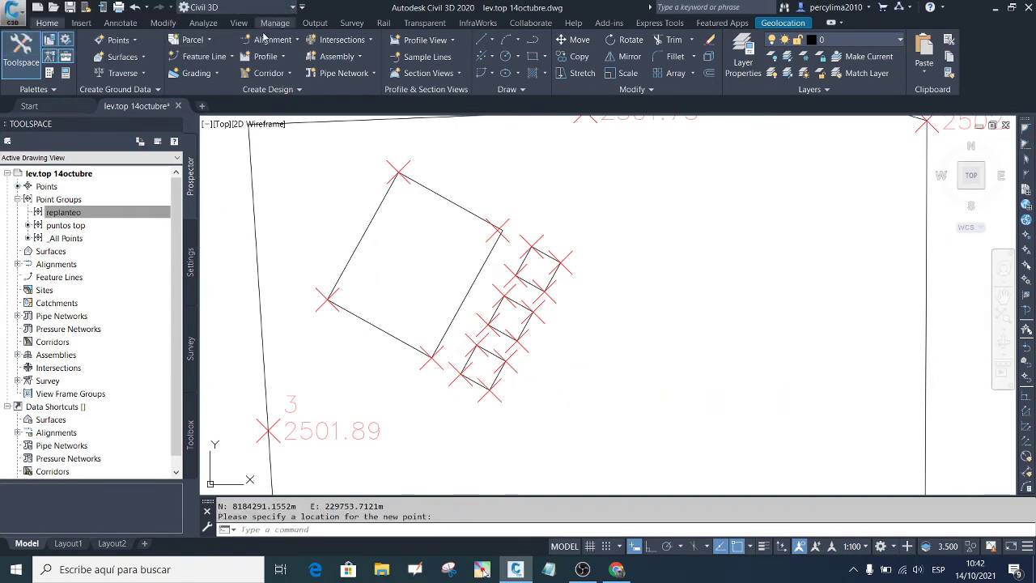
# Step: Open the _All Points group for point editing and examine the new points' numbers, coordinates and elevations, widening the Point Elevation column
pyautogui.click(80, 214)
pyautogui.rightClick(78, 217)
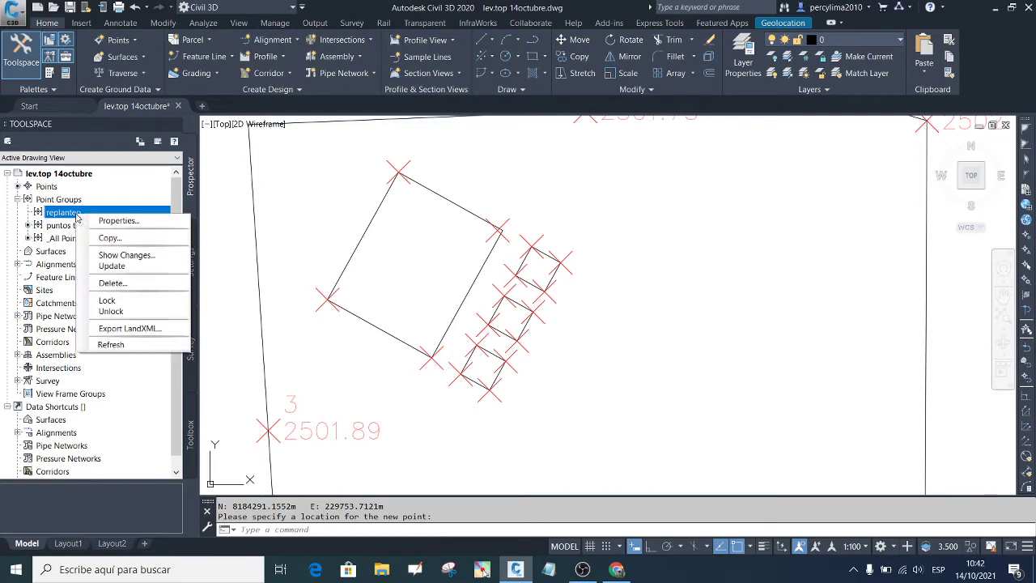
pyautogui.click(54, 233)
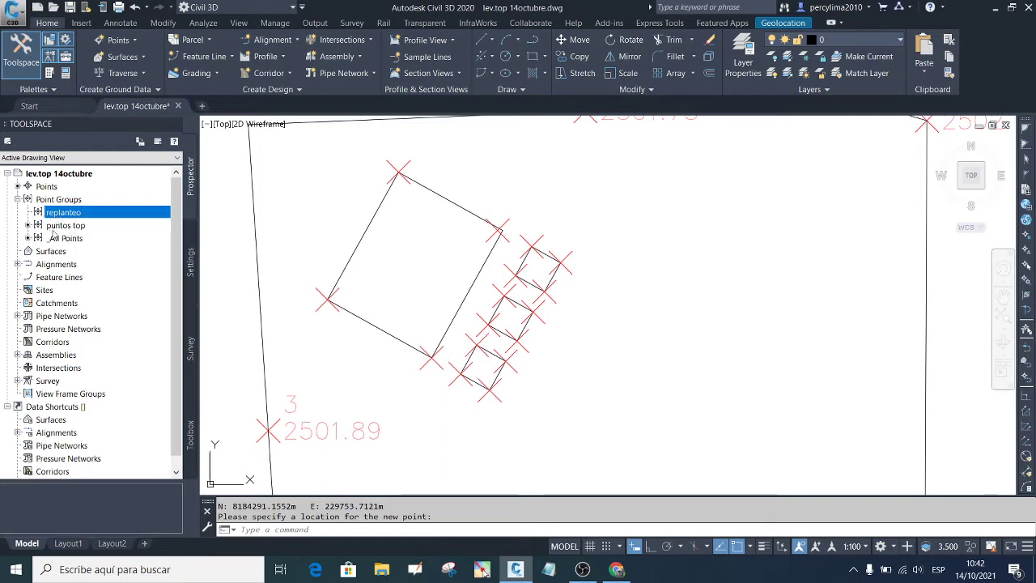
pyautogui.click(47, 227)
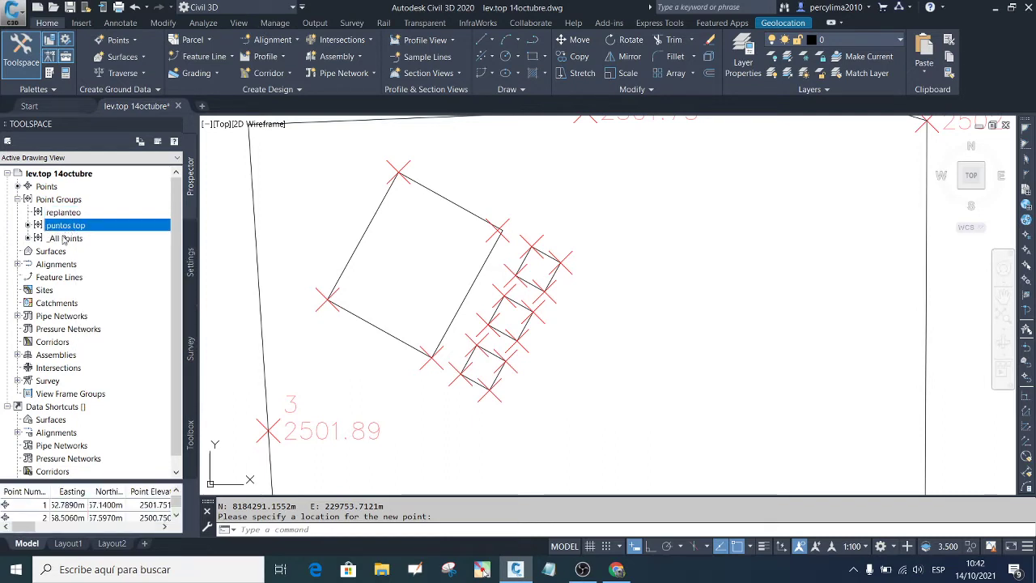
pyautogui.click(66, 238)
pyautogui.rightClick(74, 239)
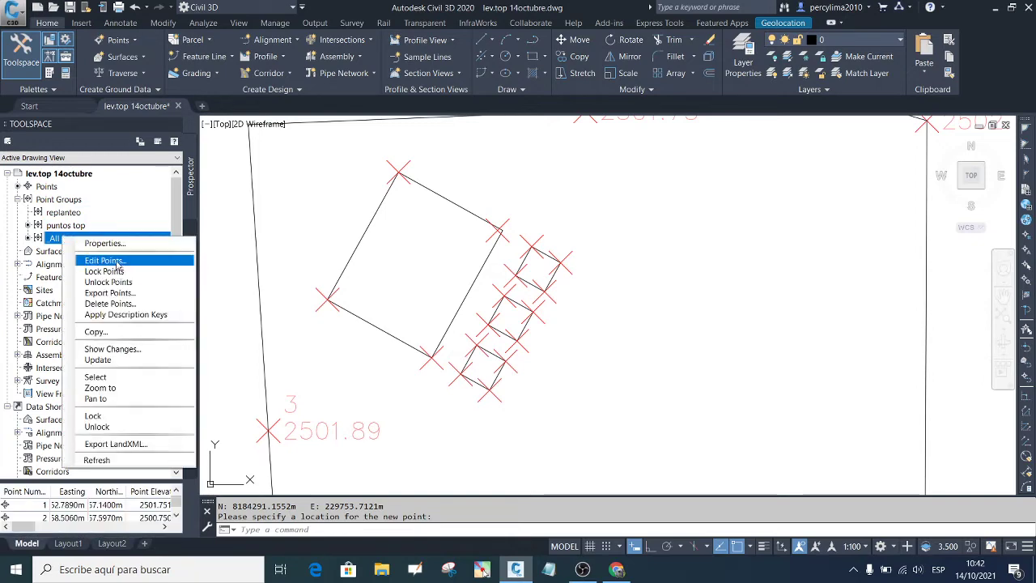
pyautogui.click(113, 260)
pyautogui.scroll(-1, 103, 139)
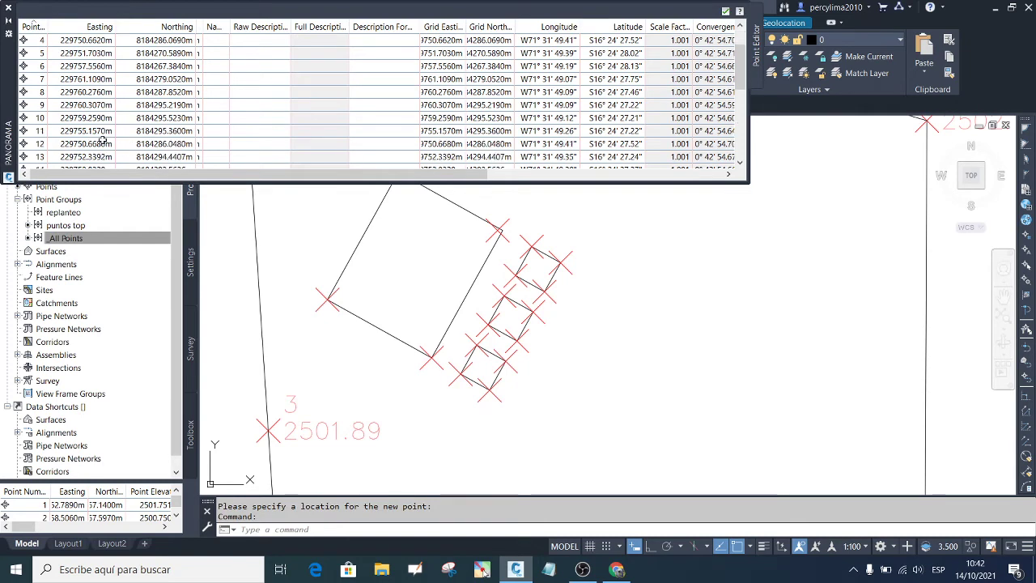
pyautogui.scroll(-3, 194, 134)
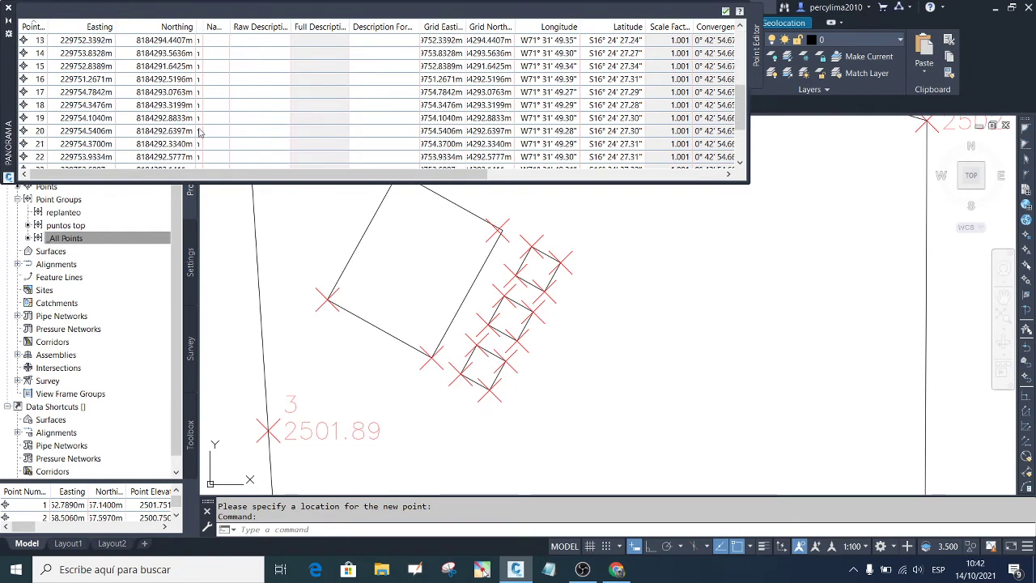
pyautogui.moveTo(202, 27); pyautogui.dragTo(256, 27)
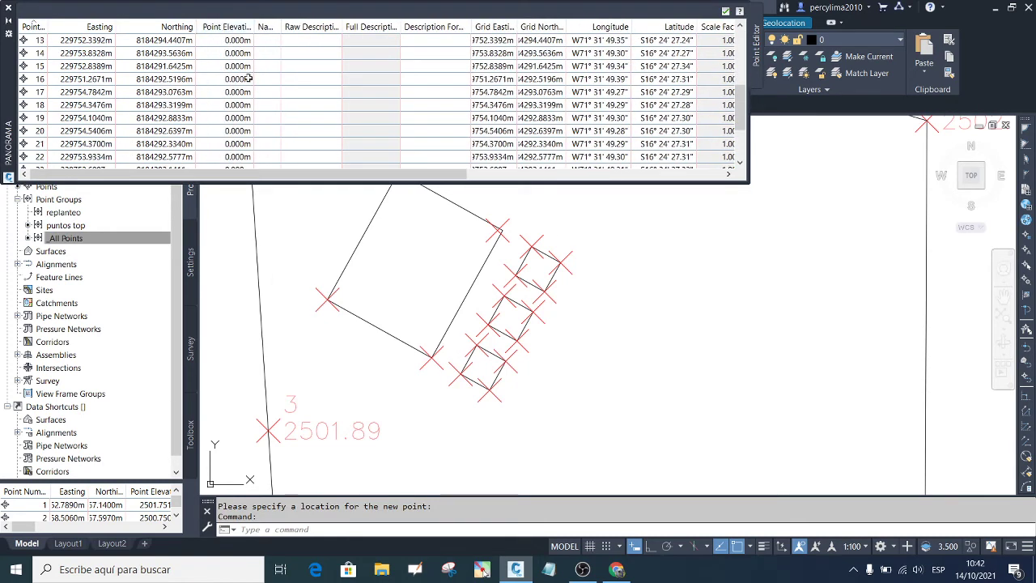
pyautogui.scroll(2, 221, 86)
pyautogui.scroll(-1, 230, 103)
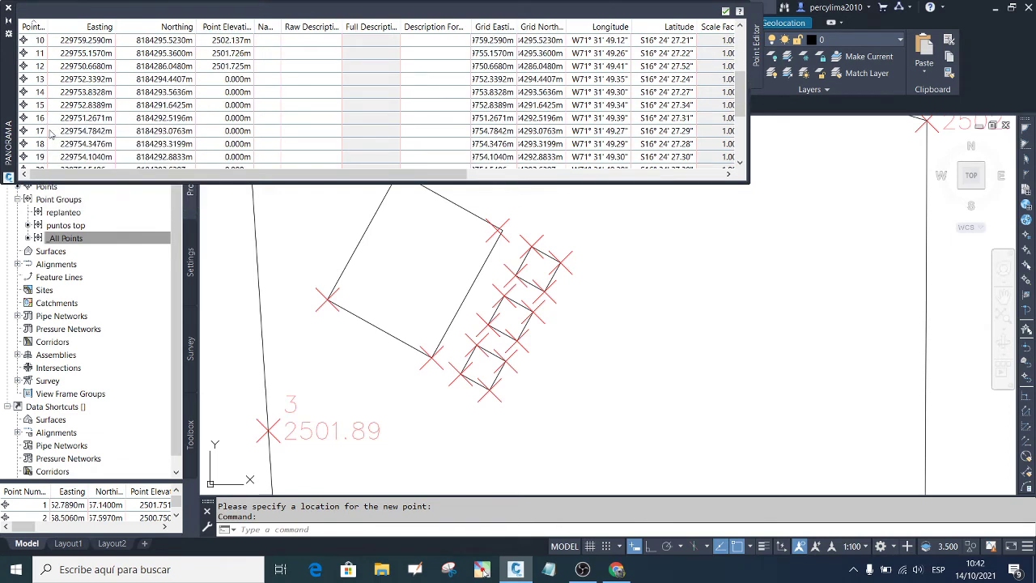
pyautogui.scroll(-3, 118, 121)
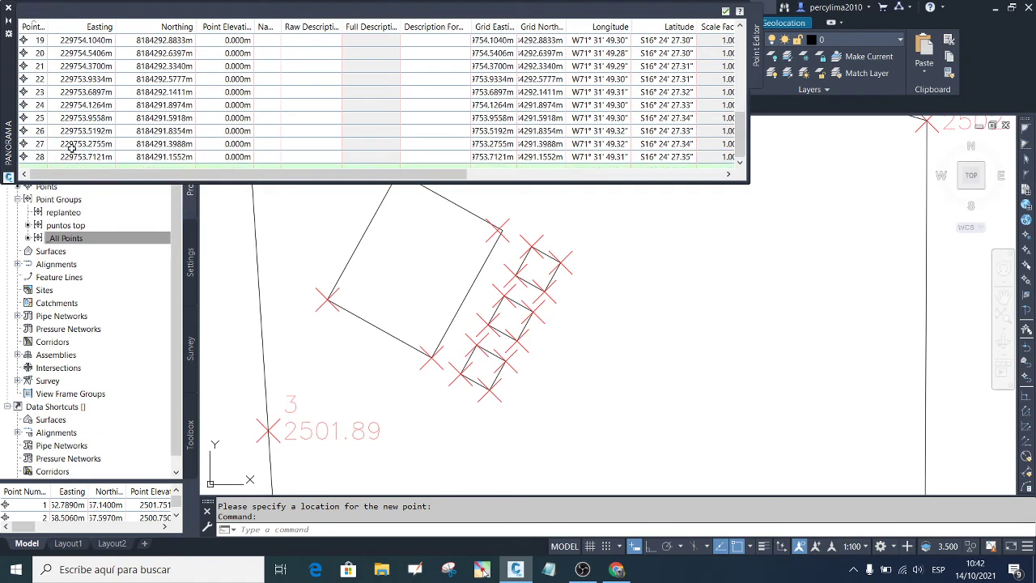
pyautogui.click(7, 9)
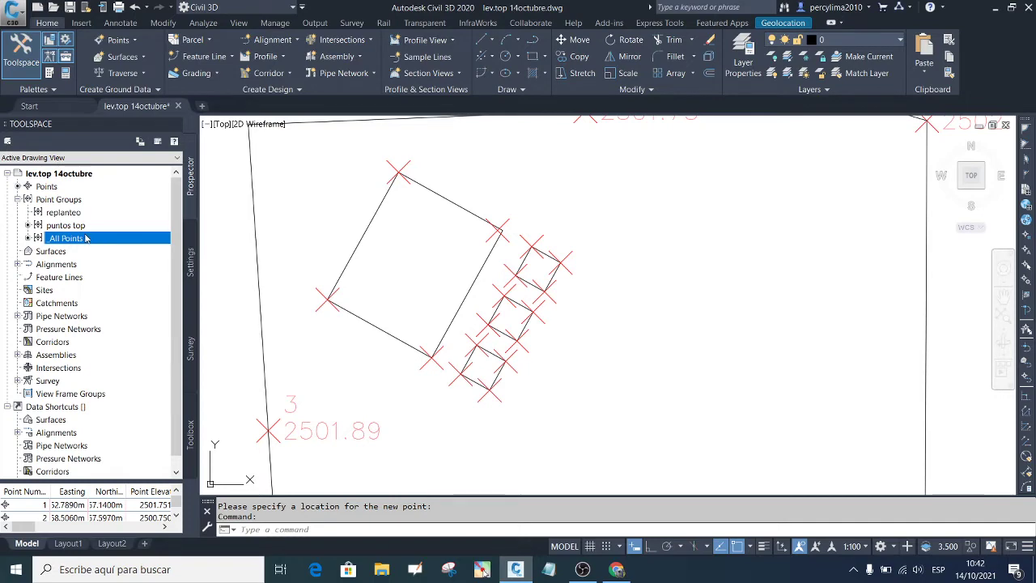
pyautogui.rightClick(85, 238)
pyautogui.click(121, 243)
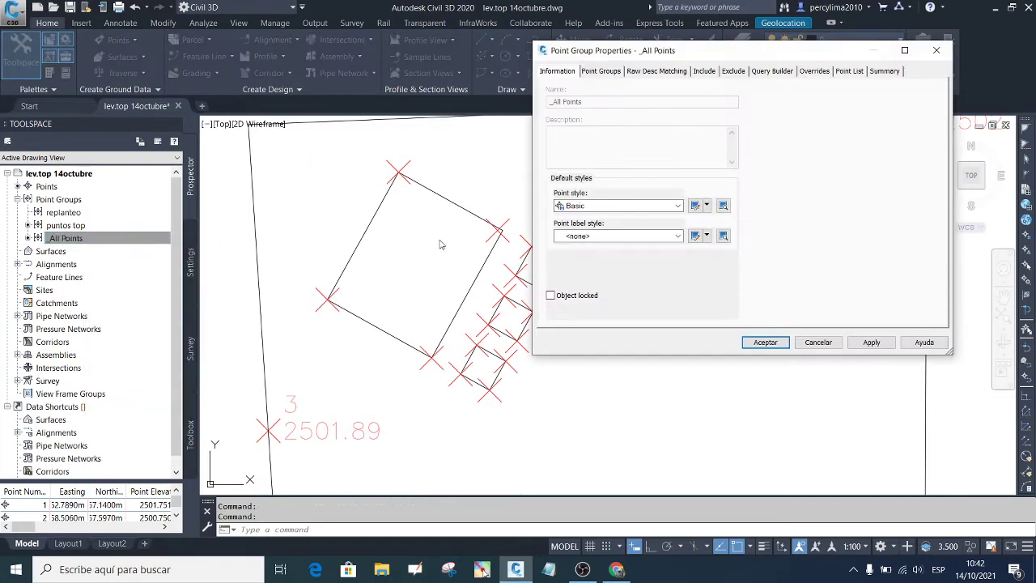
pyautogui.click(817, 341)
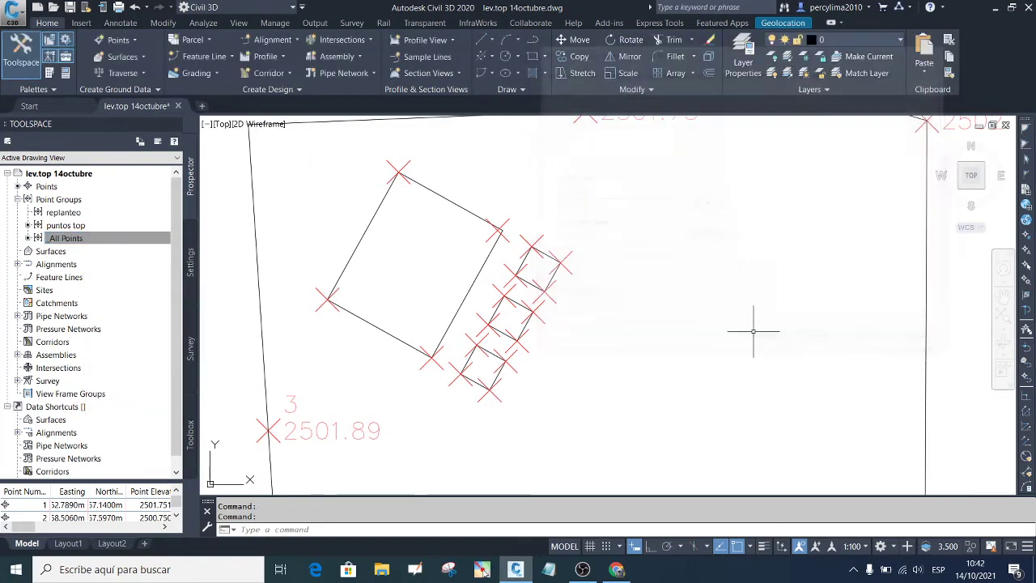
# Step: Set the custom marker size of the Basic point style to 0.5 mm through the puntos top group's properties
pyautogui.click(78, 227)
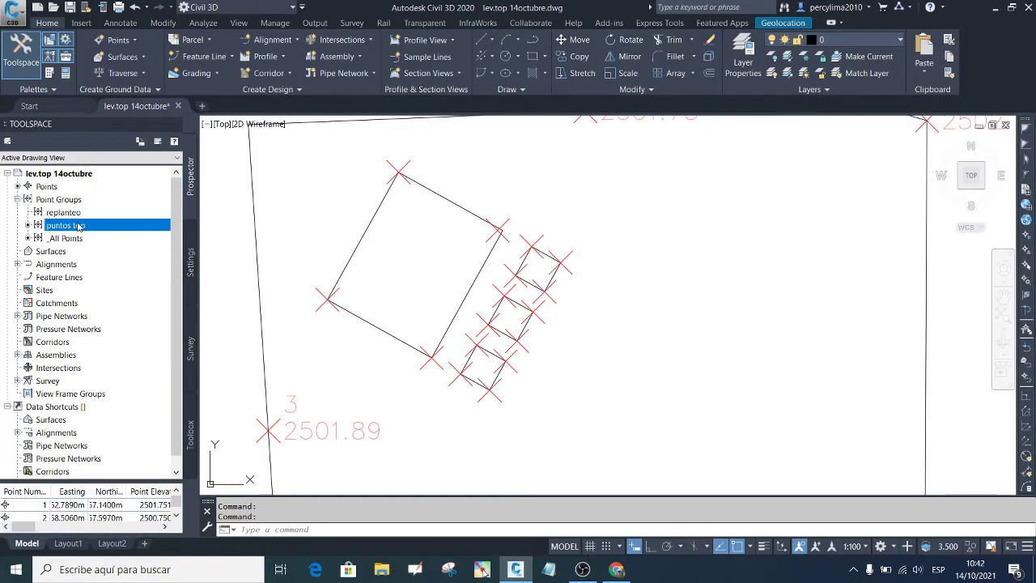
pyautogui.rightClick(79, 226)
pyautogui.click(118, 232)
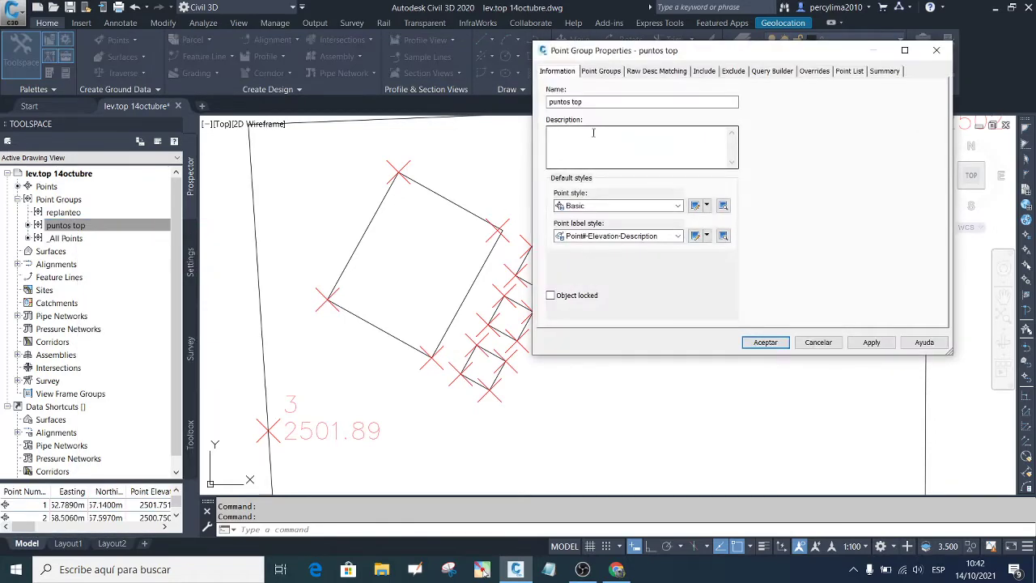
pyautogui.click(694, 205)
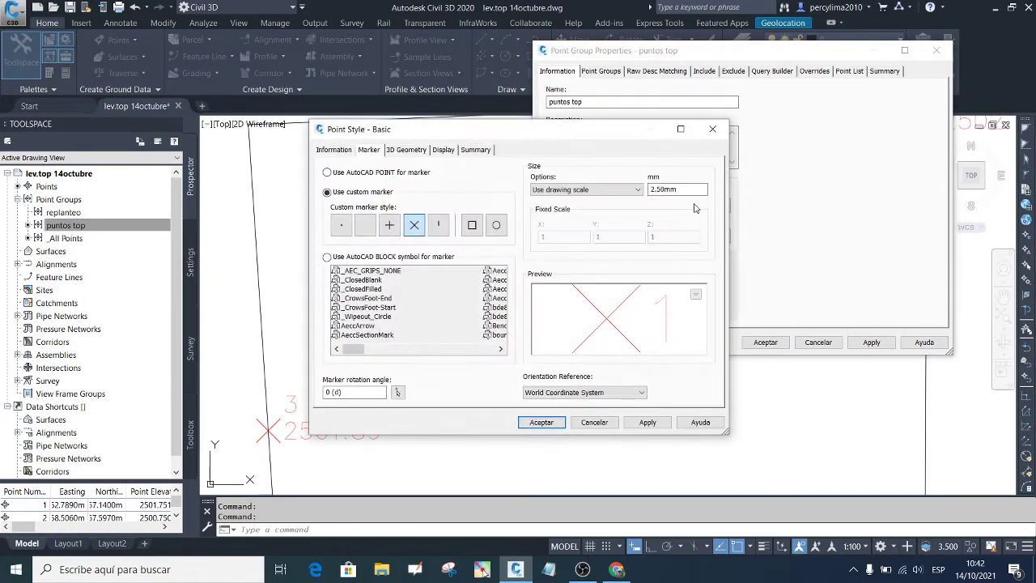
pyautogui.moveTo(663, 191); pyautogui.dragTo(637, 194)
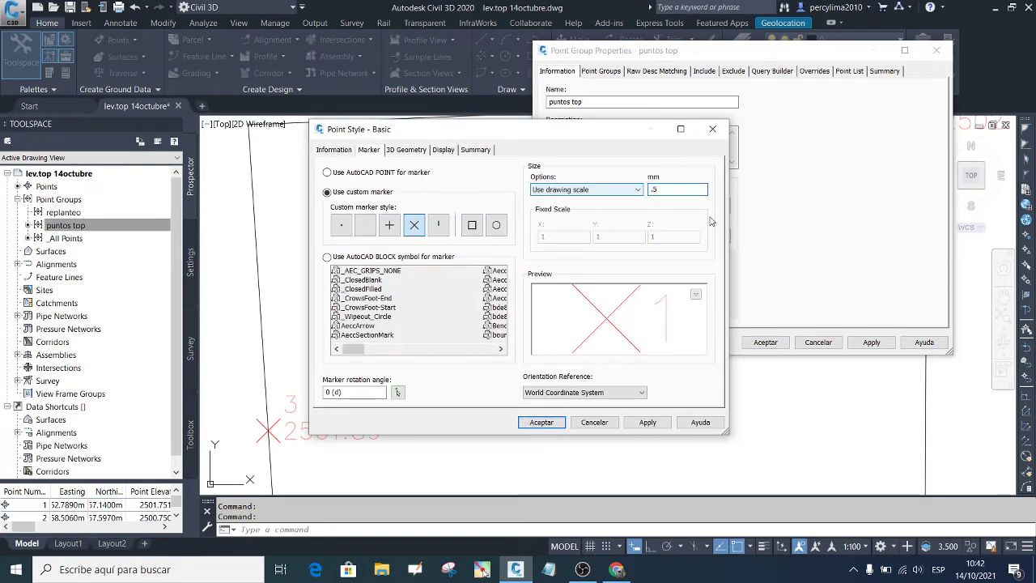
pyautogui.write('.5')
pyautogui.click(647, 422)
pyautogui.click(541, 421)
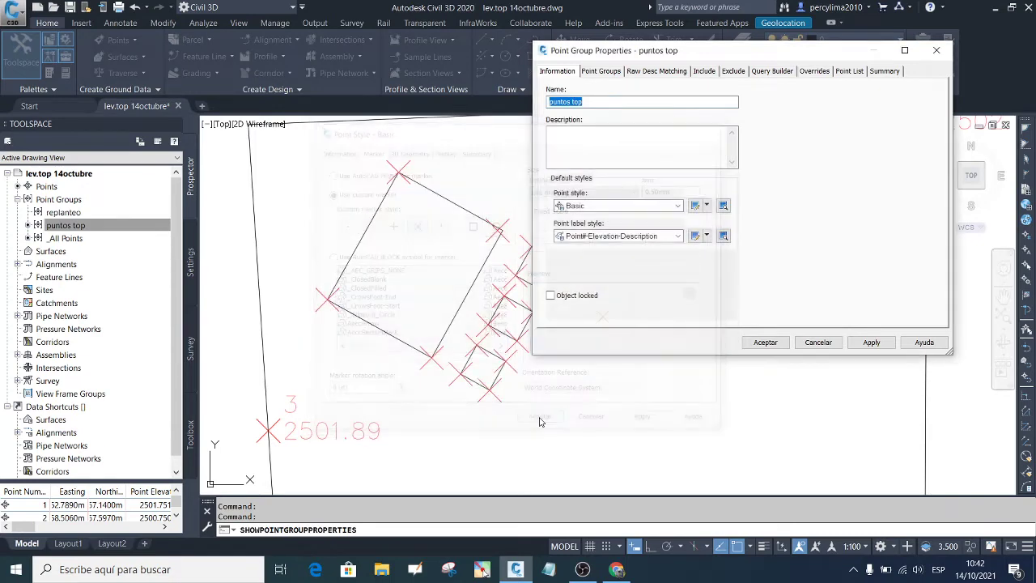
pyautogui.click(870, 341)
pyautogui.click(752, 338)
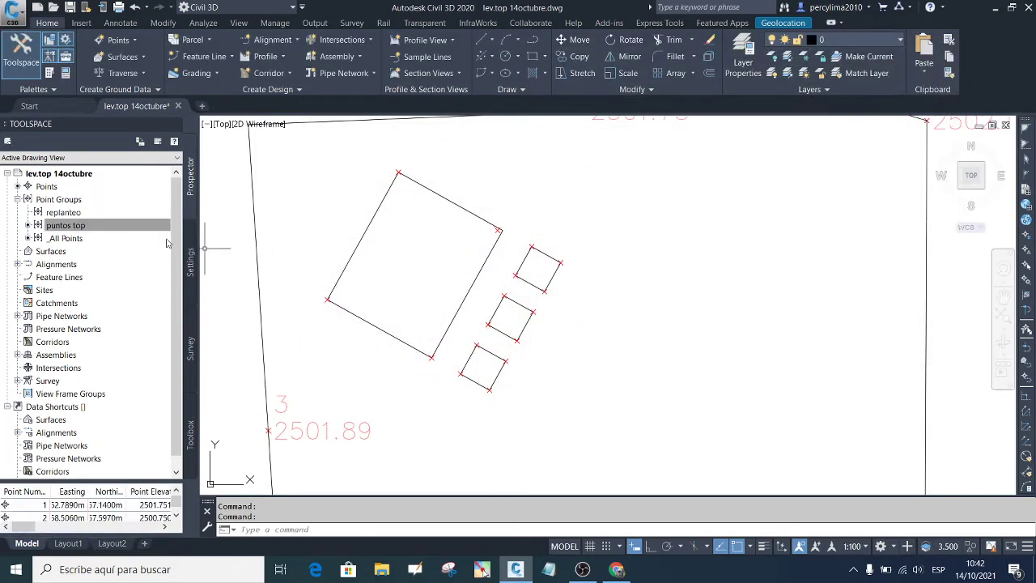
# Step: Set the point label style of the puntos top group to Point Number Only
pyautogui.click(113, 227)
pyautogui.rightClick(90, 225)
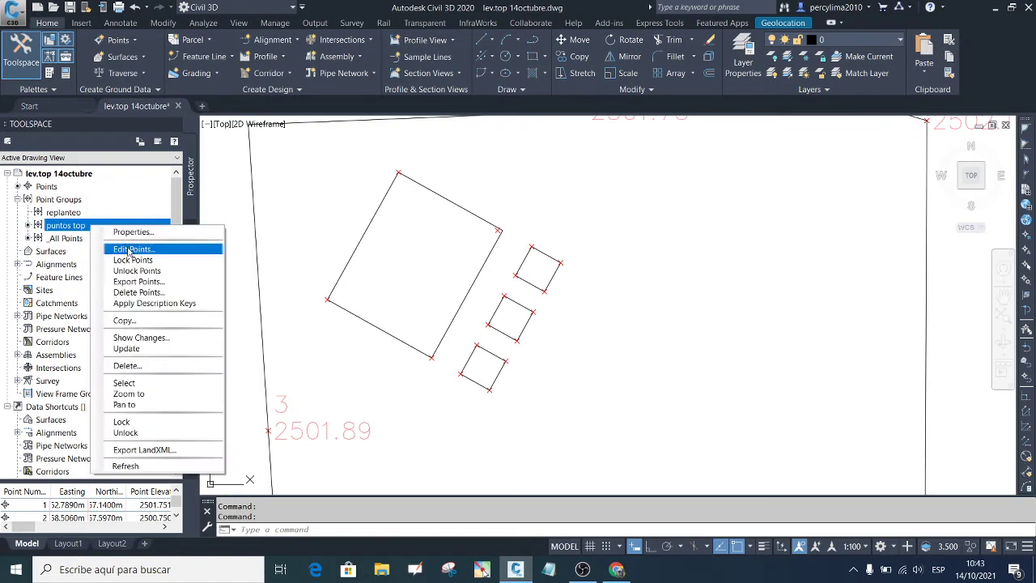
pyautogui.click(162, 233)
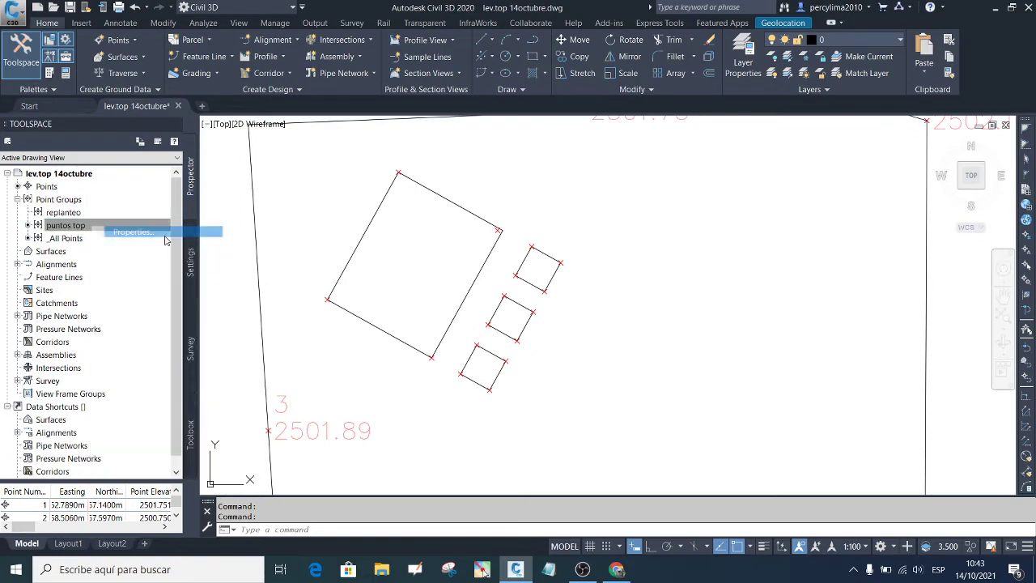
pyautogui.click(677, 236)
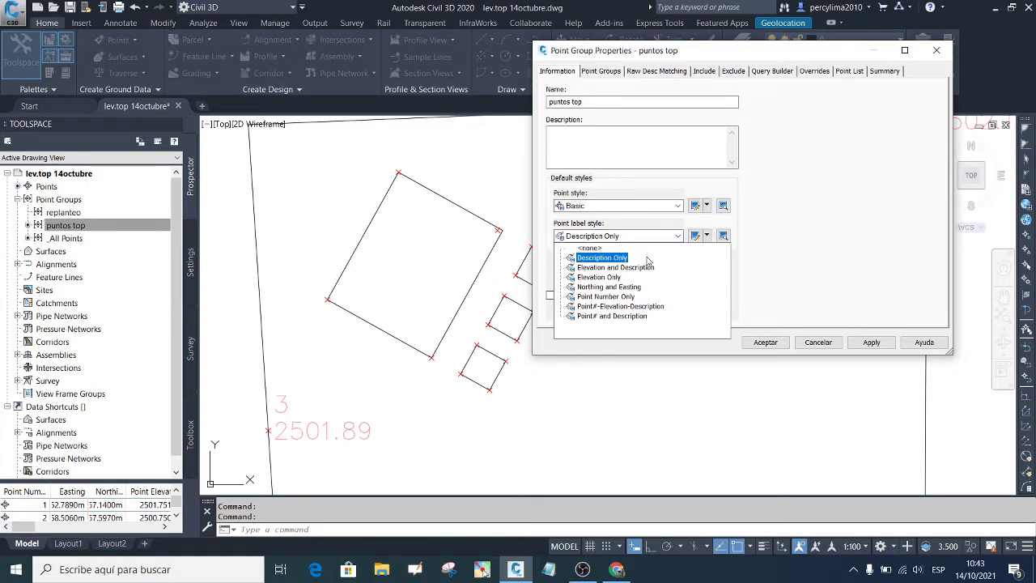
pyautogui.click(628, 297)
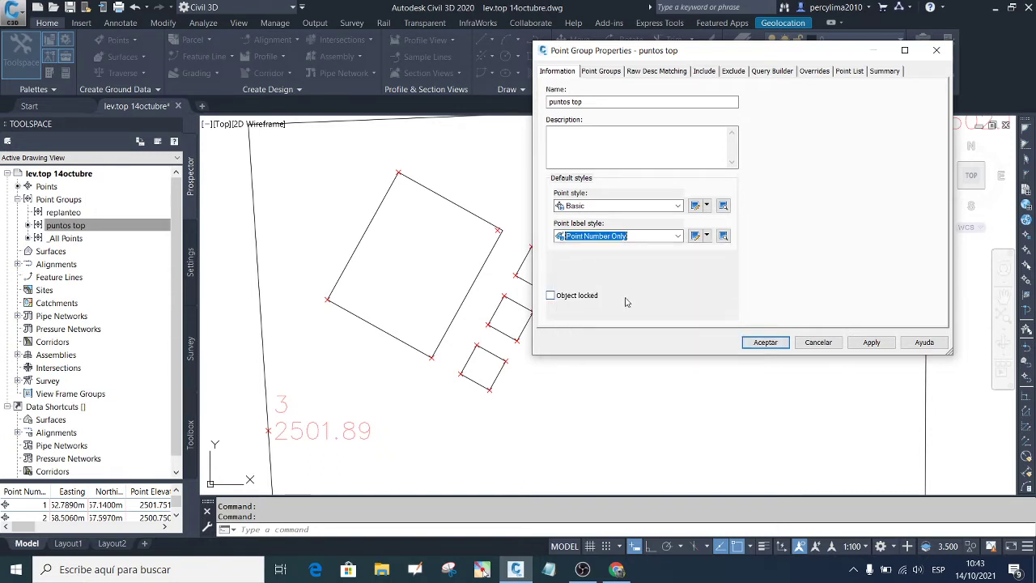
pyautogui.click(871, 342)
pyautogui.click(765, 343)
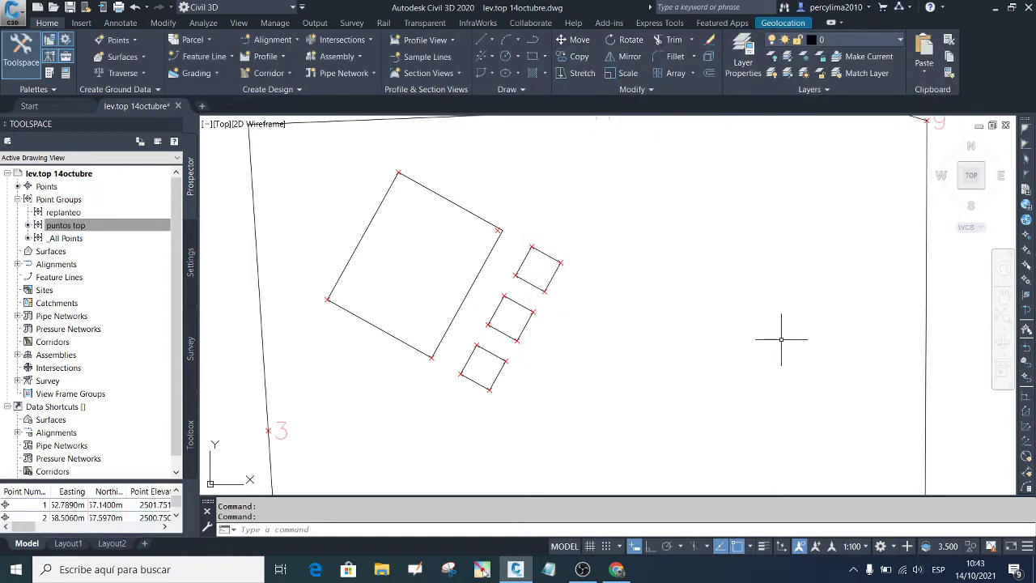
pyautogui.click(65, 212)
pyautogui.rightClick(68, 215)
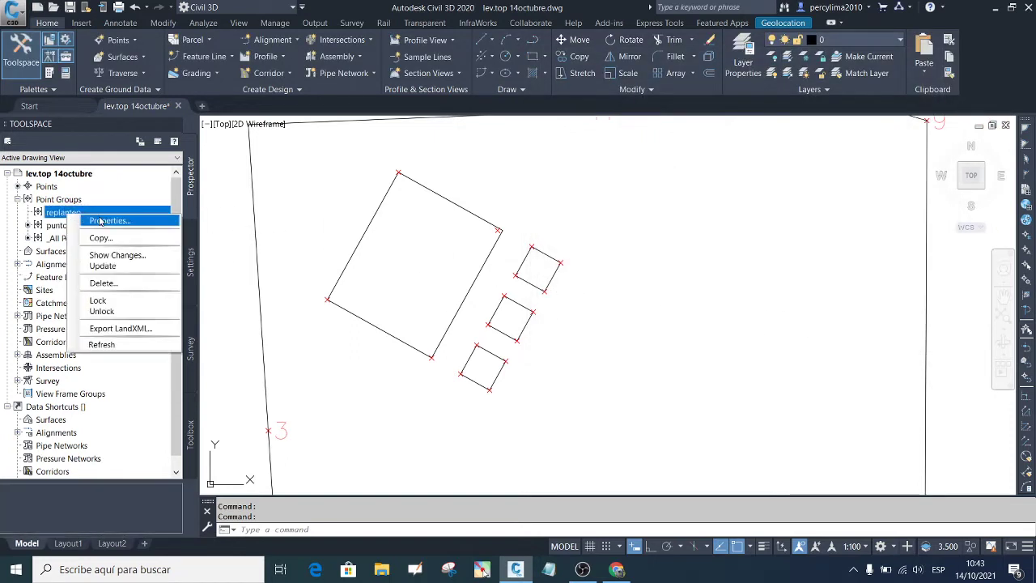
pyautogui.click(62, 213)
# Step: Open the points of the _All Points group for editing, bringing point 13 and the points after it into view
pyautogui.click(65, 225)
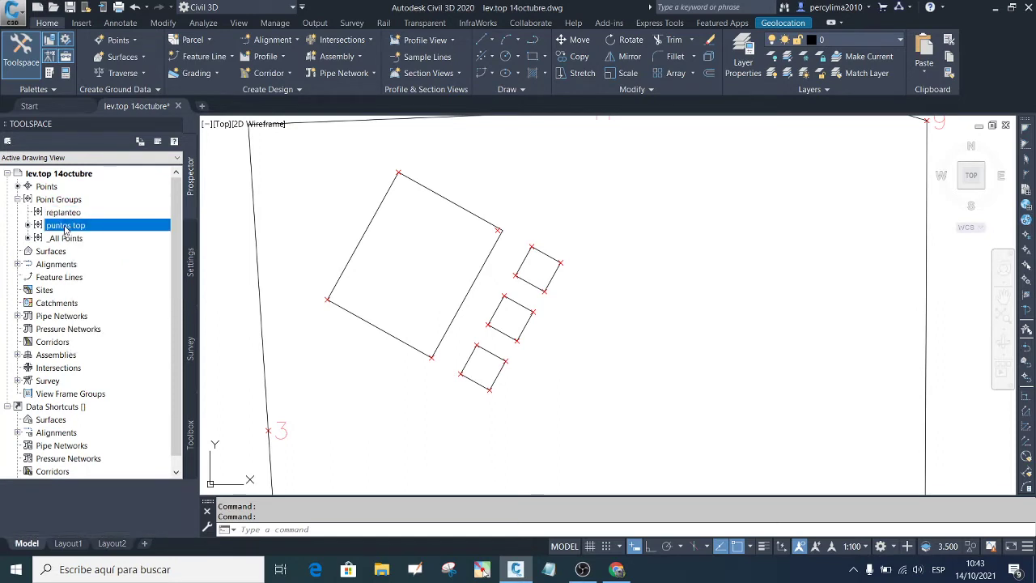
pyautogui.rightClick(62, 228)
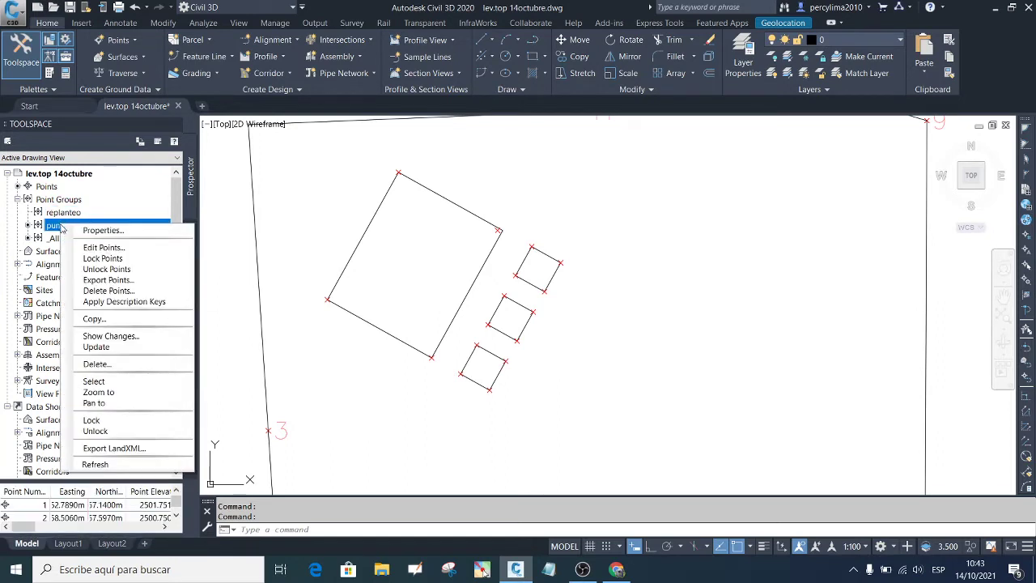
pyautogui.click(54, 237)
pyautogui.rightClick(56, 238)
pyautogui.click(98, 259)
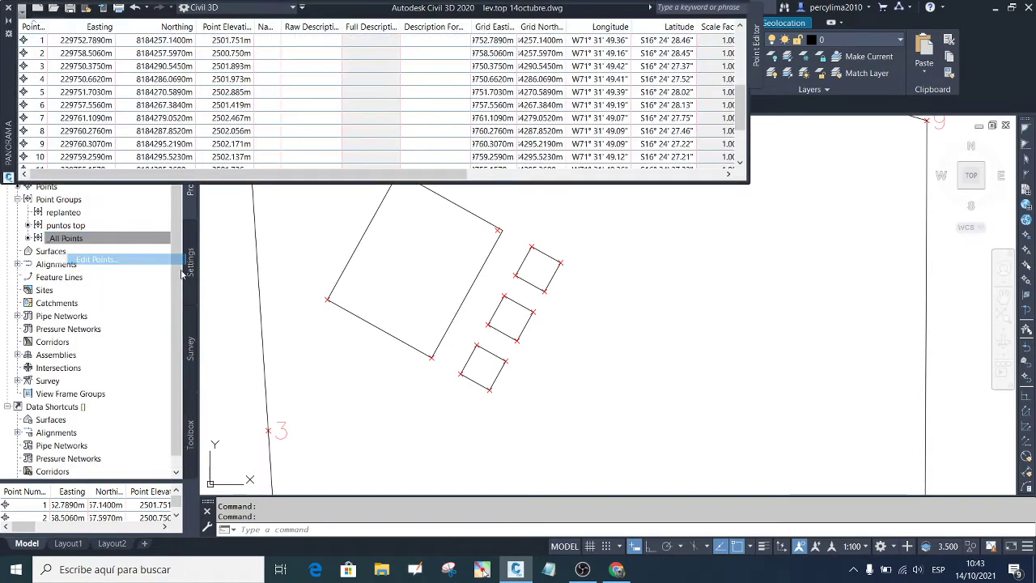
pyautogui.scroll(4, 295, 96)
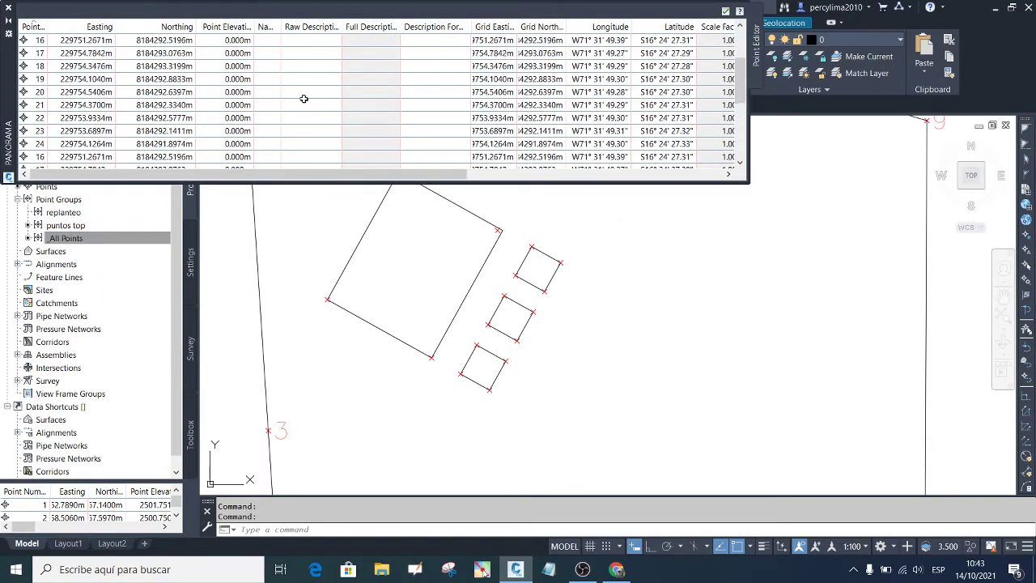
pyautogui.scroll(-2, 298, 89)
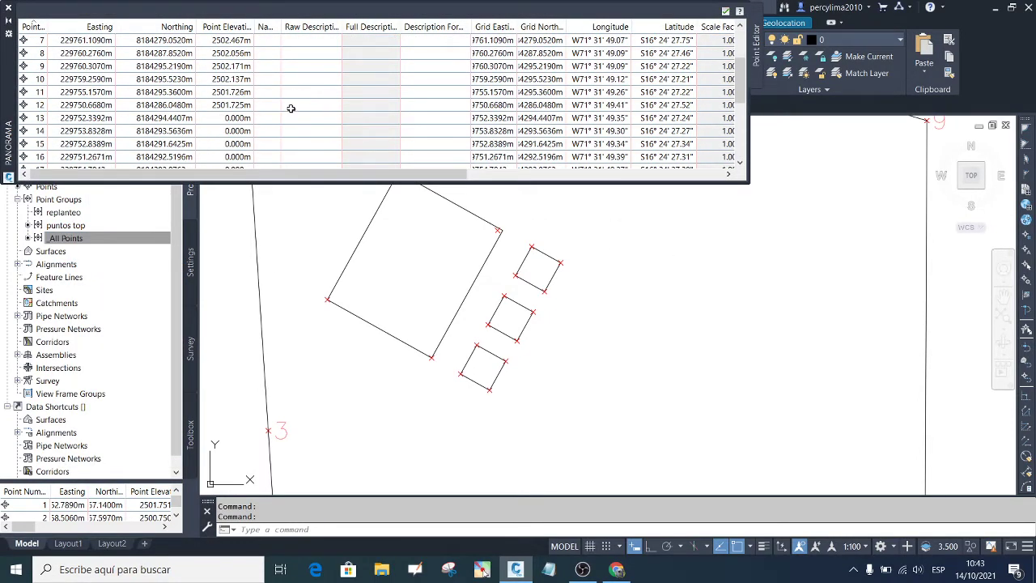
# Step: Set the raw description of points 13 to 16, the large rectangle's corners, to r
pyautogui.click(288, 121)
pyautogui.click(301, 119)
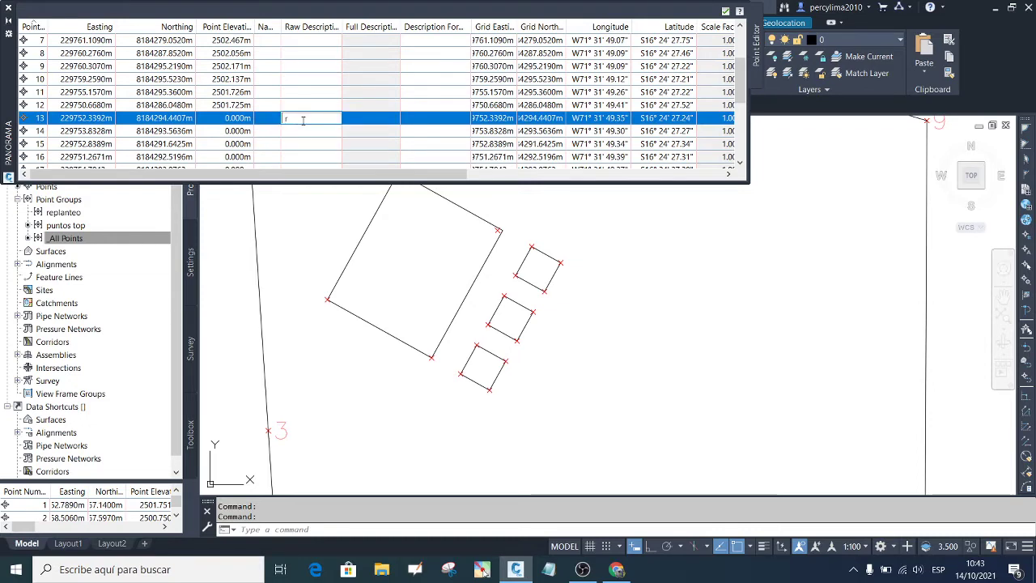
pyautogui.write('r')
pyautogui.press('Return')
pyautogui.click(304, 130)
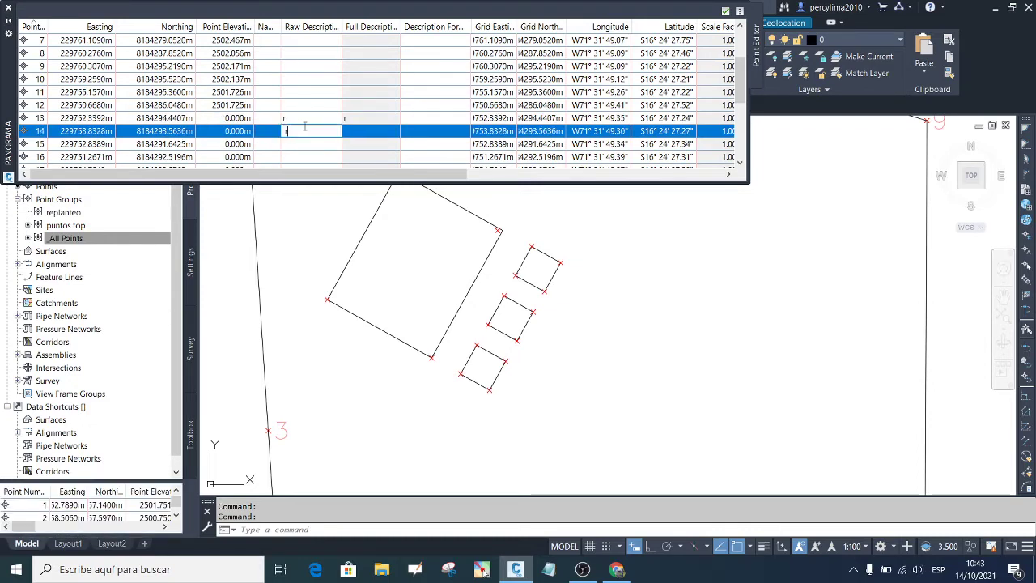
pyautogui.write('r')
pyautogui.press('Return')
pyautogui.click(310, 143)
pyautogui.write('r')
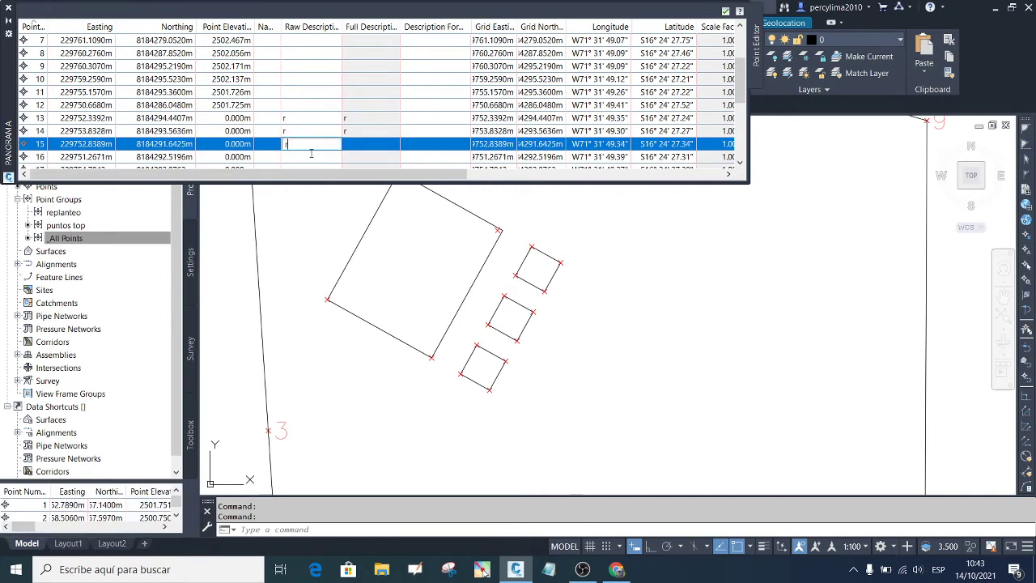
pyautogui.press('Return')
pyautogui.click(311, 156)
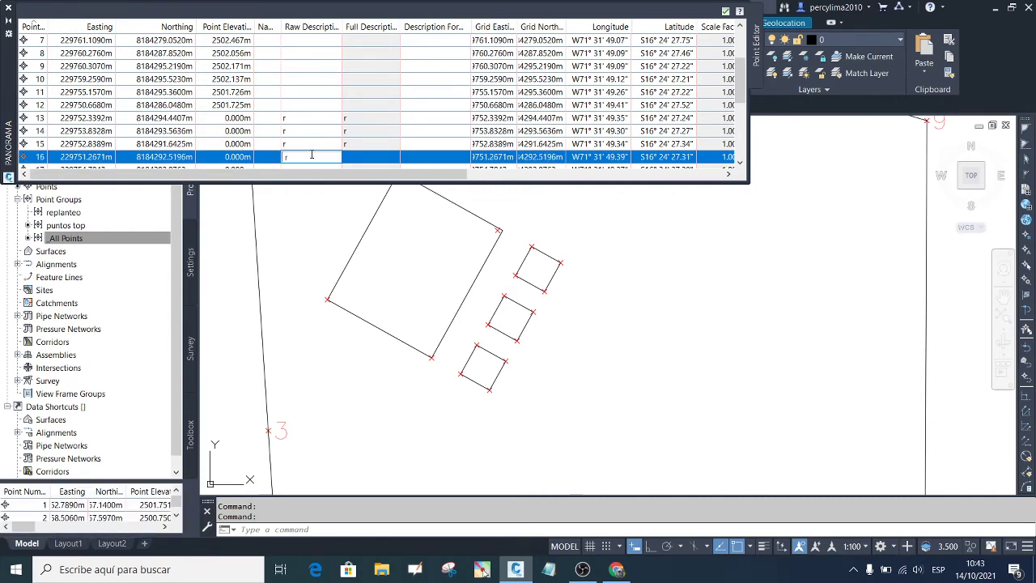
pyautogui.write('r')
pyautogui.press('Return')
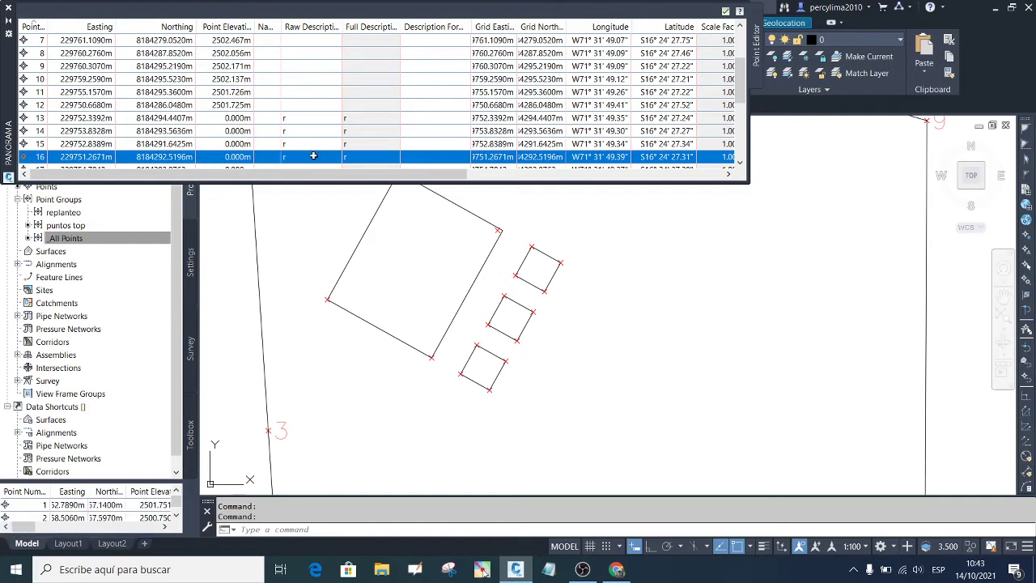
# Step: Set the raw description of points 17 to 20, the upper small square's corners, to r
pyautogui.scroll(-2, 308, 121)
pyautogui.click(302, 93)
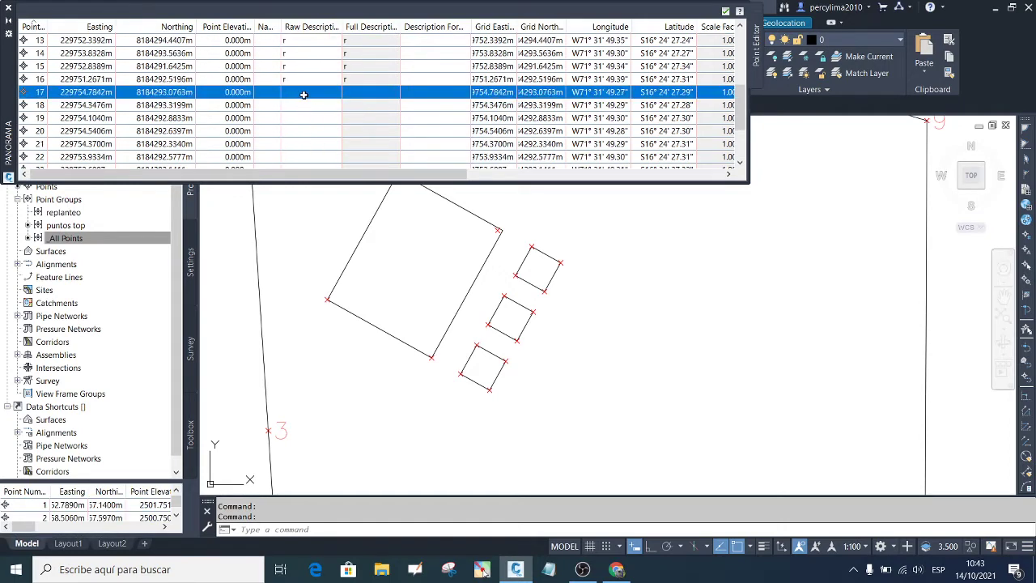
pyautogui.click(305, 93)
pyautogui.write('r')
pyautogui.press('Return')
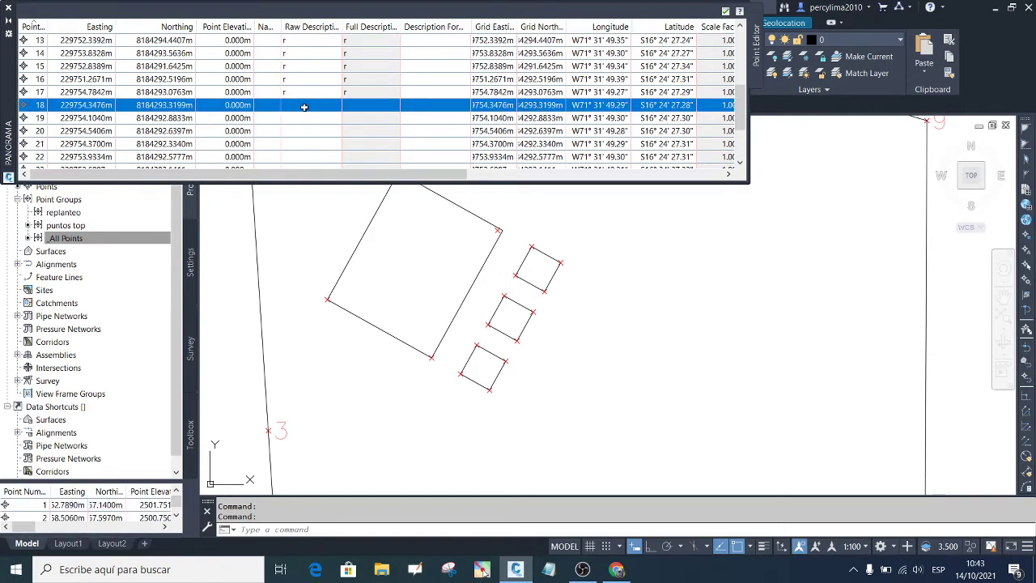
pyautogui.click(305, 106)
pyautogui.write('r')
pyautogui.press('Return')
pyautogui.click(306, 117)
pyautogui.click(306, 118)
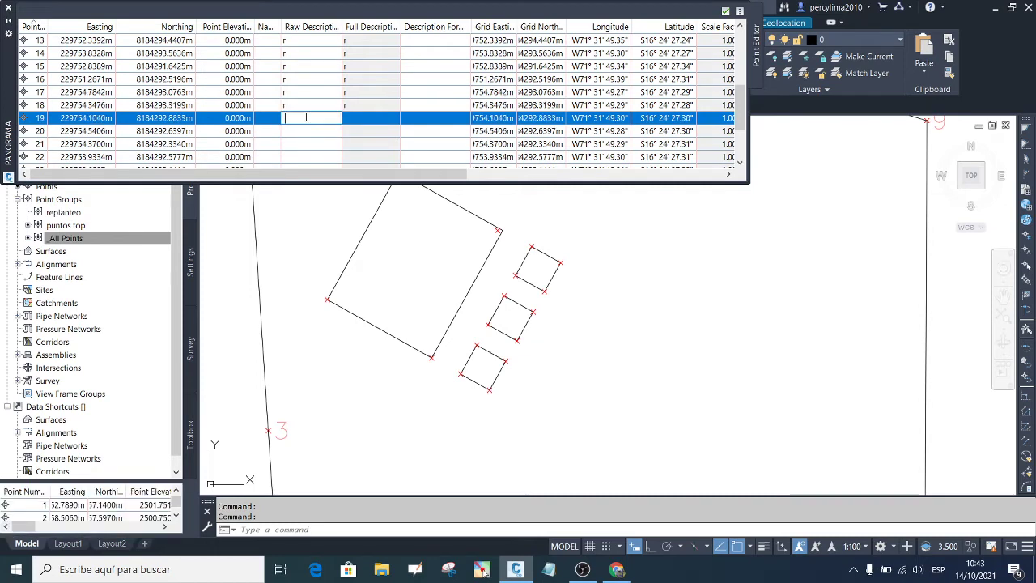
pyautogui.write('r')
pyautogui.press('Return')
pyautogui.click(305, 131)
pyautogui.write('r')
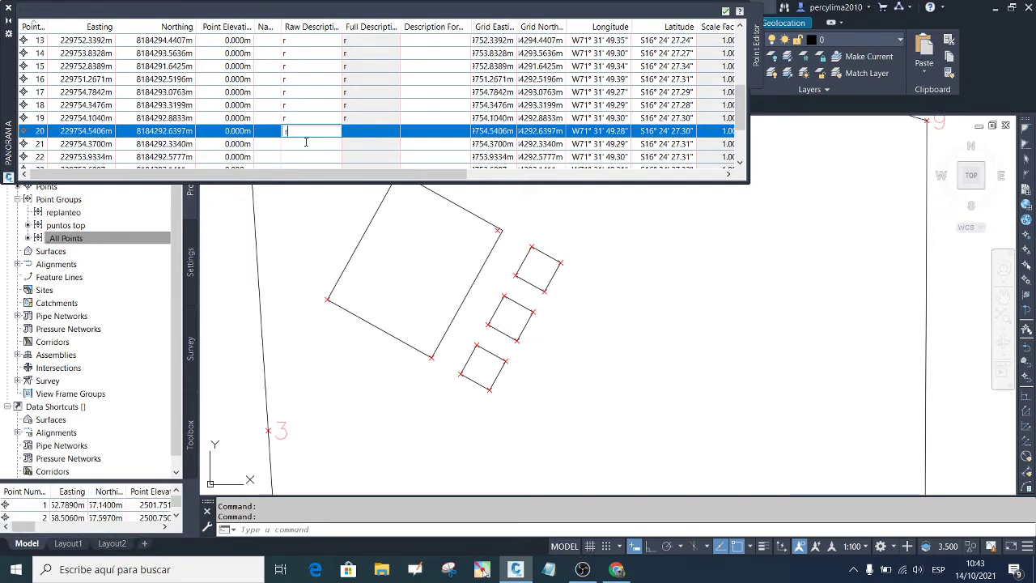
pyautogui.press('Return')
# Step: Set the raw description of points 21 to 24, the middle small square's corners, to r
pyautogui.click(306, 143)
pyautogui.write('r')
pyautogui.press('Return')
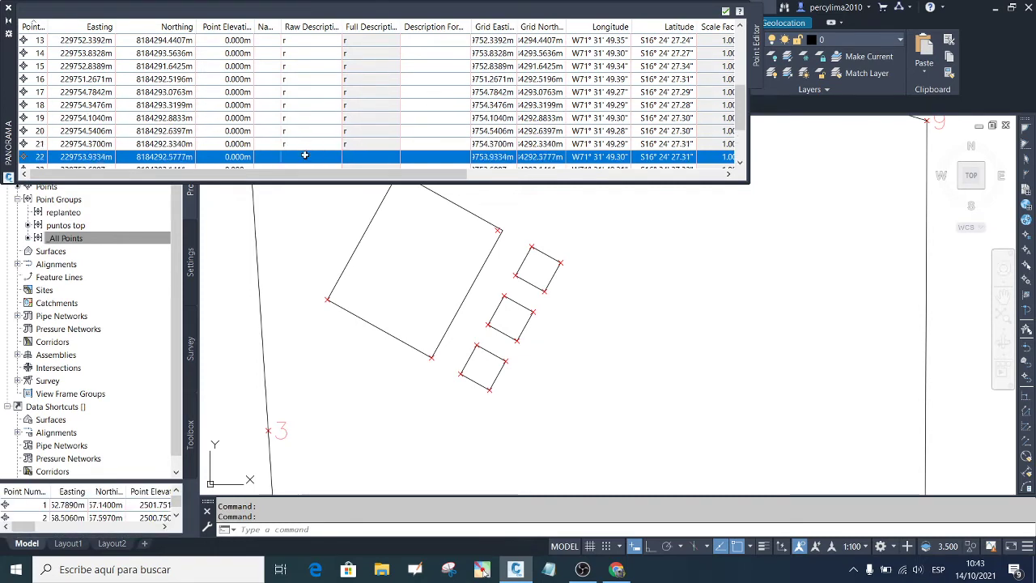
pyautogui.click(306, 156)
pyautogui.scroll(-1, 306, 156)
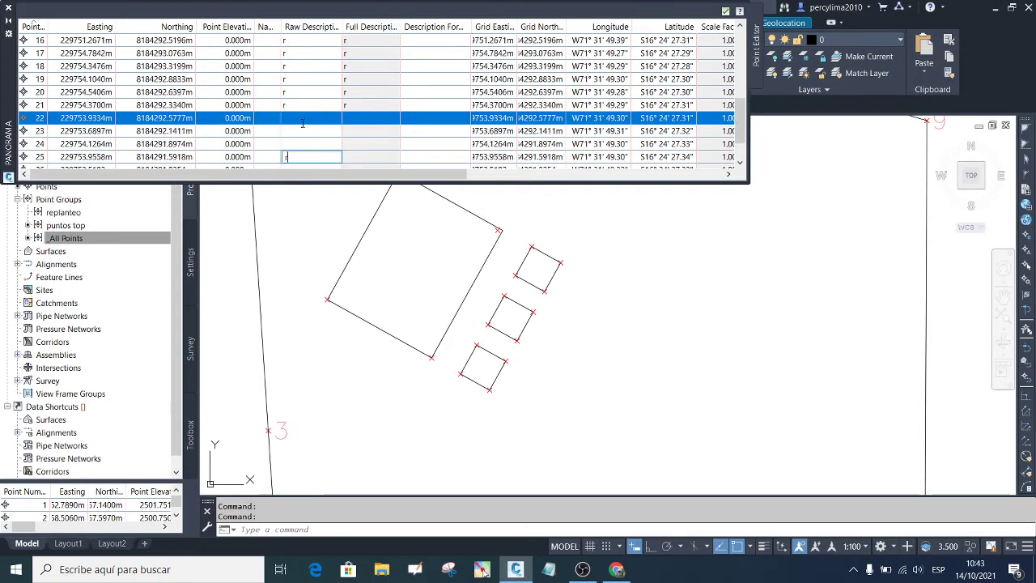
pyautogui.click(301, 118)
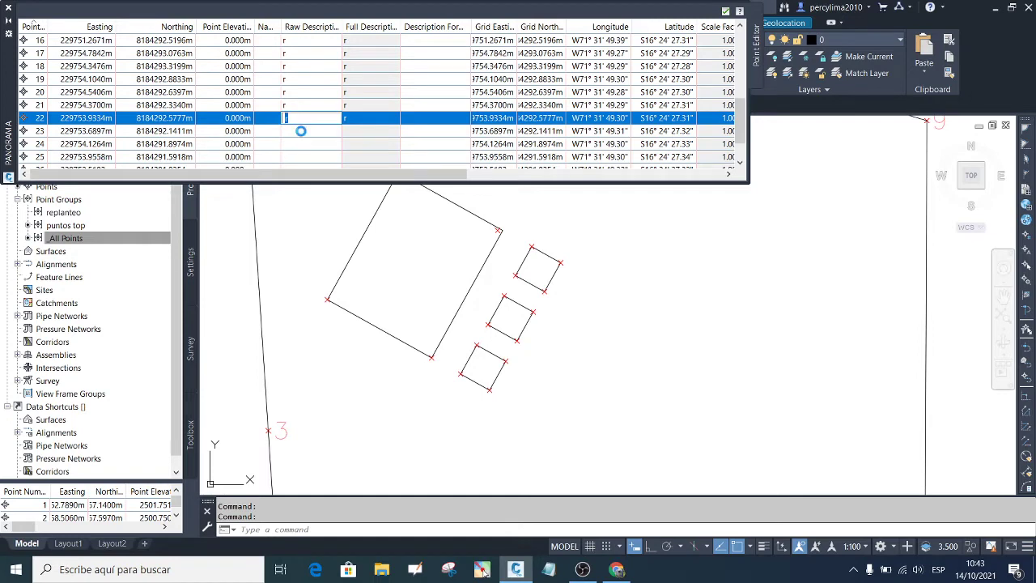
pyautogui.click(300, 131)
pyautogui.write('r')
pyautogui.click(305, 144)
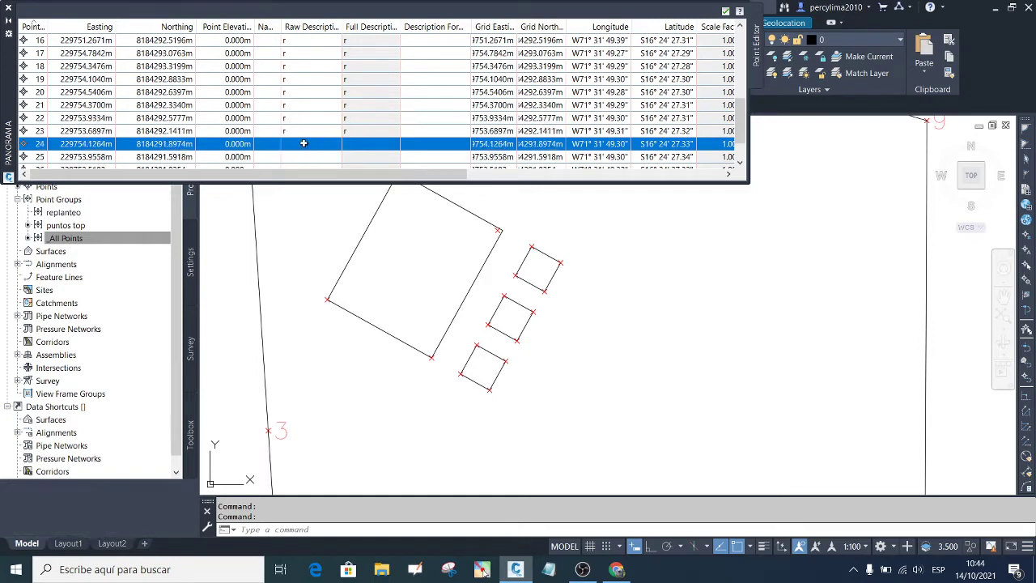
pyautogui.scroll(-1, 301, 134)
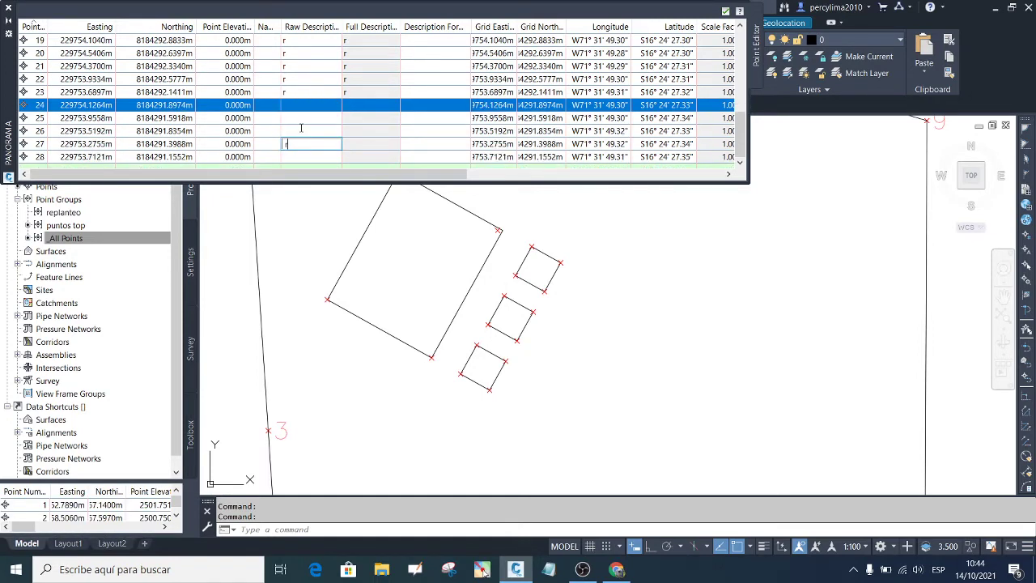
# Step: Set the raw description of points 25 to 28, the lower small square's corners, to r and close the point editor
pyautogui.click(297, 118)
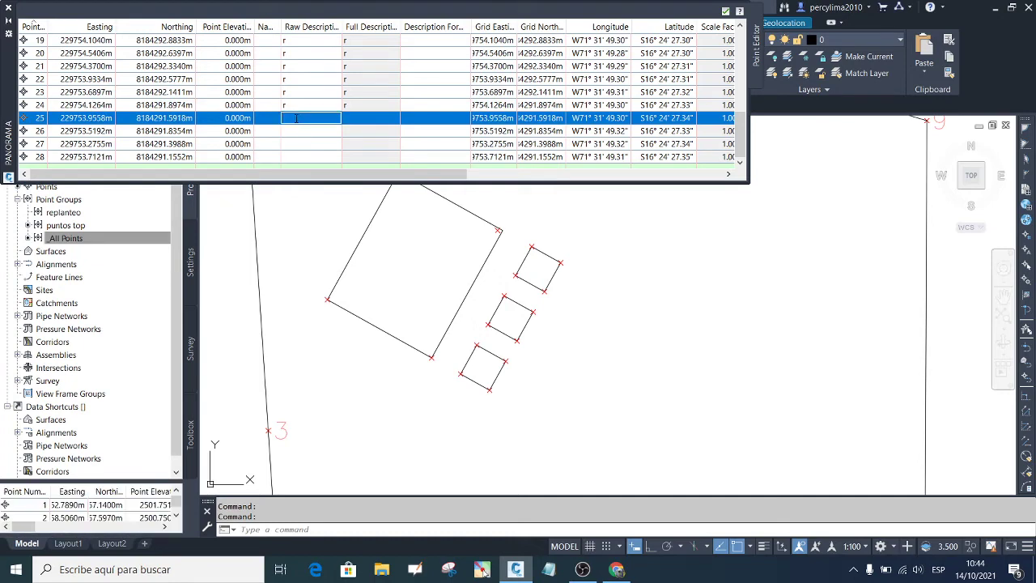
pyautogui.write('r')
pyautogui.click(297, 131)
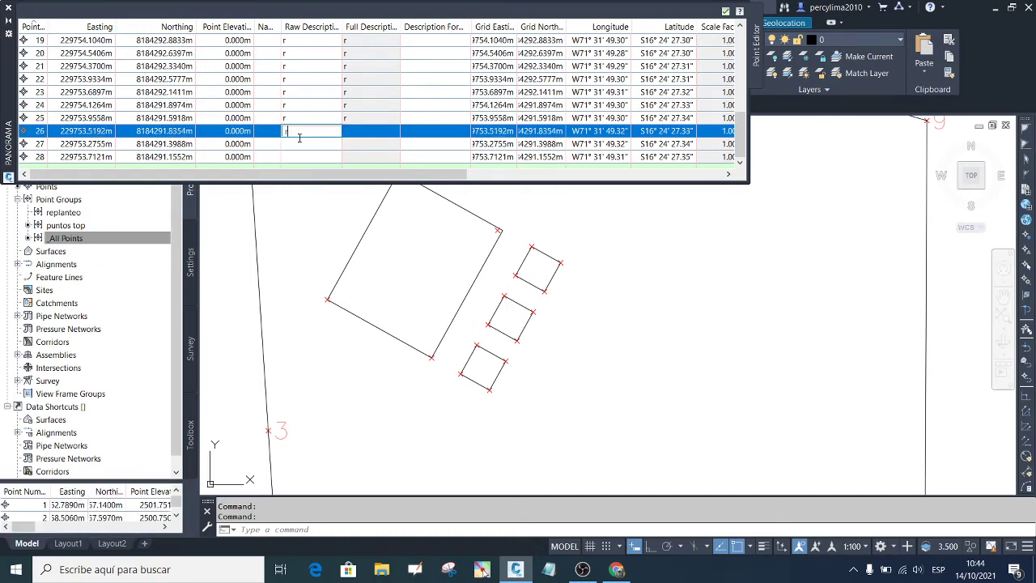
pyautogui.write('r')
pyautogui.click(299, 143)
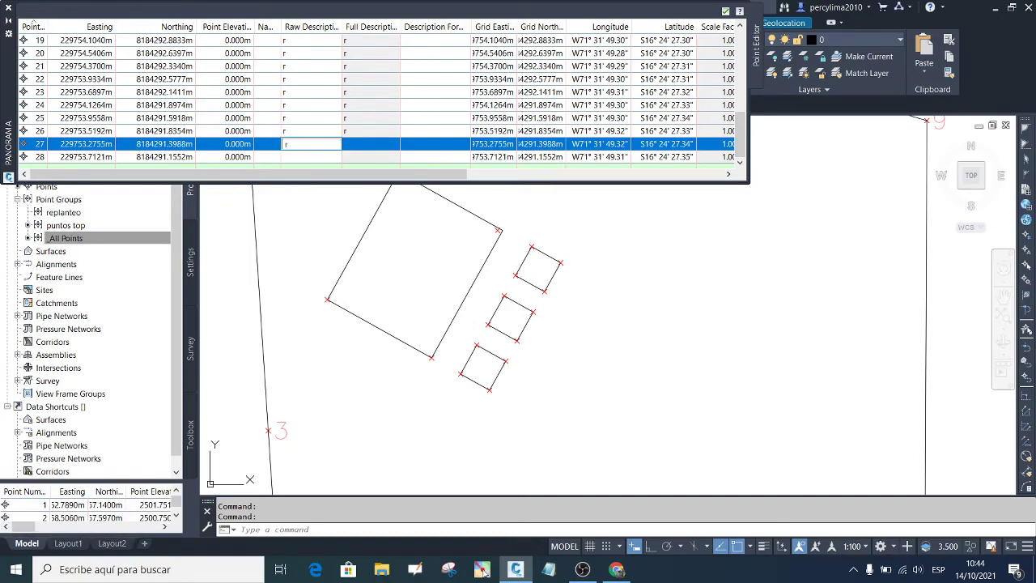
pyautogui.write('r')
pyautogui.click(297, 156)
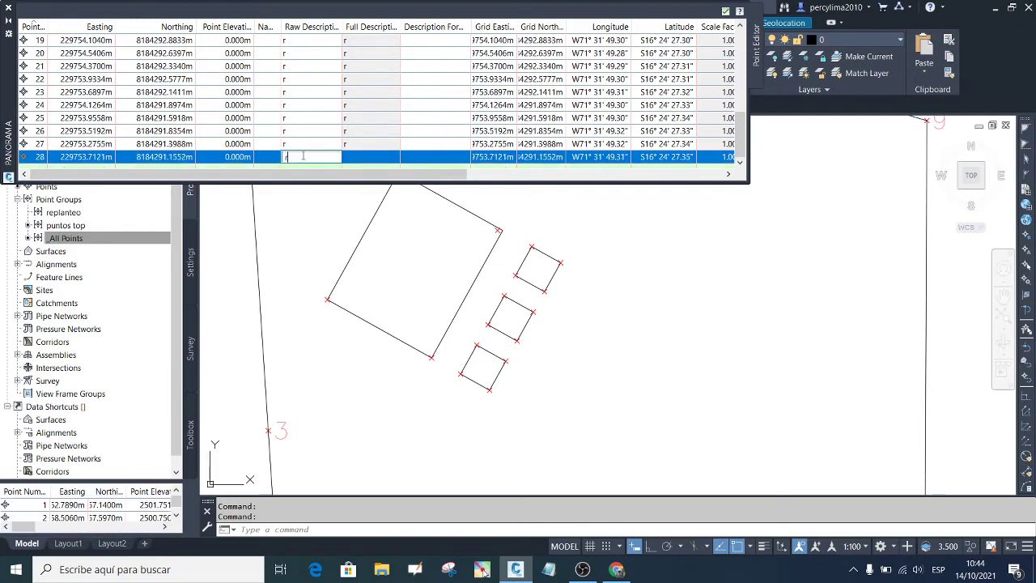
pyautogui.write('r')
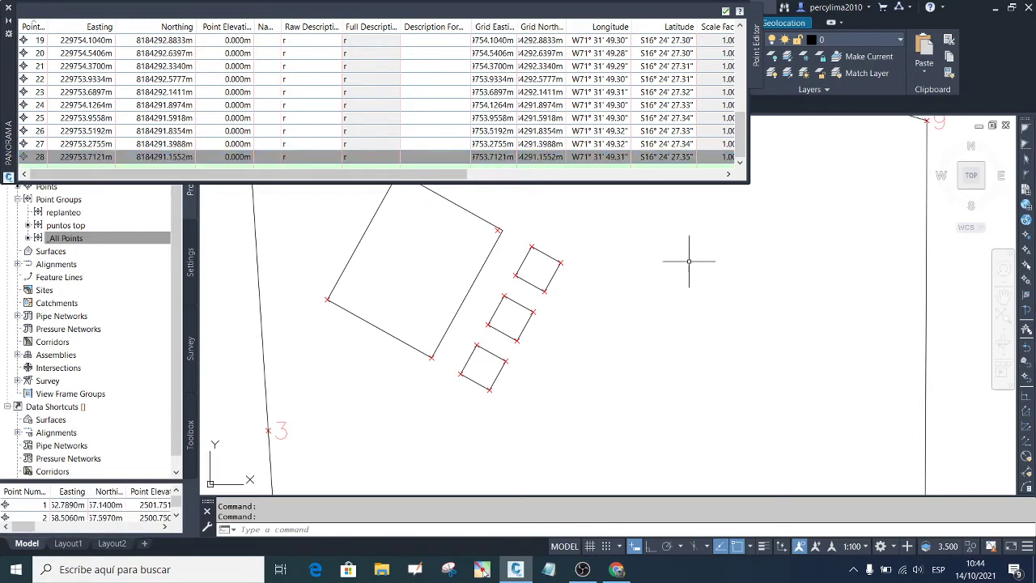
pyautogui.click(631, 237)
pyautogui.click(7, 7)
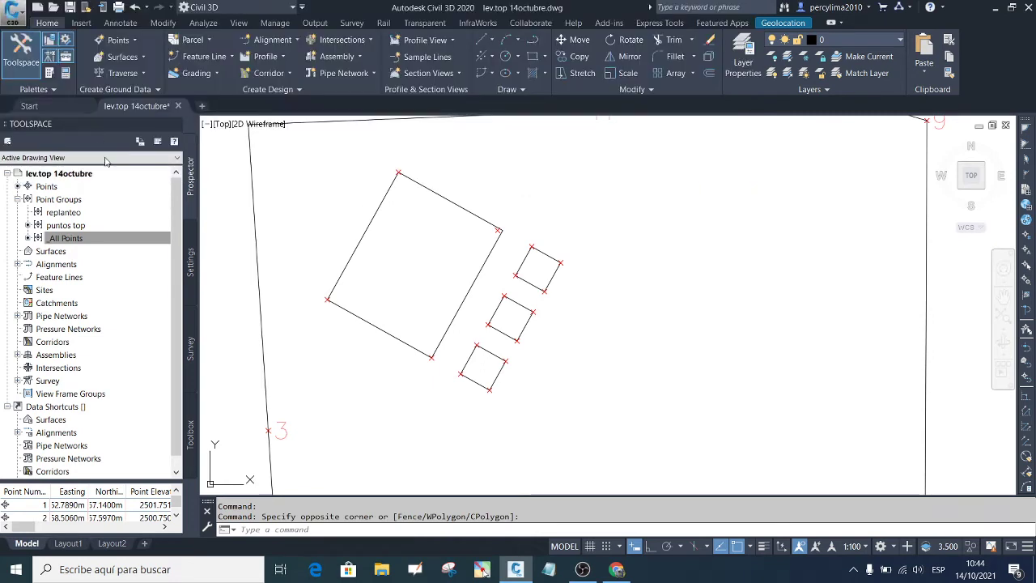
# Step: Delete the replanteo point group and confirm the deletion
pyautogui.rightClick(76, 212)
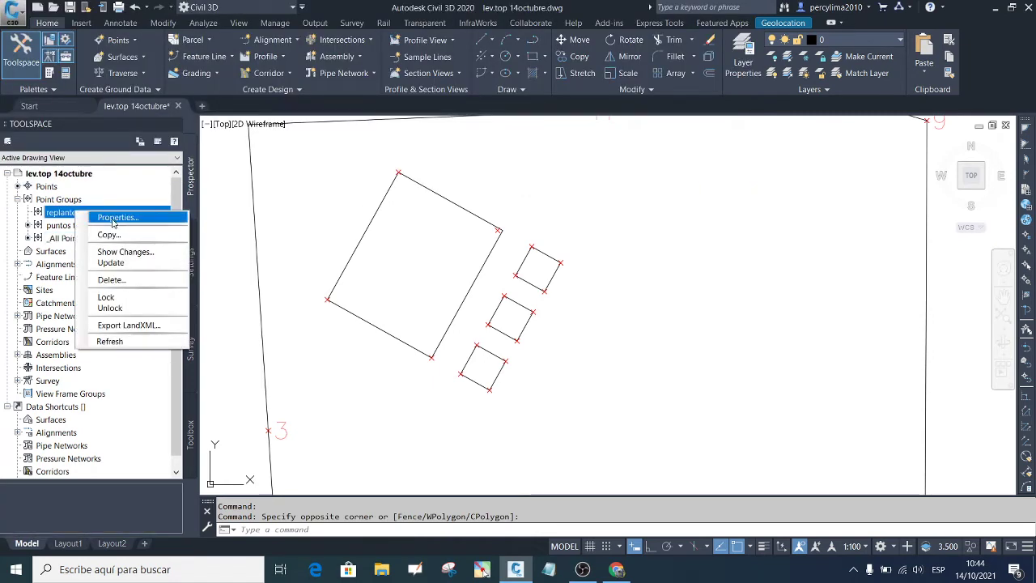
pyautogui.click(137, 281)
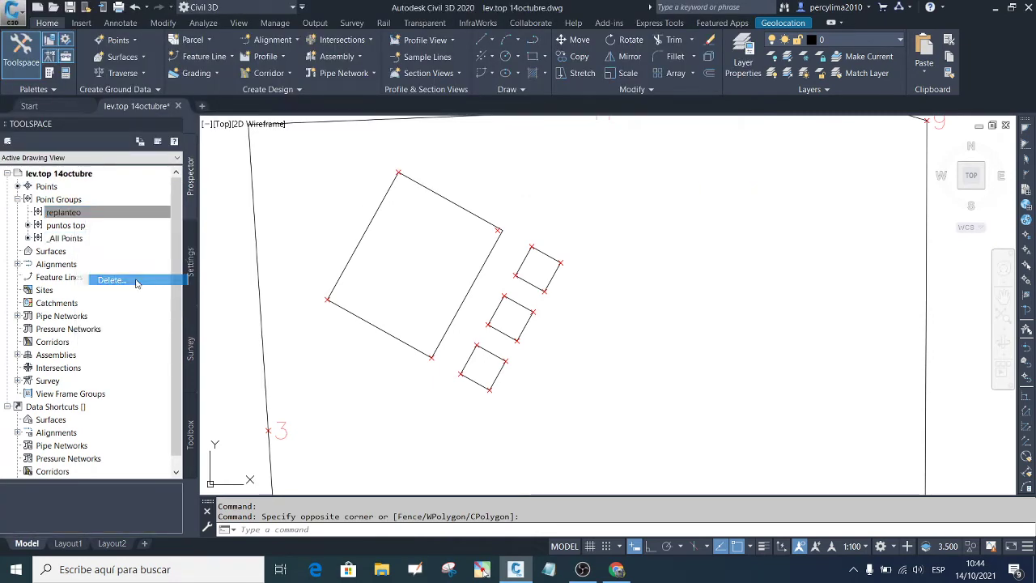
pyautogui.click(530, 315)
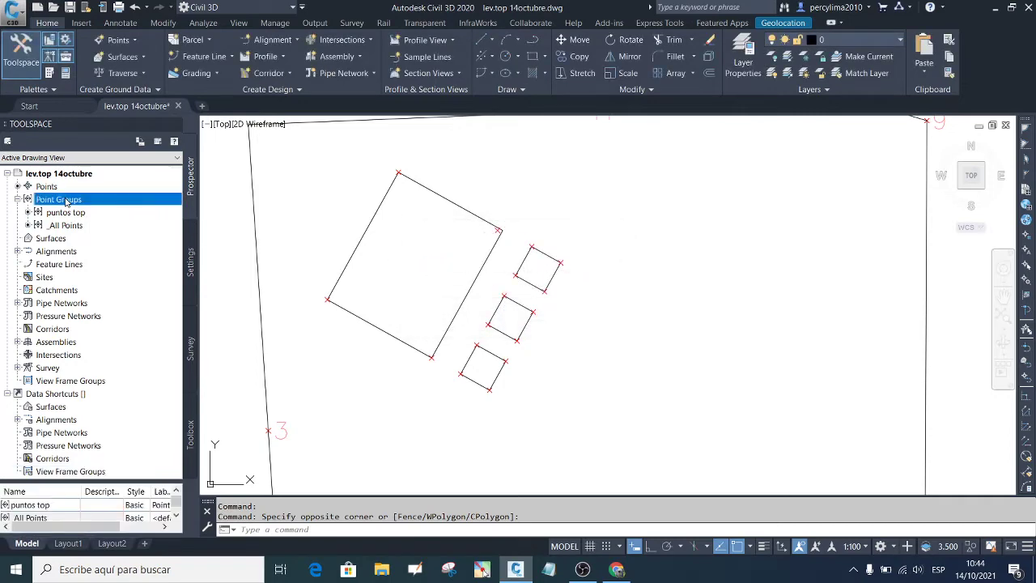
# Step: Create a point group named "para replatear" that includes the points with full descriptions matching r, checking its point list before applying it
pyautogui.rightClick(67, 202)
pyautogui.click(109, 220)
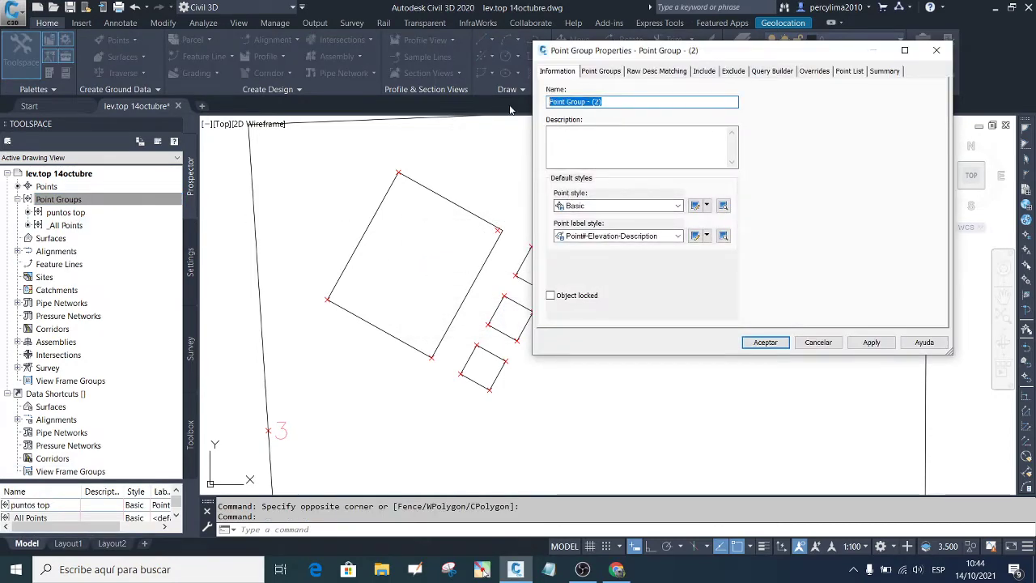
pyautogui.write('pz')
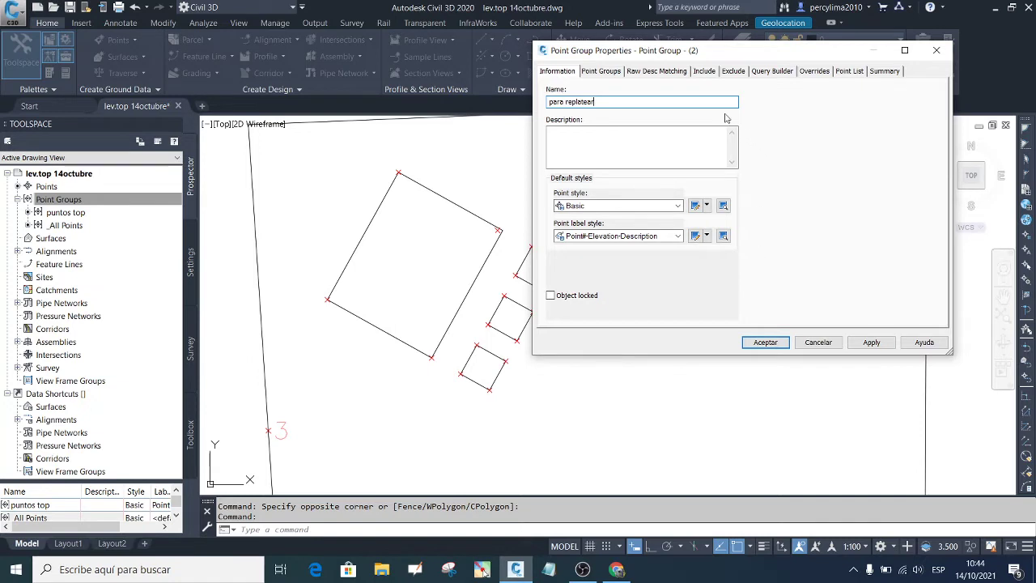
pyautogui.click(703, 72)
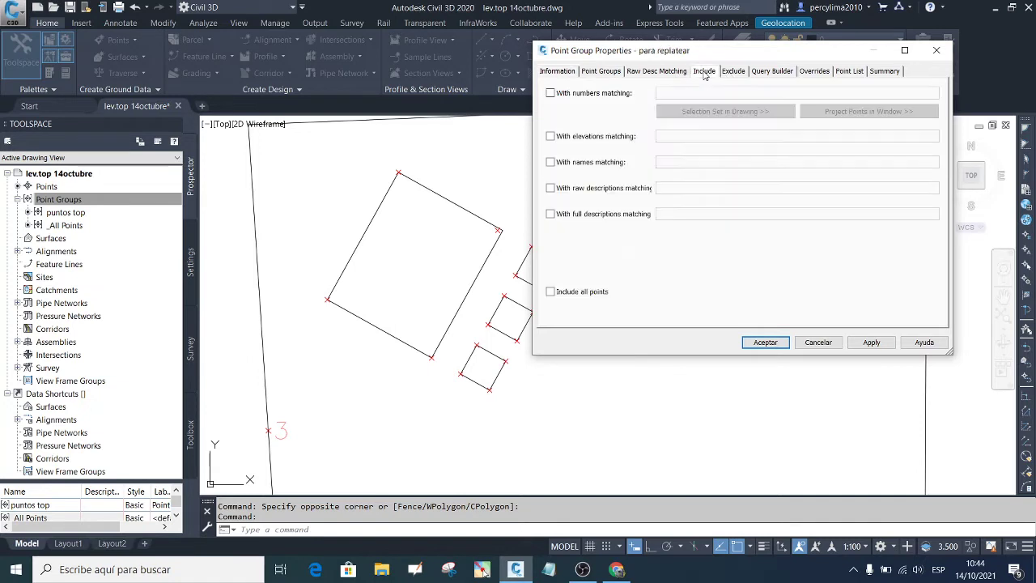
pyautogui.click(551, 215)
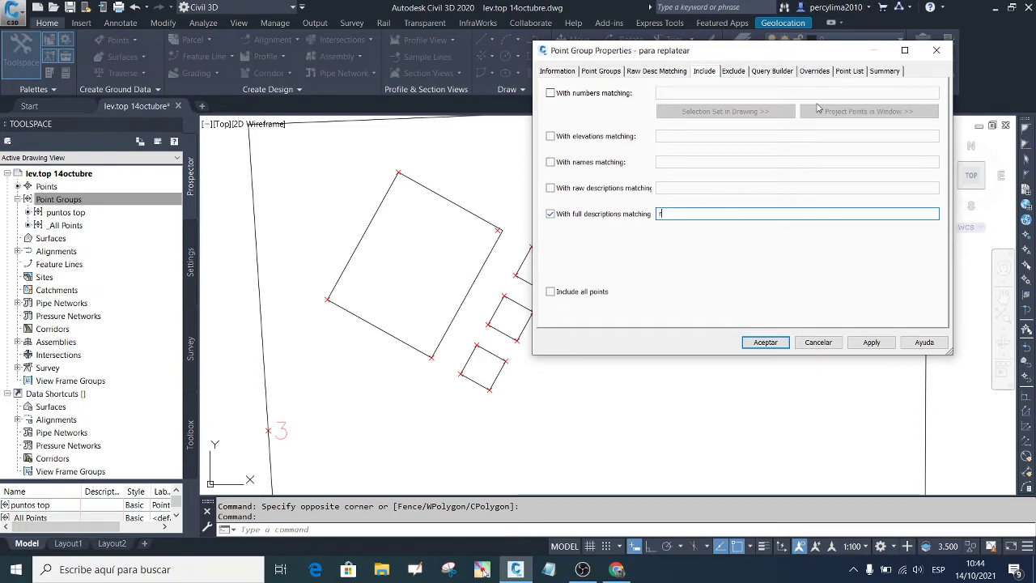
pyautogui.click(847, 73)
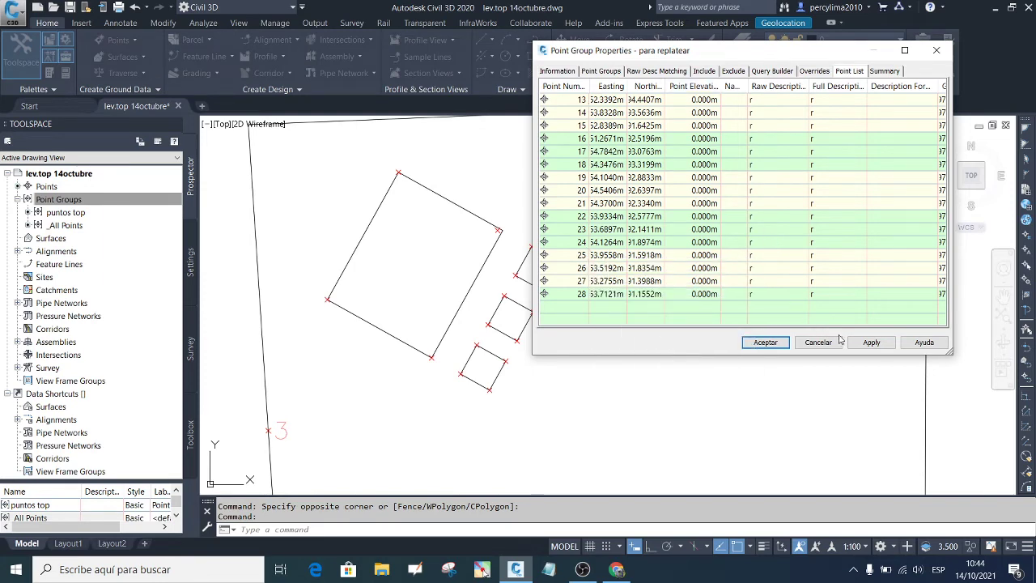
pyautogui.click(874, 343)
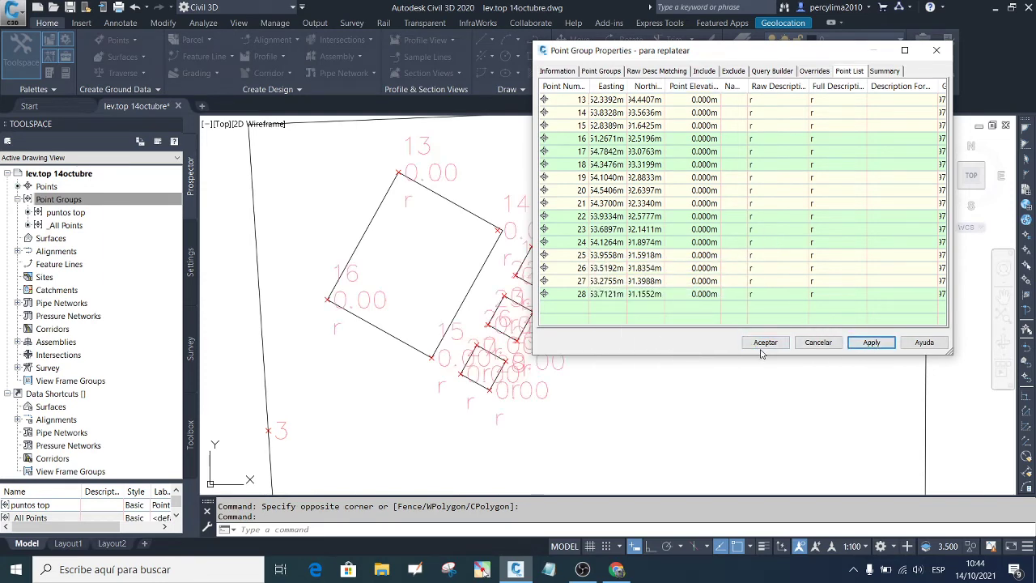
pyautogui.click(765, 342)
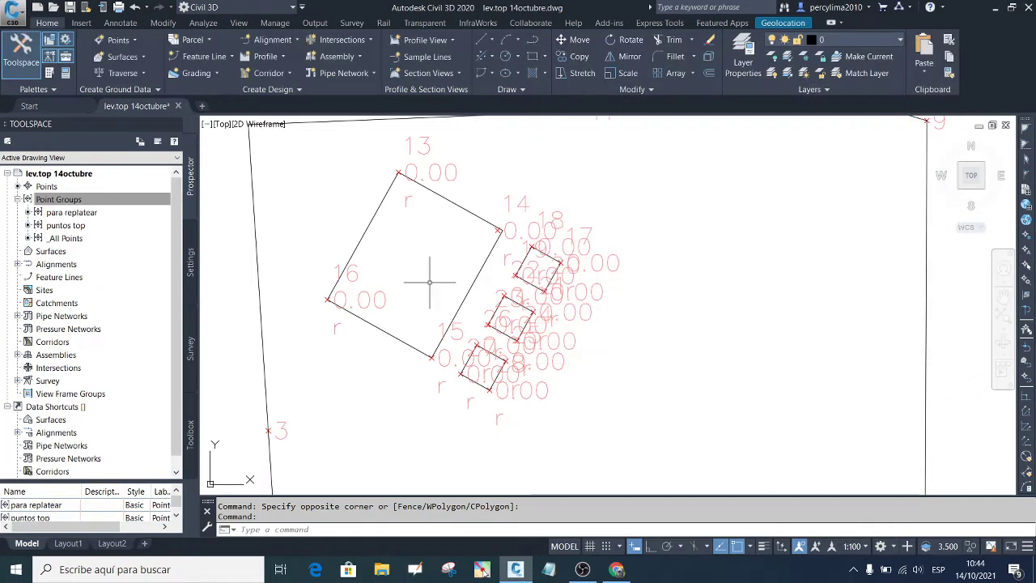
# Step: Set the point label style of the "para replatear" point group to Point Number Only and apply it
pyautogui.click(92, 224)
pyautogui.click(85, 212)
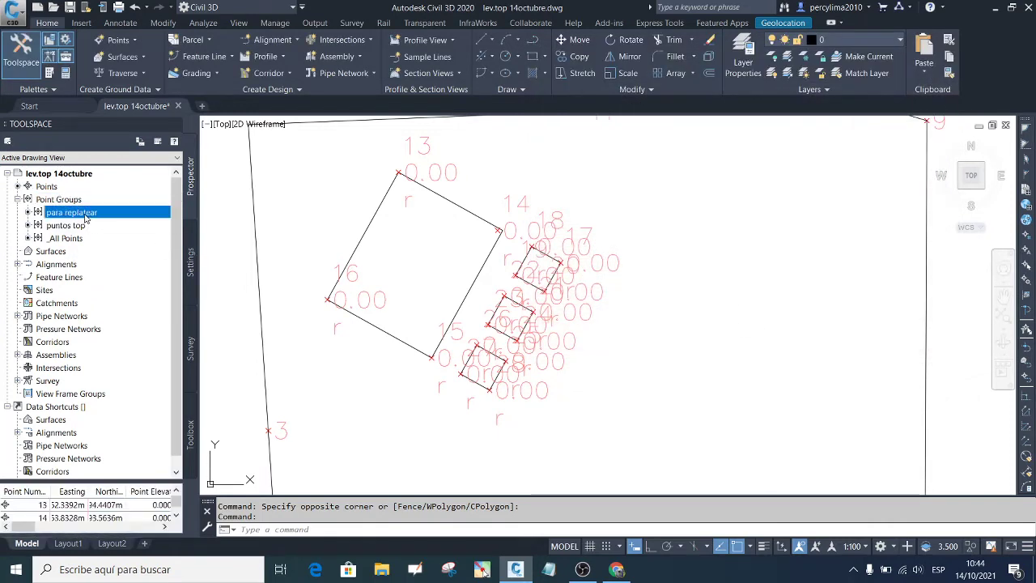
pyautogui.click(76, 227)
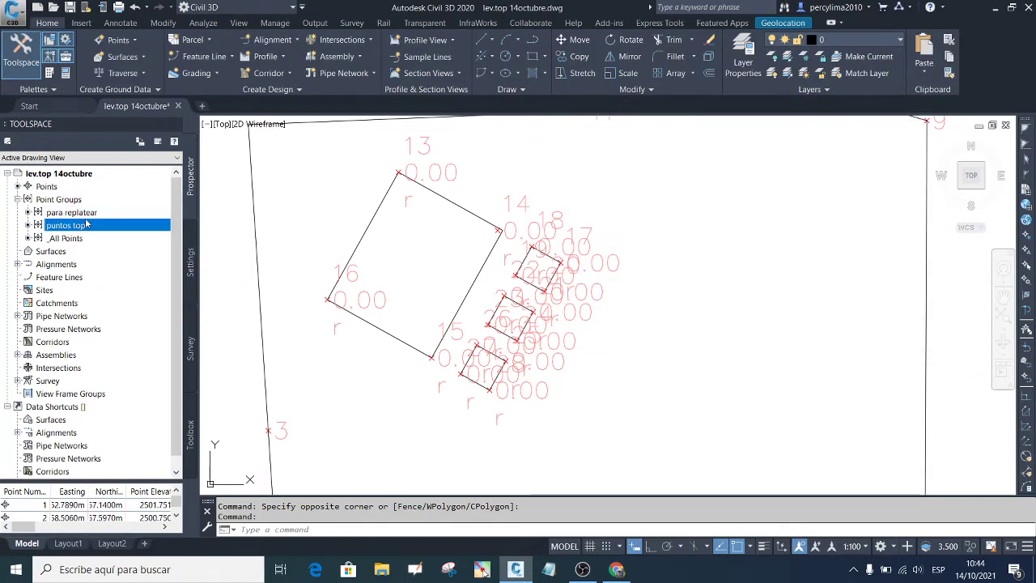
pyautogui.rightClick(87, 212)
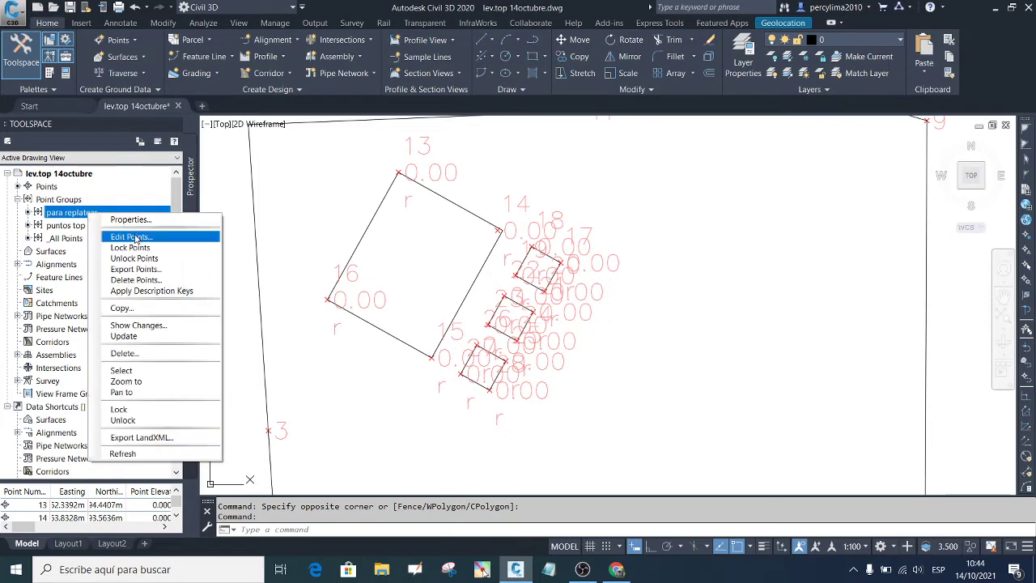
pyautogui.click(129, 219)
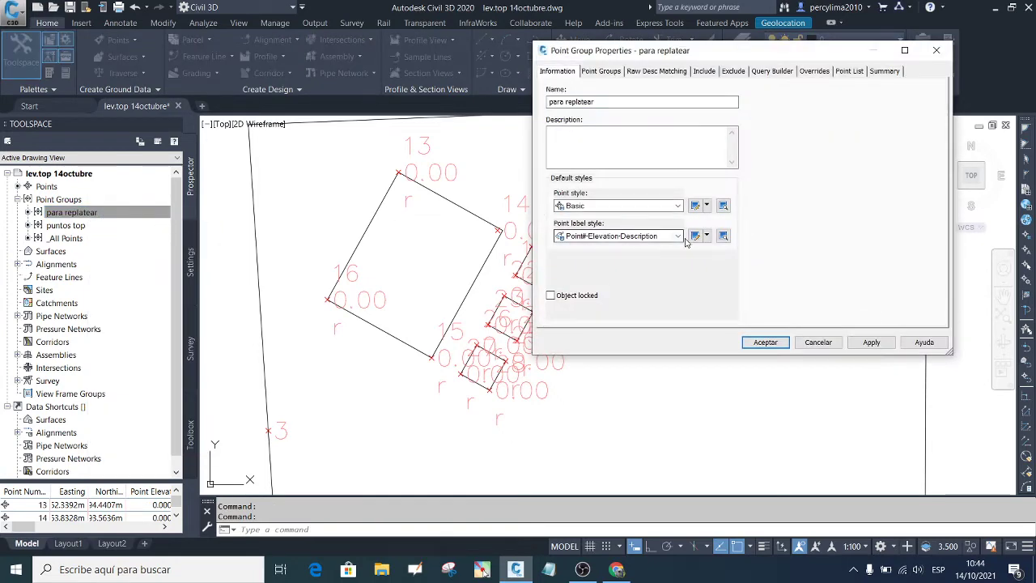
pyautogui.click(678, 236)
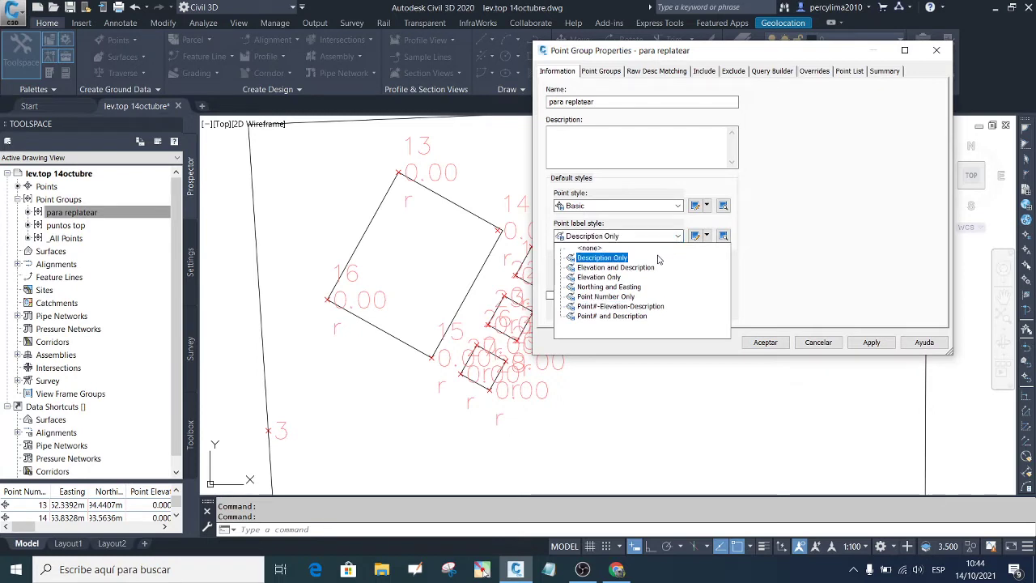
pyautogui.click(629, 297)
pyautogui.click(870, 343)
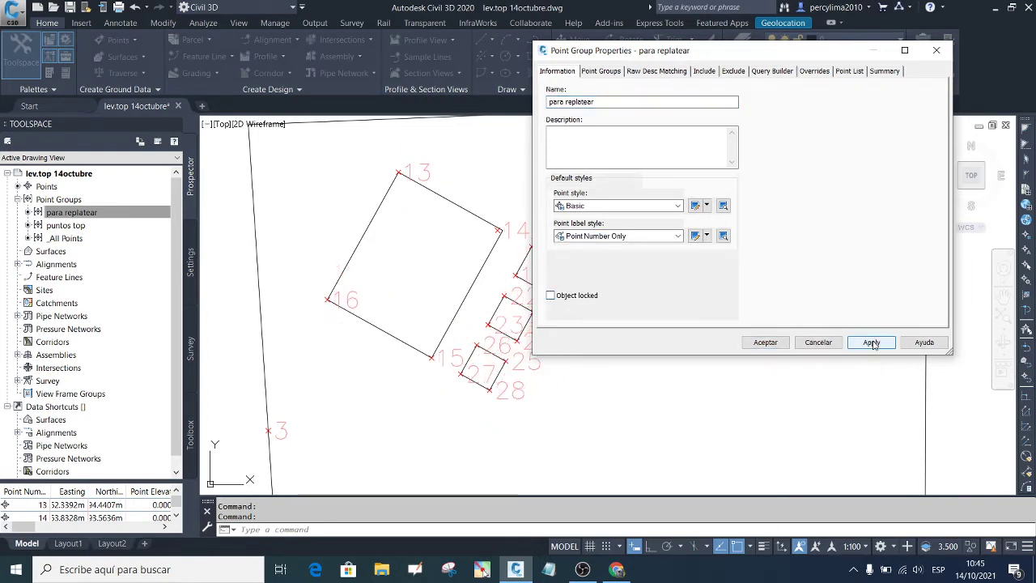
# Step: Set the text height of the Point Number Only label style to 1 mm and accept the point group properties
pyautogui.click(696, 236)
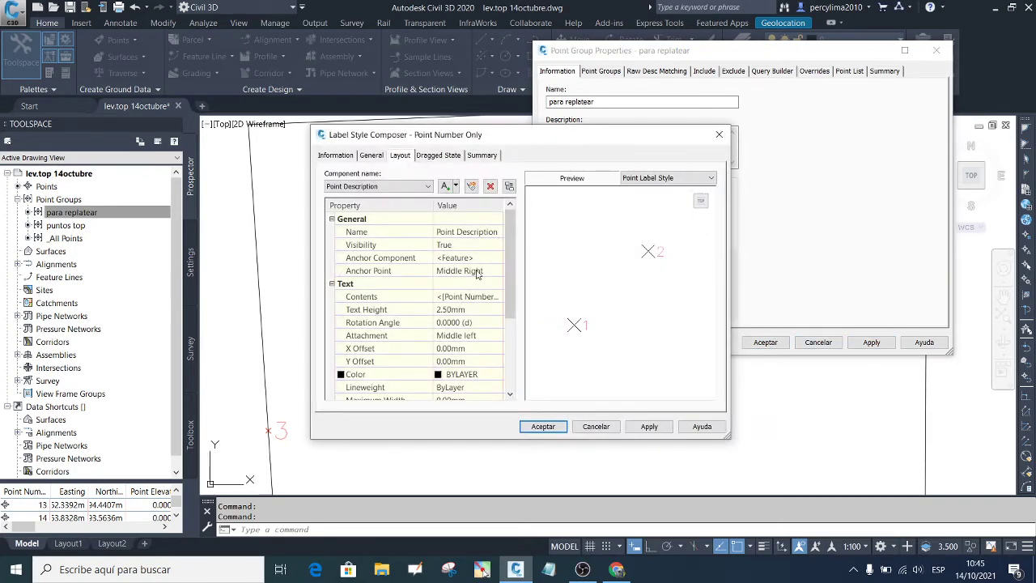
pyautogui.click(464, 309)
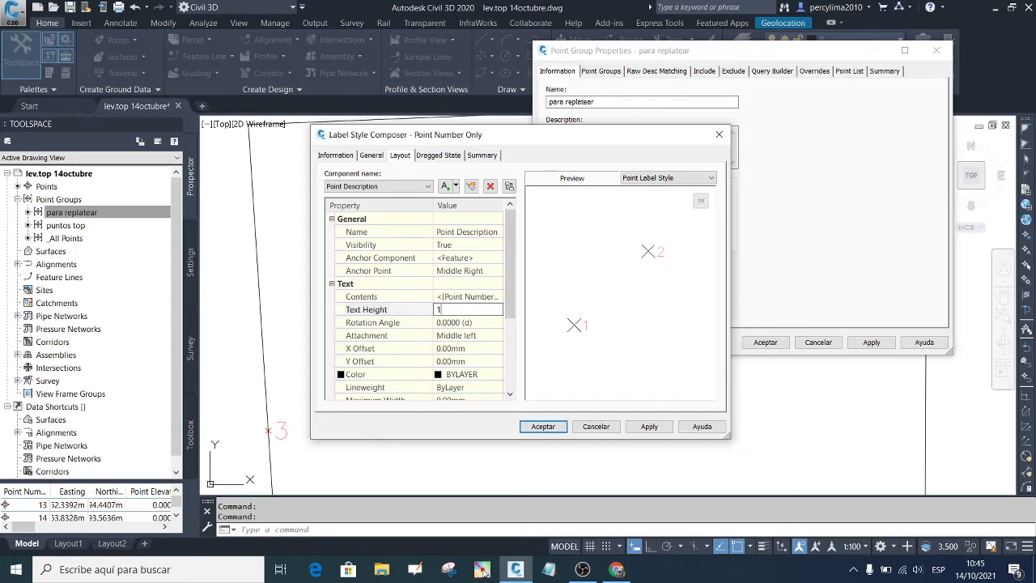
pyautogui.click(540, 426)
pyautogui.click(872, 342)
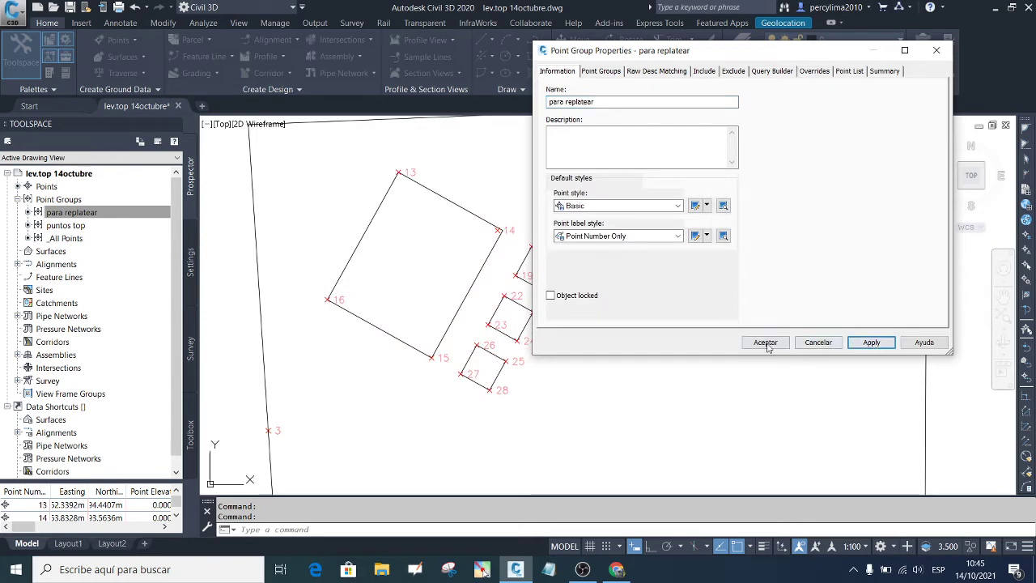
pyautogui.click(765, 342)
# Step: Examine how the numbered points sit on the corners of the large rectangle and the small squares
pyautogui.scroll(2, 404, 205)
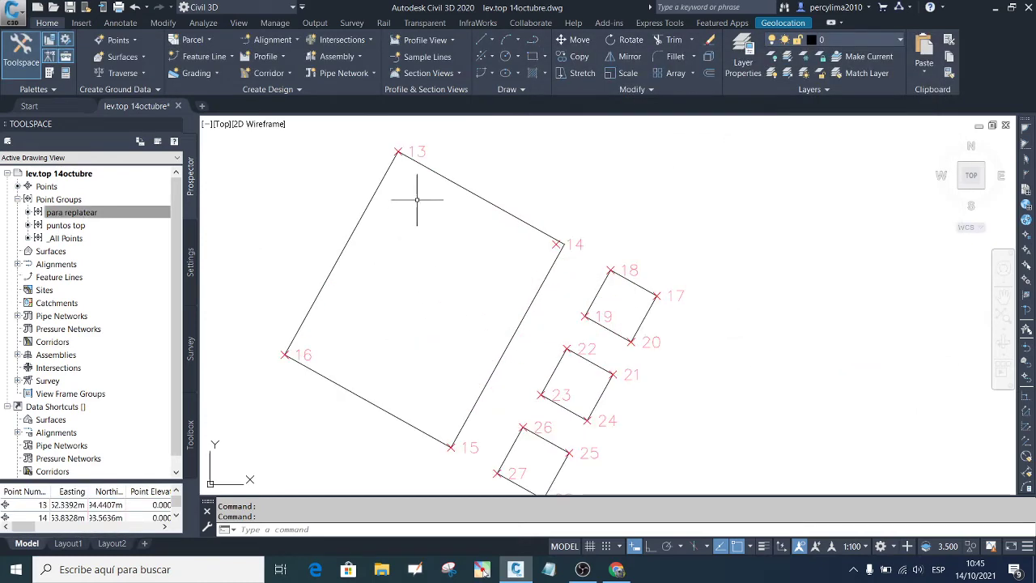
pyautogui.scroll(-2, 437, 219)
pyautogui.scroll(3, 550, 295)
pyautogui.scroll(-3, 522, 243)
pyautogui.scroll(2, 506, 223)
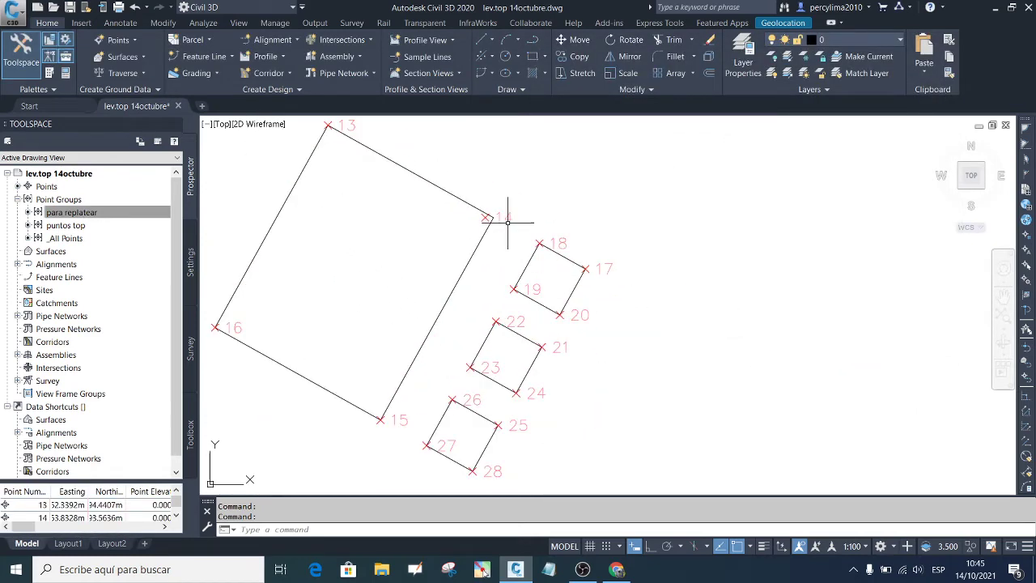
pyautogui.scroll(-1, 497, 213)
pyautogui.scroll(1, 497, 213)
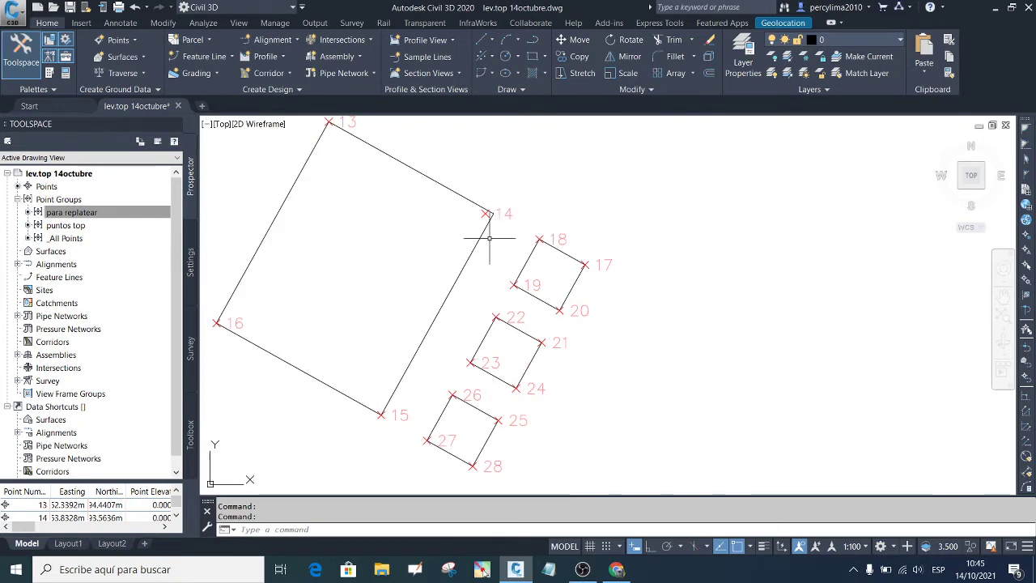
pyautogui.scroll(5, 485, 217)
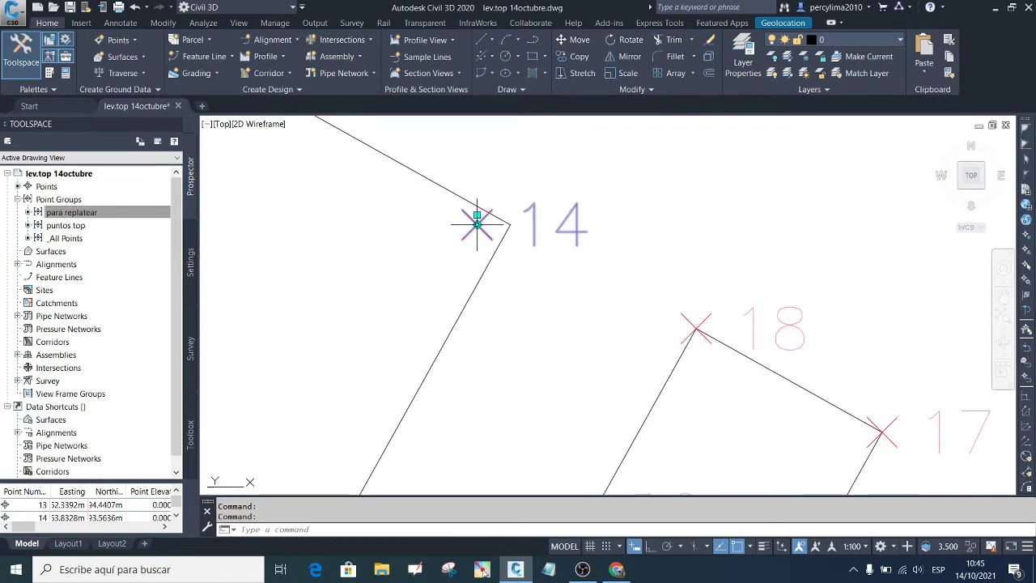
pyautogui.click(478, 224)
pyautogui.scroll(3, 478, 224)
pyautogui.scroll(-5, 528, 227)
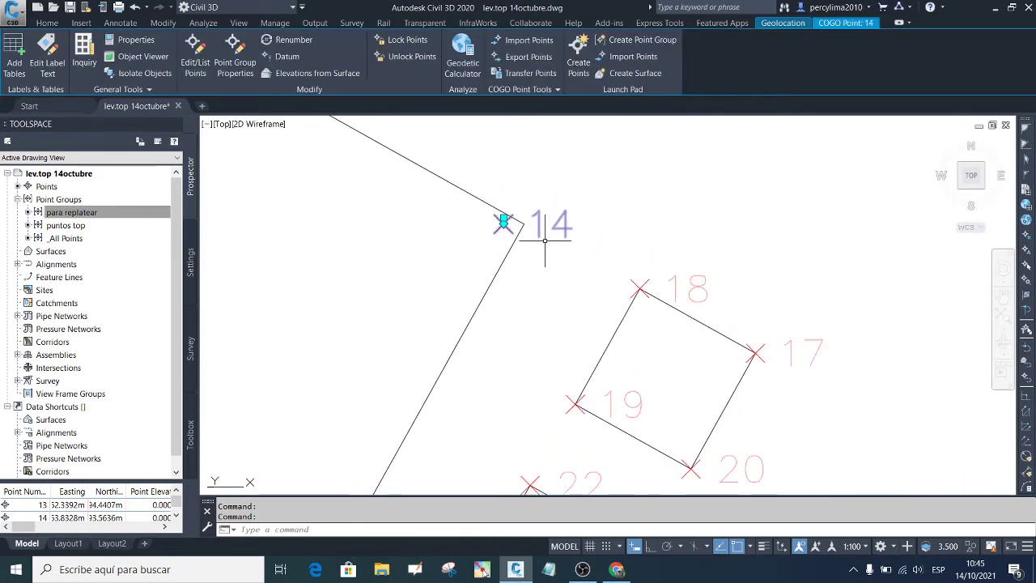
pyautogui.scroll(2, 545, 235)
pyautogui.press('Escape')
pyautogui.scroll(-1, 567, 235)
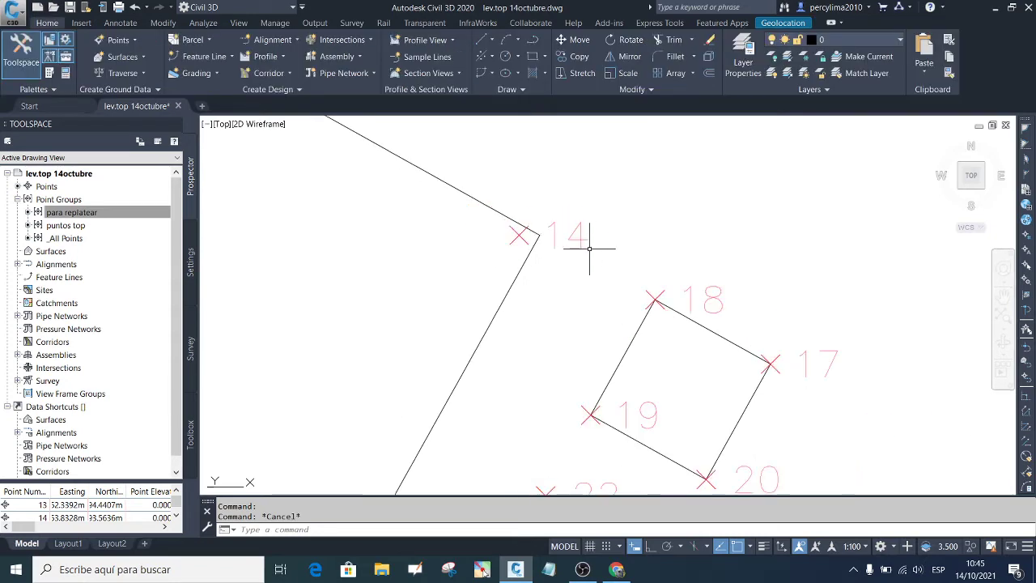
pyautogui.click(589, 249)
pyautogui.click(520, 233)
pyautogui.scroll(2, 559, 225)
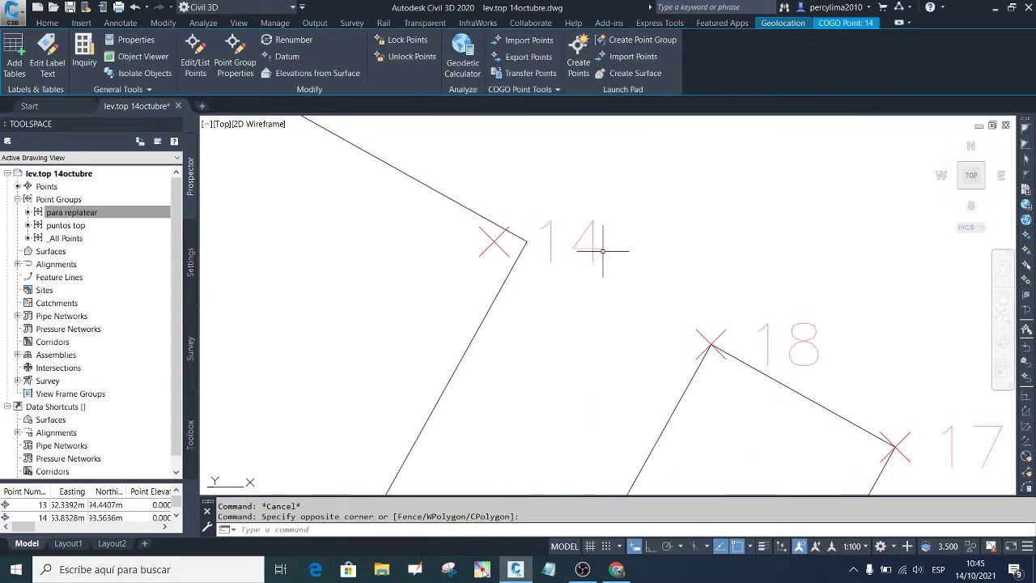
pyautogui.press('Escape')
pyautogui.click(712, 344)
pyautogui.press('Escape')
# Step: Move point 14 onto the adjacent corner of the large rectangle and clear the selection
pyautogui.click(618, 261)
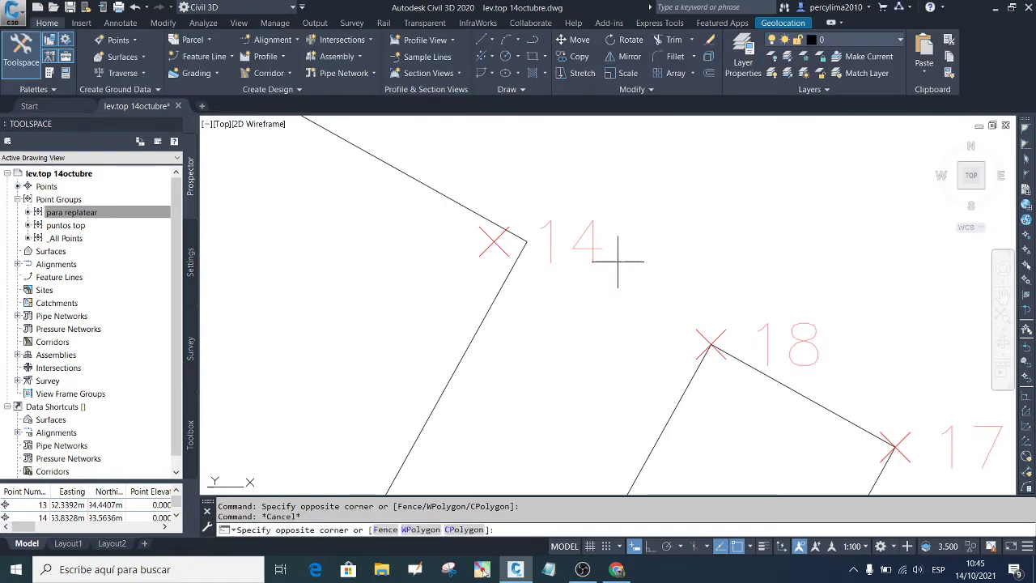
pyautogui.click(496, 232)
pyautogui.scroll(2, 517, 243)
pyautogui.click(448, 236)
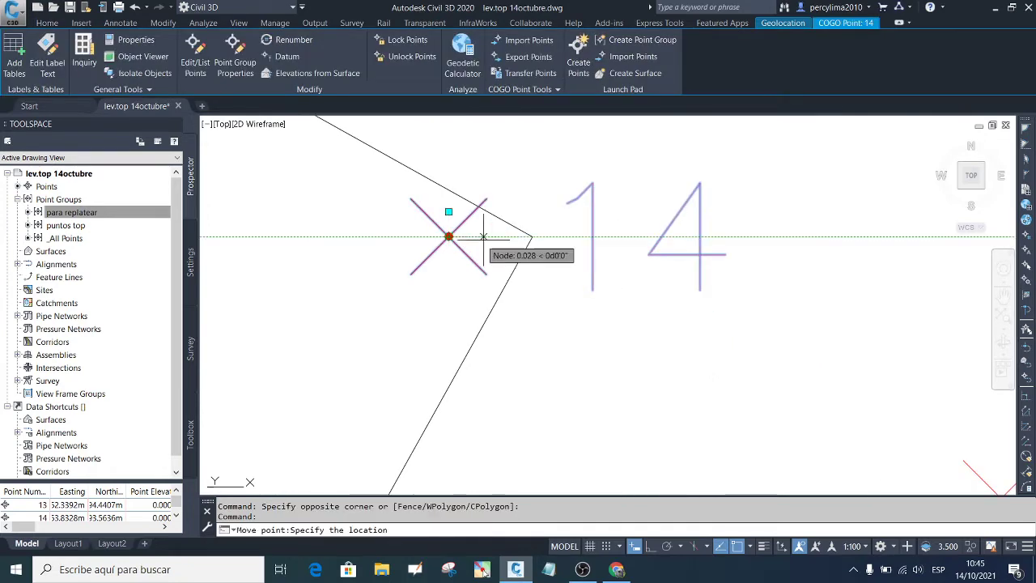
pyautogui.press('Escape')
# Step: Check the placement of the large rectangle's corner points up close and within the whole lot
pyautogui.scroll(-5, 546, 227)
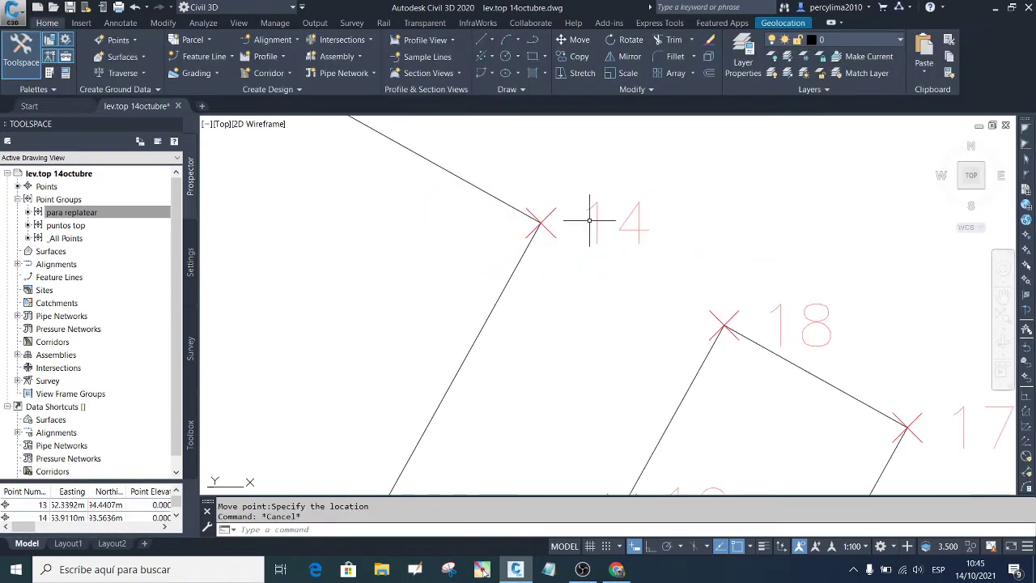
pyautogui.scroll(5, 358, 313)
pyautogui.scroll(-8, 358, 313)
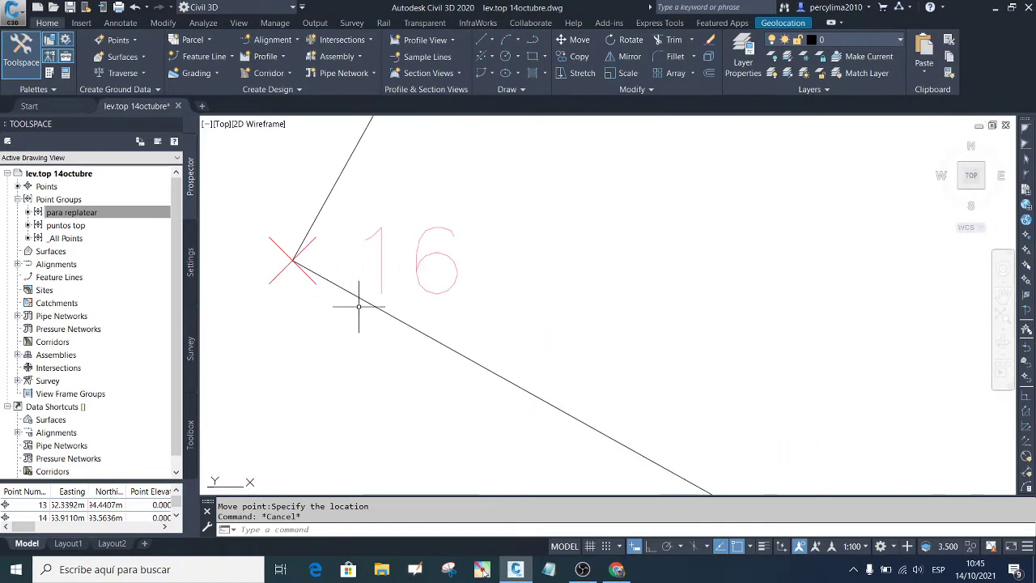
pyautogui.scroll(4, 509, 208)
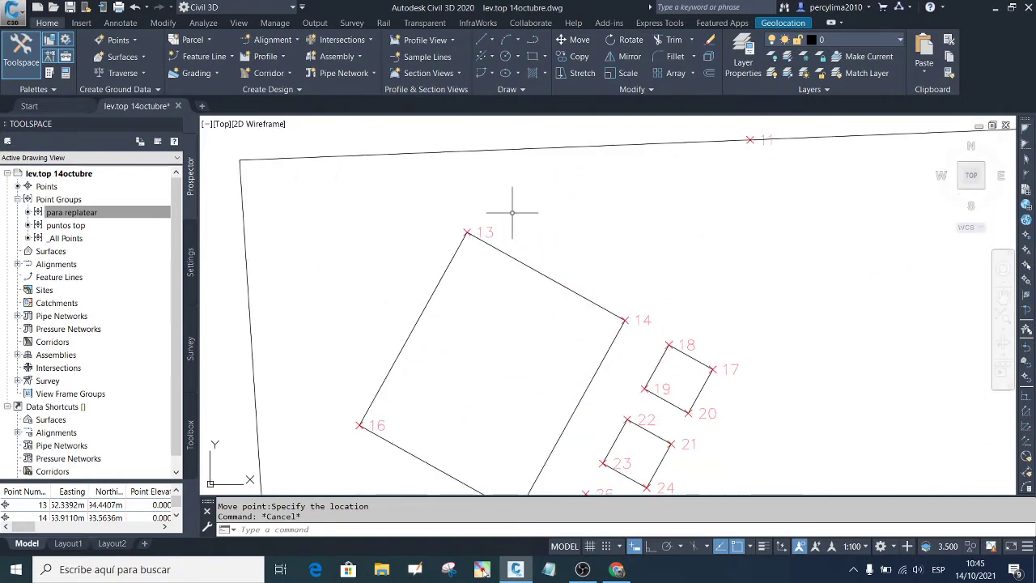
pyautogui.scroll(-3, 521, 213)
pyautogui.scroll(2, 526, 226)
pyautogui.scroll(-2, 446, 247)
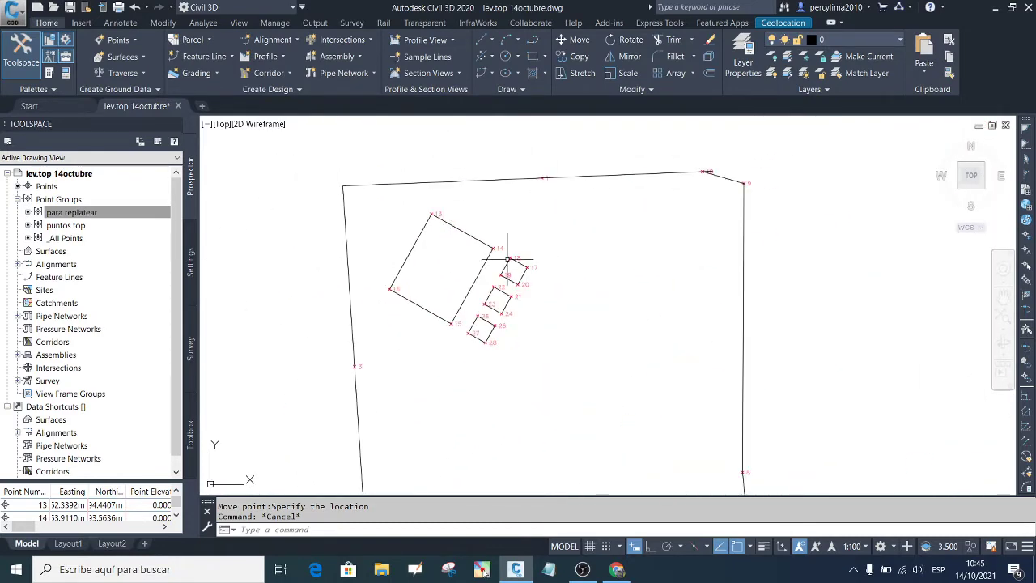
pyautogui.scroll(-4, 507, 258)
pyautogui.scroll(4, 503, 259)
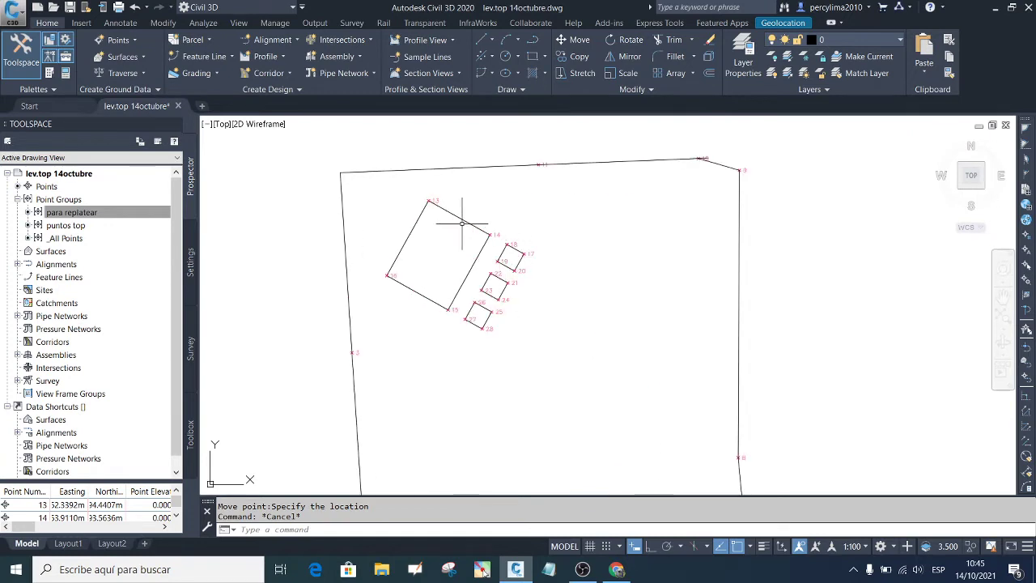
# Step: Start a point table and apply the label styles Elevation and Description, Elevation Only, Northing and Easting, and Point# and Description
pyautogui.click(119, 23)
pyautogui.click(36, 73)
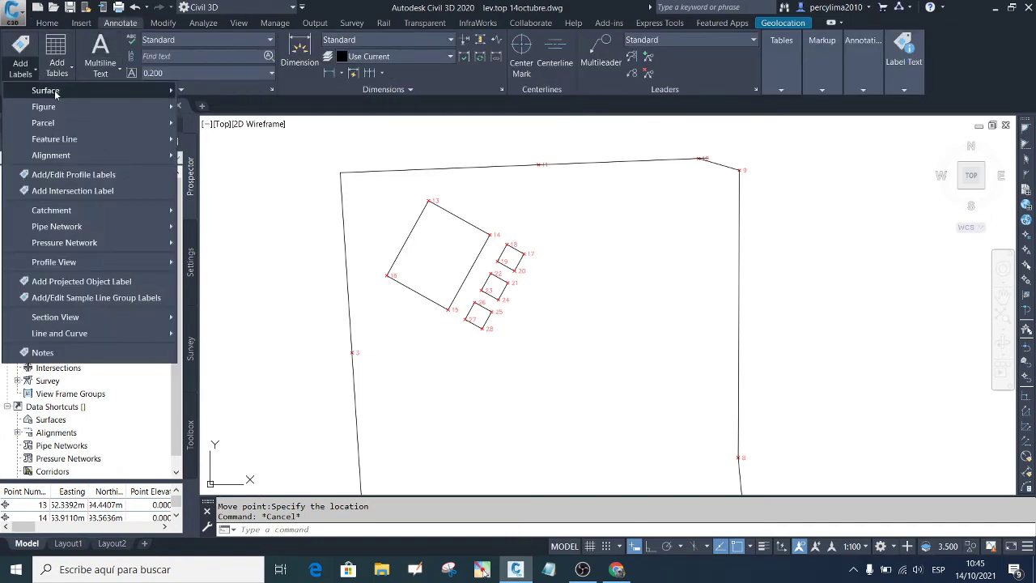
pyautogui.moveTo(58, 95)
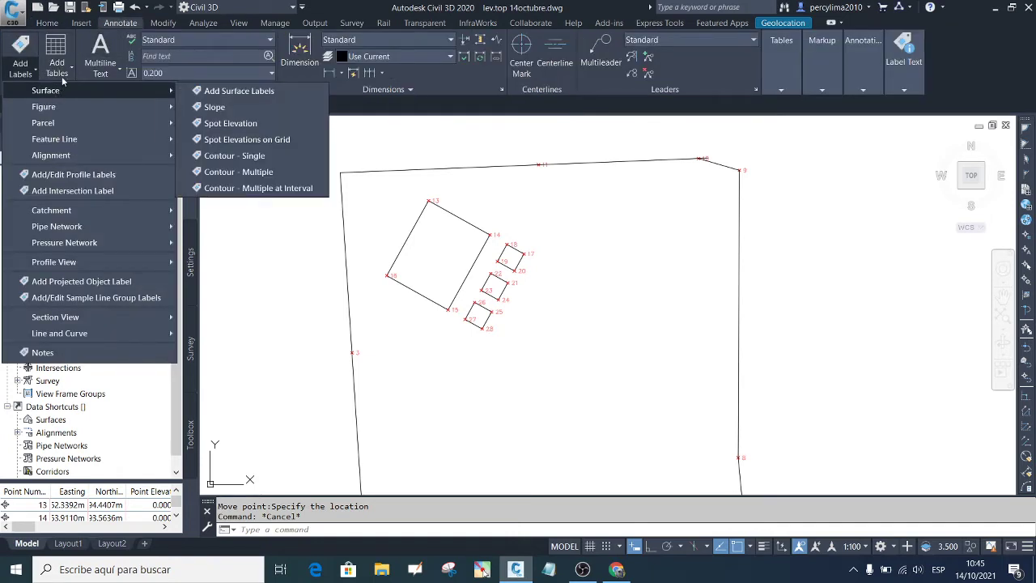
pyautogui.click(69, 70)
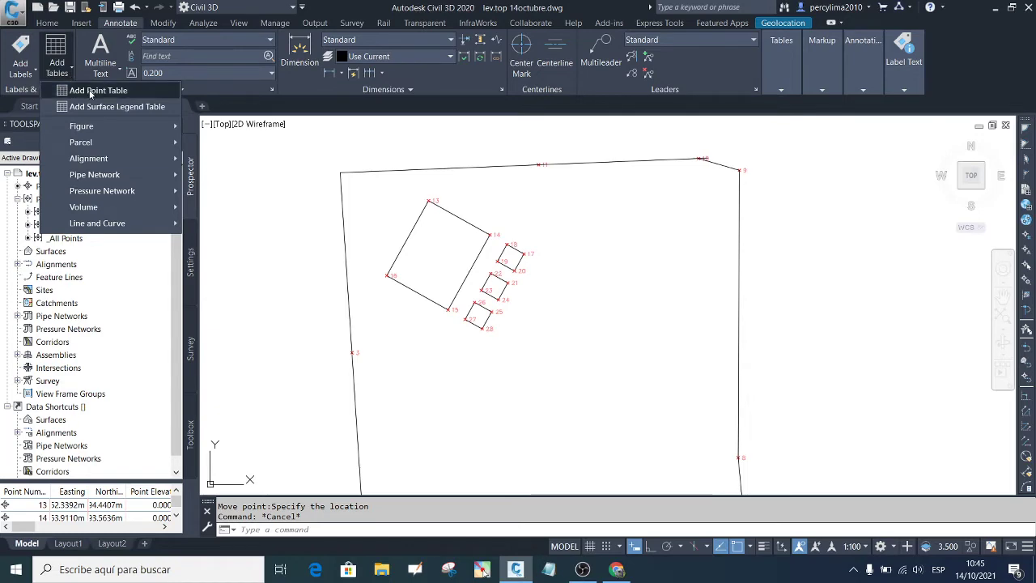
pyautogui.click(89, 92)
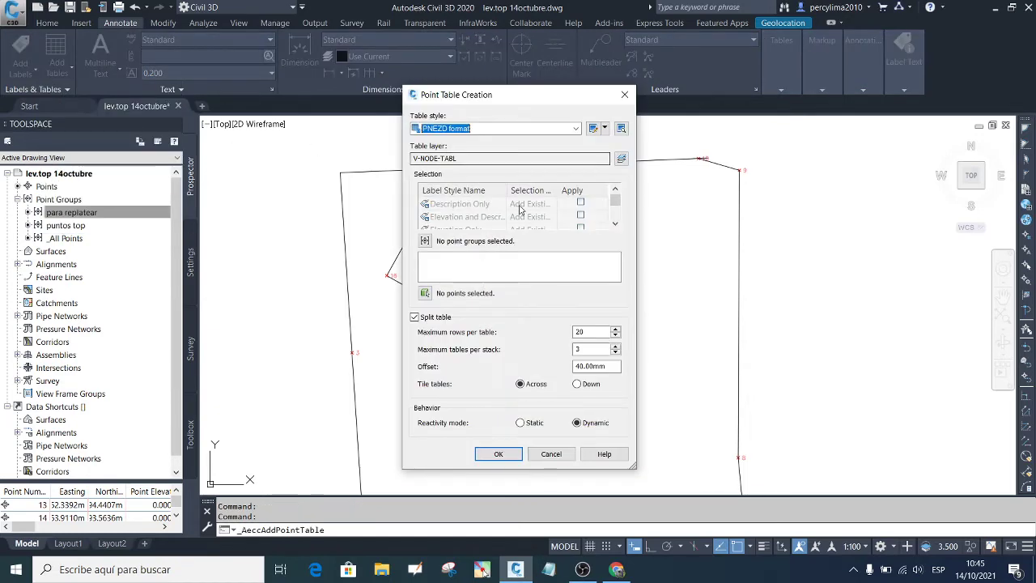
pyautogui.click(580, 203)
pyautogui.click(580, 215)
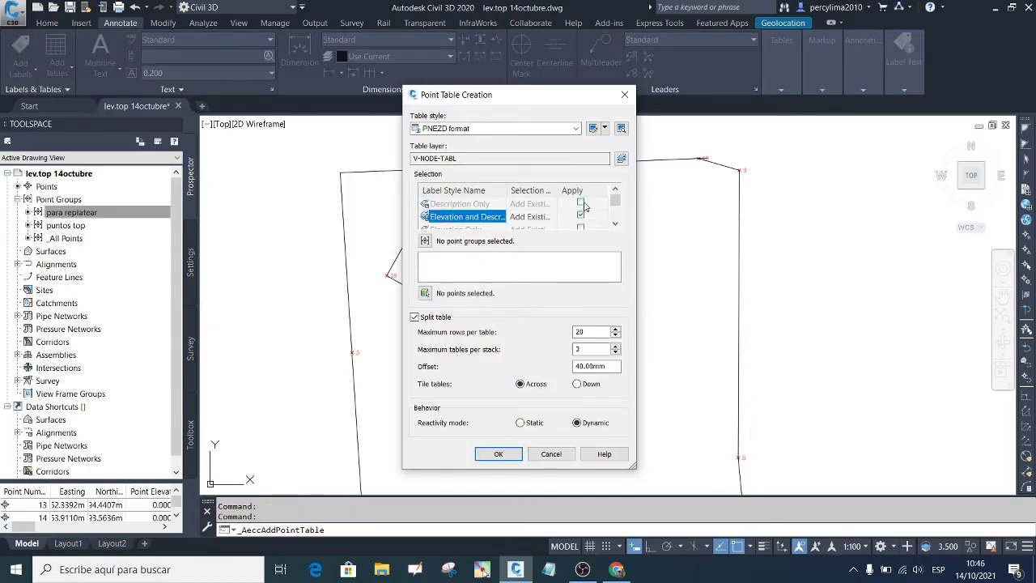
pyautogui.click(582, 228)
pyautogui.click(581, 225)
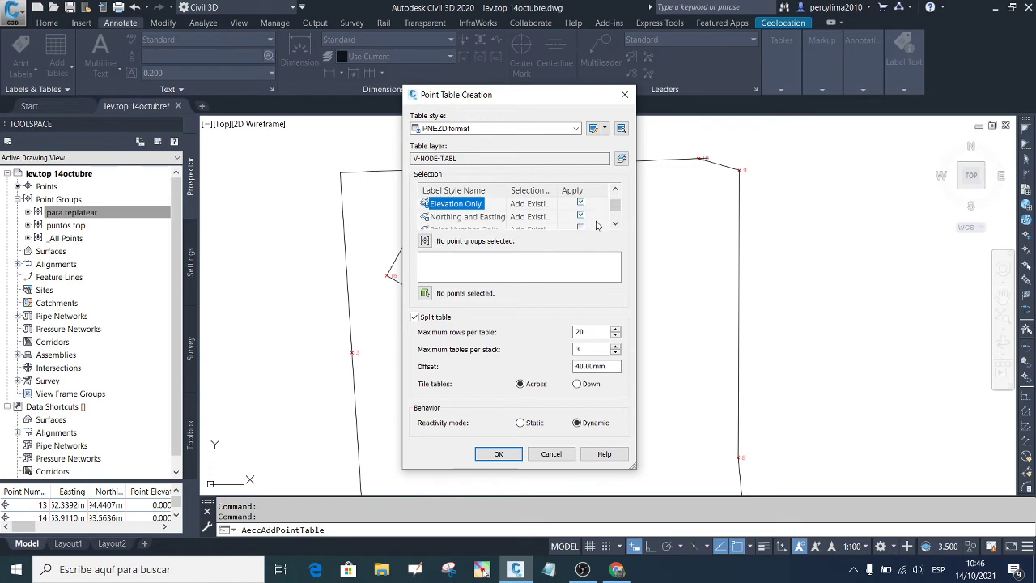
pyautogui.click(582, 228)
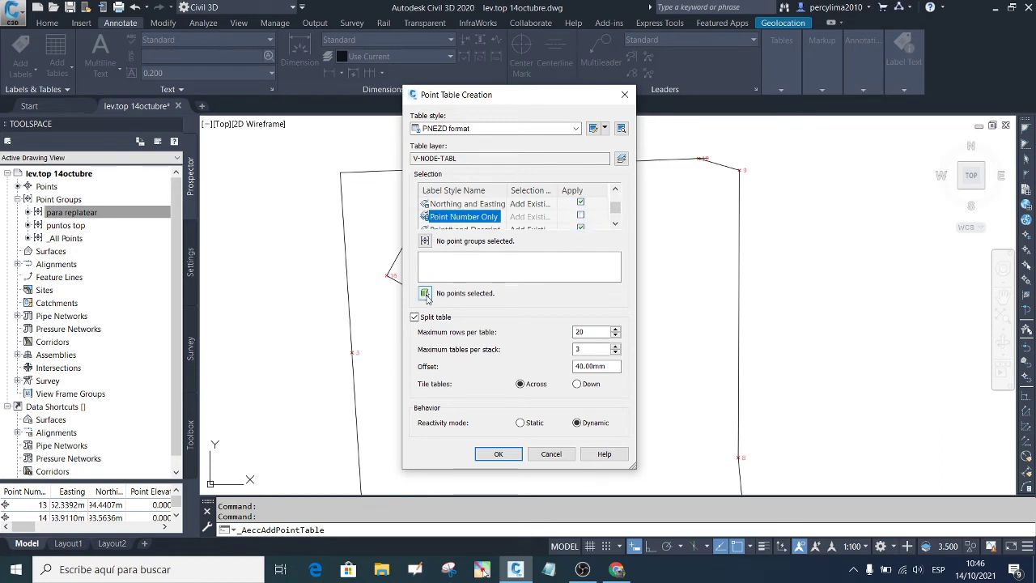
# Step: Select points 13 to 28 on the large rectangle and small squares for the point table and accept the table settings
pyautogui.click(424, 294)
pyautogui.scroll(-3, 424, 242)
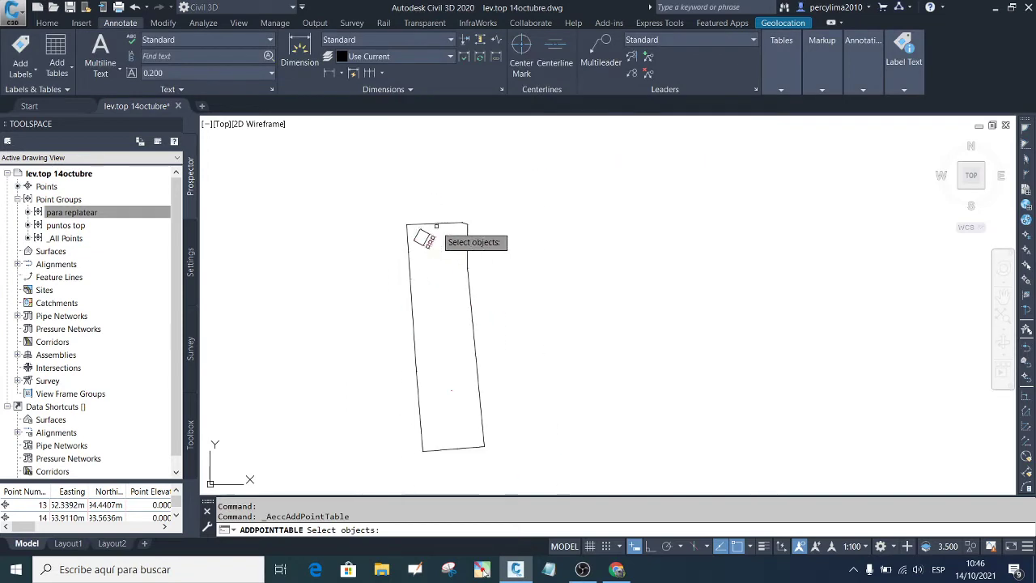
pyautogui.scroll(5, 438, 257)
pyautogui.click(520, 317)
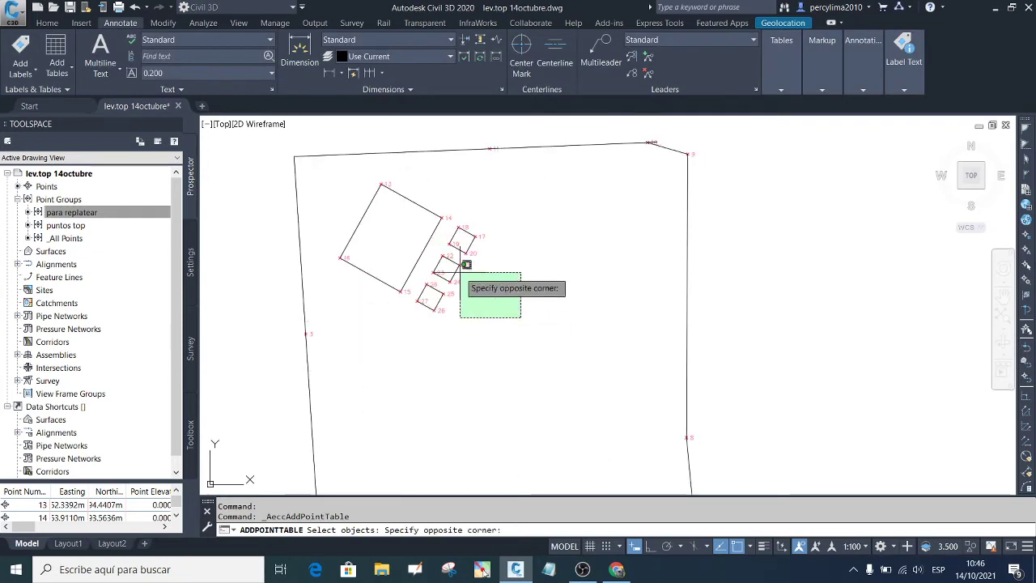
pyautogui.click(341, 176)
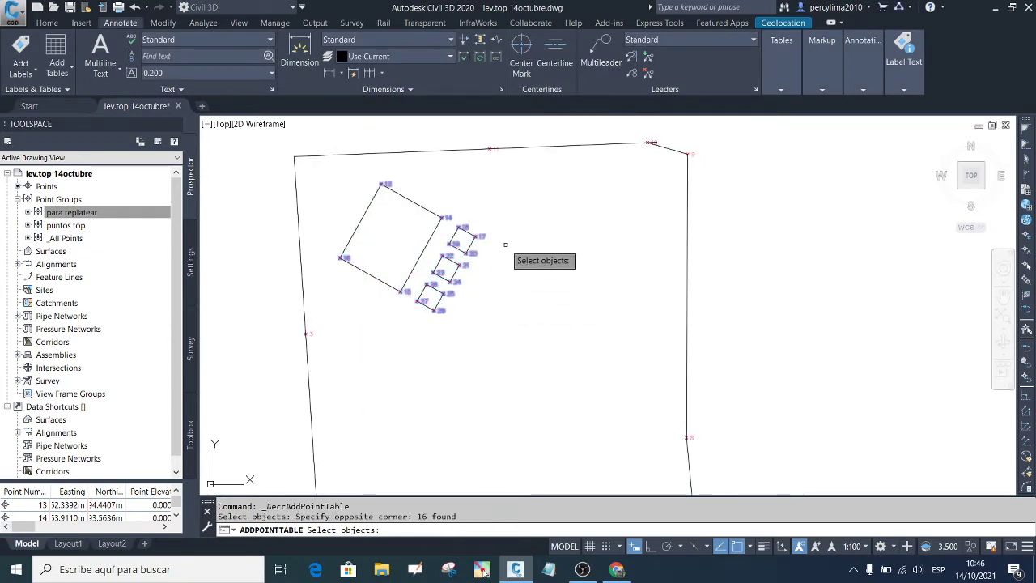
pyautogui.press('Return')
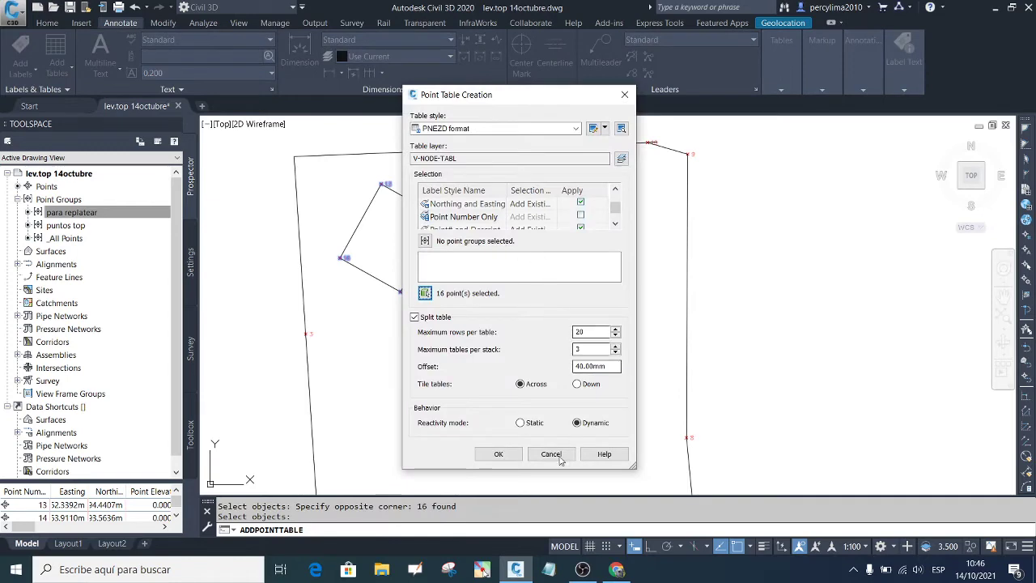
pyautogui.click(498, 453)
pyautogui.scroll(-5, 440, 322)
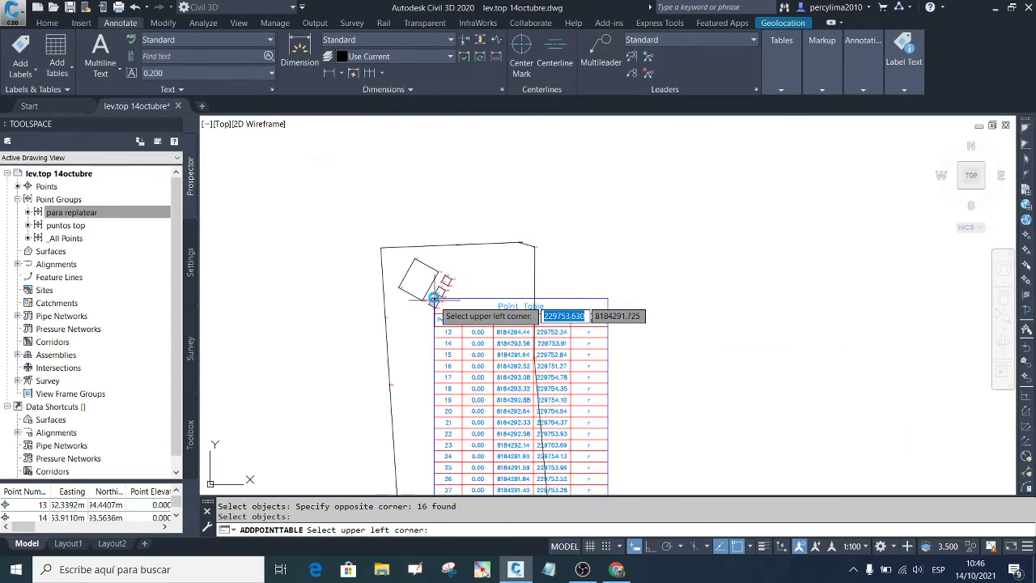
# Step: Place the point table outside the lot, beside its upper right boundary, and read its rows up close
pyautogui.click(554, 267)
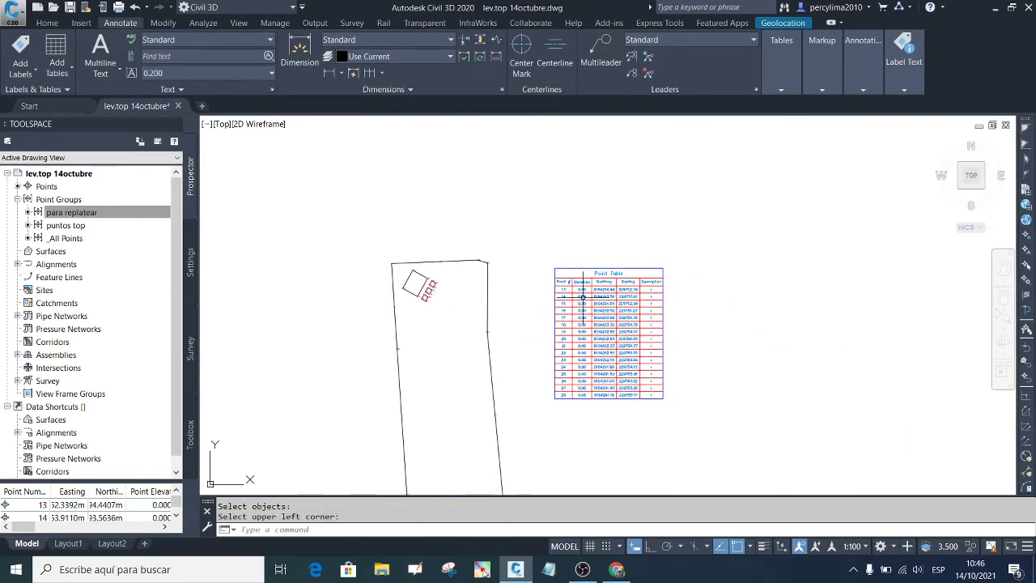
pyautogui.scroll(5, 554, 267)
pyautogui.scroll(-3, 542, 247)
pyautogui.scroll(2, 541, 315)
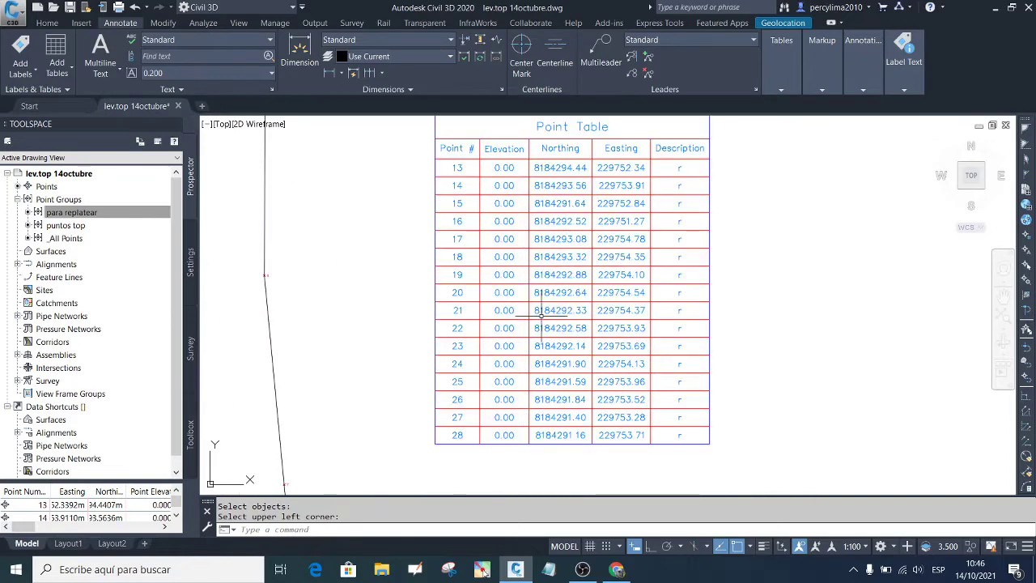
pyautogui.scroll(-3, 541, 308)
# Step: Edit the point table's style so the title, header and data text heights are each 1 mm
pyautogui.click(640, 372)
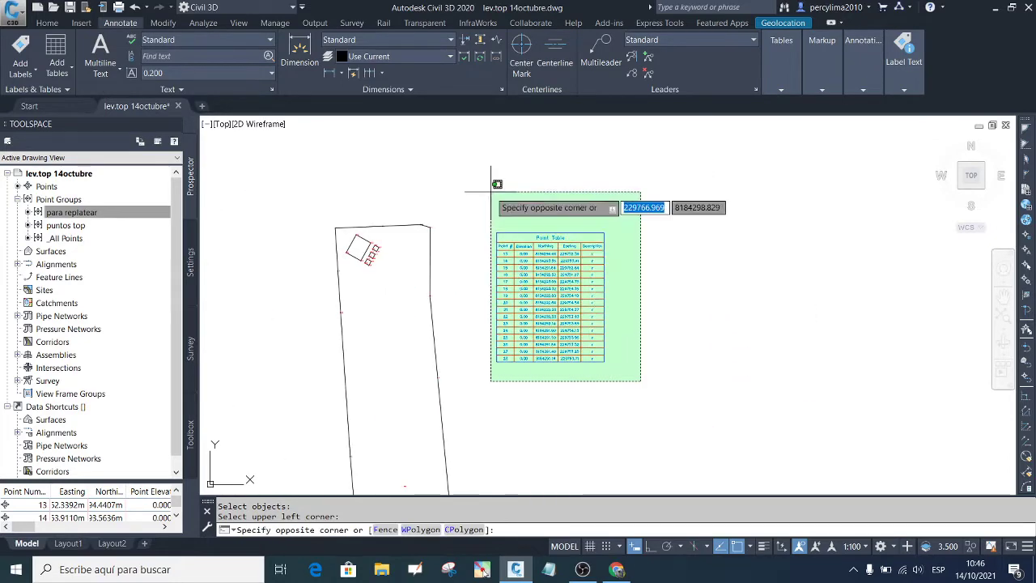
pyautogui.click(512, 235)
pyautogui.rightClick(529, 266)
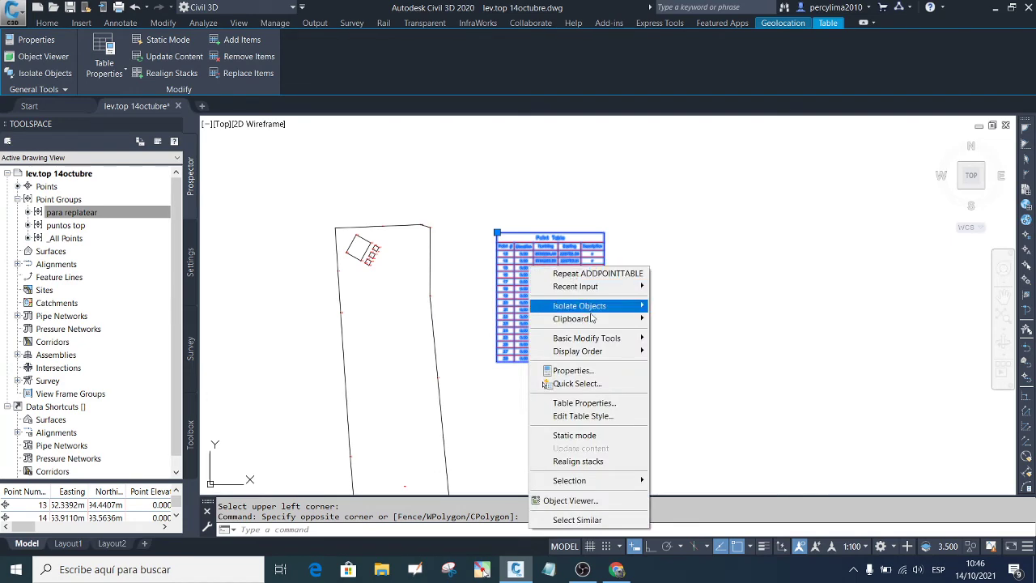
pyautogui.click(601, 416)
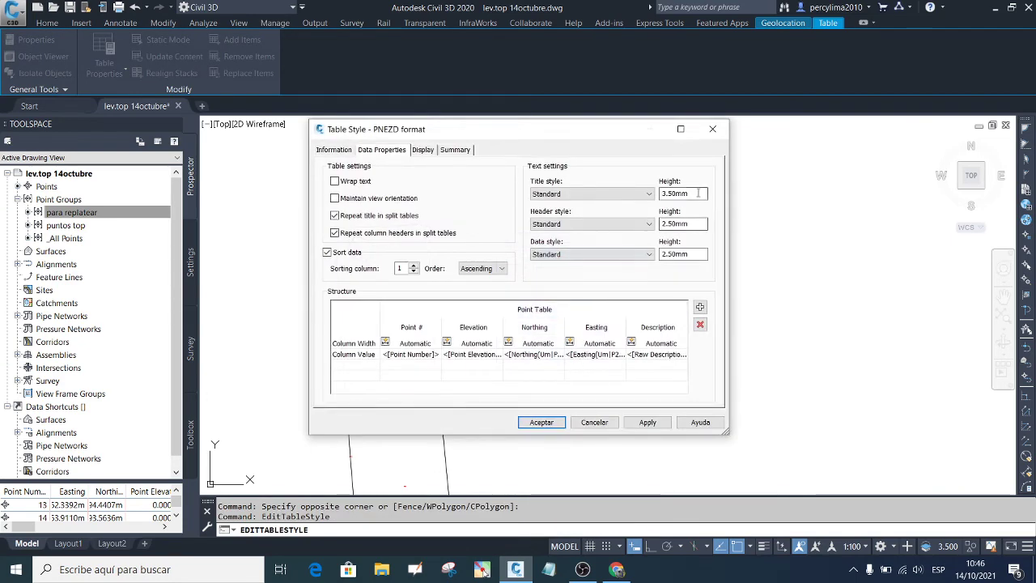
pyautogui.moveTo(685, 194); pyautogui.dragTo(661, 195)
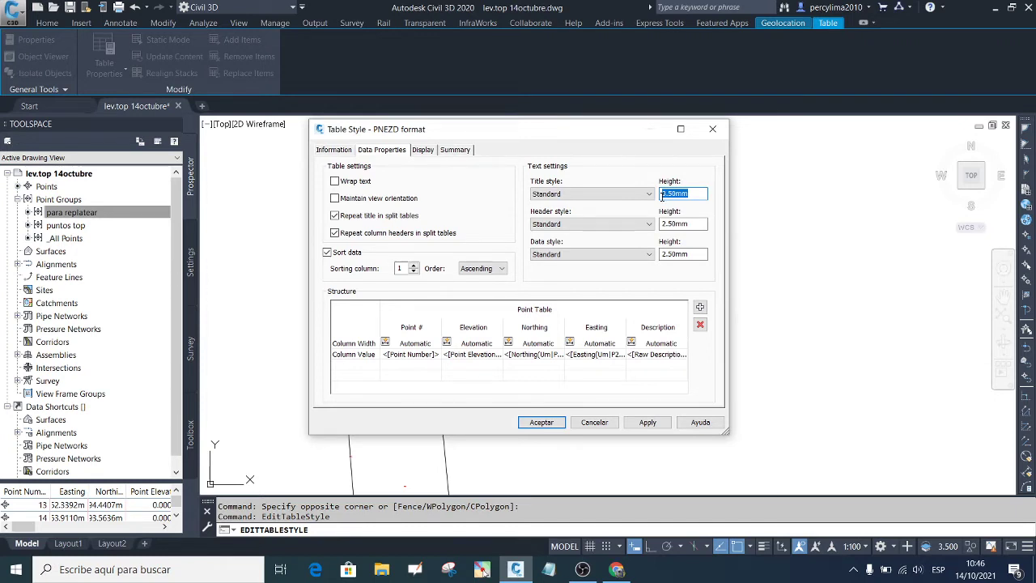
pyautogui.moveTo(697, 225); pyautogui.dragTo(666, 255)
pyautogui.write('1')
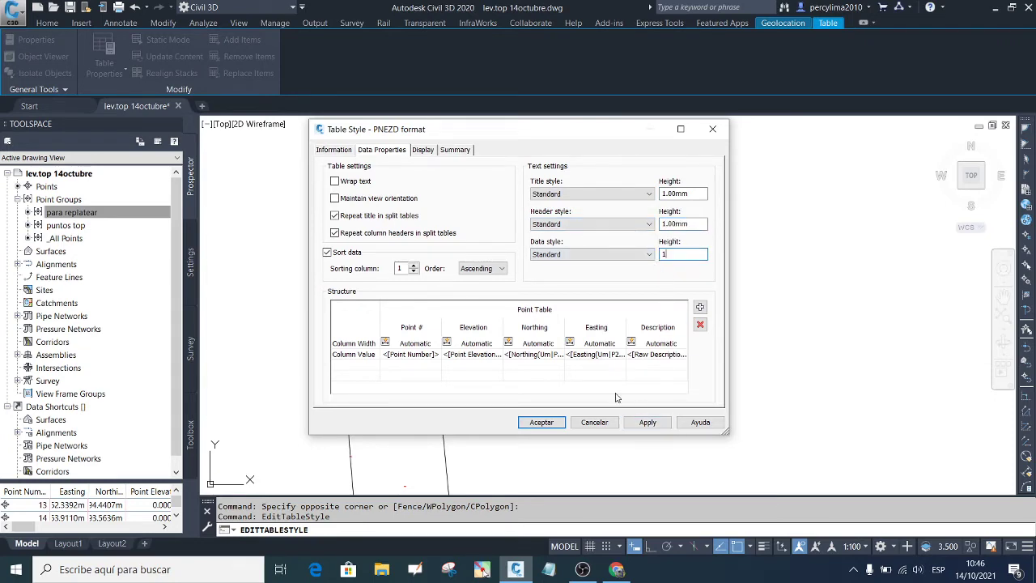
pyautogui.click(647, 423)
pyautogui.click(538, 419)
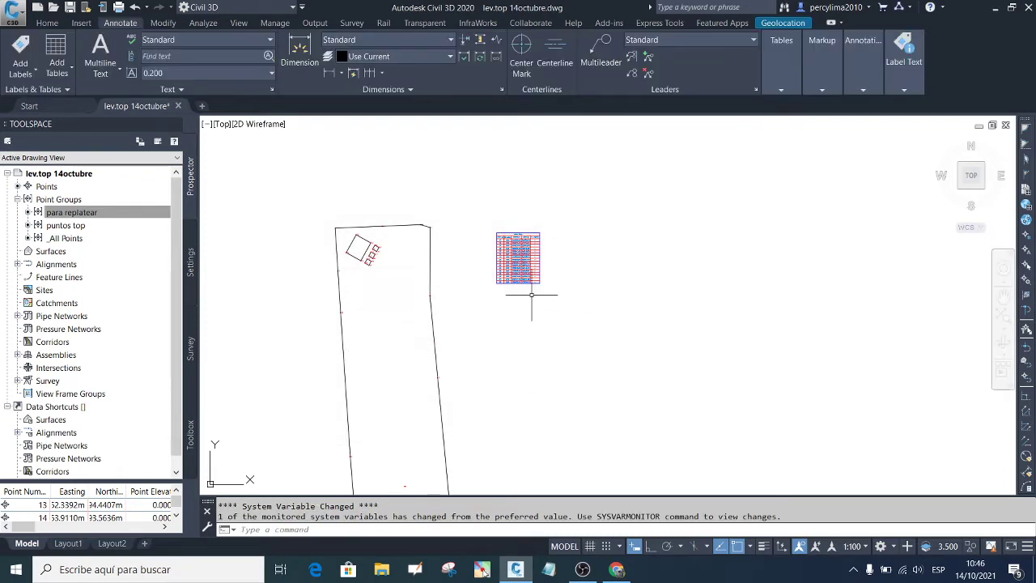
# Step: Move the resized point table inside the lot, below the large rectangle and the small squares
pyautogui.scroll(3, 517, 251)
pyautogui.scroll(4, 516, 240)
pyautogui.scroll(-4, 542, 222)
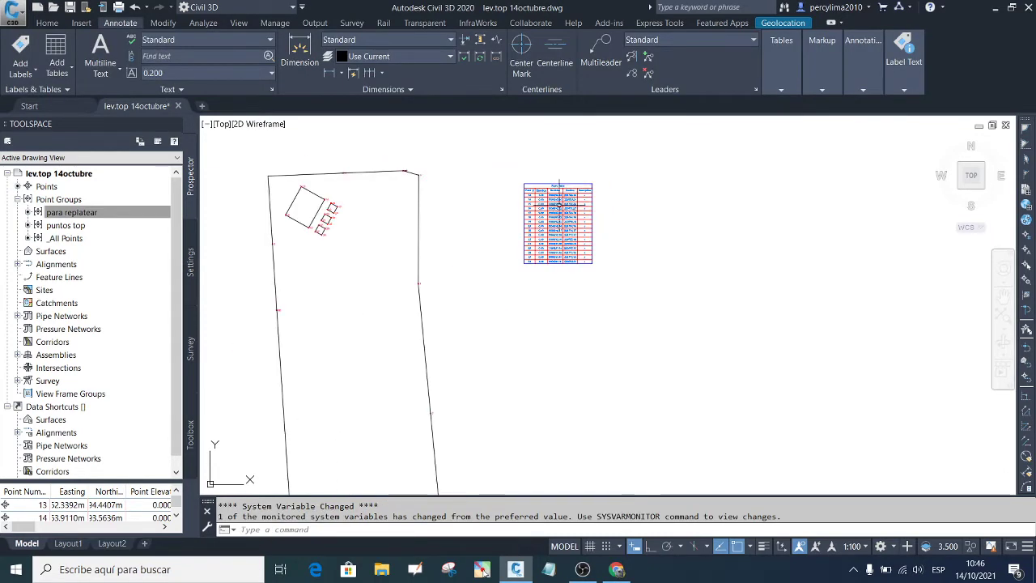
pyautogui.moveTo(596, 248); pyautogui.dragTo(555, 173)
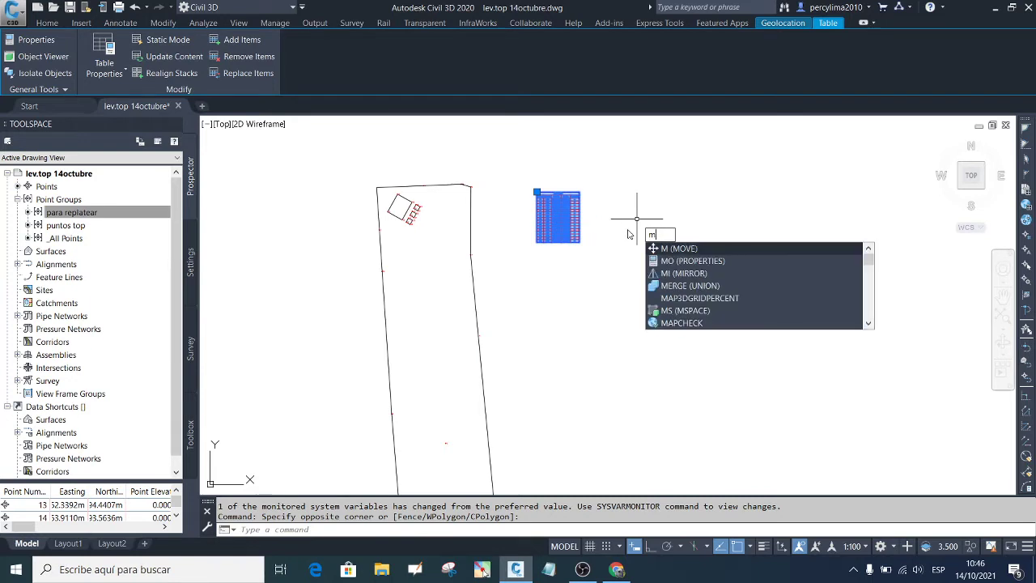
pyautogui.press('Return')
pyautogui.click(663, 268)
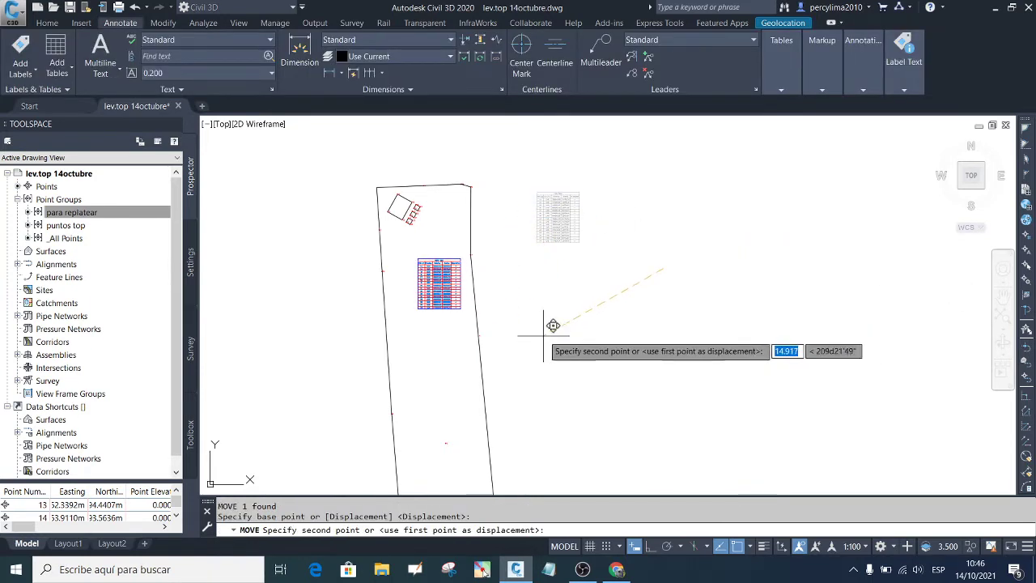
pyautogui.scroll(4, 549, 317)
pyautogui.scroll(-2, 574, 324)
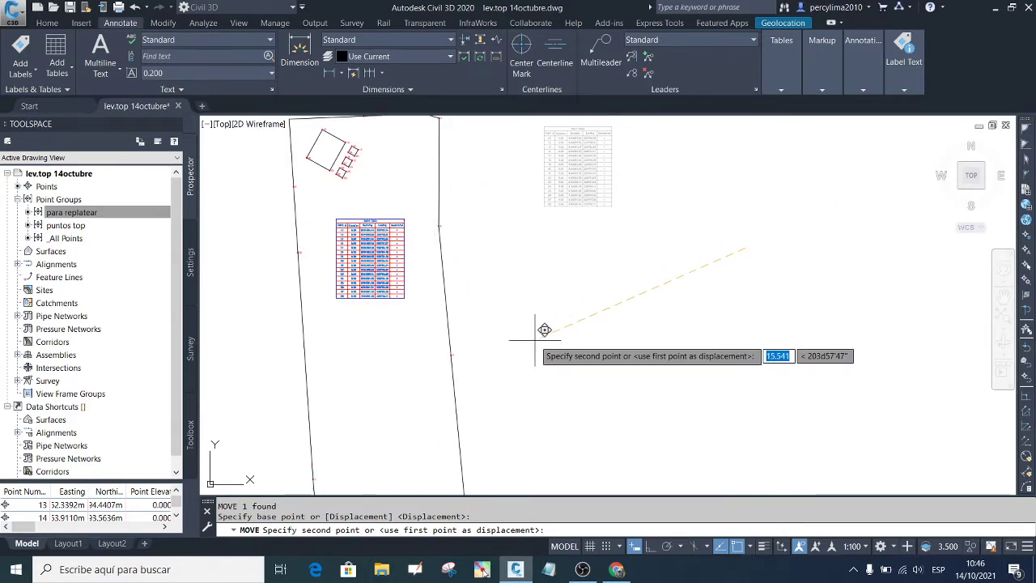
pyautogui.scroll(-3, 543, 328)
pyautogui.scroll(1, 542, 380)
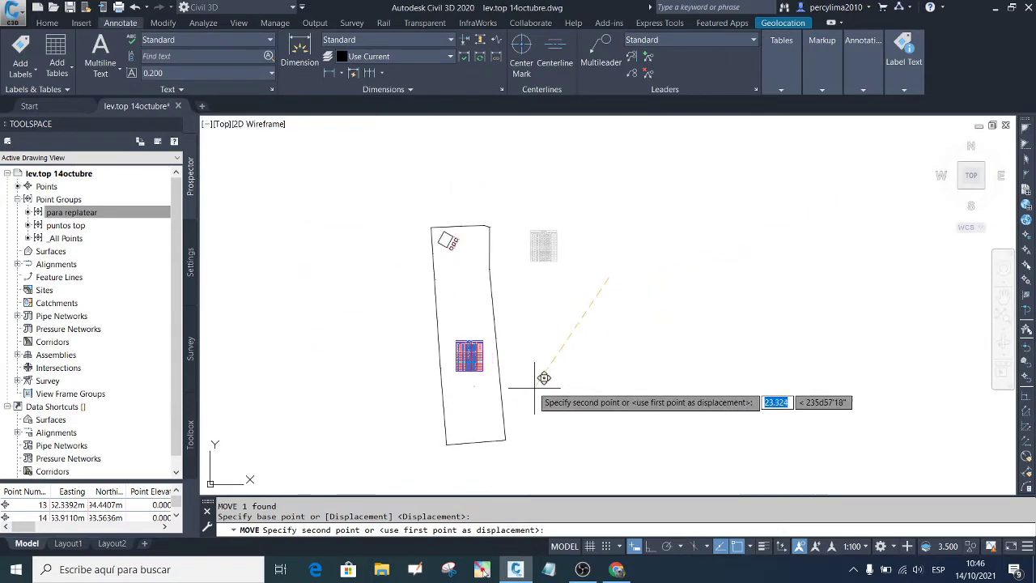
pyautogui.click(540, 358)
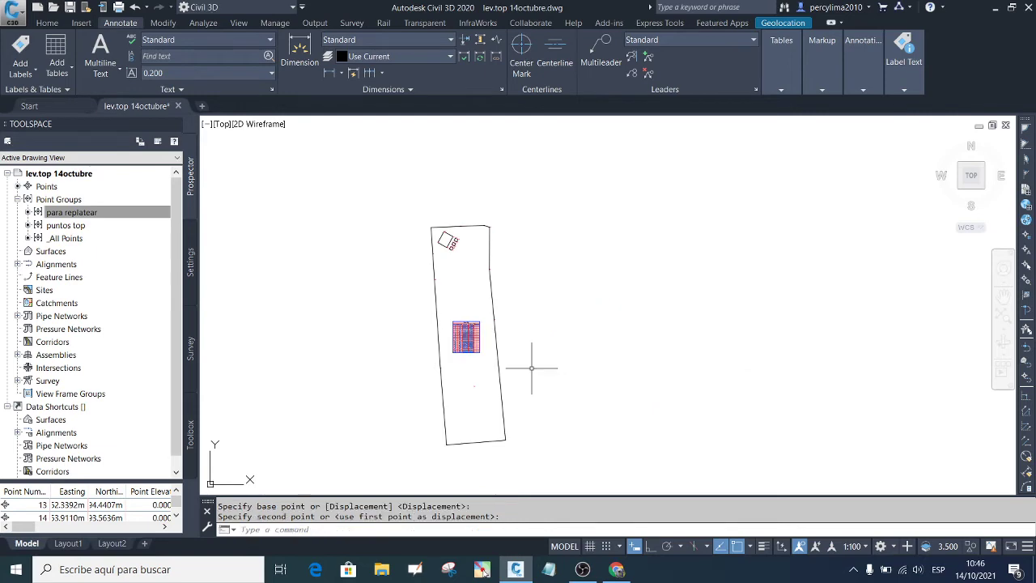
# Step: Examine the moved point table up close and its placement within the whole lot
pyautogui.scroll(5, 501, 356)
pyautogui.scroll(-3, 360, 301)
pyautogui.scroll(2, 407, 284)
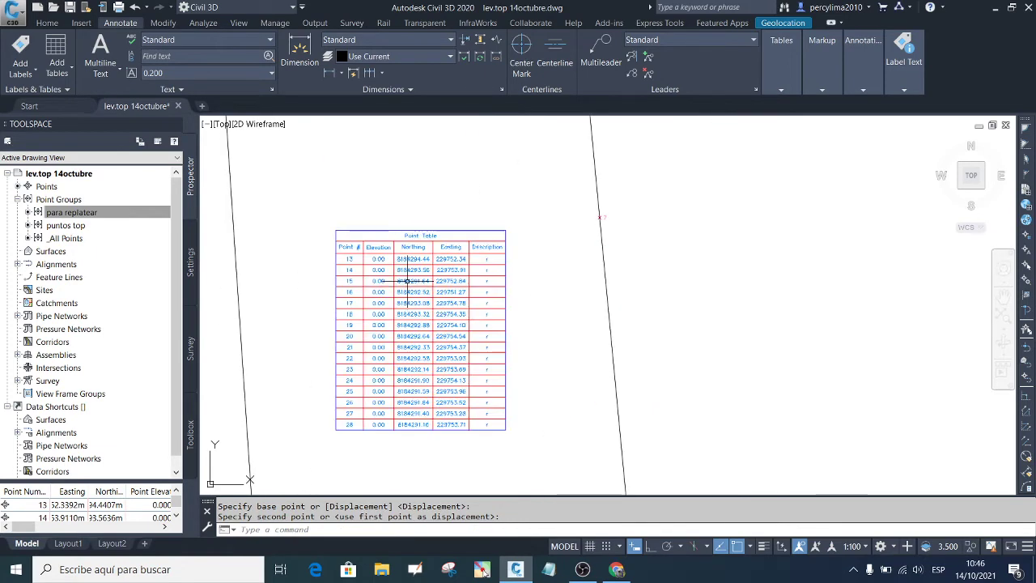
pyautogui.scroll(3, 417, 265)
pyautogui.scroll(-10, 418, 260)
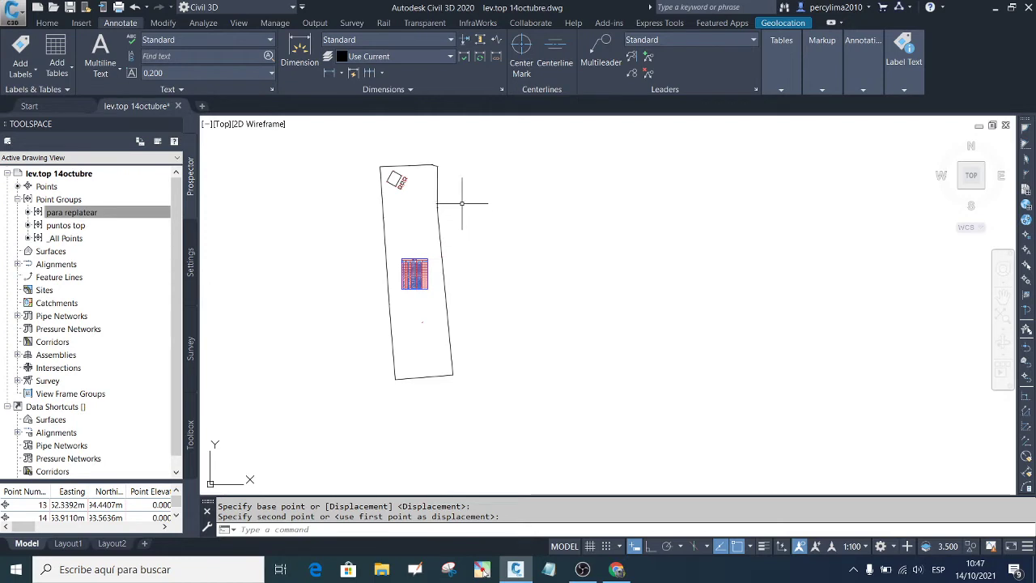
pyautogui.scroll(2, 461, 203)
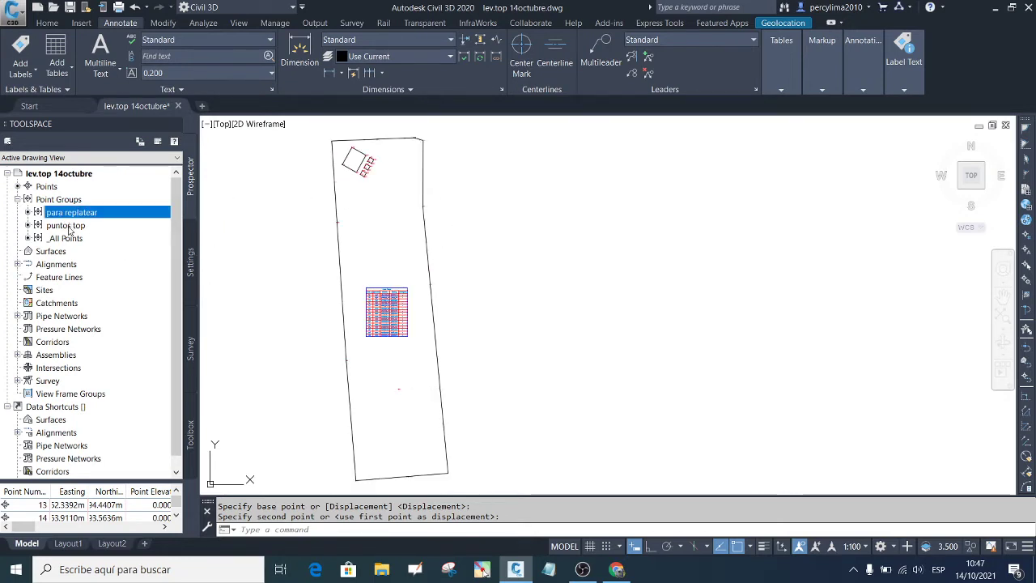
pyautogui.rightClick(69, 230)
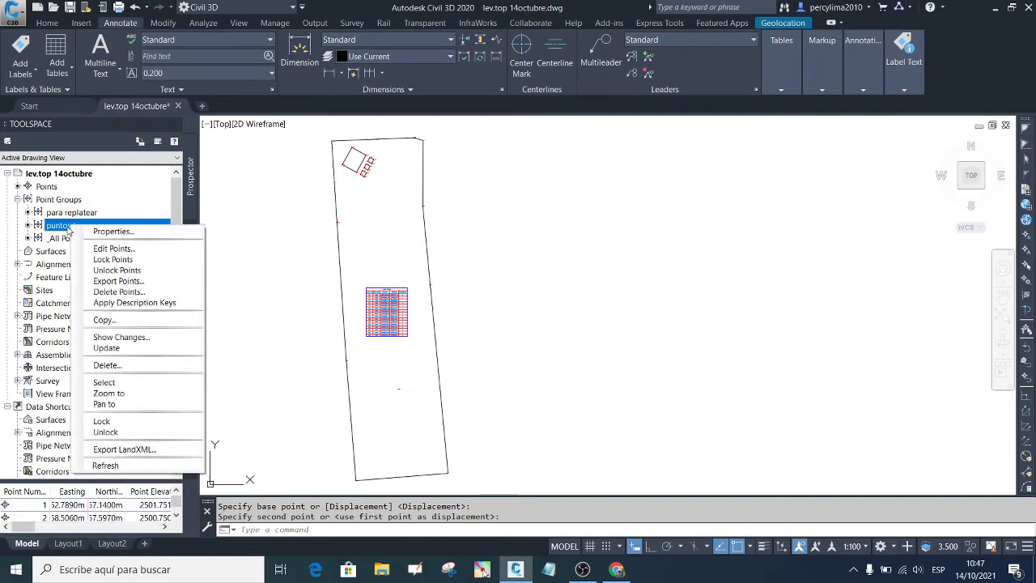
pyautogui.click(251, 218)
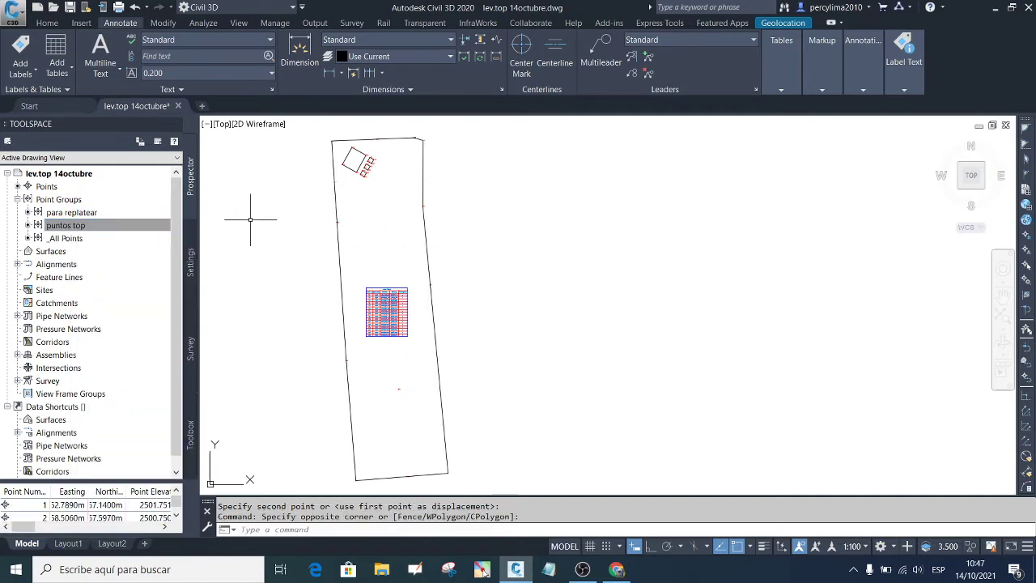
# Step: Start a second point table and apply the label styles Description Only, Elevation and Description, Elevation Only, and Northing and Easting
pyautogui.click(66, 71)
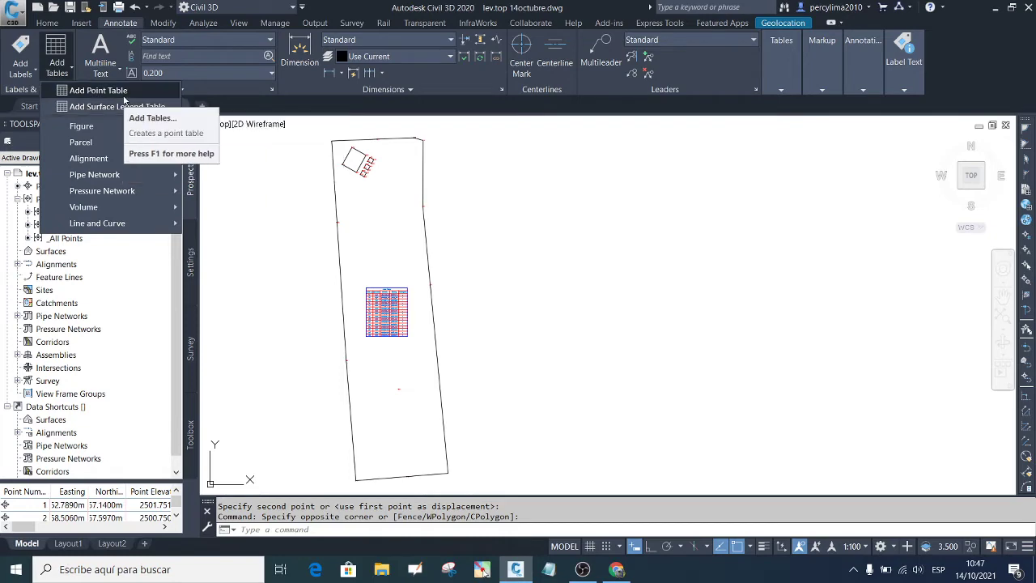
pyautogui.click(133, 93)
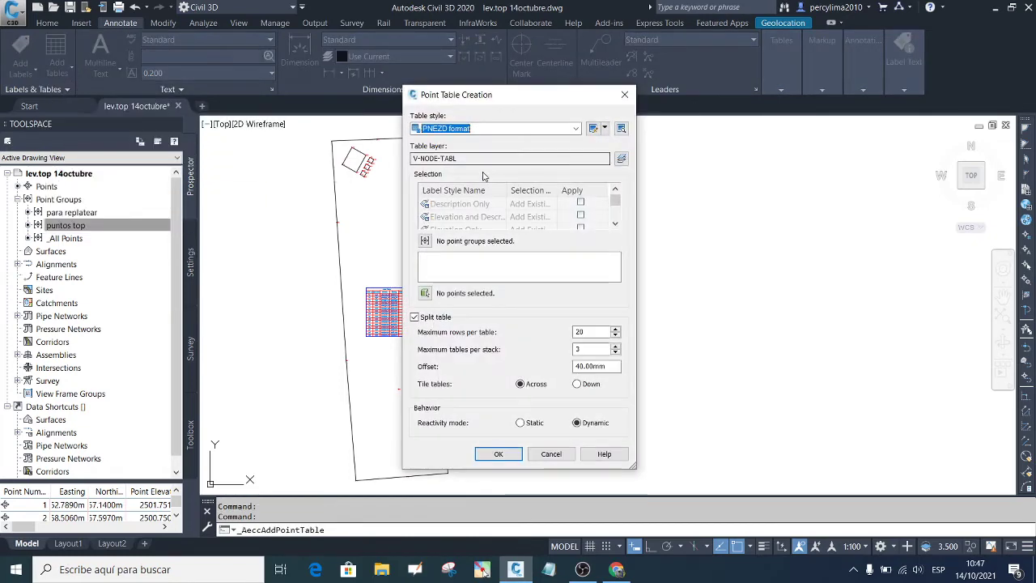
pyautogui.click(582, 204)
pyautogui.click(580, 214)
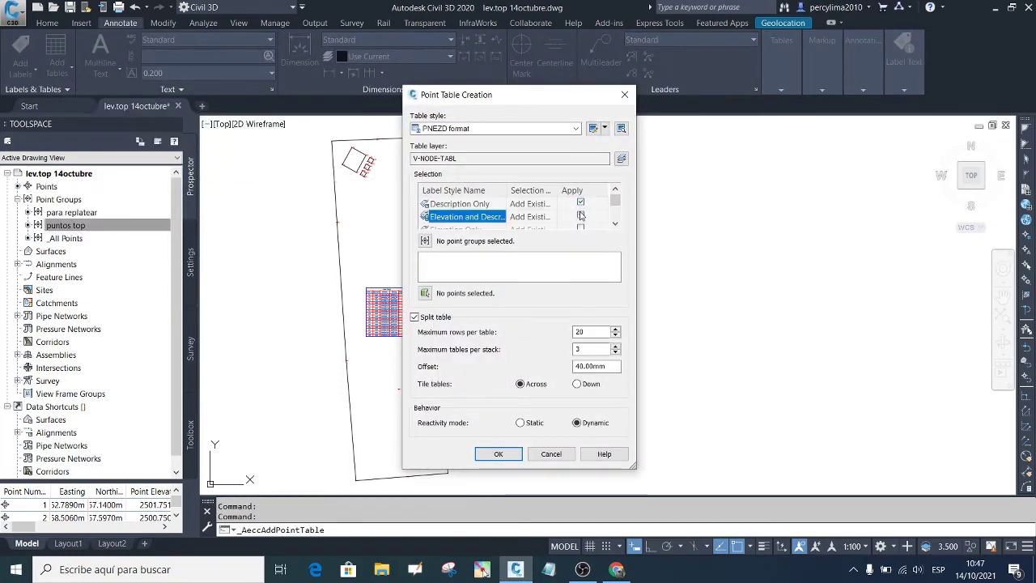
pyautogui.click(581, 226)
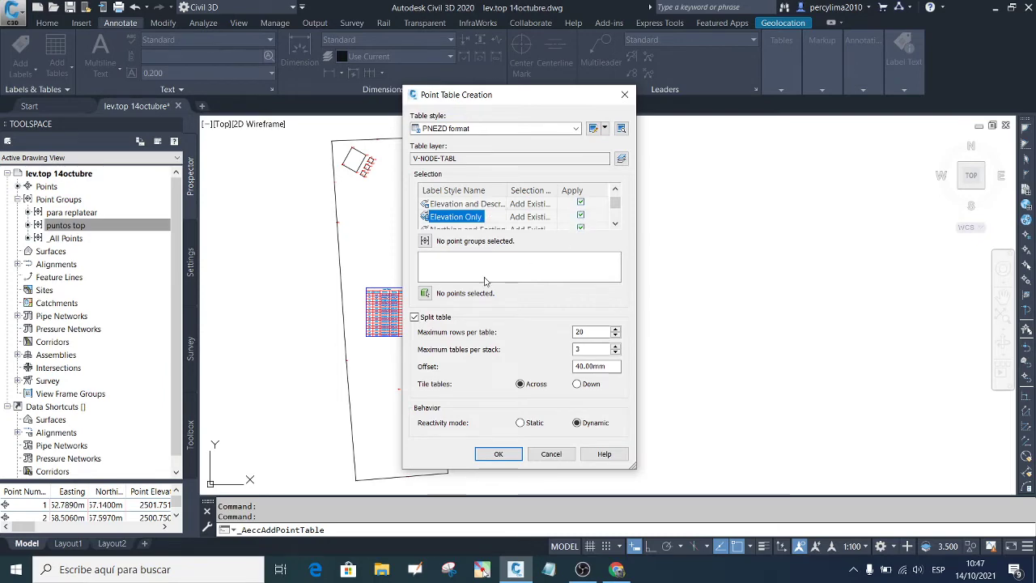
# Step: Select the survey points in the lower and middle parts of the lot for the second point table
pyautogui.click(425, 293)
pyautogui.scroll(-3, 453, 257)
pyautogui.scroll(2, 455, 319)
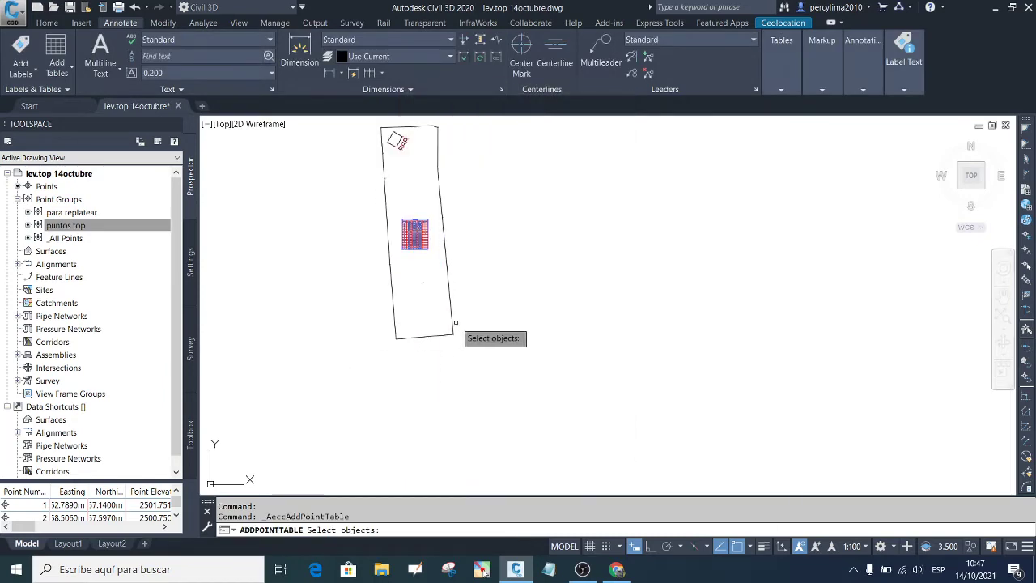
pyautogui.click(496, 361)
pyautogui.click(429, 327)
pyautogui.scroll(10, 392, 253)
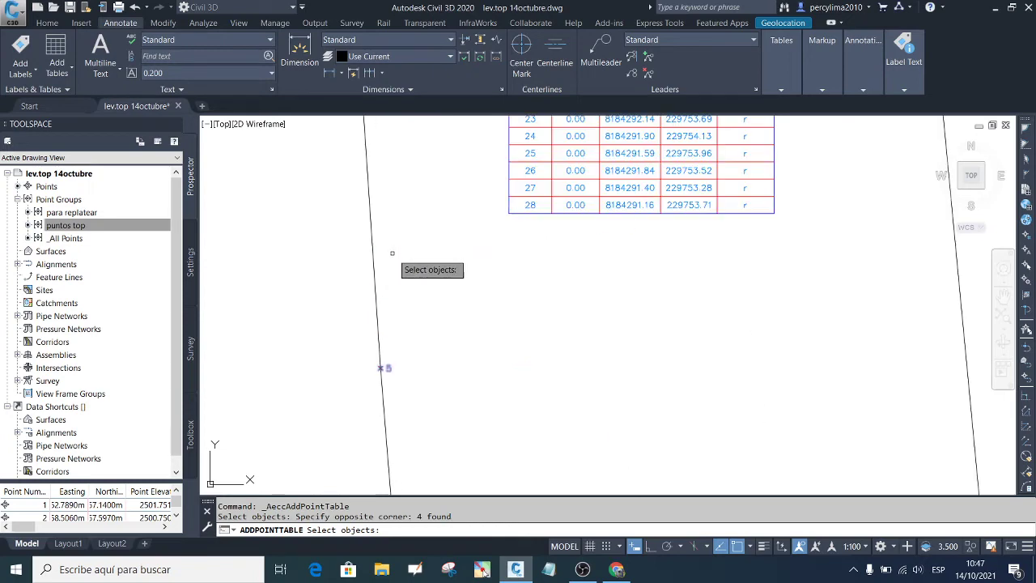
pyautogui.scroll(-2, 389, 259)
pyautogui.scroll(-6, 408, 299)
pyautogui.scroll(3, 397, 190)
pyautogui.click(471, 233)
pyautogui.click(330, 141)
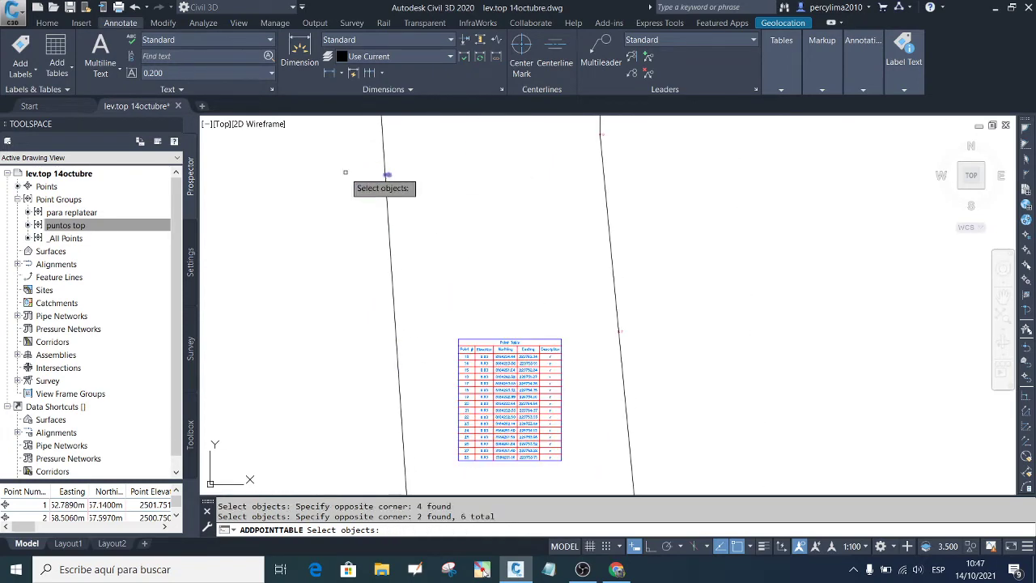
pyautogui.click(644, 347)
pyautogui.click(596, 283)
# Step: Add the remaining survey points along the lot's upper boundary to the selection and finish selecting
pyautogui.scroll(-2, 636, 361)
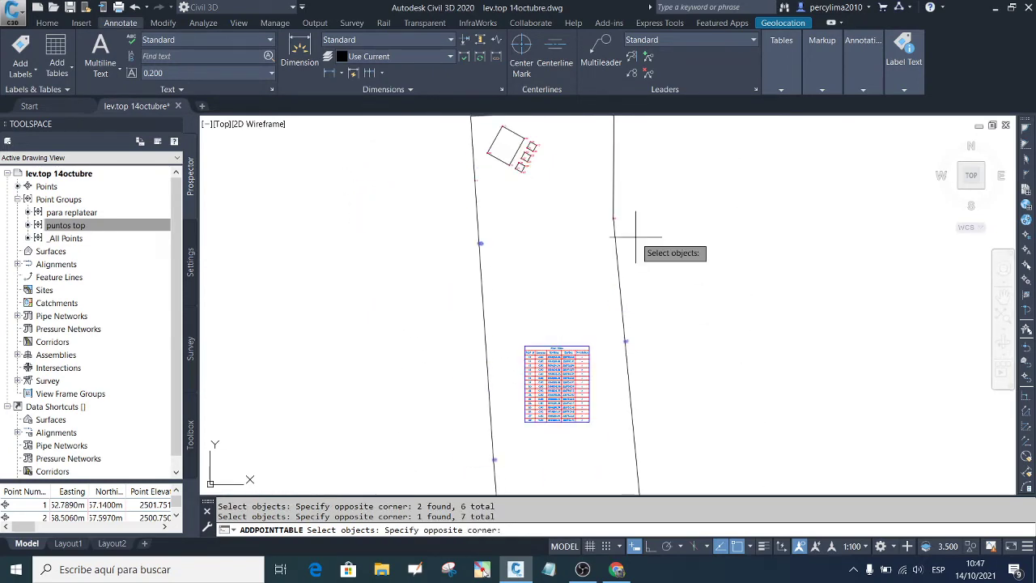
pyautogui.click(635, 241)
pyautogui.click(554, 166)
pyautogui.scroll(-4, 605, 252)
pyautogui.scroll(6, 585, 238)
pyautogui.click(677, 296)
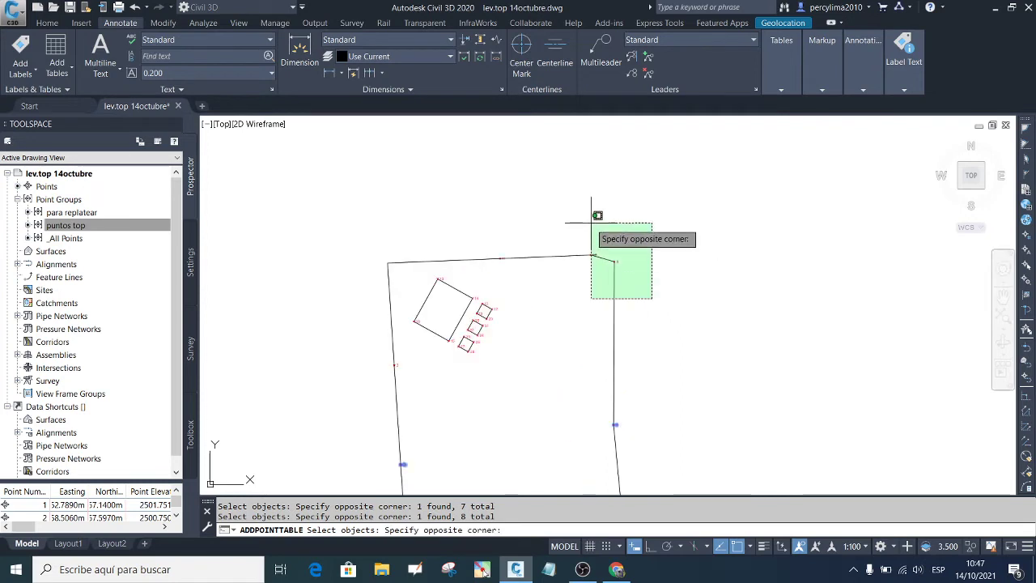
pyautogui.click(596, 216)
pyautogui.scroll(5, 526, 259)
pyautogui.click(526, 270)
pyautogui.click(348, 162)
pyautogui.scroll(-5, 510, 239)
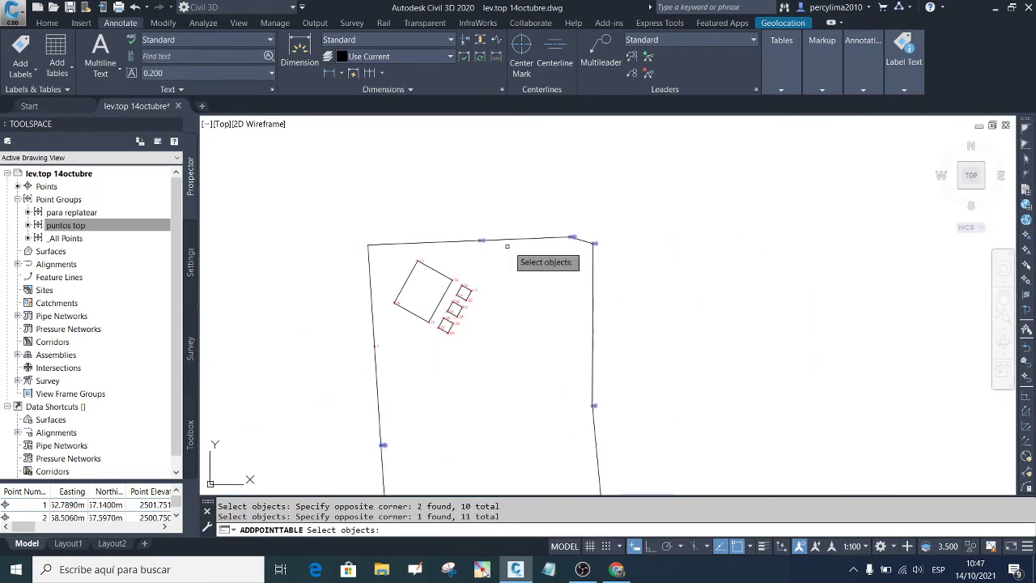
pyautogui.scroll(3, 370, 340)
pyautogui.click(380, 346)
pyautogui.click(362, 334)
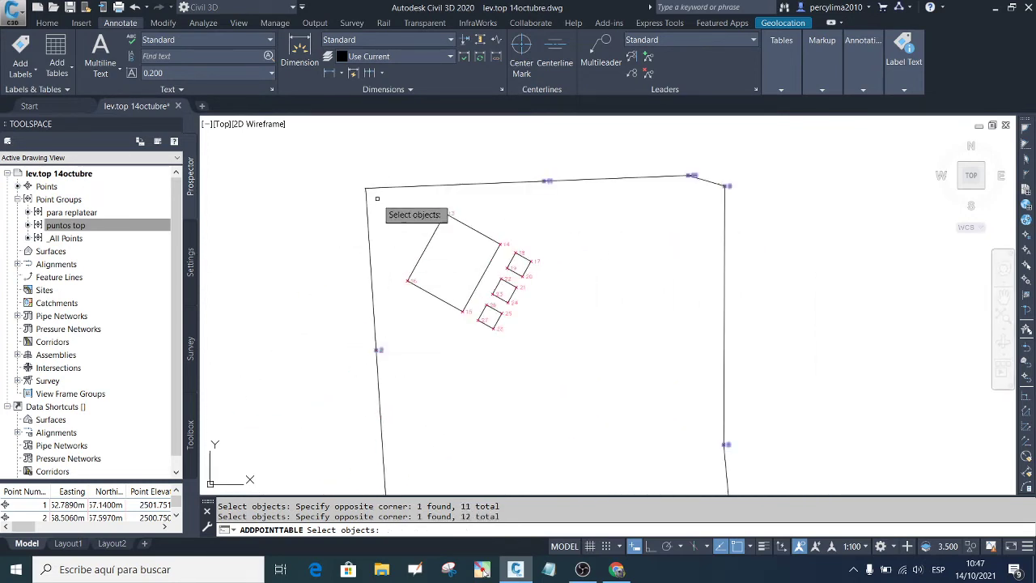
pyautogui.scroll(-3, 377, 194)
pyautogui.scroll(-4, 474, 331)
pyautogui.scroll(6, 526, 360)
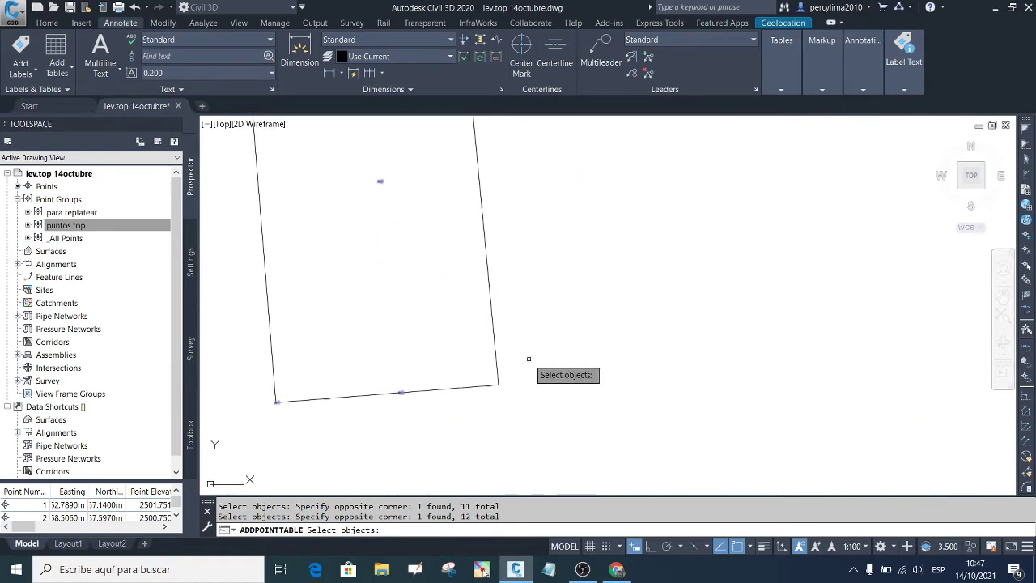
pyautogui.press('Return')
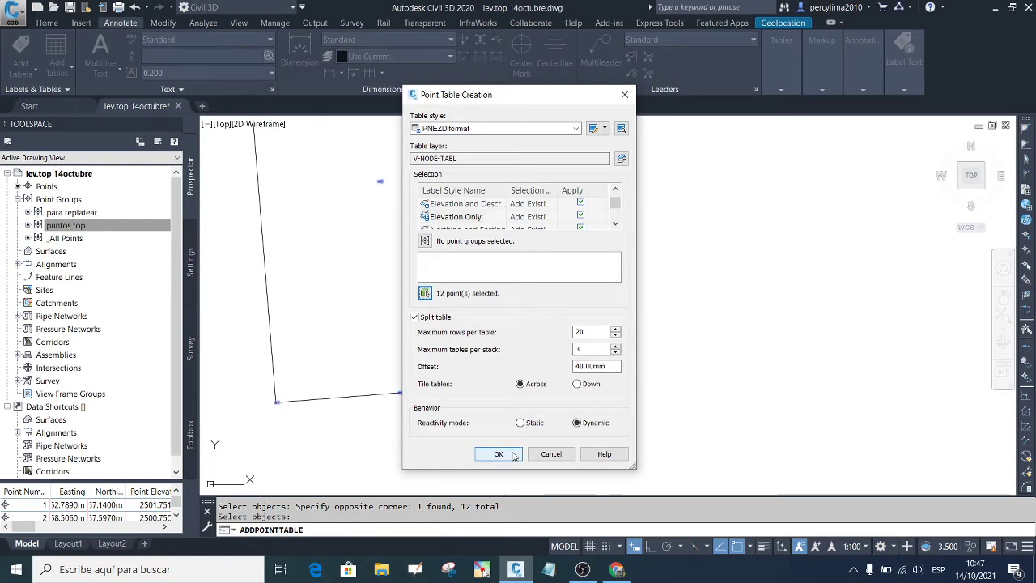
# Step: Create the second point table from the selected points and place it directly below the first table, aligned with its left edge
pyautogui.click(511, 455)
pyautogui.scroll(-5, 531, 348)
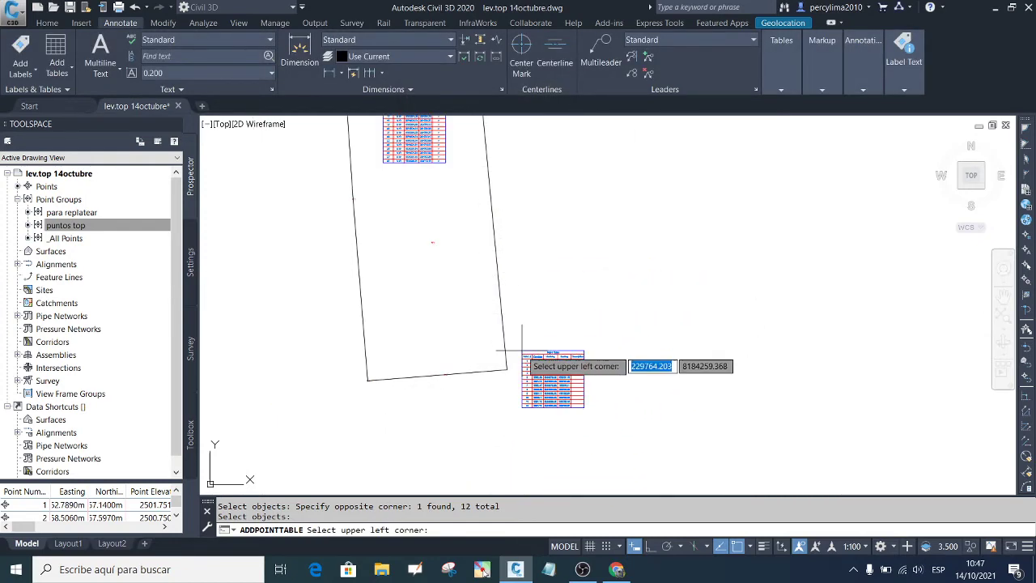
pyautogui.scroll(6, 531, 334)
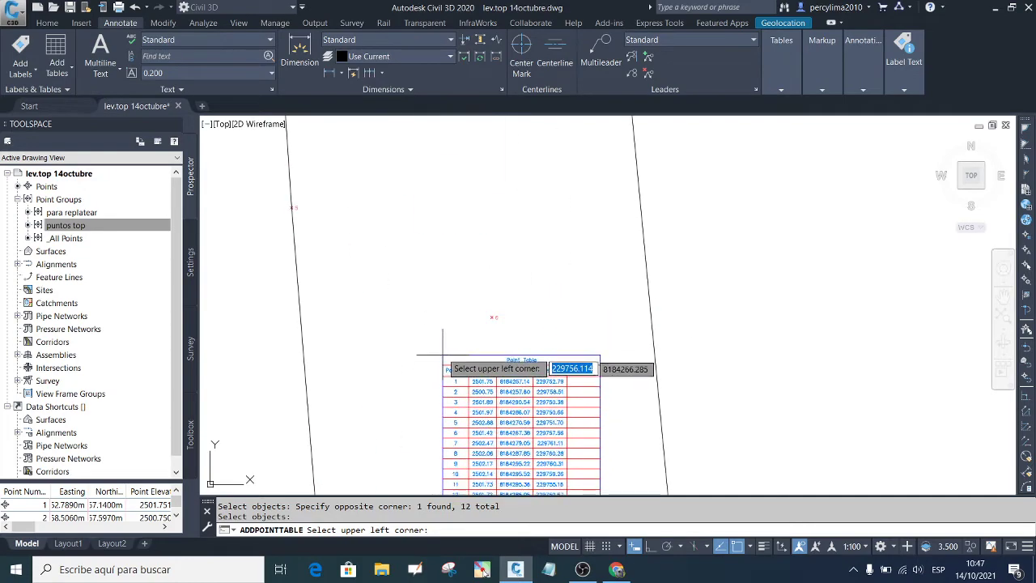
pyautogui.scroll(-3, 437, 296)
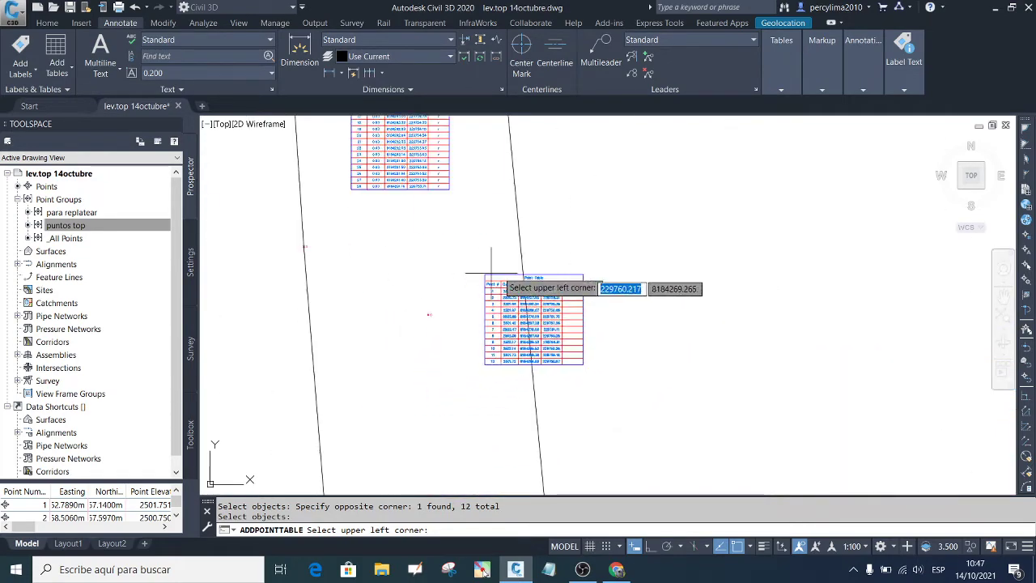
pyautogui.scroll(-2, 526, 253)
pyautogui.scroll(2, 485, 242)
pyautogui.scroll(2, 450, 233)
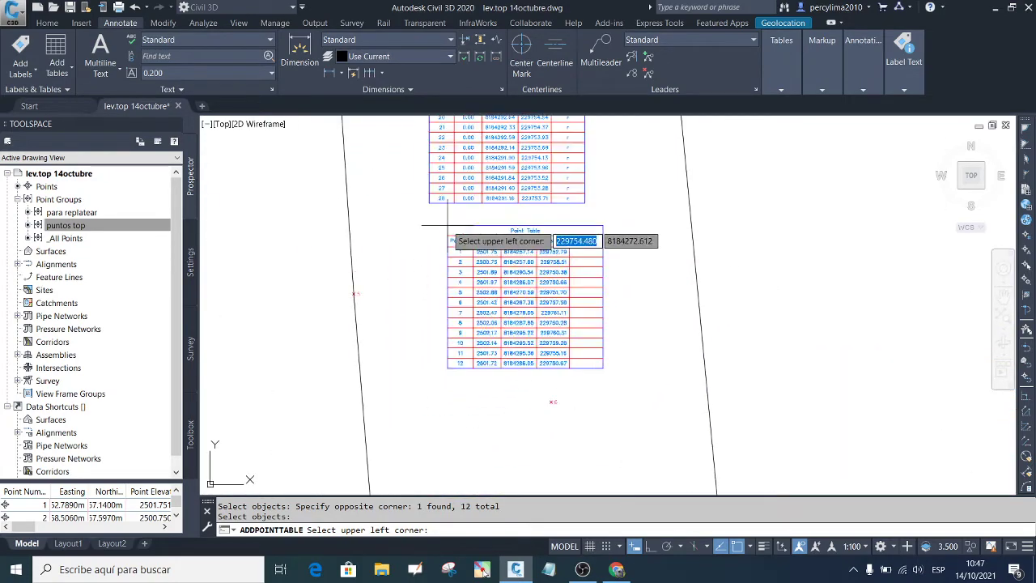
pyautogui.click(429, 221)
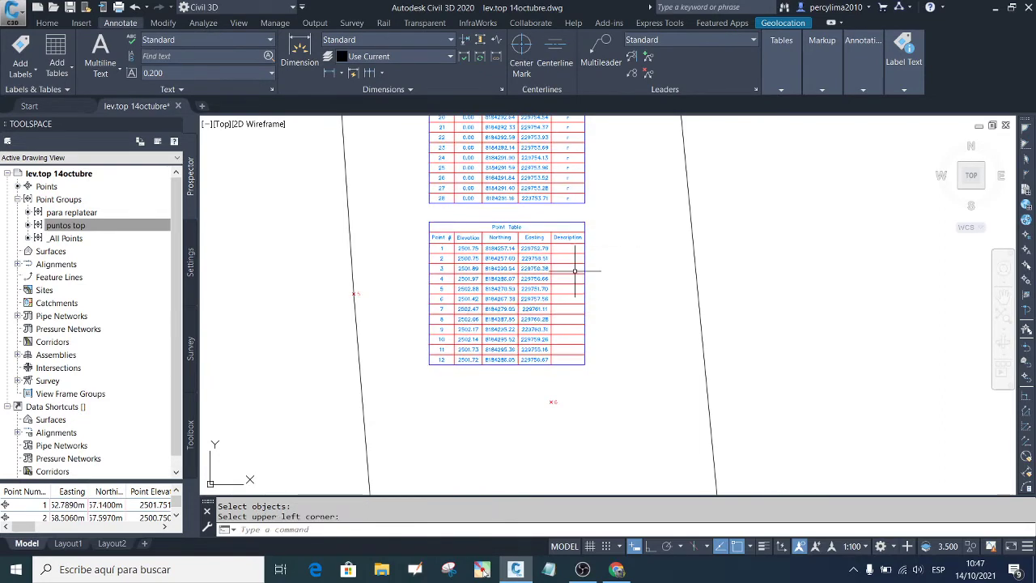
# Step: Compare the stakeout points on the rectangle and squares with their rows in the upper point table
pyautogui.scroll(-5, 502, 267)
pyautogui.scroll(6, 492, 247)
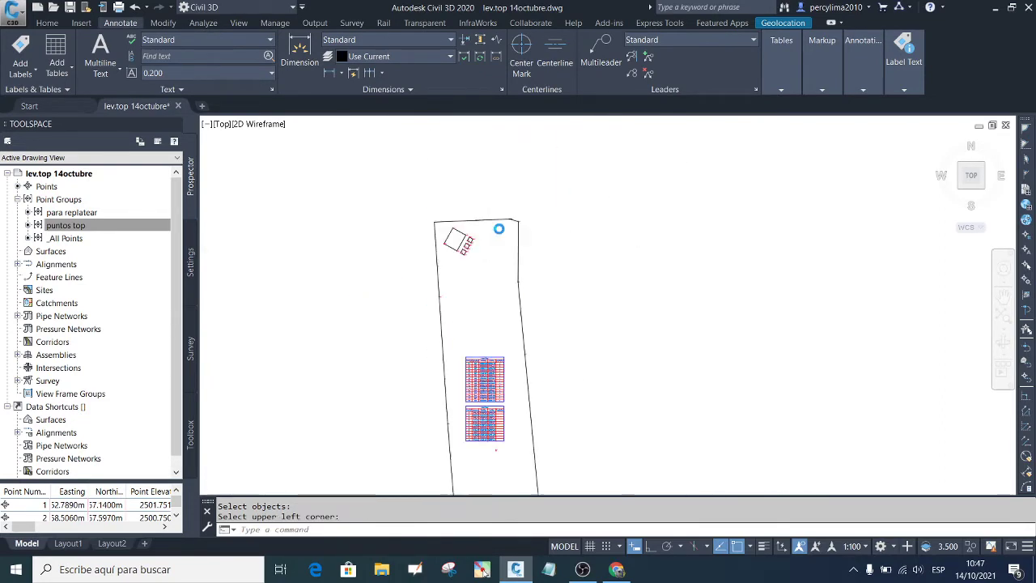
pyautogui.scroll(1, 400, 242)
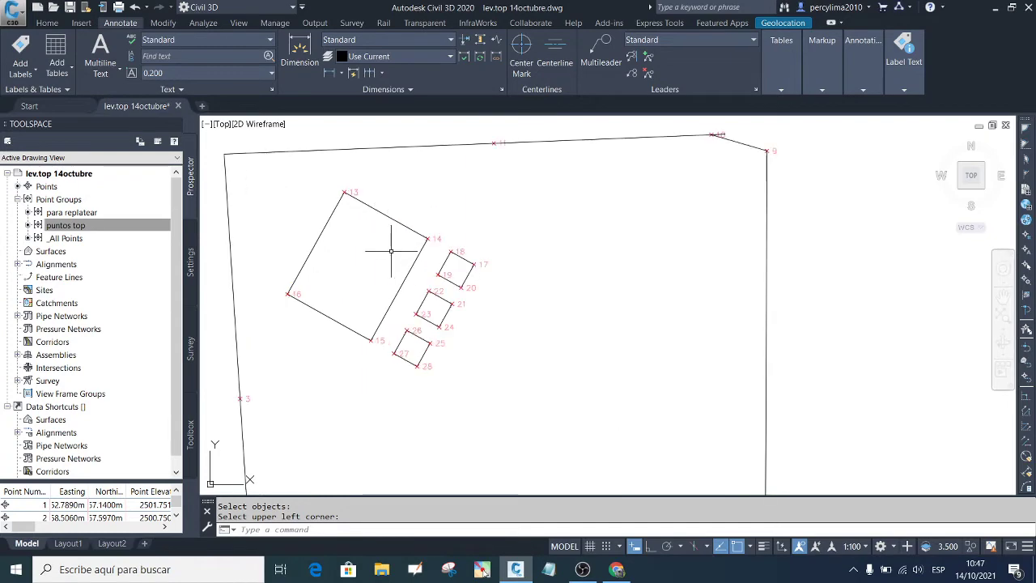
pyautogui.scroll(-6, 436, 235)
pyautogui.scroll(8, 453, 381)
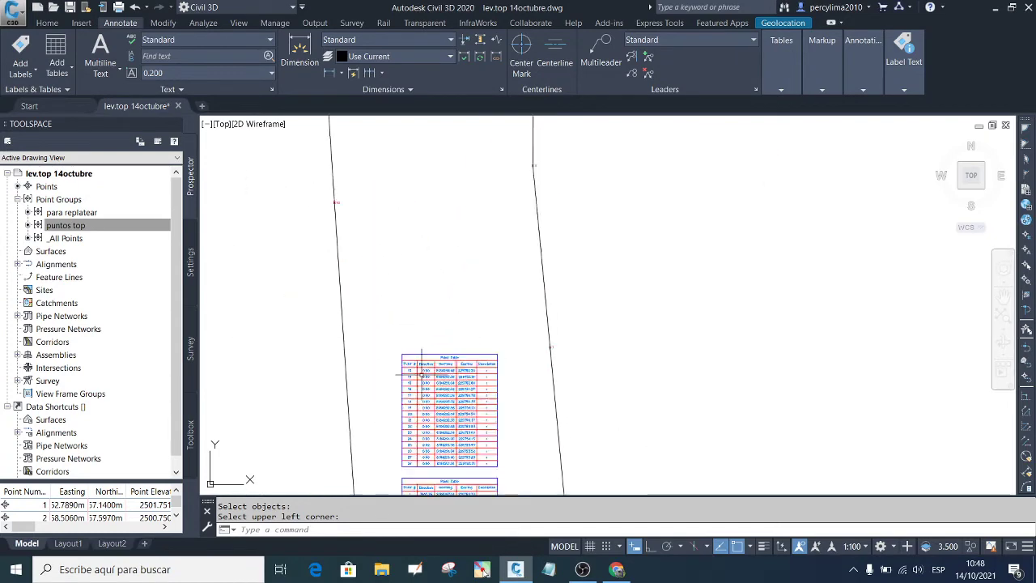
pyautogui.scroll(-3, 432, 326)
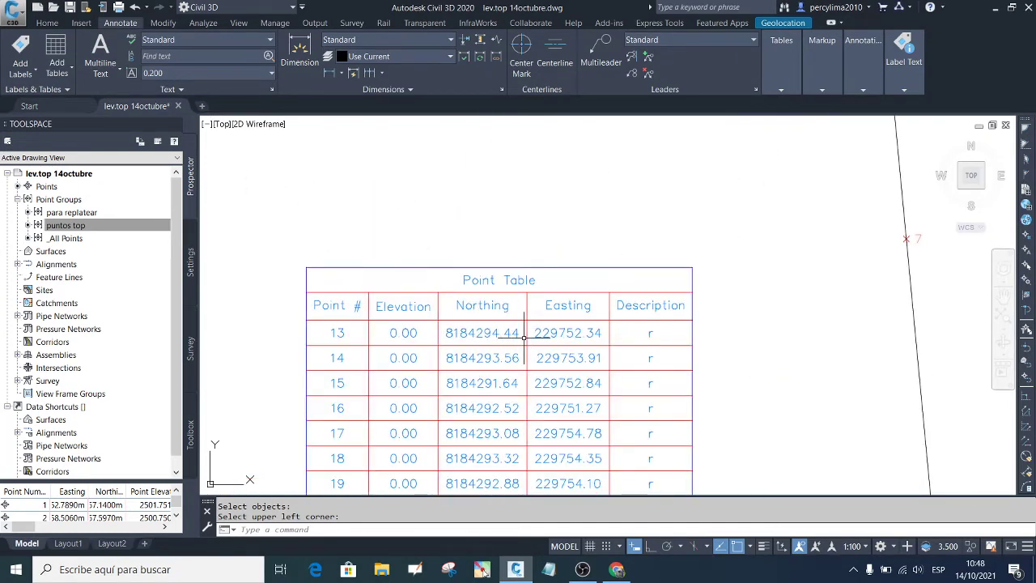
pyautogui.scroll(-10, 510, 316)
pyautogui.scroll(8, 494, 226)
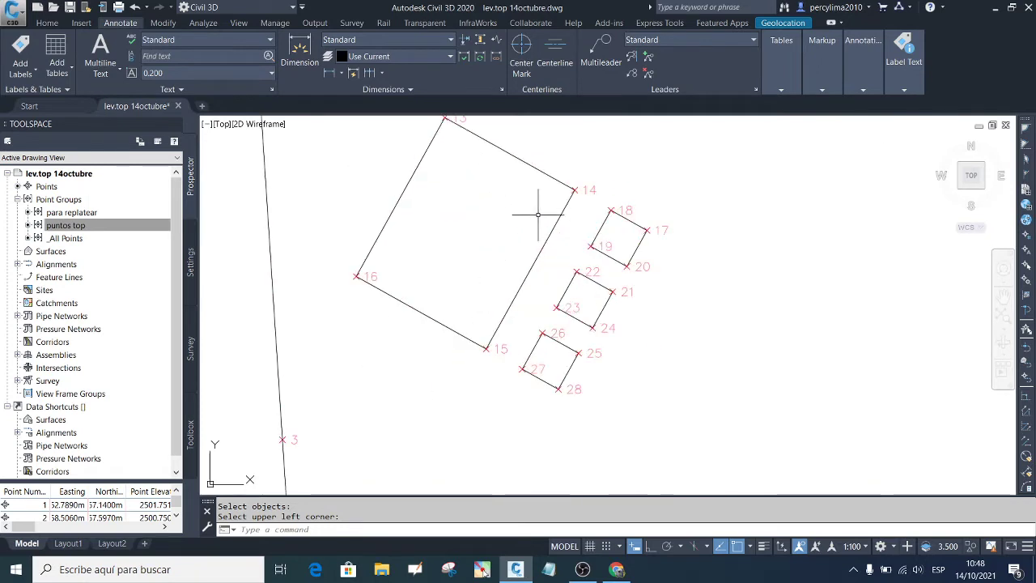
# Step: Examine both tables within the whole lot and the survey points along its boundary and below the tables
pyautogui.scroll(-9, 502, 223)
pyautogui.scroll(-3, 466, 237)
pyautogui.scroll(4, 469, 232)
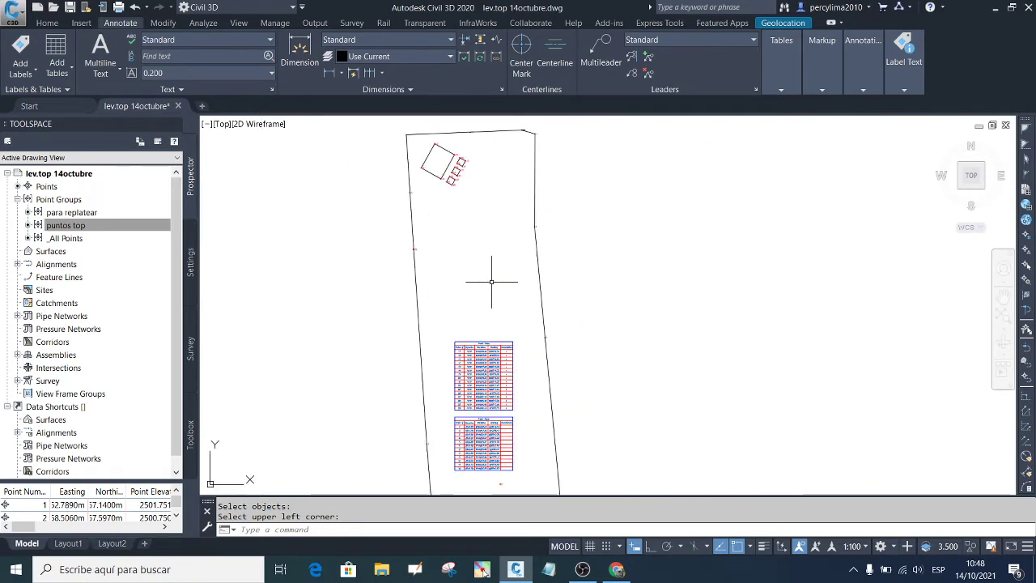
pyautogui.scroll(-3, 493, 282)
pyautogui.scroll(1, 462, 198)
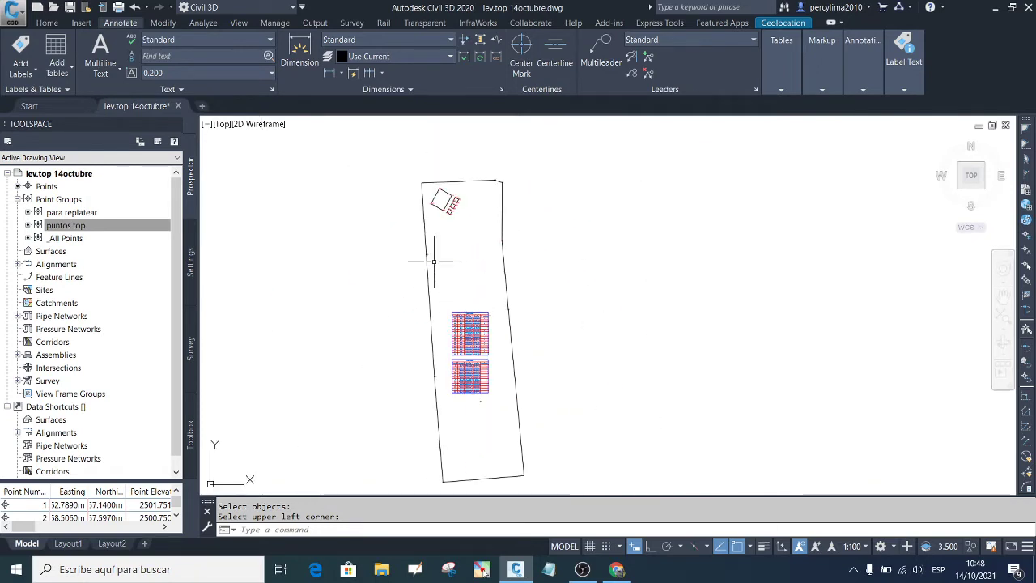
pyautogui.scroll(6, 417, 251)
pyautogui.scroll(-6, 414, 239)
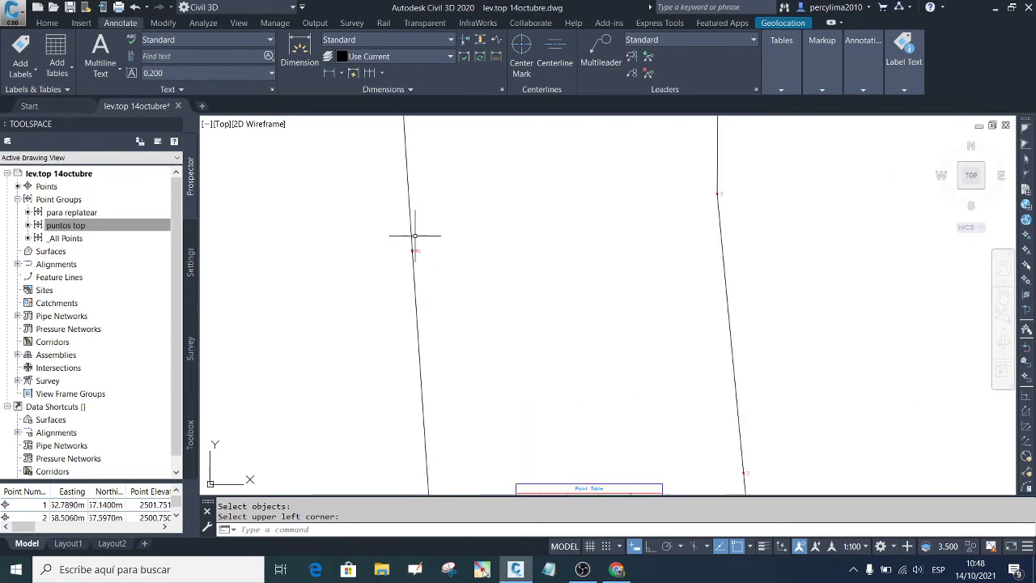
pyautogui.scroll(2, 449, 441)
pyautogui.scroll(5, 518, 303)
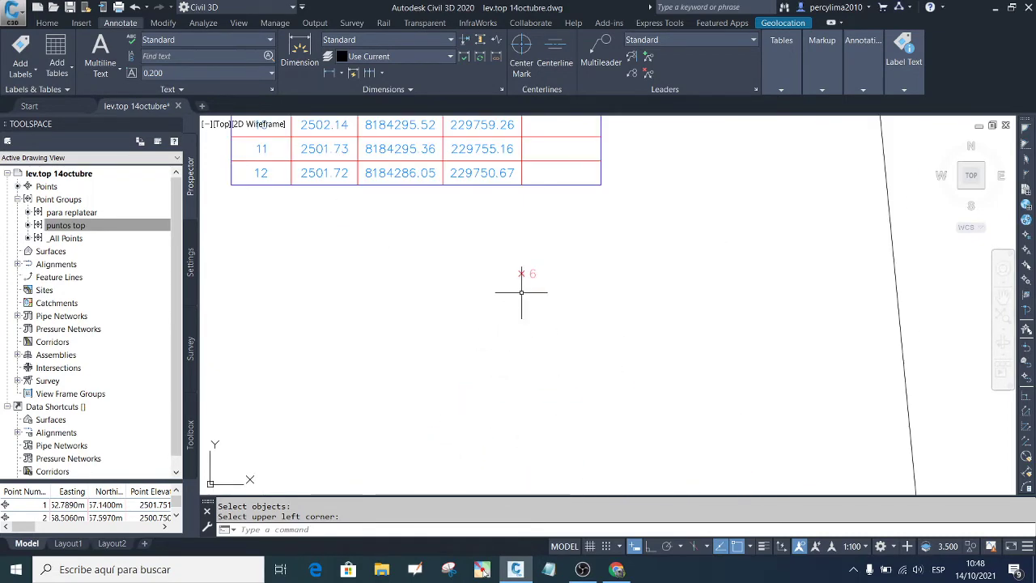
# Step: Try the annotation scale 1:200 on the point tables and return it to 1:100
pyautogui.scroll(-1, 522, 290)
pyautogui.click(854, 546)
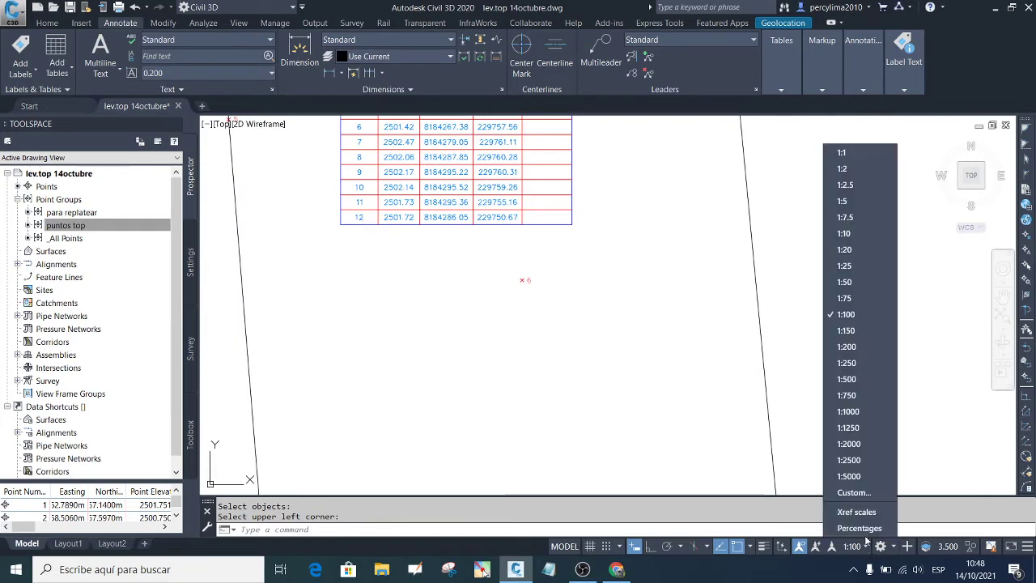
pyautogui.click(846, 346)
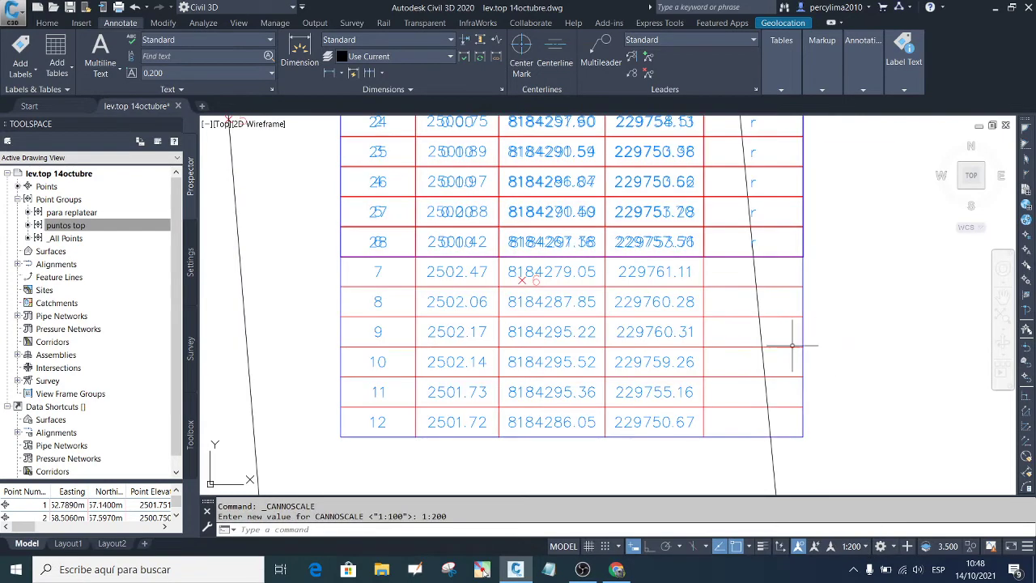
pyautogui.scroll(-10, 675, 348)
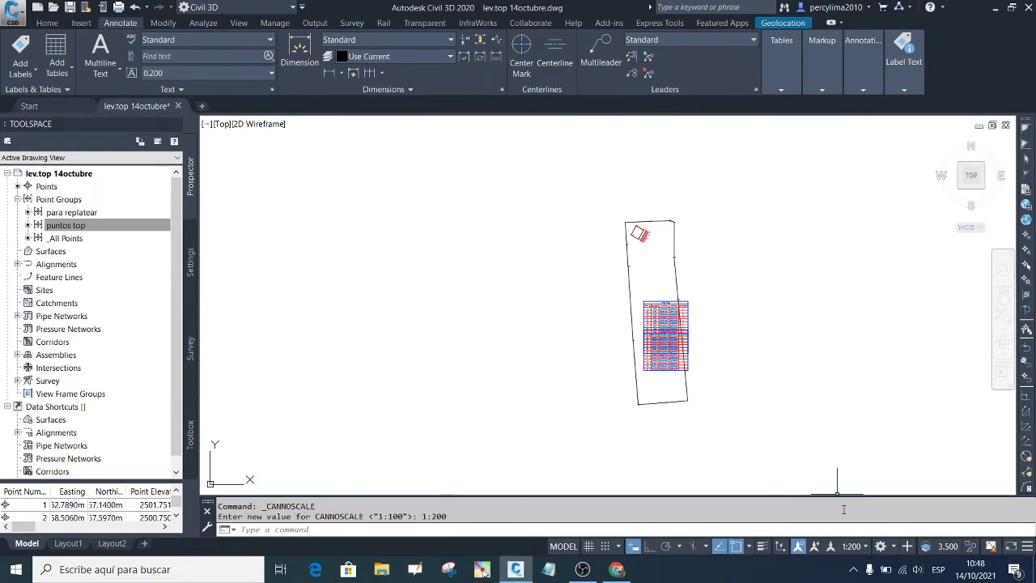
pyautogui.click(854, 545)
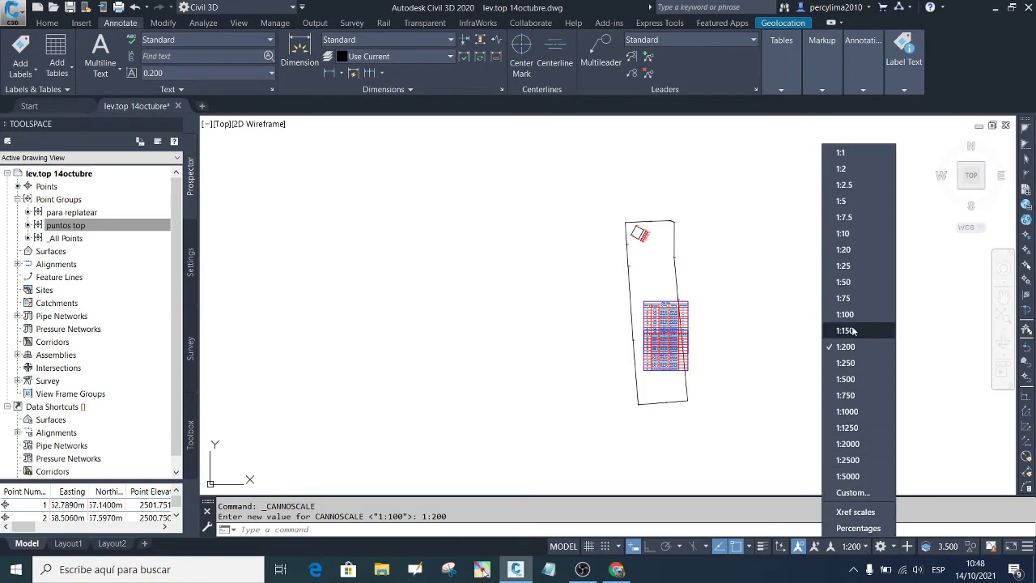
pyautogui.press('Escape')
# Step: Move the stakeout point table up inside the lot to widen the gap above the survey point table
pyautogui.scroll(2, 676, 303)
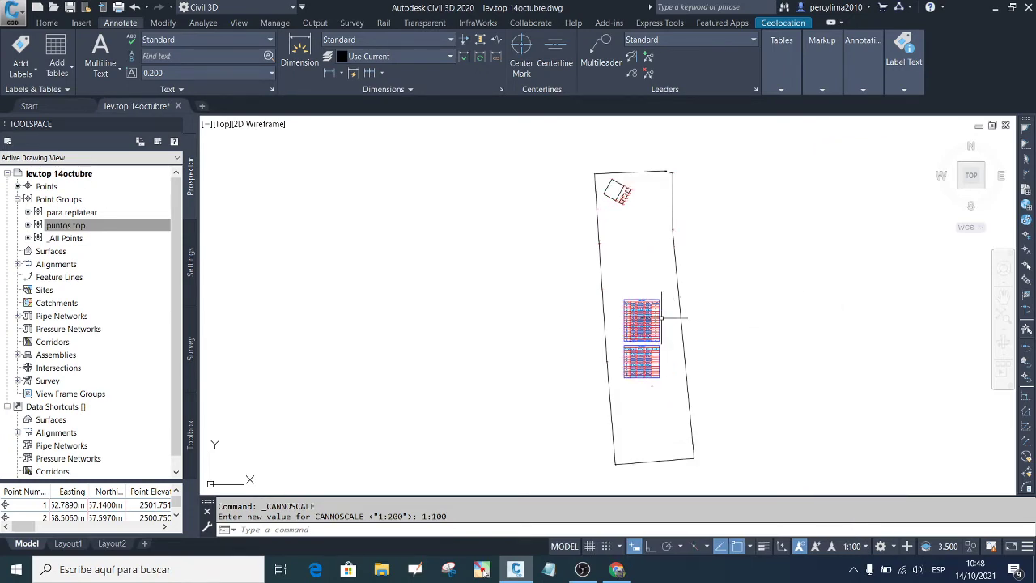
pyautogui.scroll(5, 661, 317)
pyautogui.click(809, 347)
pyautogui.click(610, 273)
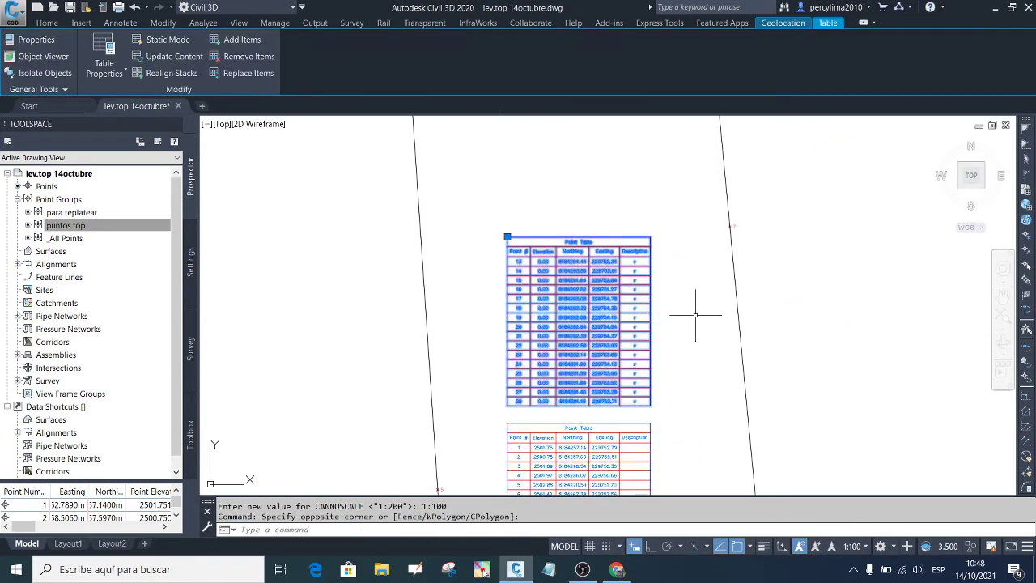
pyautogui.write('m')
pyautogui.press('Return')
pyautogui.click(698, 324)
pyautogui.click(689, 226)
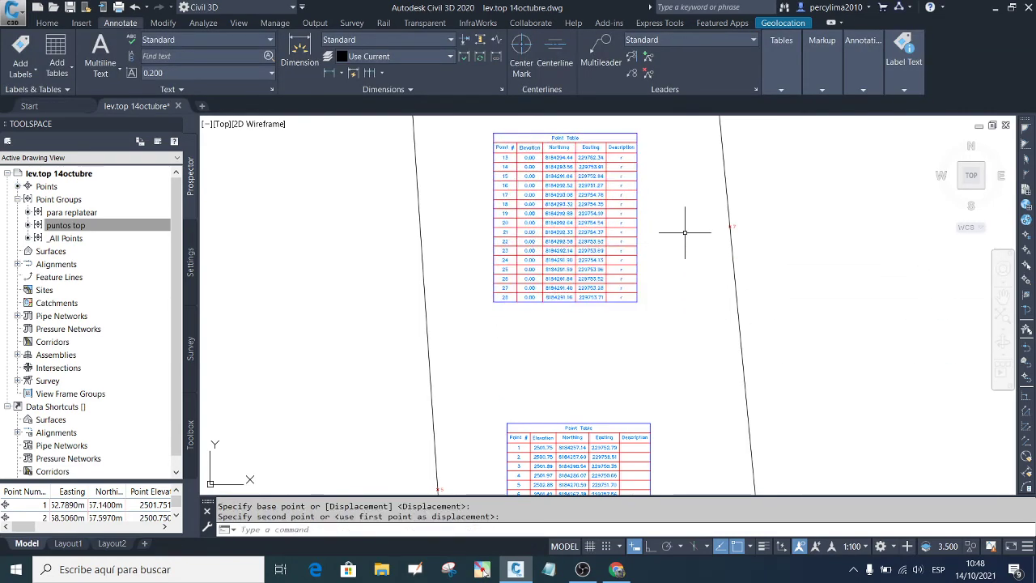
pyautogui.scroll(-5, 654, 285)
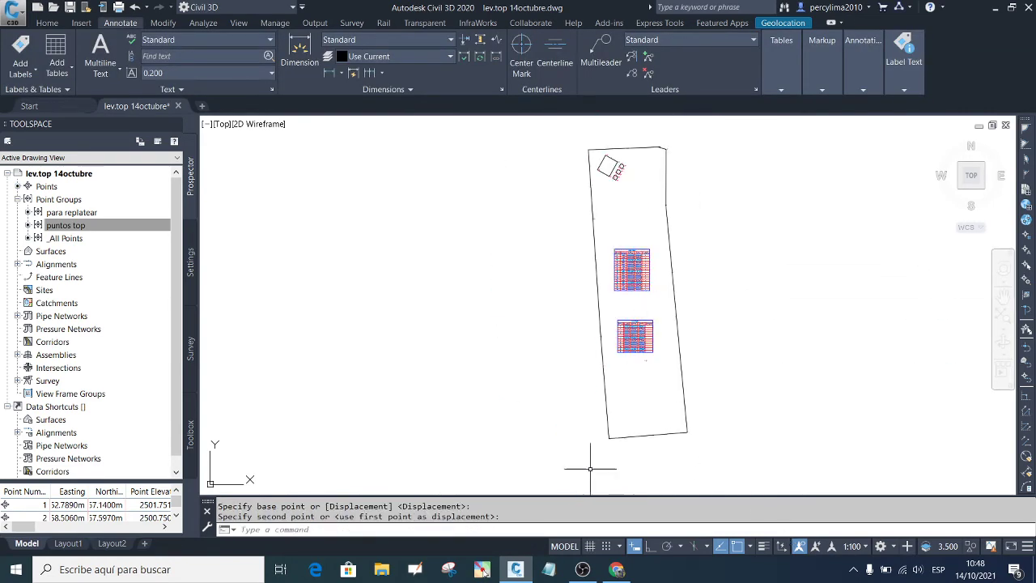
# Step: Try to set up a plot of the lot with the ISO A3 page setup and a Window plot area
pyautogui.write('p')
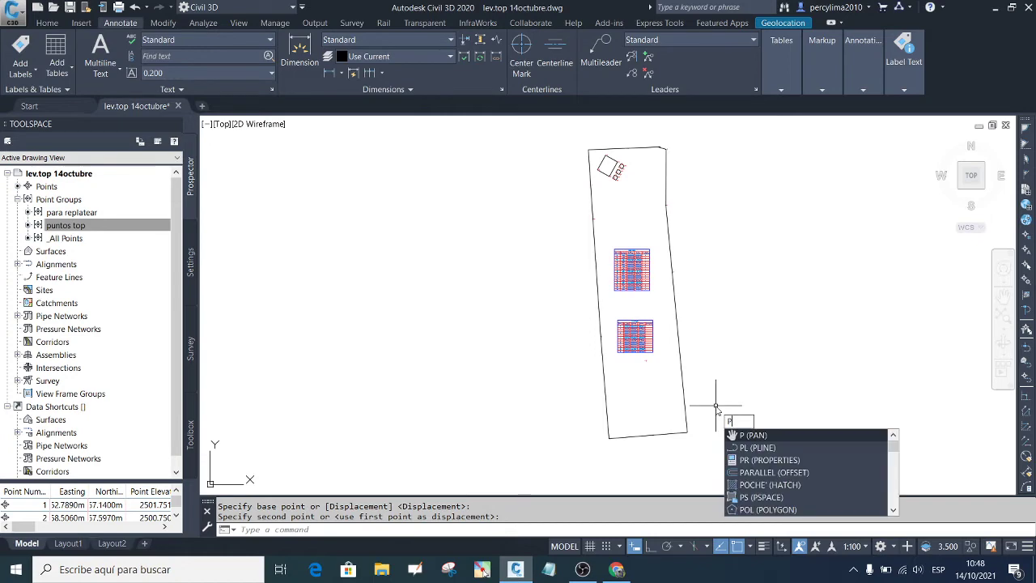
pyautogui.press('Escape')
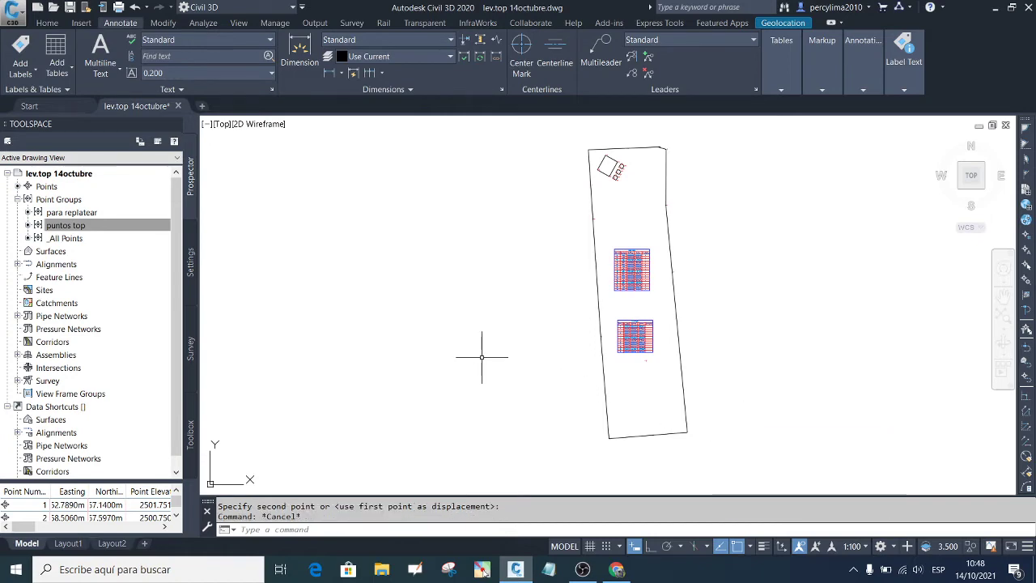
pyautogui.hotkey('ctrl', 'p')
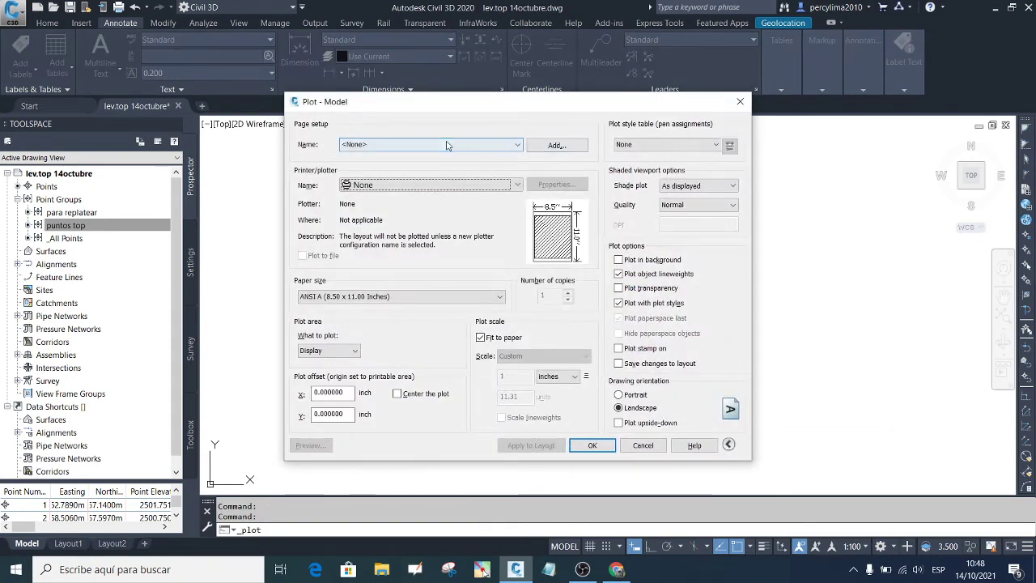
pyautogui.click(449, 145)
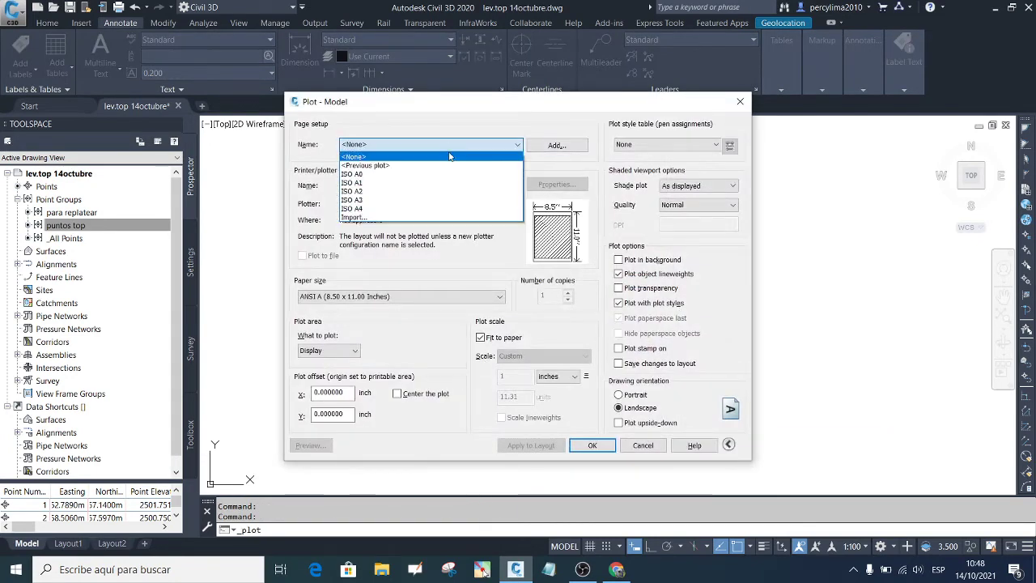
pyautogui.click(424, 200)
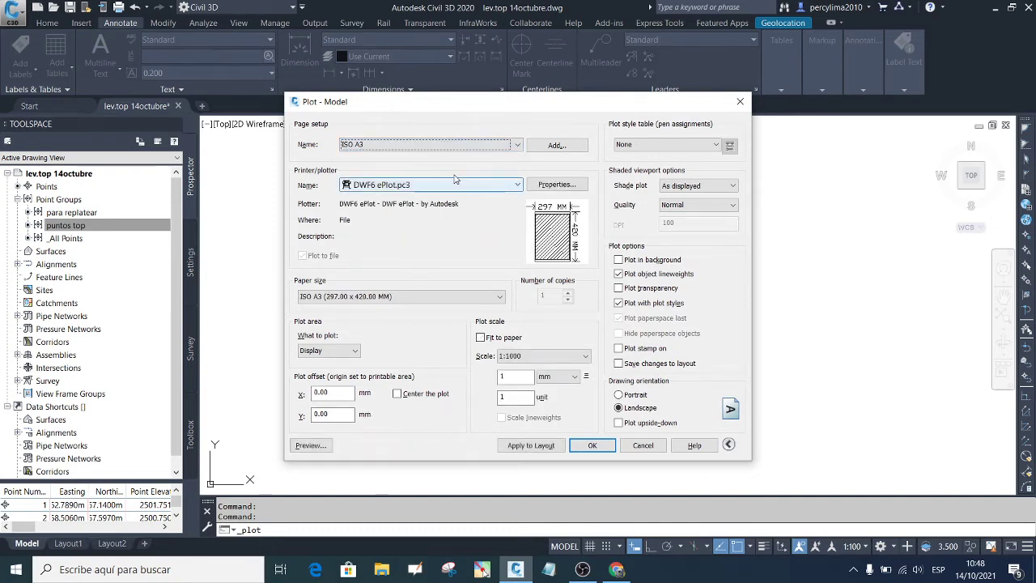
pyautogui.click(330, 350)
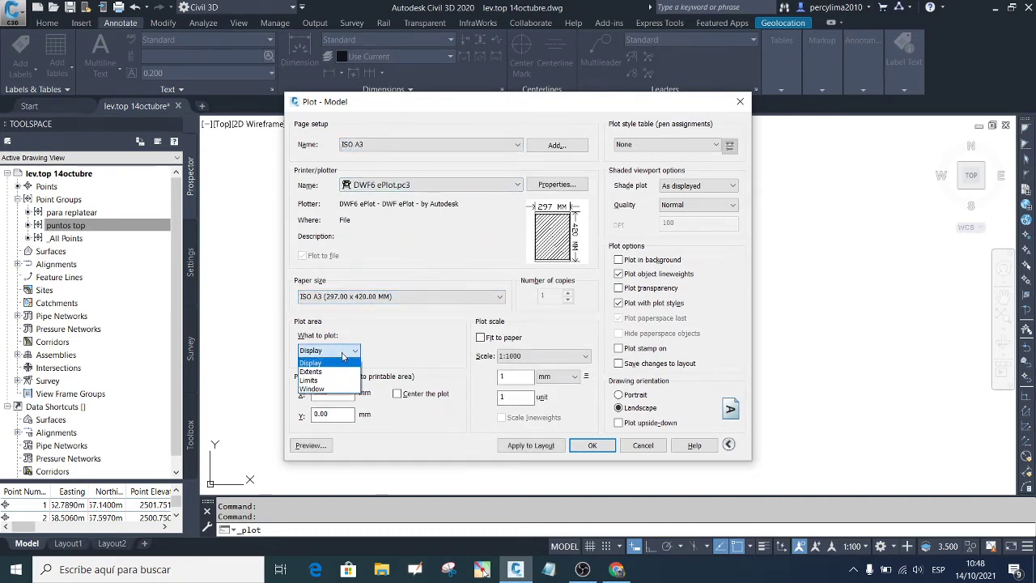
pyautogui.click(335, 390)
pyautogui.scroll(-3, 492, 343)
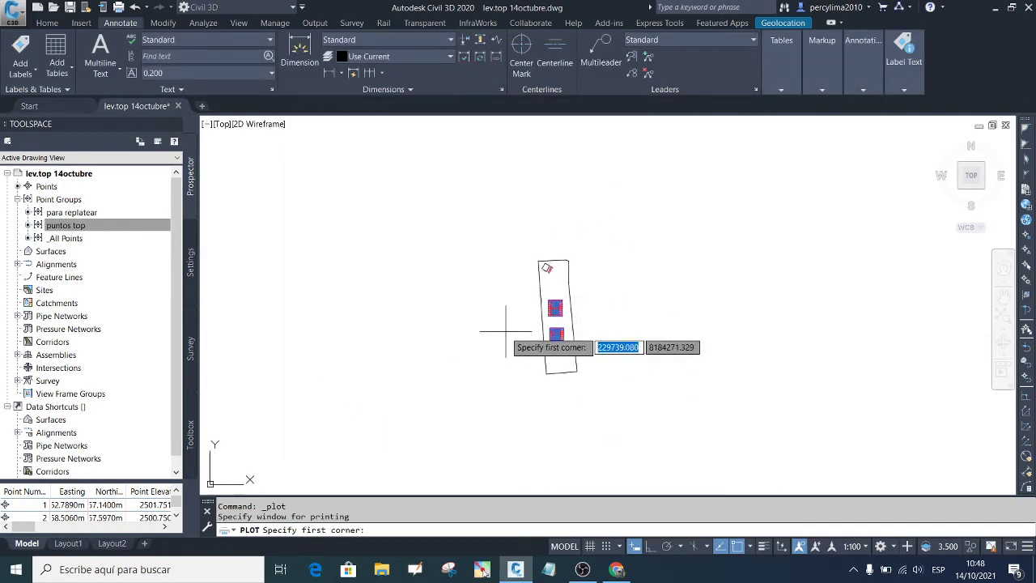
pyautogui.click(588, 386)
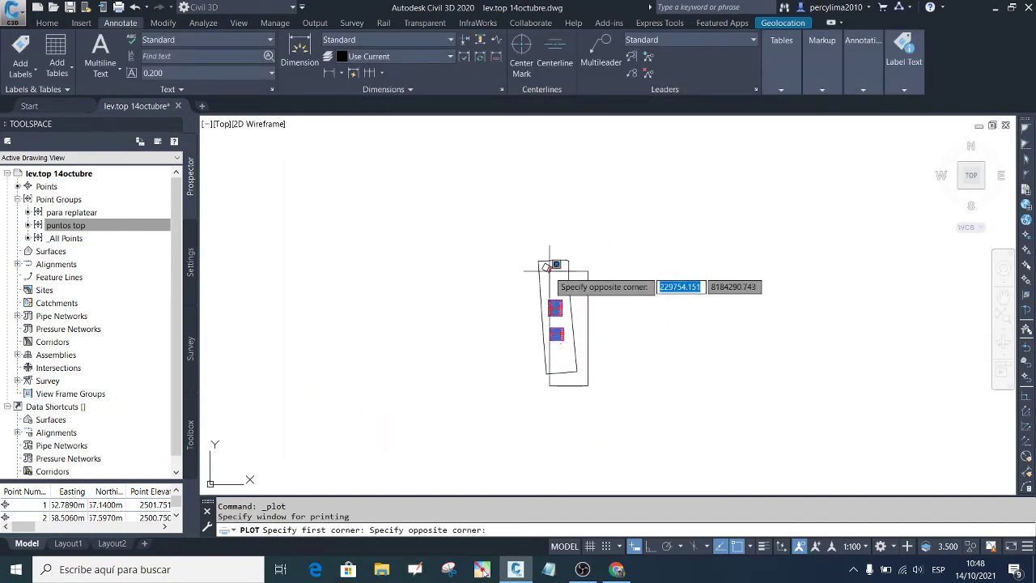
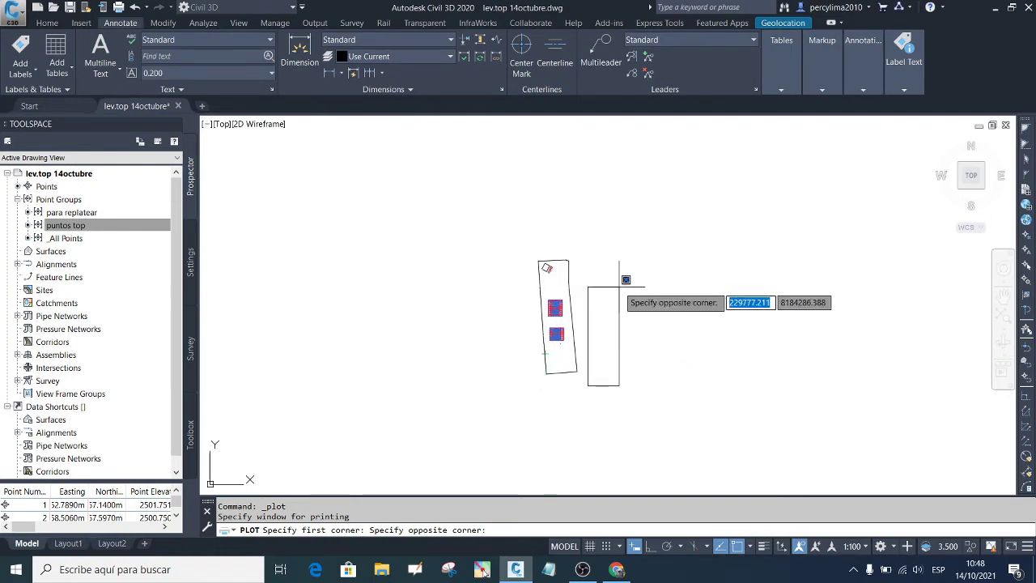
pyautogui.press('Escape')
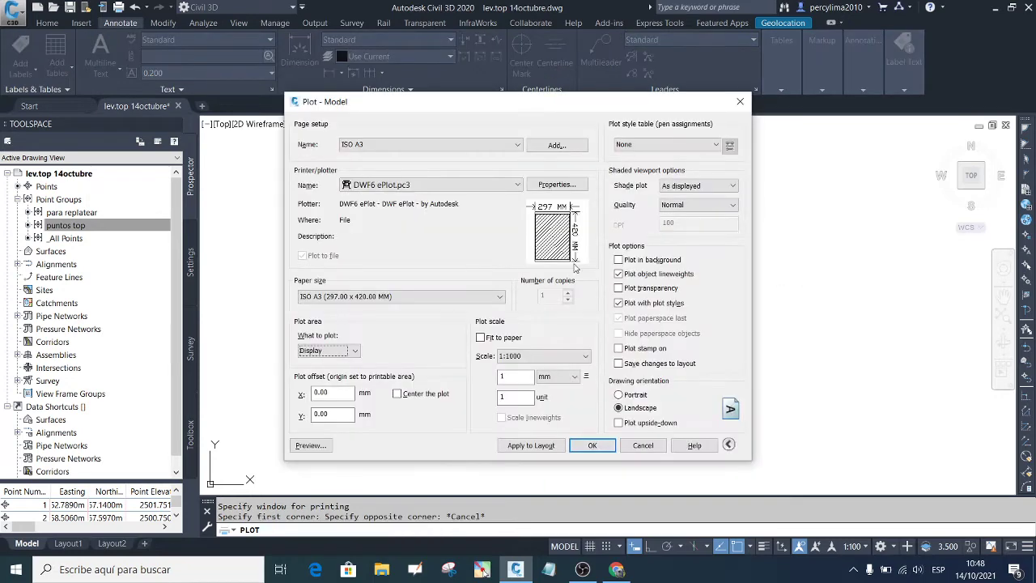
pyautogui.press('Escape')
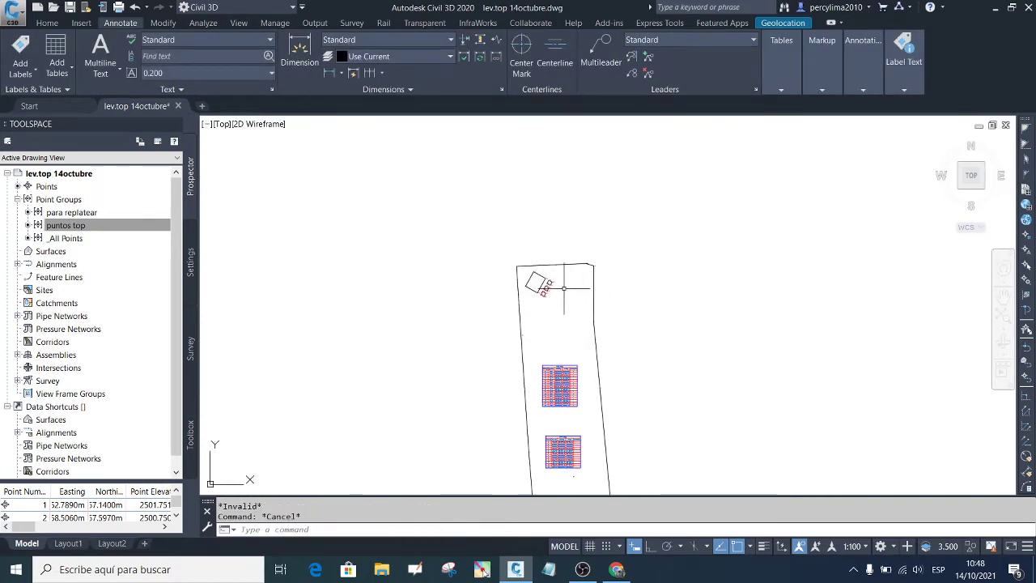
pyautogui.scroll(8, 564, 287)
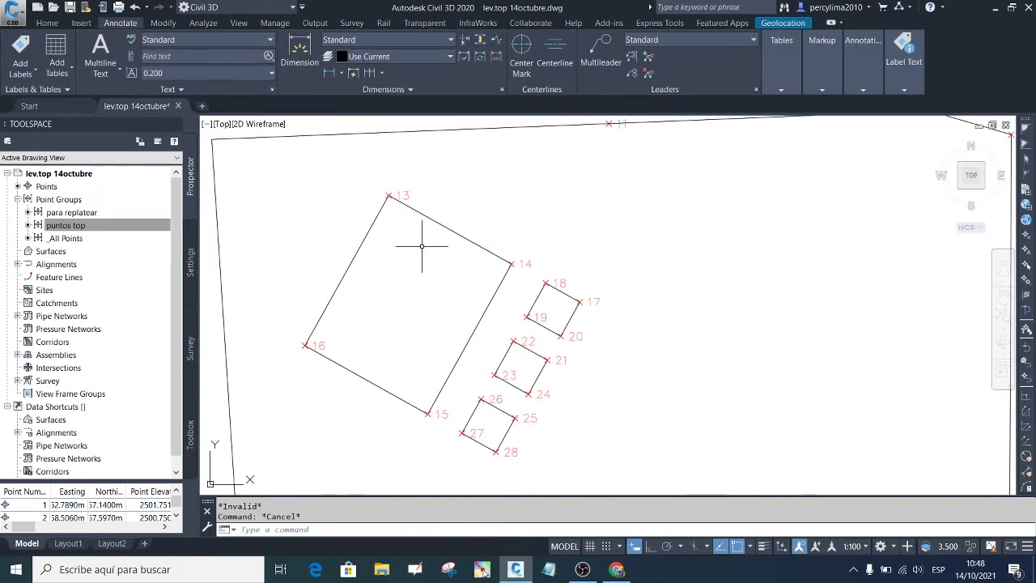
pyautogui.scroll(-2, 415, 208)
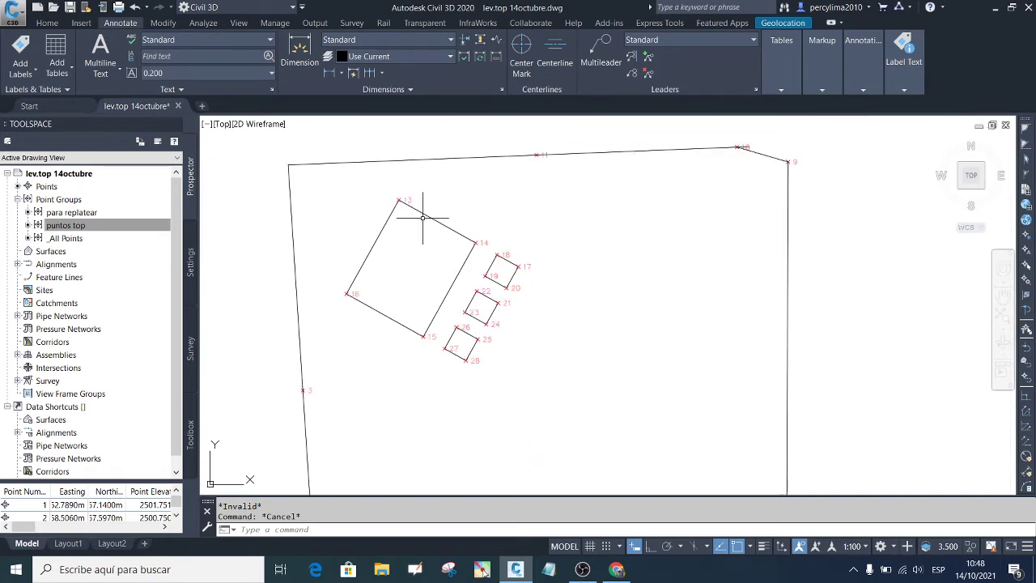
pyautogui.scroll(2, 412, 202)
pyautogui.scroll(-4, 417, 223)
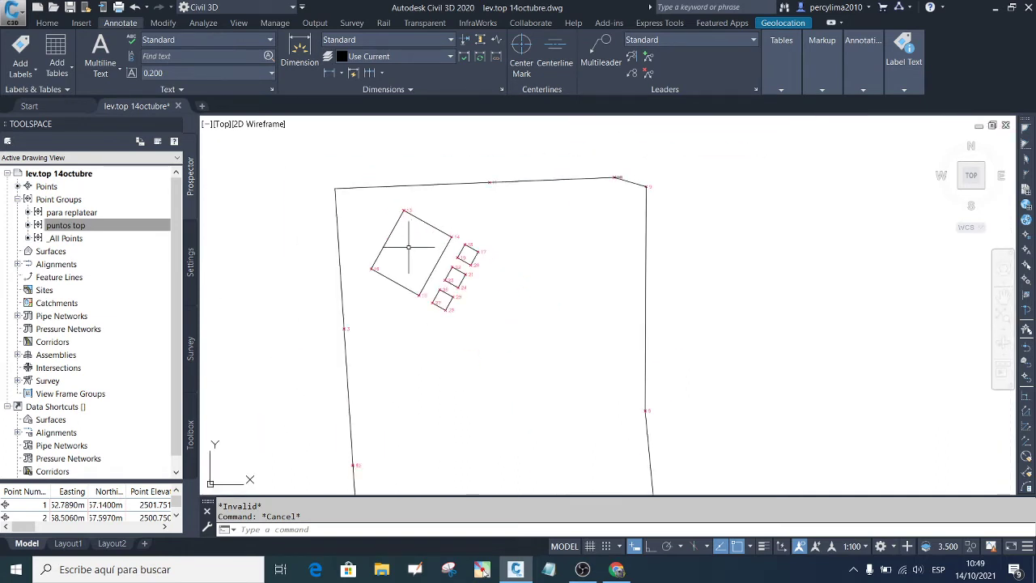
pyautogui.scroll(-1, 400, 234)
pyautogui.scroll(3, 396, 212)
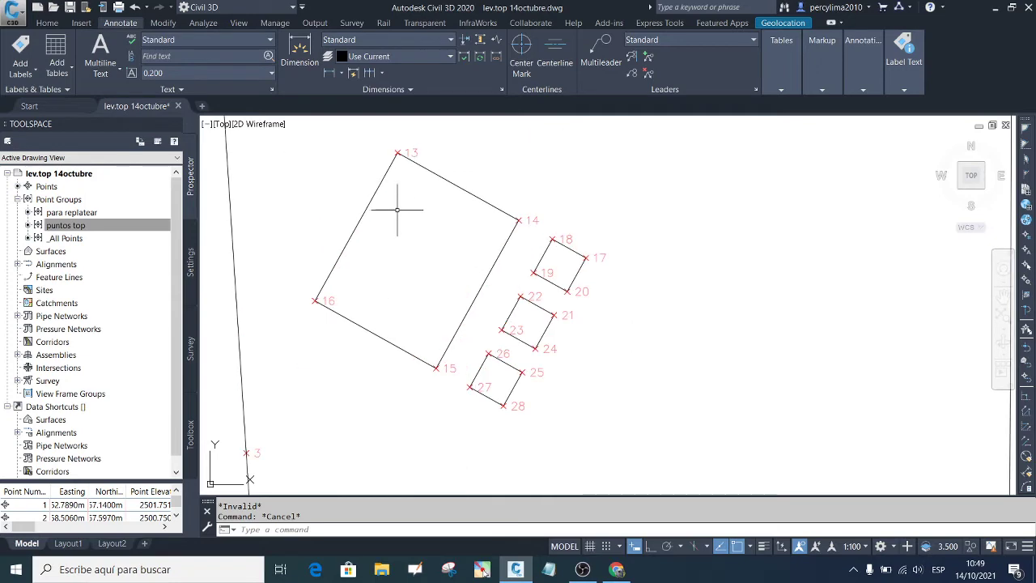
pyautogui.scroll(-4, 397, 210)
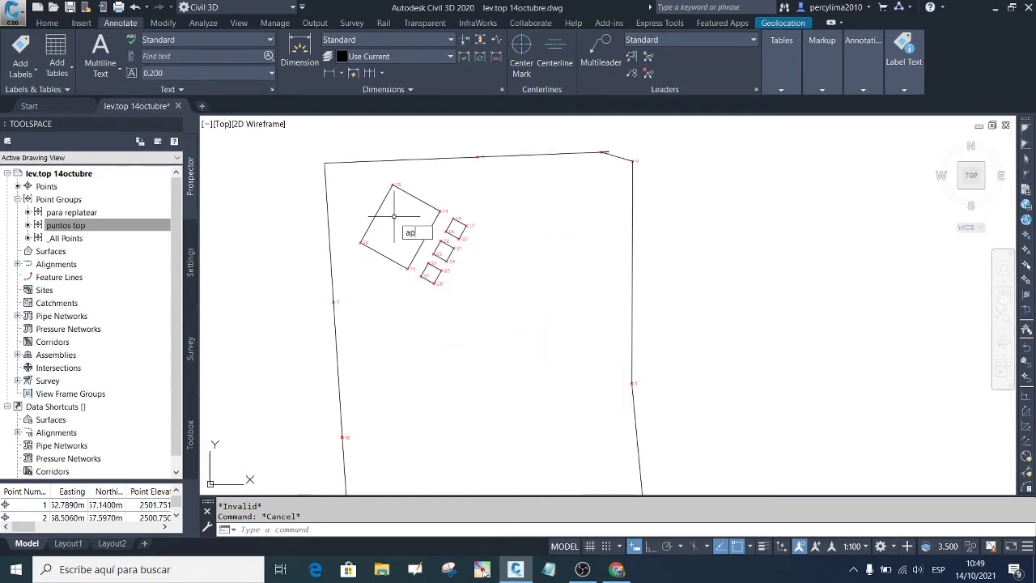
# Step: Load the urbano.fas routine from the LISP PLQ folder into the drawing, allowing it to load once
pyautogui.write('p')
pyautogui.press('Return')
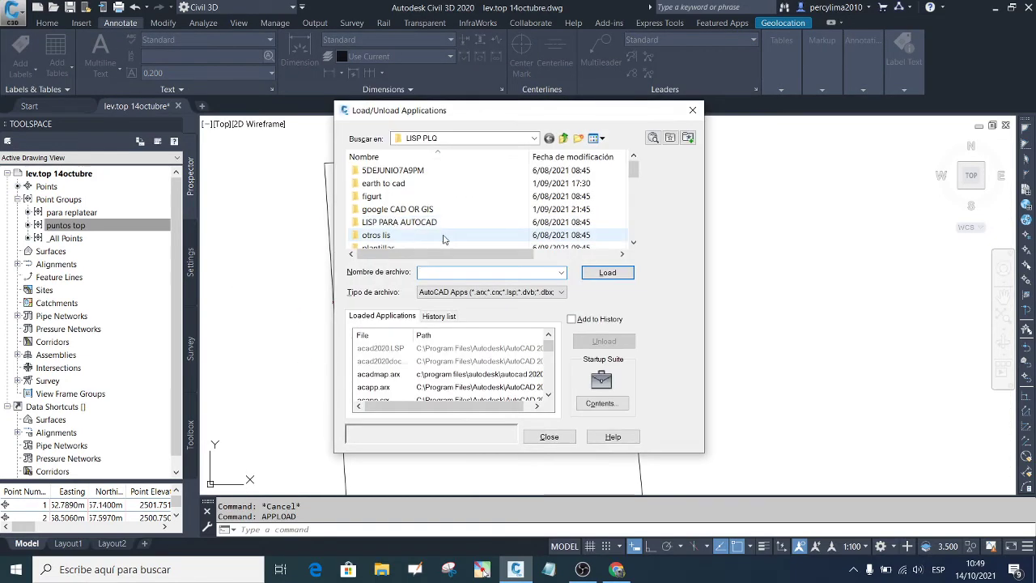
pyautogui.scroll(-5, 441, 235)
pyautogui.scroll(-2, 441, 235)
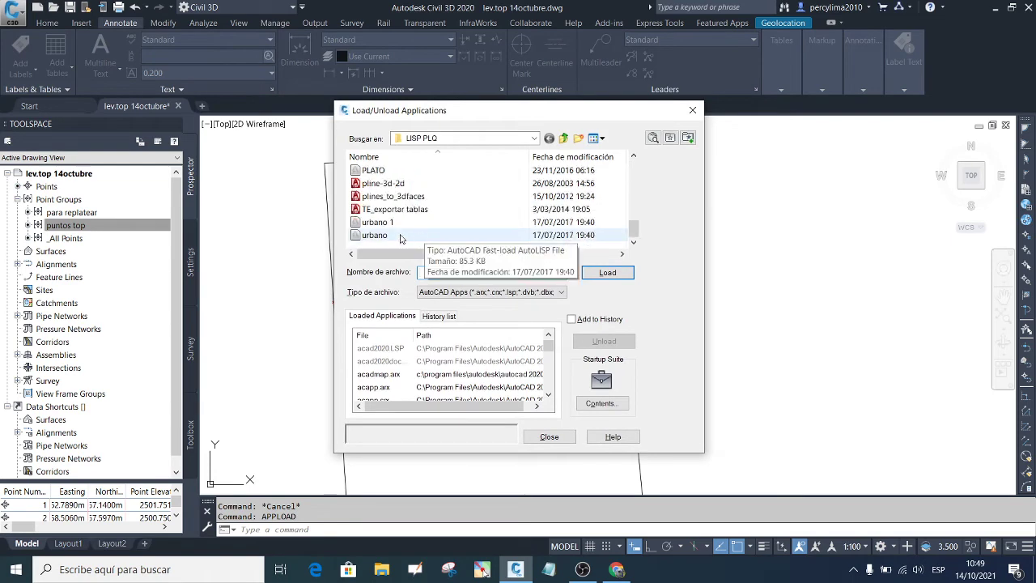
pyautogui.click(401, 235)
pyautogui.click(607, 272)
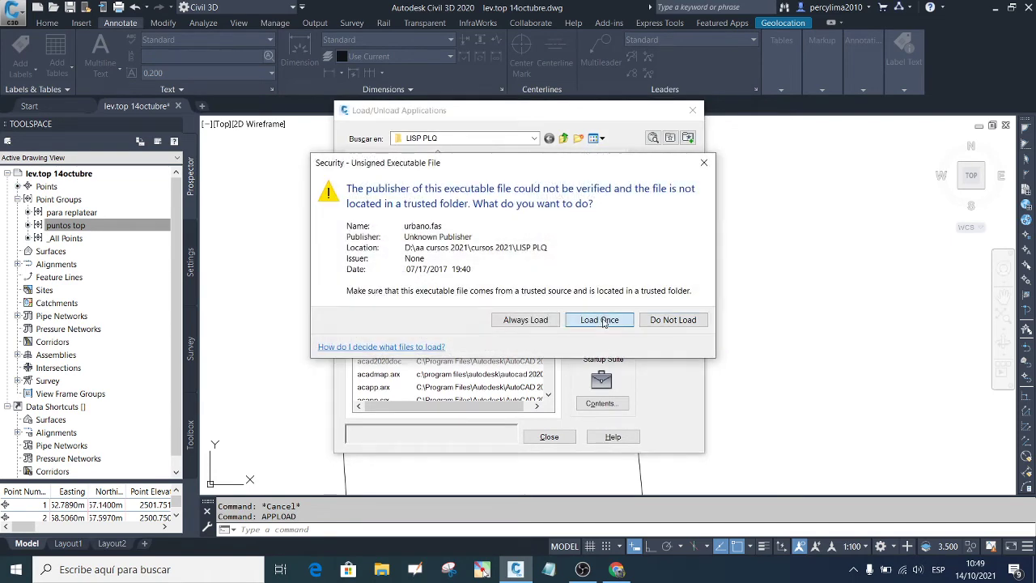
pyautogui.click(599, 320)
pyautogui.click(550, 437)
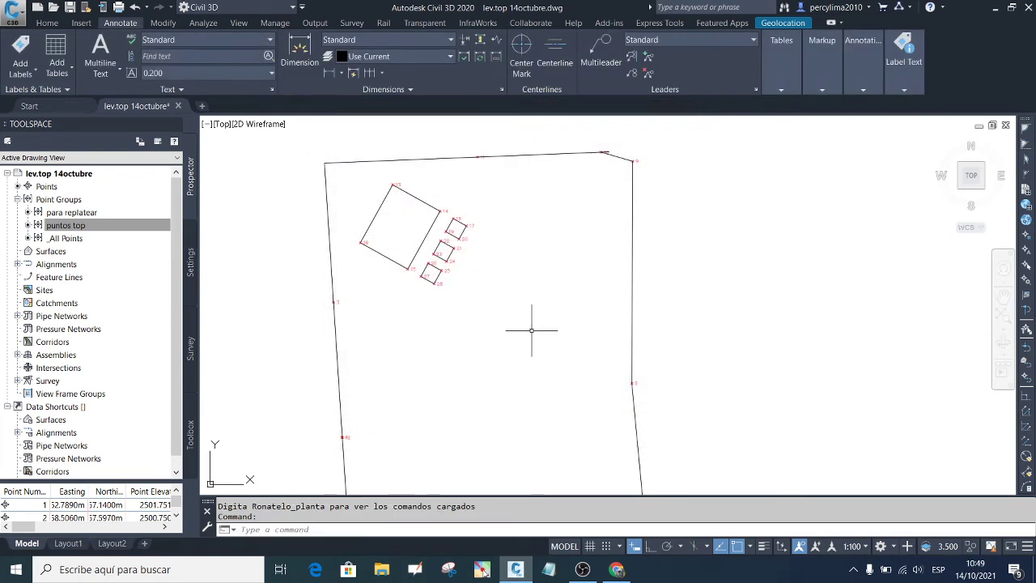
# Step: Try to run the UTM command with the Completa option on one side of the large rectangle
pyautogui.write('utm')
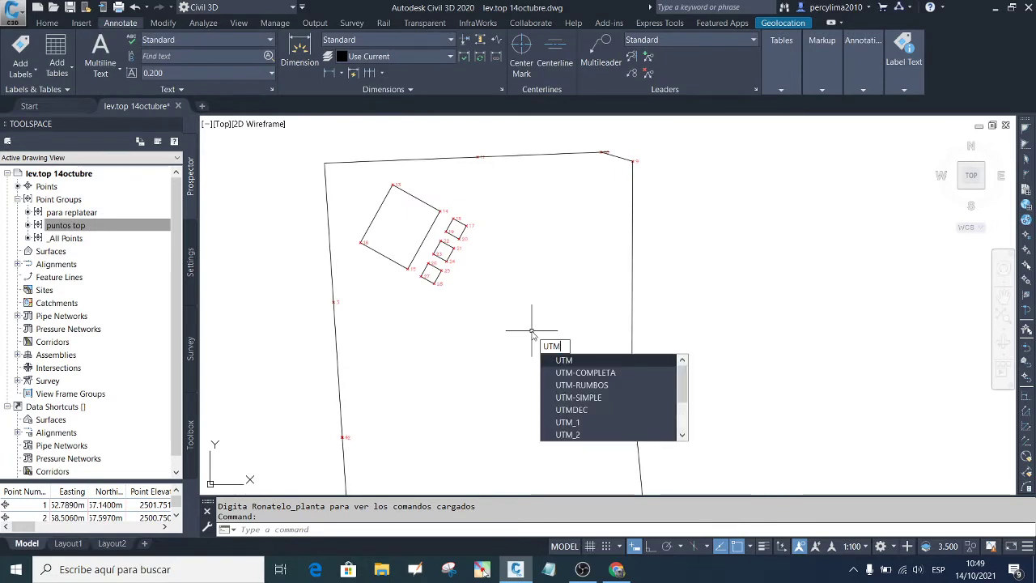
pyautogui.press('Return')
pyautogui.click(573, 377)
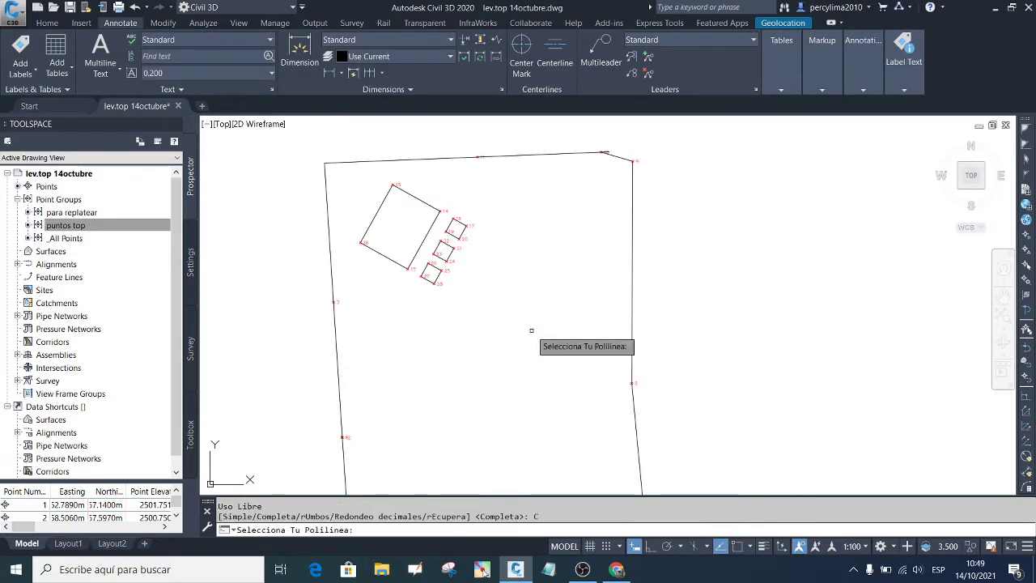
pyautogui.click(424, 239)
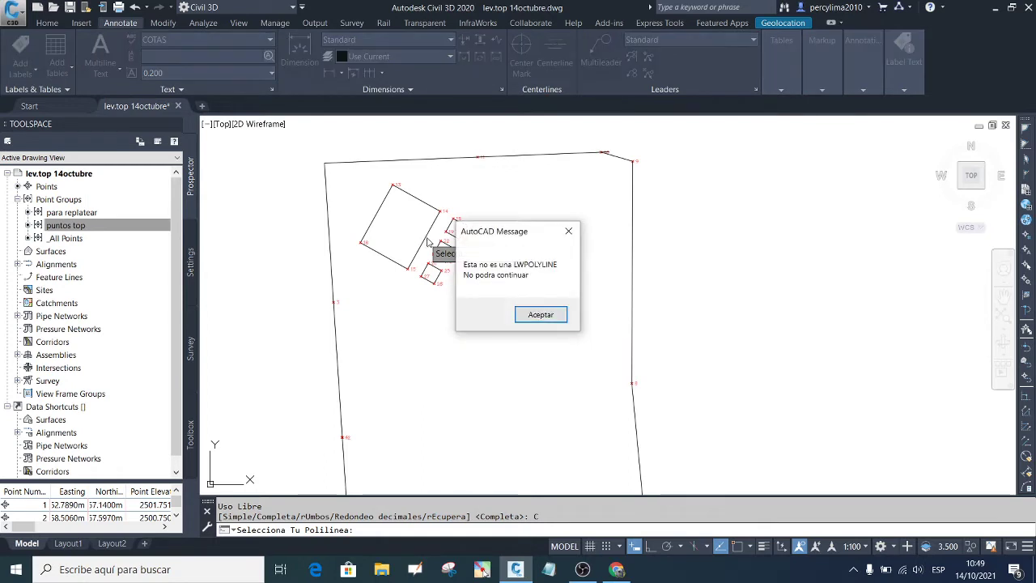
pyautogui.click(541, 314)
# Step: Join the four sides of the large rectangle into a single polyline
pyautogui.click(421, 234)
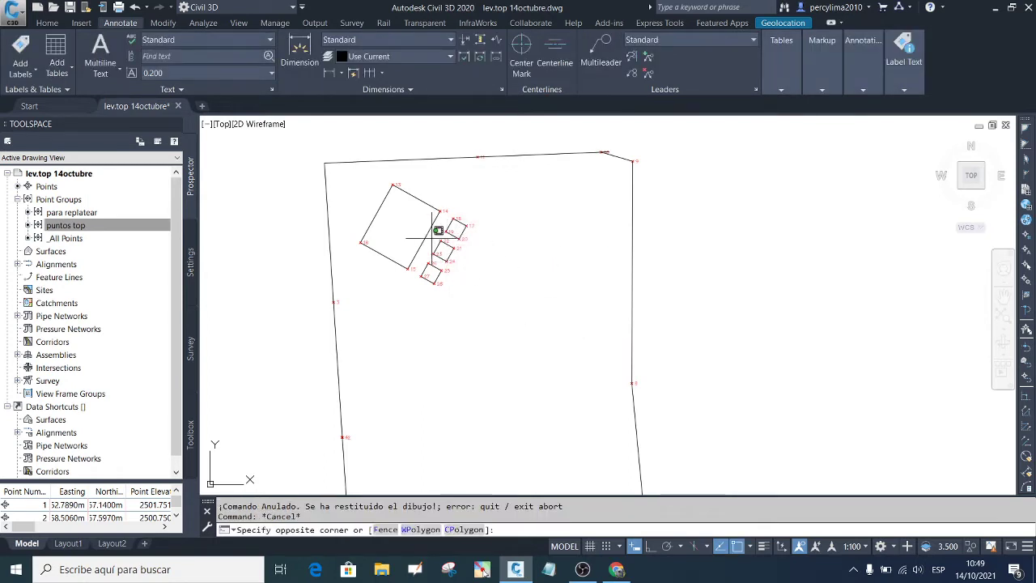
pyautogui.click(415, 198)
pyautogui.click(379, 209)
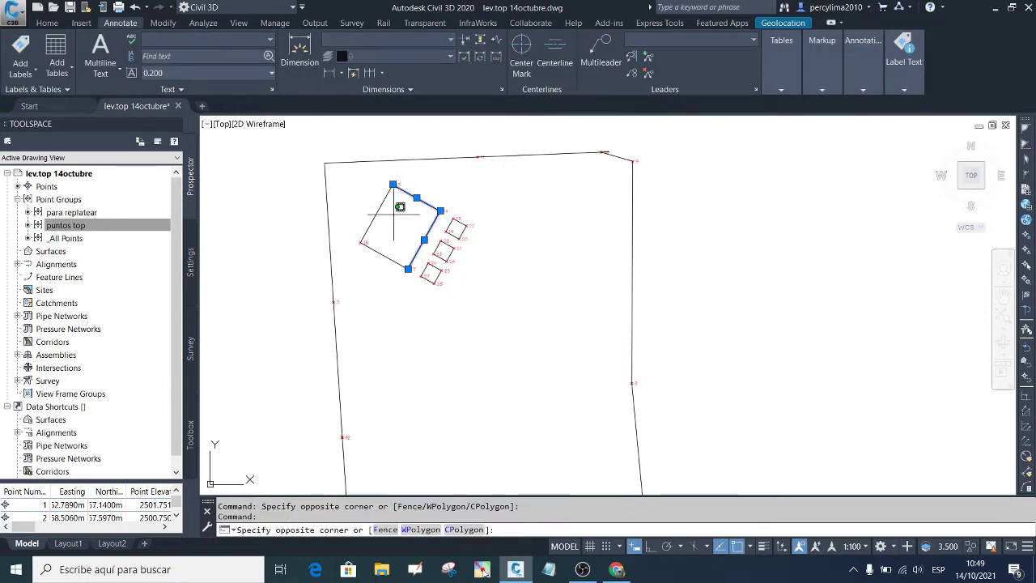
pyautogui.click(386, 255)
pyautogui.click(383, 254)
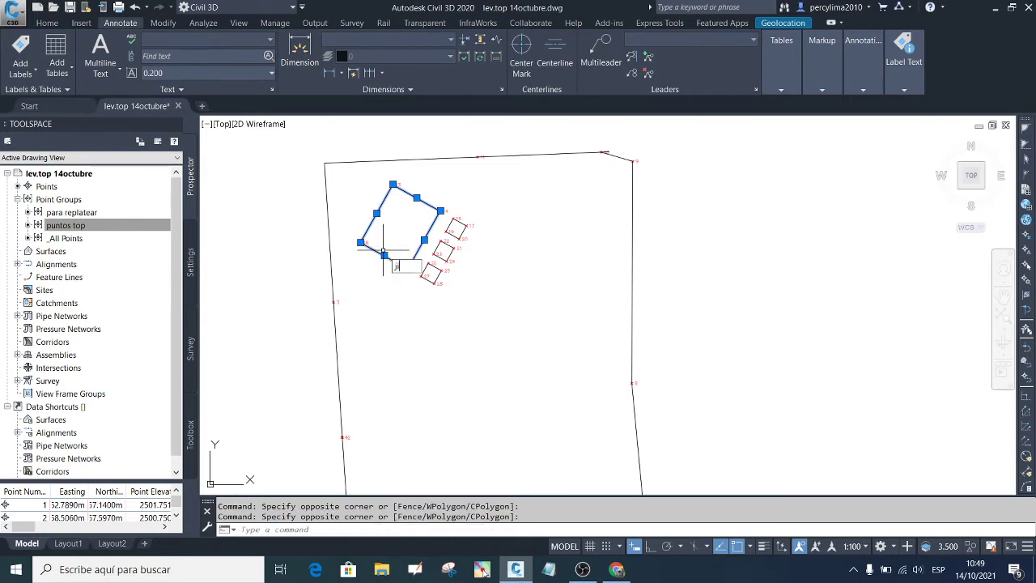
pyautogui.write('i')
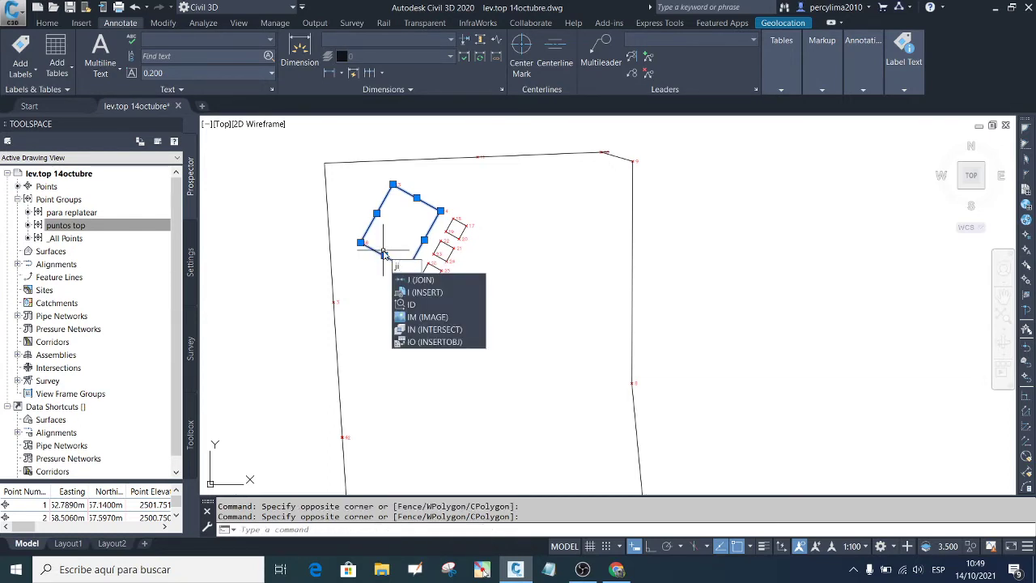
pyautogui.press('Return')
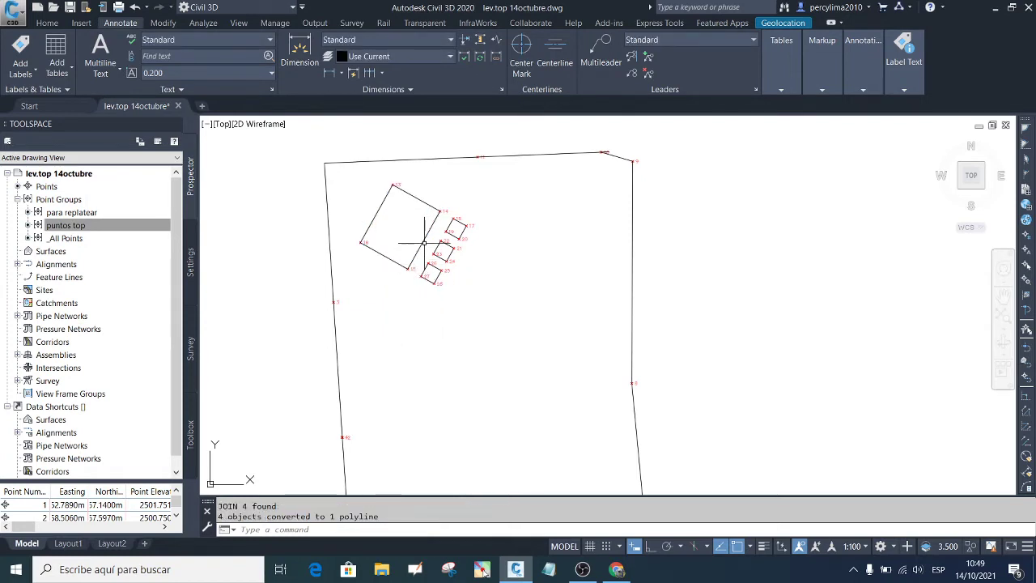
pyautogui.press('Escape')
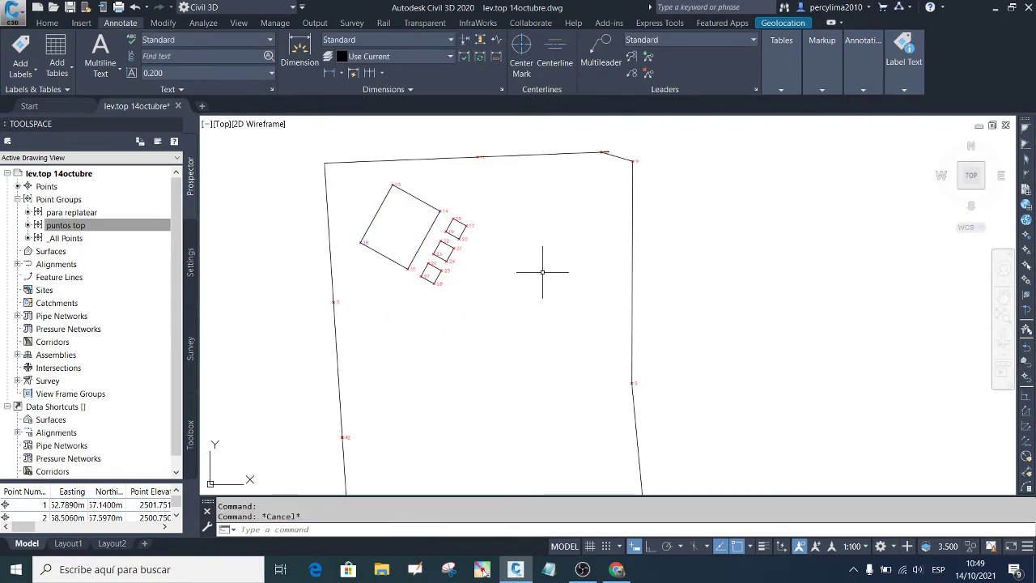
# Step: Run UTM with Completa on the large rectangle, using text size 1, 3 coordinate decimals, 2 dimension decimals and dimensions outside
pyautogui.write('UTM')
pyautogui.press('Return')
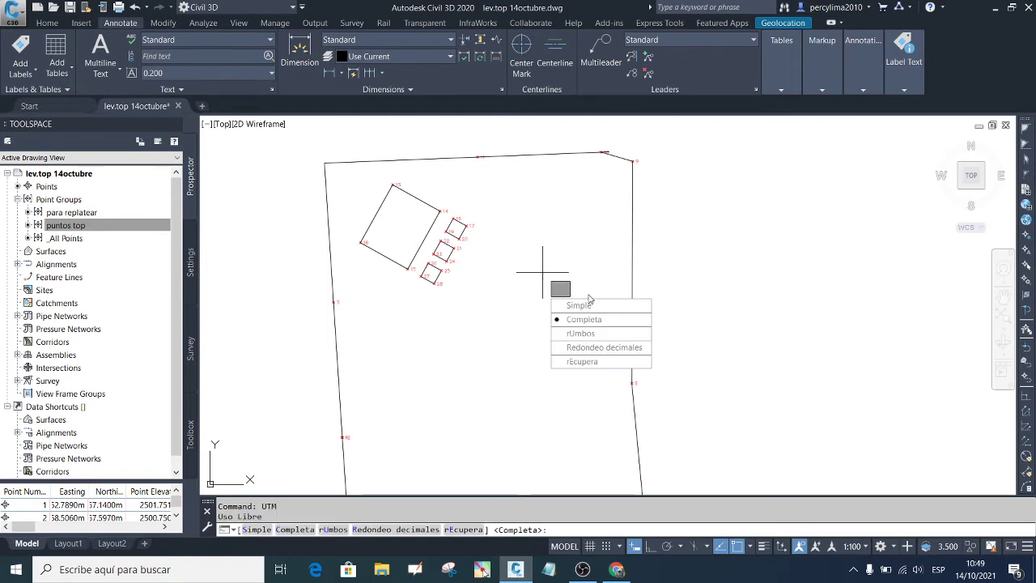
pyautogui.click(582, 318)
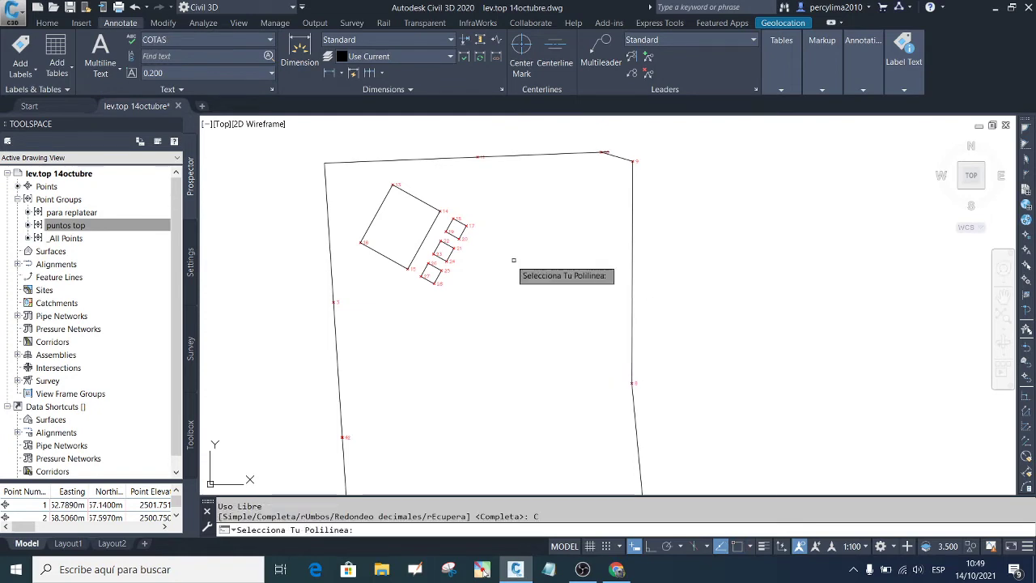
pyautogui.click(427, 234)
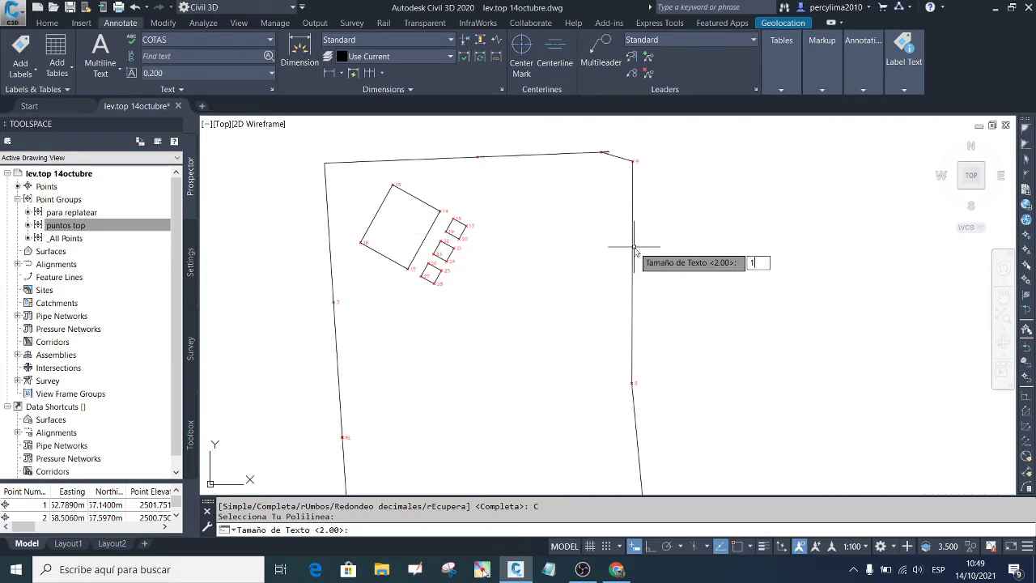
pyautogui.press('Return')
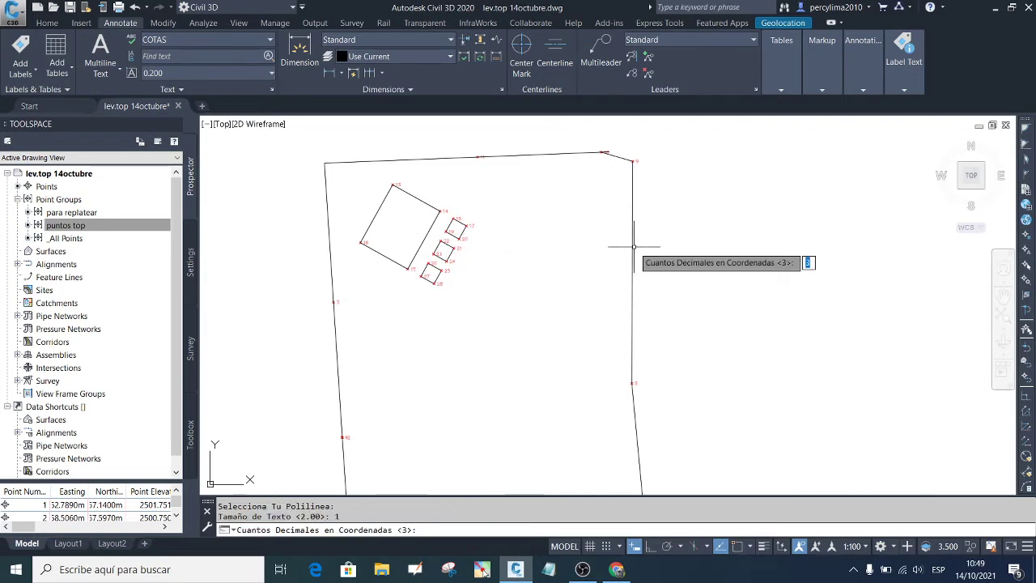
pyautogui.press('Return')
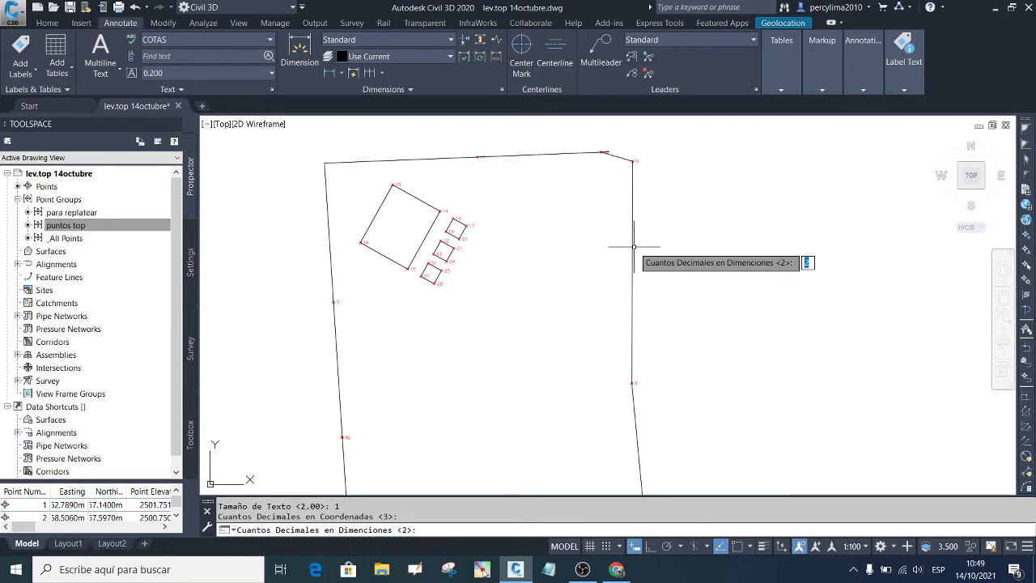
pyautogui.press('Return')
pyautogui.click(678, 266)
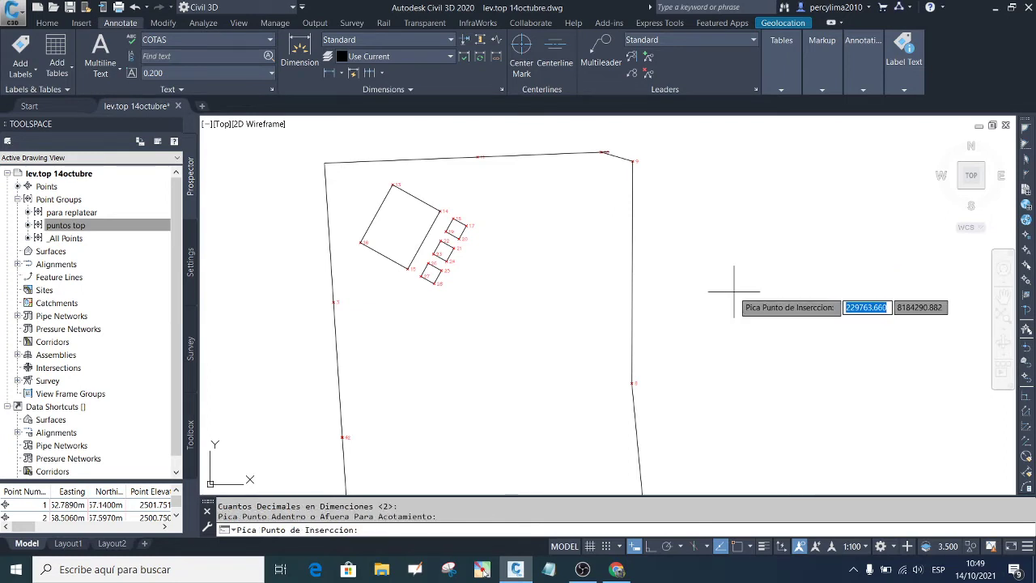
# Step: Insert the construction table beside the lot's east boundary, with distances dimensioned, angles not dimensioned and the Perimetro Sumado option
pyautogui.click(734, 292)
pyautogui.write('S')
pyautogui.press('Return')
pyautogui.write('N')
pyautogui.press('Return')
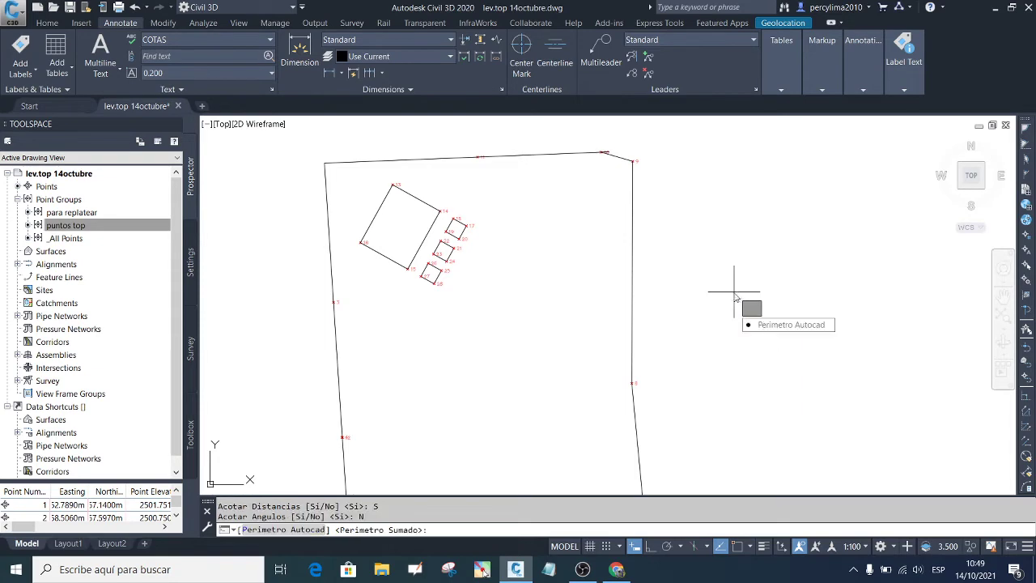
pyautogui.press('Return')
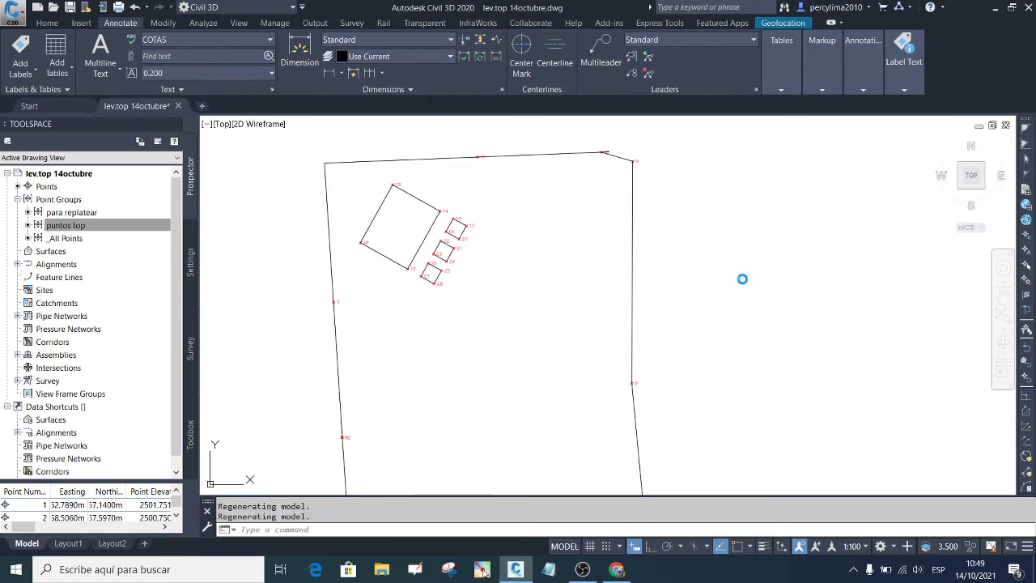
pyautogui.scroll(-3, 399, 254)
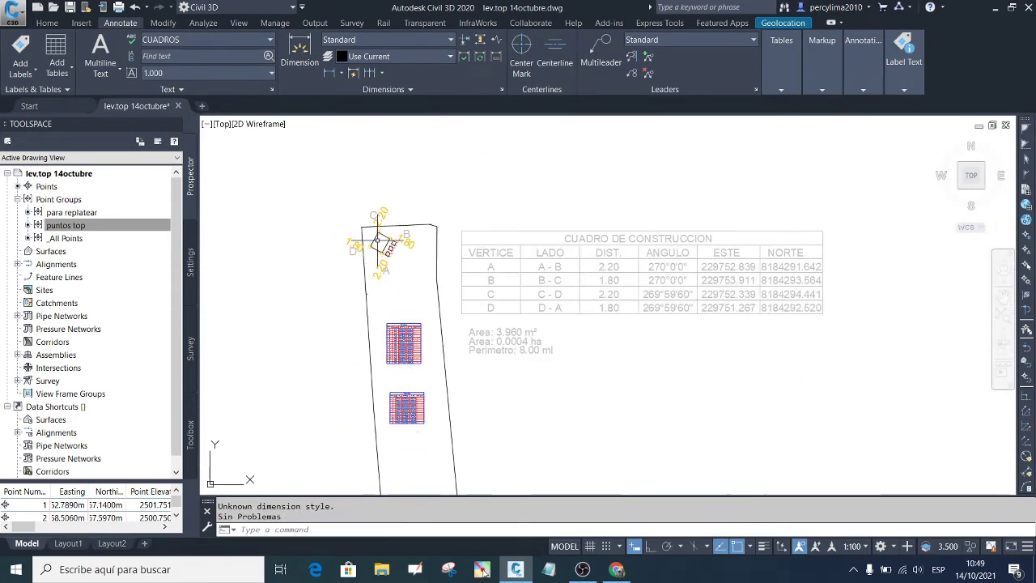
# Step: Select all similar side dimensions around the large rectangle and set their text height to 0.5
pyautogui.scroll(3, 356, 259)
pyautogui.scroll(-4, 311, 273)
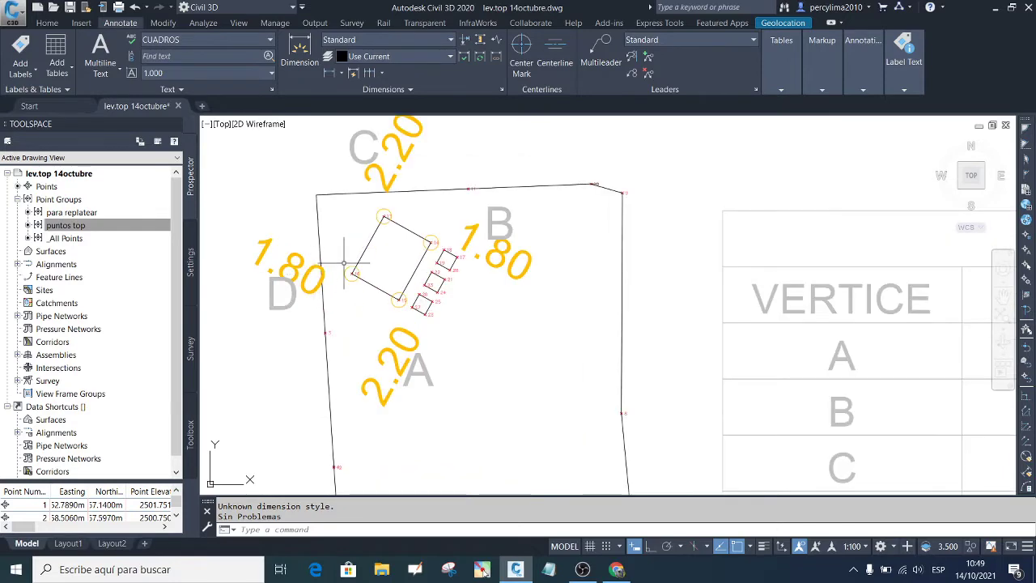
pyautogui.scroll(4, 380, 251)
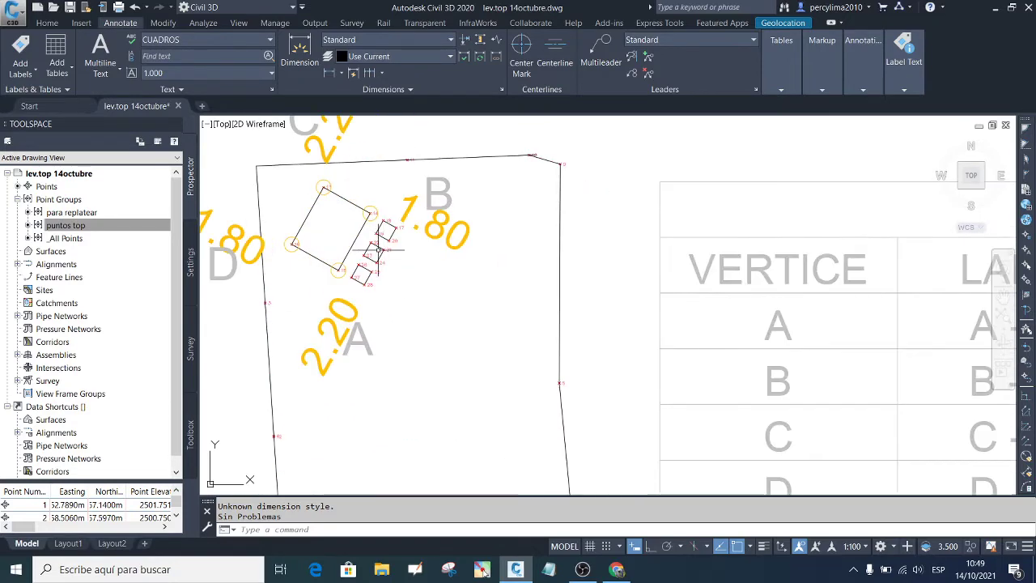
pyautogui.scroll(-4, 364, 247)
pyautogui.scroll(3, 344, 257)
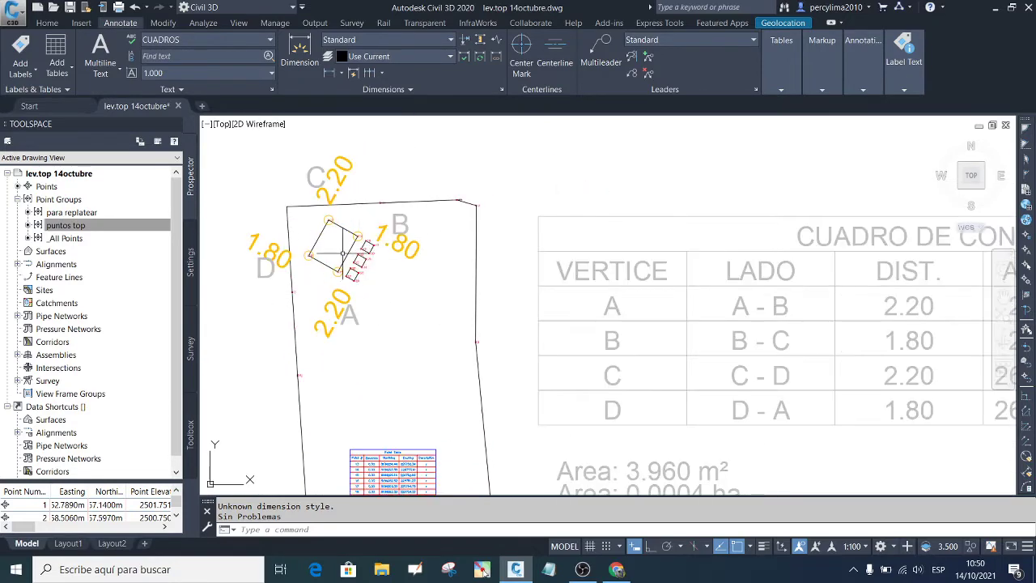
pyautogui.click(322, 294)
pyautogui.rightClick(319, 290)
pyautogui.click(405, 504)
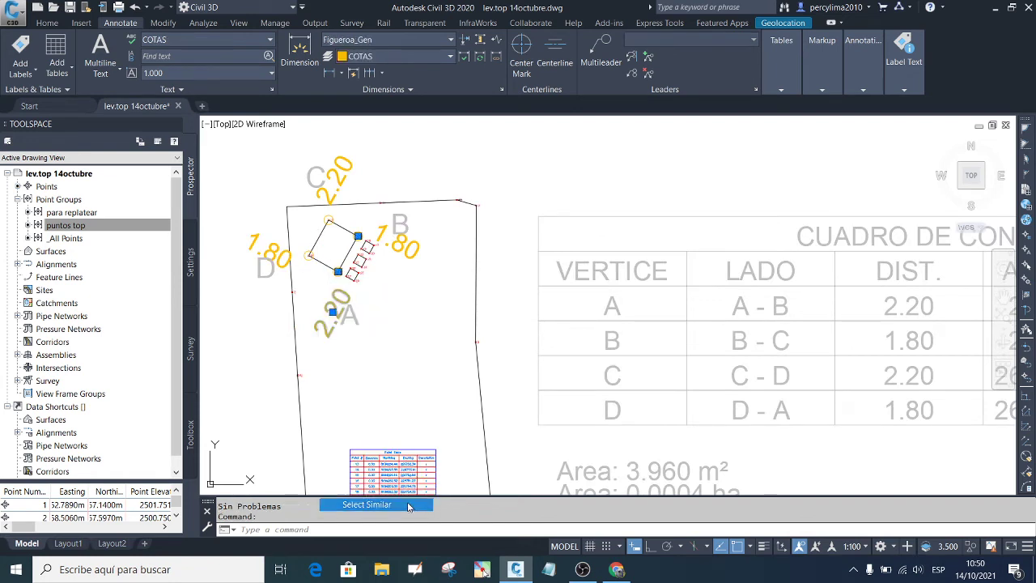
pyautogui.write('mo')
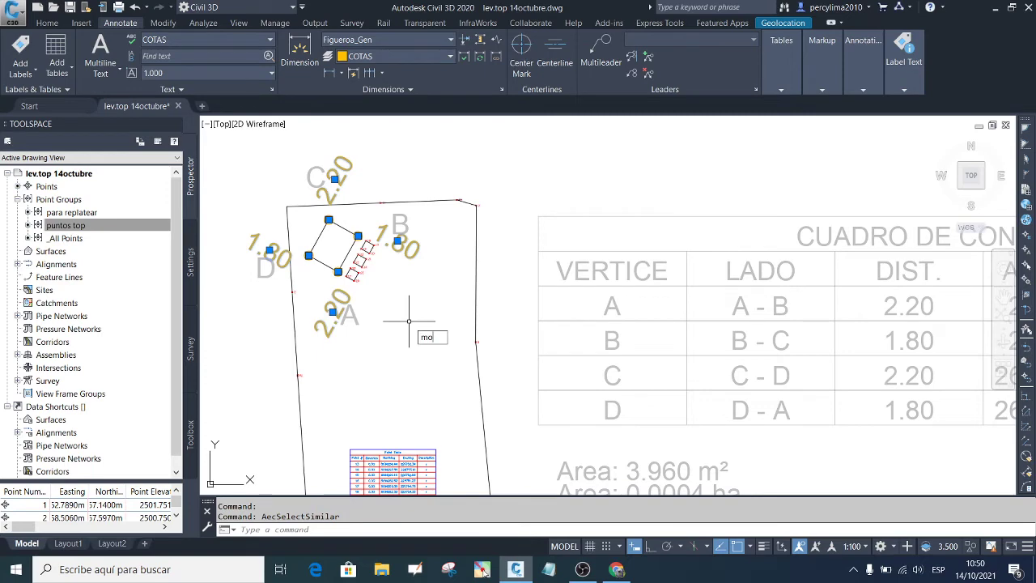
pyautogui.press('Return')
pyautogui.scroll(-5, 130, 304)
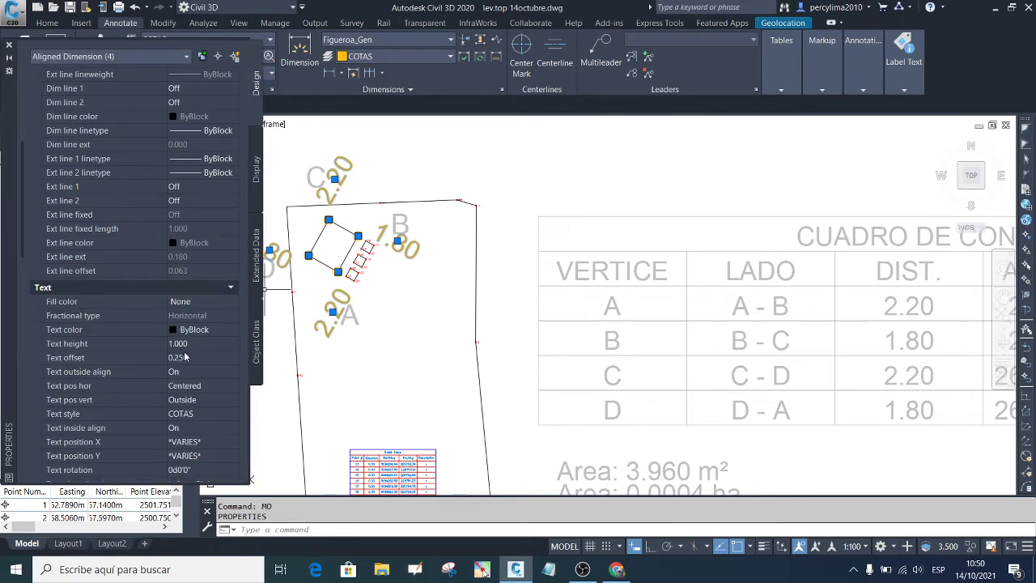
pyautogui.click(179, 343)
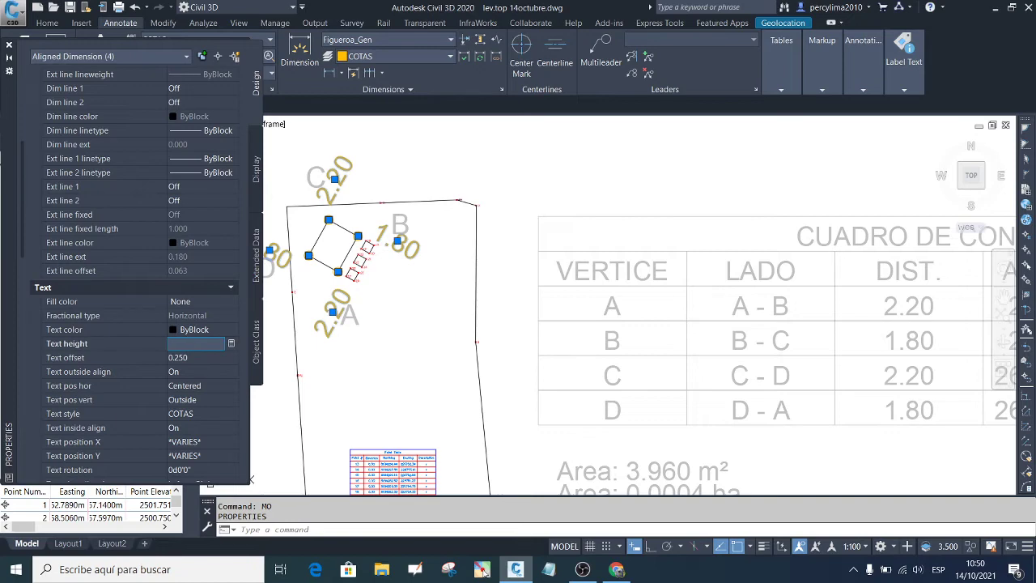
pyautogui.write('0.5')
pyautogui.press('Tab')
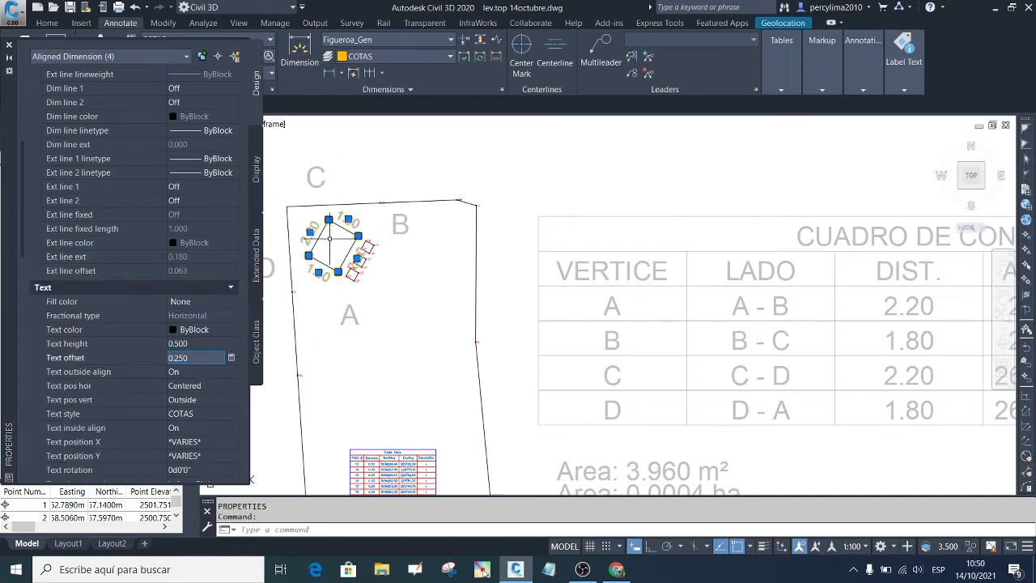
# Step: Set the text height of the large rectangle's four side dimensions to 0.3
pyautogui.scroll(3, 305, 239)
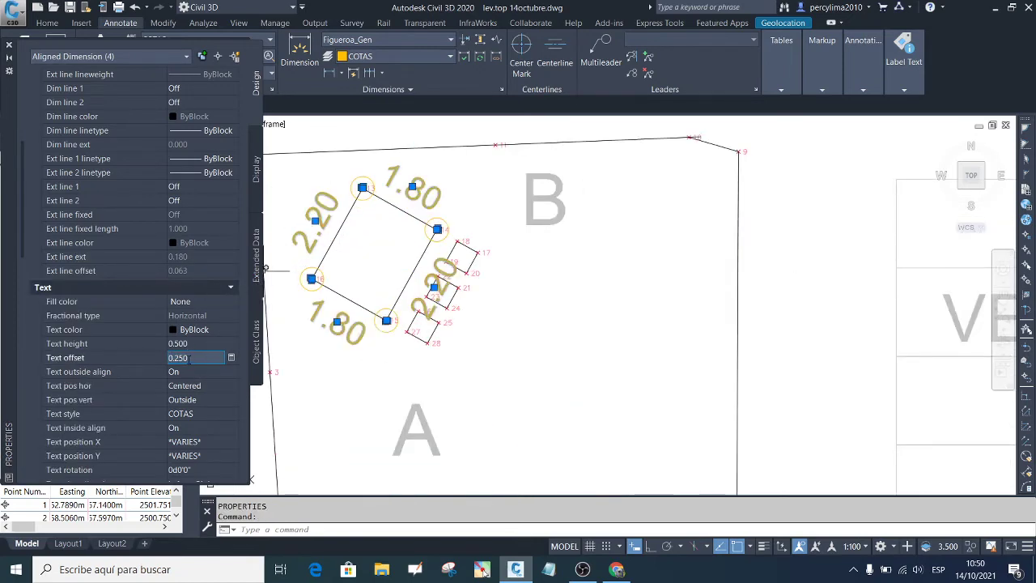
pyautogui.click(184, 344)
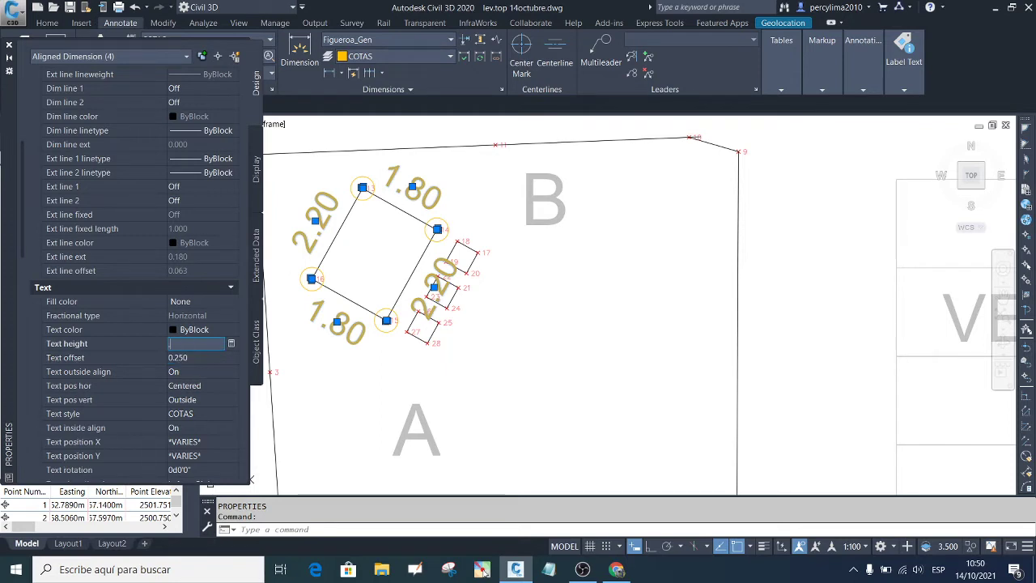
pyautogui.write('.3')
pyautogui.press('Tab')
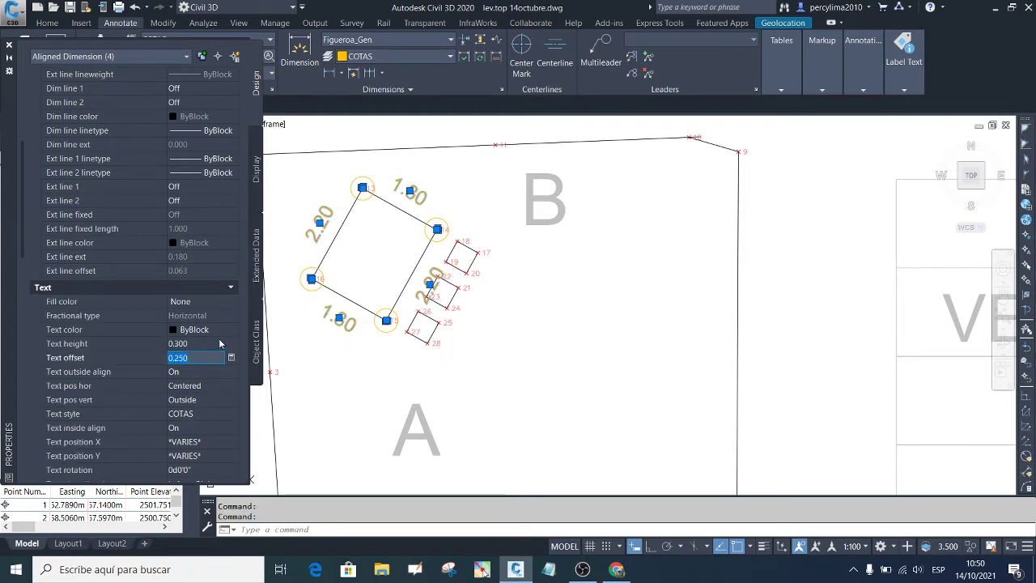
# Step: Set the text height of the large rectangle's four side dimensions to 0.15 and clear the selection
pyautogui.click(198, 343)
pyautogui.press('BackSpace')
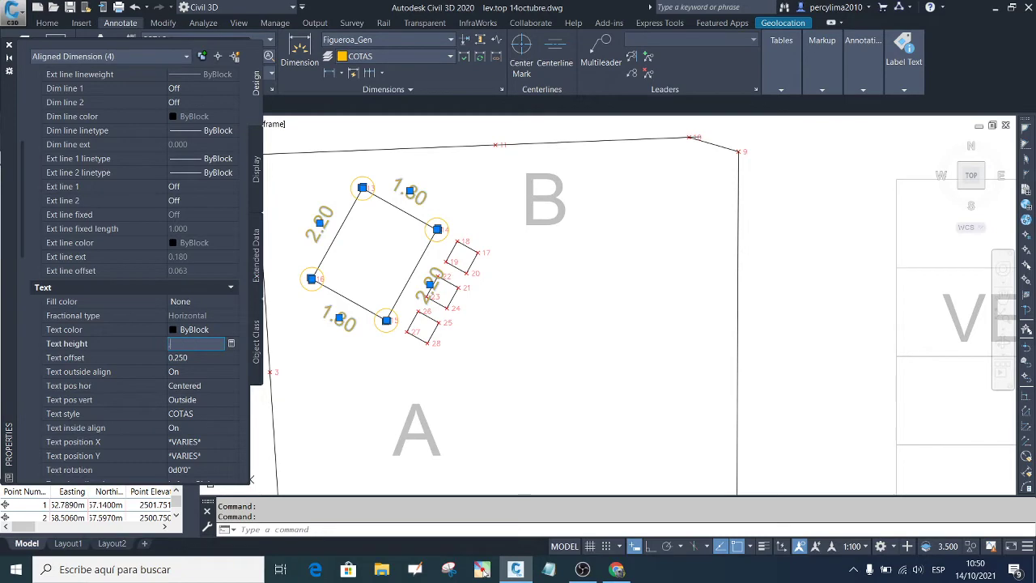
pyautogui.write('.15')
pyautogui.press('Tab')
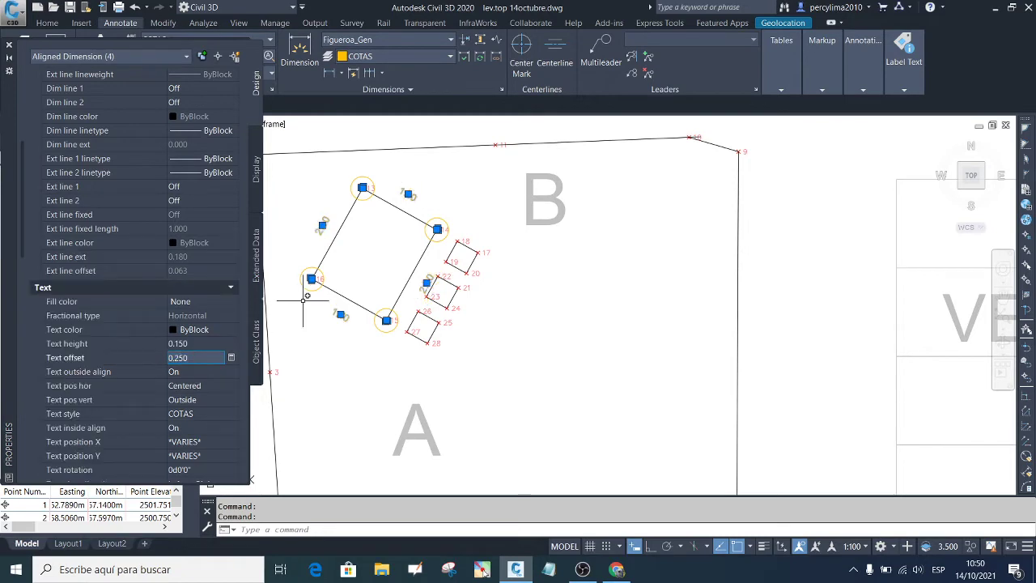
pyautogui.press('Escape')
# Step: Select all similar side dimensions around the large rectangle and change their color to White
pyautogui.scroll(-2, 333, 272)
pyautogui.scroll(6, 409, 261)
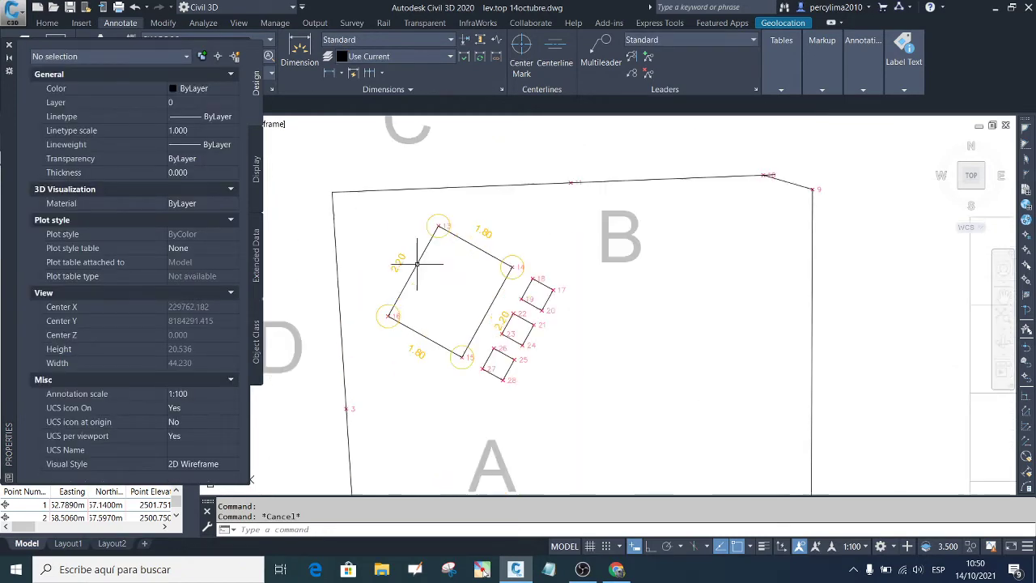
pyautogui.click(389, 263)
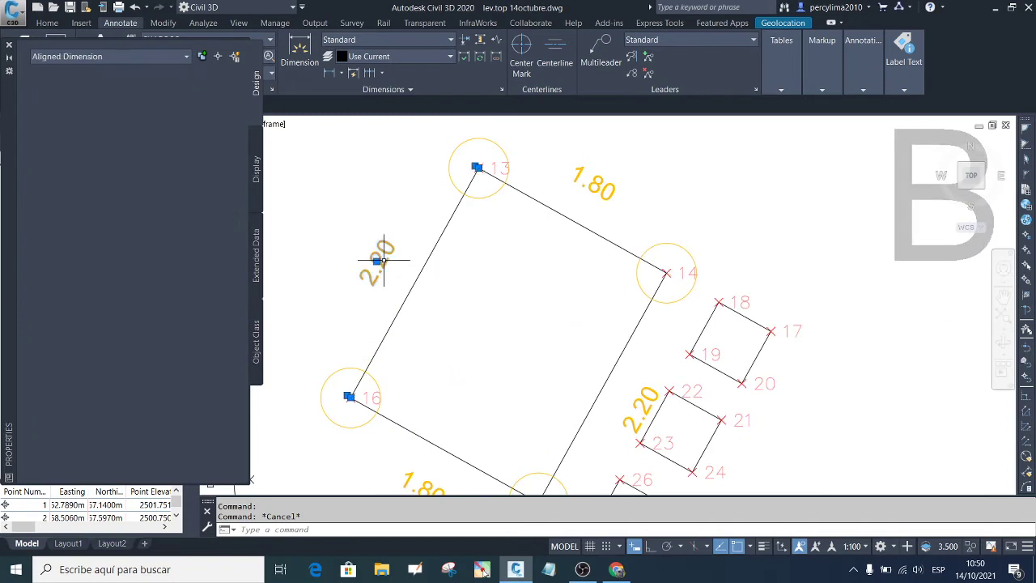
pyautogui.rightClick(340, 221)
pyautogui.click(427, 437)
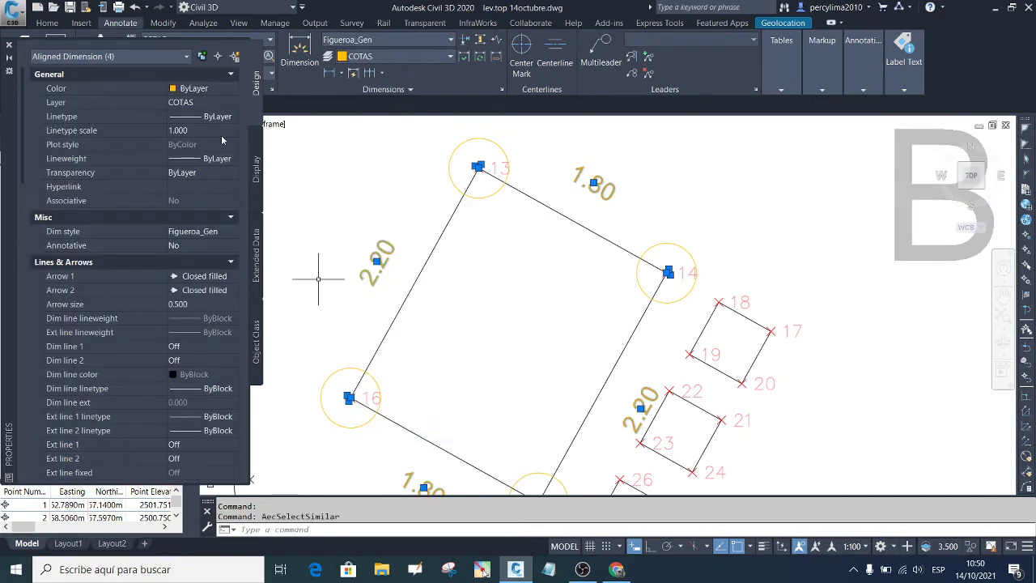
pyautogui.click(211, 89)
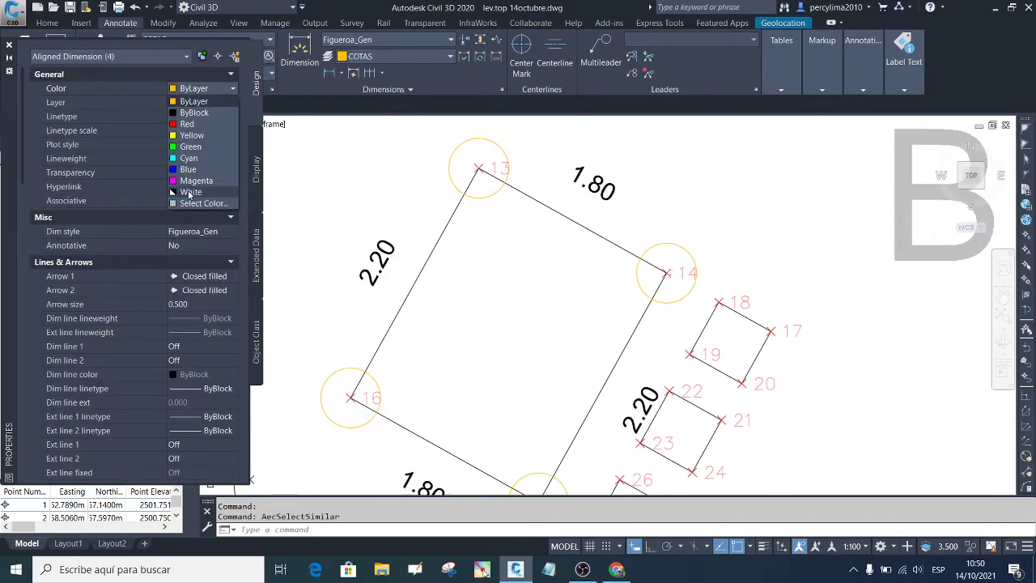
pyautogui.click(197, 195)
pyautogui.press('Escape')
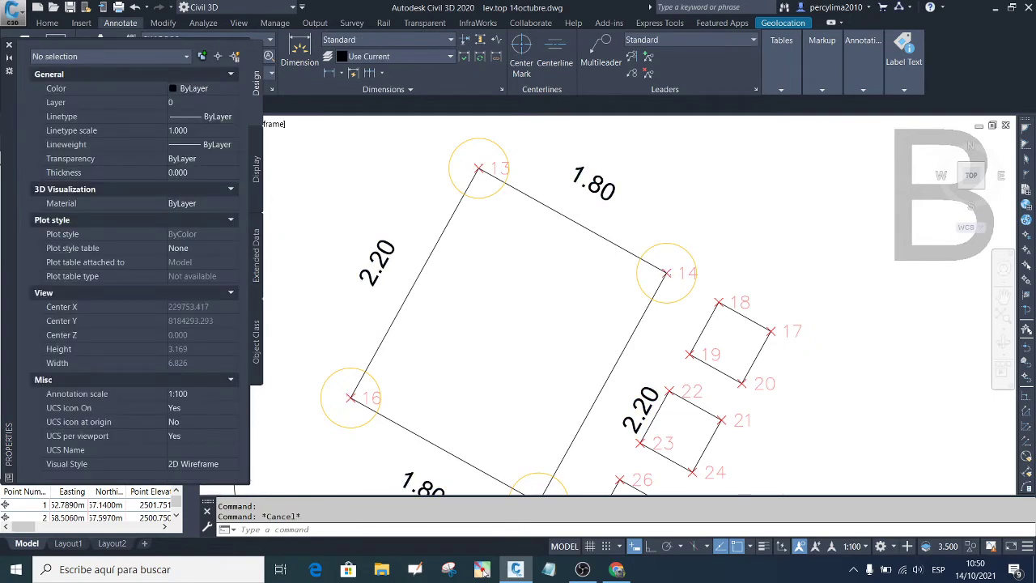
# Step: Select vertex letter B with all similar text, including letters A, C and D, and change the color to White
pyautogui.scroll(-2, 431, 274)
pyautogui.scroll(-4, 448, 282)
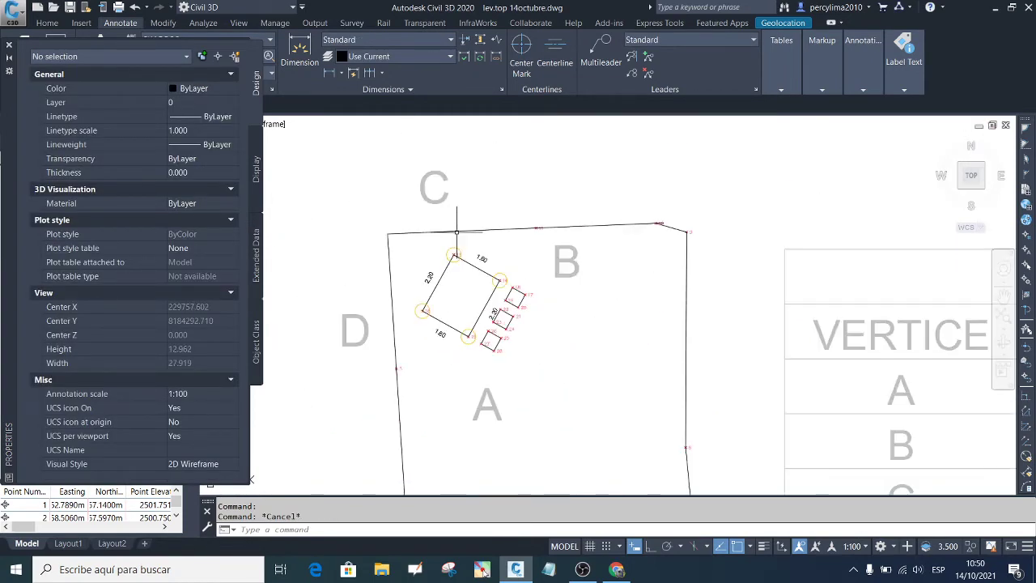
pyautogui.click(600, 284)
pyautogui.click(561, 261)
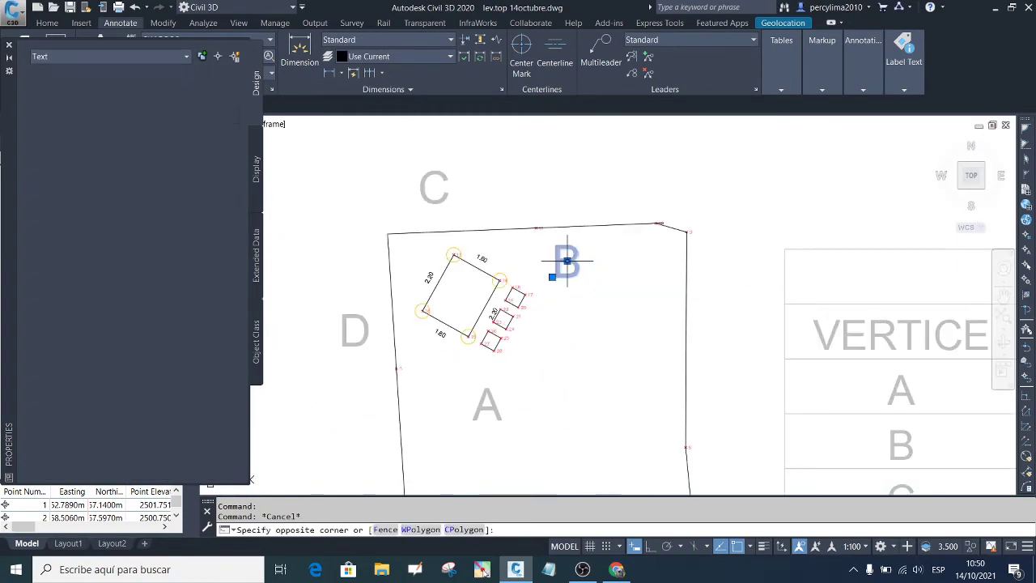
pyautogui.rightClick(587, 332)
pyautogui.click(624, 327)
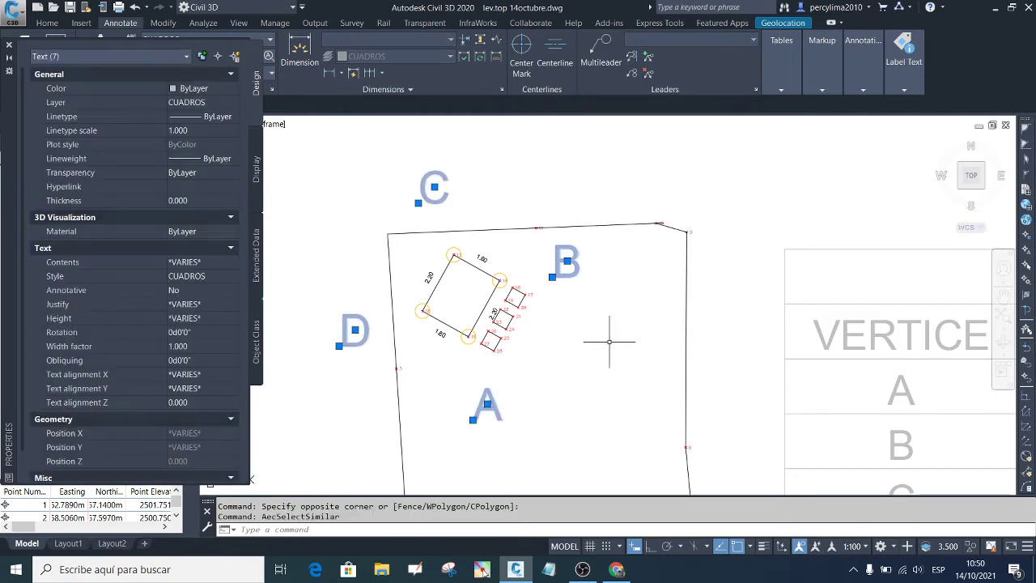
pyautogui.press('Return')
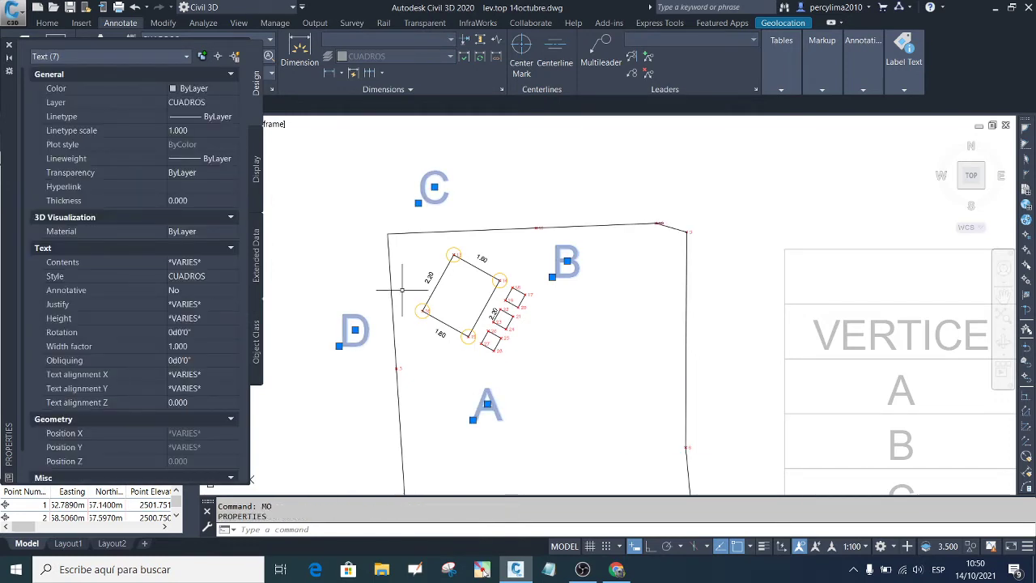
pyautogui.click(216, 90)
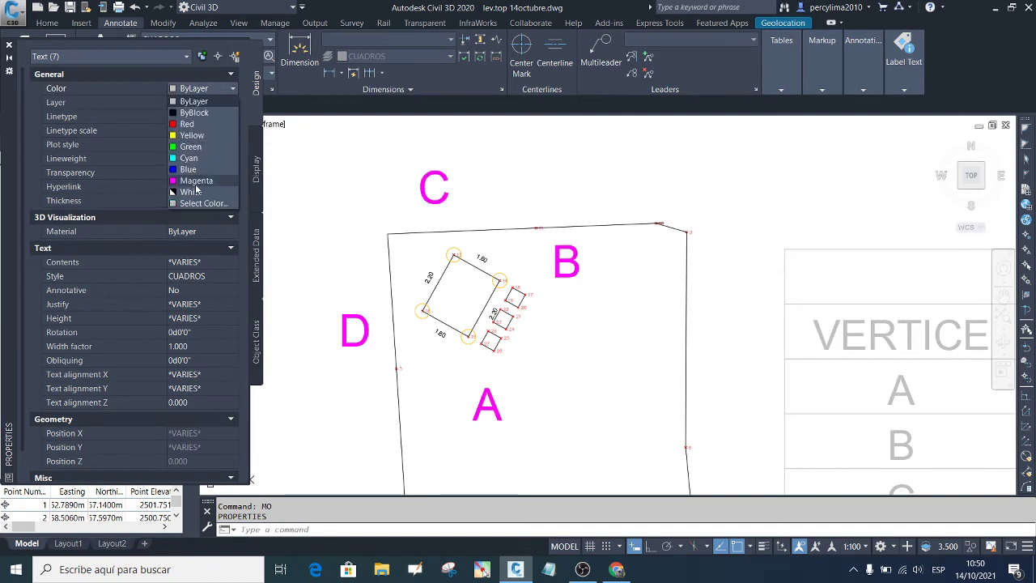
pyautogui.click(191, 196)
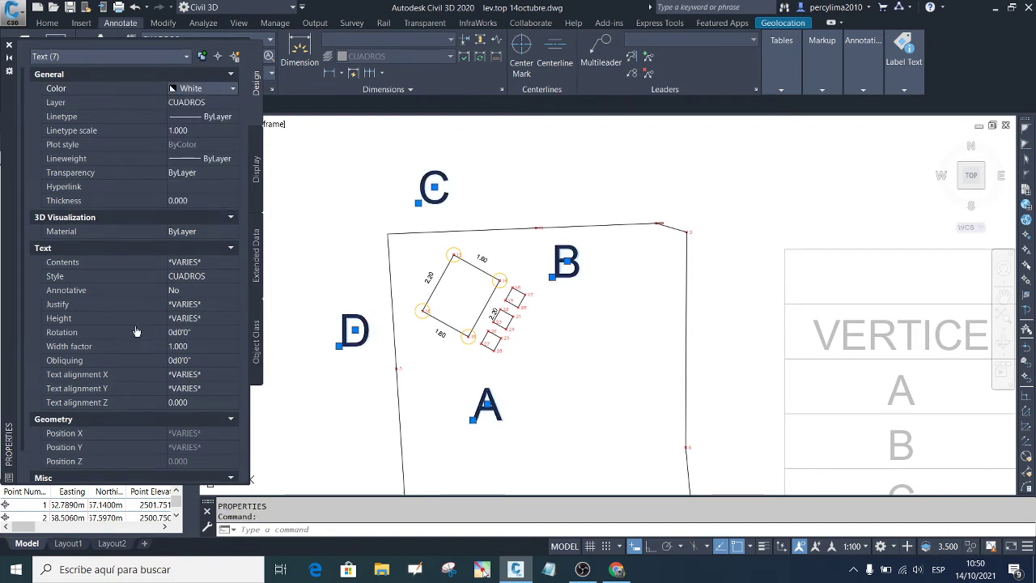
# Step: Set the height of the selected vertex letters and similar text to 0.5, and reopen the height value for editing
pyautogui.click(184, 319)
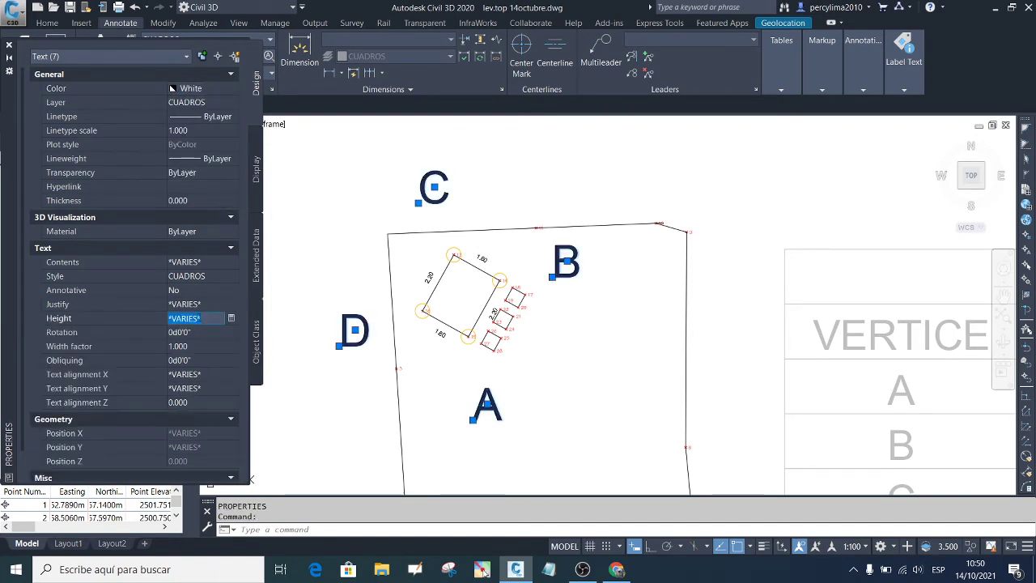
pyautogui.press('Tab')
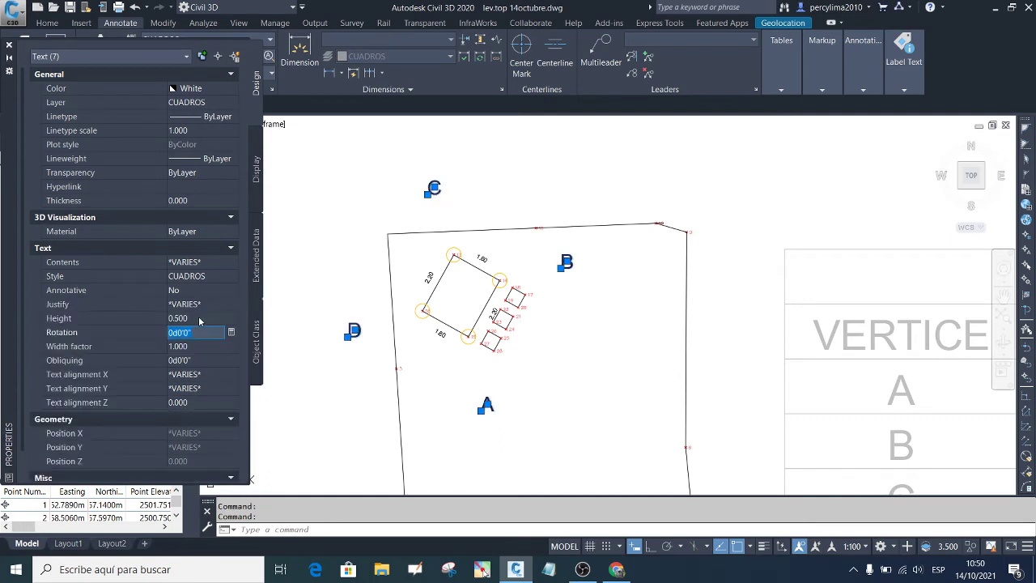
pyautogui.click(193, 318)
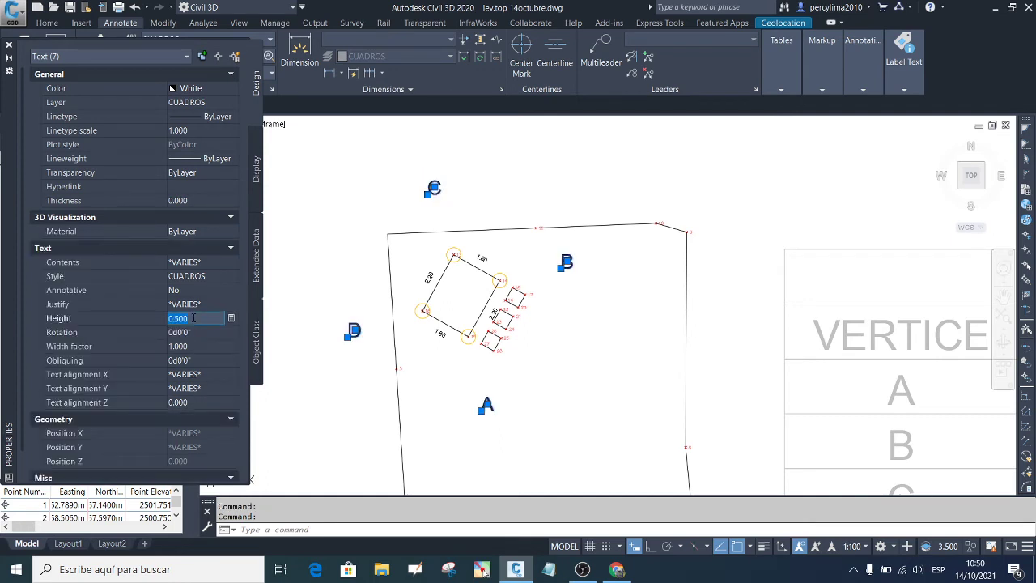
# Step: Set the height of the selected vertex letters and area and perimeter texts to 0.3
pyautogui.write('3')
pyautogui.press('Tab')
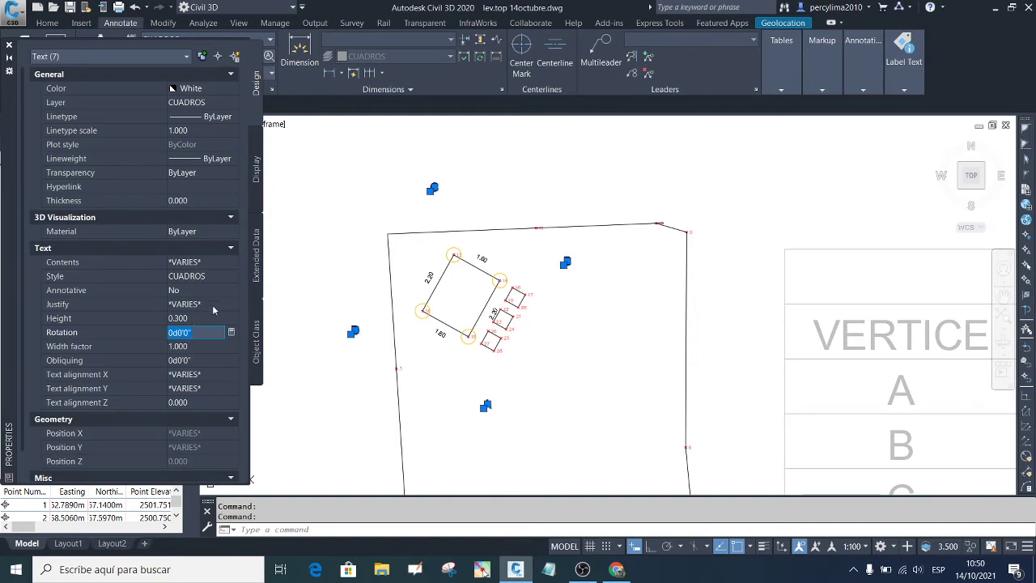
pyautogui.press('Escape')
# Step: Move the letter A to just below the large rectangle's bottom corner at point 15
pyautogui.click(467, 377)
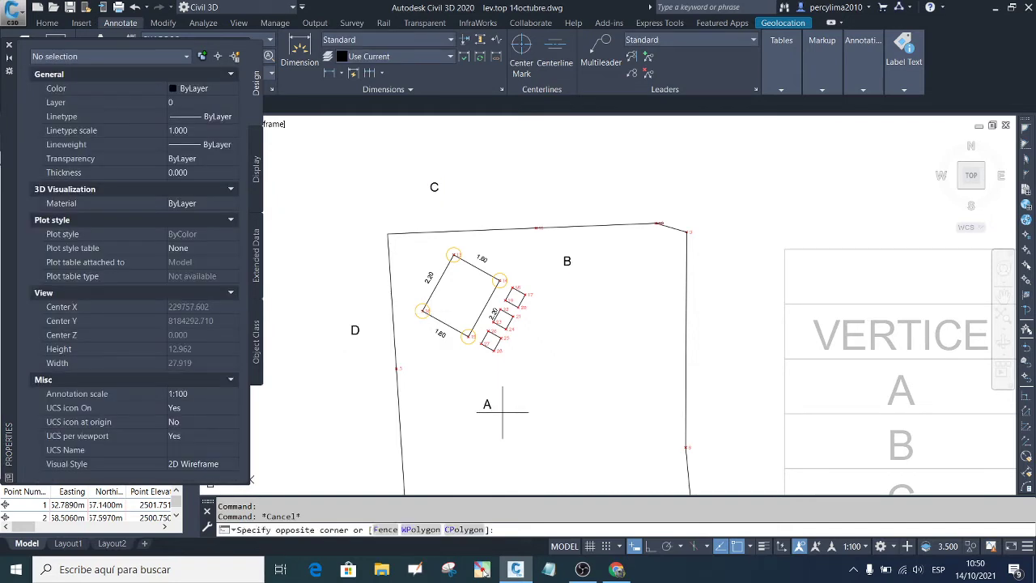
pyautogui.click(487, 403)
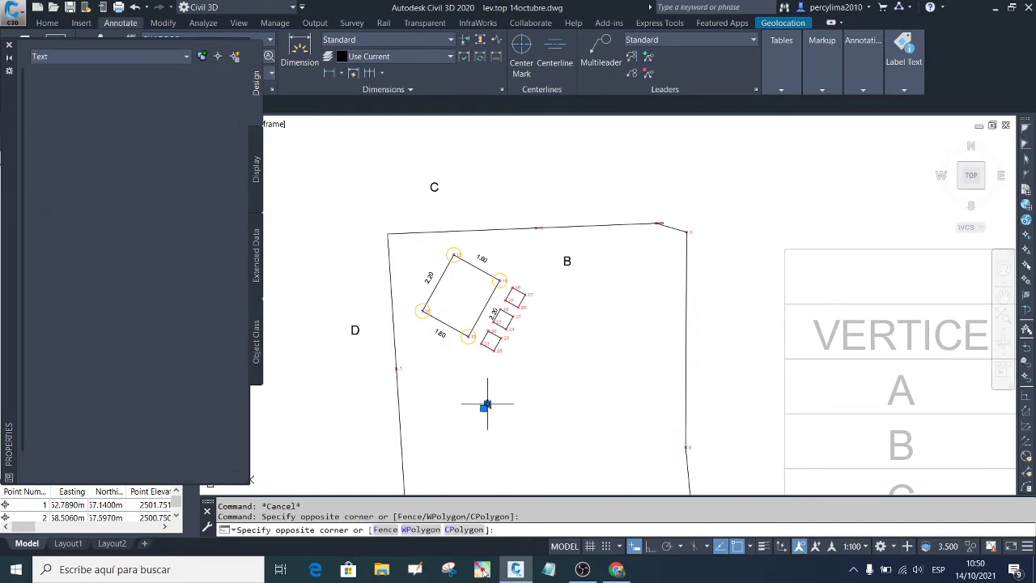
pyautogui.write('m')
pyautogui.press('Return')
pyautogui.click(593, 382)
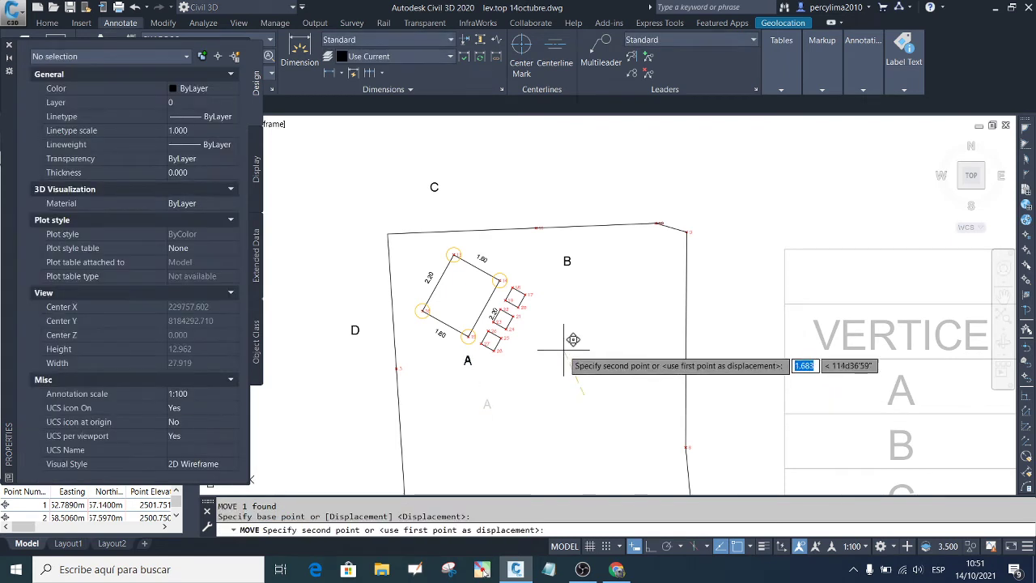
pyautogui.click(563, 338)
# Step: Move the letter B to just above the large rectangle's corner at point 14
pyautogui.click(587, 275)
pyautogui.click(560, 257)
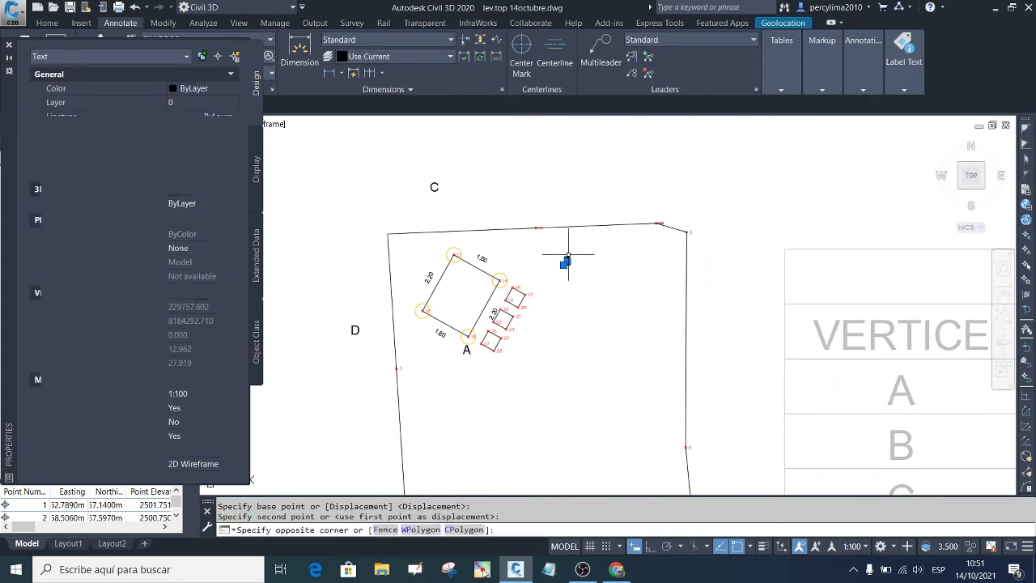
pyautogui.write('m')
pyautogui.press('Return')
pyautogui.click(590, 271)
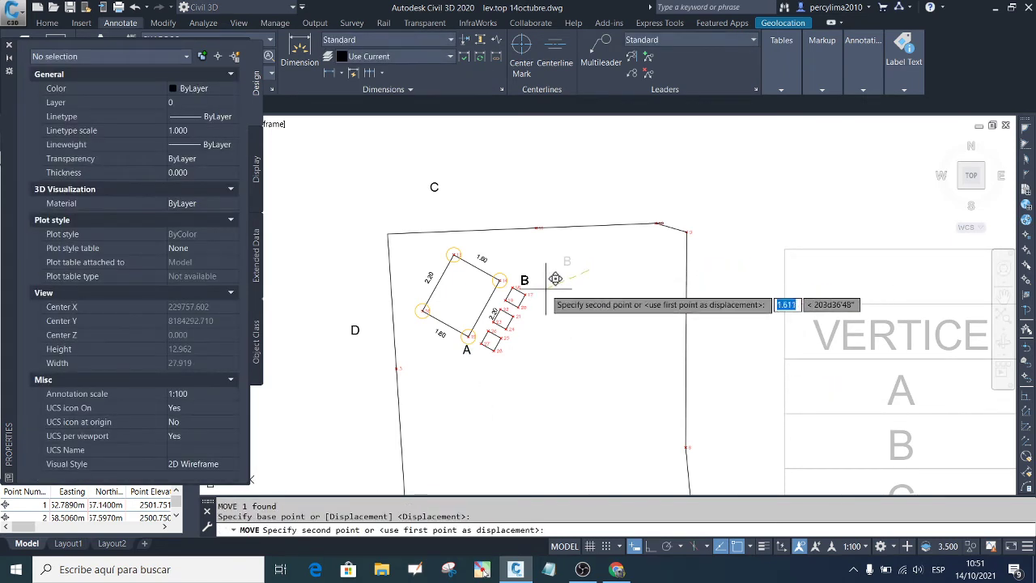
pyautogui.scroll(2, 542, 286)
pyautogui.click(527, 269)
pyautogui.scroll(-2, 534, 259)
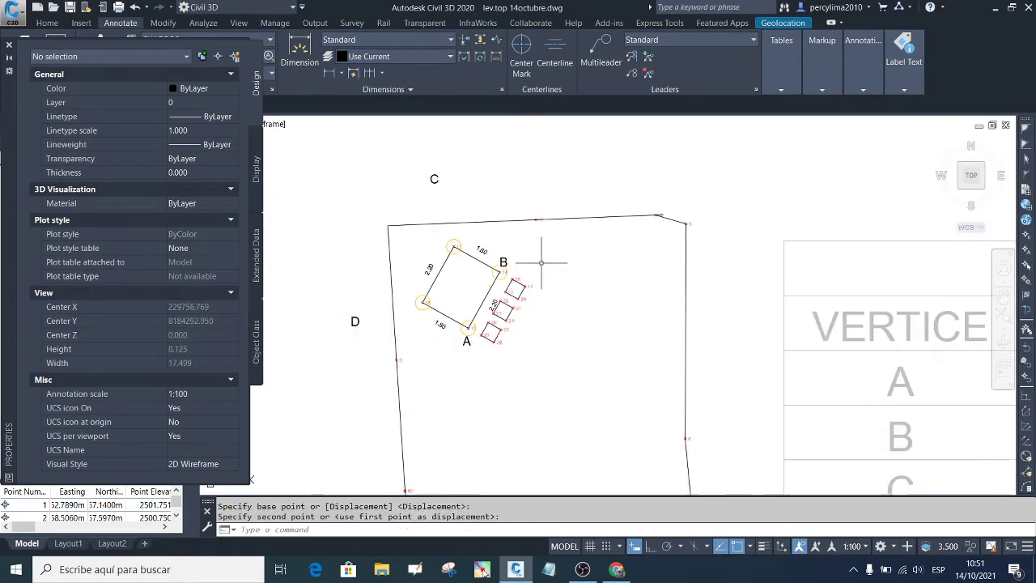
# Step: Move the letter C to just above the large rectangle's top corner at point 13
pyautogui.click(467, 178)
pyautogui.click(433, 180)
pyautogui.write('m')
pyautogui.press('Return')
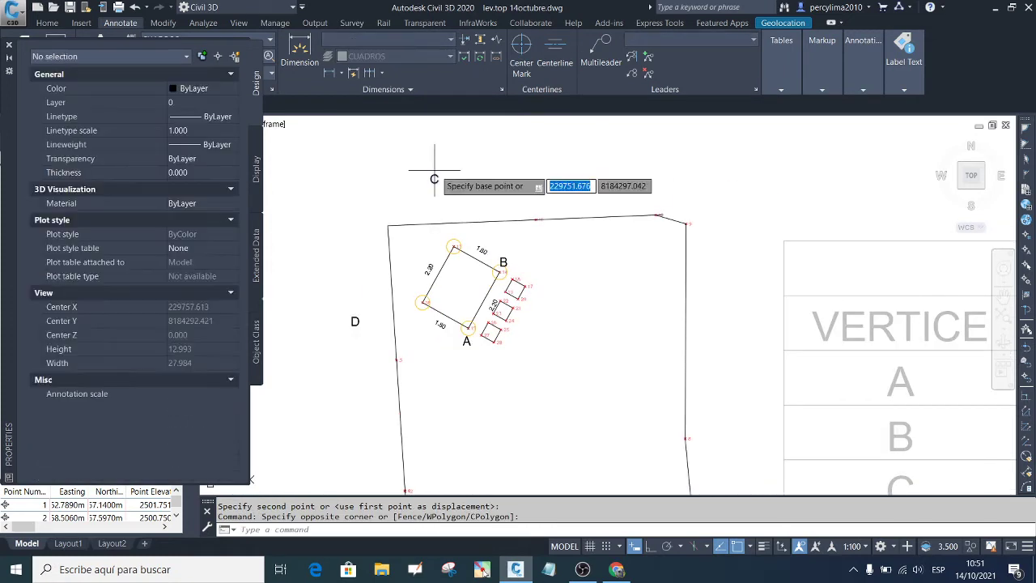
pyautogui.click(577, 241)
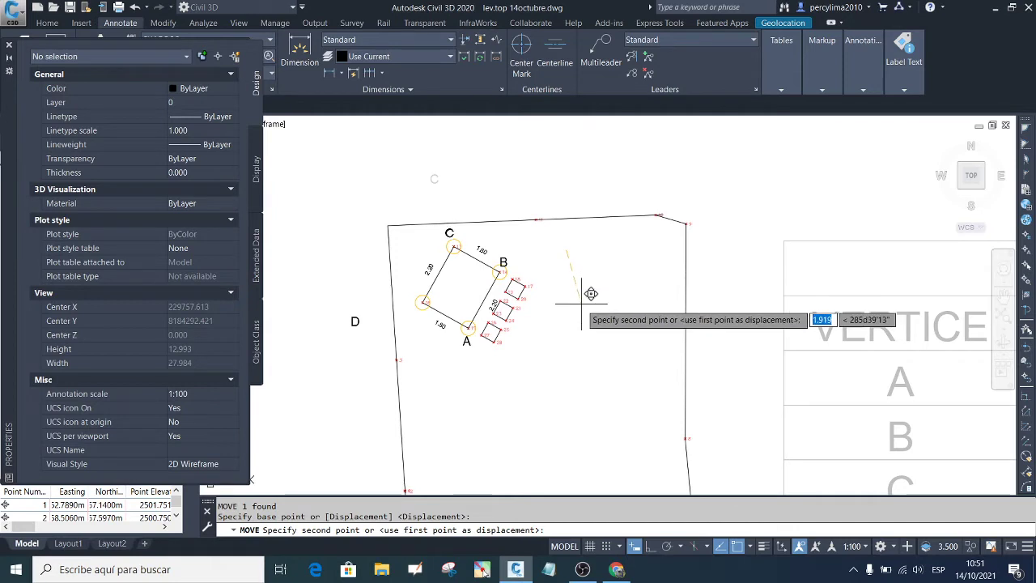
pyautogui.click(586, 295)
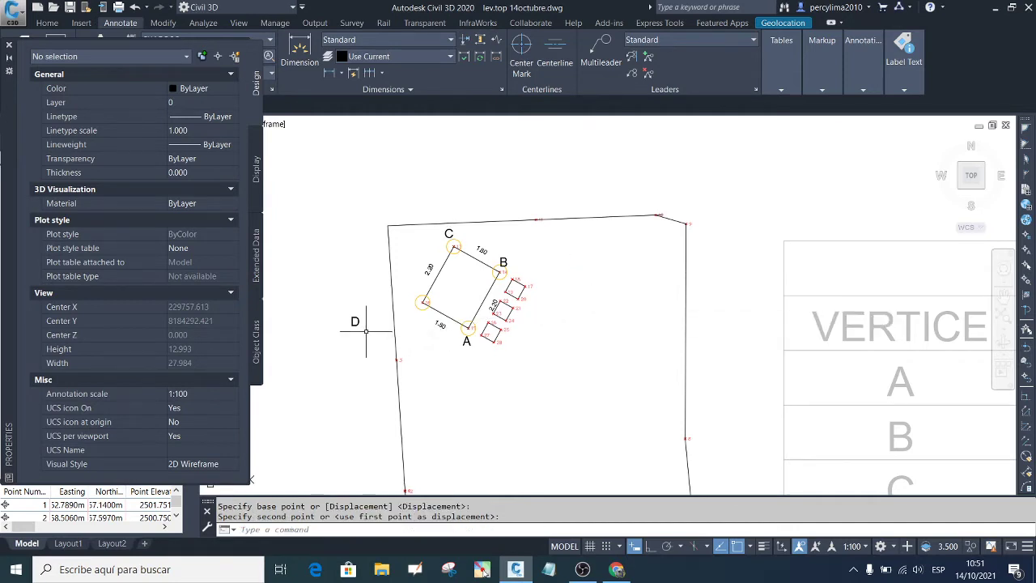
# Step: Move the letter D beside the large rectangle's corner at point 16 and close the object properties
pyautogui.click(366, 330)
pyautogui.write('m')
pyautogui.press('Return')
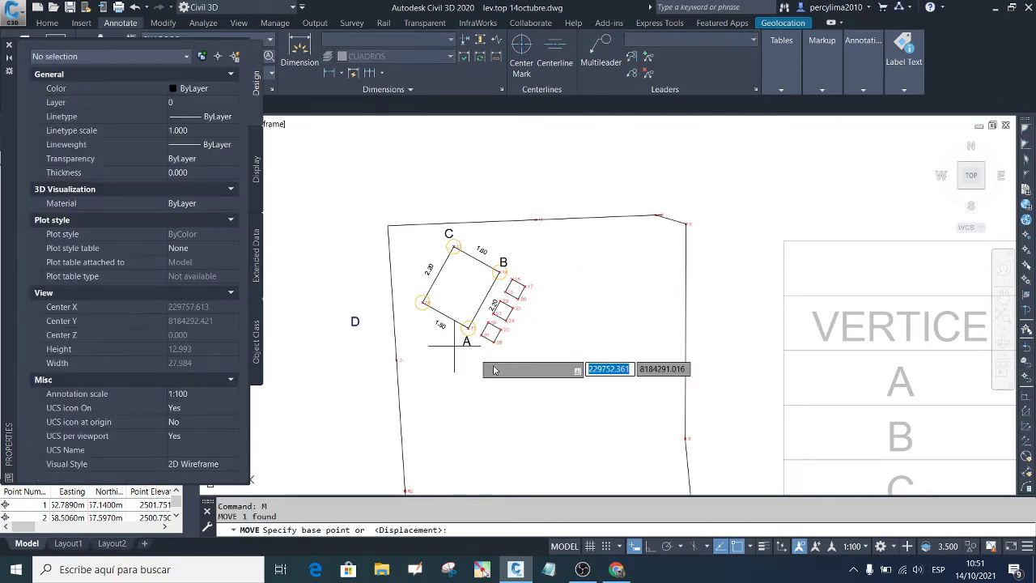
pyautogui.click(514, 407)
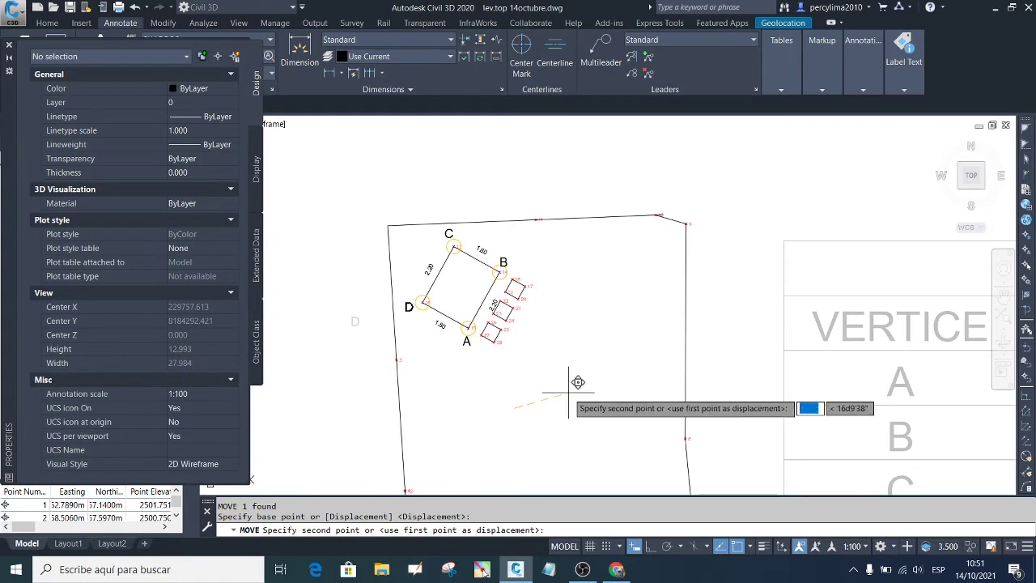
pyautogui.click(576, 381)
pyautogui.scroll(4, 472, 277)
pyautogui.click(9, 46)
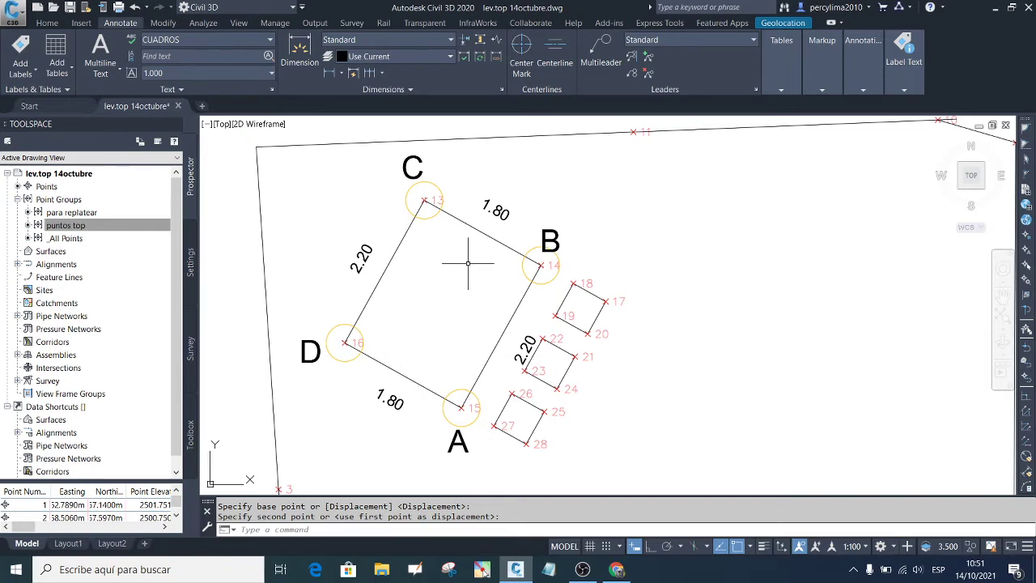
# Step: Explode the CUADRO DE CONSTRUCCION table with Explode Attributes, keeping its attribute values as text
pyautogui.scroll(-4, 387, 204)
pyautogui.scroll(-5, 359, 206)
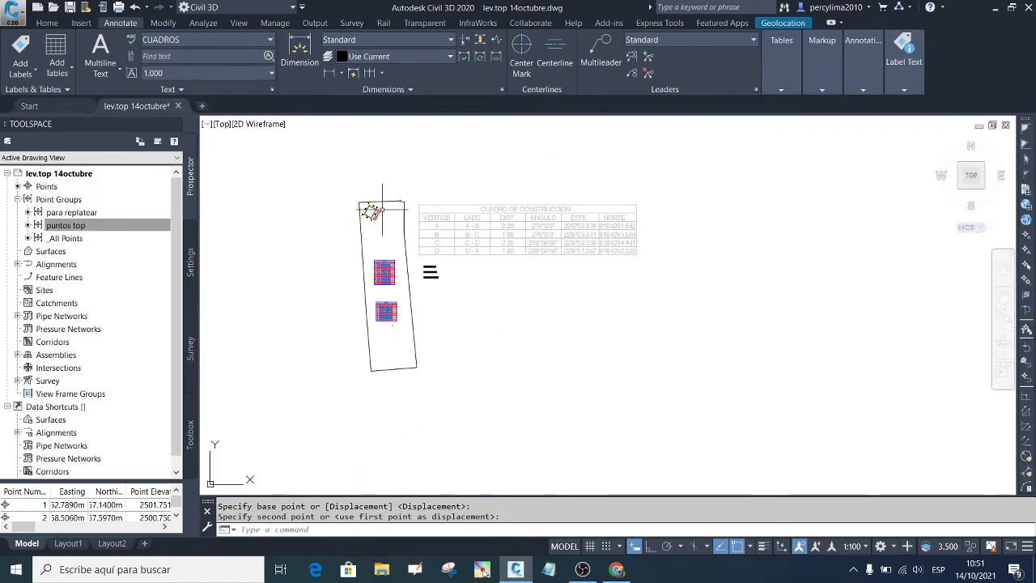
pyautogui.scroll(6, 408, 281)
pyautogui.scroll(4, 386, 267)
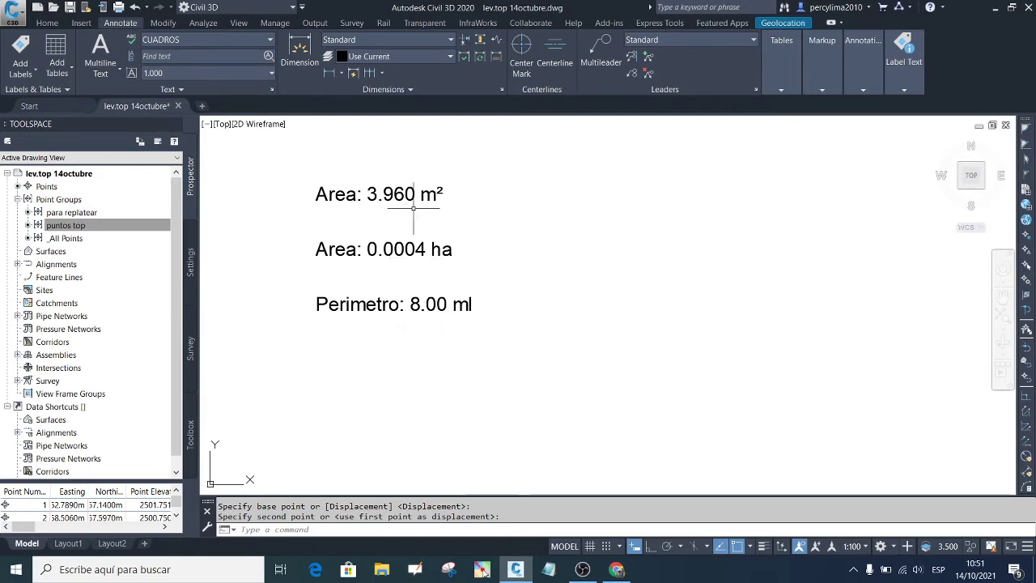
pyautogui.scroll(-5, 437, 227)
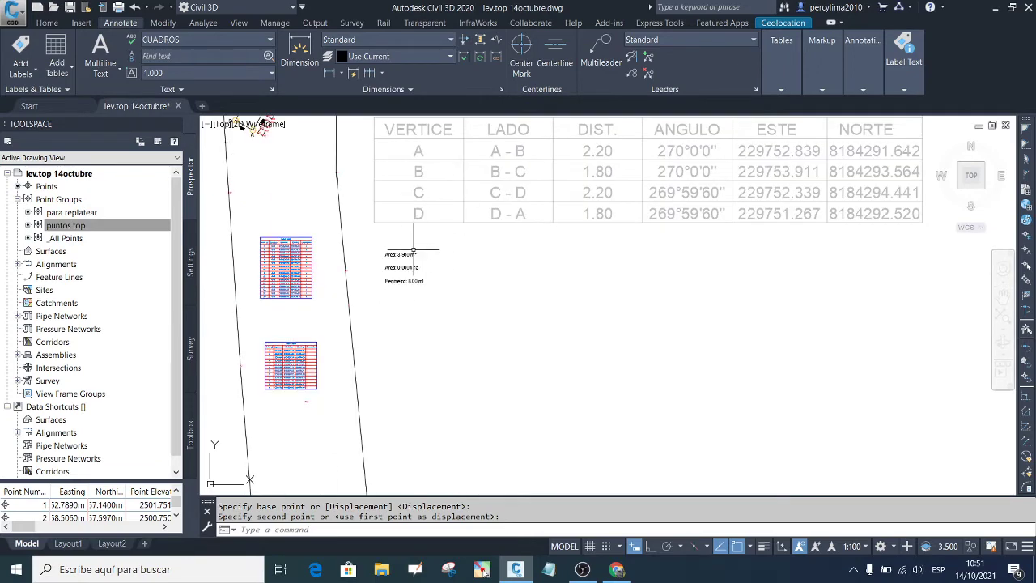
pyautogui.scroll(-5, 413, 252)
pyautogui.click(703, 342)
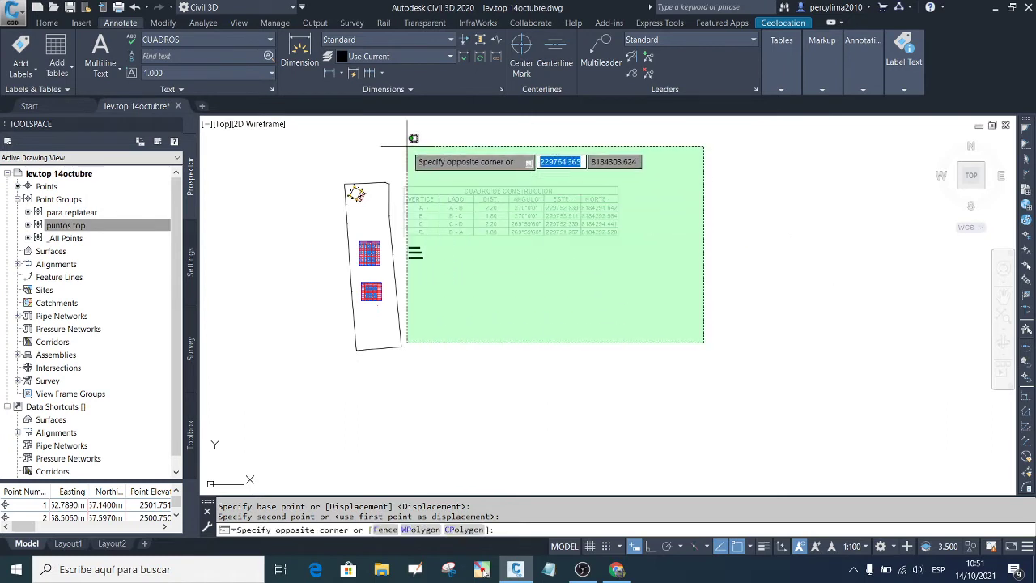
pyautogui.click(407, 145)
pyautogui.click(513, 279)
pyautogui.click(404, 167)
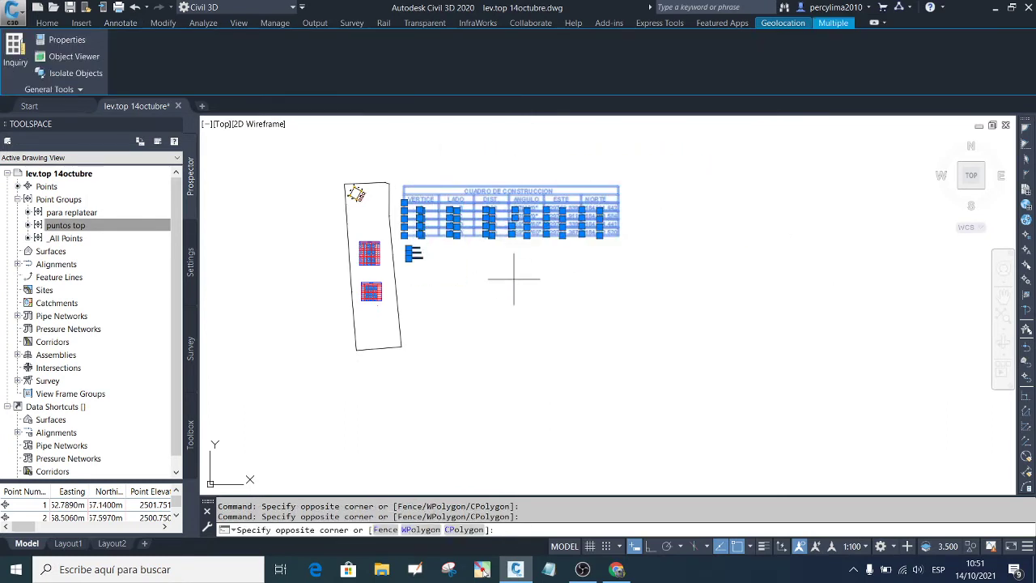
pyautogui.click(441, 179)
pyautogui.click(660, 23)
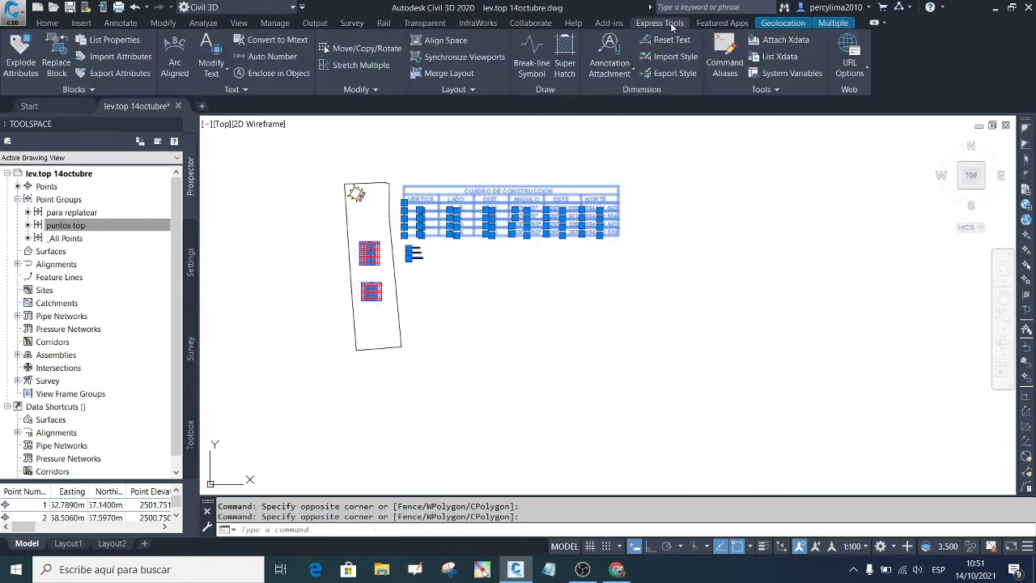
pyautogui.click(21, 55)
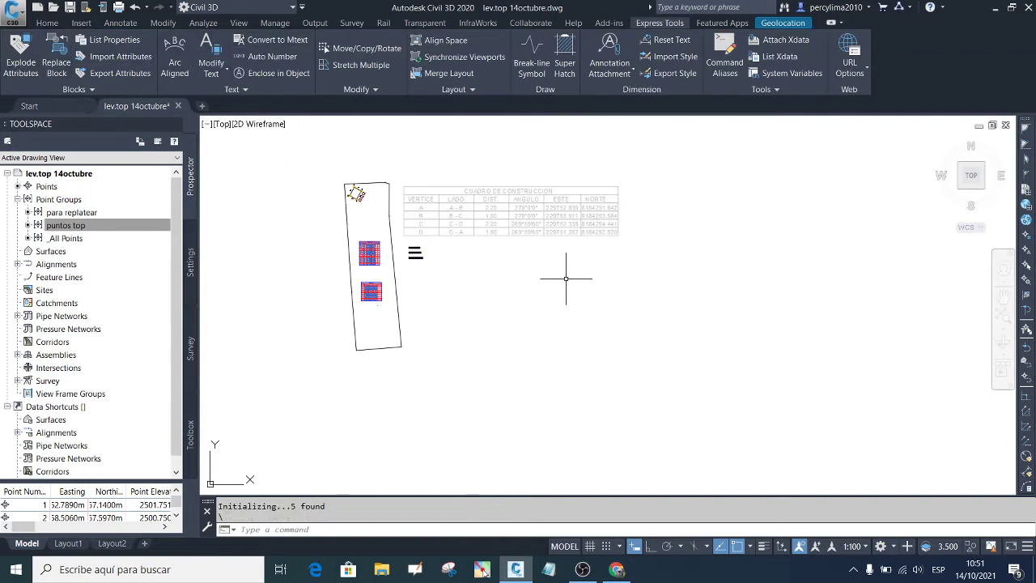
# Step: Change the color of all exploded construction table lines and texts, including the area and perimeter notes, to White
pyautogui.click(677, 316)
pyautogui.click(478, 198)
pyautogui.click(454, 263)
pyautogui.click(425, 172)
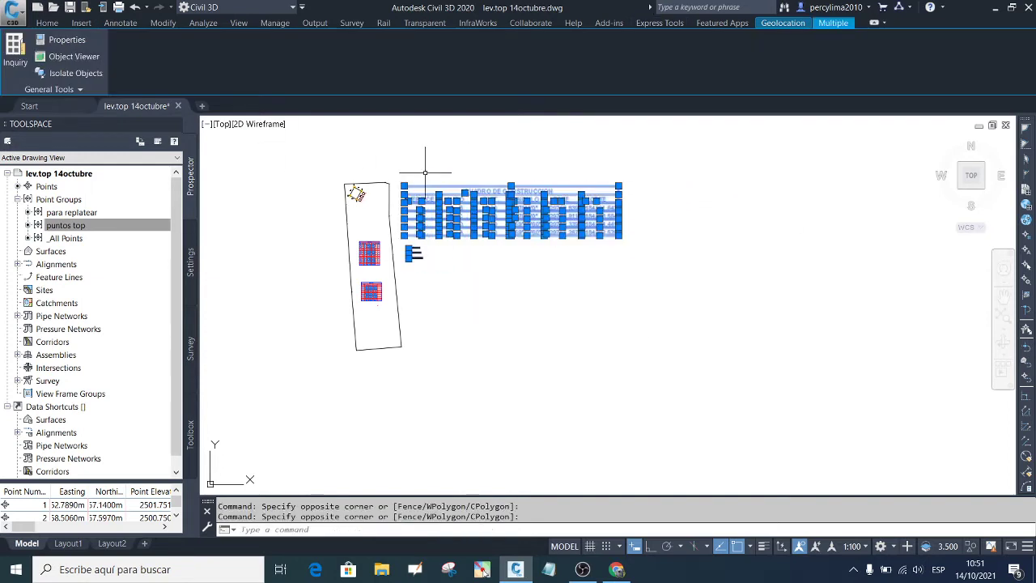
pyautogui.click(553, 285)
pyautogui.click(494, 210)
pyautogui.click(621, 288)
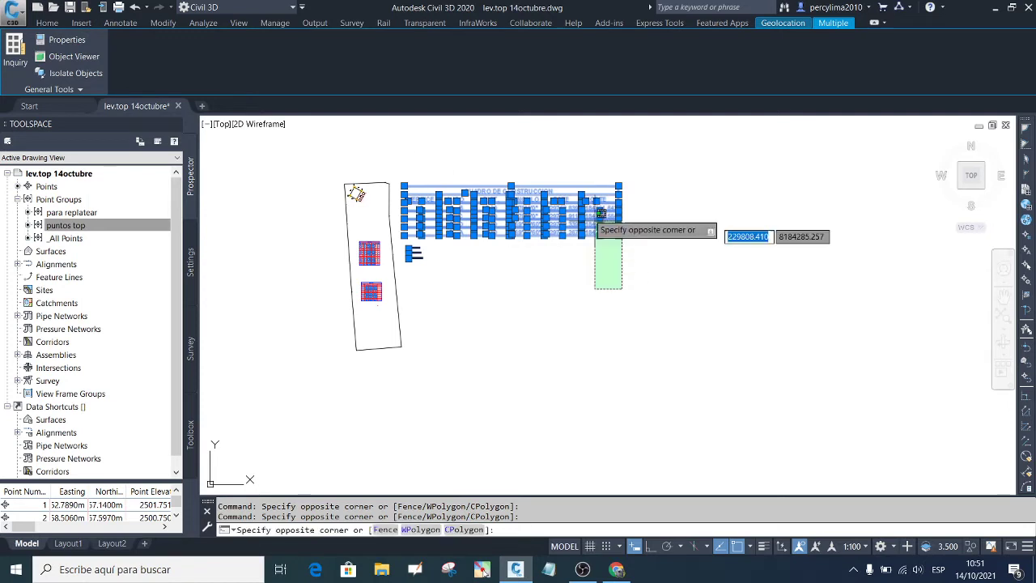
pyautogui.click(600, 213)
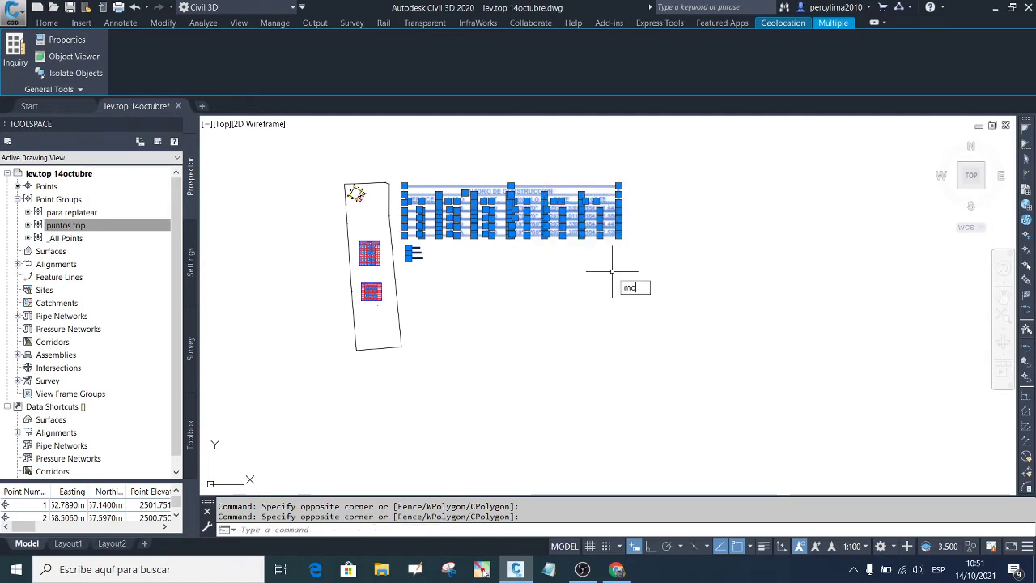
pyautogui.press('Return')
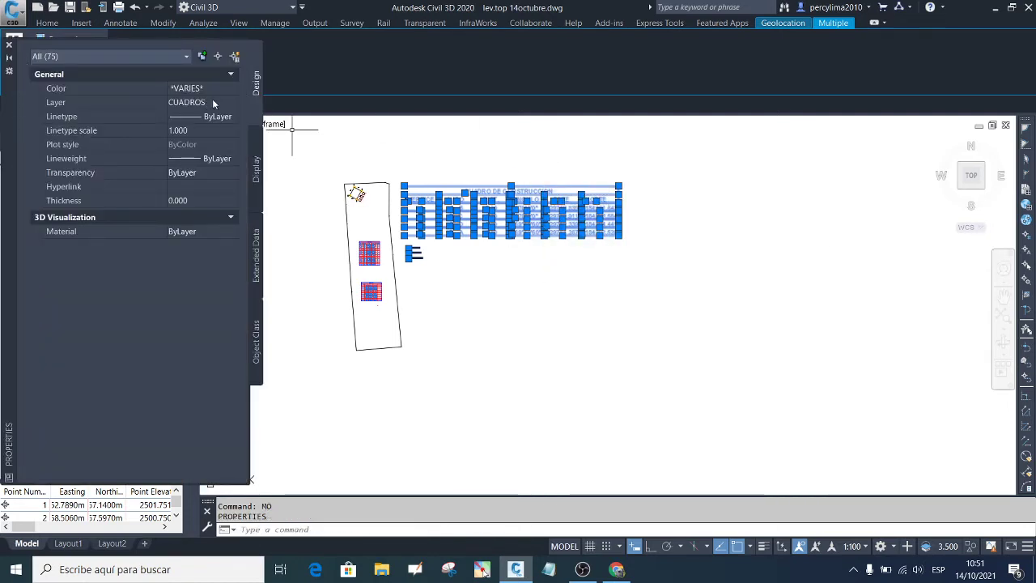
pyautogui.click(216, 91)
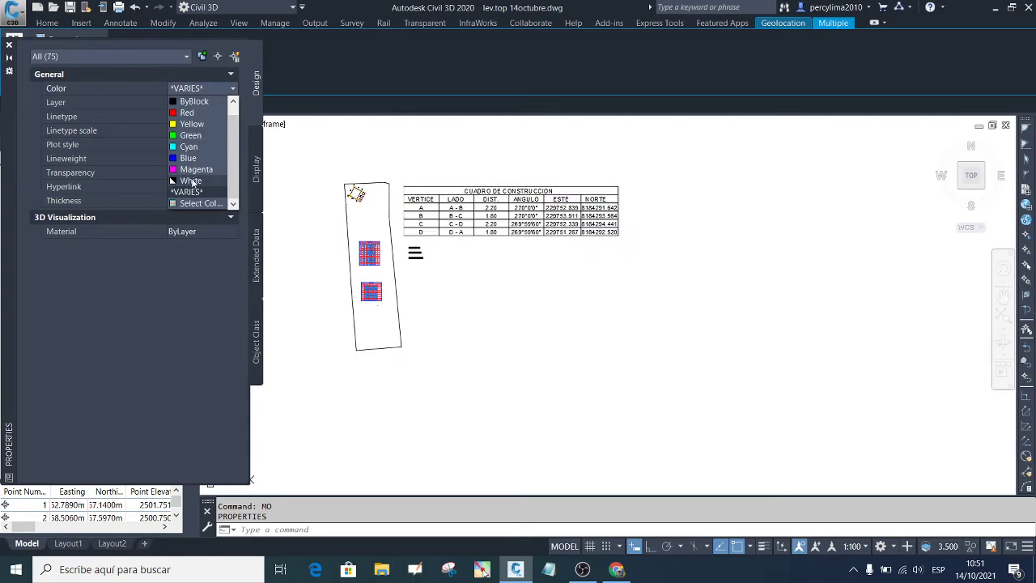
pyautogui.click(191, 186)
pyautogui.press('Escape')
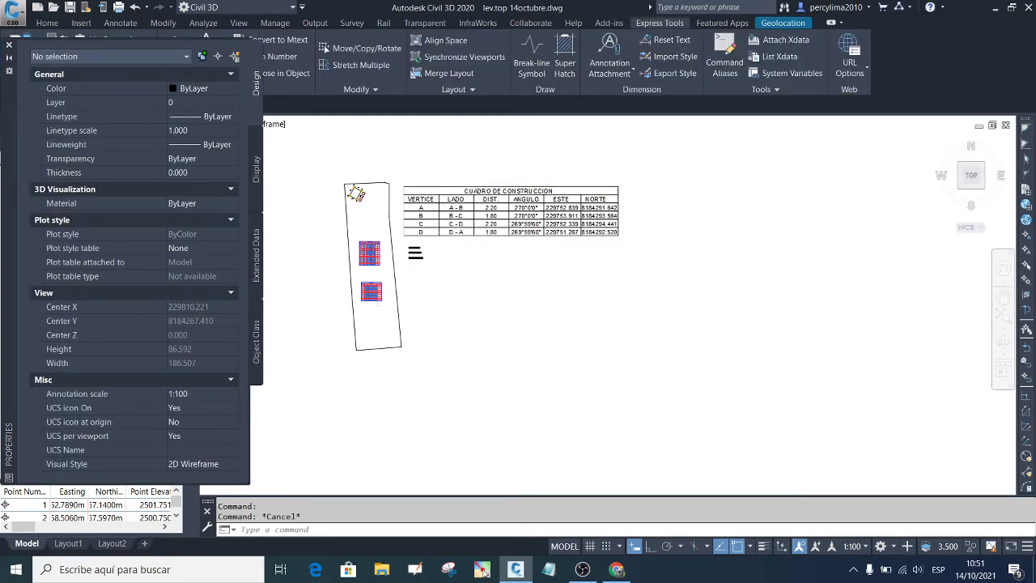
# Step: Scale the construction table by a factor of 0.3 from a base point on its lower edge
pyautogui.scroll(2, 441, 204)
pyautogui.scroll(2, 441, 239)
pyautogui.scroll(-6, 397, 245)
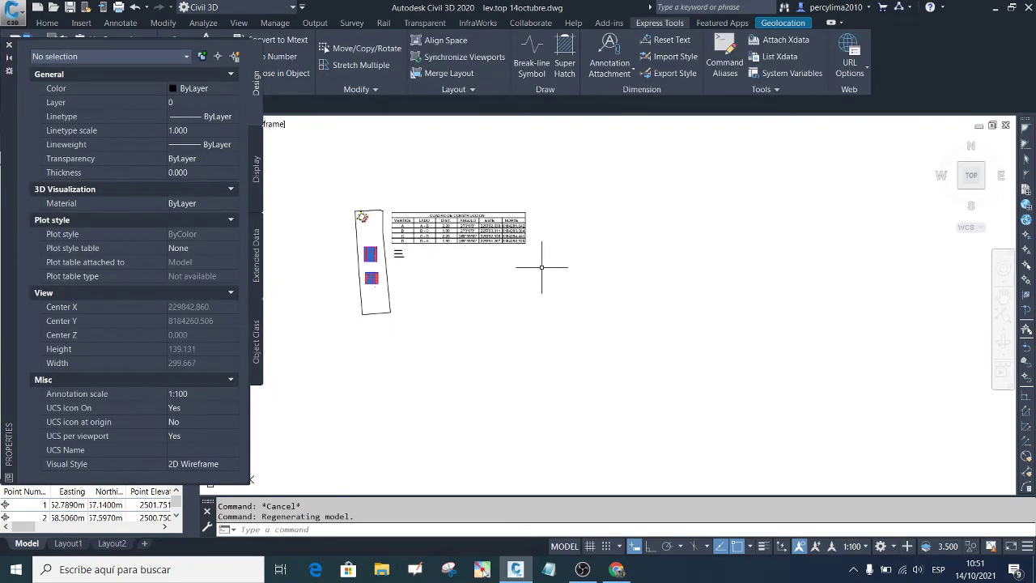
pyautogui.click(564, 296)
pyautogui.click(406, 181)
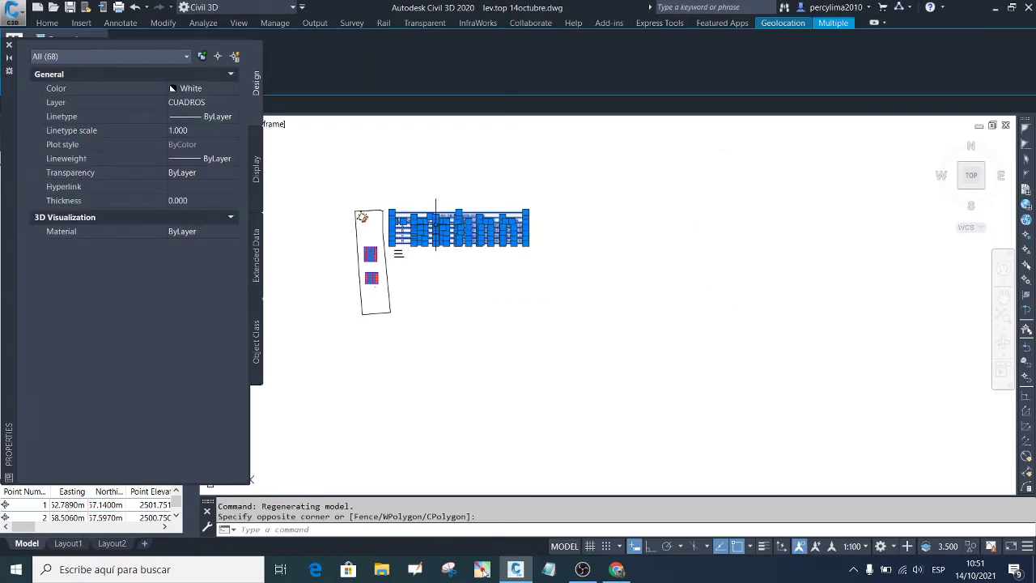
pyautogui.scroll(1, 428, 270)
pyautogui.click(405, 262)
pyautogui.scroll(5, 401, 257)
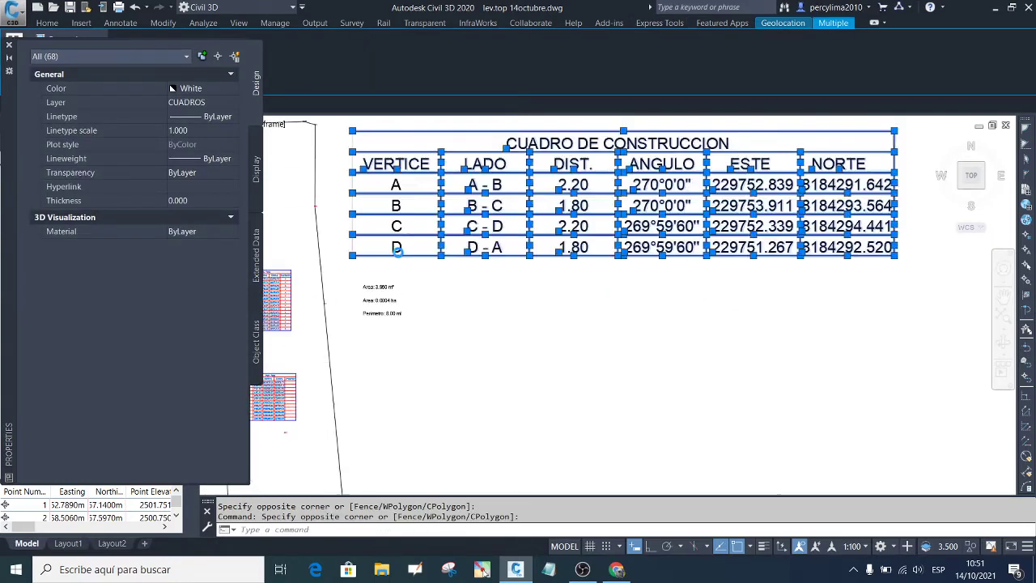
pyautogui.scroll(-4, 368, 149)
pyautogui.click(368, 150)
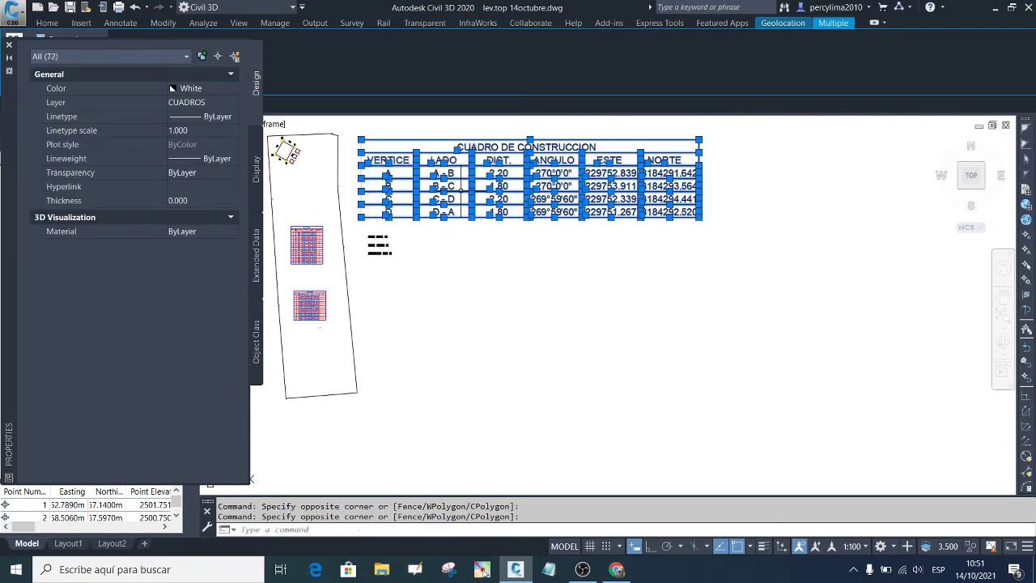
pyautogui.write('sc')
pyautogui.press('Return')
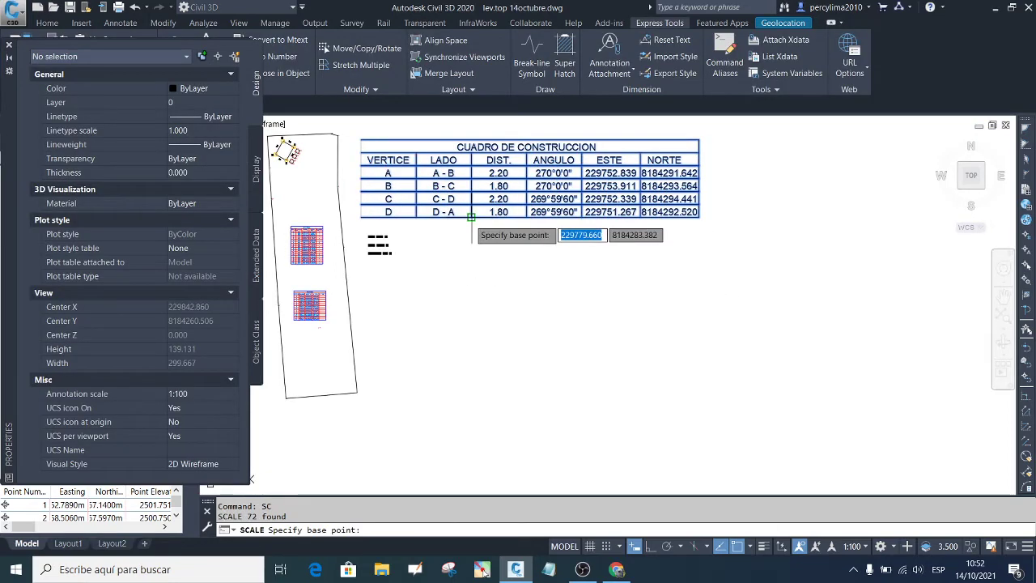
pyautogui.click(475, 217)
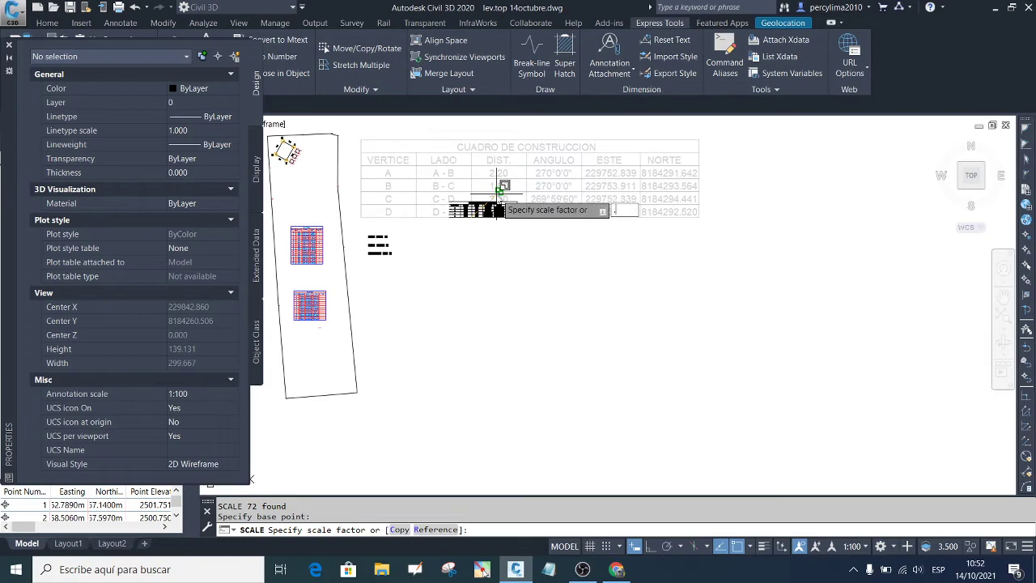
pyautogui.press('Return')
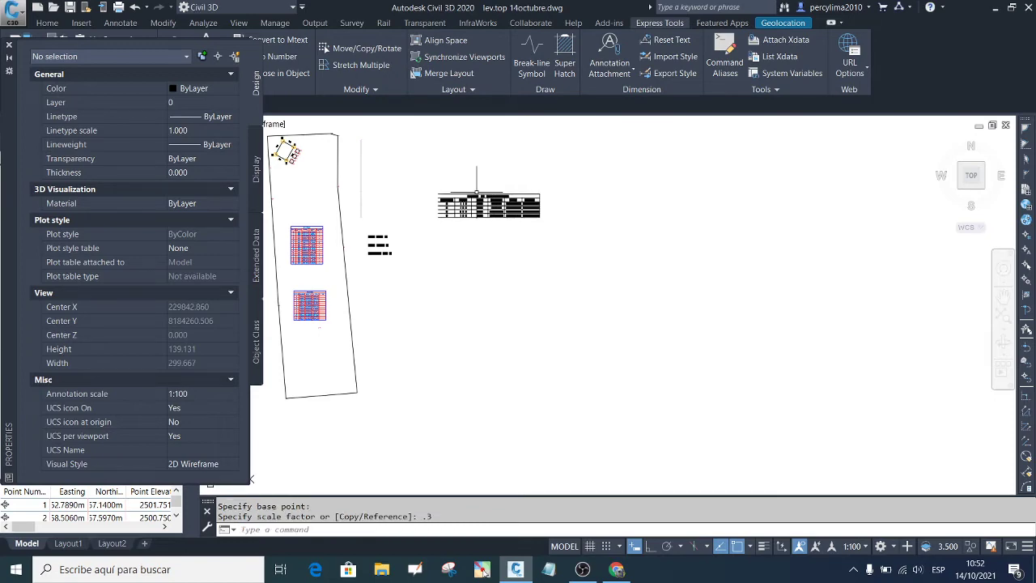
# Step: Copy the short vertical line at the construction table's NORTE edge to the upper corner of its VERTICE edge
pyautogui.scroll(5, 441, 204)
pyautogui.scroll(-8, 349, 201)
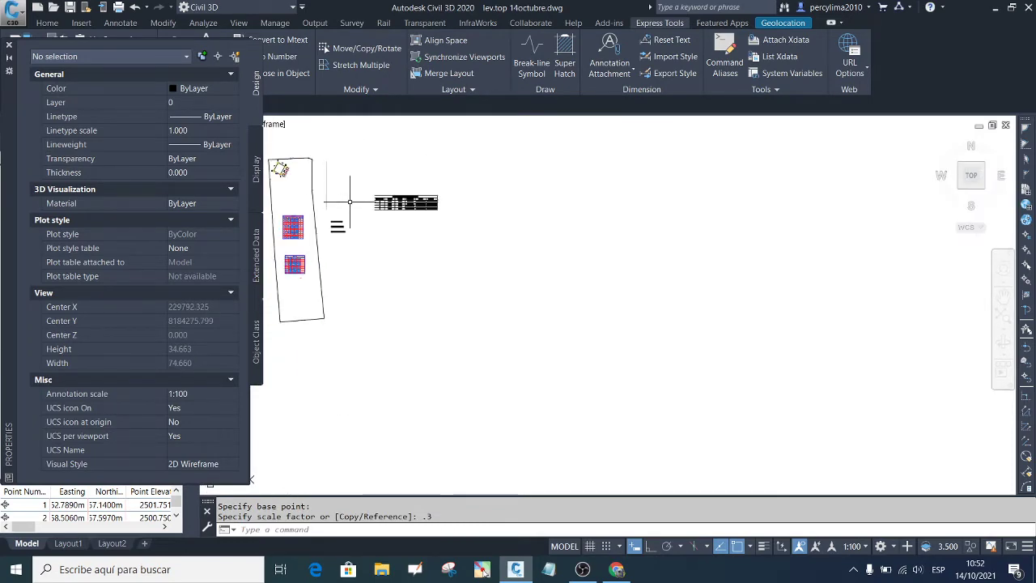
pyautogui.scroll(4, 420, 196)
pyautogui.click(518, 210)
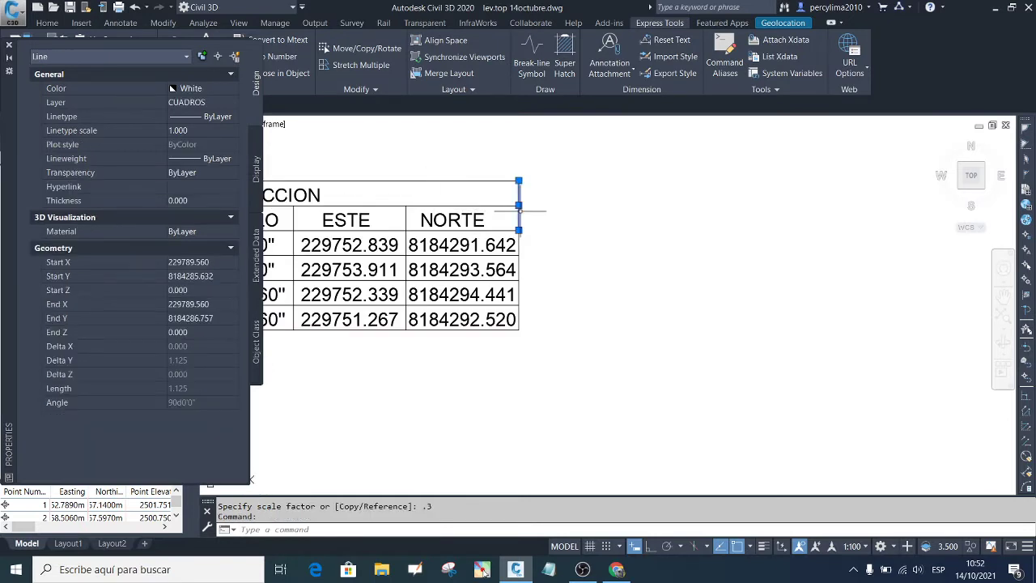
pyautogui.write('o')
pyautogui.press('Return')
pyautogui.click(518, 182)
pyautogui.scroll(-3, 444, 217)
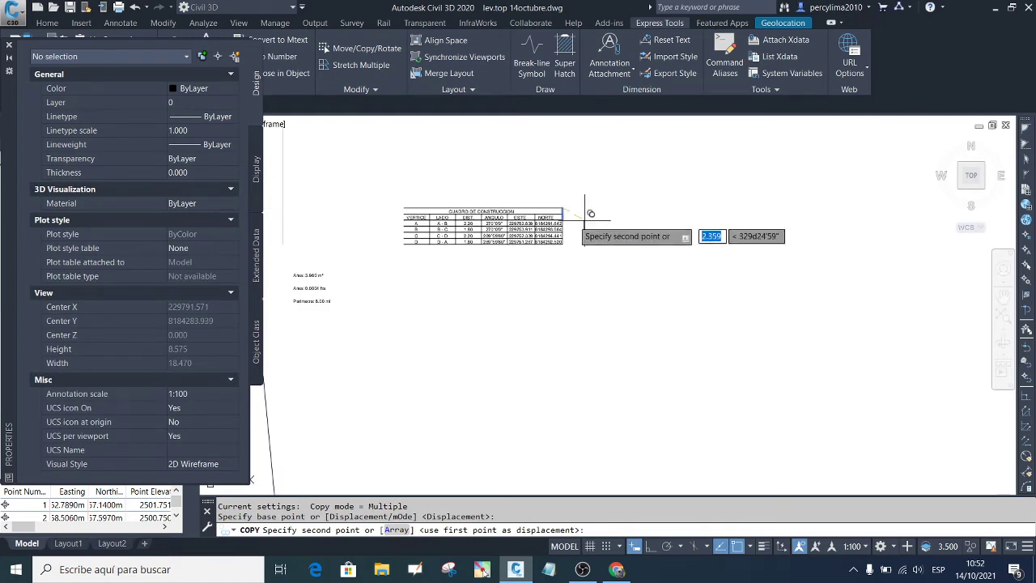
pyautogui.scroll(8, 412, 203)
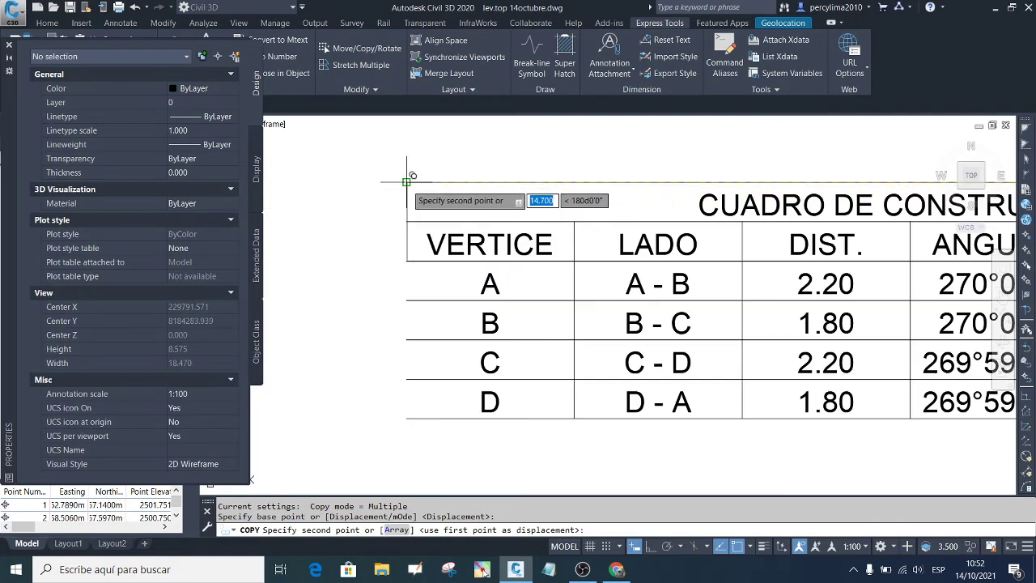
pyautogui.click(417, 283)
pyautogui.press('Escape')
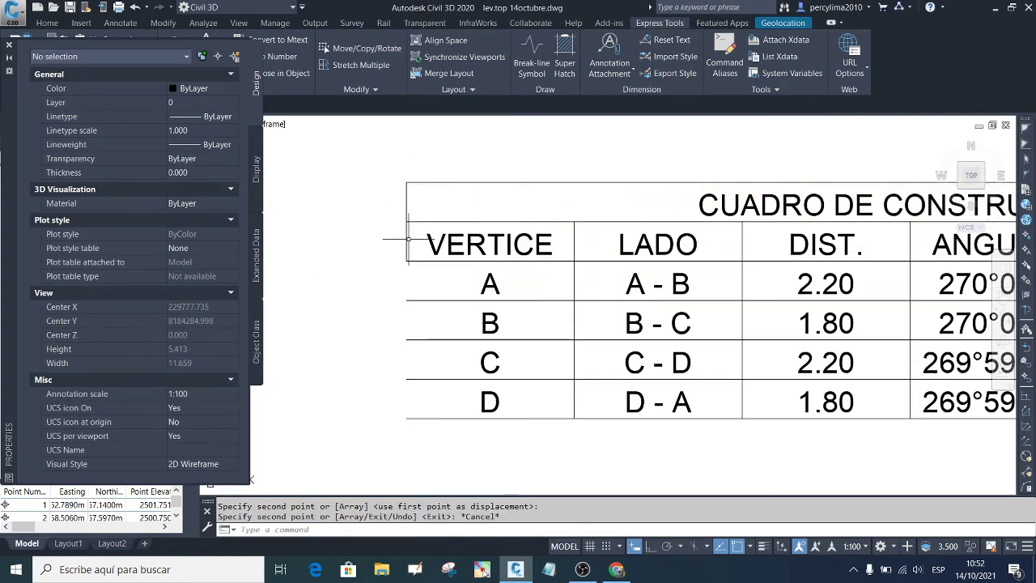
# Step: Stretch the copied line beside the VERTICE column down to the table's bottom corner and close the object properties
pyautogui.click(408, 238)
pyautogui.click(407, 243)
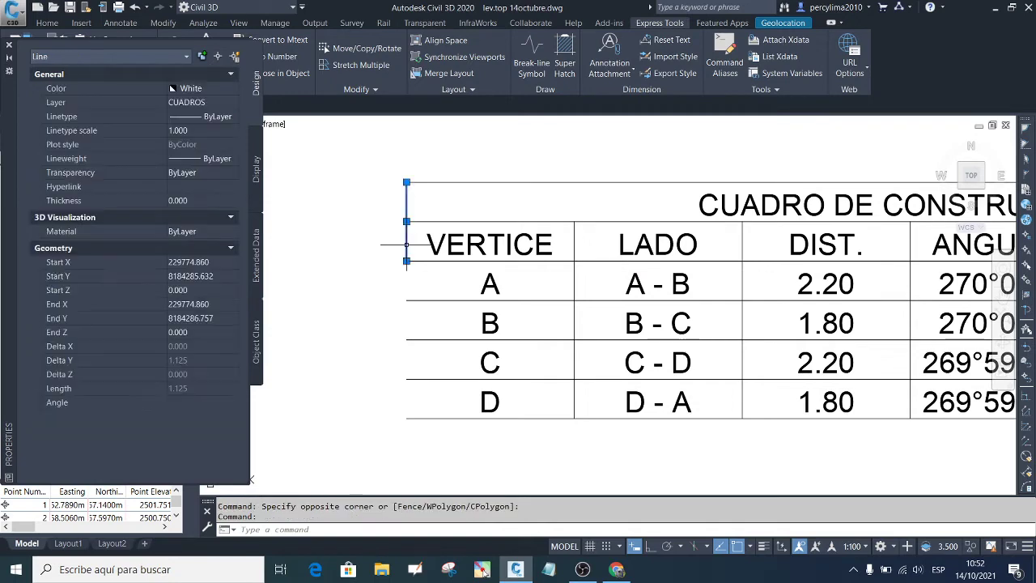
pyautogui.click(406, 260)
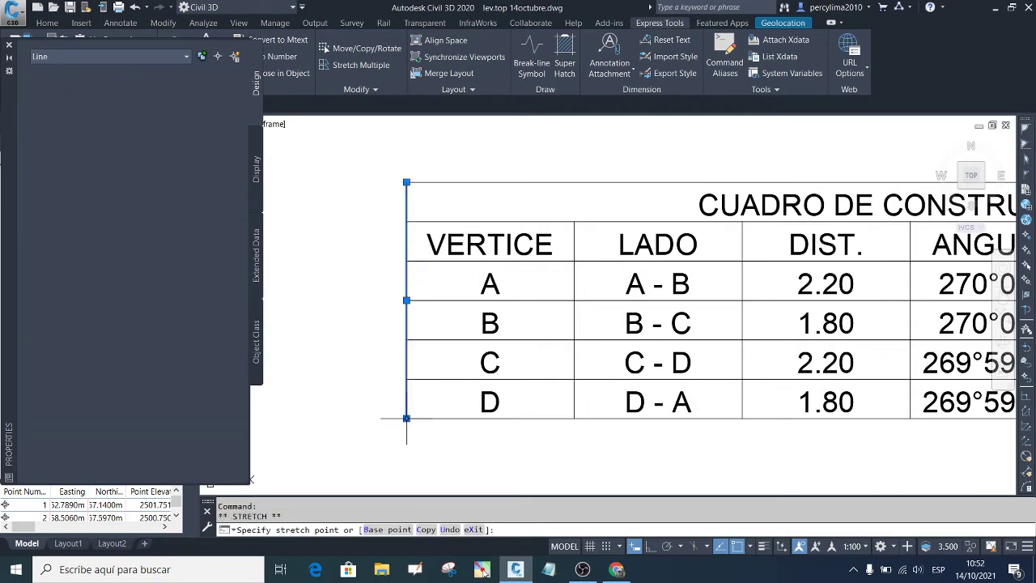
pyautogui.press('Escape')
pyautogui.click(9, 46)
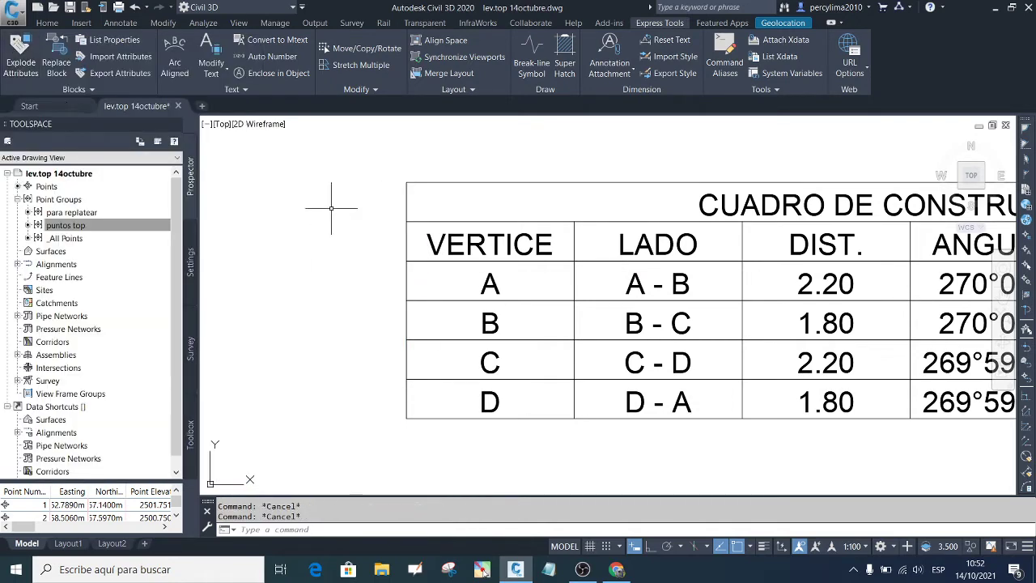
# Step: Scale the whole CUADRO DE CONSTRUCCION table by a factor of 0.5 from its lower-left corner
pyautogui.scroll(-5, 335, 208)
pyautogui.scroll(4, 492, 225)
pyautogui.scroll(-2, 566, 241)
pyautogui.scroll(-4, 510, 240)
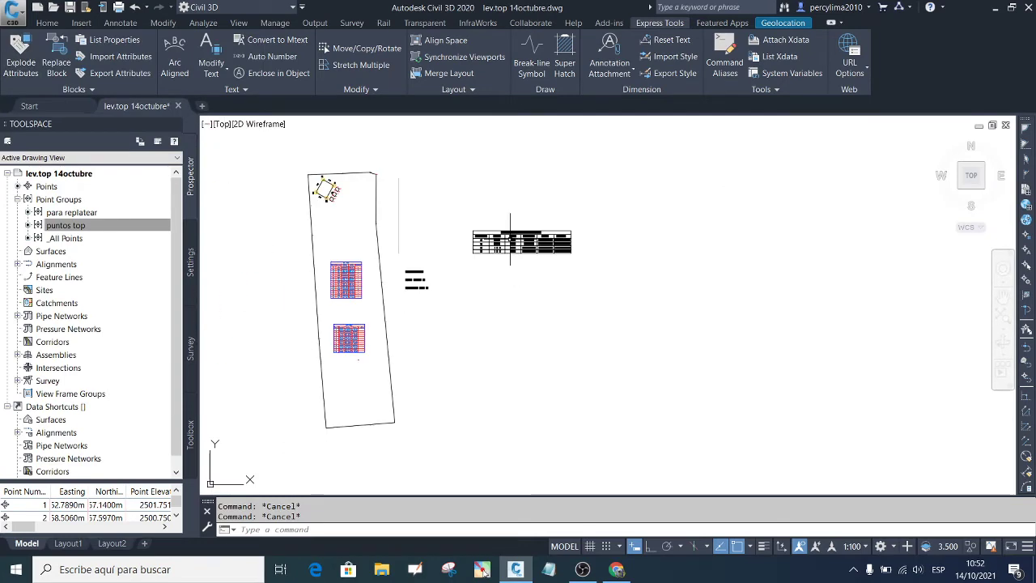
pyautogui.scroll(4, 323, 186)
pyautogui.scroll(-3, 298, 194)
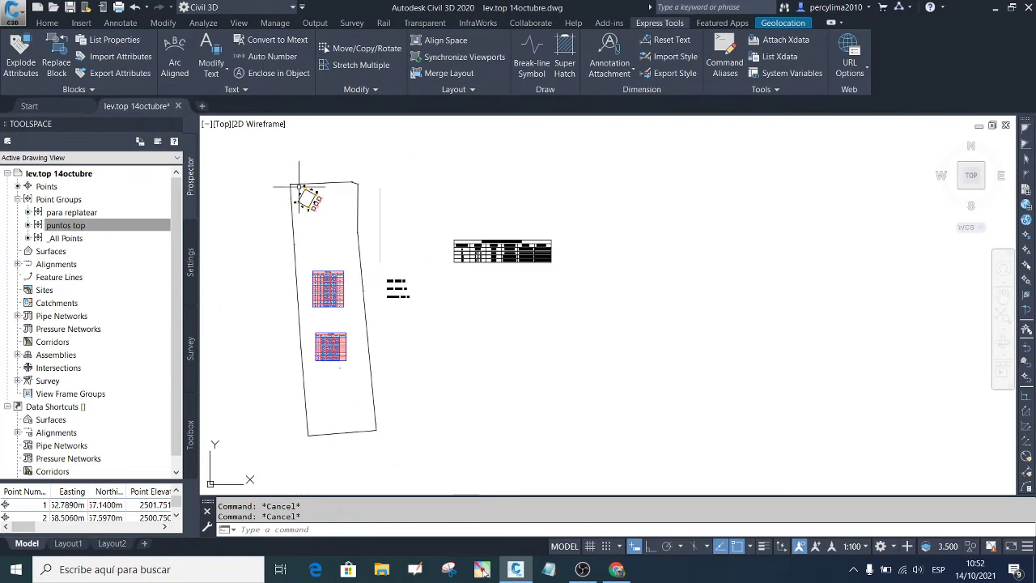
pyautogui.scroll(6, 319, 208)
pyautogui.scroll(-5, 287, 186)
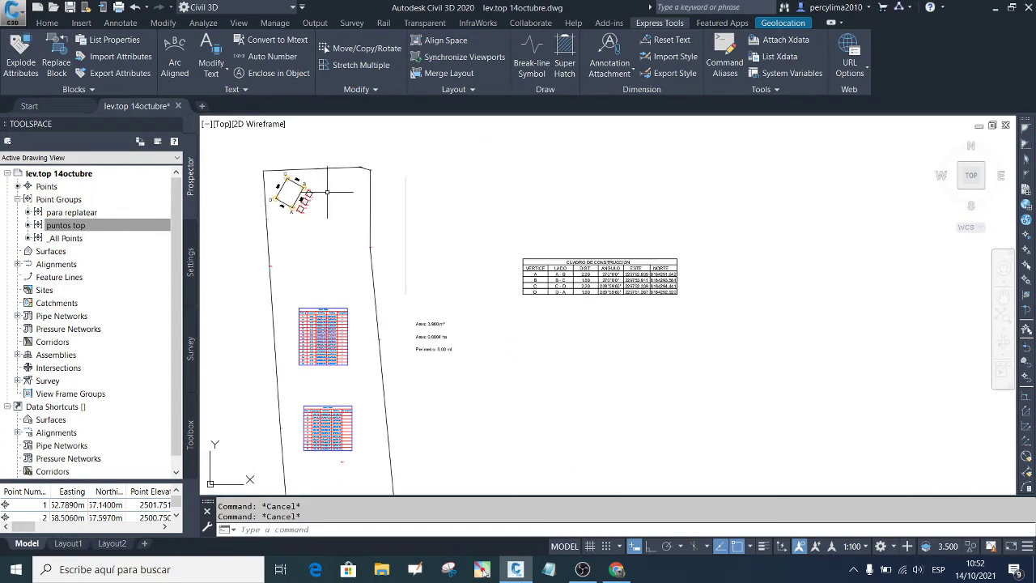
pyautogui.click(712, 324)
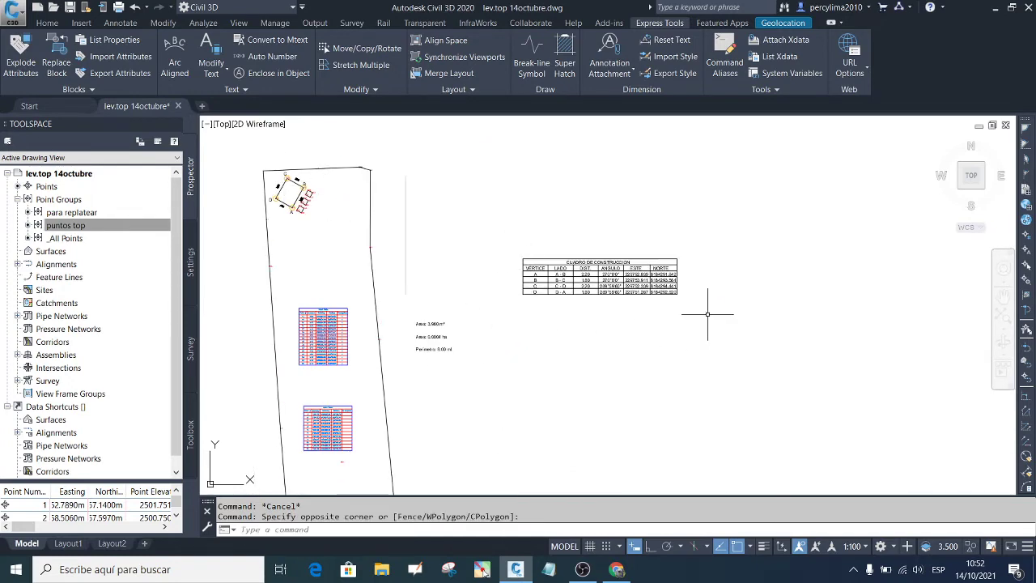
pyautogui.click(490, 215)
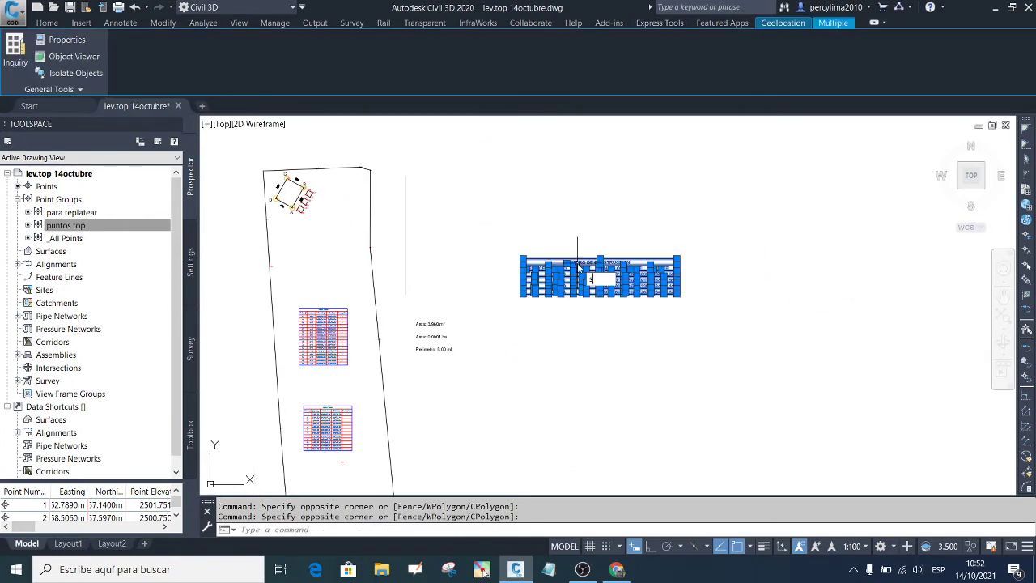
pyautogui.write('sc')
pyautogui.press('Return')
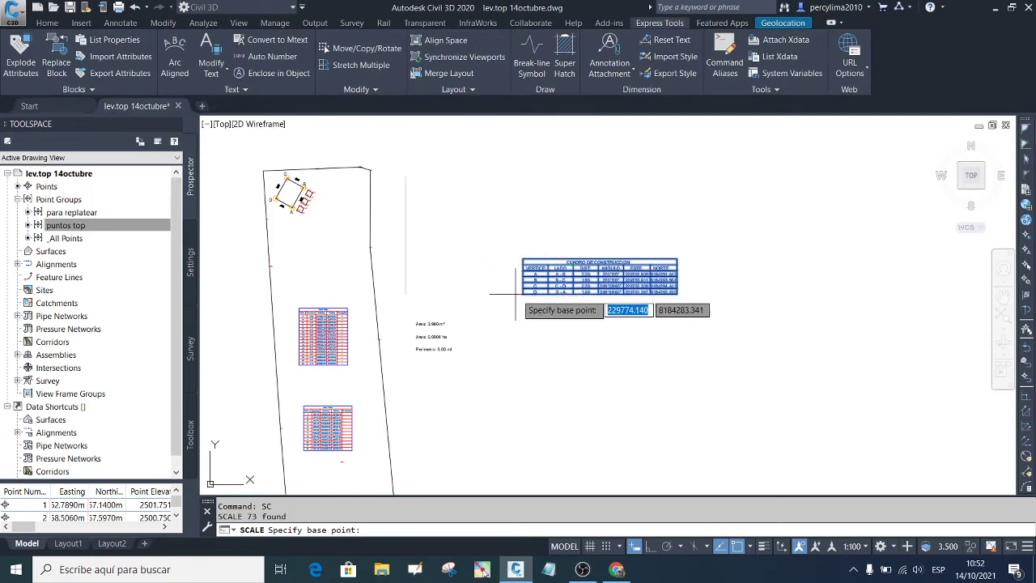
pyautogui.click(522, 294)
pyautogui.write('.5')
pyautogui.press('Return')
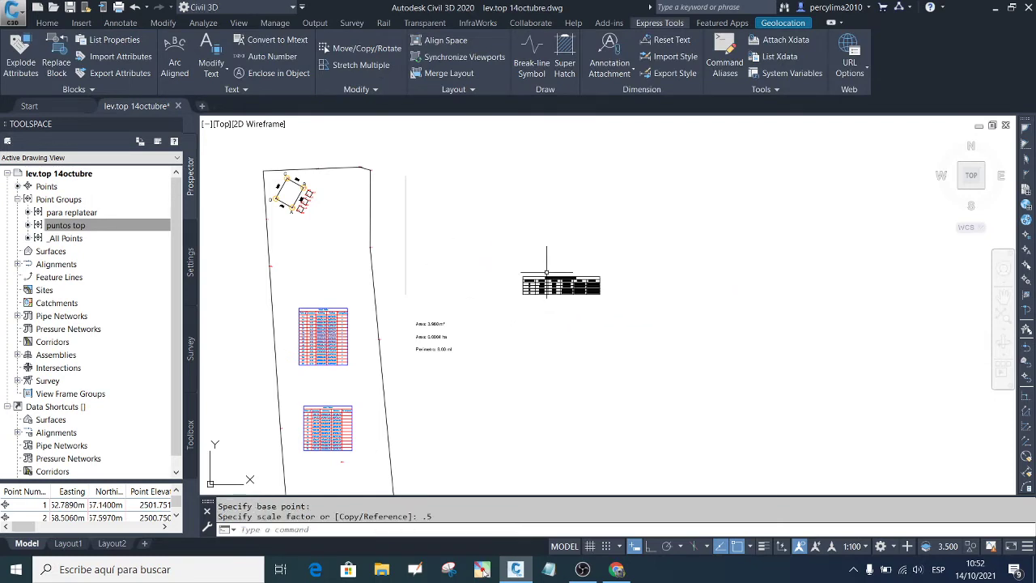
# Step: Move the construction table inside the parcel outline, between the labeled rectangle and the upper Point Table
pyautogui.click(603, 332)
pyautogui.click(530, 240)
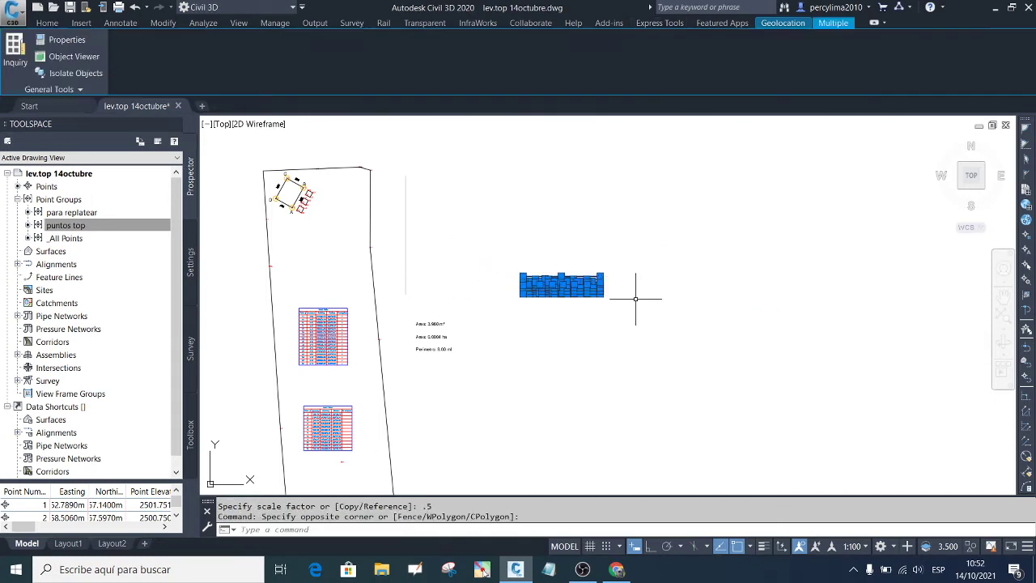
pyautogui.press('Return')
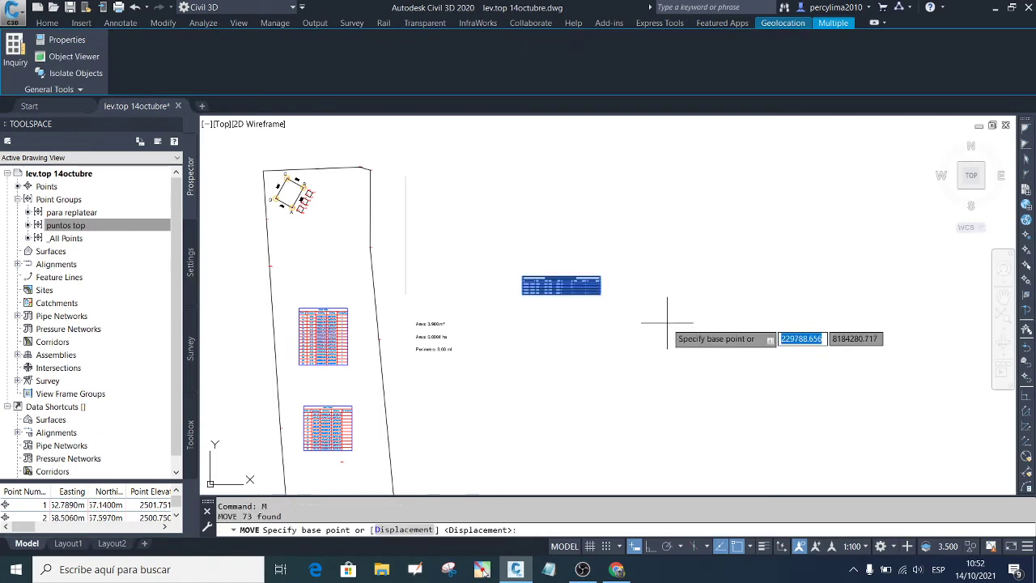
pyautogui.click(632, 305)
pyautogui.scroll(4, 388, 267)
pyautogui.scroll(-4, 413, 319)
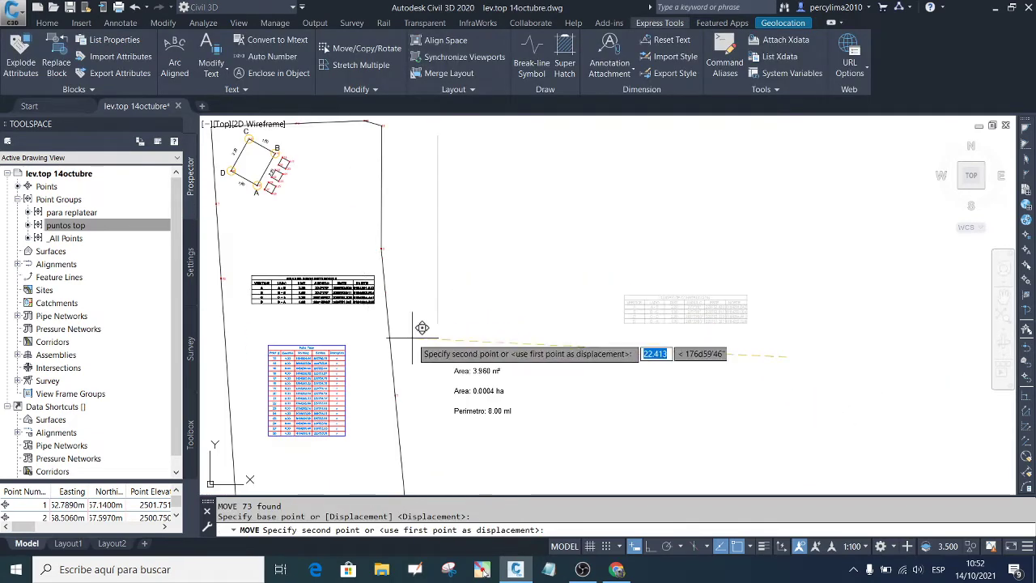
pyautogui.click(404, 318)
# Step: Move the three area and perimeter notes inside the parcel, just below the construction table
pyautogui.click(615, 439)
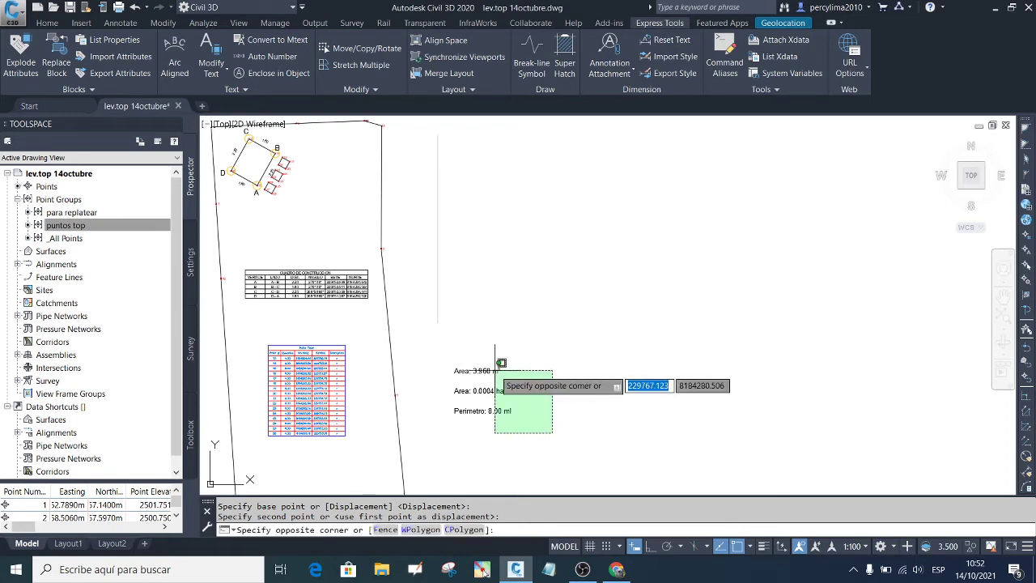
pyautogui.click(514, 356)
pyautogui.write('m')
pyautogui.press('Return')
pyautogui.click(607, 399)
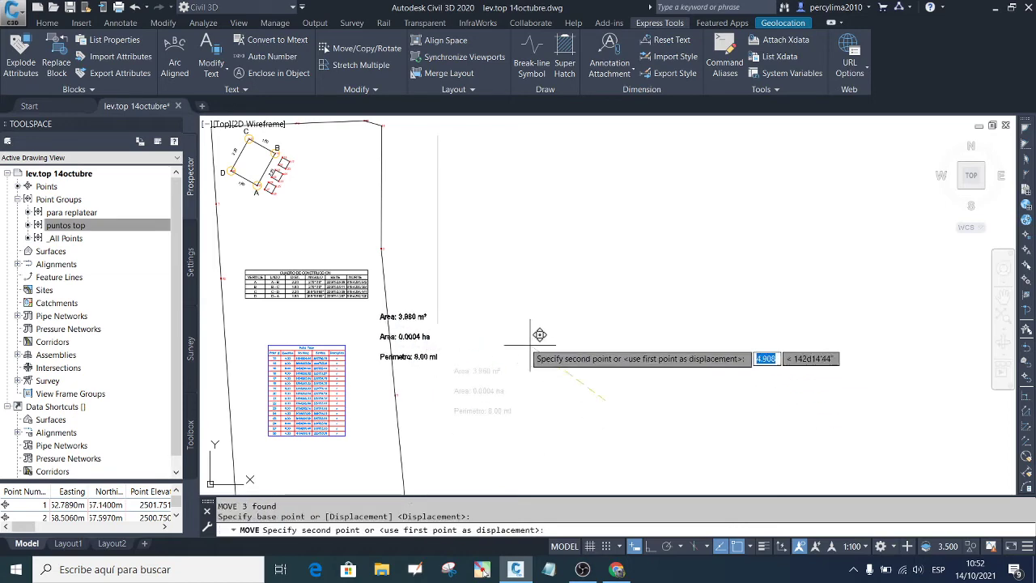
pyautogui.click(441, 330)
# Step: Move the hectare area note up so it sits directly beneath the square-metre area note
pyautogui.scroll(4, 352, 331)
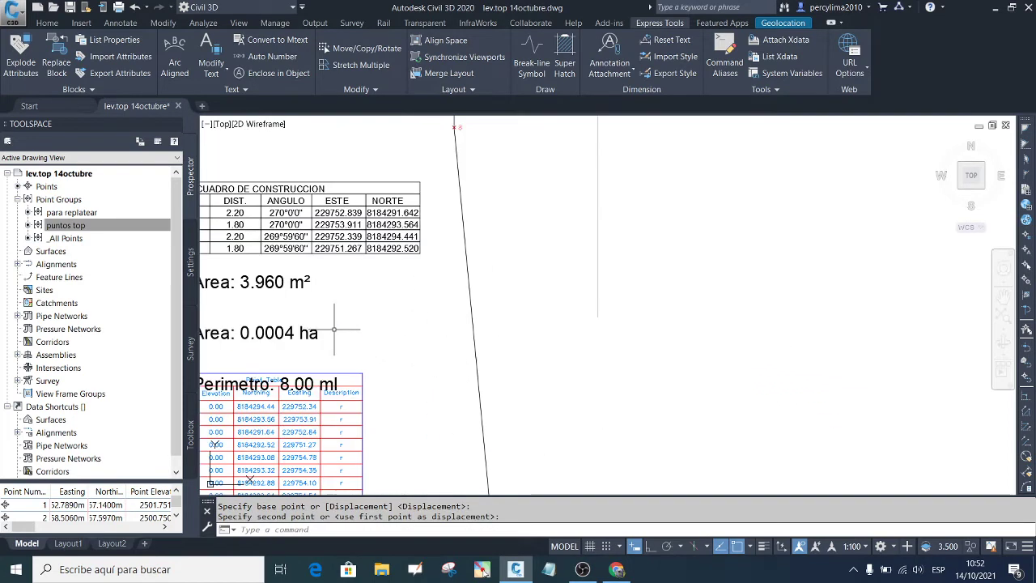
pyautogui.click(424, 330)
pyautogui.write('m')
pyautogui.press('Return')
pyautogui.scroll(-5, 566, 307)
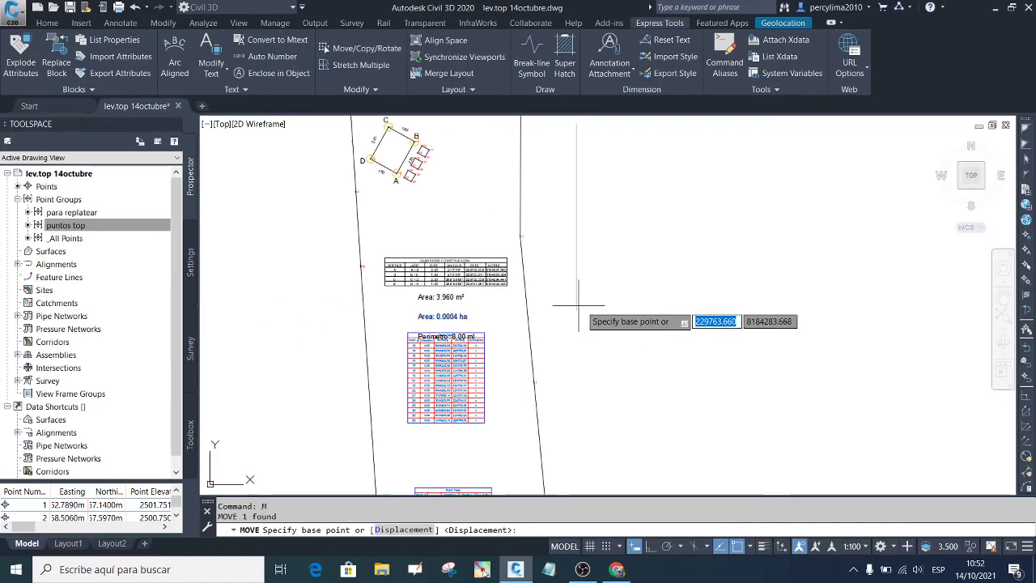
pyautogui.click(657, 320)
pyautogui.scroll(3, 658, 316)
pyautogui.click(644, 327)
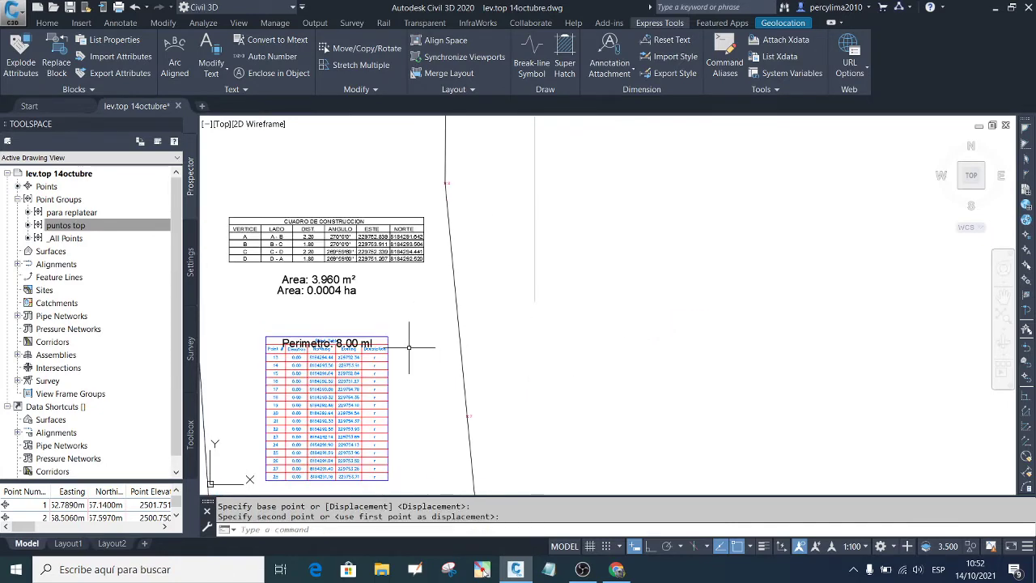
# Step: Move the Perimetro note off the Point Table to directly beneath the hectare area note
pyautogui.click(364, 340)
pyautogui.write('m')
pyautogui.press('Return')
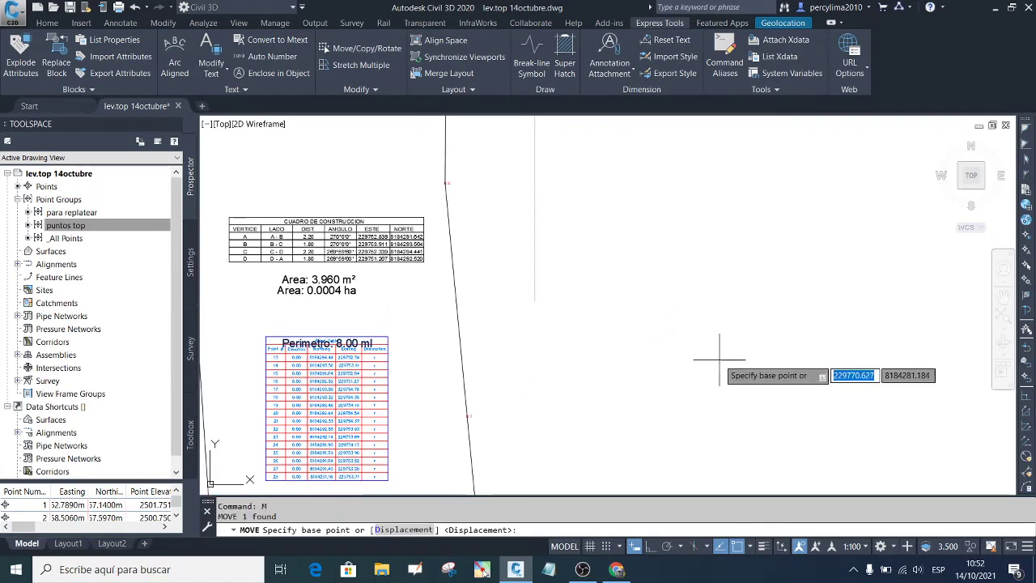
pyautogui.click(712, 342)
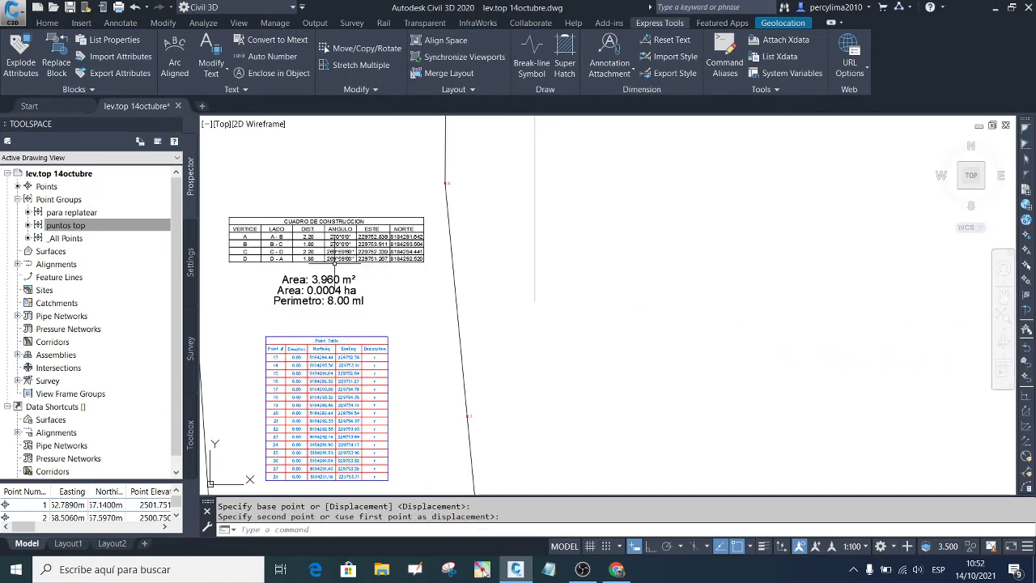
# Step: Scale the three area and perimeter notes by a factor of 0.5 from the Perimetro note's insertion point
pyautogui.scroll(7, 334, 263)
pyautogui.scroll(-3, 526, 290)
pyautogui.click(513, 321)
pyautogui.click(409, 241)
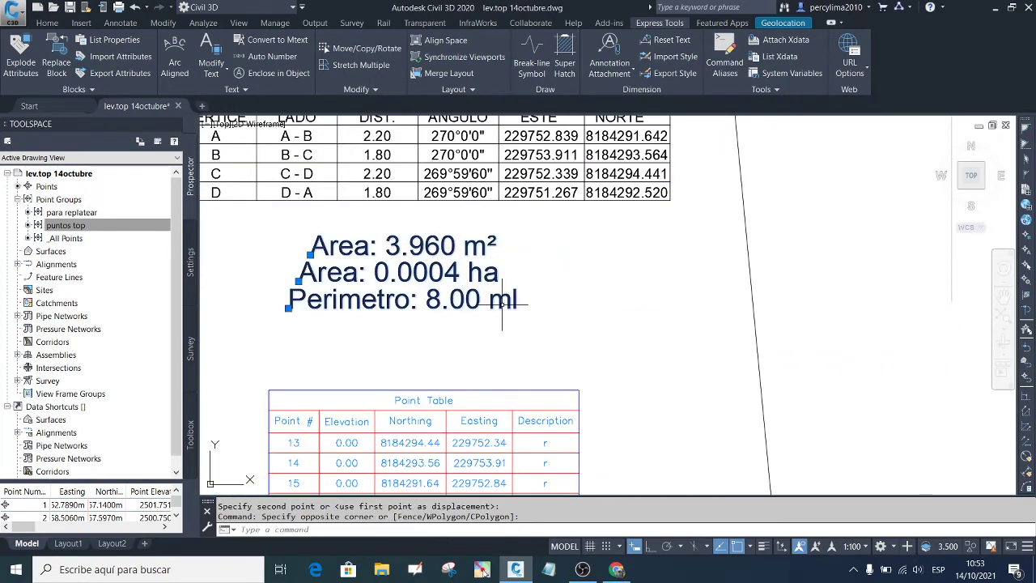
pyautogui.write('sc')
pyautogui.press('Return')
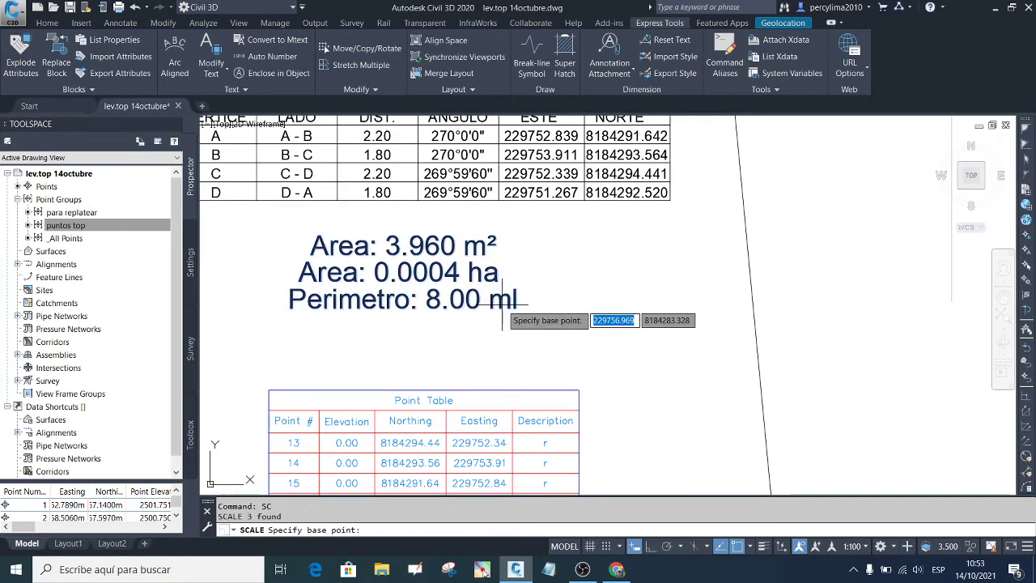
pyautogui.click(288, 307)
pyautogui.write('.5')
pyautogui.press('Return')
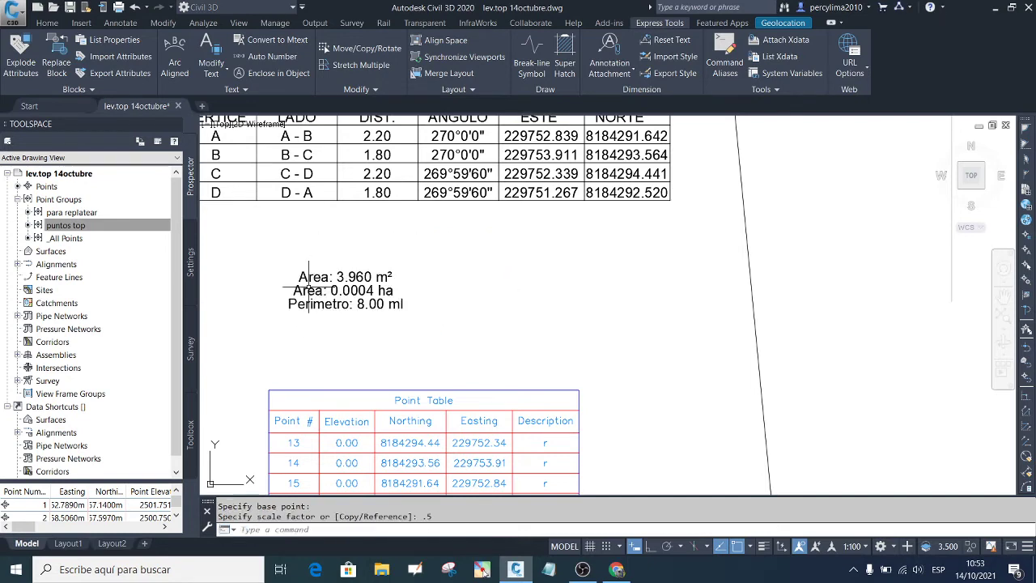
# Step: Move the reduced area and perimeter notes up closer to the construction table's lower edge
pyautogui.click(416, 339)
pyautogui.click(319, 241)
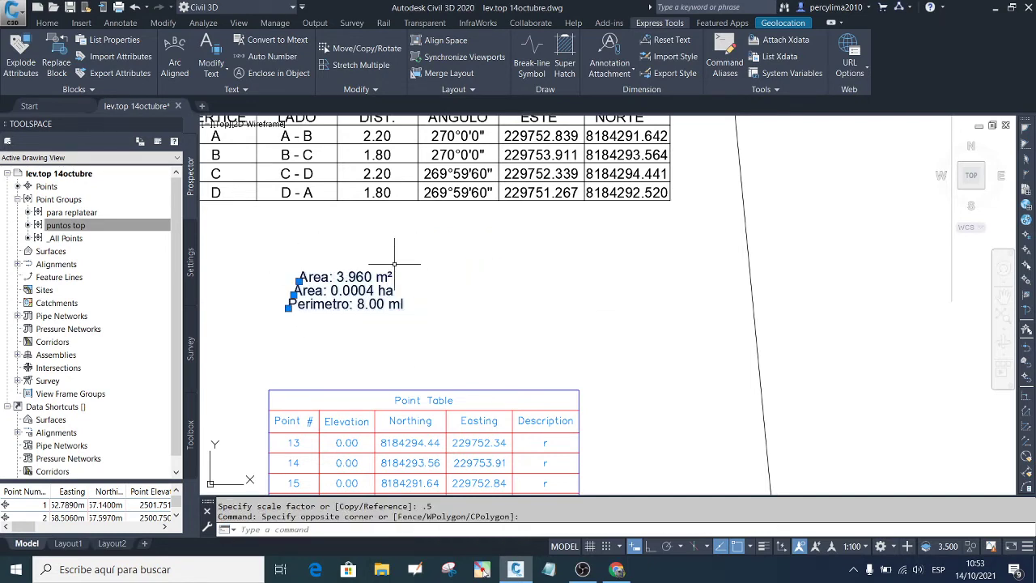
pyautogui.write('m')
pyautogui.press('Return')
pyautogui.click(435, 288)
pyautogui.click(431, 249)
# Step: Copy the three area and perimeter notes into the large rectangle with vertices A, B, C and D
pyautogui.click(428, 293)
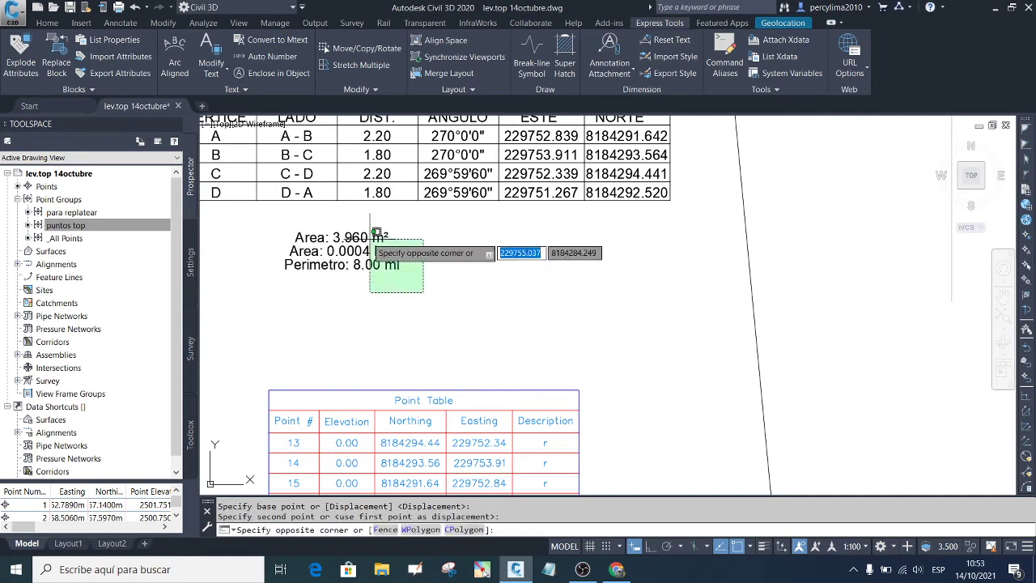
pyautogui.click(370, 233)
pyautogui.write('co')
pyautogui.press('Return')
pyautogui.click(296, 254)
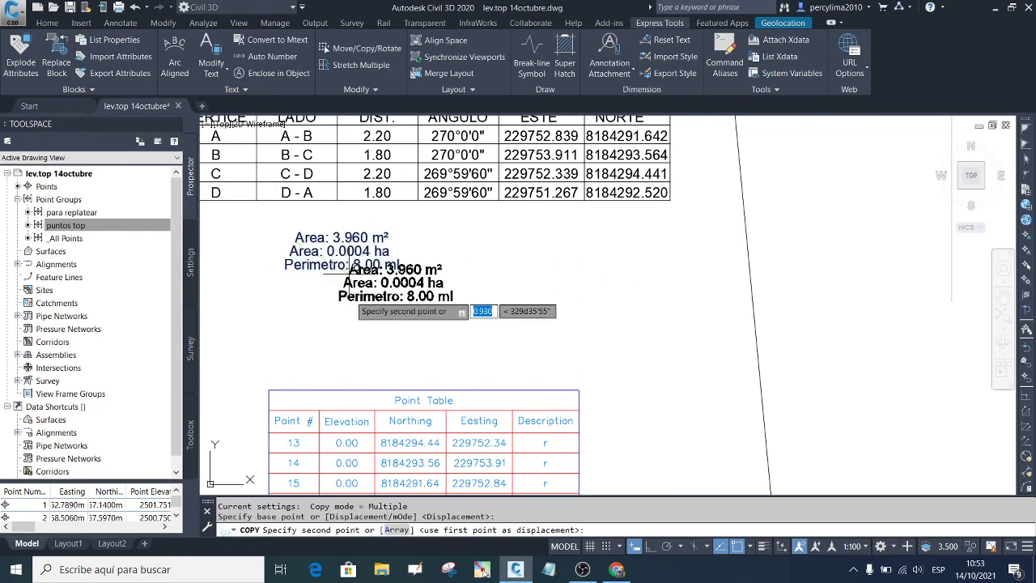
pyautogui.scroll(-4, 366, 306)
pyautogui.scroll(4, 368, 275)
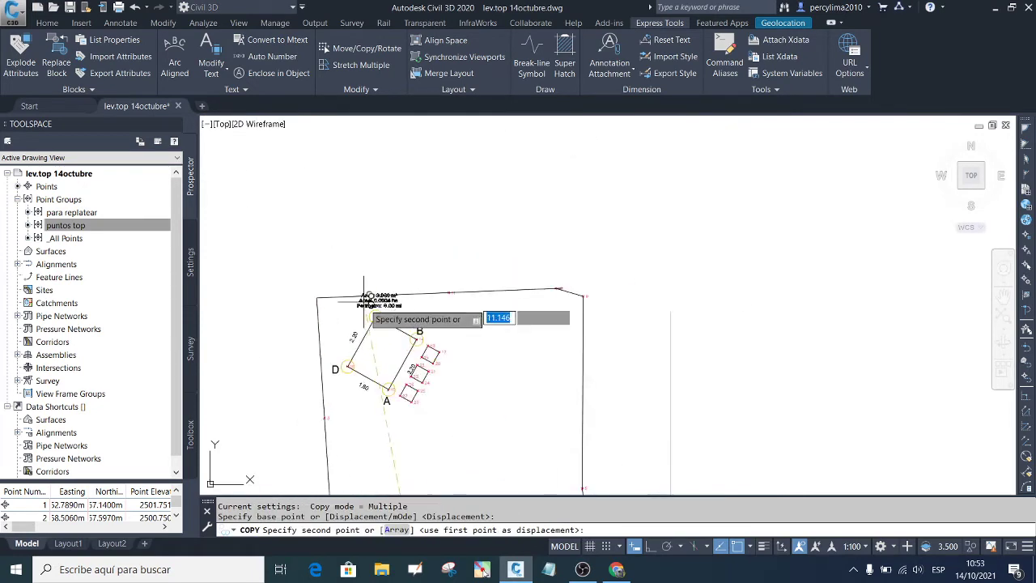
pyautogui.scroll(-1, 348, 360)
pyautogui.scroll(4, 349, 357)
pyautogui.click(347, 375)
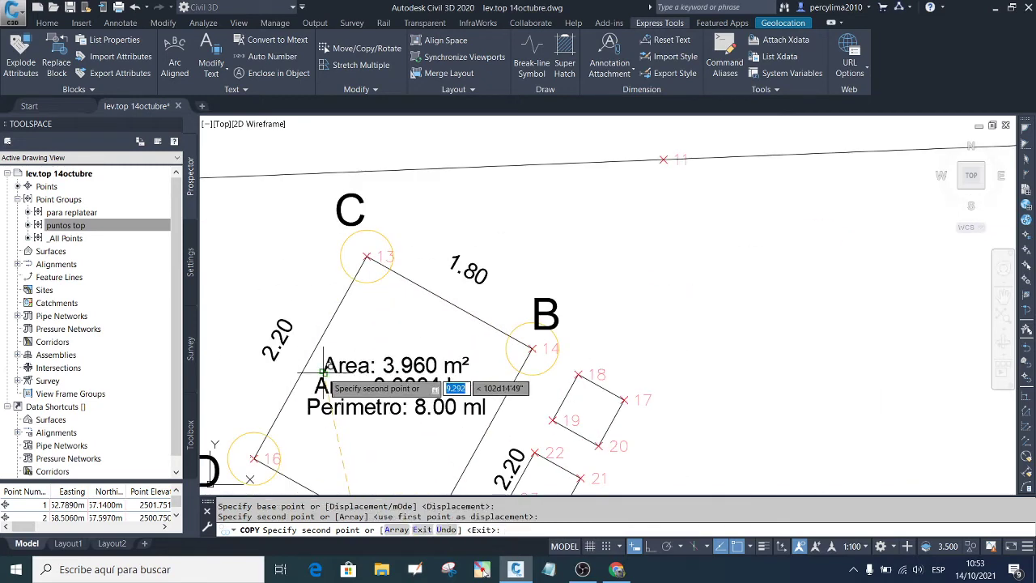
pyautogui.press('Escape')
# Step: Scale the three area and perimeter notes copied into rectangle ABCD by a factor of 0.5 from near the Perimetro note's start
pyautogui.click(366, 381)
pyautogui.click(607, 388)
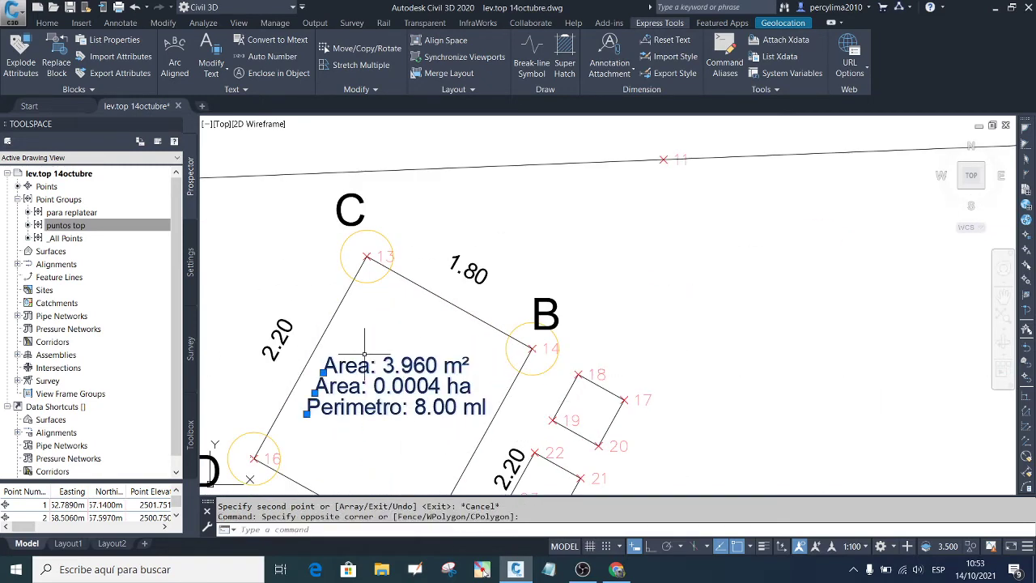
pyautogui.press('Return')
pyautogui.click(321, 421)
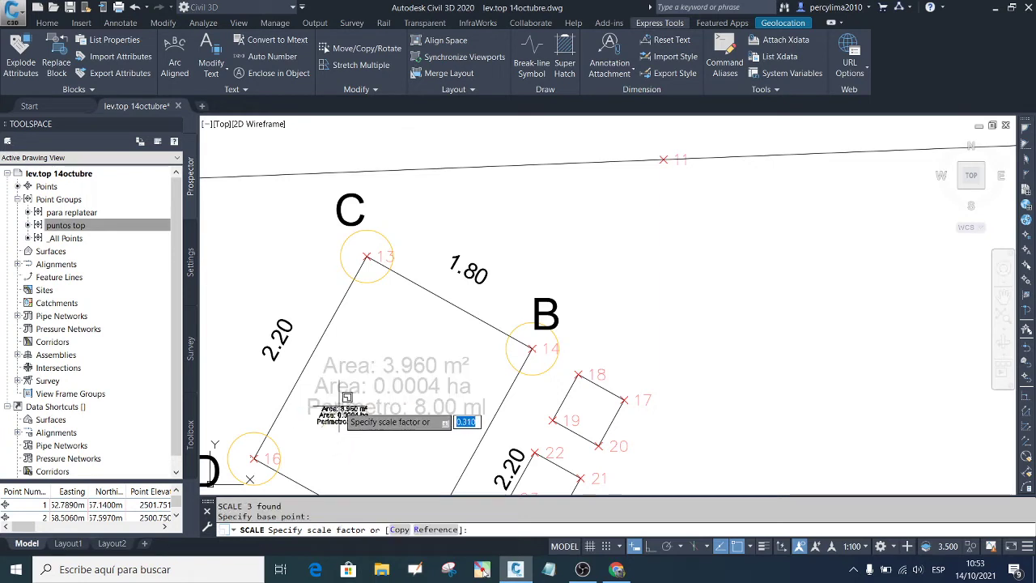
pyautogui.write('.5')
pyautogui.press('Return')
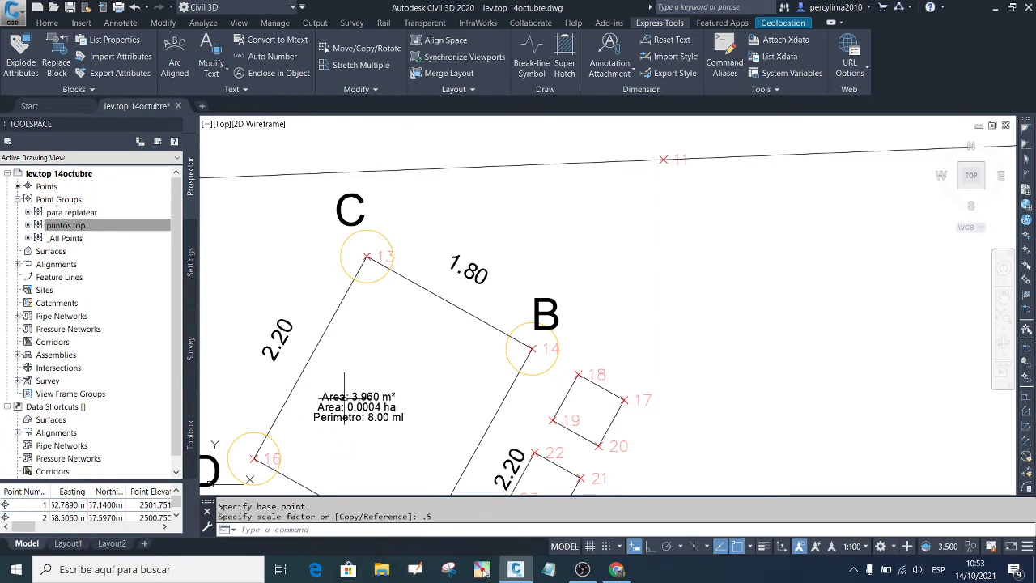
# Step: Move the reduced area and perimeter notes to the centre of rectangle ABCD
pyautogui.click(361, 379)
pyautogui.click(366, 390)
pyautogui.write('m')
pyautogui.press('Return')
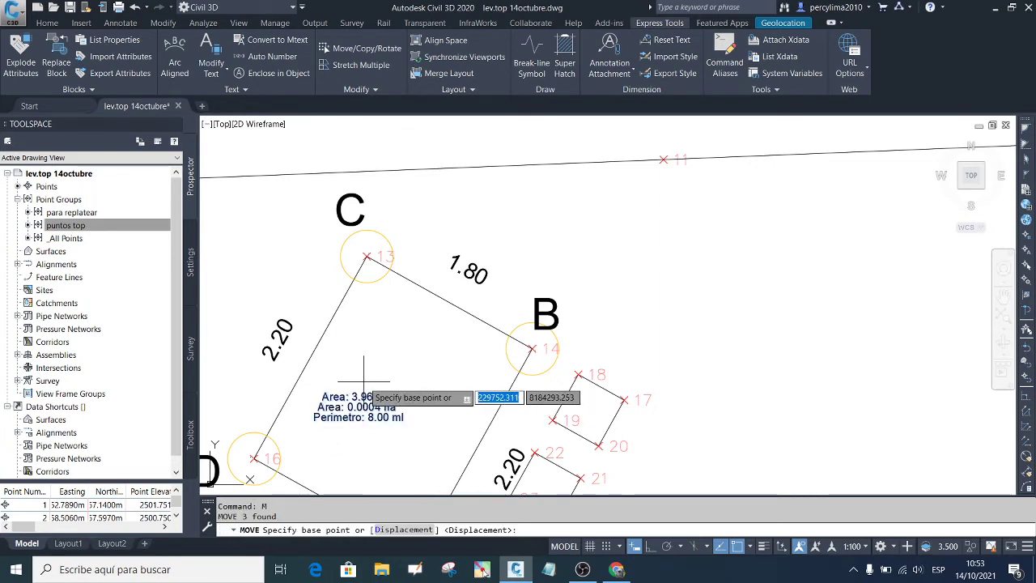
pyautogui.click(431, 449)
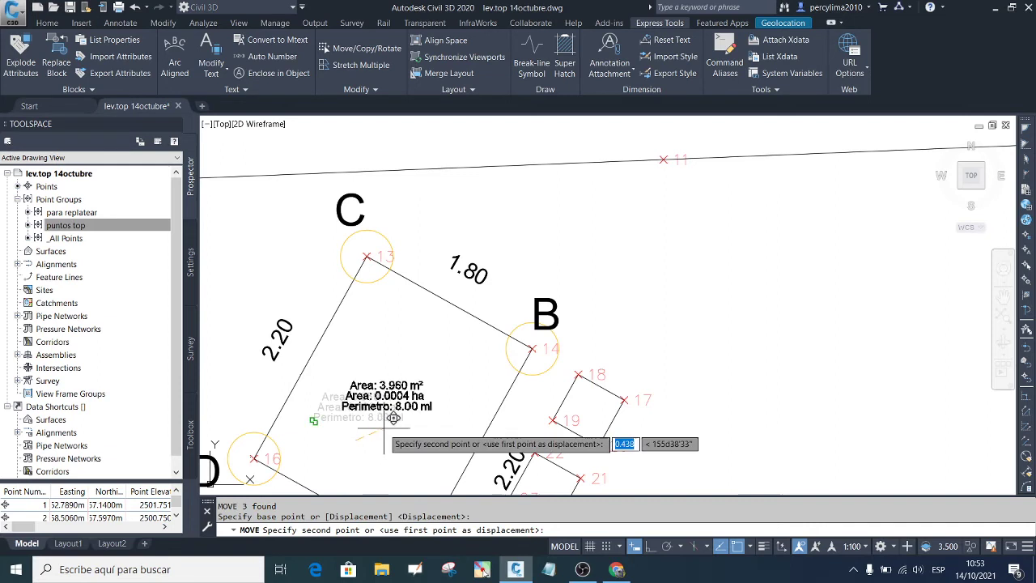
pyautogui.click(368, 390)
pyautogui.click(339, 352)
pyautogui.press('Return')
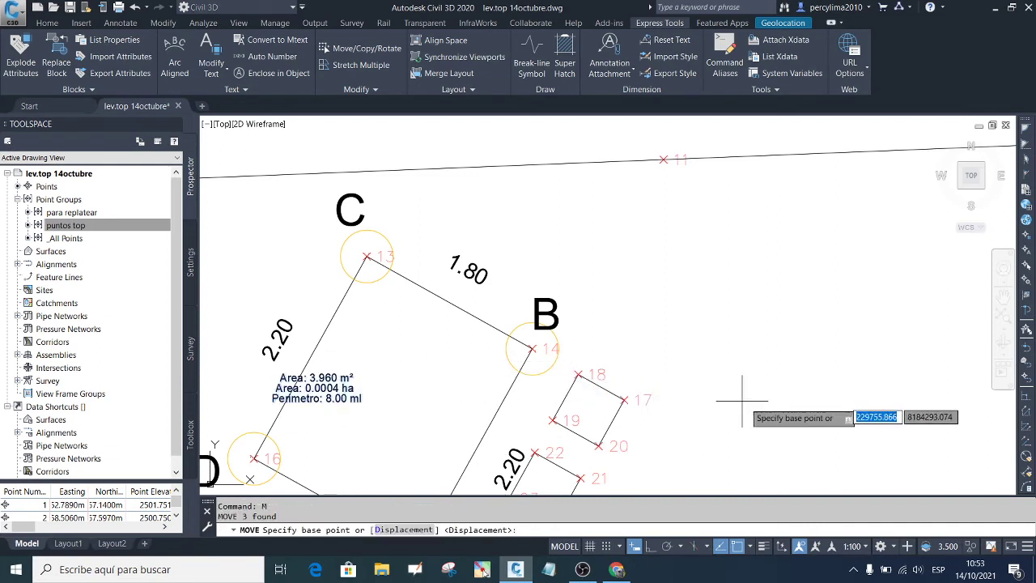
pyautogui.click(723, 392)
pyautogui.scroll(-4, 514, 243)
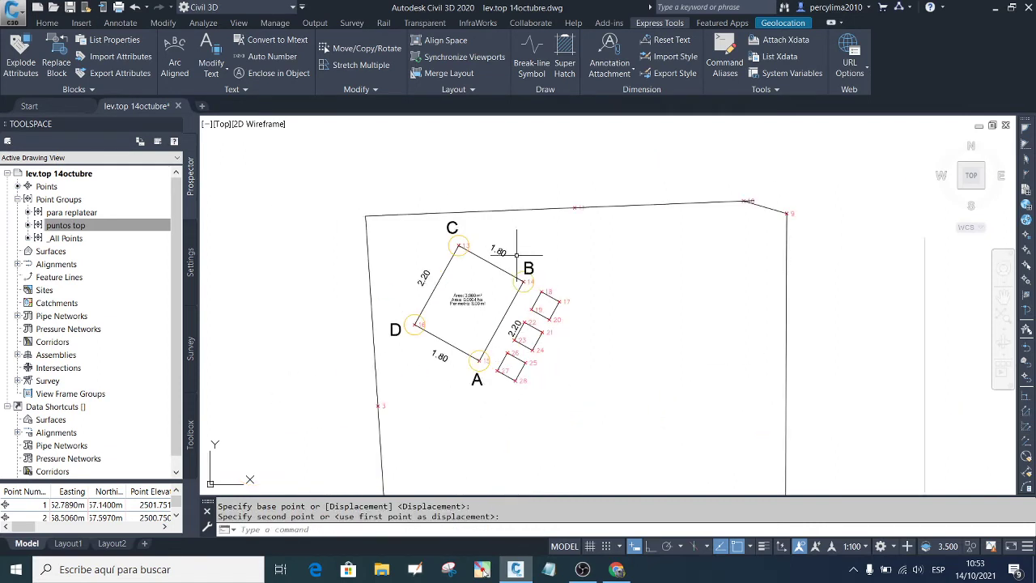
pyautogui.scroll(2, 512, 255)
pyautogui.scroll(-2, 429, 251)
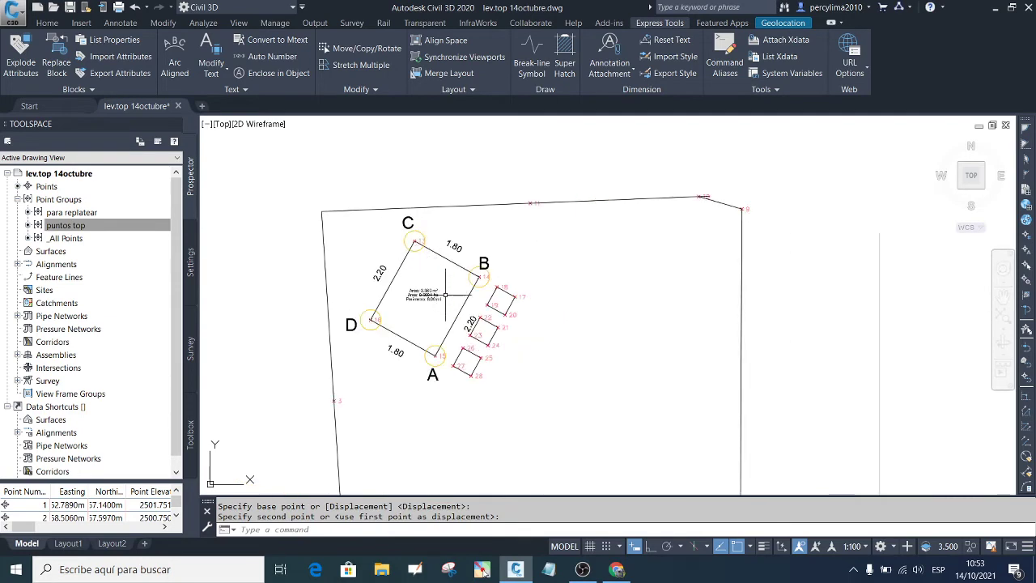
pyautogui.scroll(2, 472, 298)
pyautogui.scroll(-5, 469, 243)
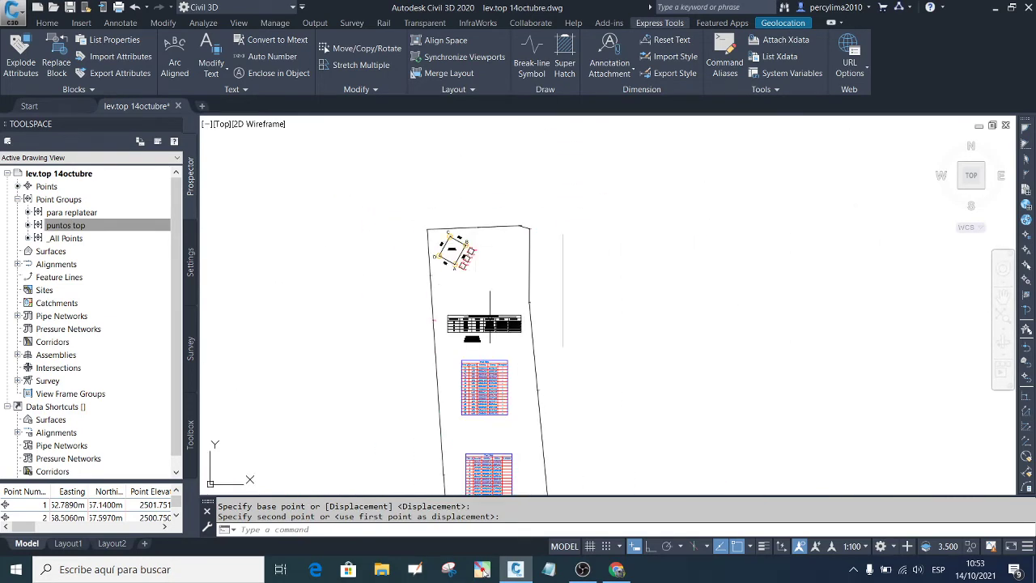
# Step: Delete the stray vertical lines standing outside the parcel, beside its upper right boundary
pyautogui.scroll(-2, 439, 241)
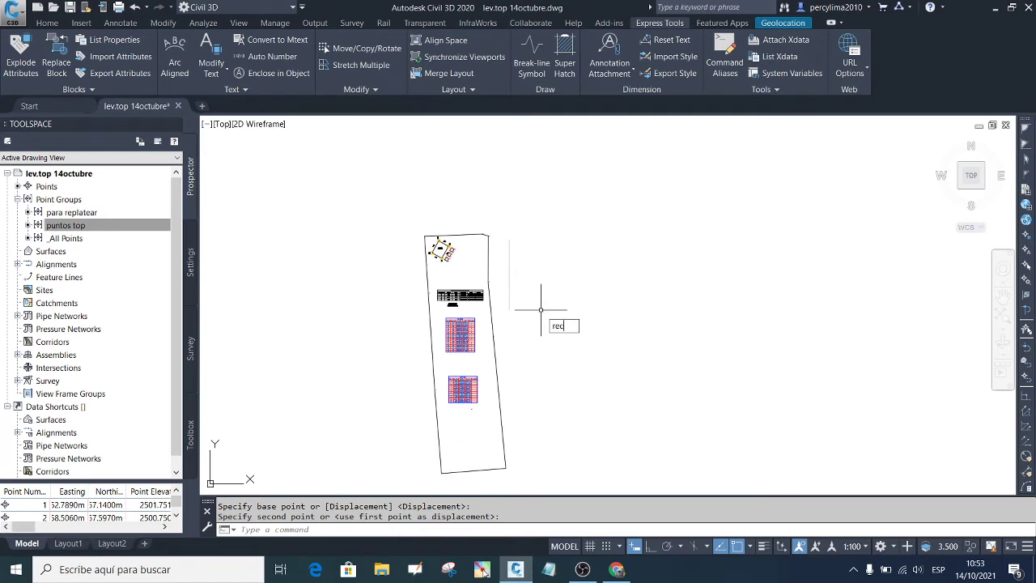
pyautogui.press('Return')
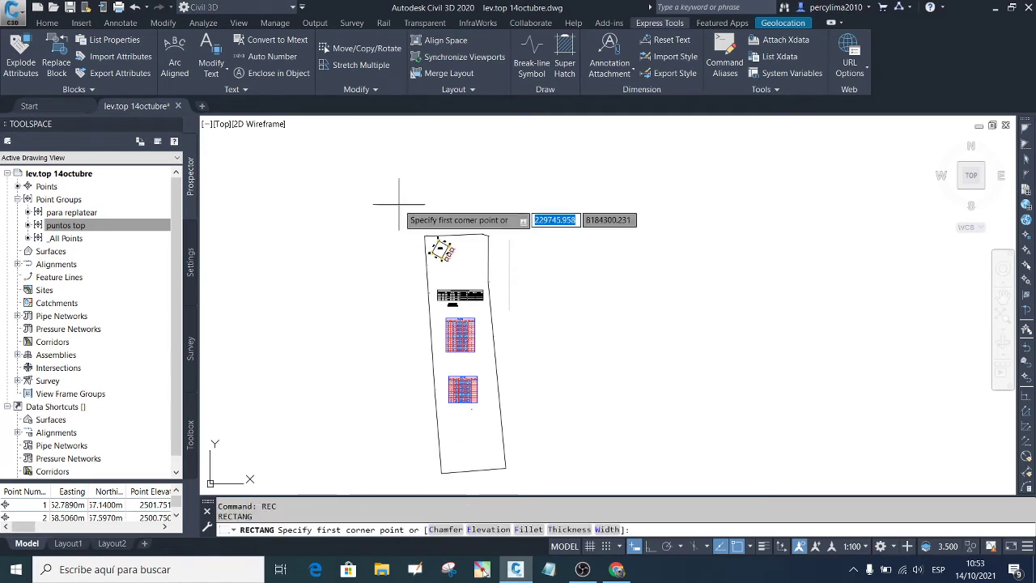
pyautogui.press('Escape')
pyautogui.click(551, 257)
pyautogui.click(503, 260)
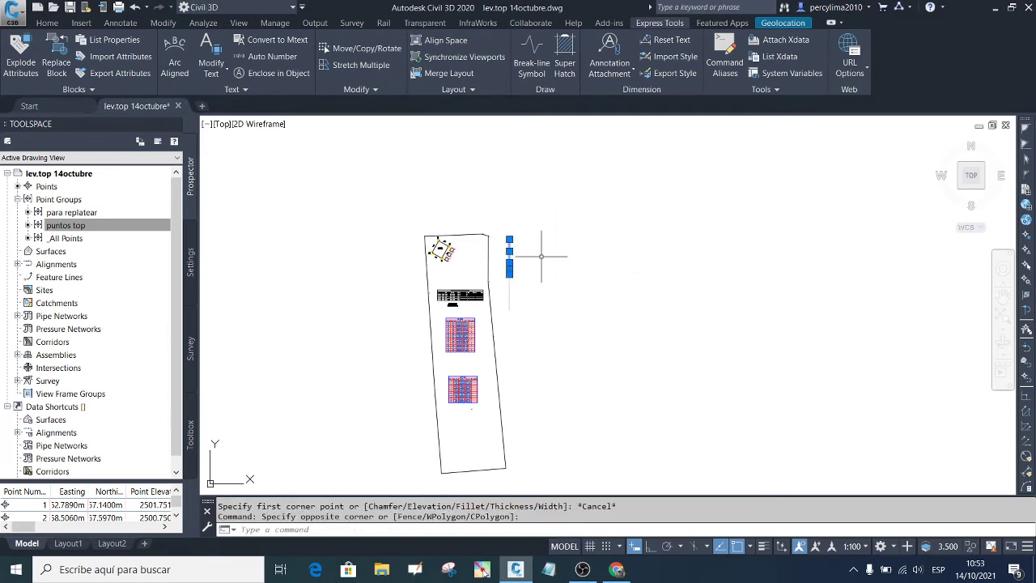
pyautogui.scroll(2, 538, 295)
pyautogui.click(614, 341)
pyautogui.click(488, 188)
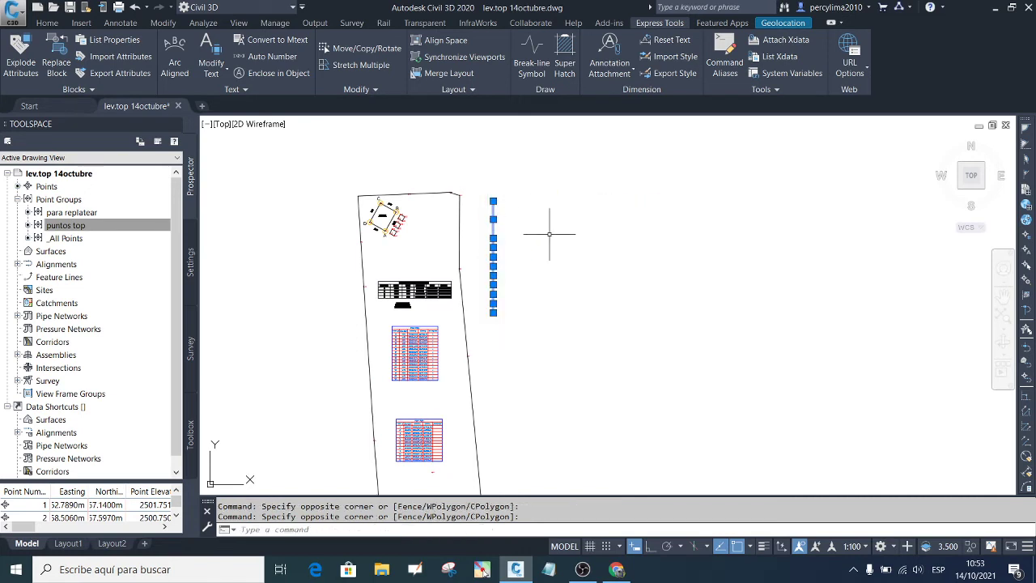
pyautogui.press('Delete')
# Step: Draw a rectangle about 21 m wide and 41 m high enclosing the whole parcel and its tables
pyautogui.write('rec')
pyautogui.press('Return')
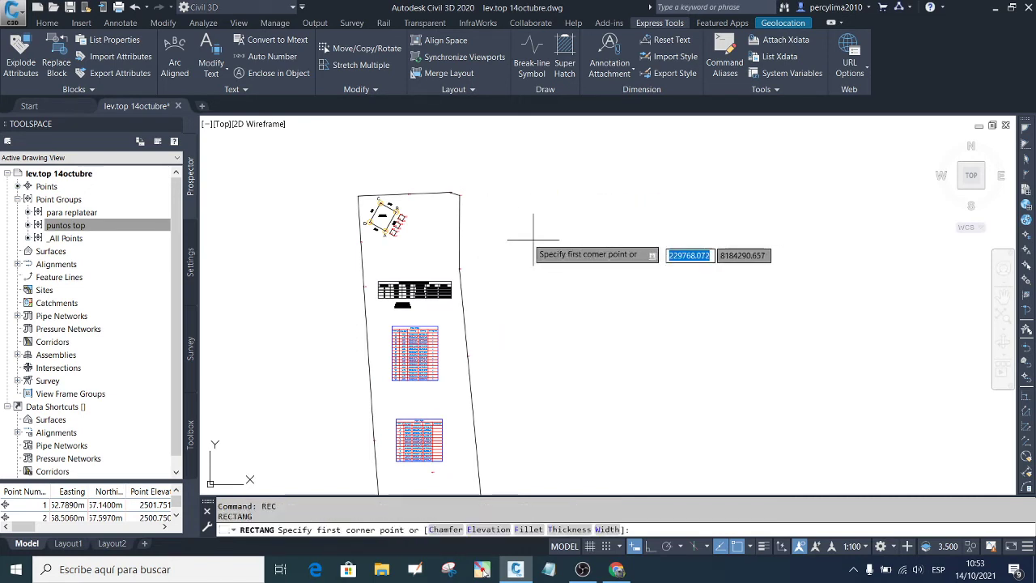
pyautogui.click(327, 174)
pyautogui.scroll(-2, 392, 248)
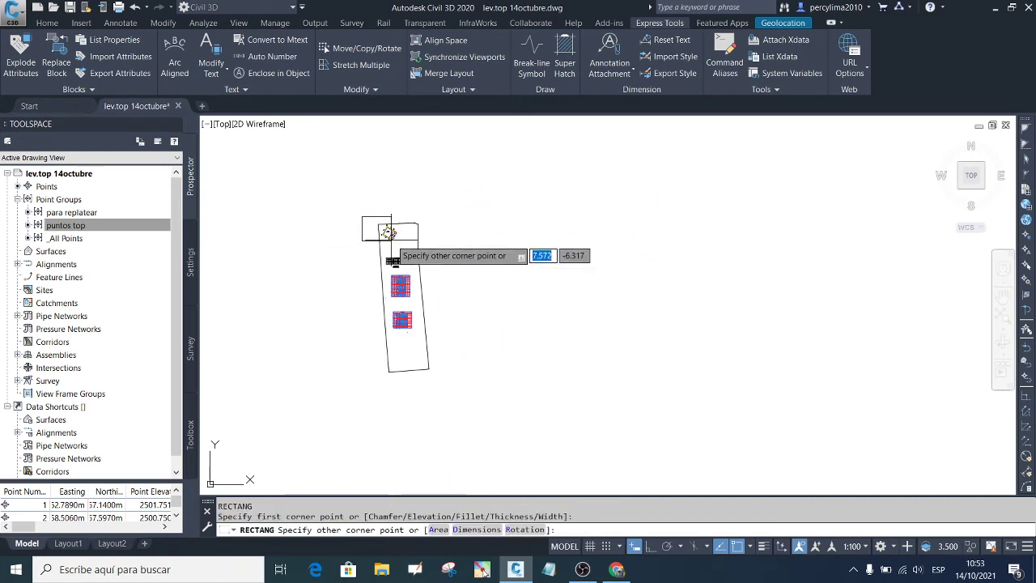
pyautogui.scroll(2, 445, 374)
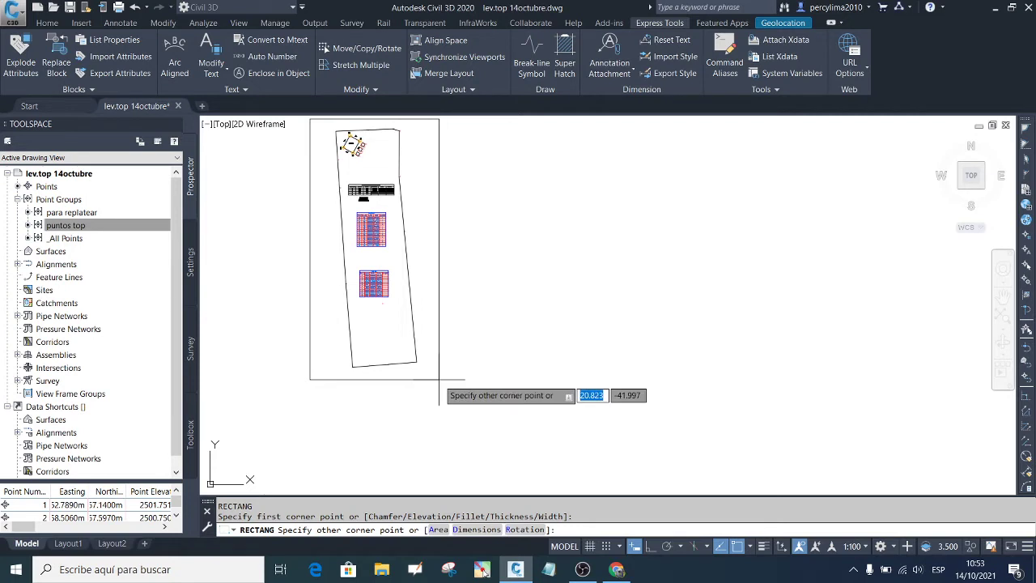
pyautogui.click(438, 374)
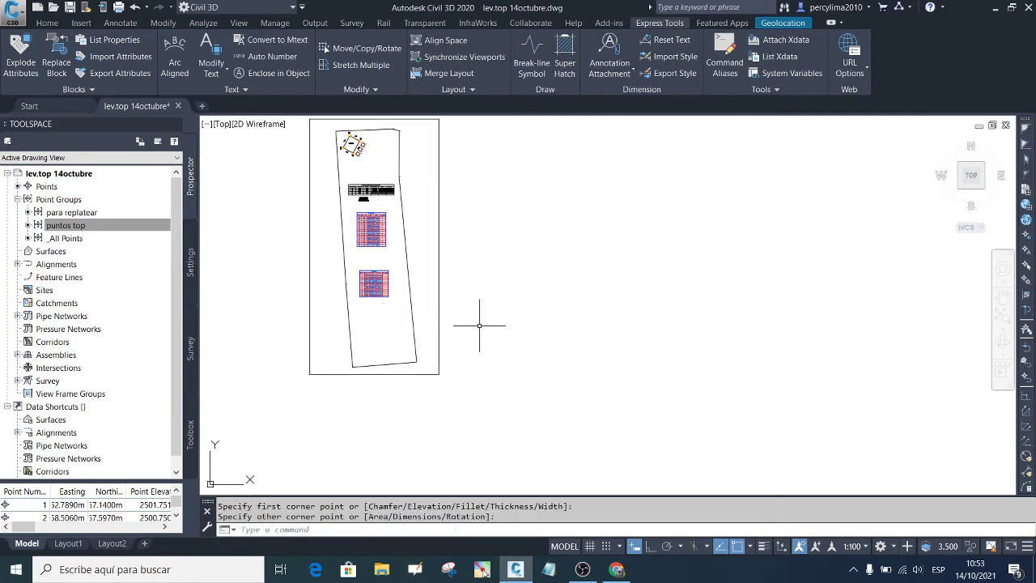
# Step: Generate a coordinate grid inside the enclosing rectangle with the GRF command, using por Poligono, keeping previous layers, at scale 1:50
pyautogui.scroll(-3, 479, 325)
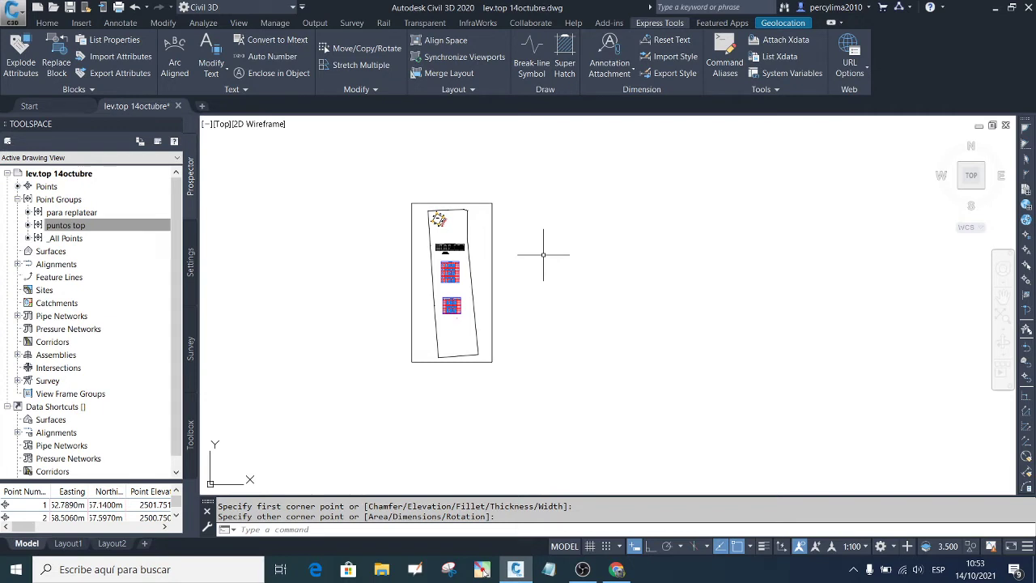
pyautogui.write('G')
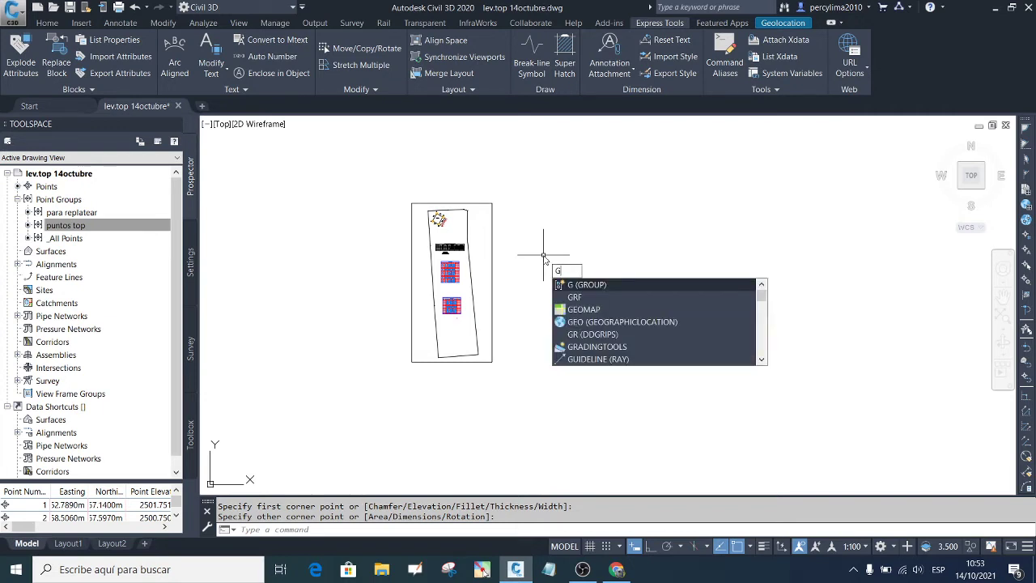
pyautogui.press('Down')
pyautogui.press('Down')
pyautogui.press('Up')
pyautogui.press('Return')
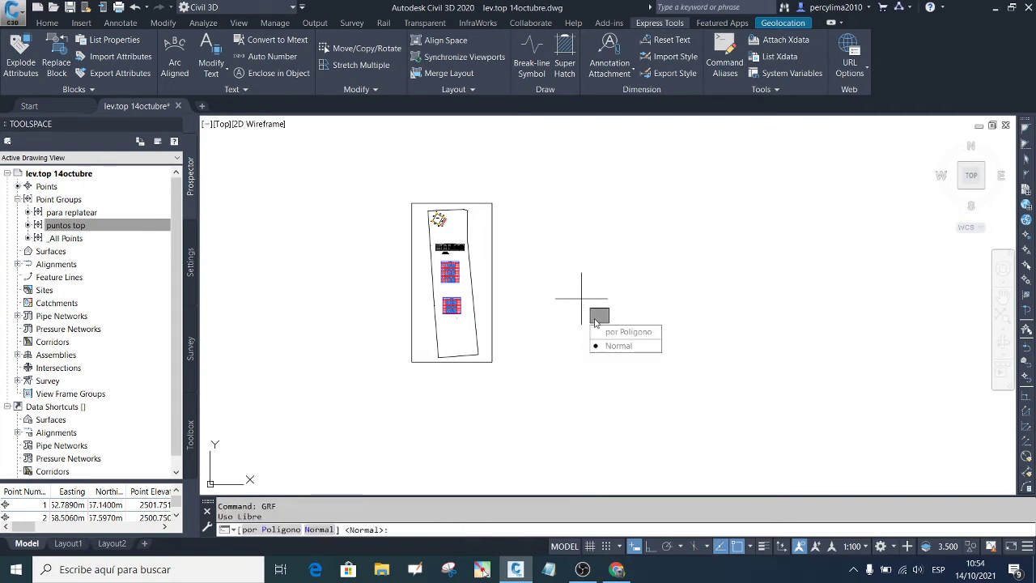
pyautogui.click(620, 332)
pyautogui.click(619, 352)
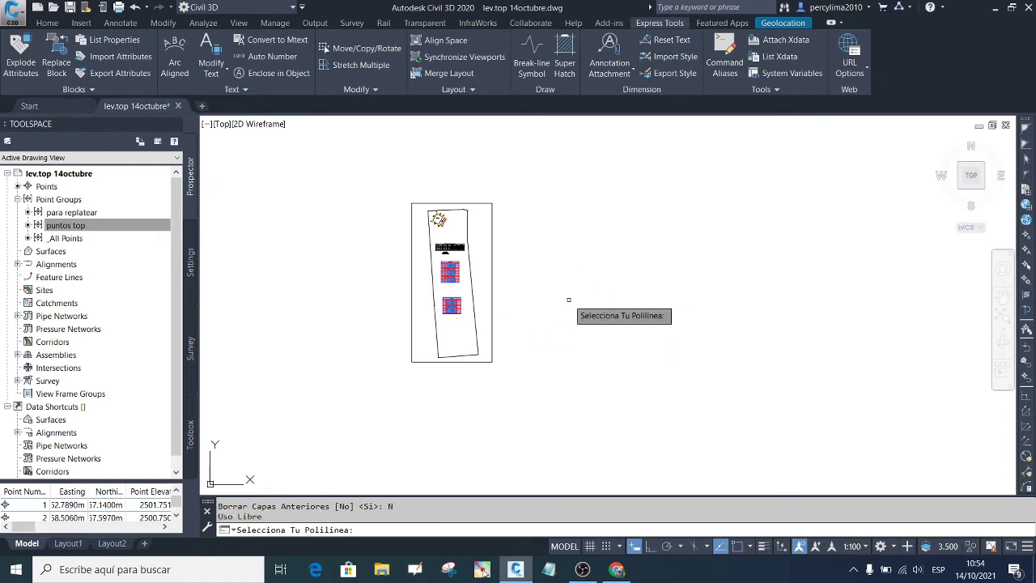
pyautogui.click(491, 306)
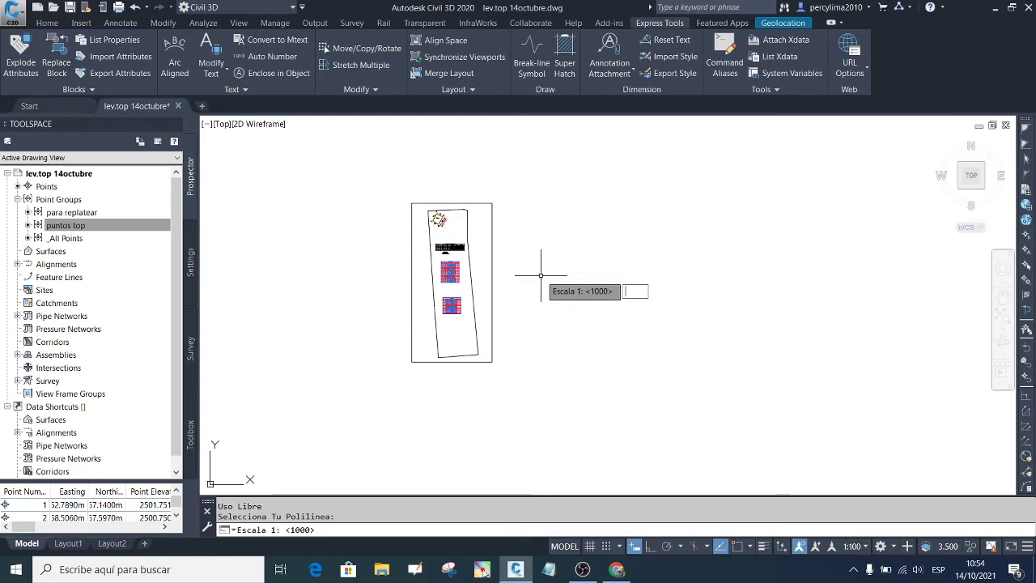
pyautogui.press('Return')
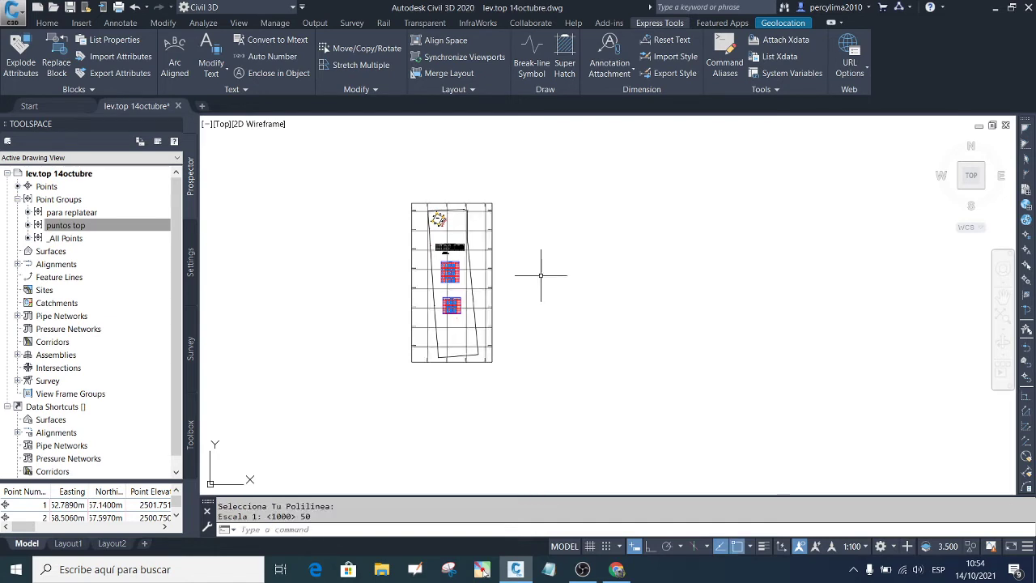
# Step: Examine the coordinate grid's lines and its easting and northing labels along the edges of the enclosing rectangle
pyautogui.scroll(8, 450, 346)
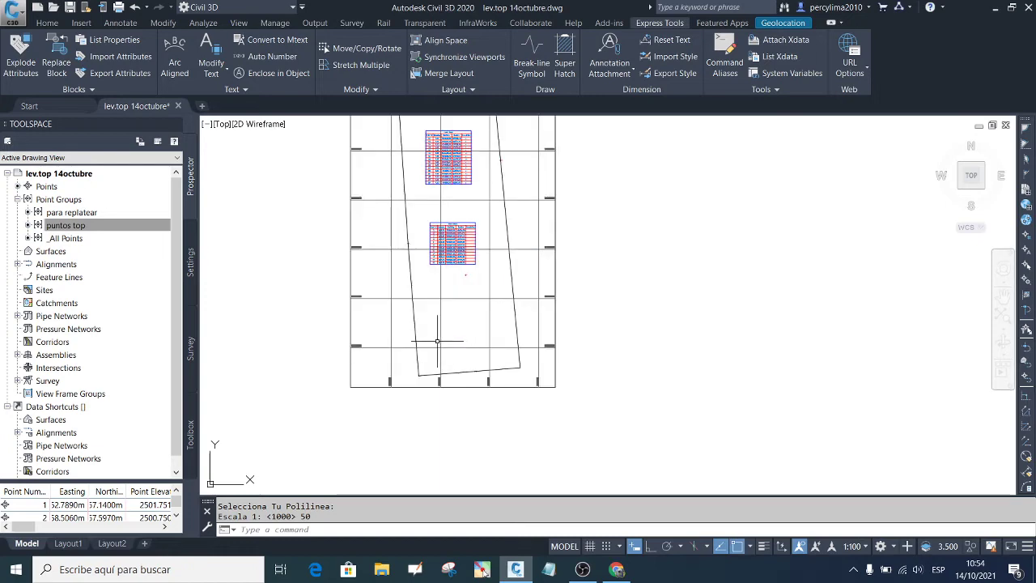
pyautogui.scroll(4, 348, 344)
pyautogui.scroll(-4, 407, 365)
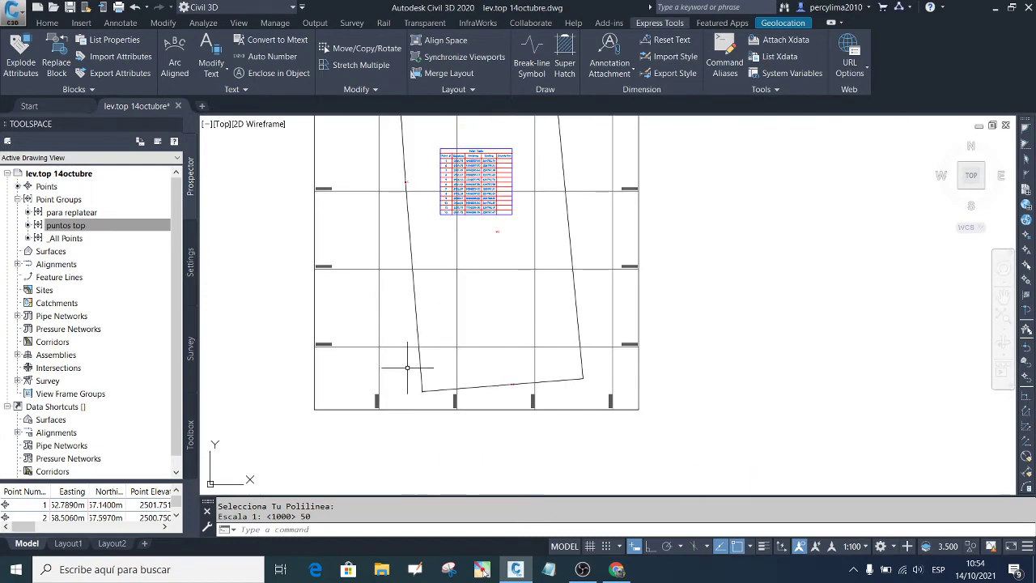
pyautogui.scroll(4, 370, 419)
pyautogui.scroll(-2, 563, 353)
pyautogui.scroll(-4, 563, 352)
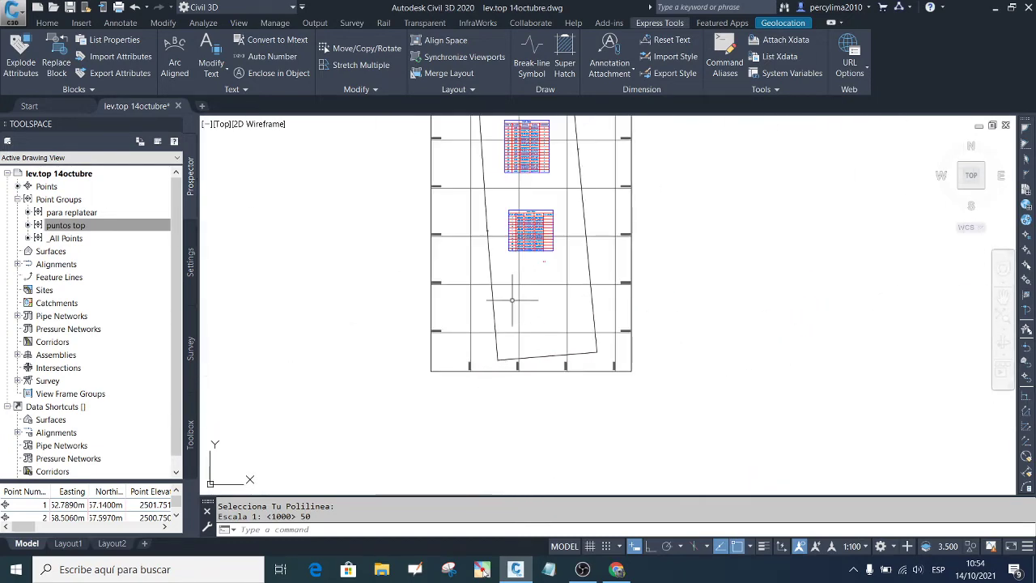
pyautogui.scroll(4, 511, 300)
pyautogui.scroll(-4, 497, 157)
pyautogui.scroll(5, 585, 119)
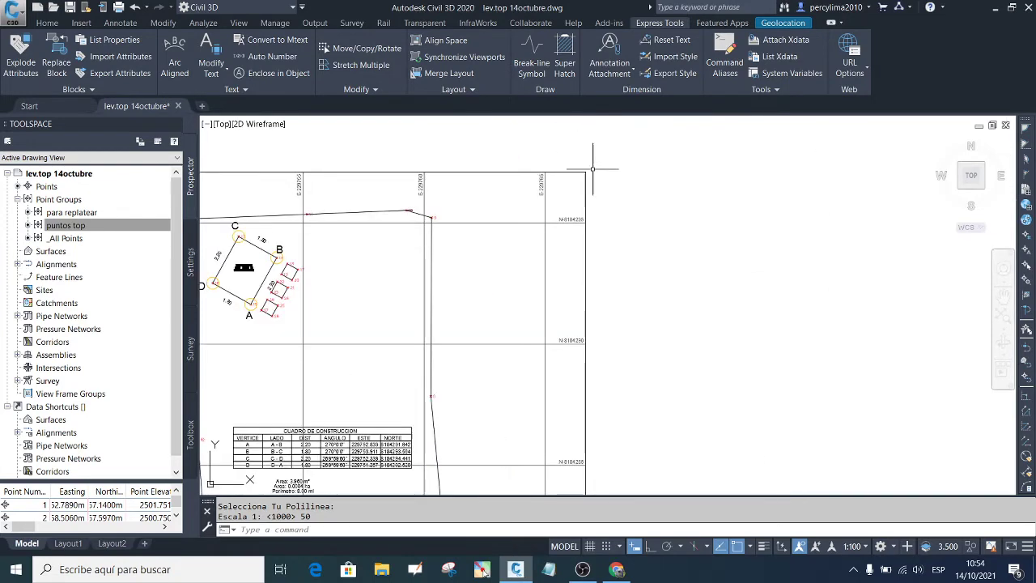
pyautogui.scroll(-4, 603, 171)
pyautogui.scroll(4, 557, 257)
pyautogui.scroll(-2, 526, 262)
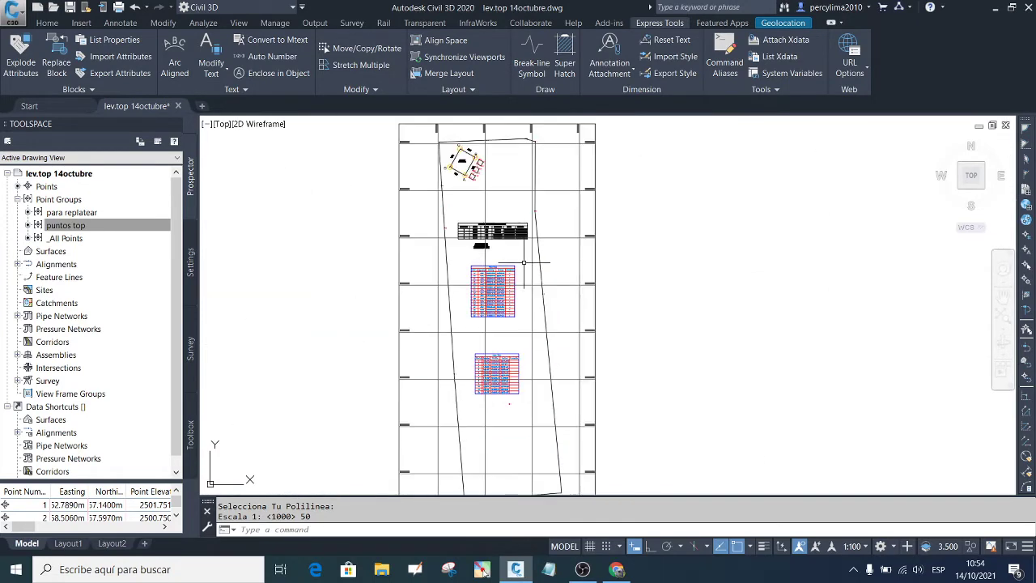
pyautogui.scroll(-3, 534, 255)
pyautogui.scroll(5, 479, 342)
pyautogui.scroll(-5, 474, 291)
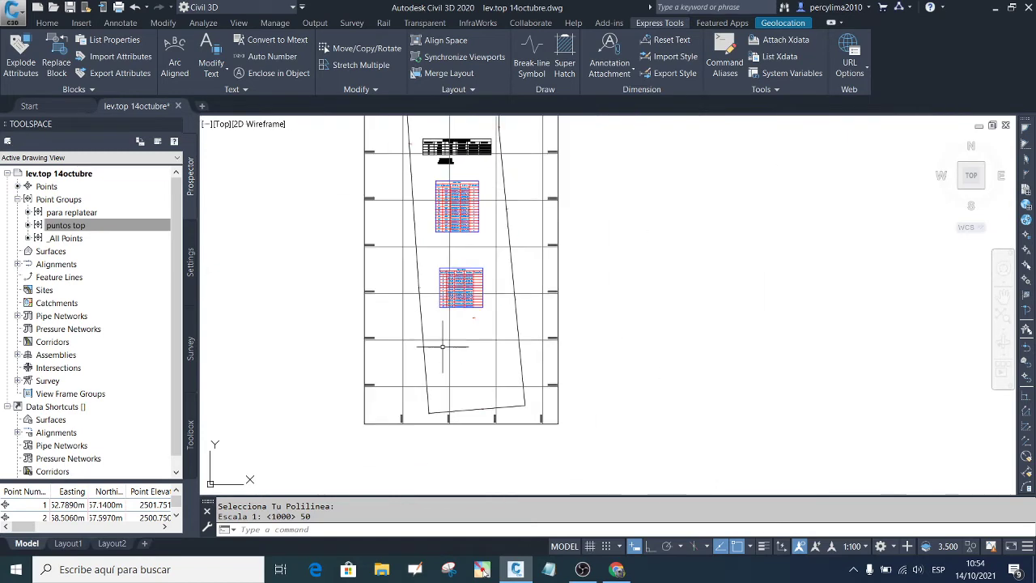
pyautogui.scroll(5, 468, 243)
pyautogui.scroll(3, 393, 218)
pyautogui.scroll(-2, 397, 201)
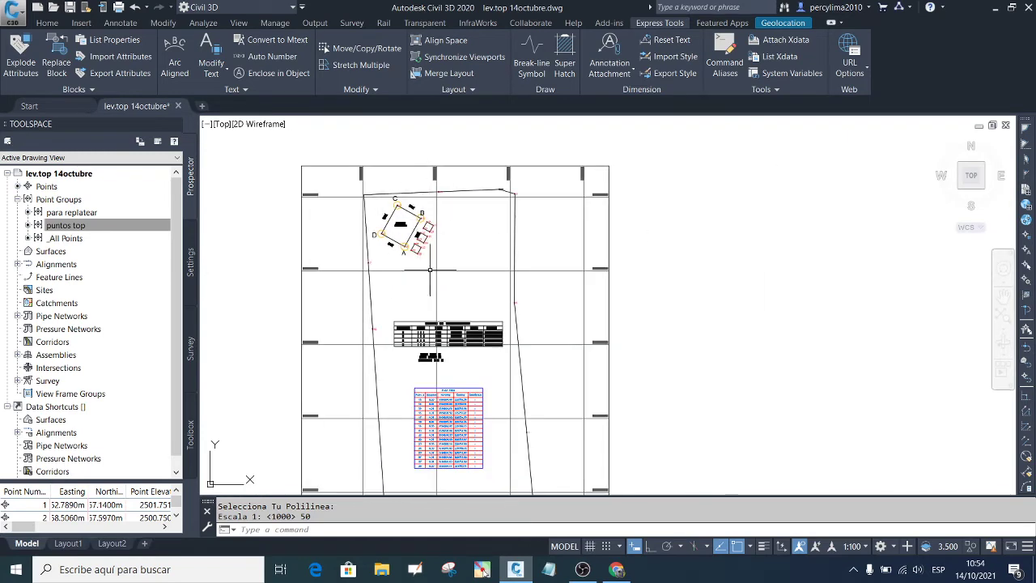
pyautogui.scroll(-4, 429, 270)
pyautogui.scroll(3, 428, 372)
# Step: Select all the parcel boundary segments as similar objects and join them into a polyline
pyautogui.click(437, 352)
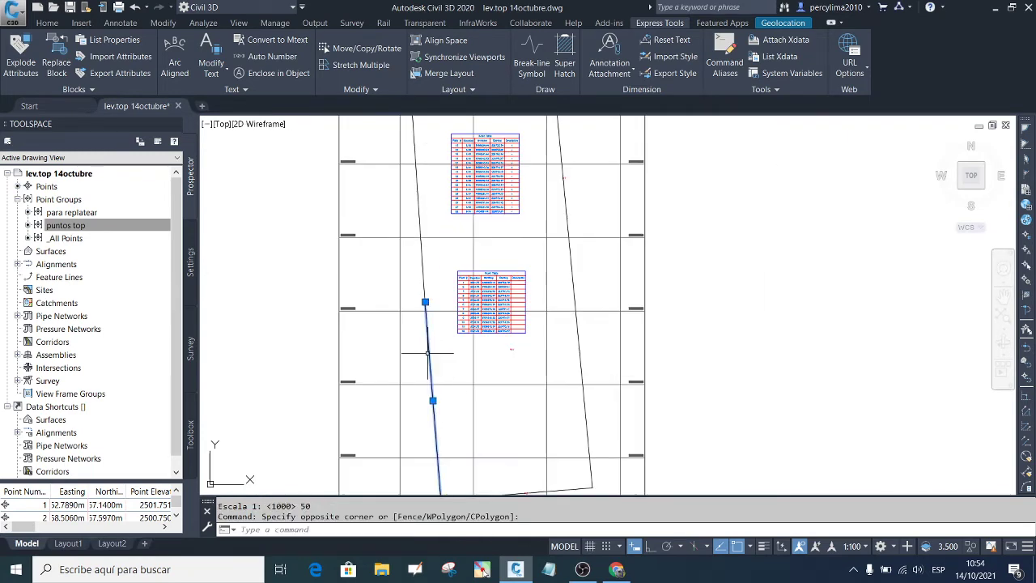
pyautogui.rightClick(443, 349)
pyautogui.click(488, 342)
pyautogui.scroll(-3, 483, 348)
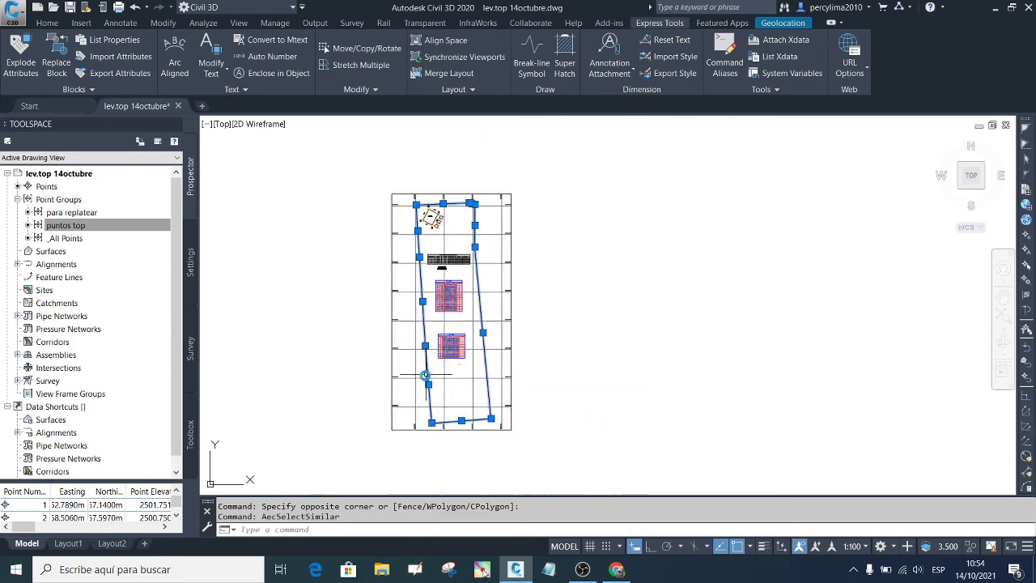
pyautogui.scroll(1, 483, 351)
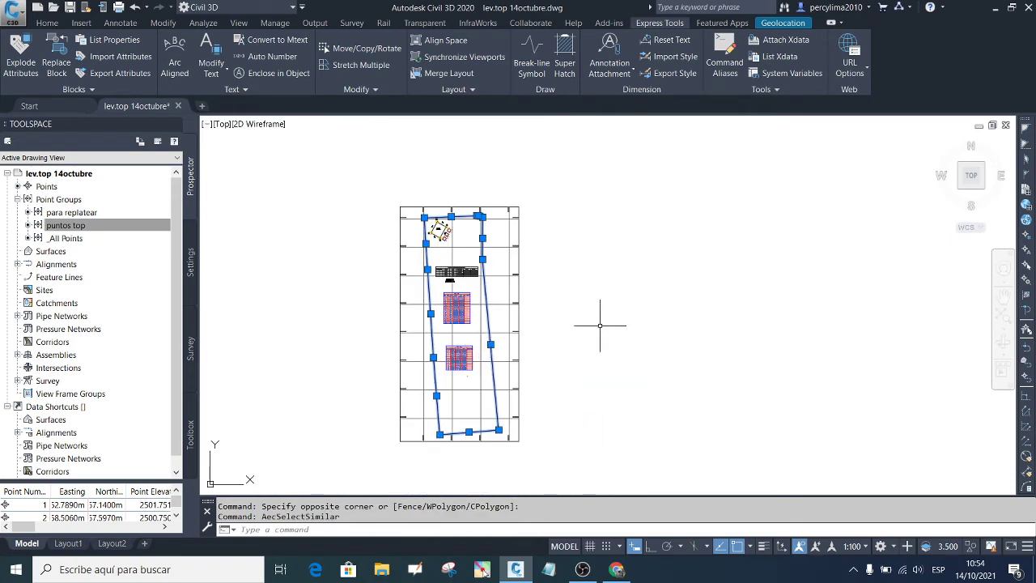
pyautogui.write('i')
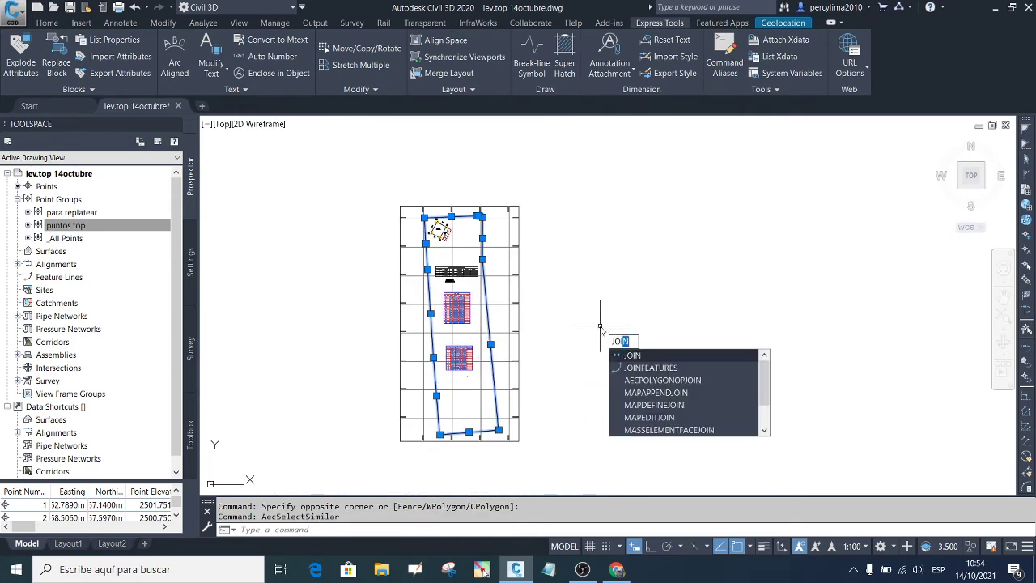
pyautogui.press('Return')
pyautogui.scroll(2, 422, 323)
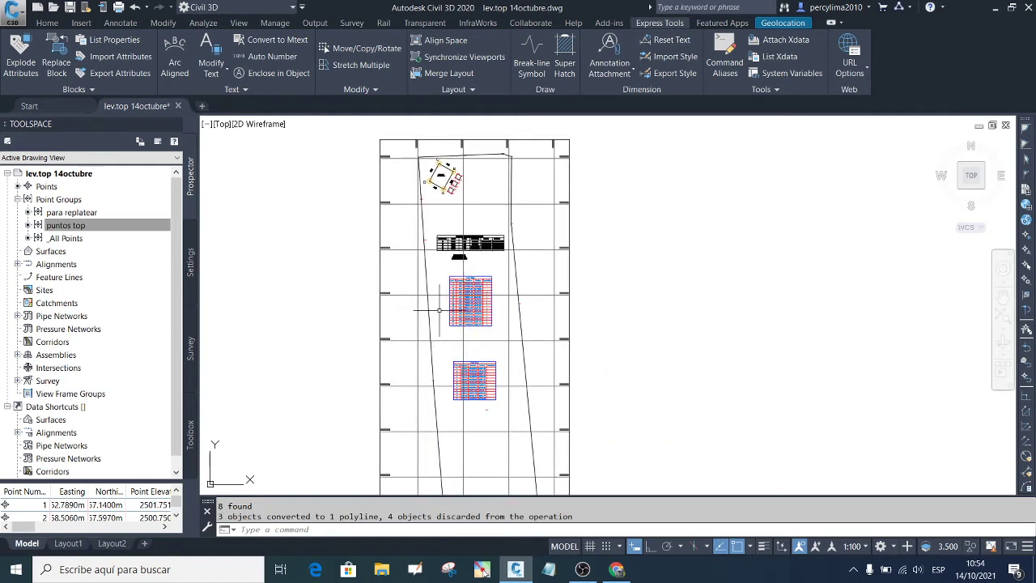
pyautogui.click(435, 301)
pyautogui.click(421, 313)
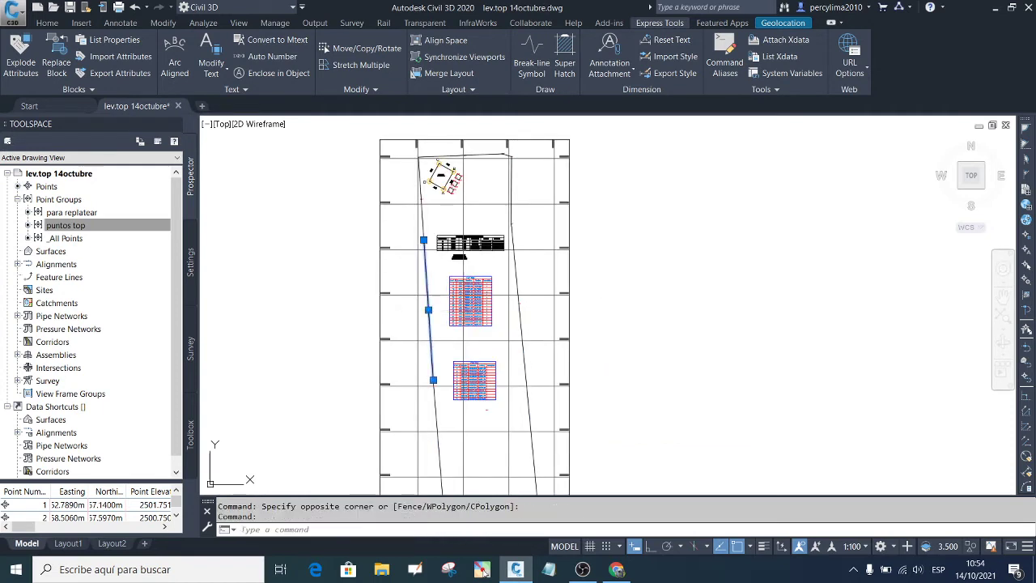
pyautogui.rightClick(428, 312)
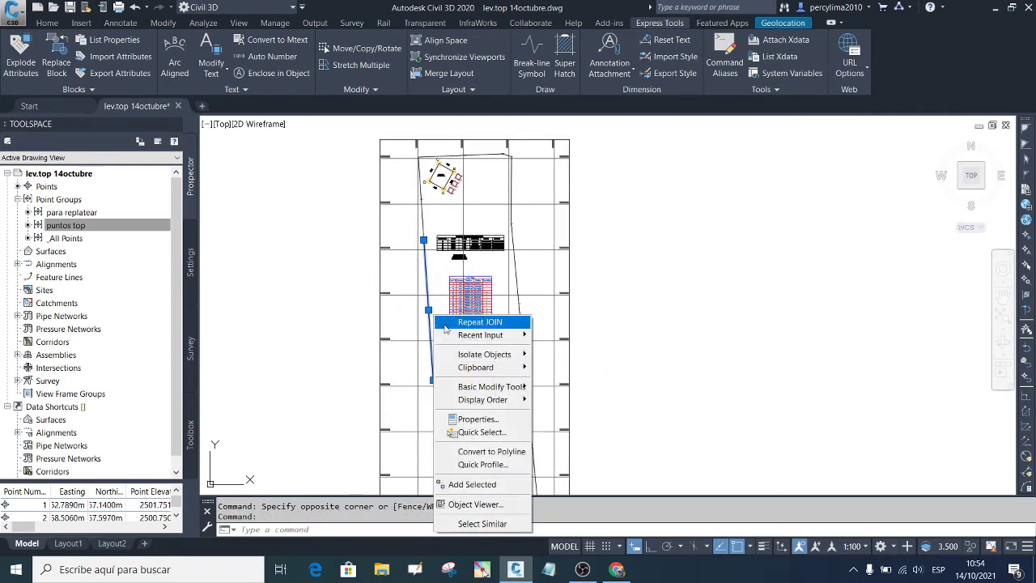
pyautogui.click(511, 522)
# Step: Stretch the overshooting end of the parcel's upper boundary line back to survey point 10
pyautogui.scroll(10, 457, 152)
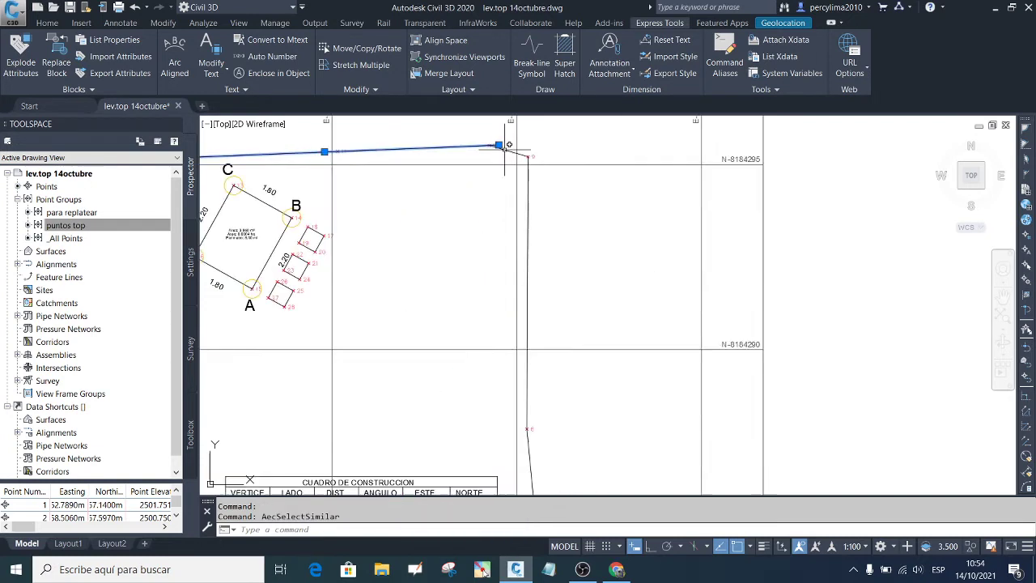
pyautogui.scroll(2, 458, 154)
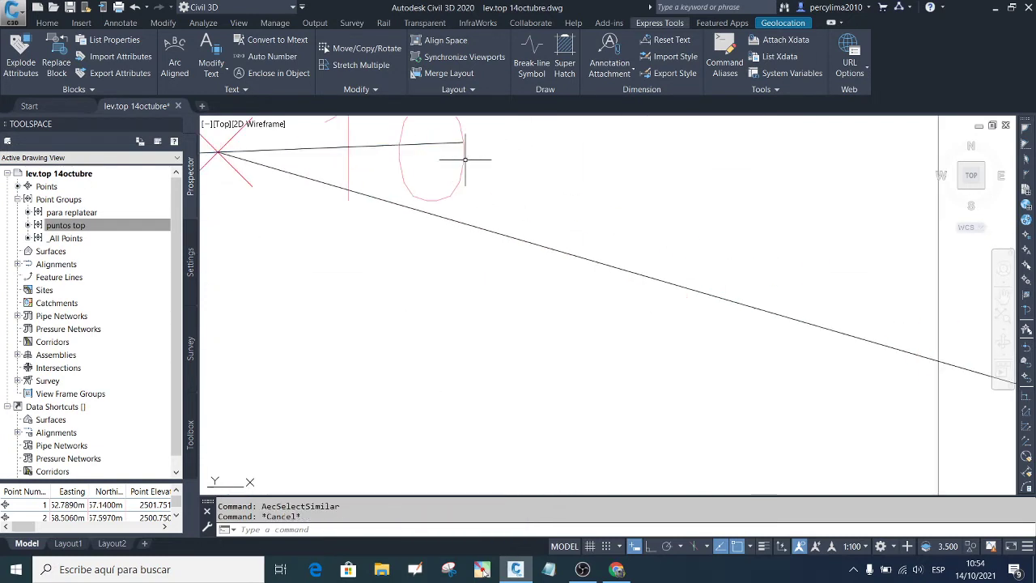
pyautogui.scroll(-2, 527, 180)
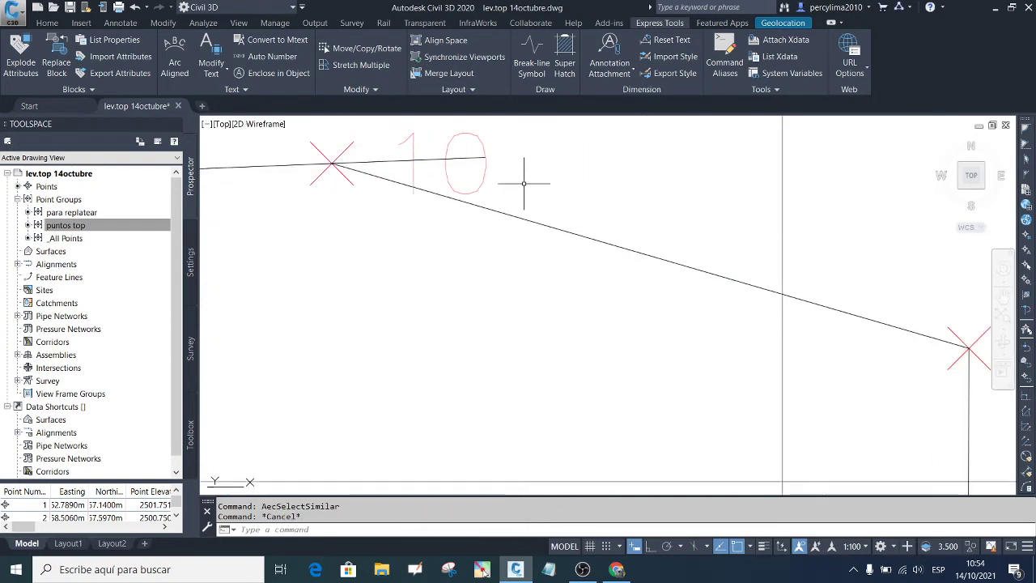
pyautogui.click(484, 156)
pyautogui.scroll(6, 291, 157)
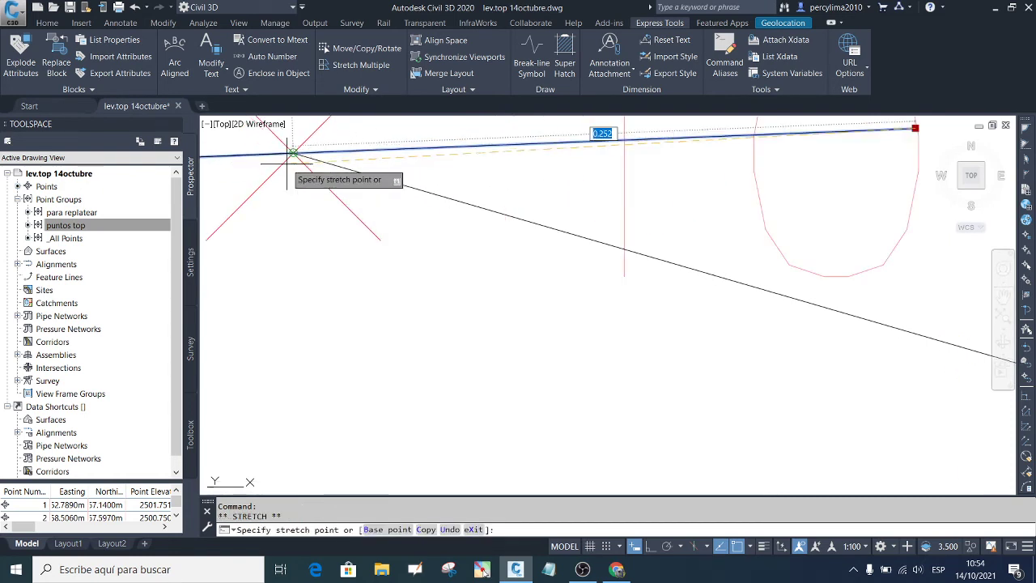
pyautogui.press('Escape')
pyautogui.scroll(3, 324, 154)
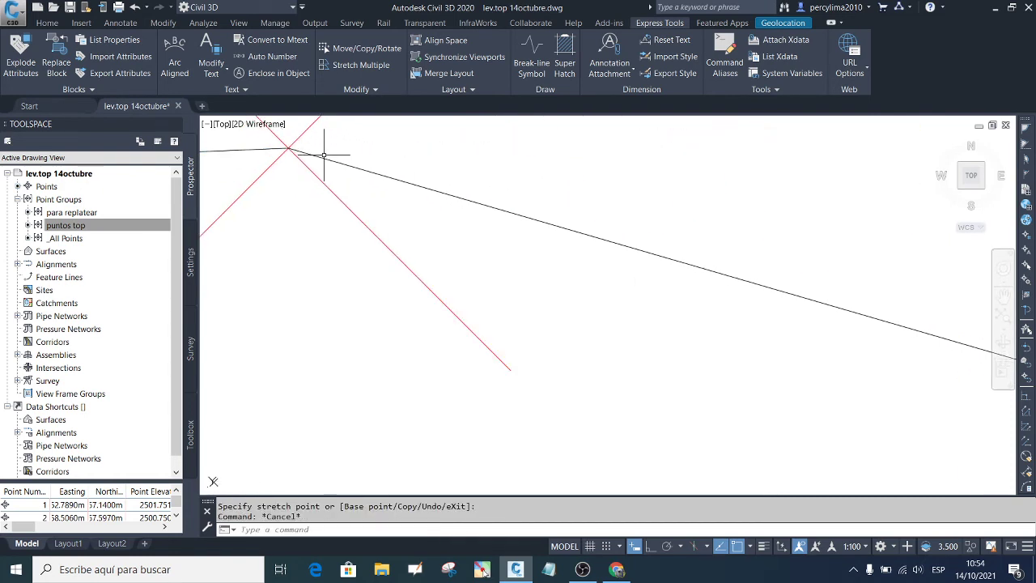
pyautogui.click(394, 168)
pyautogui.click(378, 152)
pyautogui.rightClick(408, 146)
pyautogui.click(497, 361)
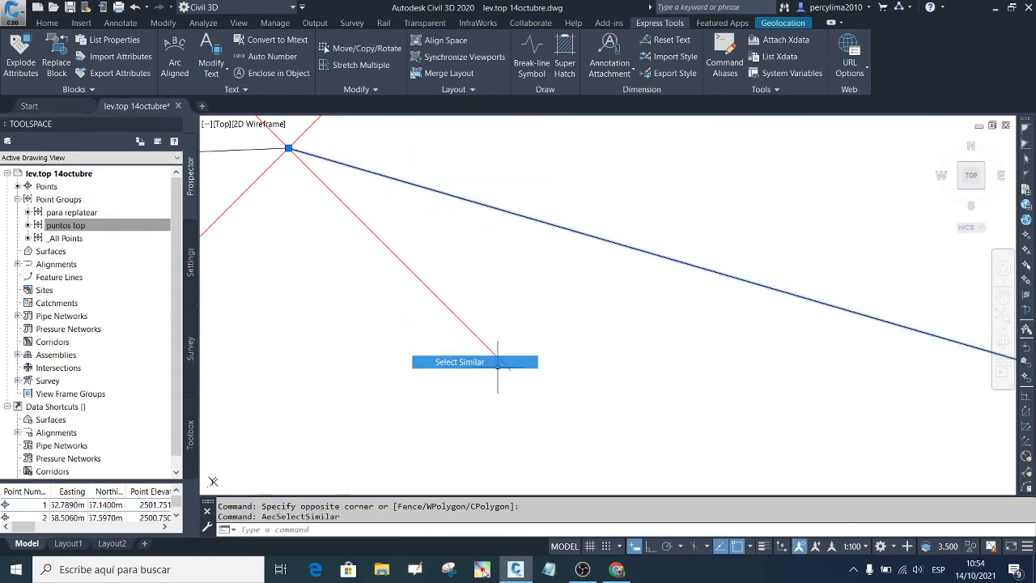
pyautogui.scroll(-10, 526, 259)
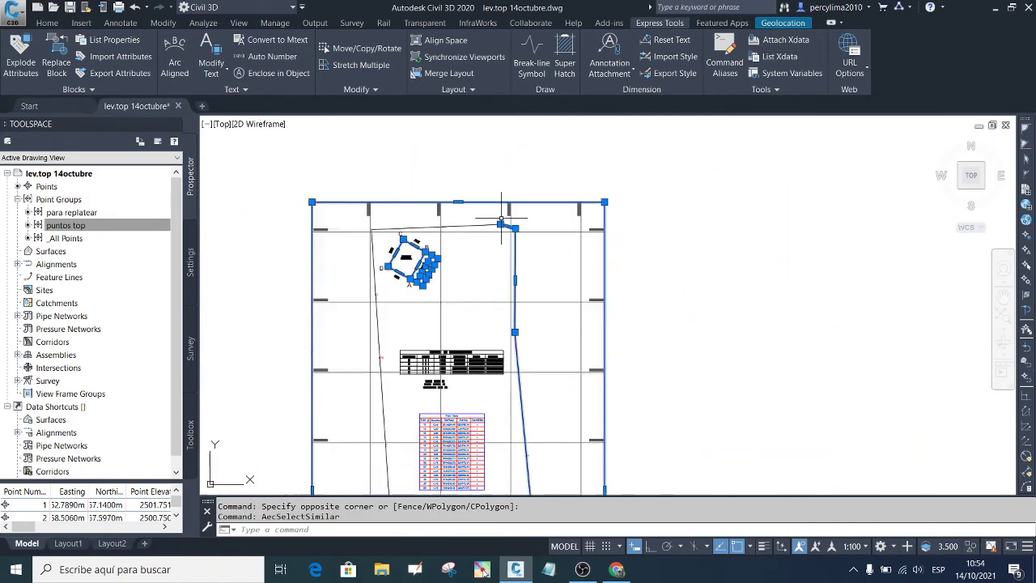
pyautogui.scroll(-3, 498, 220)
pyautogui.press('Escape')
# Step: Select the parcel boundary segments one by one around the outline and join them into a polyline
pyautogui.scroll(10, 485, 234)
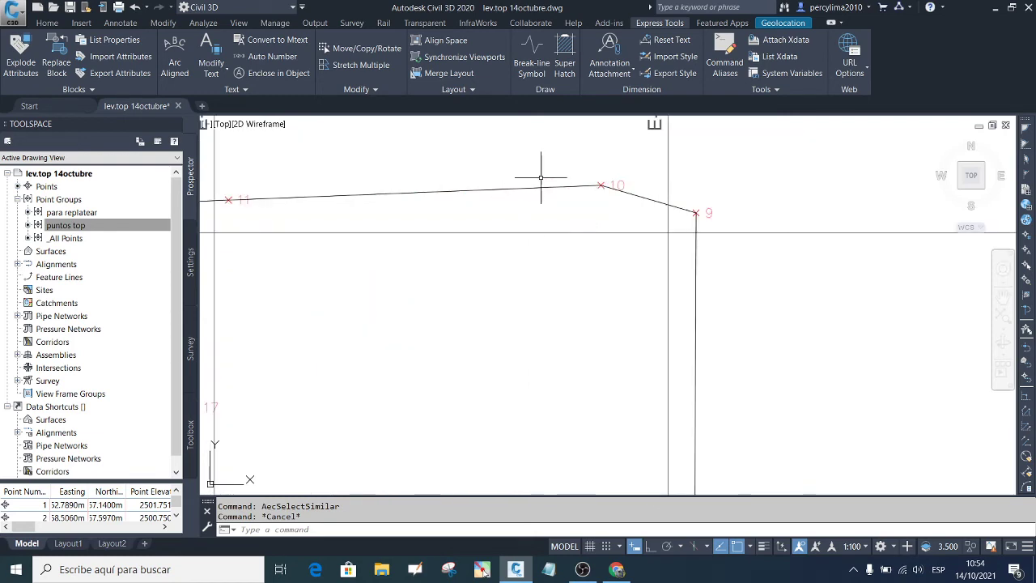
pyautogui.click(498, 229)
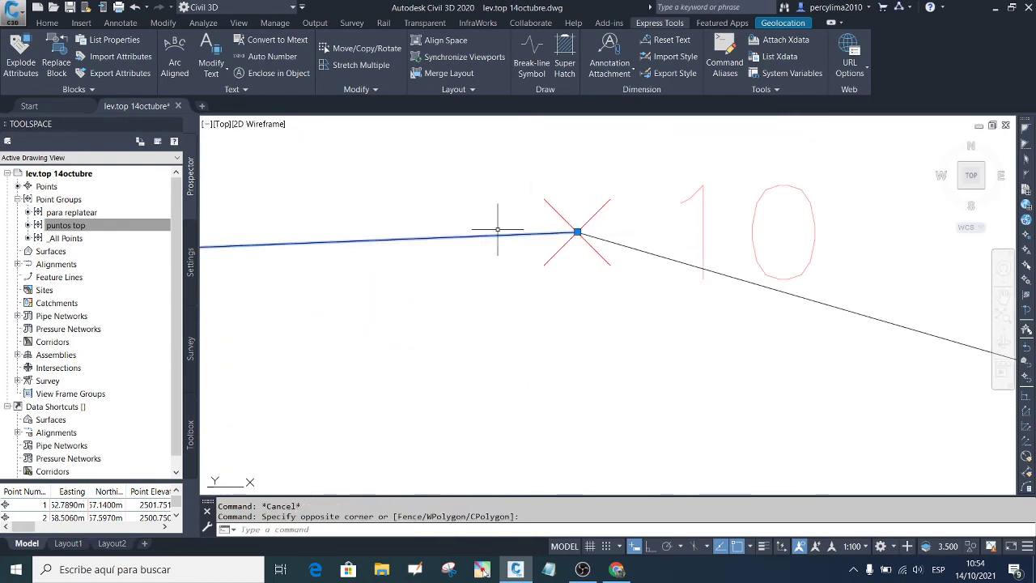
pyautogui.click(647, 258)
pyautogui.scroll(-5, 567, 191)
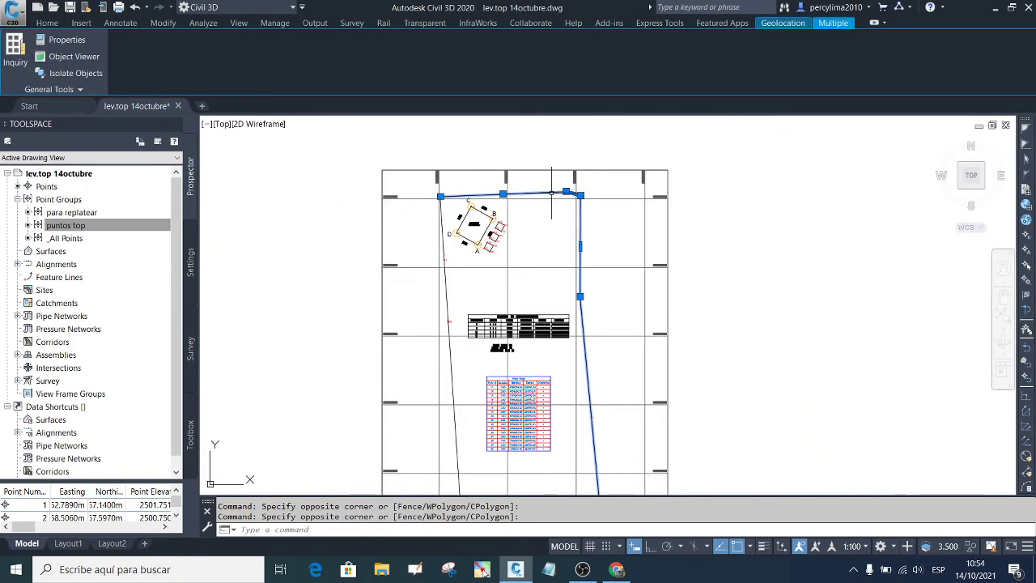
pyautogui.scroll(5, 484, 251)
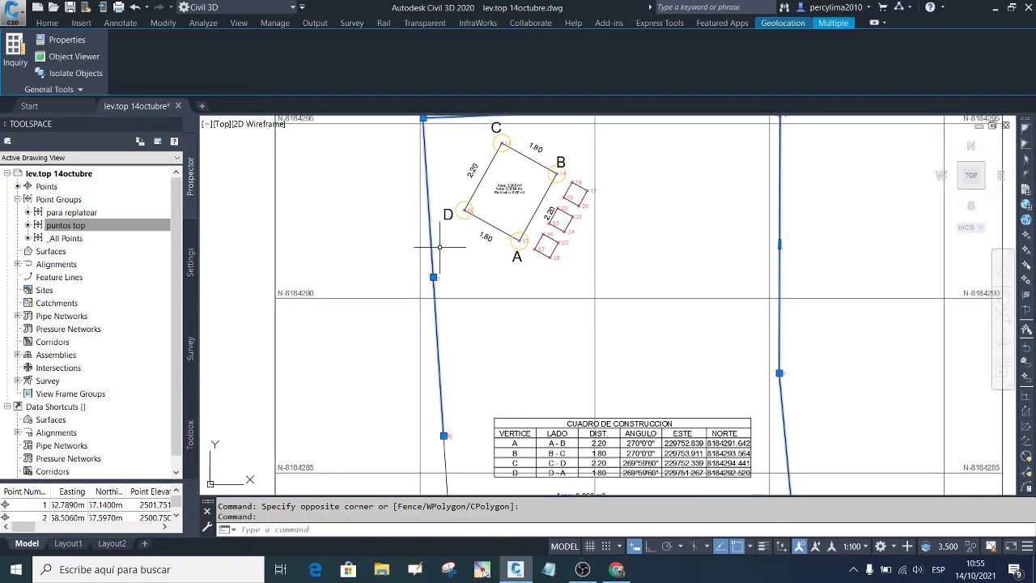
pyautogui.scroll(-4, 436, 237)
pyautogui.scroll(-4, 437, 291)
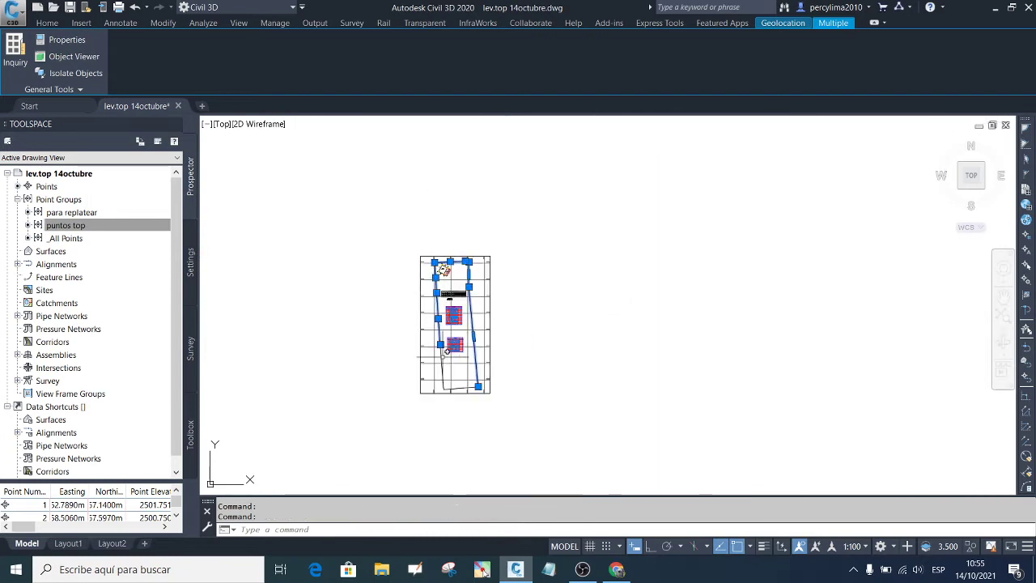
pyautogui.scroll(3, 445, 340)
pyautogui.click(453, 316)
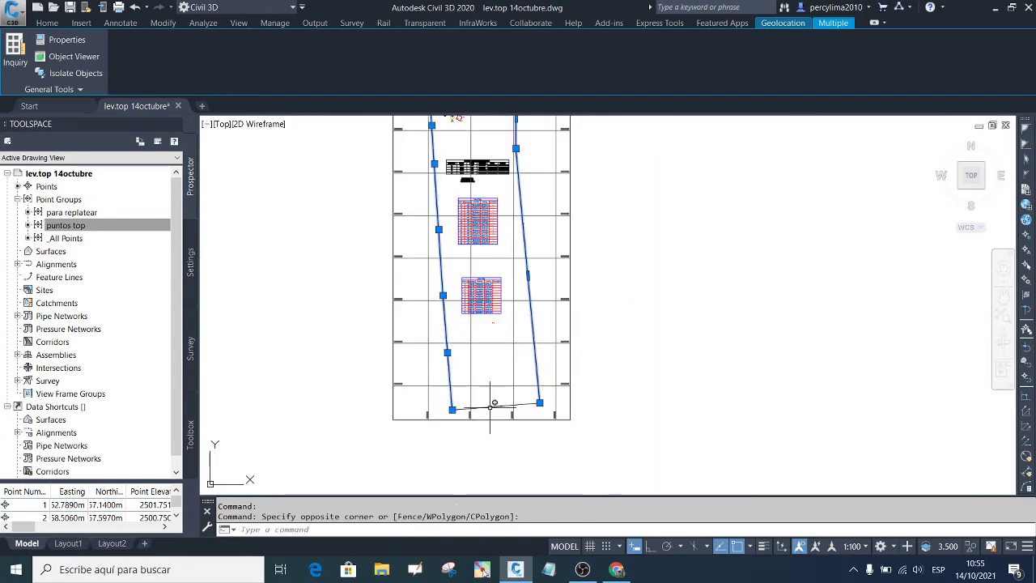
pyautogui.click(497, 377)
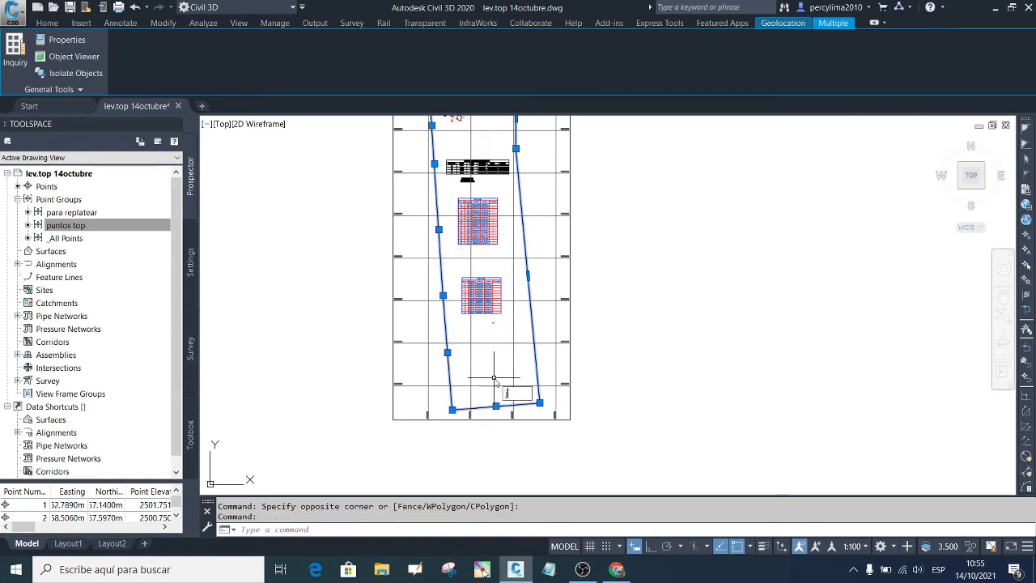
pyautogui.write('joi')
pyautogui.press('Return')
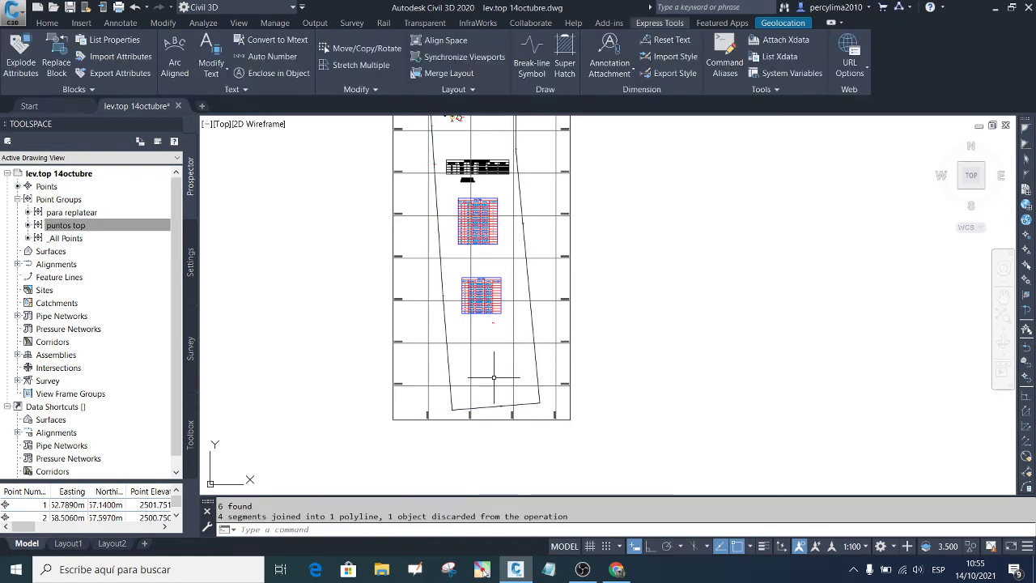
# Step: Set the color of the joined parcel boundary polyline to index color 250
pyautogui.click(534, 323)
pyautogui.scroll(-2, 498, 348)
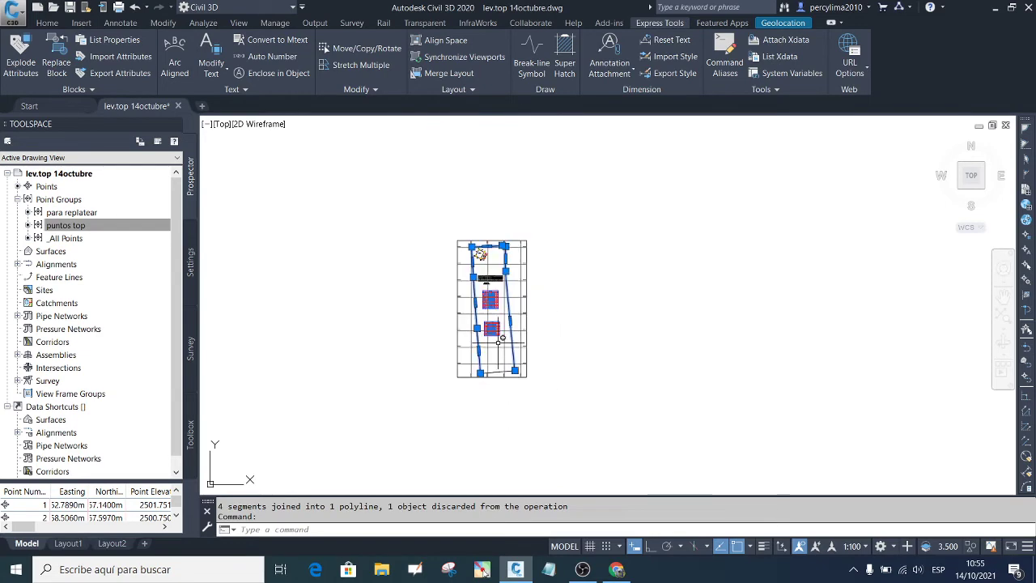
pyautogui.scroll(6, 511, 259)
pyautogui.scroll(-4, 514, 246)
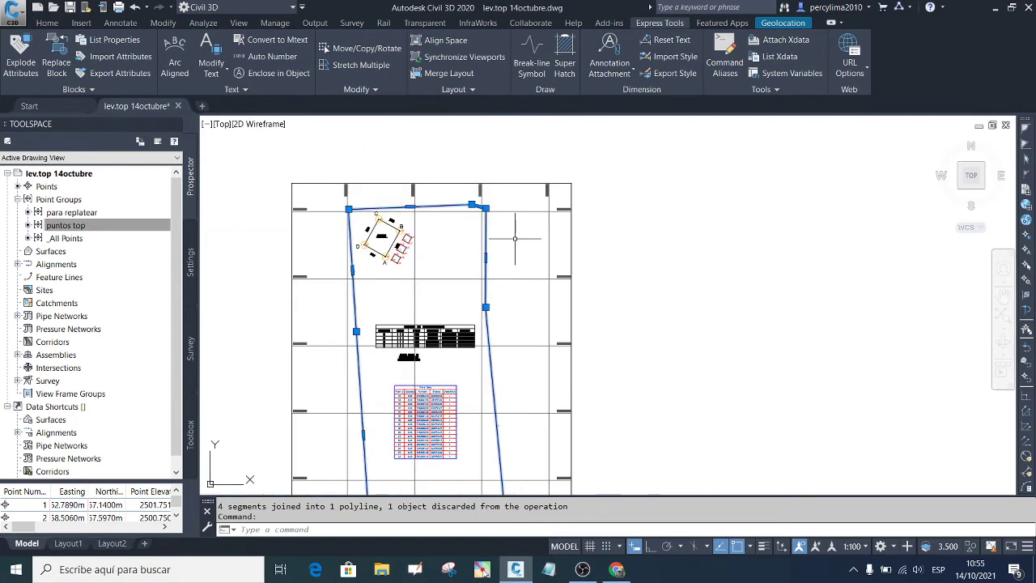
pyautogui.write('mo')
pyautogui.press('Return')
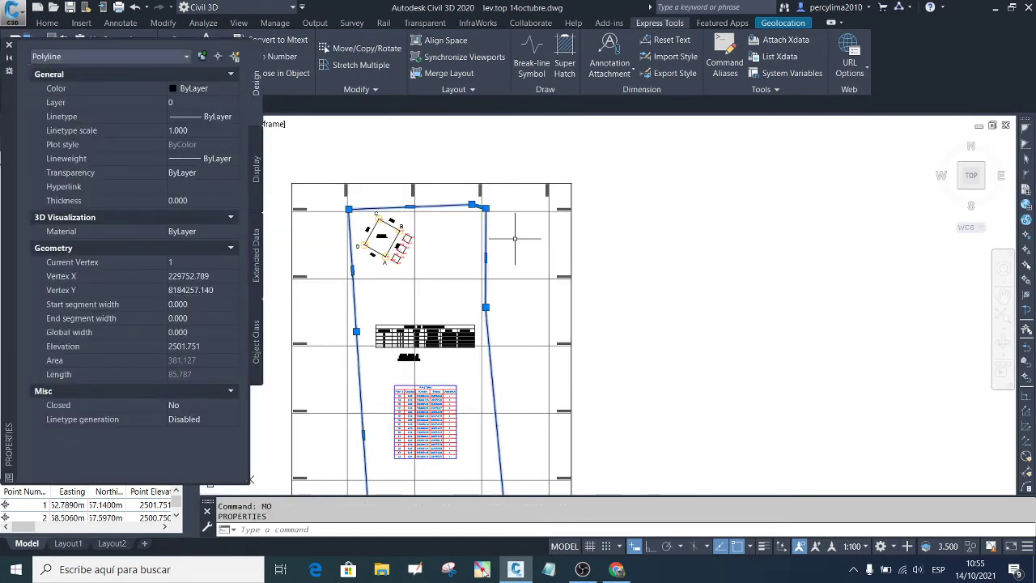
pyautogui.click(221, 89)
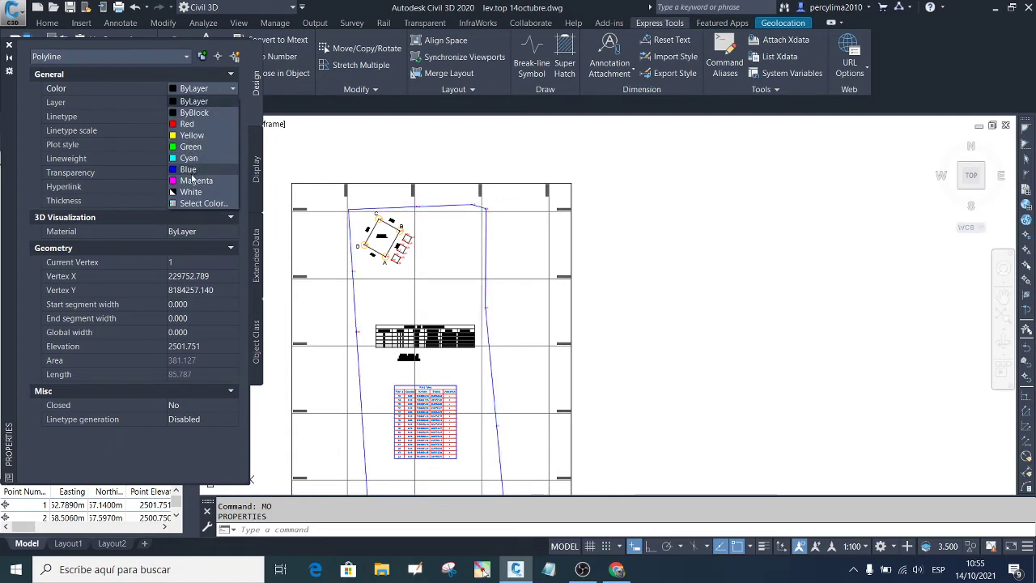
pyautogui.click(198, 203)
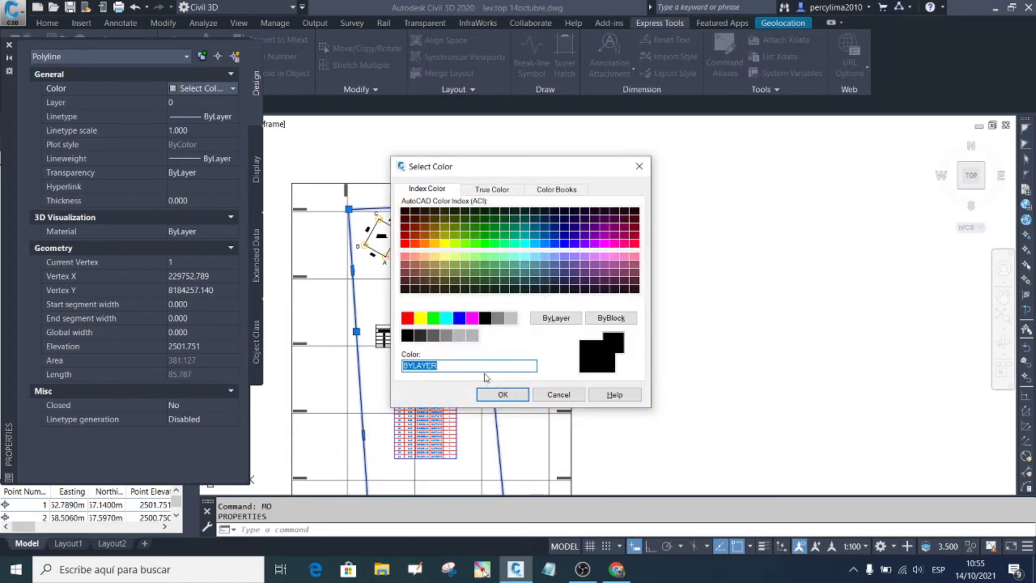
pyautogui.write('250')
pyautogui.click(505, 399)
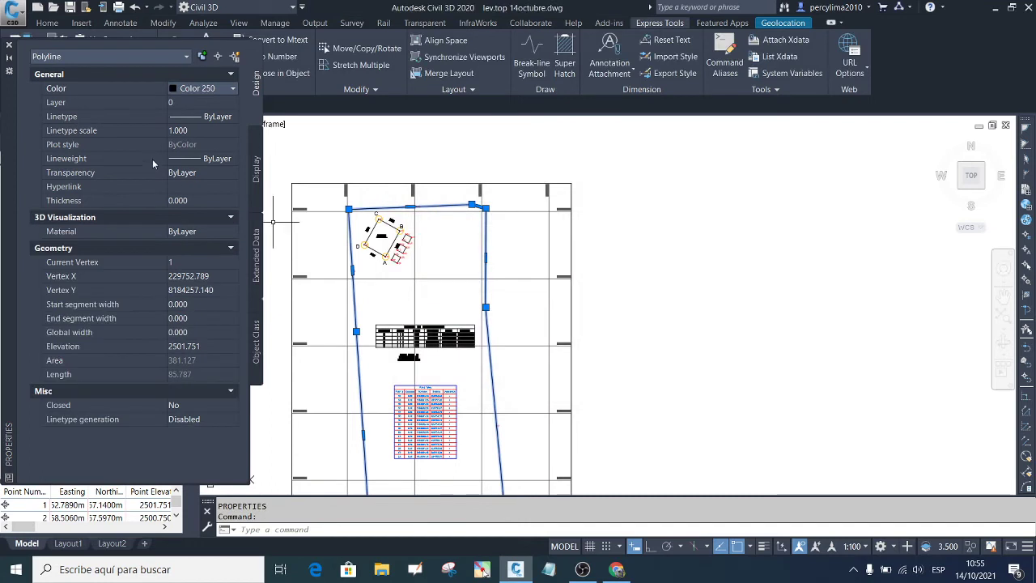
# Step: Set the parcel boundary polyline's lineweight to 0.30 and deselect it
pyautogui.click(208, 158)
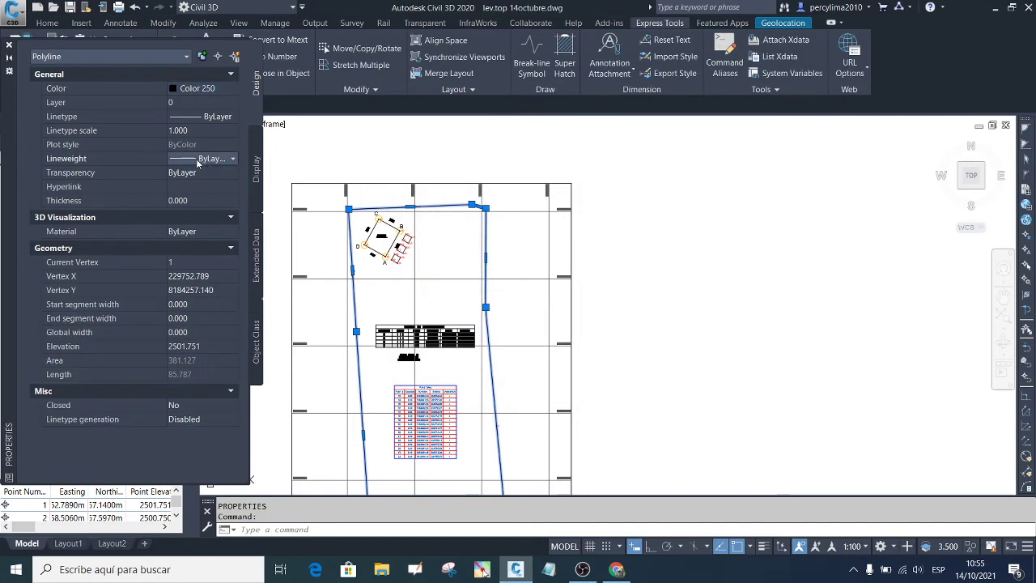
pyautogui.click(208, 159)
pyautogui.click(233, 276)
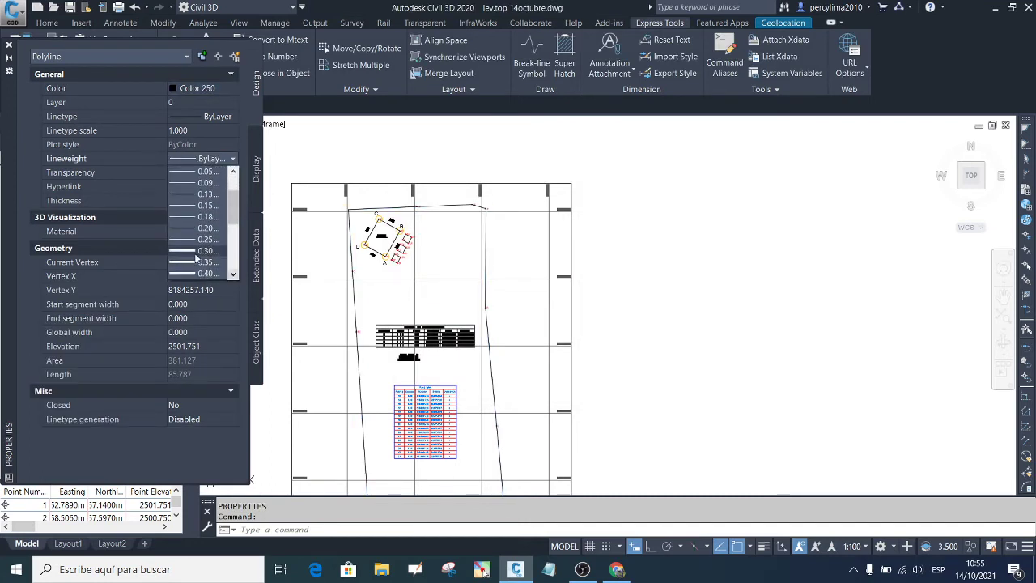
pyautogui.click(192, 254)
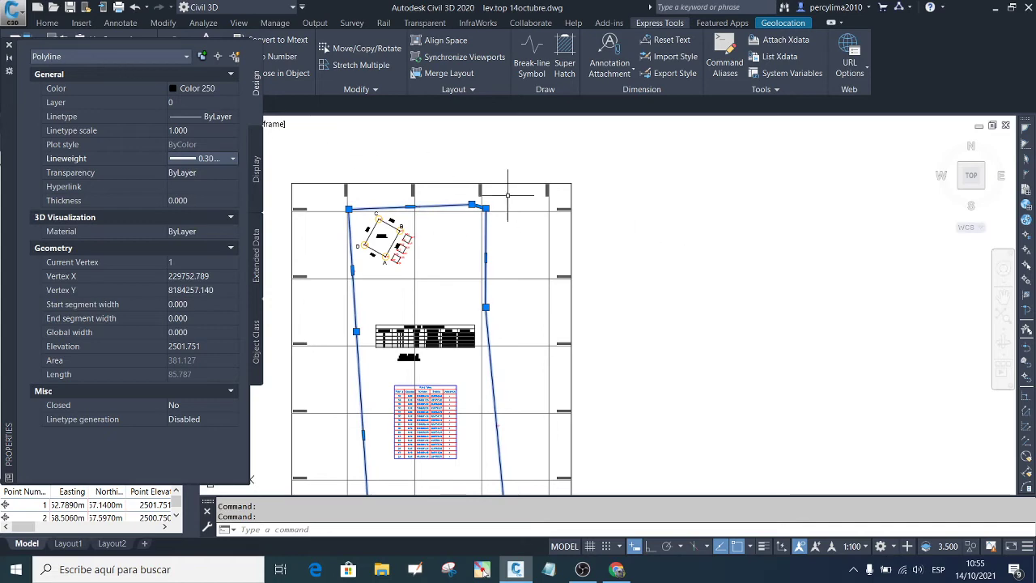
pyautogui.press('Escape')
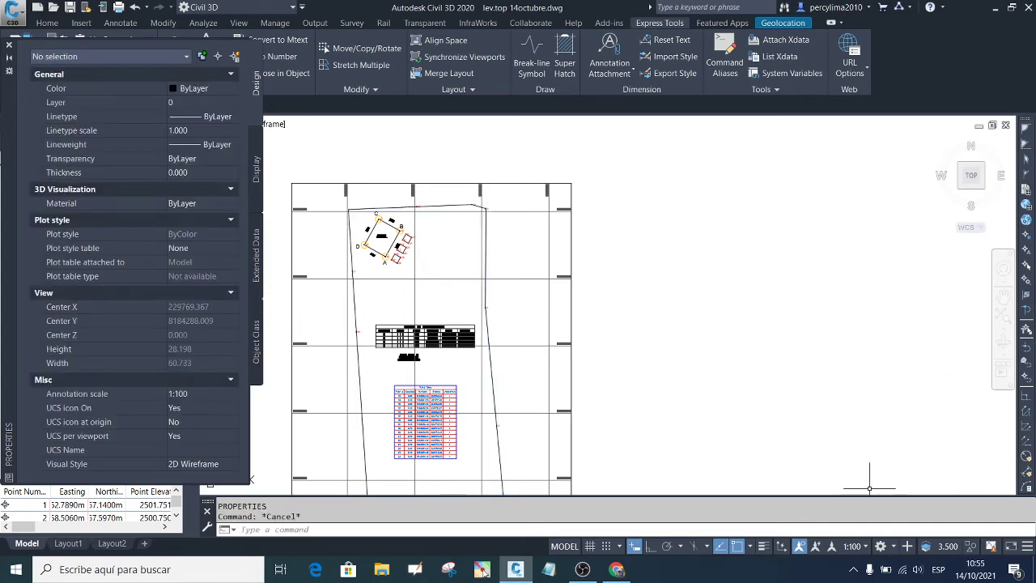
# Step: Turn on lineweight display, close the object properties and check the parcel boundary's line thickness
pyautogui.click(765, 547)
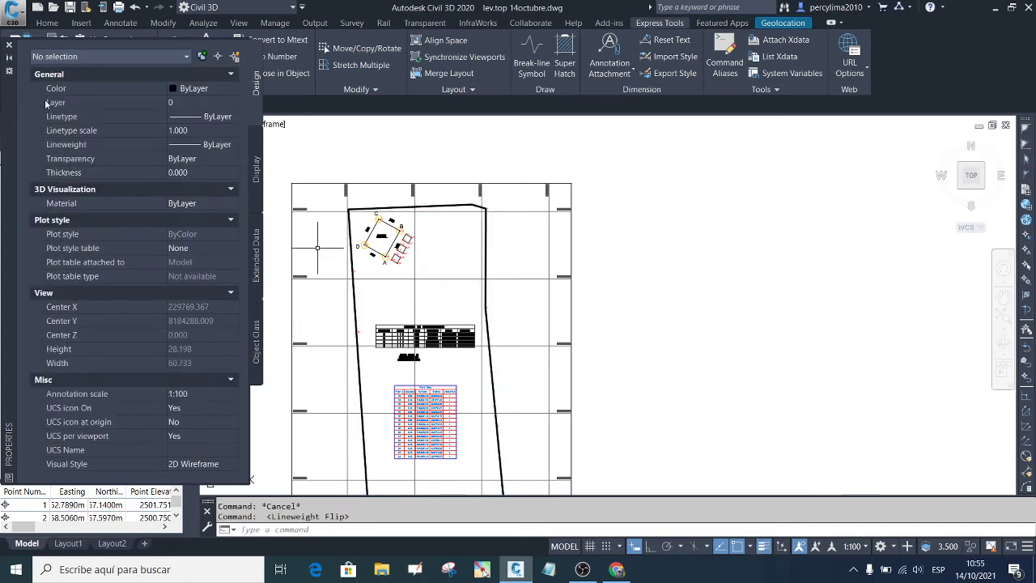
pyautogui.click(9, 45)
pyautogui.scroll(-3, 404, 186)
pyautogui.scroll(4, 392, 301)
pyautogui.scroll(2, 392, 301)
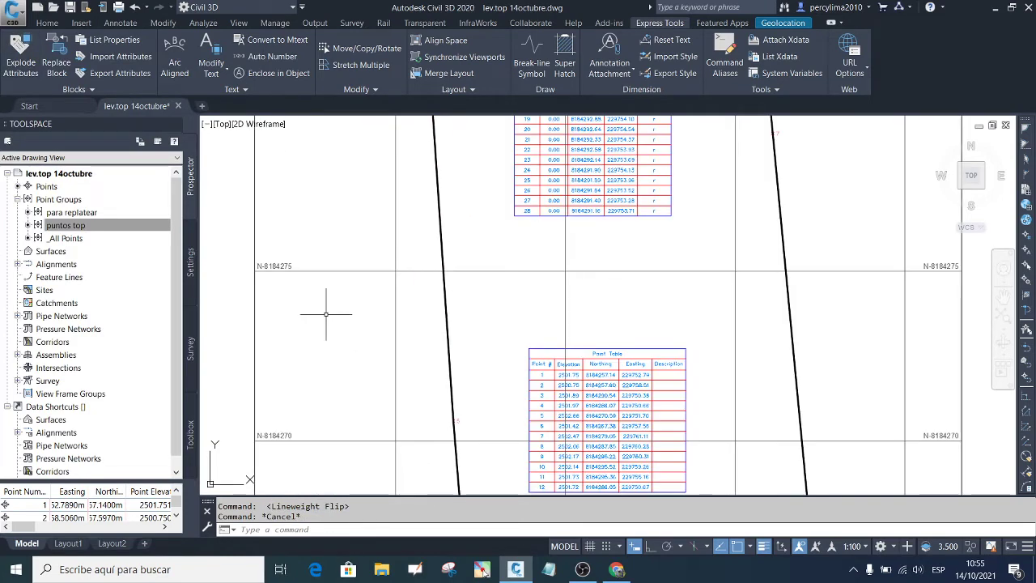
pyautogui.scroll(-4, 388, 263)
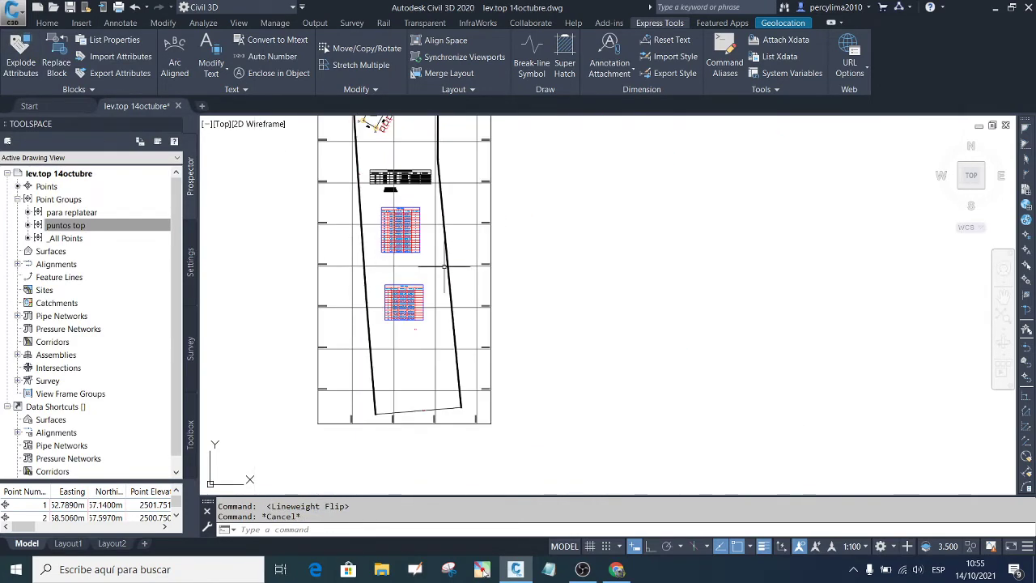
# Step: Start a plot with the ISO A3 page setup and set the plot area to a window around the whole coordinate grid frame
pyautogui.scroll(-1, 444, 265)
pyautogui.hotkey('ctrl', 'p')
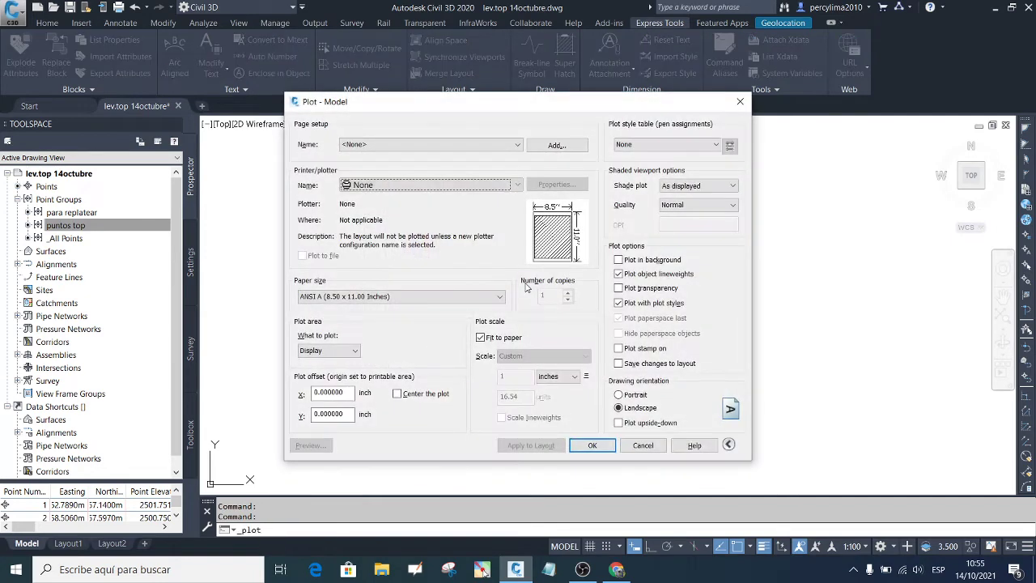
pyautogui.click(463, 144)
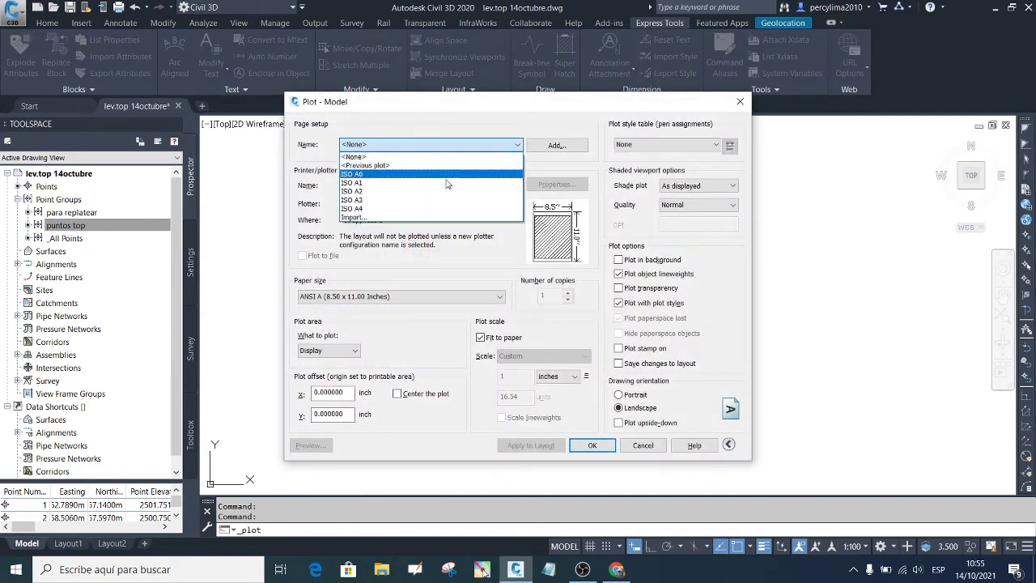
pyautogui.click(423, 200)
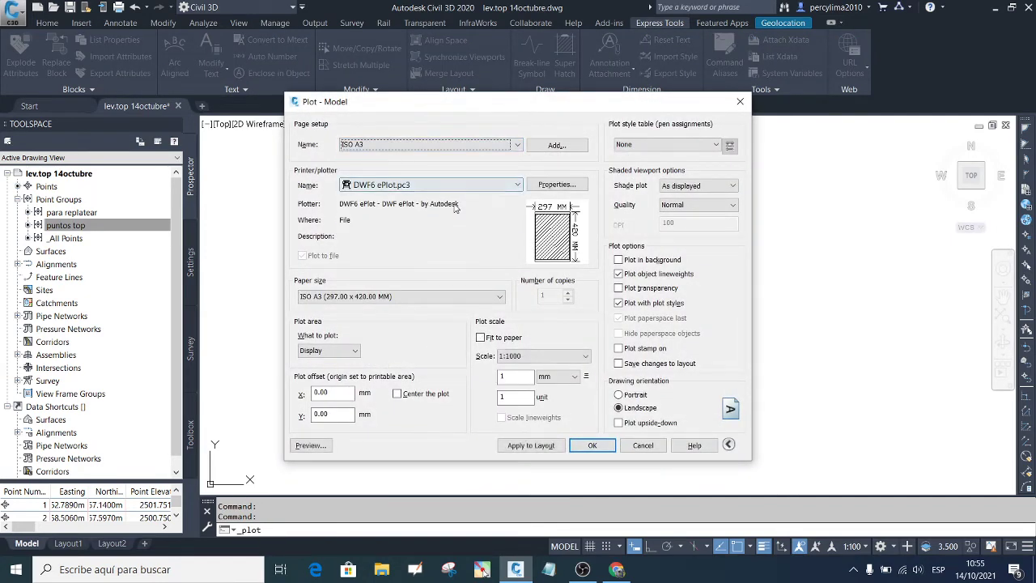
pyautogui.click(354, 352)
pyautogui.click(323, 389)
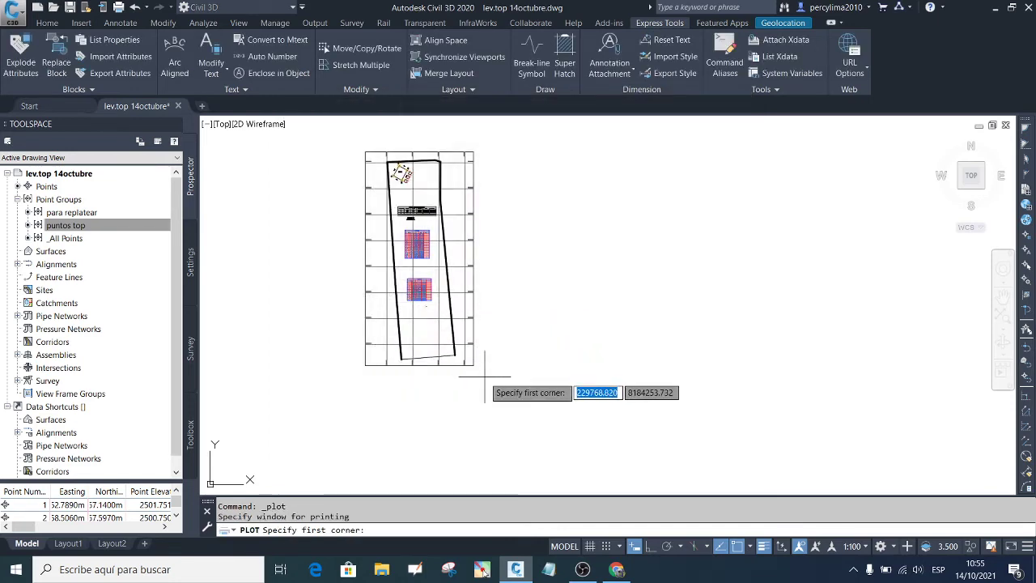
pyautogui.click(483, 377)
pyautogui.click(355, 146)
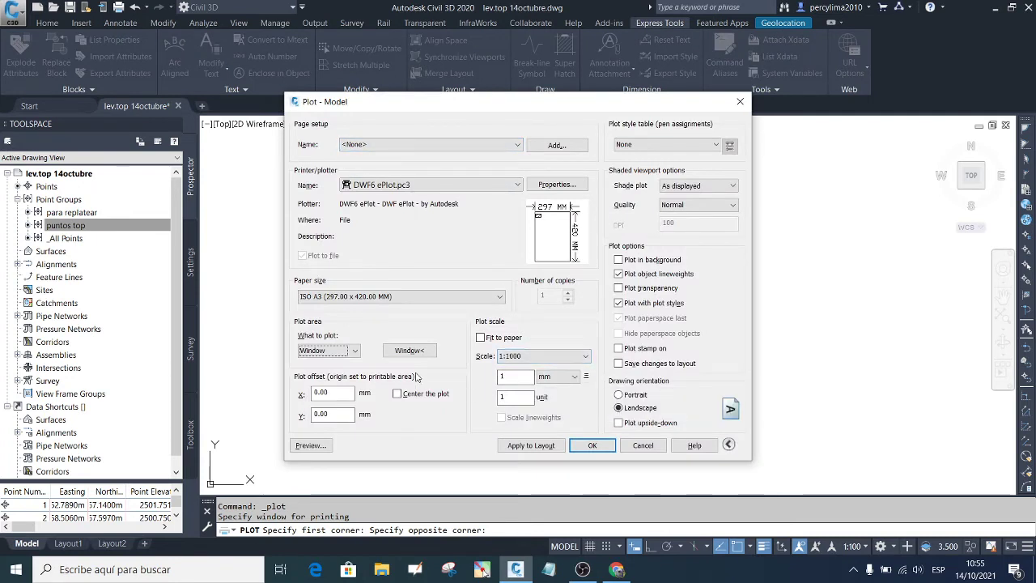
# Step: Set the plot scale to 1:50, center the plot on the sheet and preview it despite the differing annotation scale
pyautogui.click(557, 356)
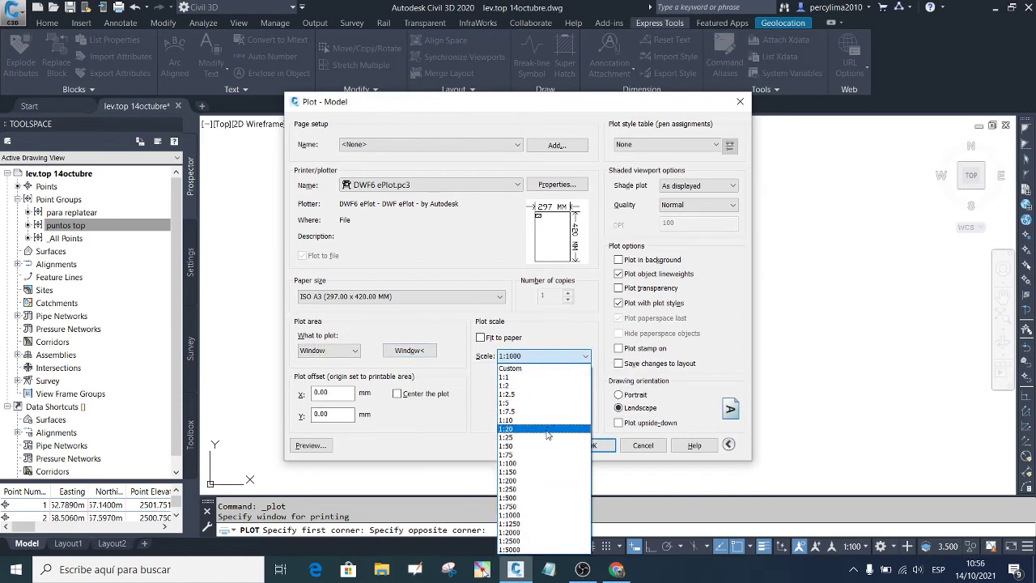
pyautogui.click(542, 446)
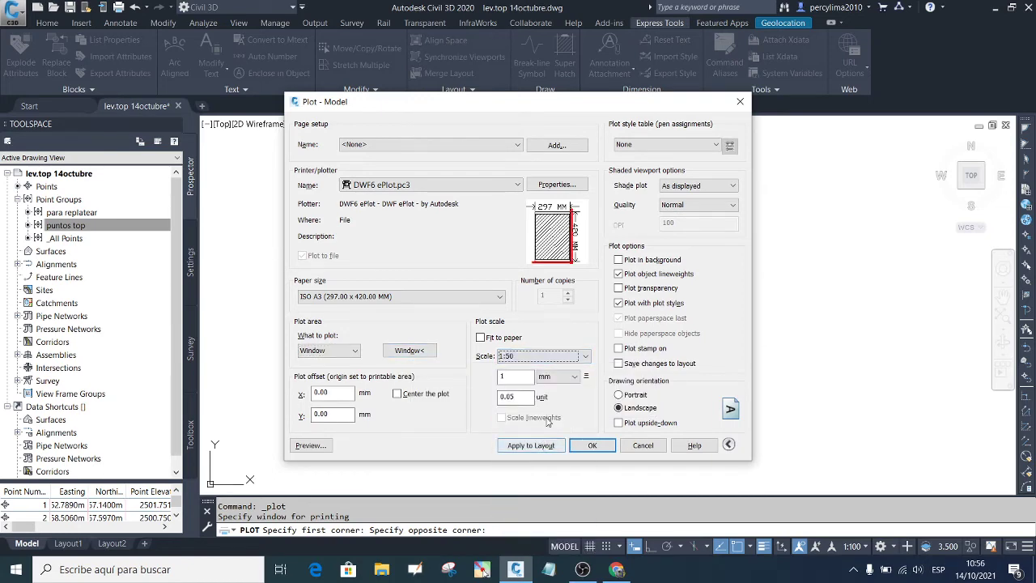
pyautogui.click(396, 394)
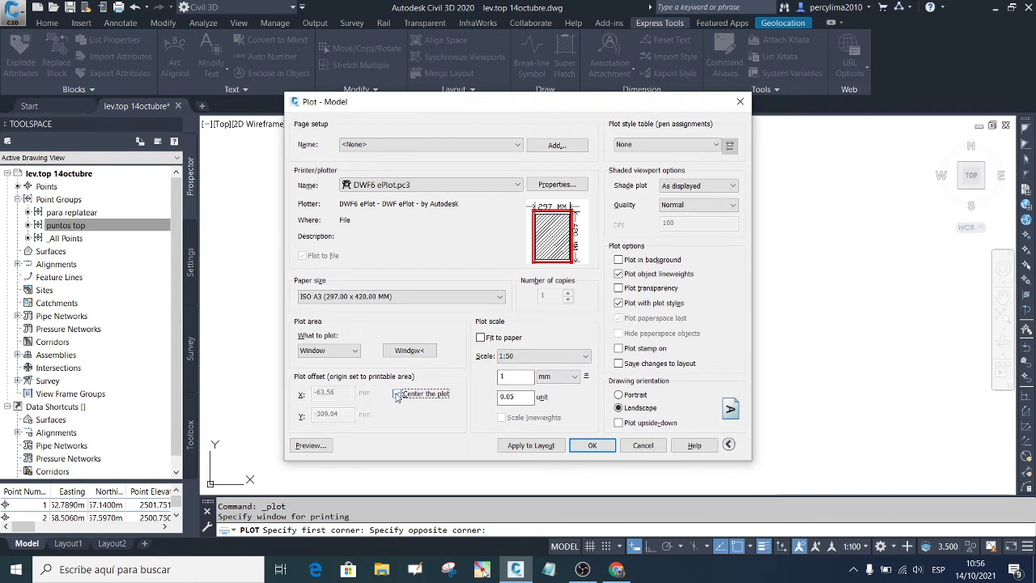
pyautogui.click(325, 447)
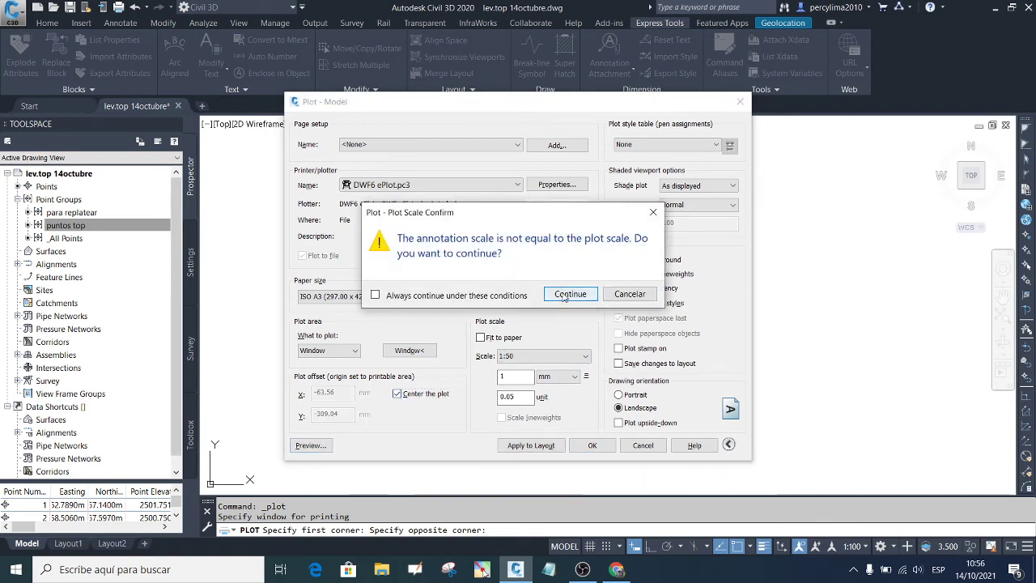
pyautogui.click(568, 295)
pyautogui.press('Escape')
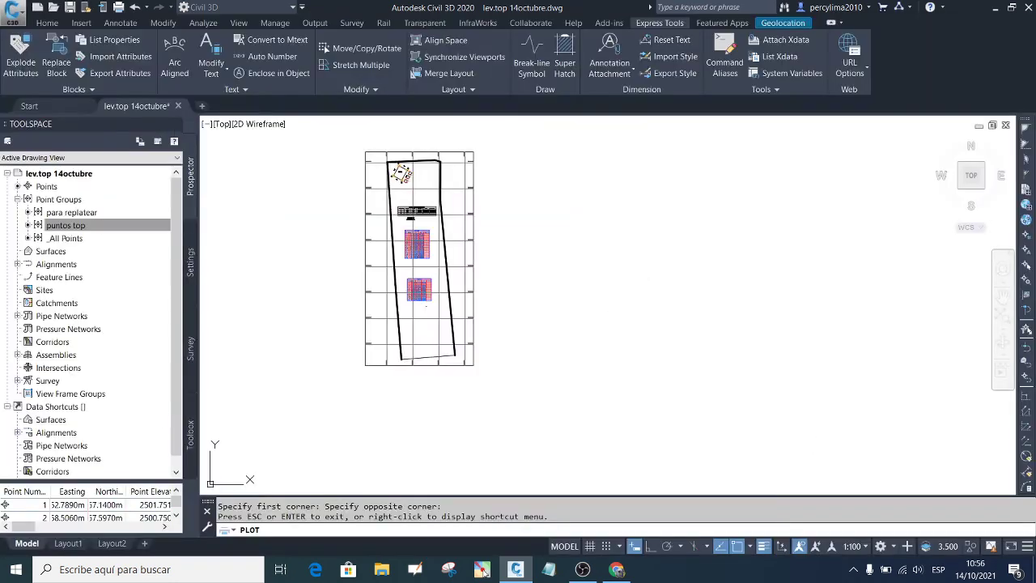
# Step: Try plot scales of 1:250 and 1:100, and switch the drawing orientation to portrait
pyautogui.click(549, 357)
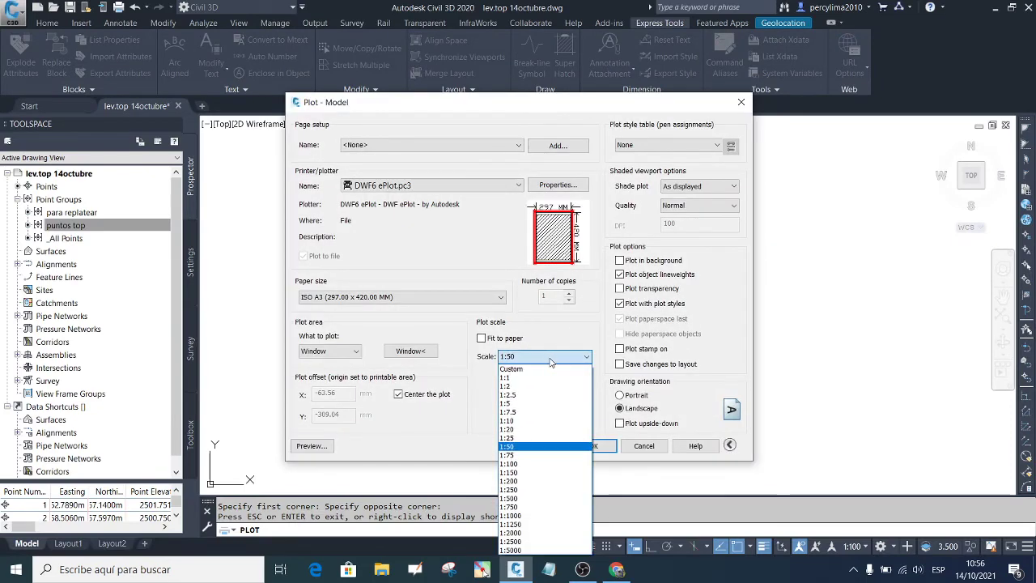
pyautogui.click(526, 489)
pyautogui.click(550, 357)
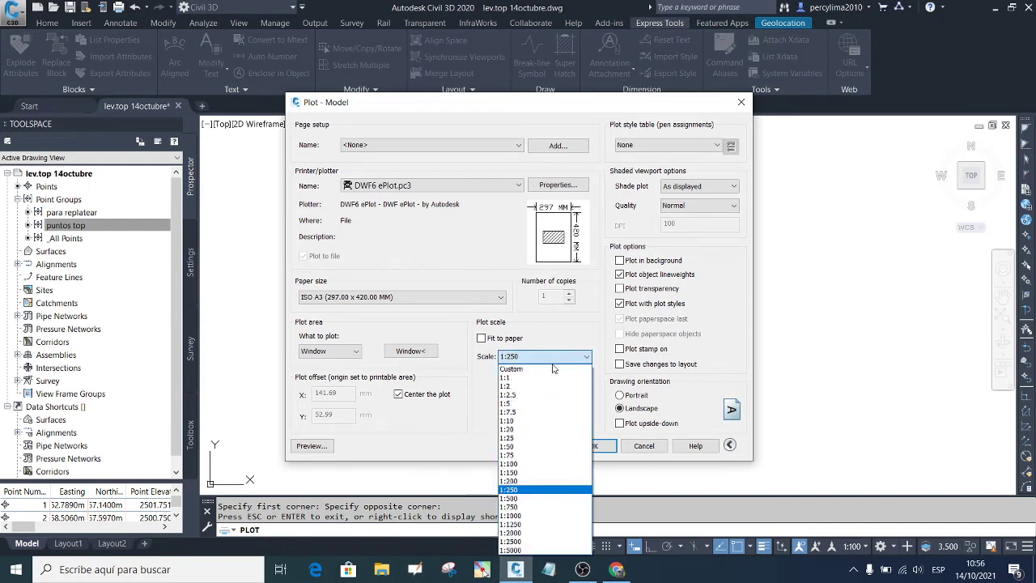
pyautogui.click(520, 464)
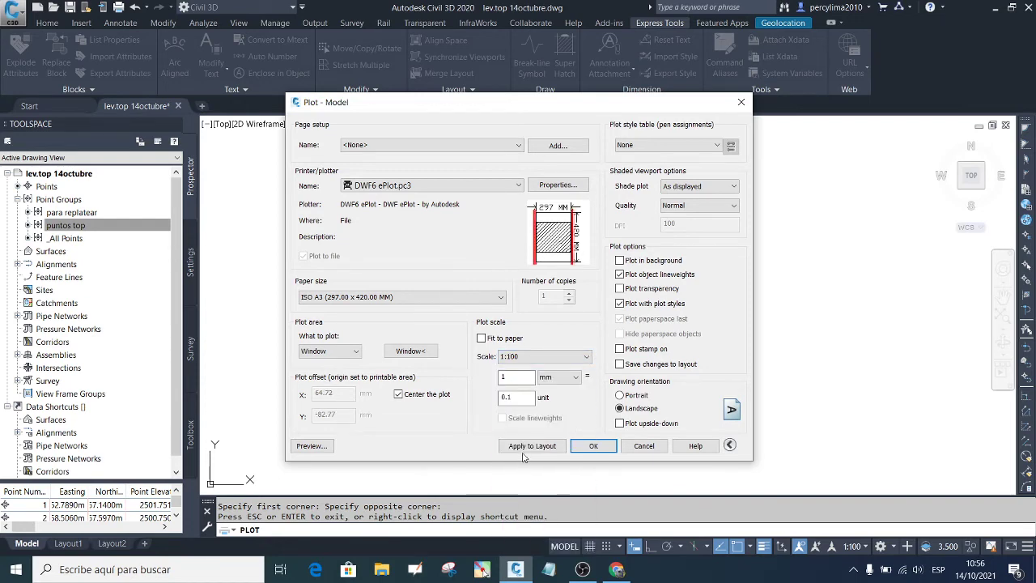
pyautogui.click(619, 396)
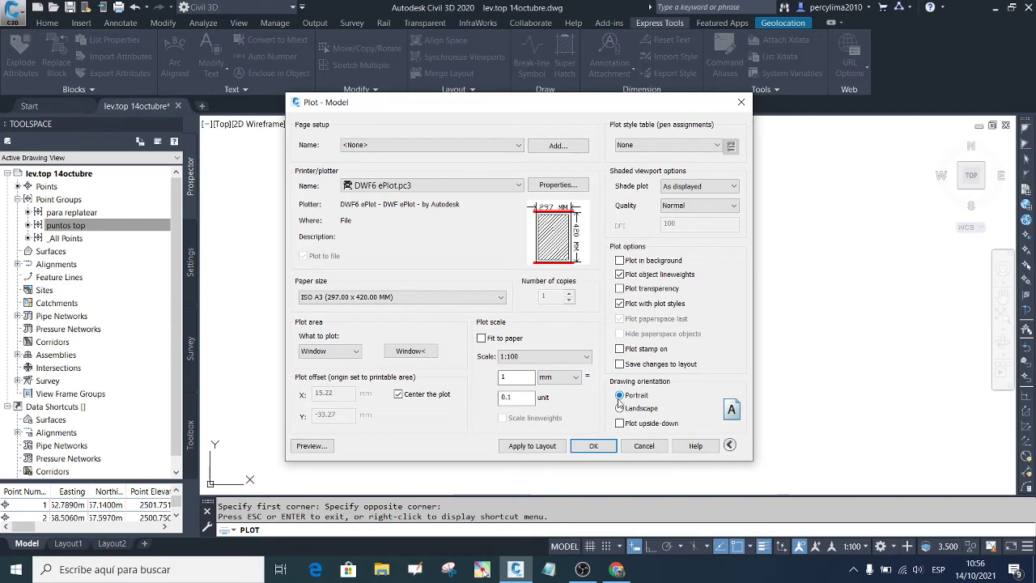
# Step: Preview the portrait plot and examine how the parcel boundary, tables and coordinate grid frame fit on the sheet
pyautogui.click(312, 446)
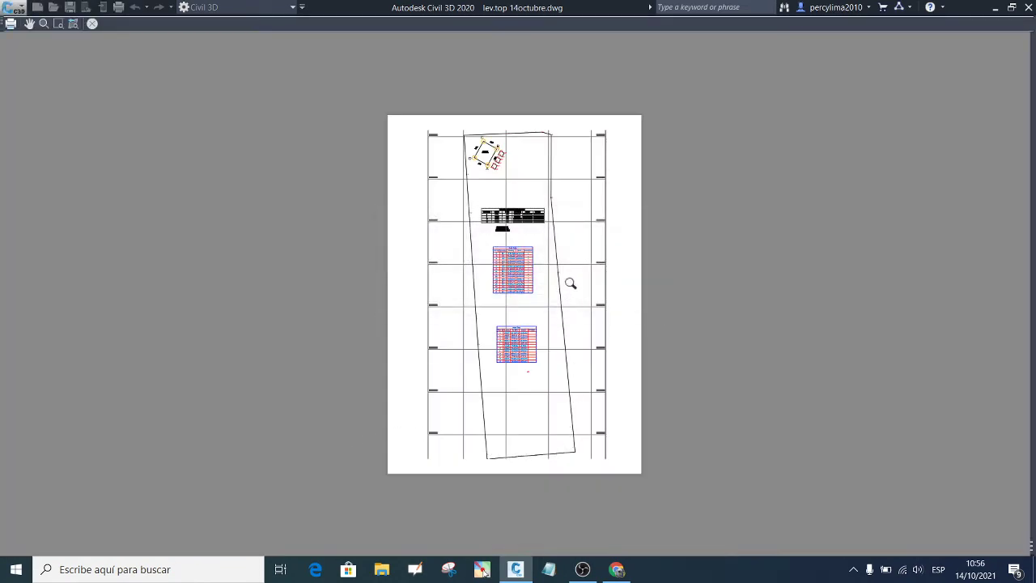
pyautogui.scroll(5, 537, 163)
pyautogui.scroll(-2, 451, 196)
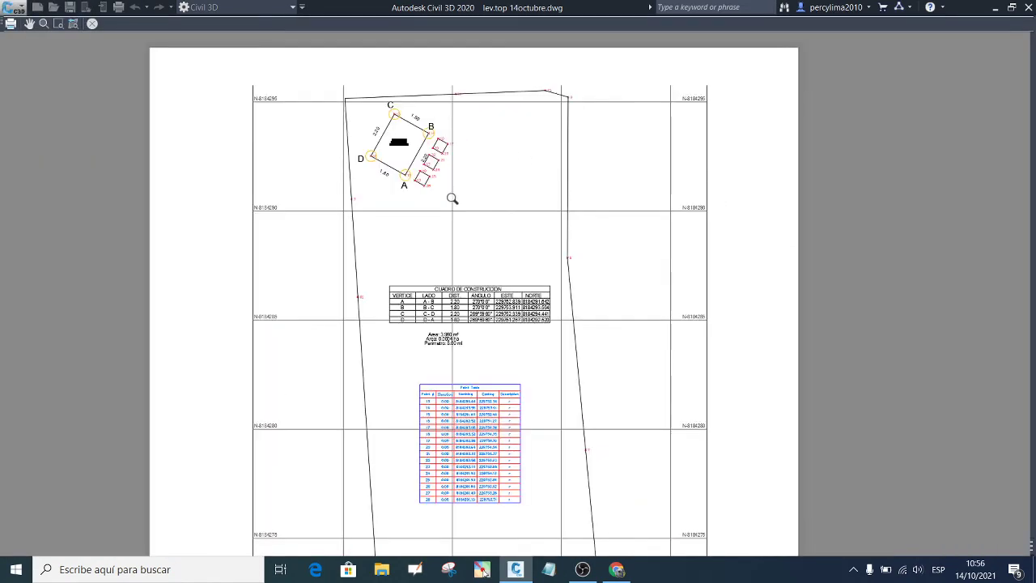
pyautogui.scroll(3, 463, 287)
pyautogui.scroll(3, 285, 304)
pyautogui.scroll(-5, 324, 282)
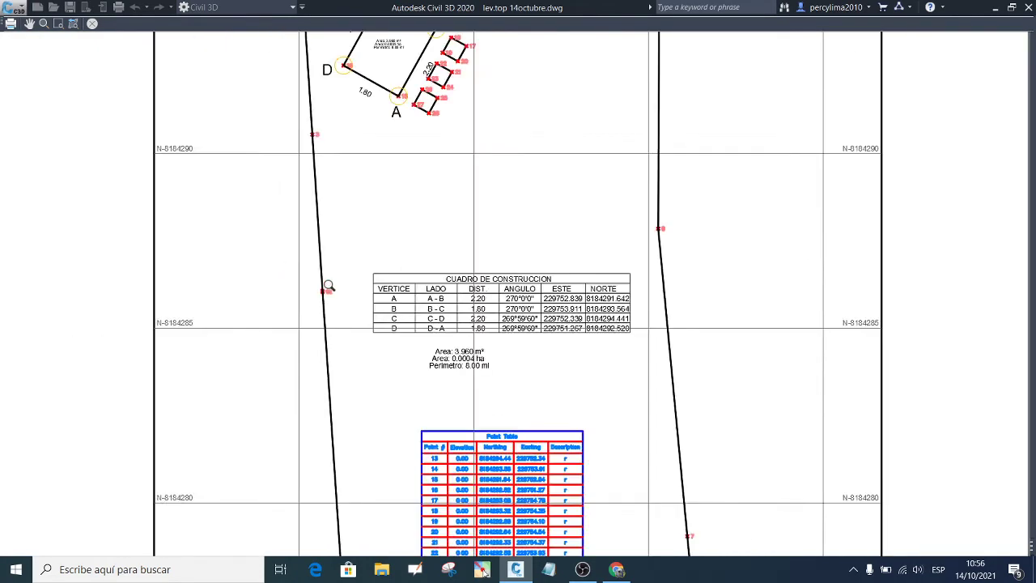
pyautogui.scroll(2, 486, 182)
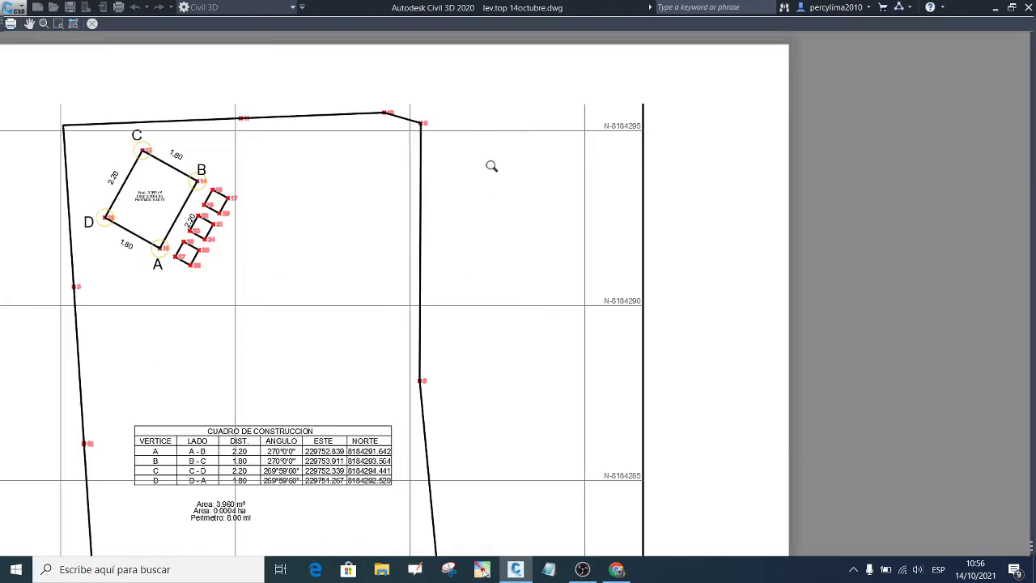
pyautogui.scroll(-4, 492, 243)
pyautogui.scroll(3, 471, 284)
pyautogui.scroll(-5, 486, 233)
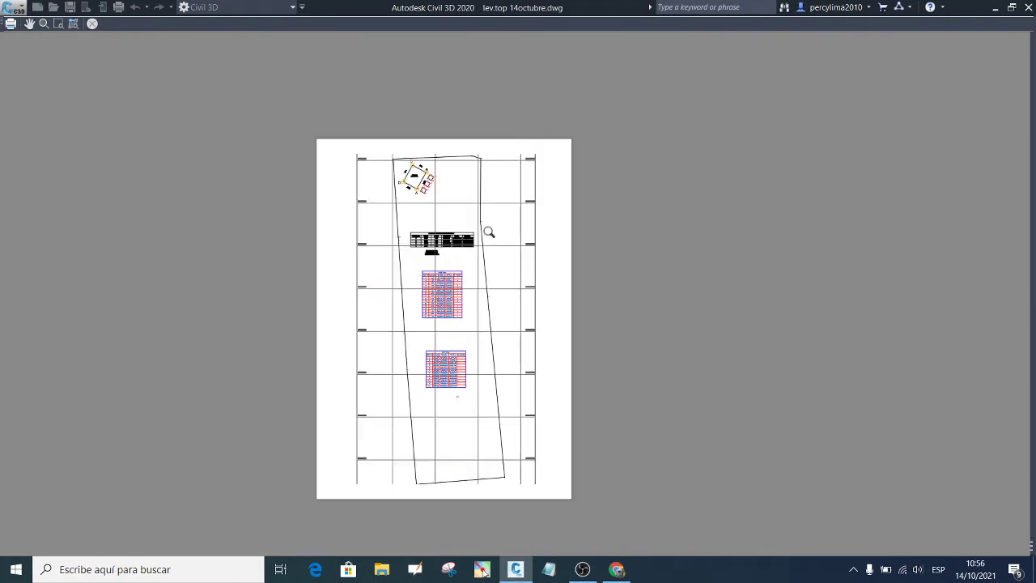
pyautogui.press('Escape')
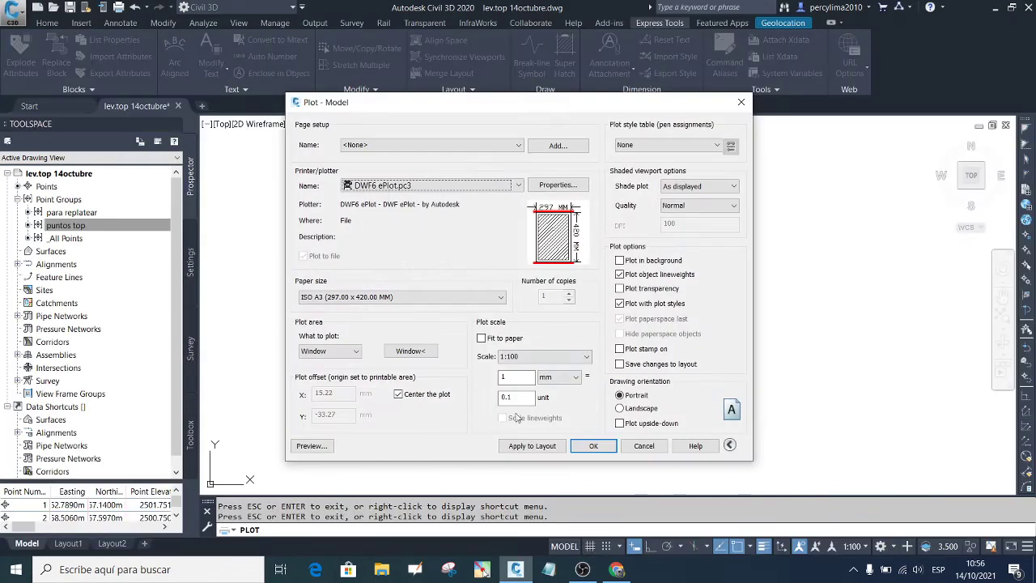
# Step: Try a plot scale of 1:200
pyautogui.click(524, 356)
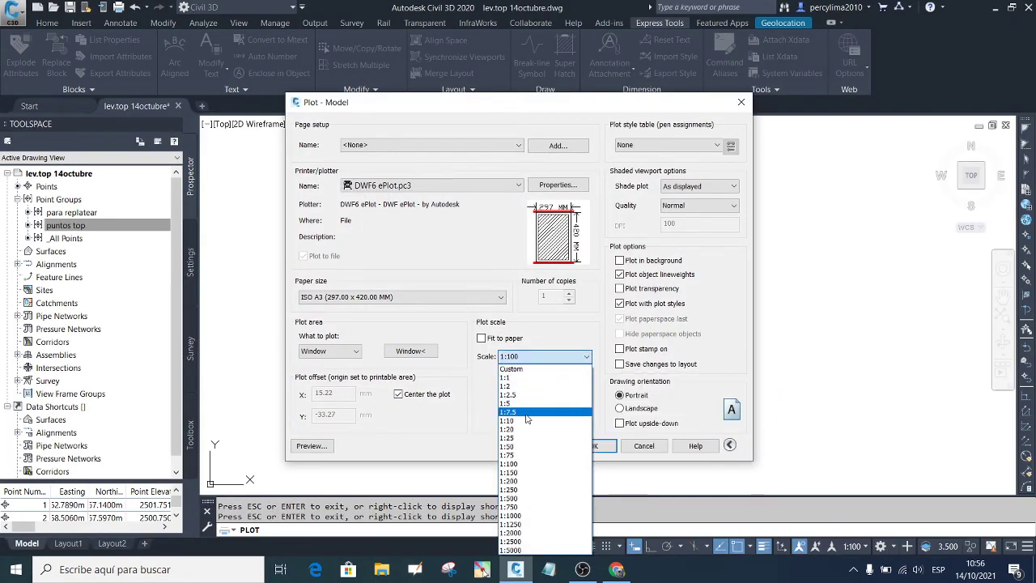
pyautogui.click(530, 481)
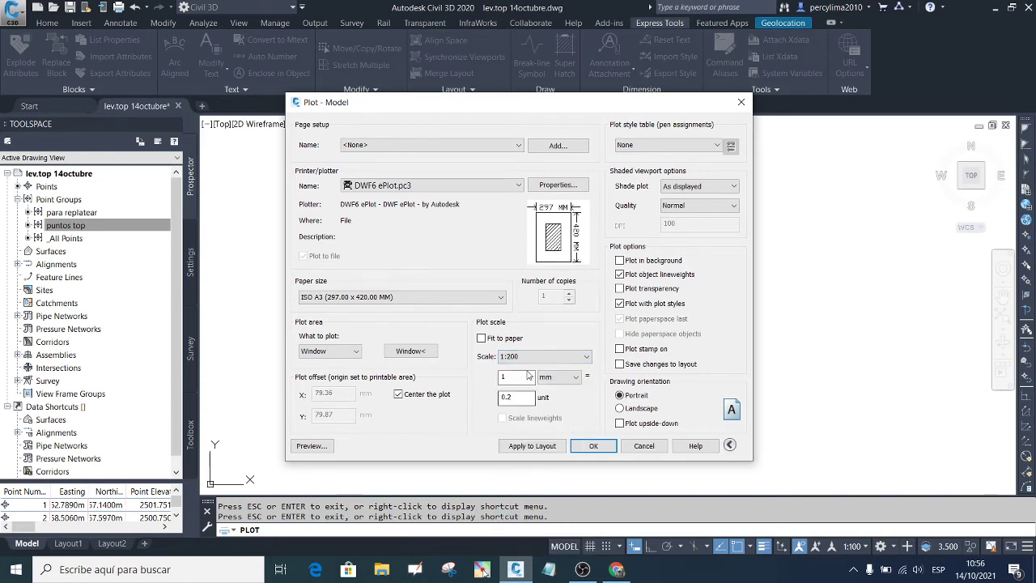
pyautogui.click(530, 357)
pyautogui.click(531, 358)
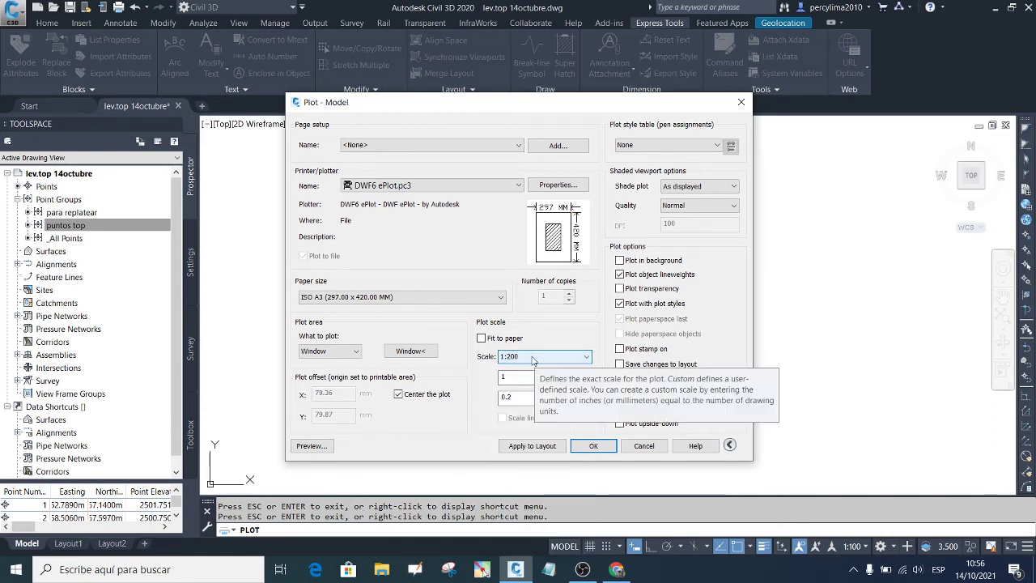
# Step: Fit the plot to the paper and preview the whole coordinate grid frame on the sheet
pyautogui.click(481, 338)
pyautogui.click(309, 445)
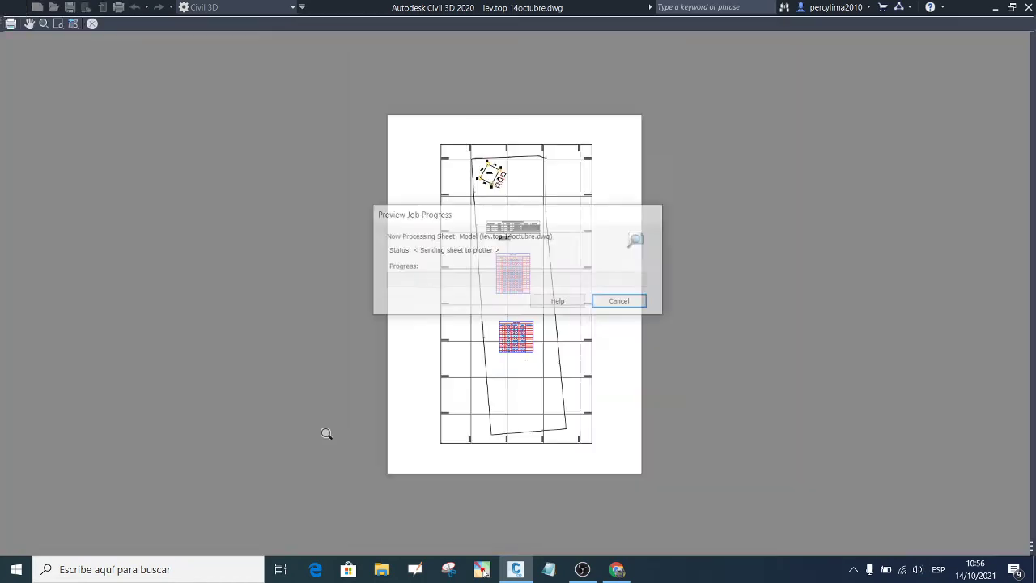
pyautogui.scroll(2, 562, 438)
pyautogui.scroll(-3, 513, 395)
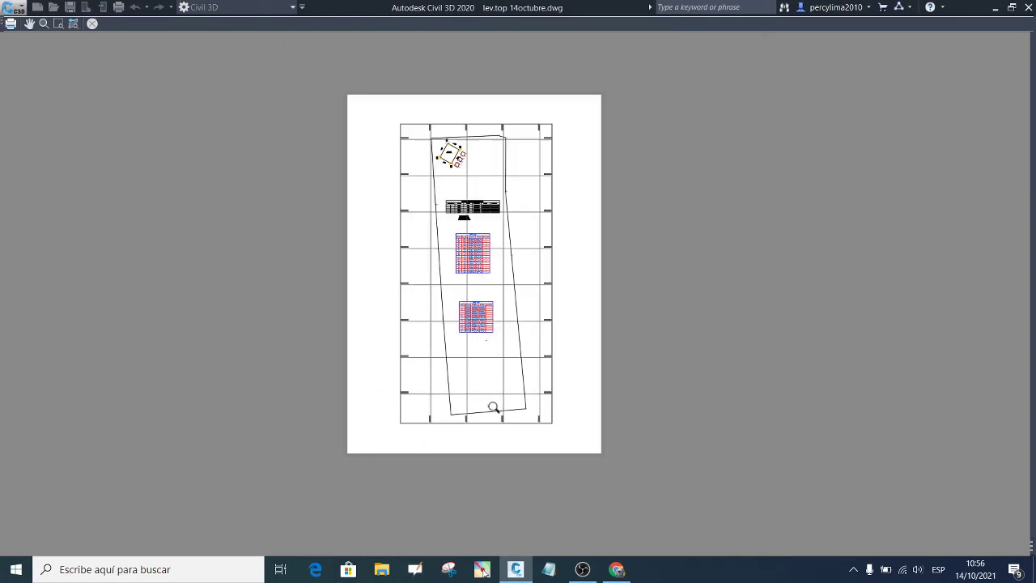
pyautogui.press('Escape')
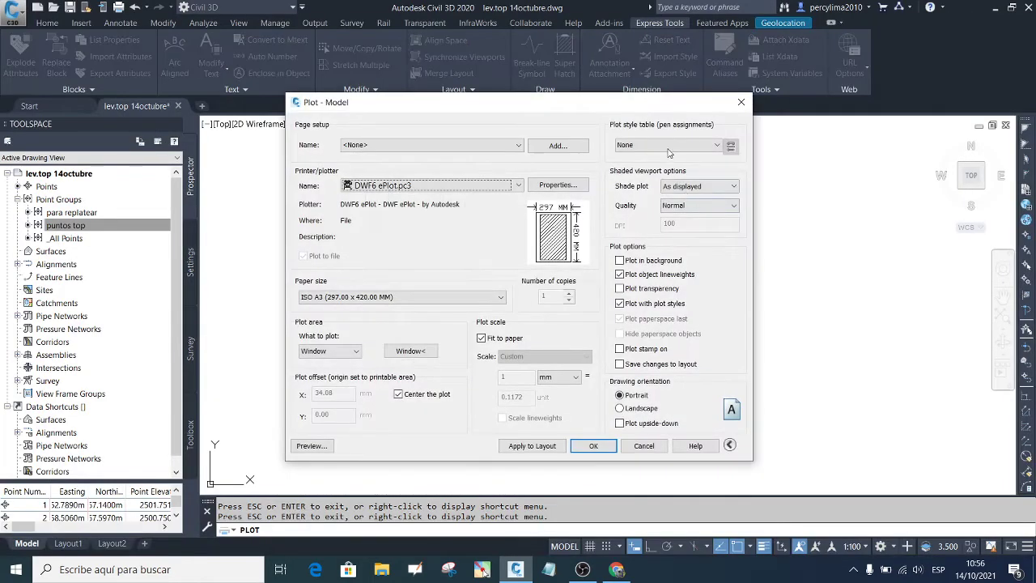
# Step: Assign the percy.ctb plot style table to the plot and to all layouts
pyautogui.click(668, 147)
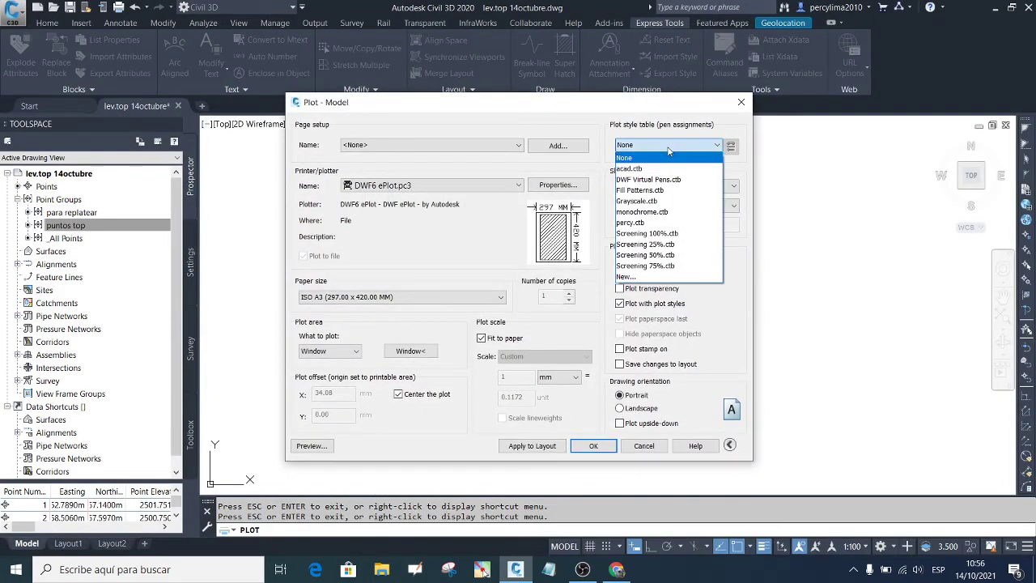
pyautogui.click(657, 223)
pyautogui.click(510, 316)
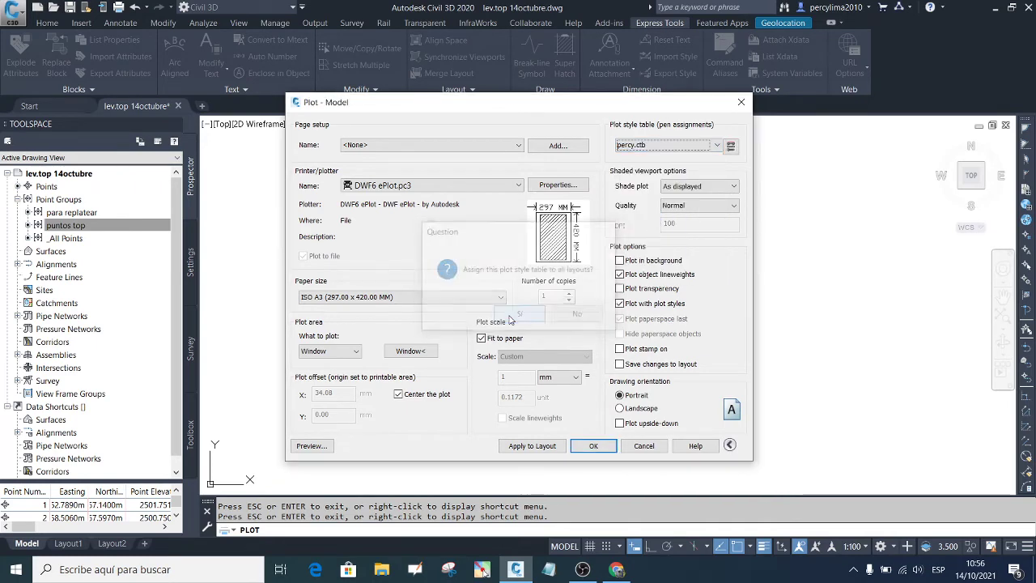
# Step: Set the lineweight of Color 250 in percy.ctb to 0.6000 mm, save the table and apply the plot settings to the layout
pyautogui.click(727, 148)
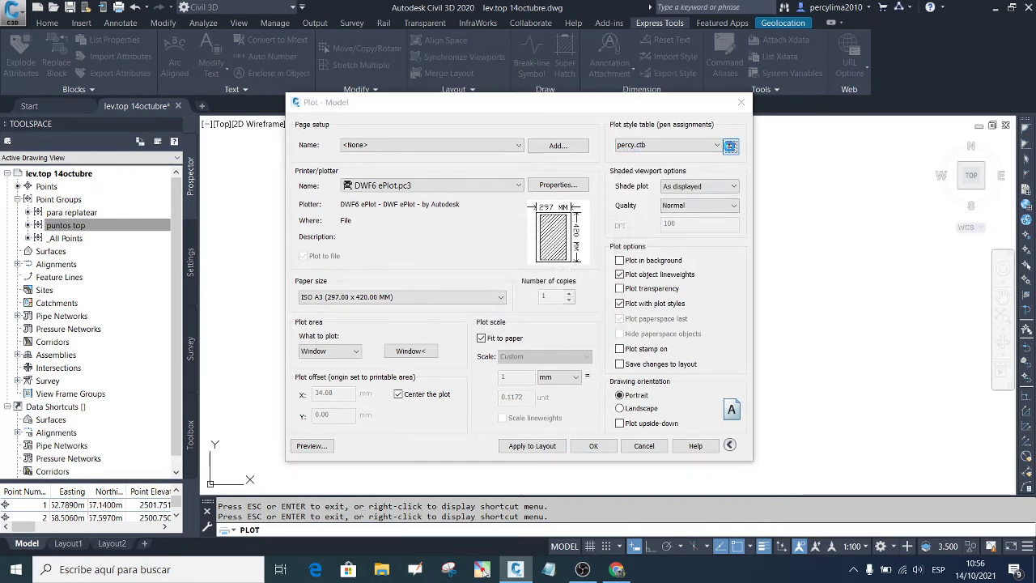
pyautogui.scroll(-14, 484, 239)
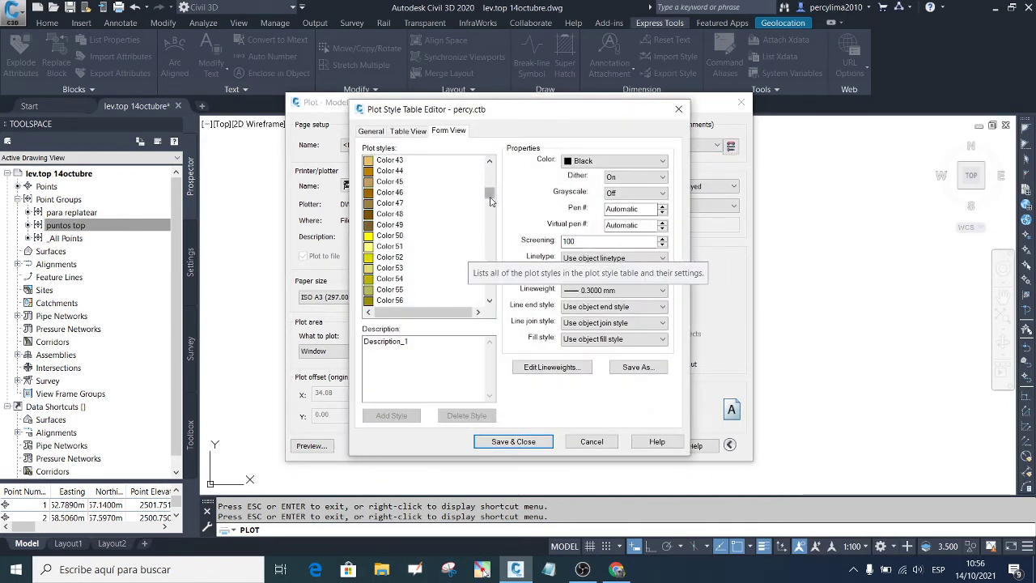
pyautogui.moveTo(489, 199); pyautogui.dragTo(489, 298)
pyautogui.click(394, 247)
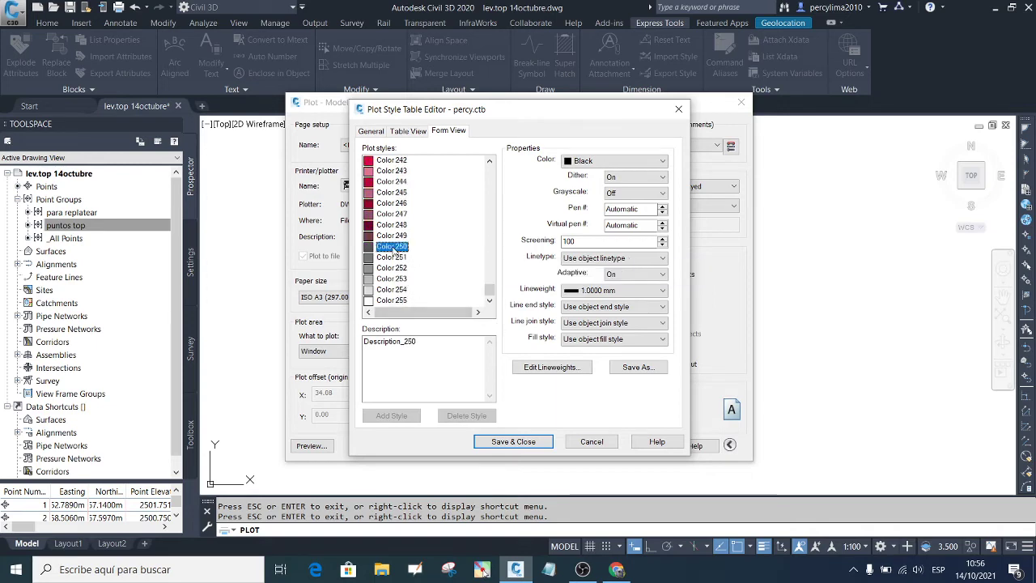
pyautogui.click(625, 292)
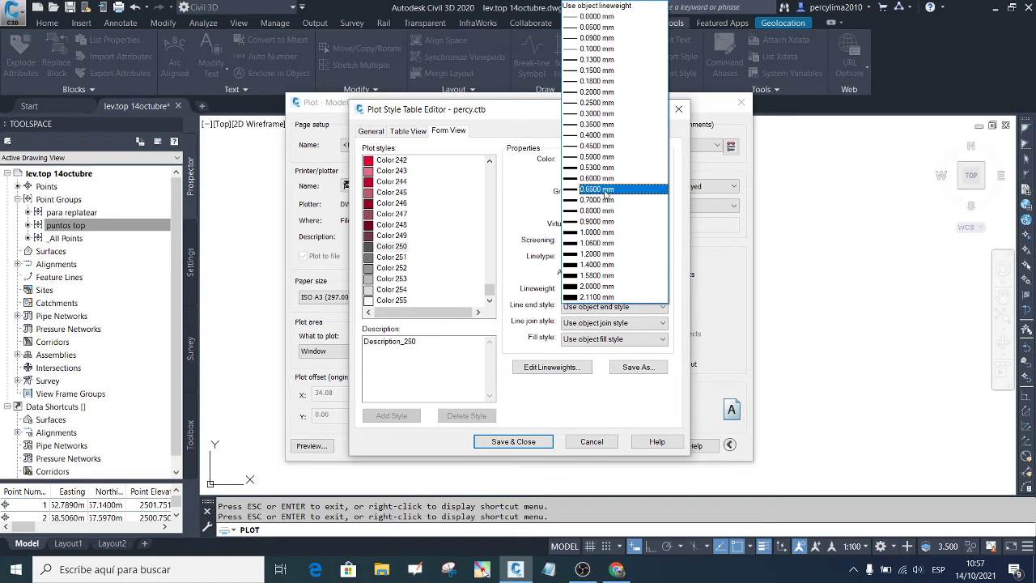
pyautogui.click(602, 179)
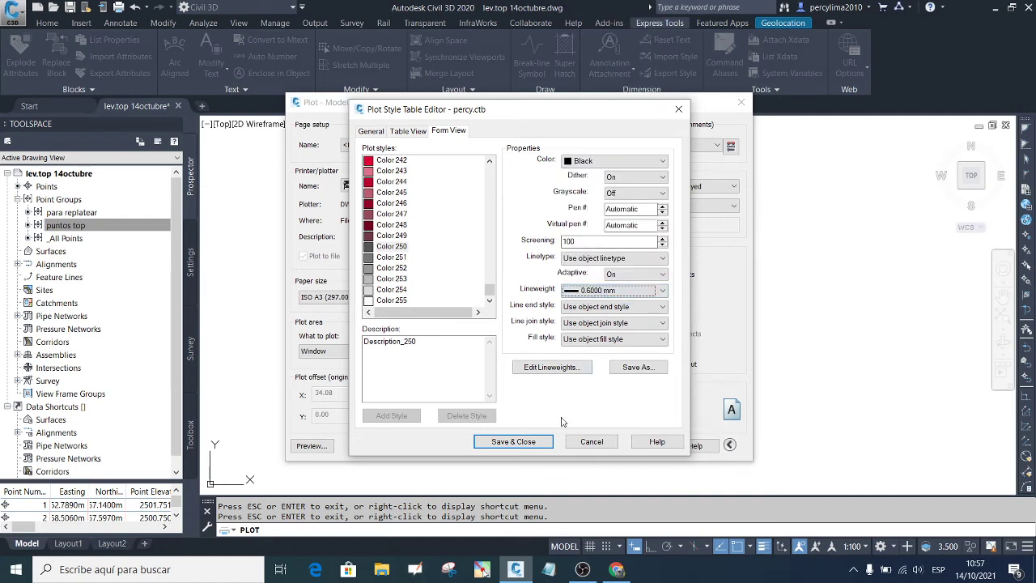
pyautogui.click(518, 442)
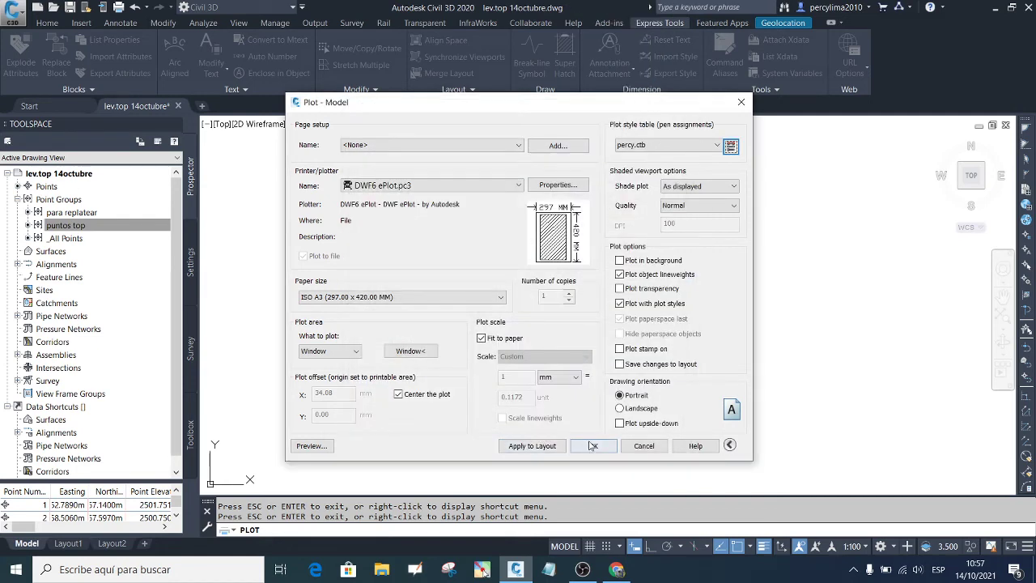
pyautogui.click(552, 448)
# Step: Preview the plot and examine the line thickness of the parcel boundary, coordinate grid and point tables
pyautogui.click(312, 445)
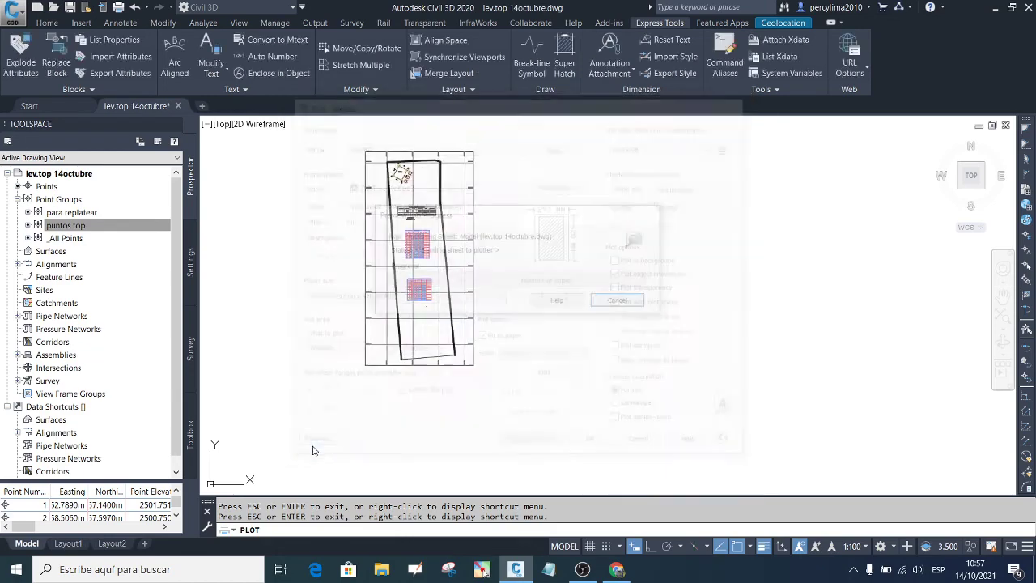
pyautogui.scroll(6, 494, 393)
pyautogui.scroll(-6, 454, 354)
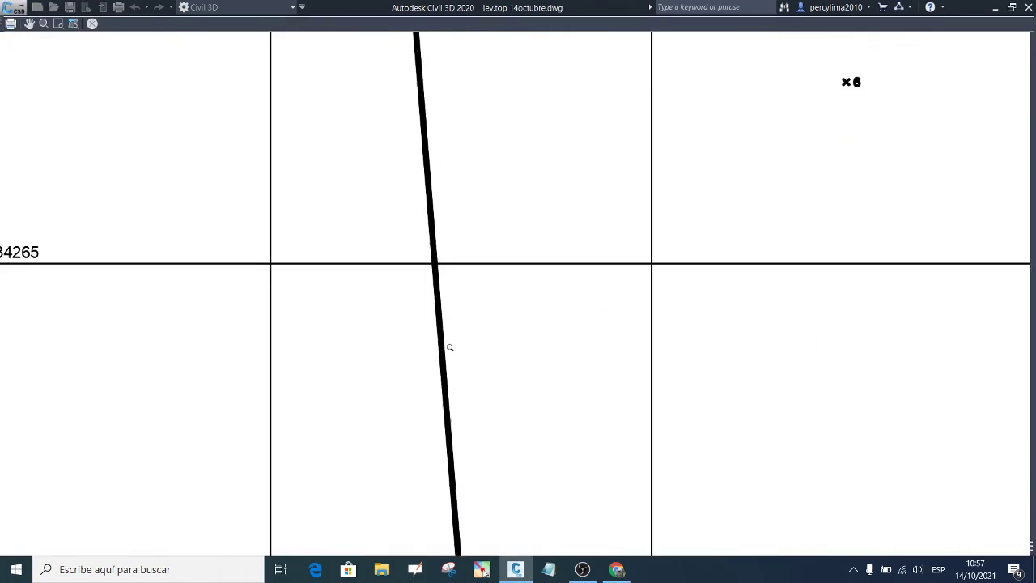
pyautogui.scroll(8, 518, 233)
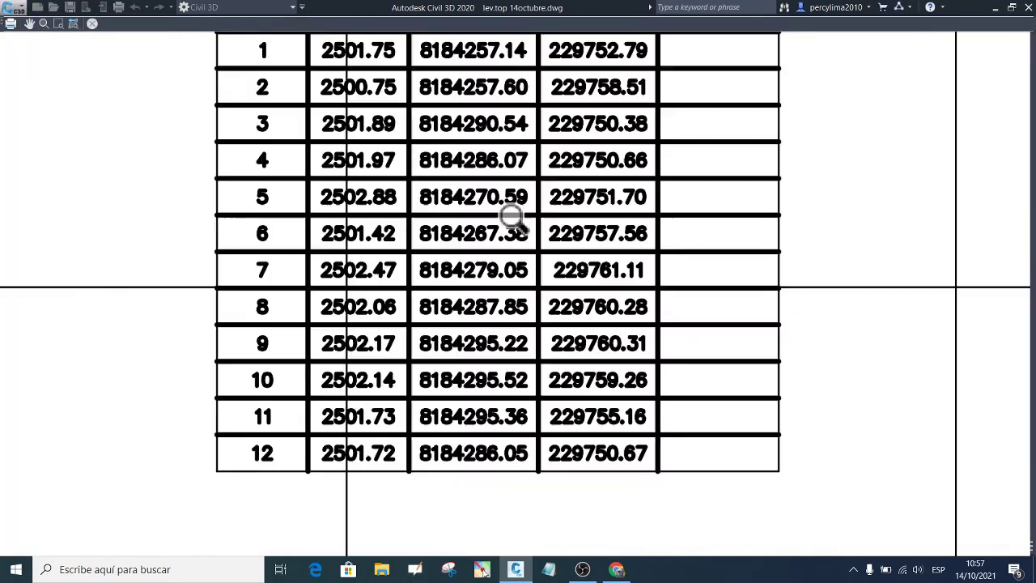
pyautogui.scroll(-7, 515, 243)
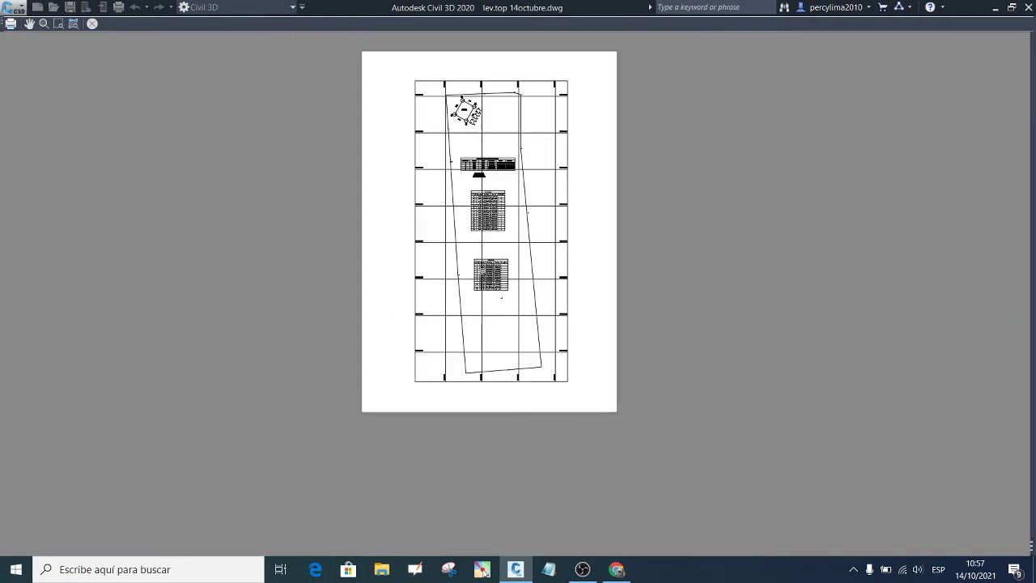
pyautogui.scroll(5, 488, 154)
pyautogui.scroll(-3, 483, 142)
pyautogui.scroll(4, 459, 314)
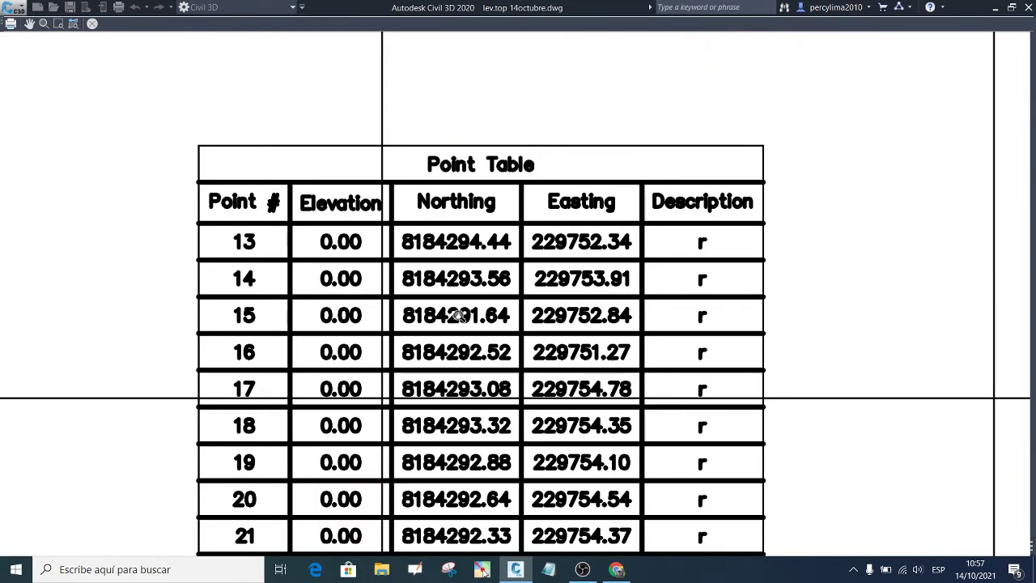
pyautogui.scroll(-3, 476, 285)
pyautogui.scroll(3, 469, 291)
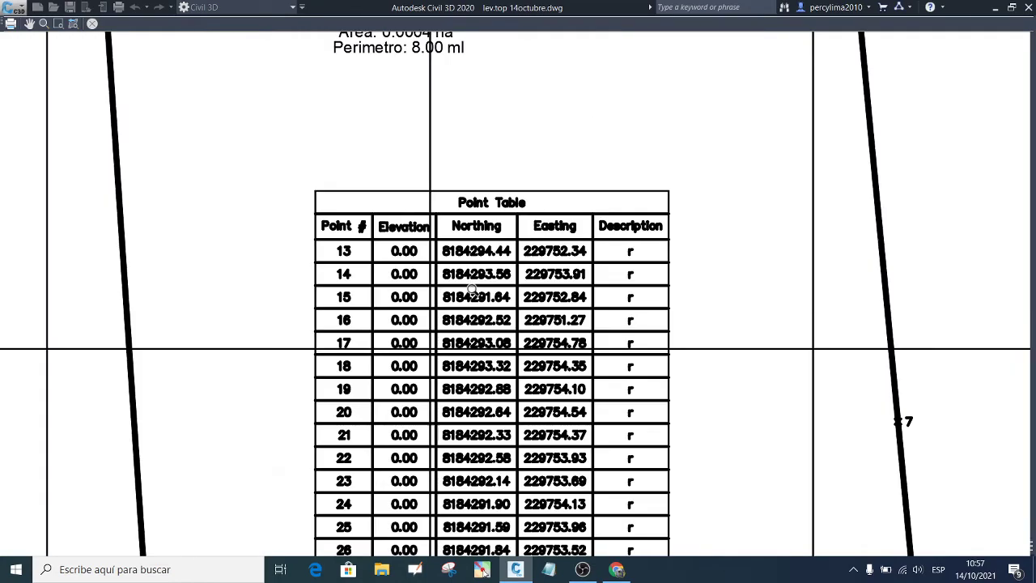
# Step: Examine the point tables and the whole sheet in the plot preview, and leave the plot setup
pyautogui.scroll(-3, 477, 290)
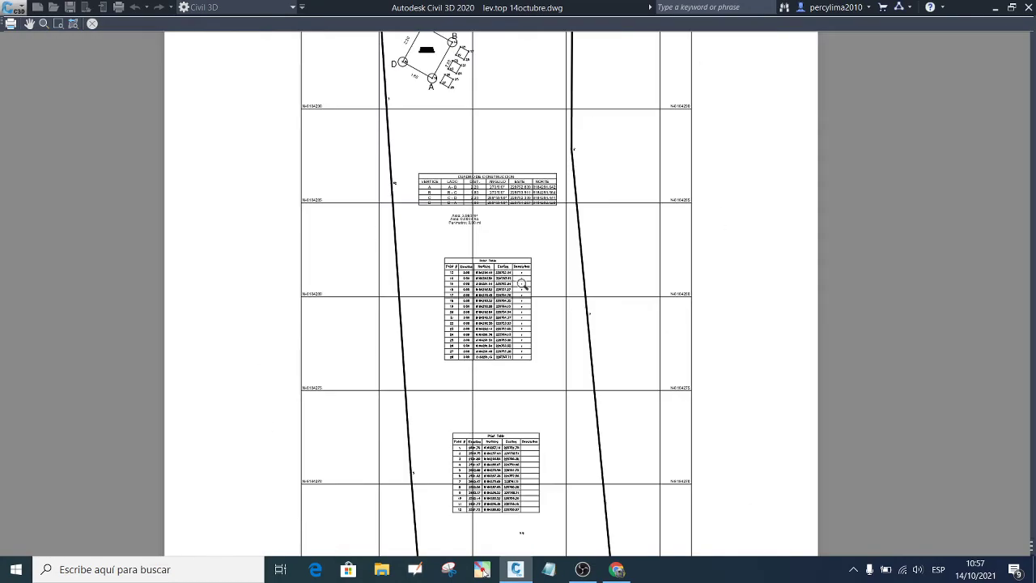
pyautogui.scroll(3, 518, 288)
pyautogui.scroll(-4, 509, 293)
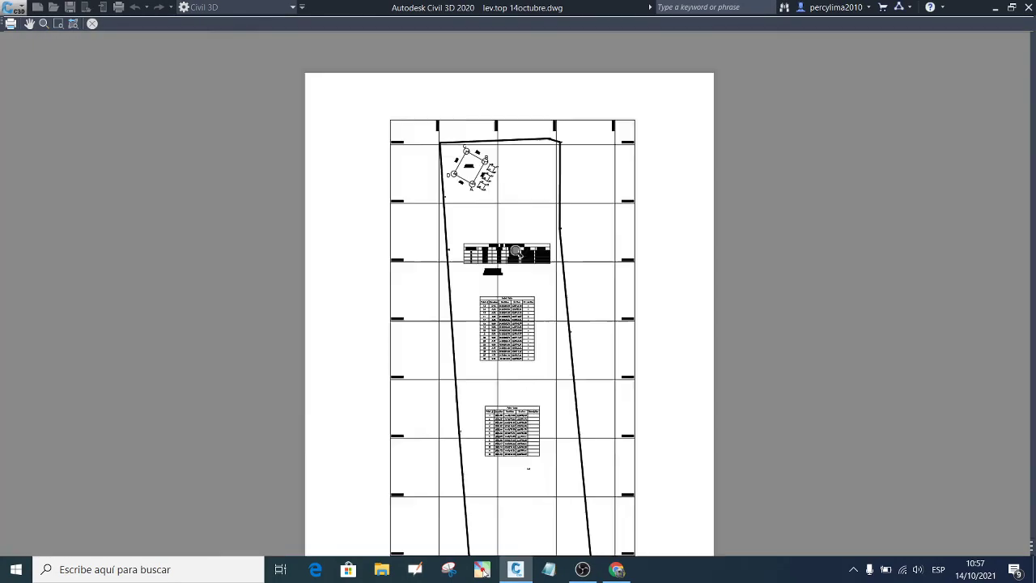
pyautogui.scroll(5, 516, 252)
pyautogui.press('Escape')
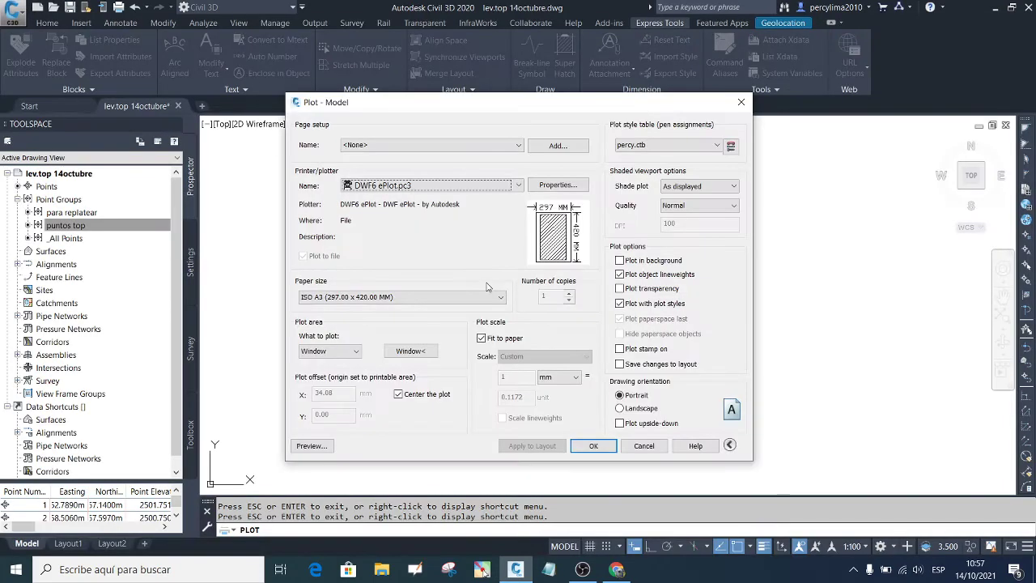
pyautogui.press('Escape')
# Step: Move the CUADRO DE CONSTRUCCION table and its area text up, clear of the N-8184285 grid line
pyautogui.scroll(5, 421, 237)
pyautogui.scroll(-4, 456, 219)
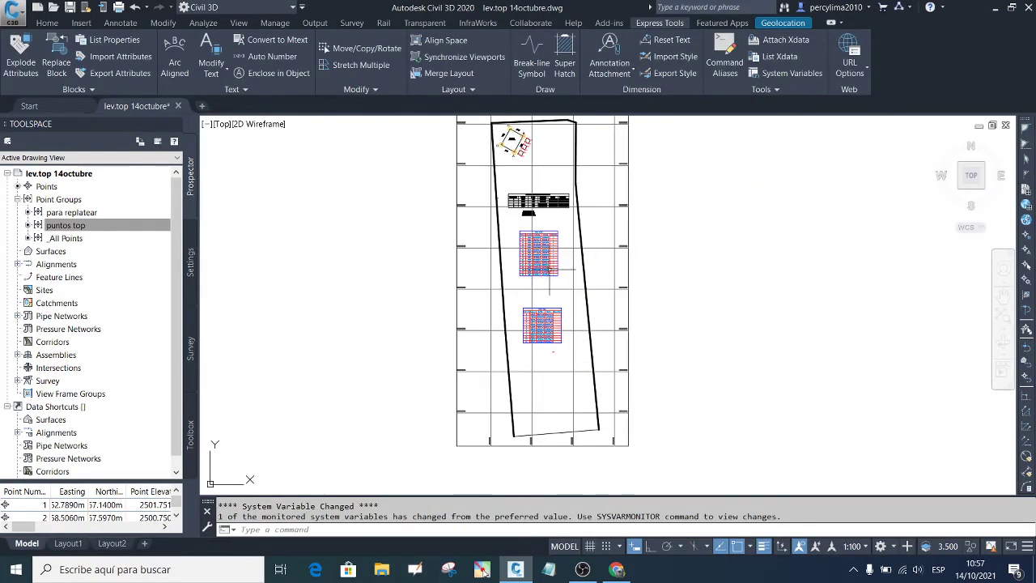
pyautogui.scroll(4, 486, 384)
pyautogui.scroll(-5, 480, 394)
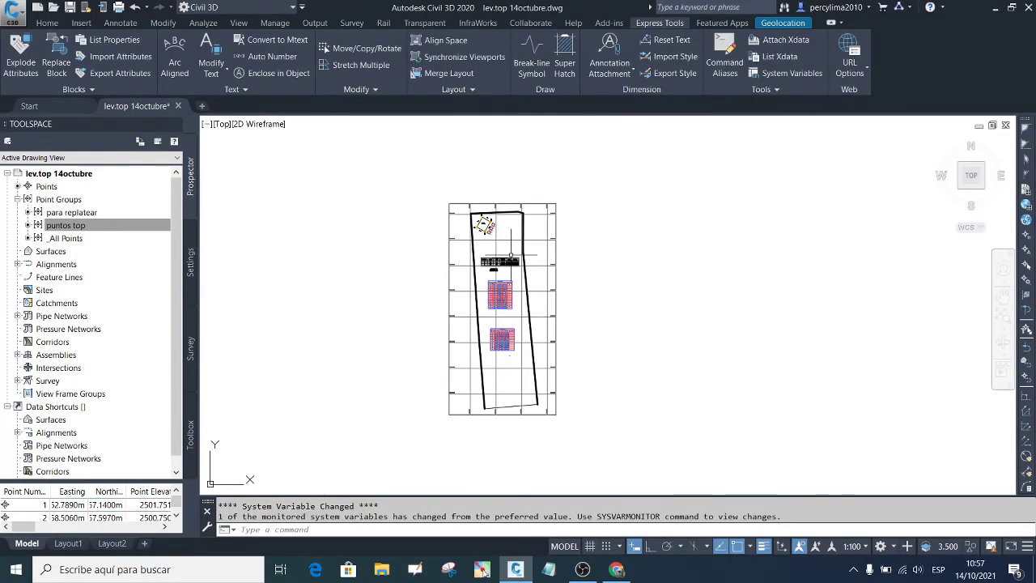
pyautogui.scroll(6, 511, 256)
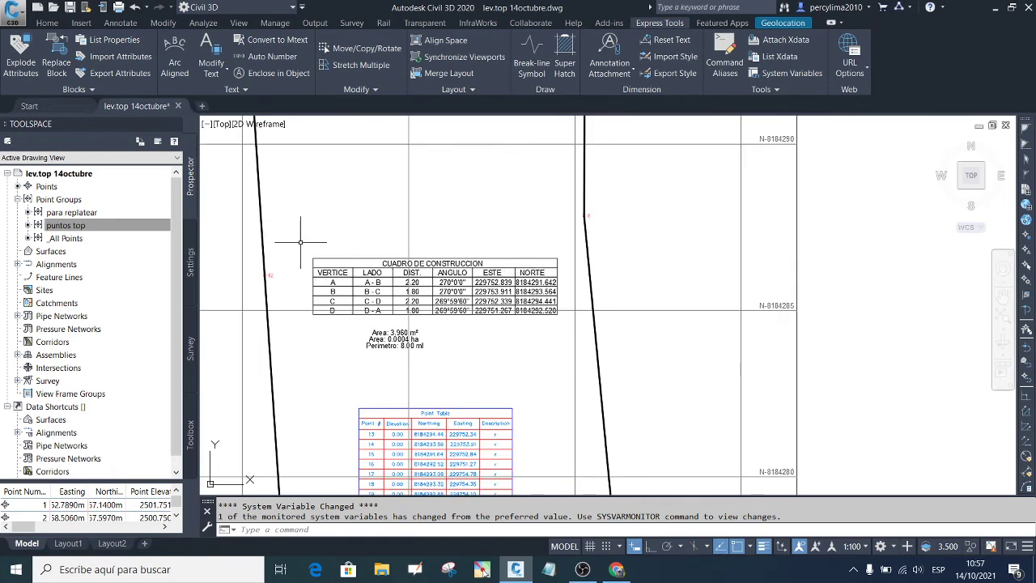
pyautogui.click(300, 241)
pyautogui.click(572, 356)
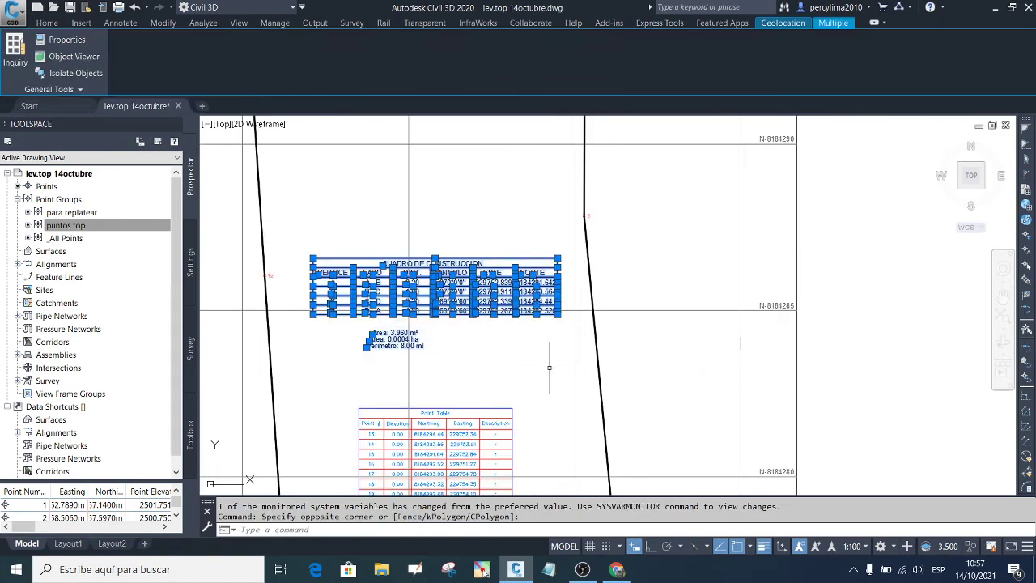
pyautogui.press('Return')
pyautogui.click(537, 366)
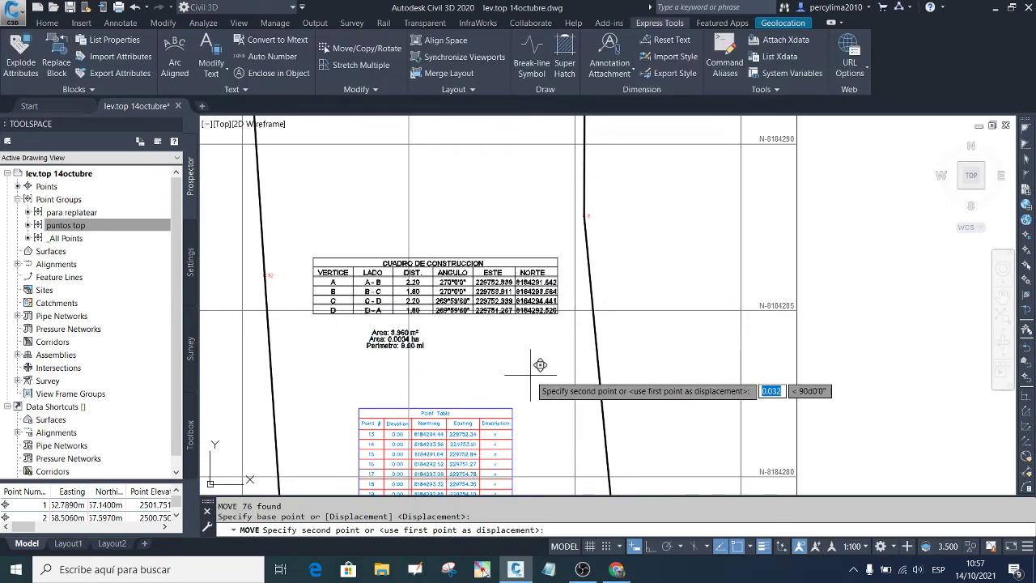
pyautogui.click(504, 335)
pyautogui.scroll(-5, 483, 323)
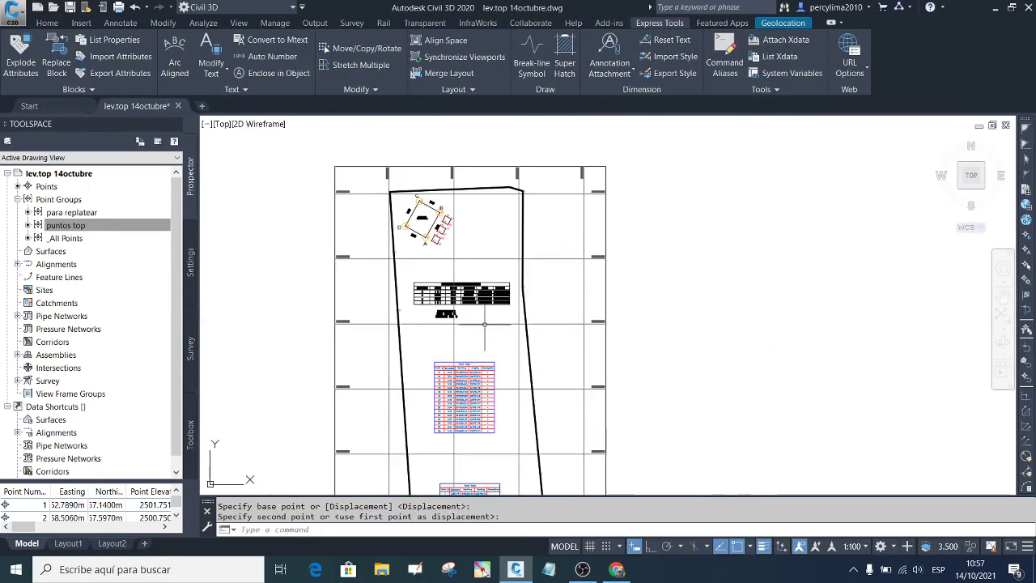
# Step: Select all coordinate grid lines and labels by similarity and erase them, keeping the outer frame rectangle
pyautogui.scroll(2, 585, 335)
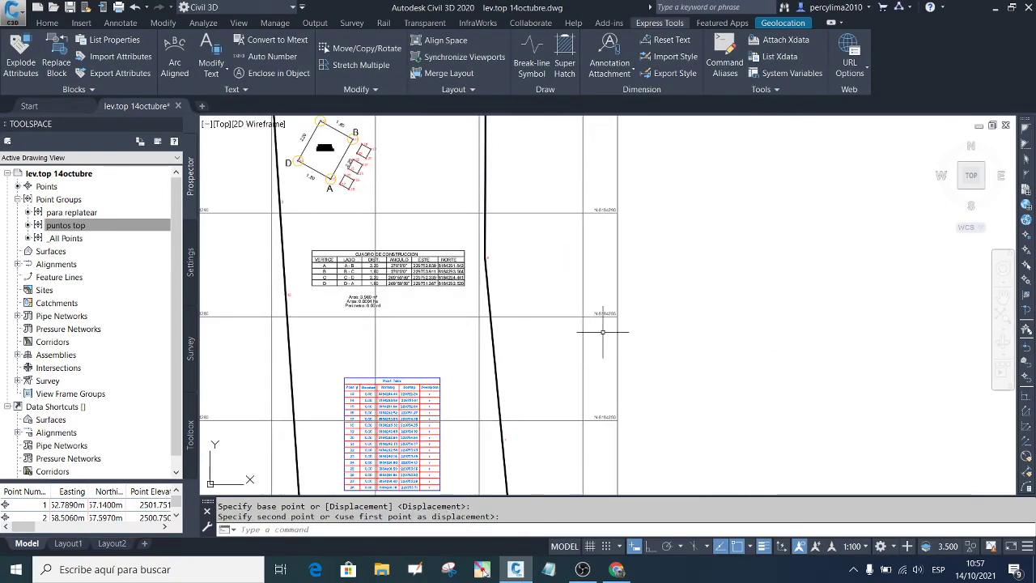
pyautogui.click(604, 335)
pyautogui.click(536, 273)
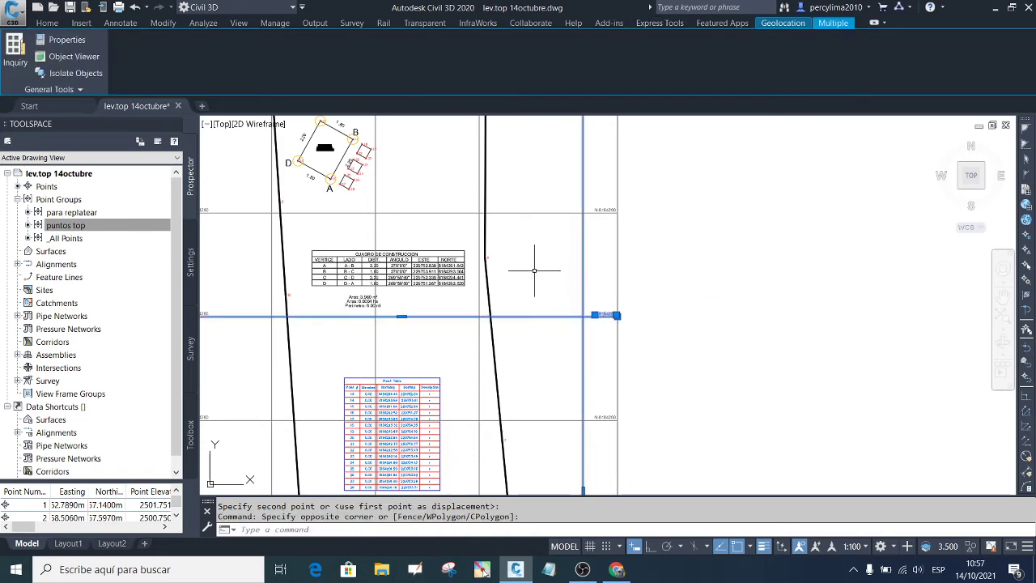
pyautogui.rightClick(536, 273)
pyautogui.click(583, 428)
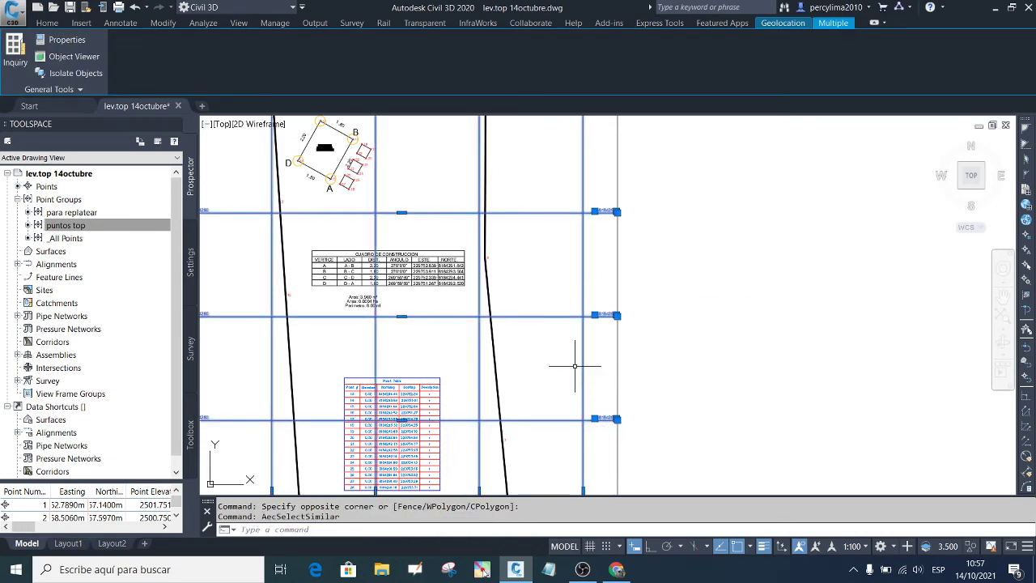
pyautogui.press('Delete')
pyautogui.scroll(-6, 480, 292)
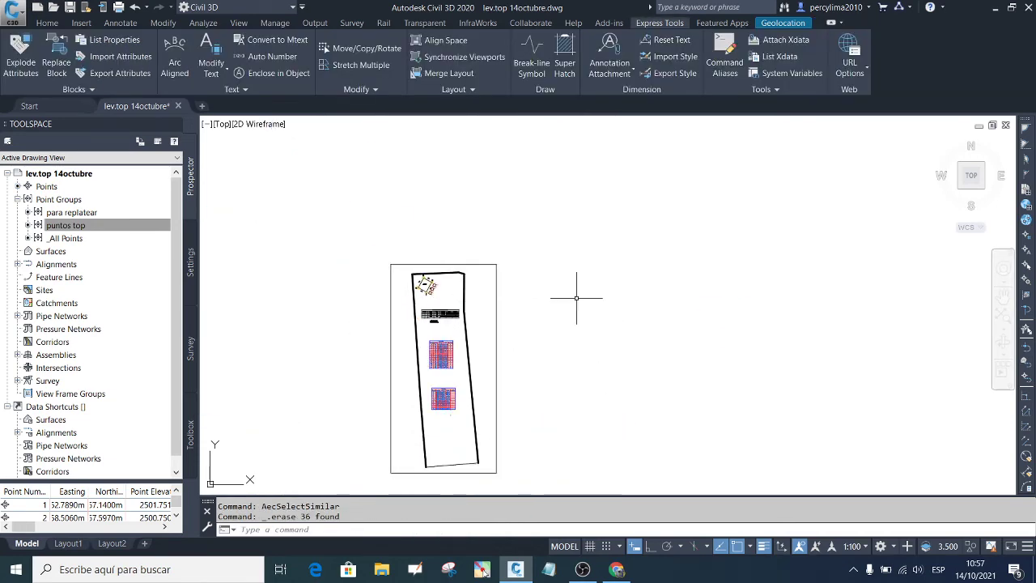
# Step: Generate a new coordinate grid with GRF by polygon on the outer frame, without deleting previous layers, at scale 1:100
pyautogui.write('gr')
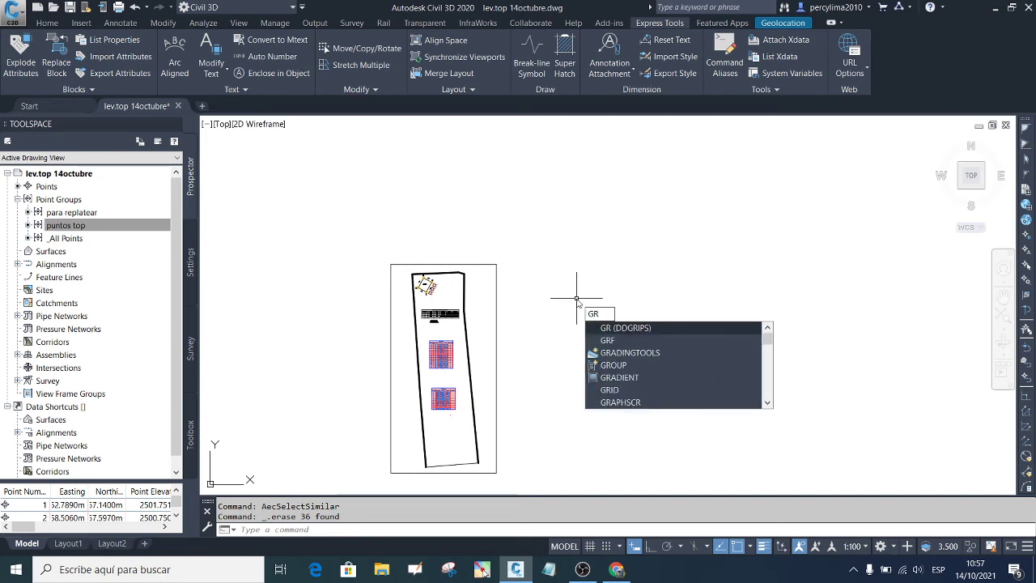
pyautogui.click(615, 340)
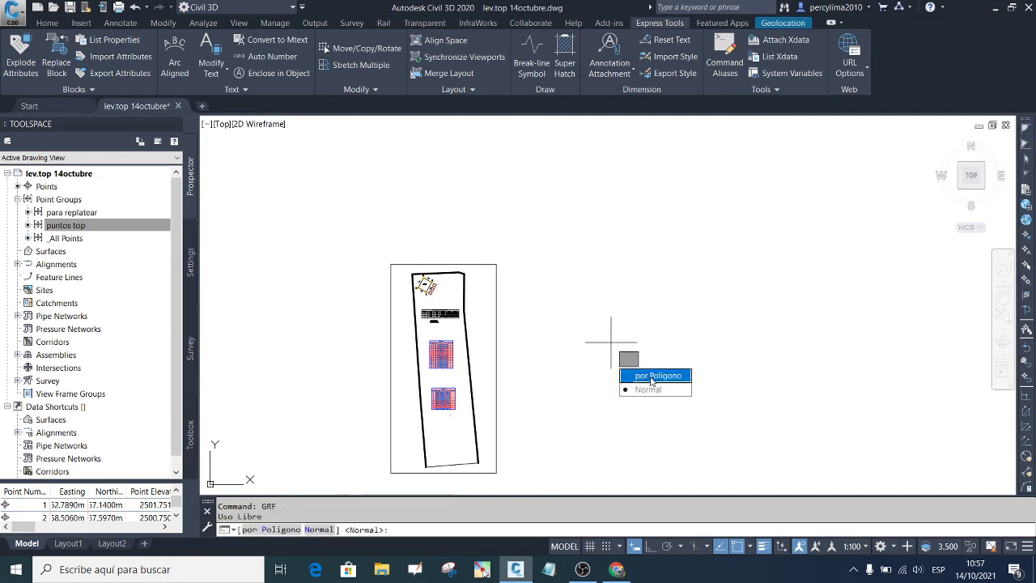
pyautogui.click(639, 372)
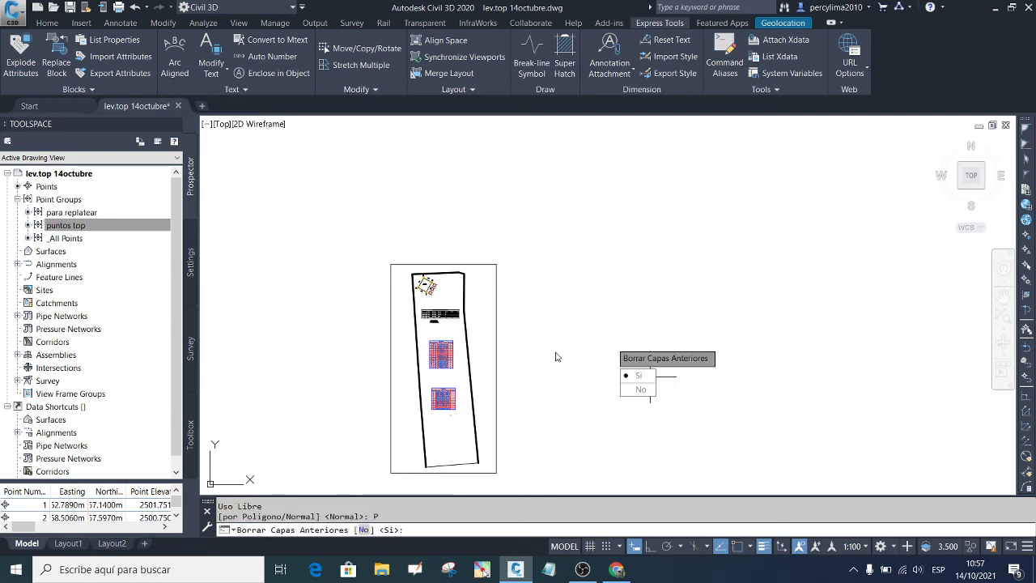
pyautogui.click(642, 391)
pyautogui.click(496, 351)
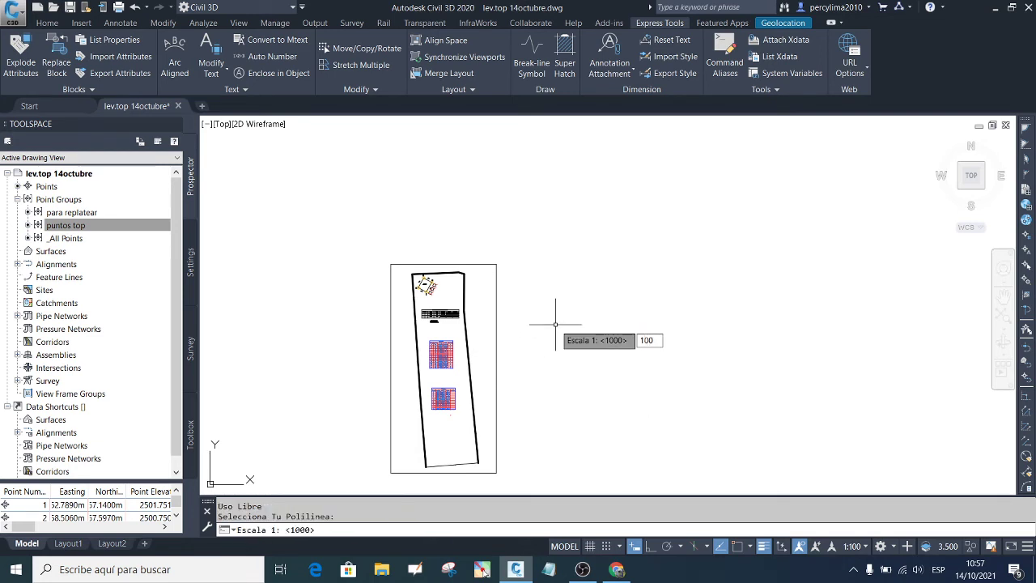
pyautogui.write('100')
pyautogui.press('Return')
pyautogui.press('Escape')
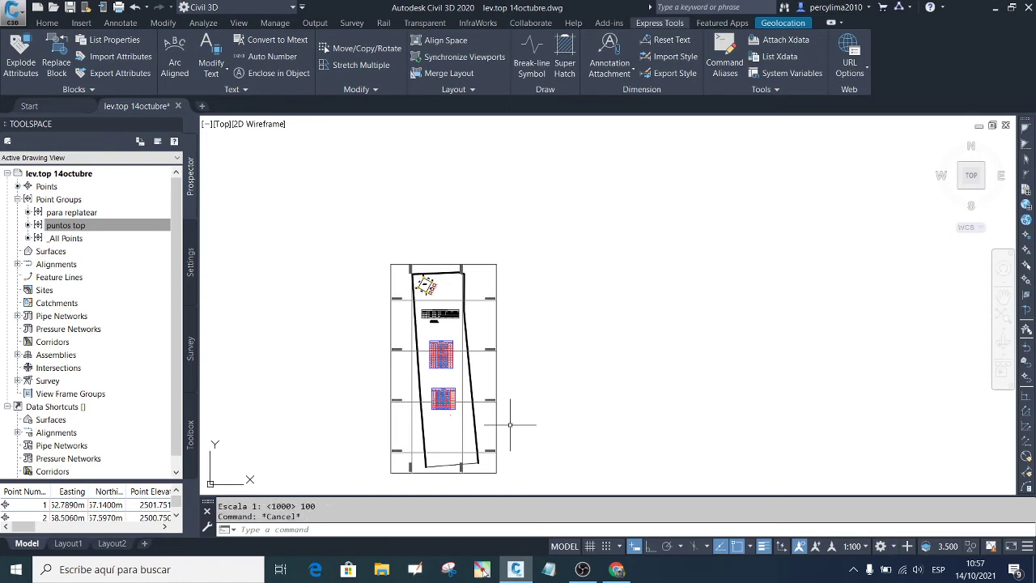
# Step: Examine the new grid's line spacing and coordinate labels along the frame and around the tables
pyautogui.scroll(5, 460, 270)
pyautogui.scroll(-6, 459, 270)
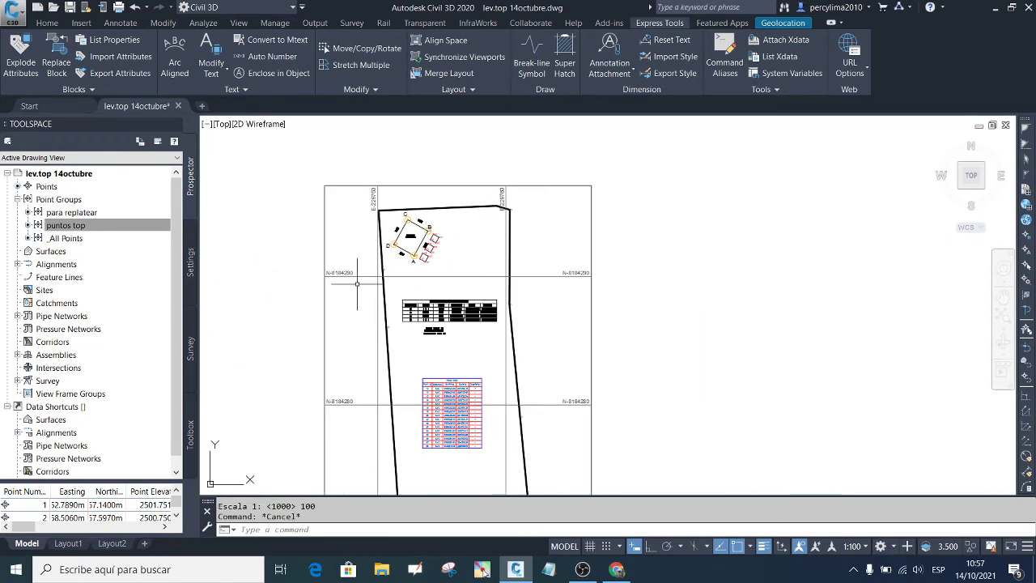
pyautogui.scroll(3, 342, 283)
pyautogui.scroll(-4, 375, 222)
pyautogui.scroll(4, 347, 344)
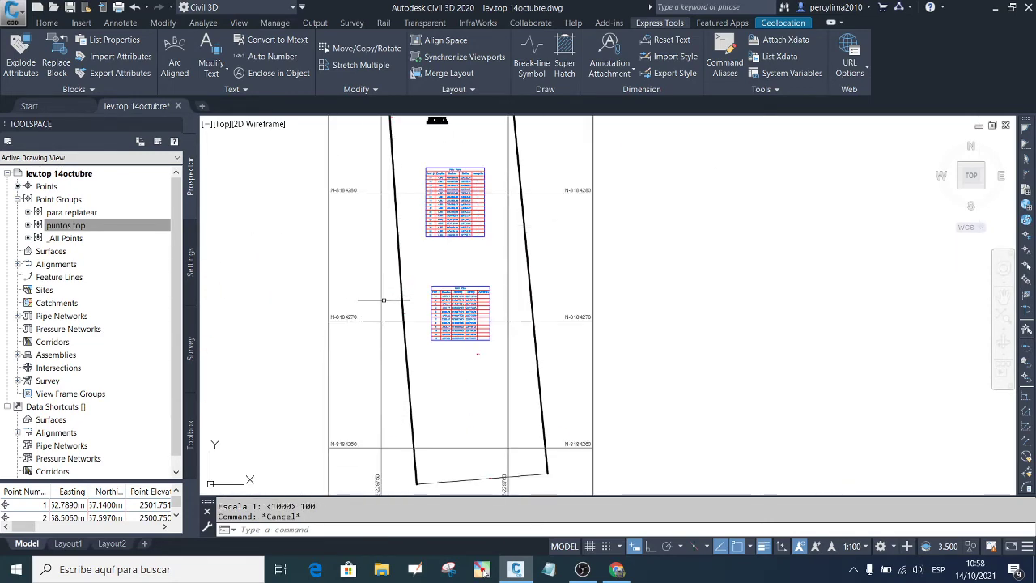
pyautogui.scroll(2, 383, 299)
pyautogui.scroll(-4, 412, 294)
pyautogui.scroll(2, 486, 283)
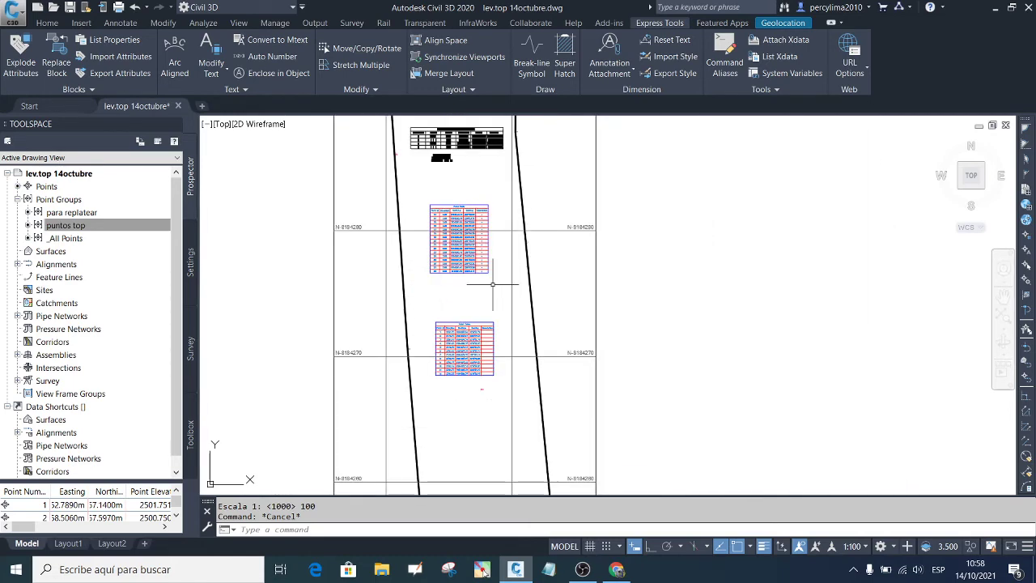
# Step: Set the True Color of both point tables to Cyan
pyautogui.click(475, 276)
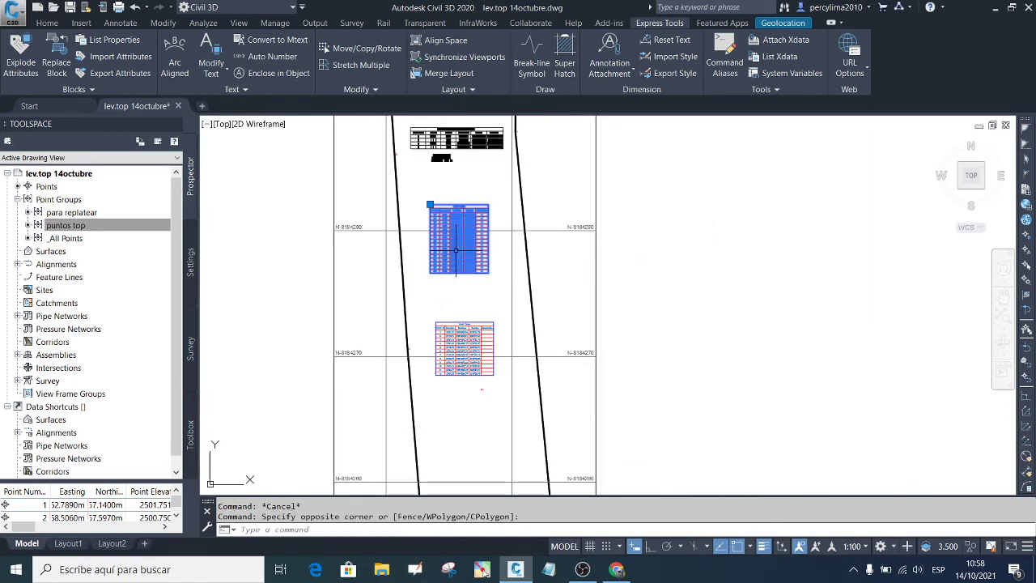
pyautogui.click(481, 309)
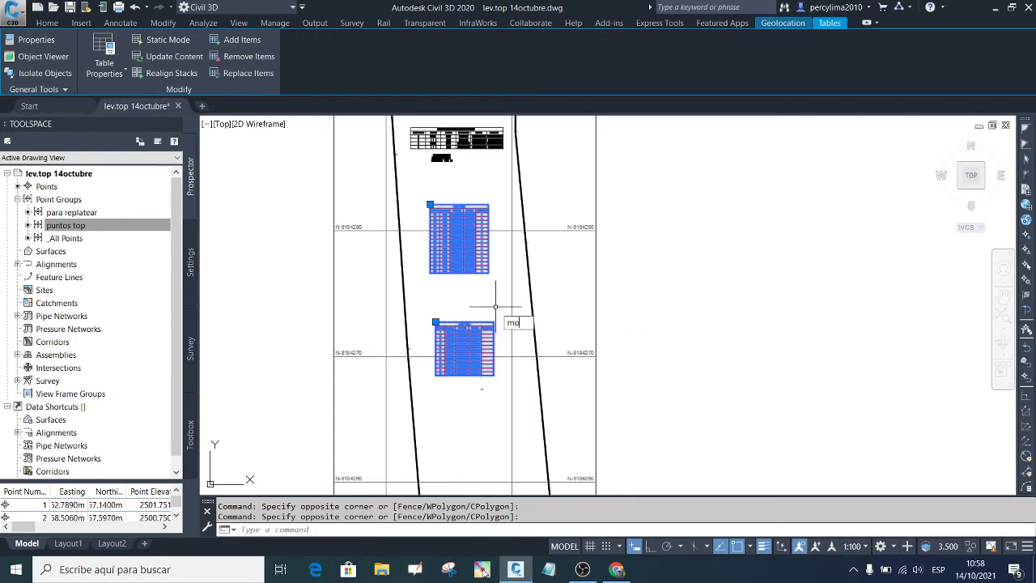
pyautogui.press('Return')
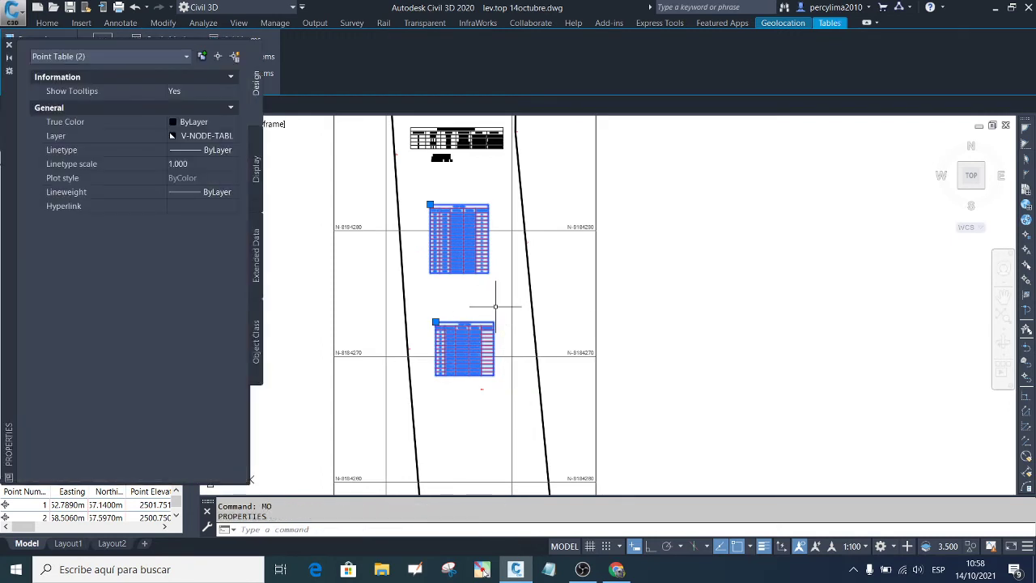
pyautogui.click(221, 123)
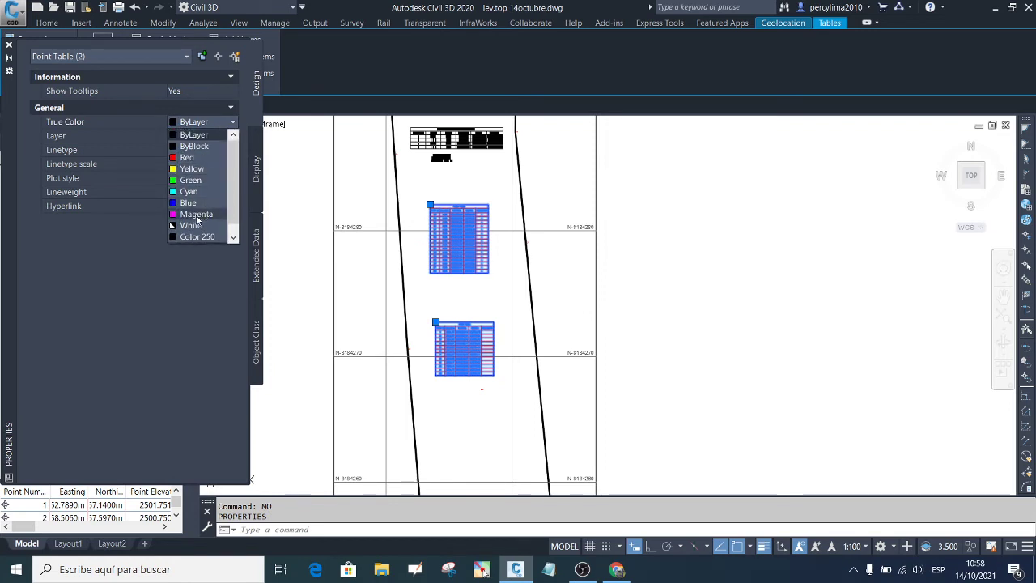
pyautogui.click(193, 192)
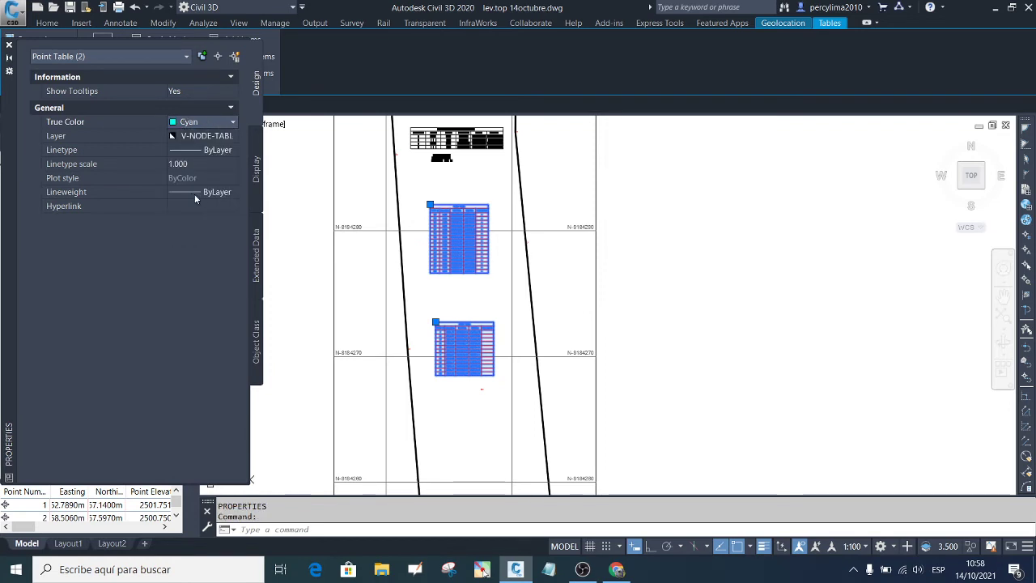
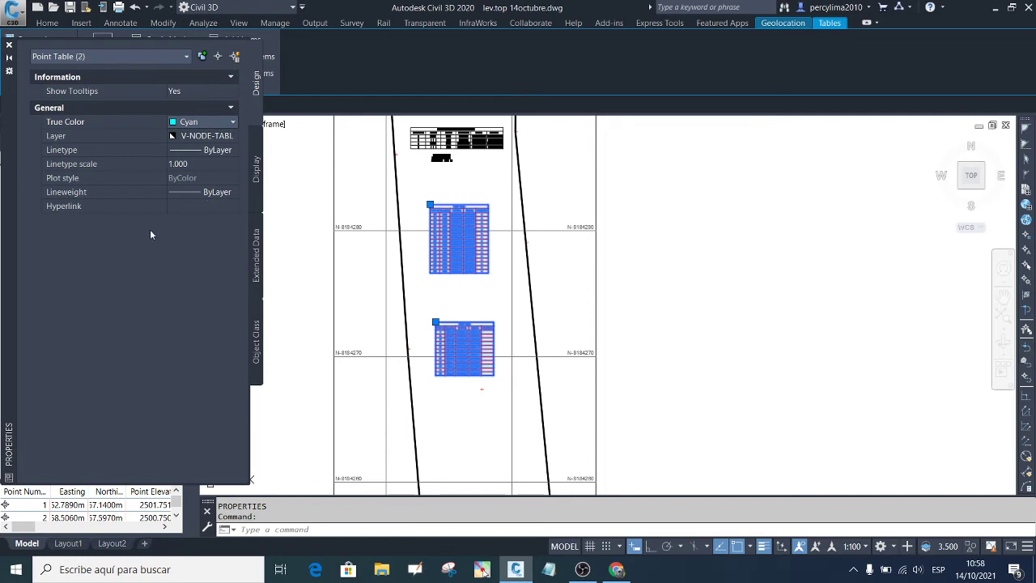
pyautogui.click(9, 50)
pyautogui.scroll(-3, 571, 283)
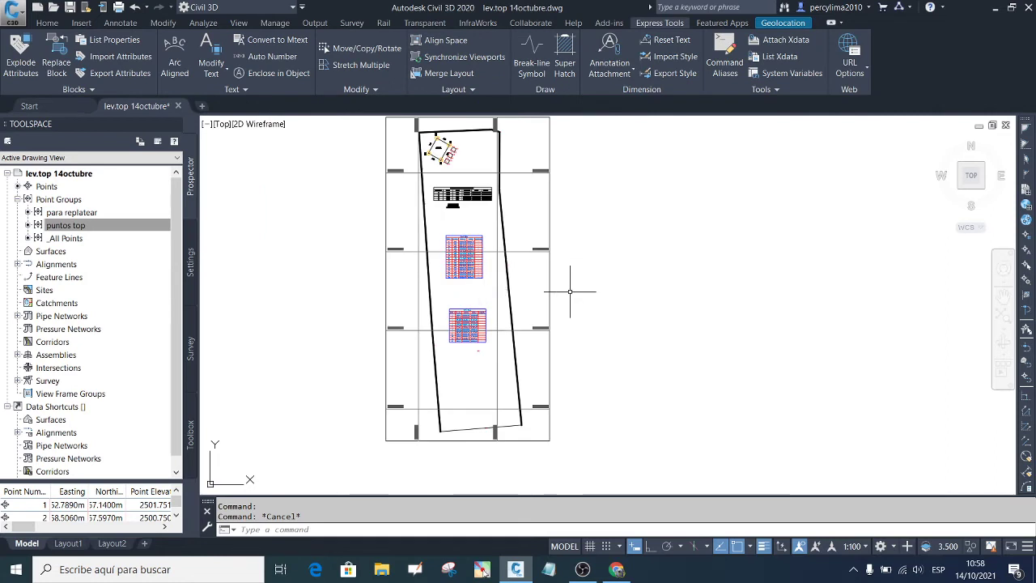
pyautogui.write('p')
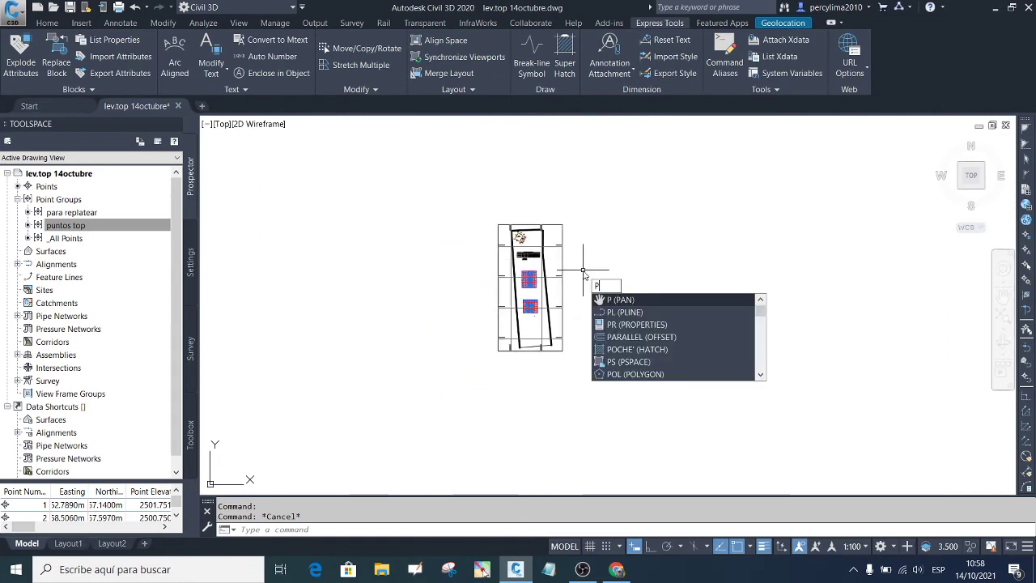
pyautogui.press('BackSpace')
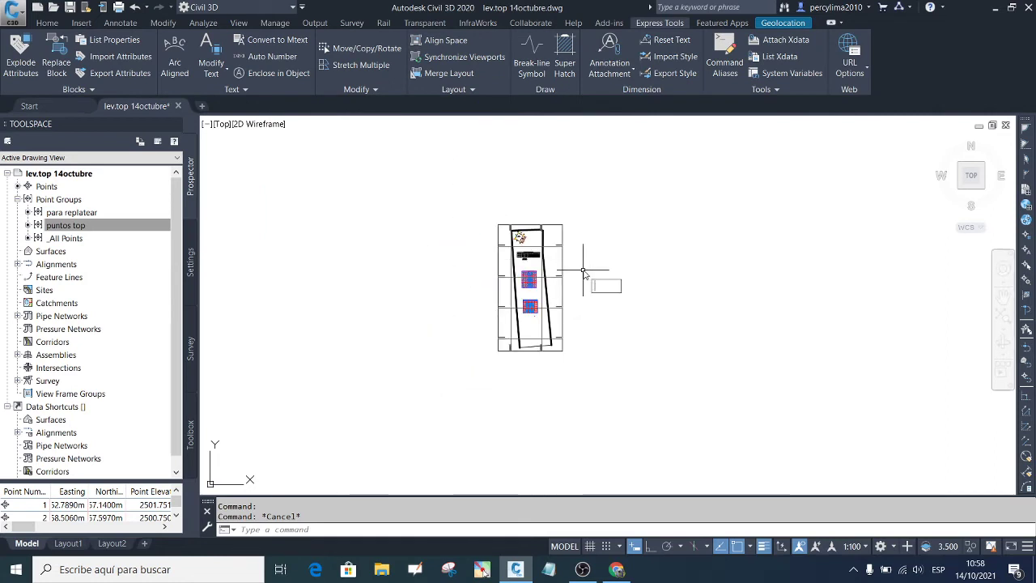
pyautogui.press('Escape')
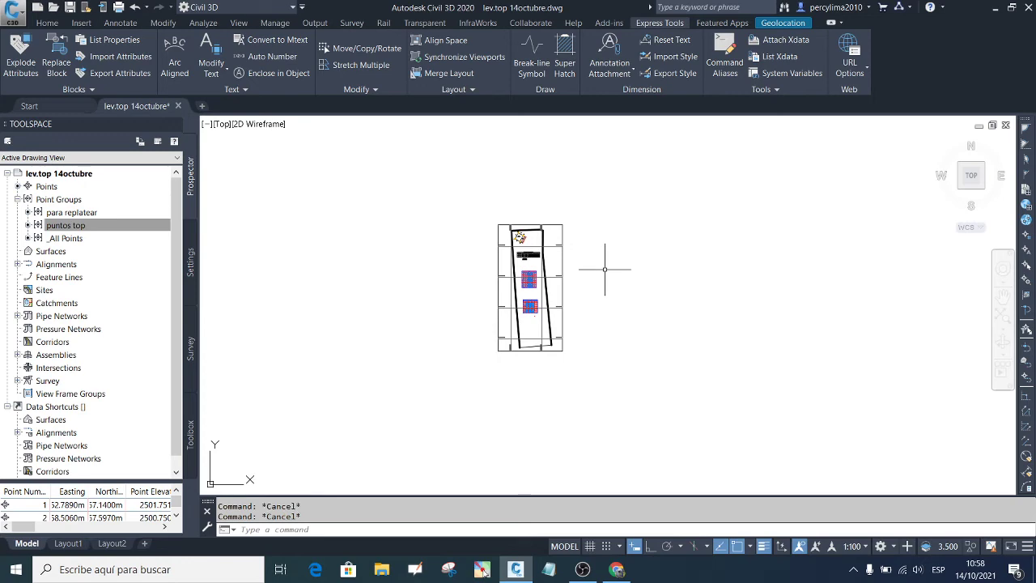
# Step: Start a plot and redefine its window area around the whole coordinate grid frame
pyautogui.hotkey('ctrl', 'p')
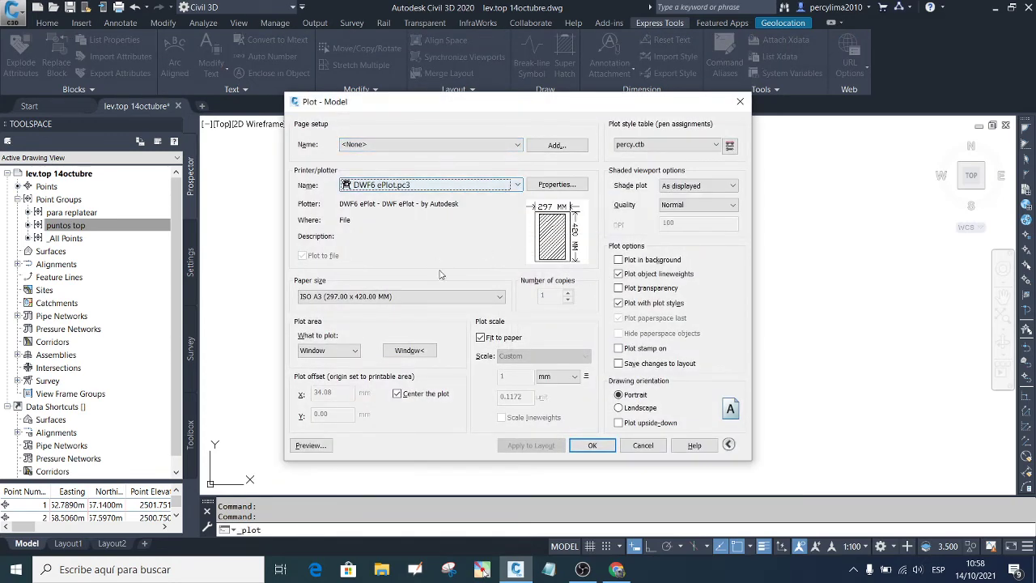
pyautogui.click(417, 349)
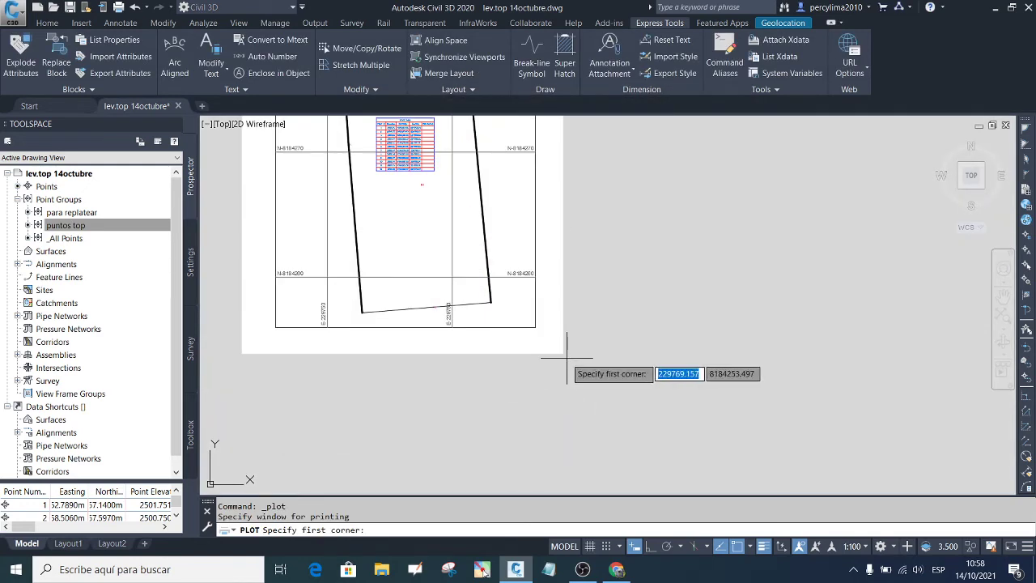
pyautogui.click(559, 342)
pyautogui.scroll(-5, 551, 333)
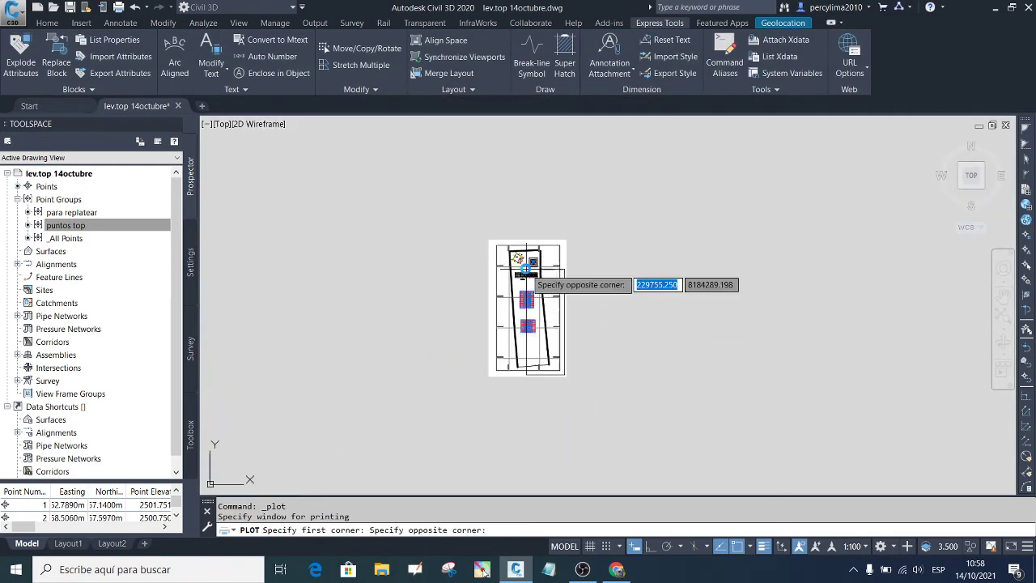
pyautogui.scroll(5, 526, 270)
pyautogui.click(469, 259)
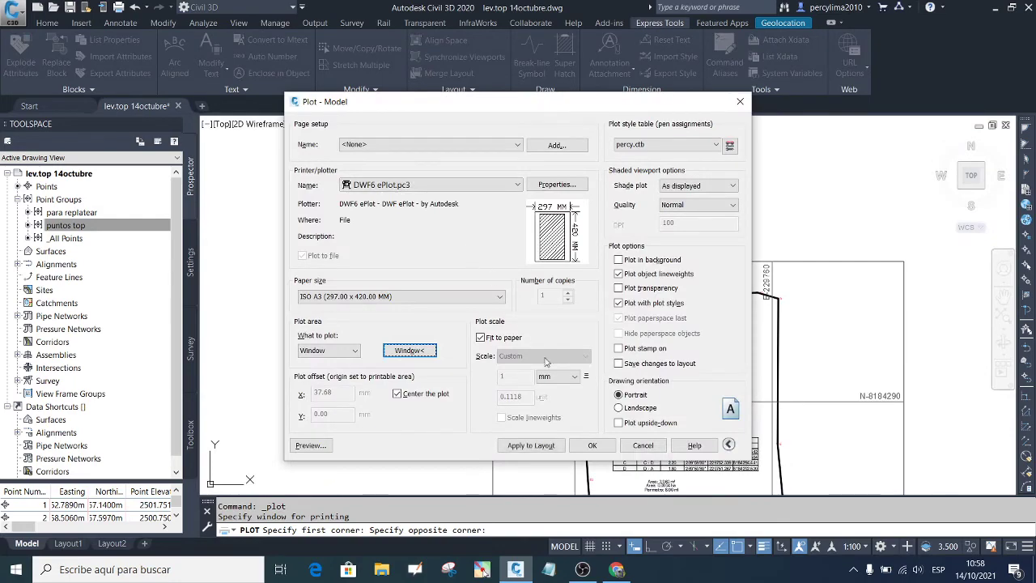
# Step: Preview the plot, examine the point tables' coordinates and the grid labels, and leave the plot without printing
pyautogui.click(311, 445)
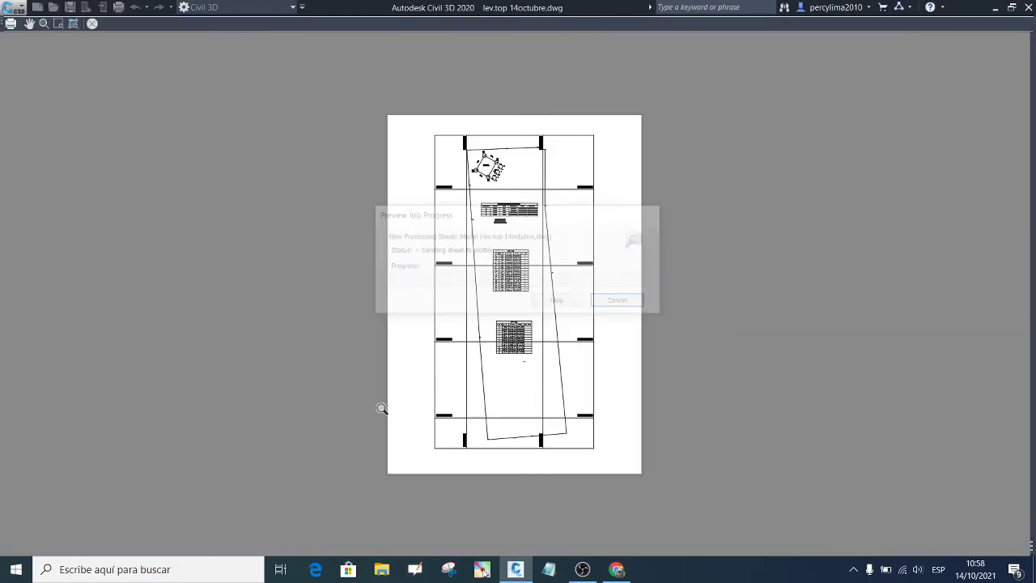
pyautogui.scroll(5, 469, 416)
pyautogui.scroll(-3, 454, 419)
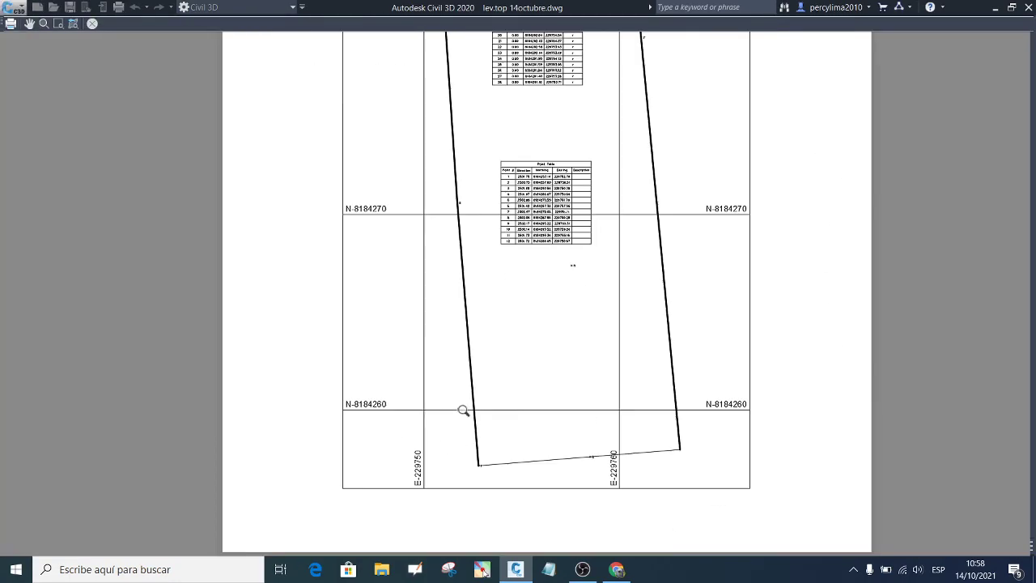
pyautogui.scroll(3, 556, 173)
pyautogui.scroll(3, 538, 214)
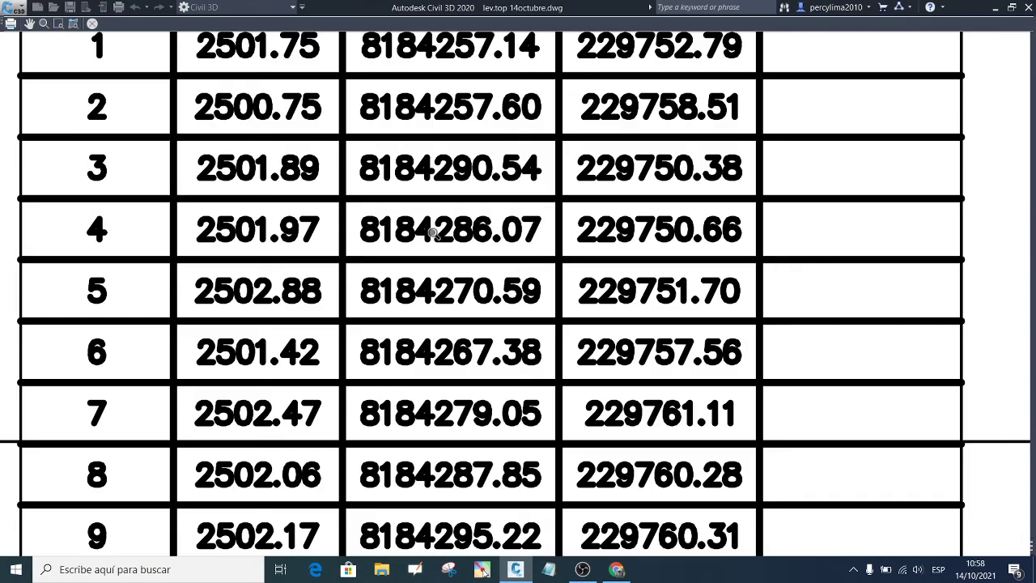
pyautogui.scroll(-8, 518, 247)
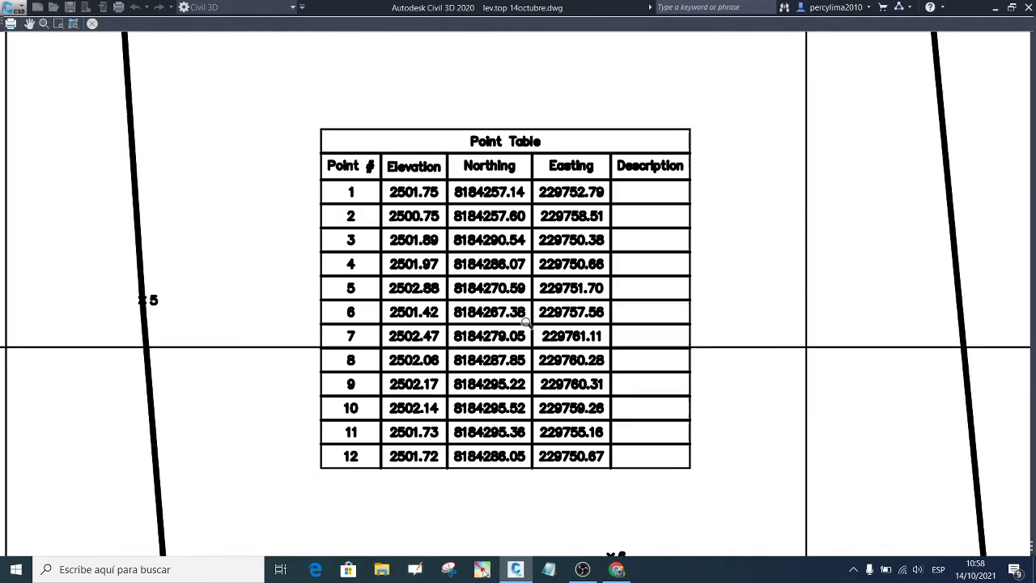
pyautogui.scroll(8, 534, 208)
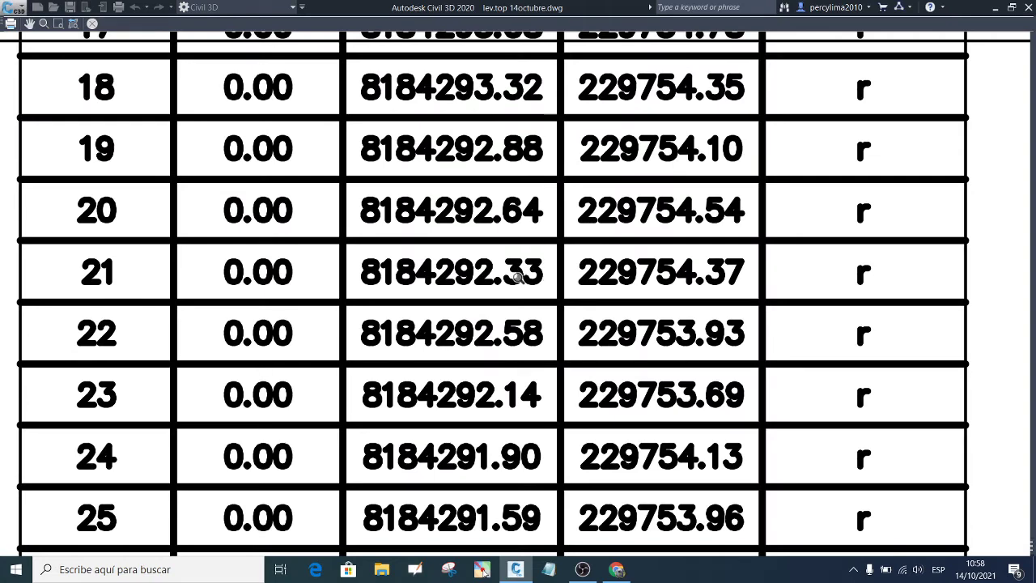
pyautogui.scroll(-5, 518, 277)
pyautogui.scroll(2, 531, 169)
pyautogui.scroll(-4, 532, 169)
pyautogui.scroll(3, 522, 188)
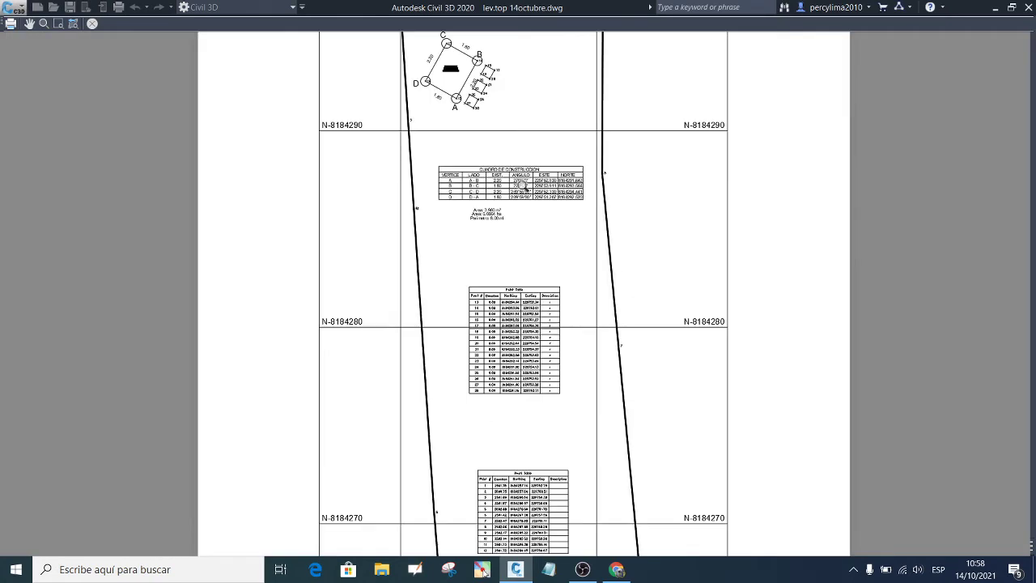
pyautogui.scroll(3, 525, 190)
pyautogui.press('Escape')
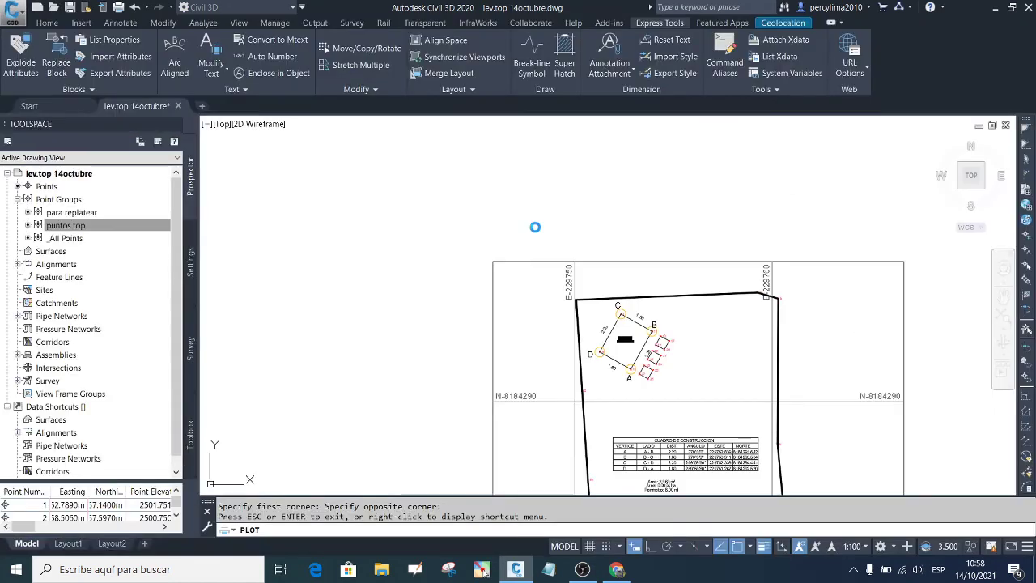
pyautogui.press('Escape')
# Step: Open the table style of the point table listing points 13 to 28 for editing
pyautogui.scroll(5, 564, 371)
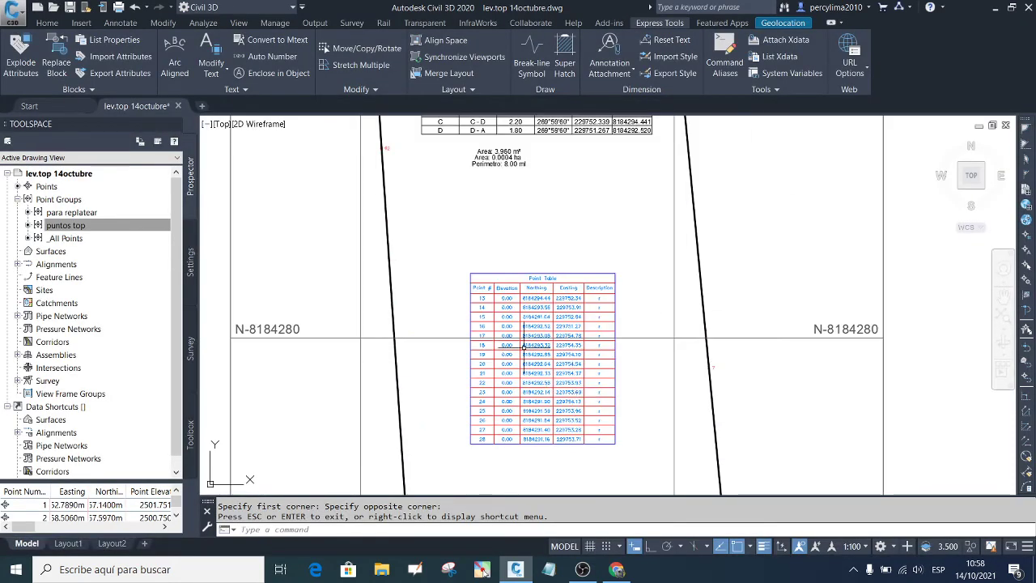
pyautogui.press('Escape')
pyautogui.click(582, 290)
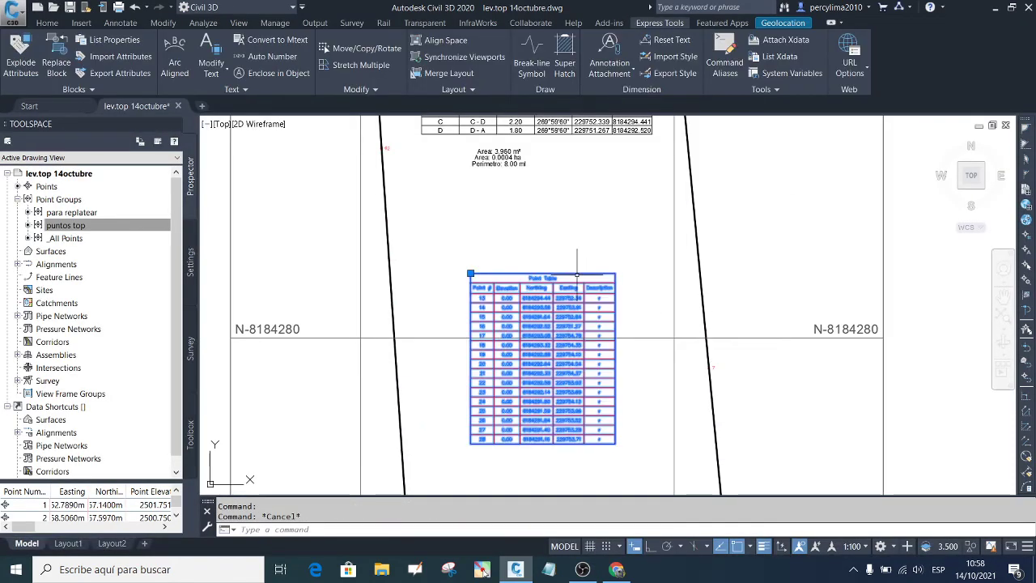
pyautogui.rightClick(550, 254)
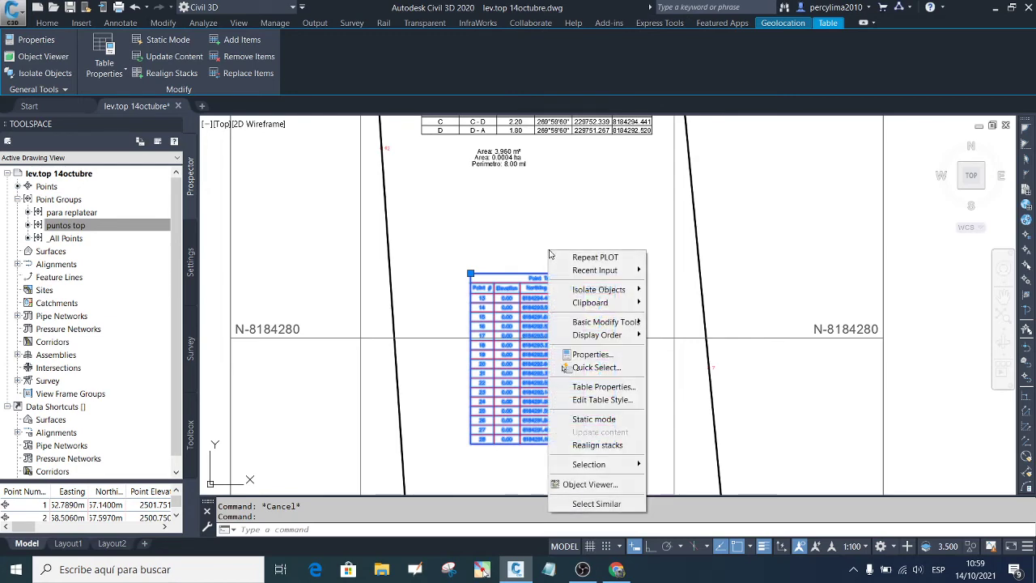
pyautogui.click(628, 402)
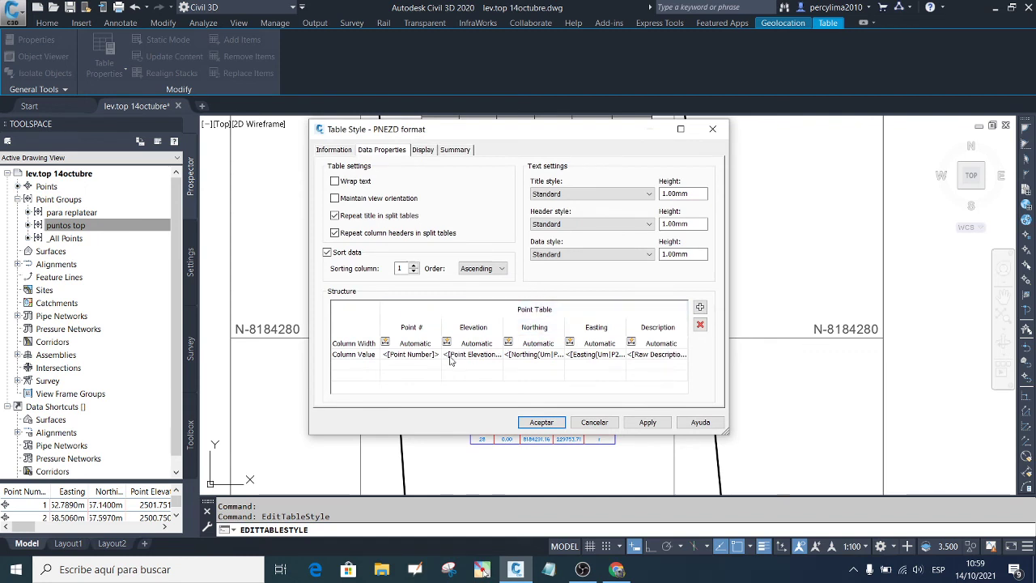
# Step: Replace the Northing column's field in the PNEZD format table style with one at 0.001 precision
pyautogui.click(486, 356)
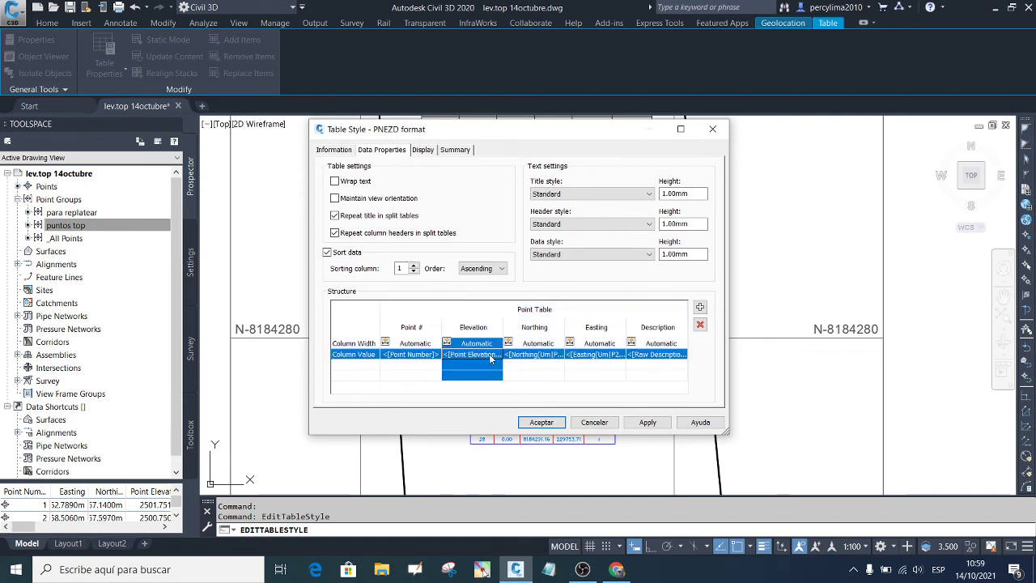
pyautogui.click(534, 356)
pyautogui.doubleClick(557, 359)
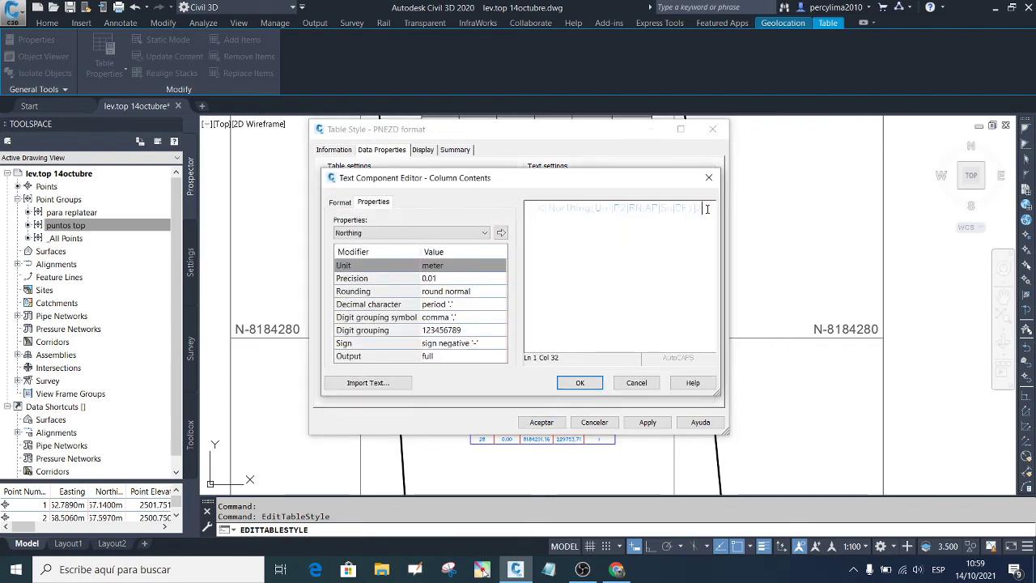
pyautogui.moveTo(702, 208); pyautogui.dragTo(543, 212)
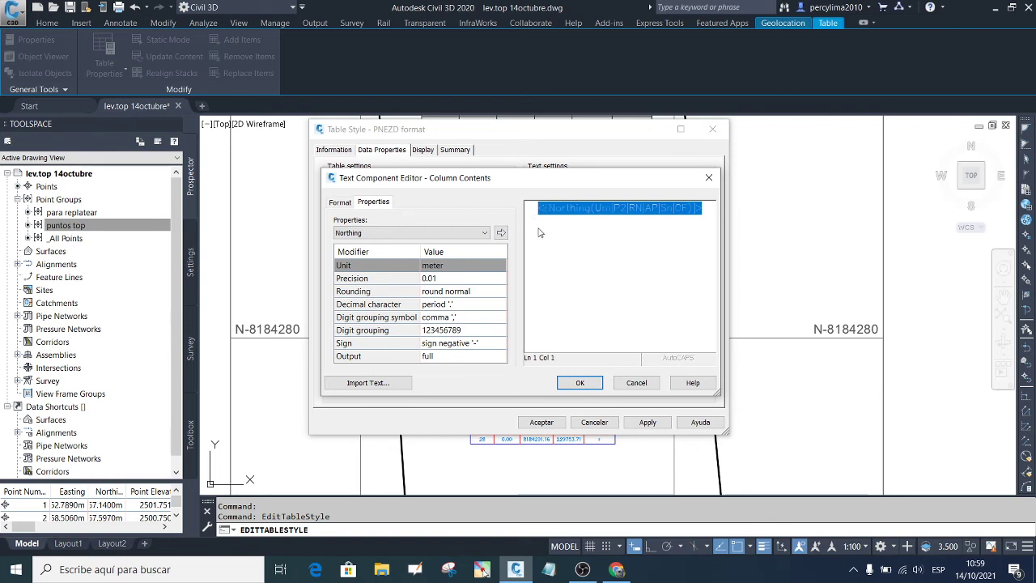
pyautogui.press('Delete')
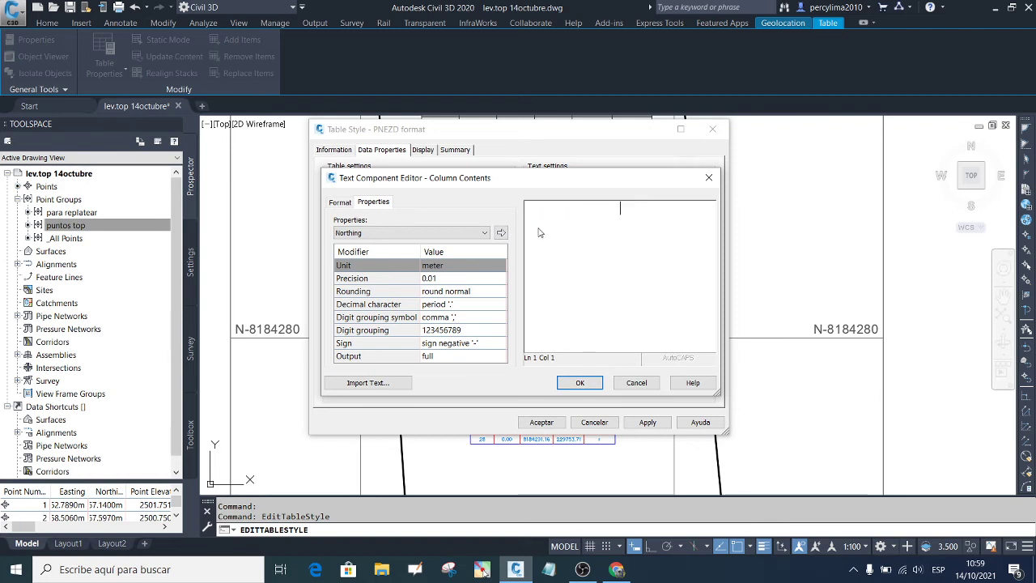
pyautogui.click(466, 277)
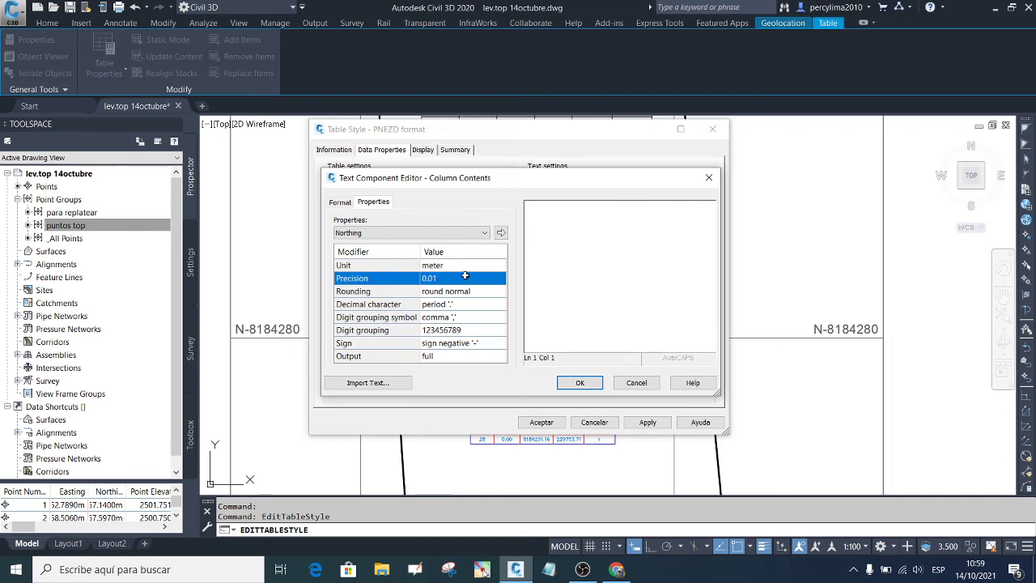
pyautogui.click(465, 277)
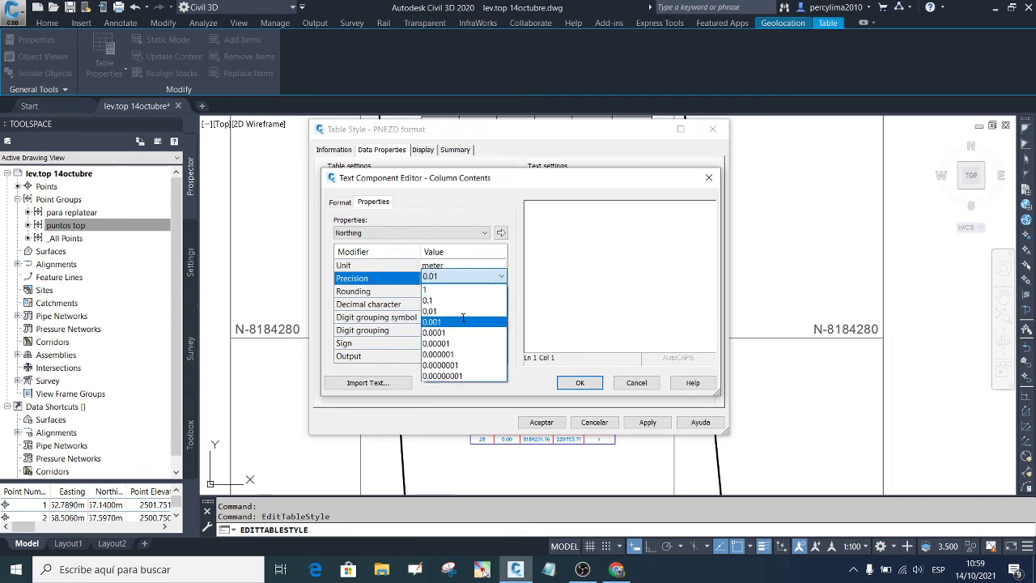
pyautogui.click(463, 321)
pyautogui.click(500, 233)
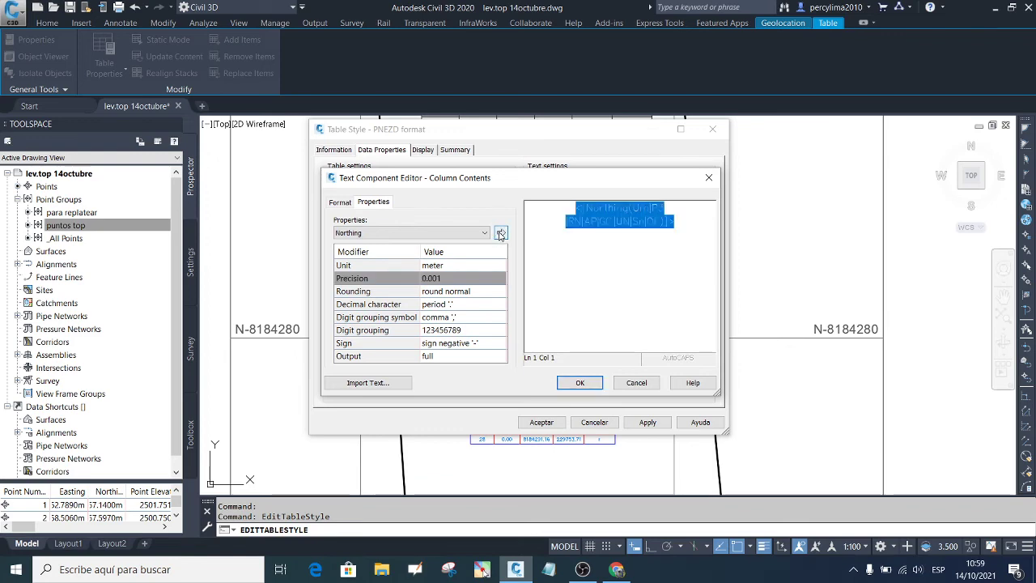
pyautogui.click(582, 382)
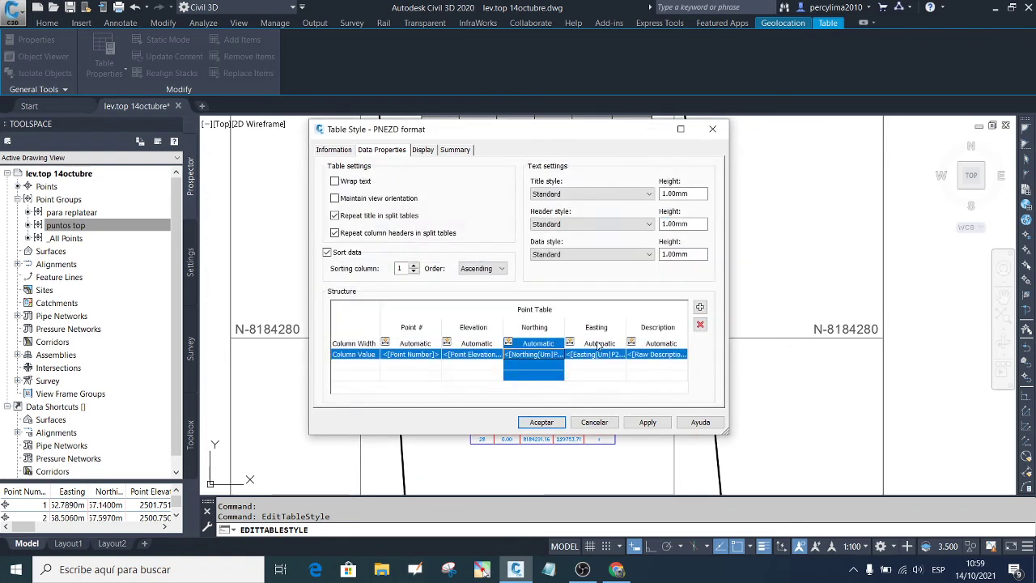
# Step: Replace the Easting column's field with one at 0.001 precision and apply the table style
pyautogui.click(602, 355)
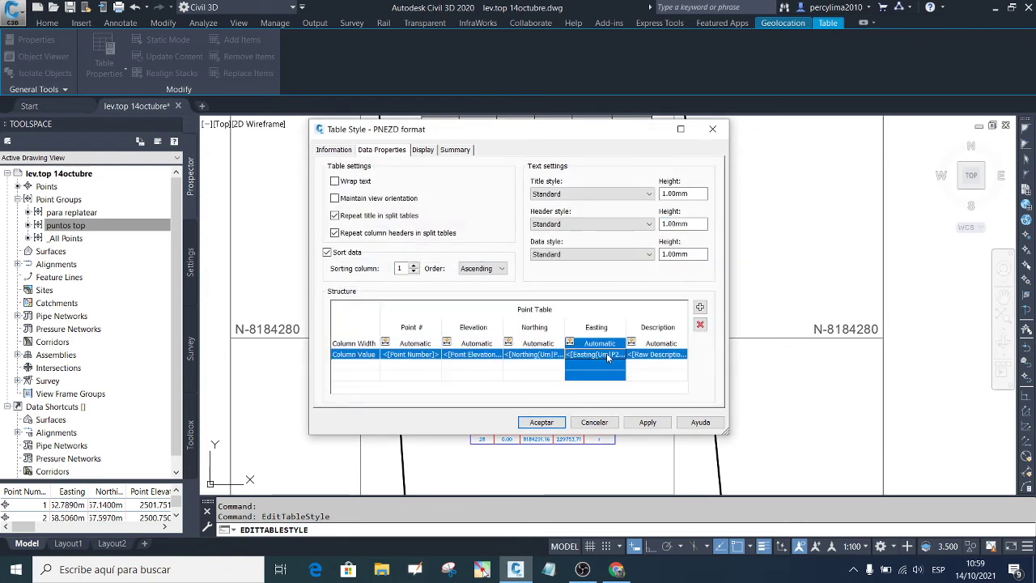
pyautogui.doubleClick(612, 356)
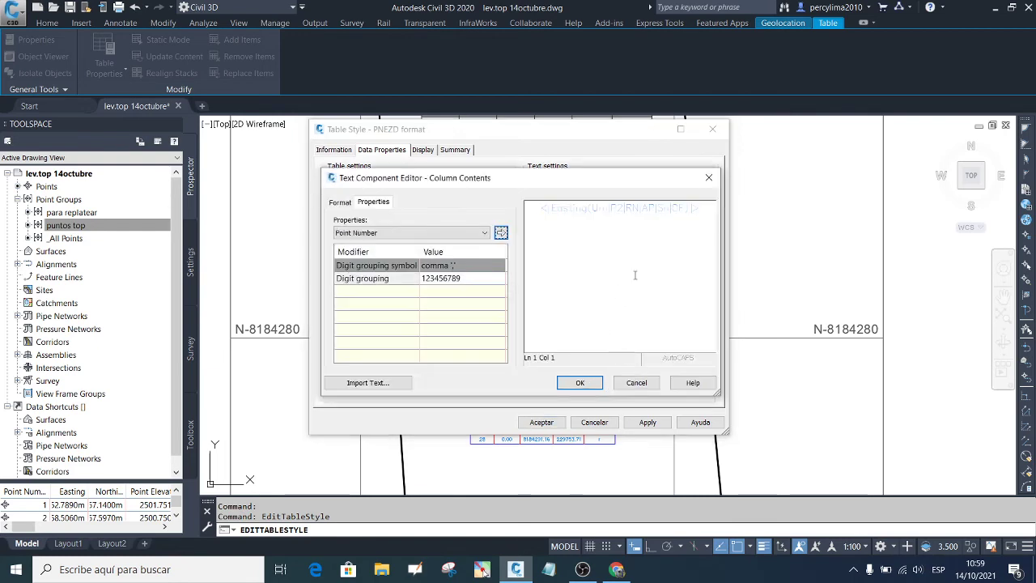
pyautogui.moveTo(704, 220); pyautogui.dragTo(523, 220)
pyautogui.press('Delete')
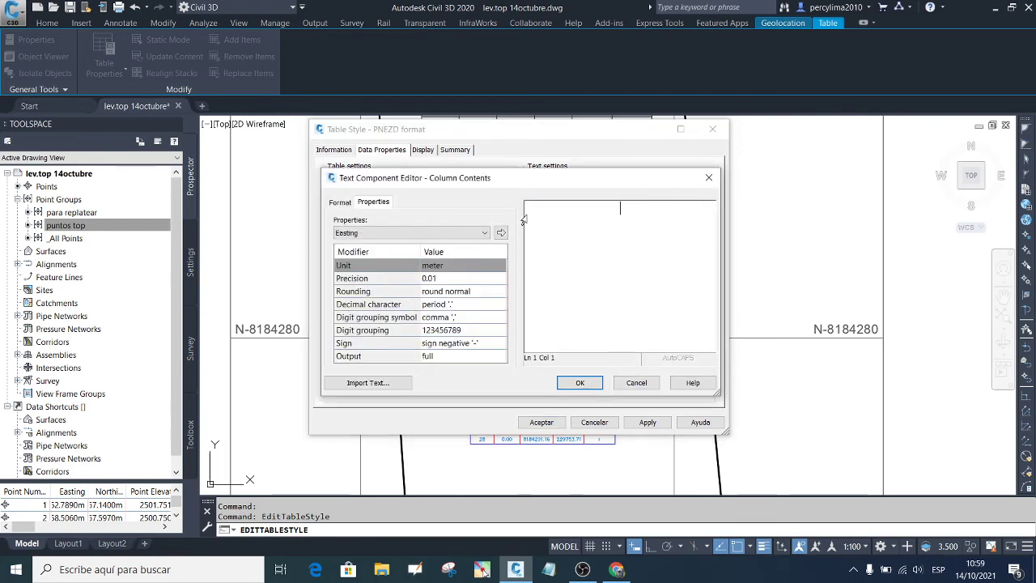
pyautogui.click(462, 279)
pyautogui.click(461, 277)
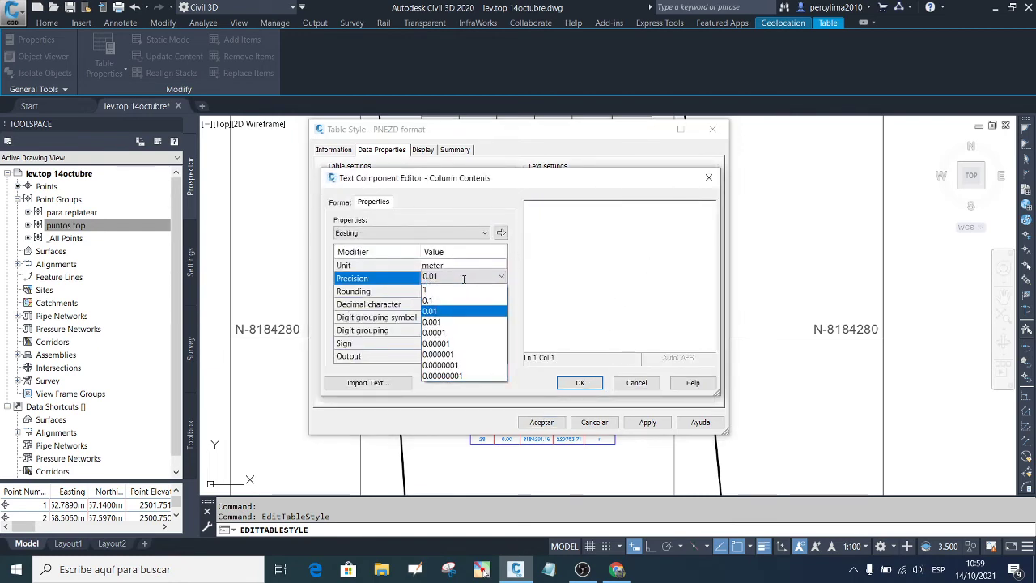
pyautogui.click(470, 321)
pyautogui.click(501, 232)
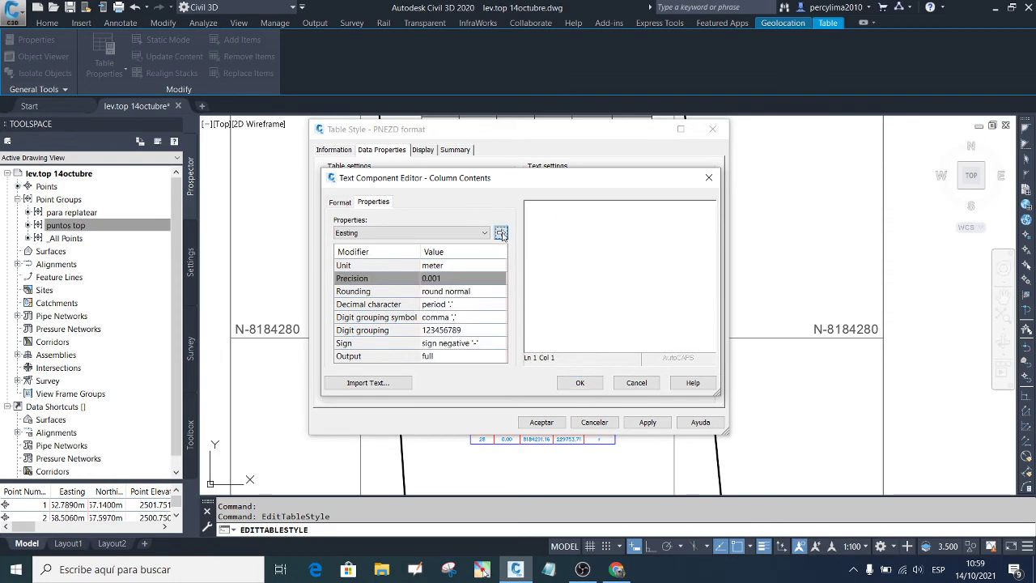
pyautogui.click(577, 383)
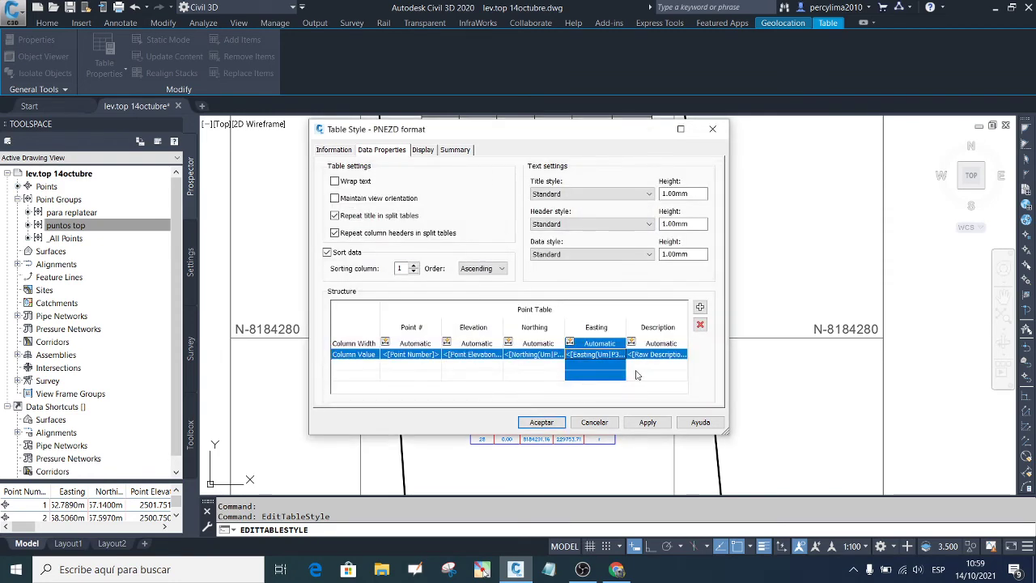
pyautogui.click(647, 422)
pyautogui.click(541, 421)
# Step: Examine the decimals of the Northing and Easting values in both point tables
pyautogui.scroll(4, 564, 311)
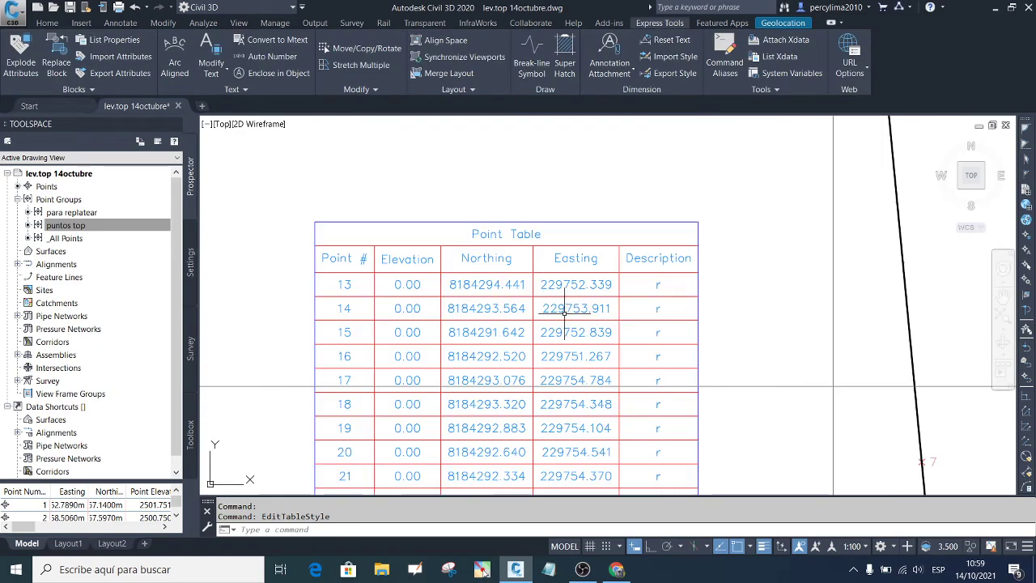
pyautogui.scroll(-6, 564, 311)
pyautogui.scroll(6, 560, 366)
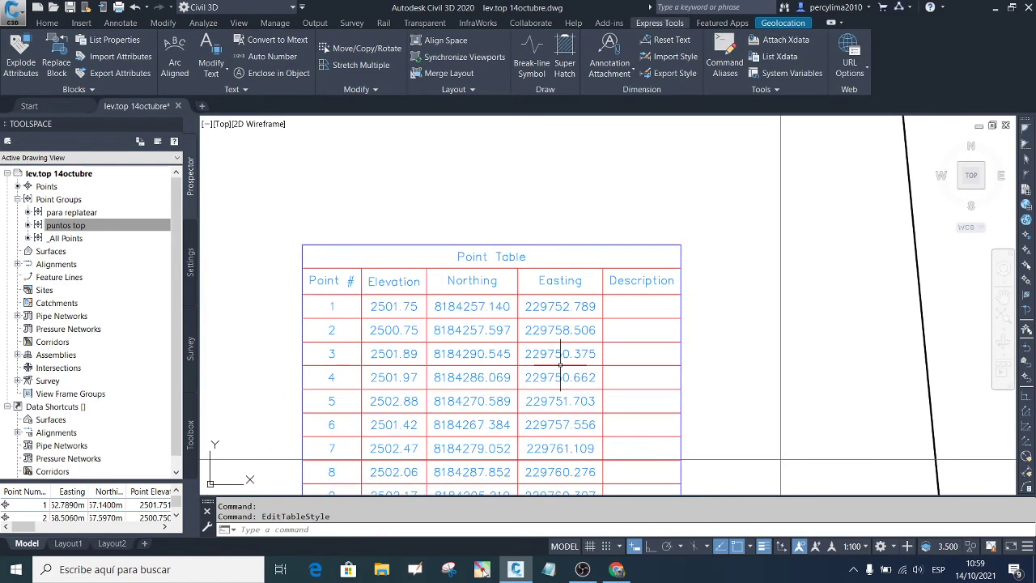
pyautogui.scroll(-5, 559, 356)
pyautogui.scroll(5, 538, 348)
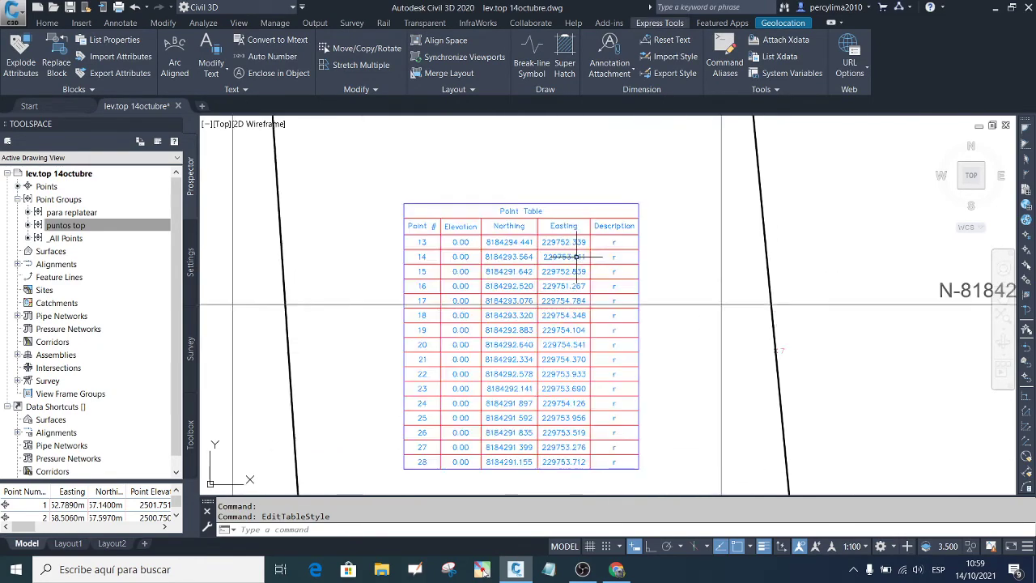
pyautogui.scroll(-4, 538, 251)
pyautogui.scroll(-4, 538, 251)
pyautogui.scroll(4, 538, 251)
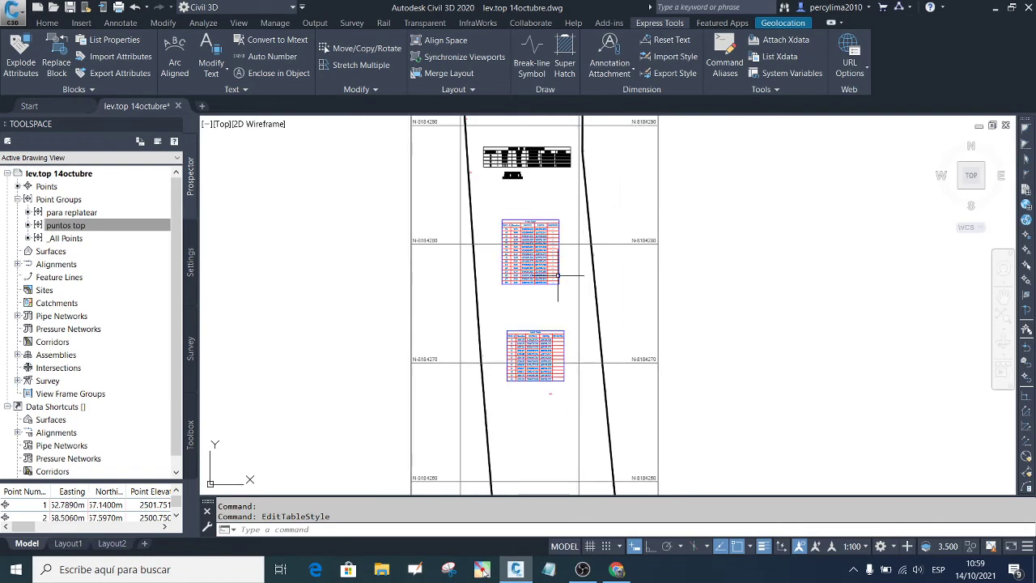
# Step: Move the point table for points 13 to 28 down, just below the N-8184280 grid line
pyautogui.click(566, 293)
pyautogui.click(557, 283)
pyautogui.write('m')
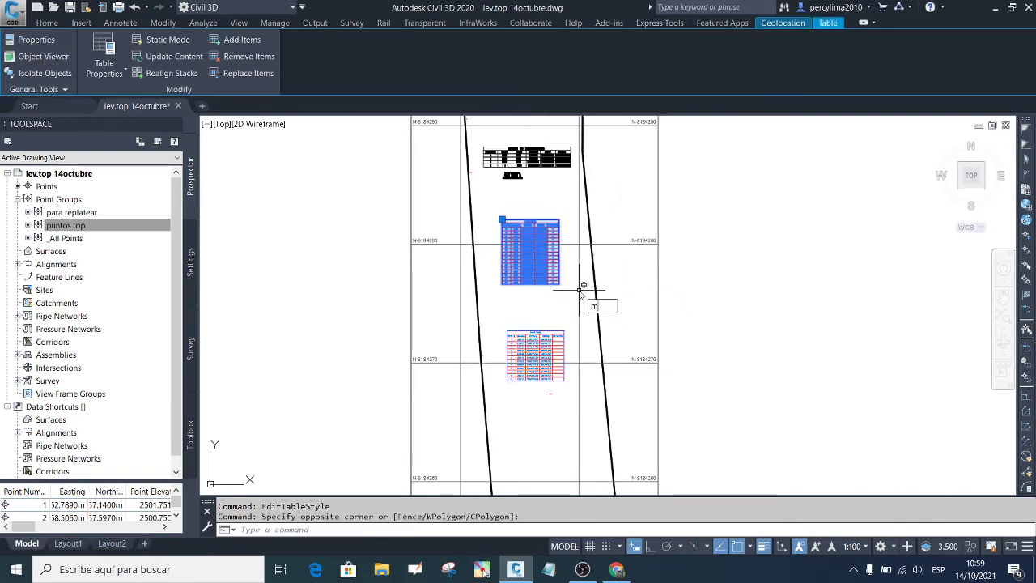
pyautogui.press('Return')
pyautogui.click(742, 295)
pyautogui.click(873, 352)
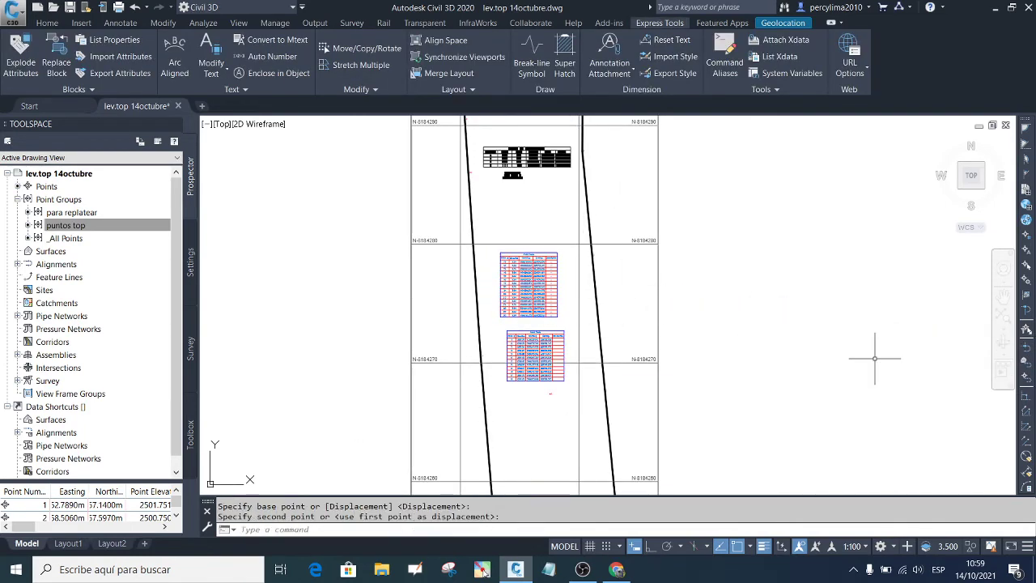
# Step: Move the point table for points 1 to 12 down about 5.7 m, between the N-8184270 and N-8184260 grid lines
pyautogui.click(560, 333)
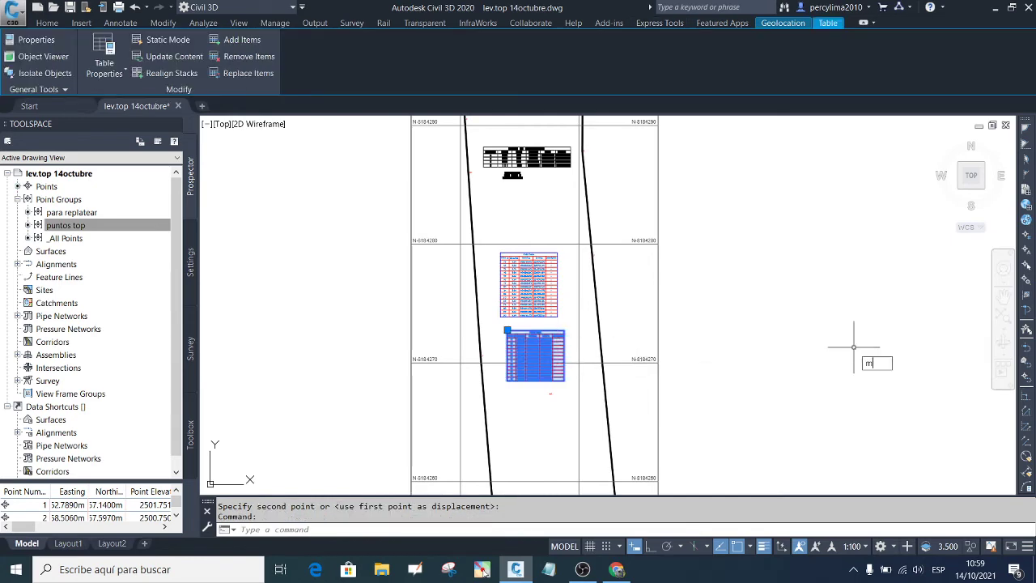
pyautogui.write('m')
pyautogui.press('Return')
pyautogui.click(825, 347)
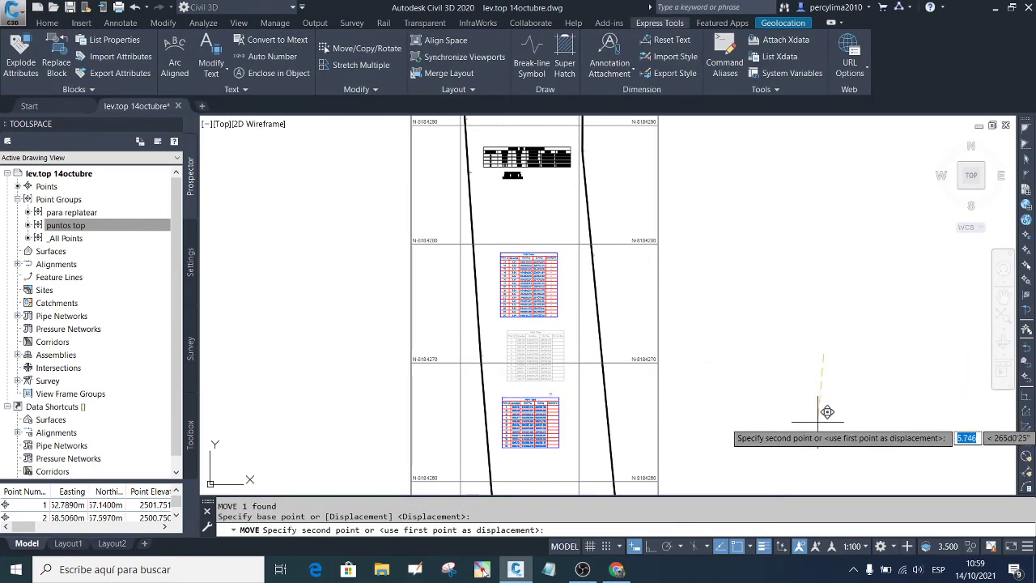
pyautogui.click(827, 411)
pyautogui.scroll(8, 518, 267)
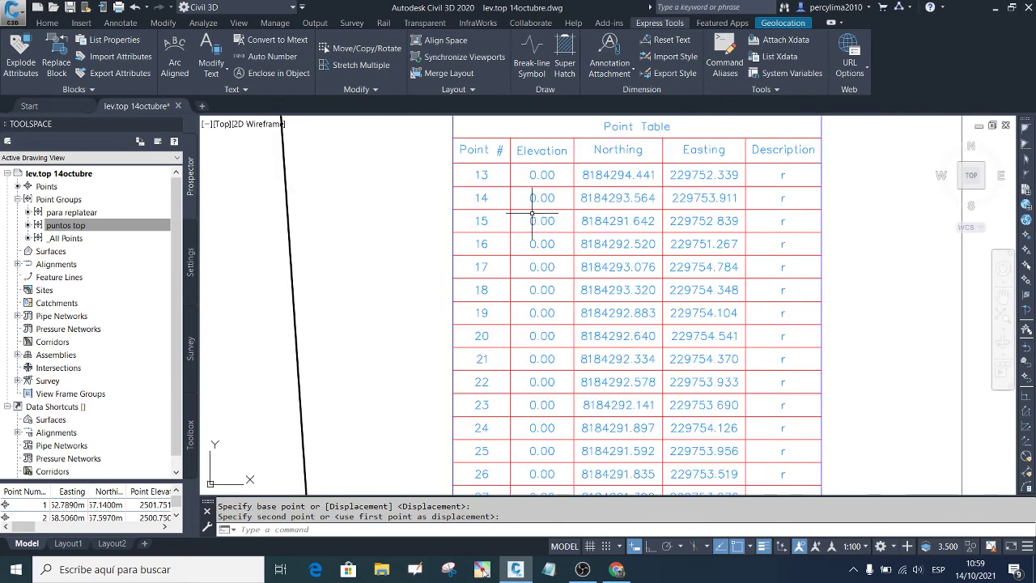
pyautogui.scroll(4, 502, 307)
pyautogui.scroll(-10, 472, 339)
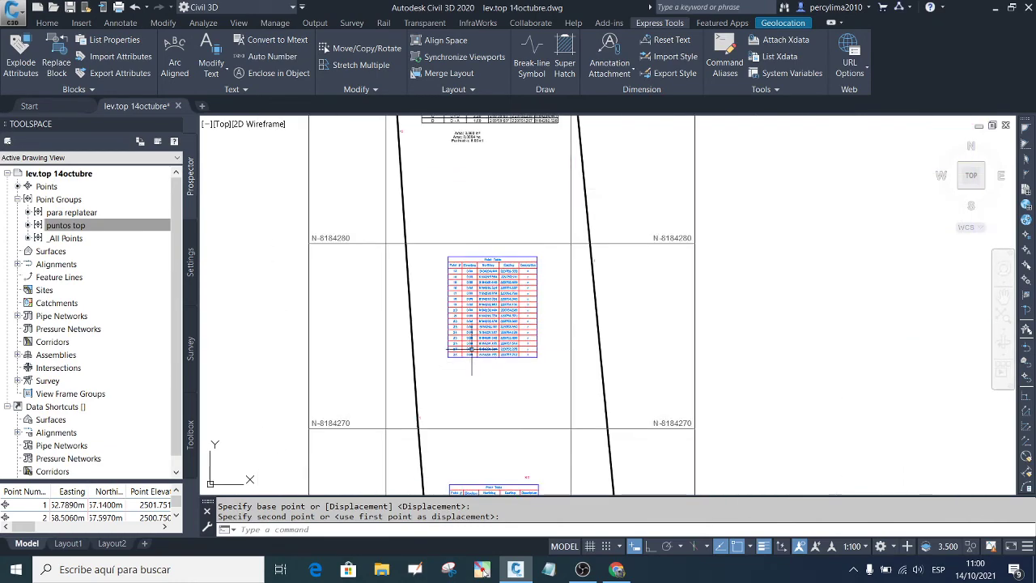
# Step: Examine the placement and values of both point tables, the construction table and the whole gridded parcel sheet
pyautogui.scroll(5, 472, 349)
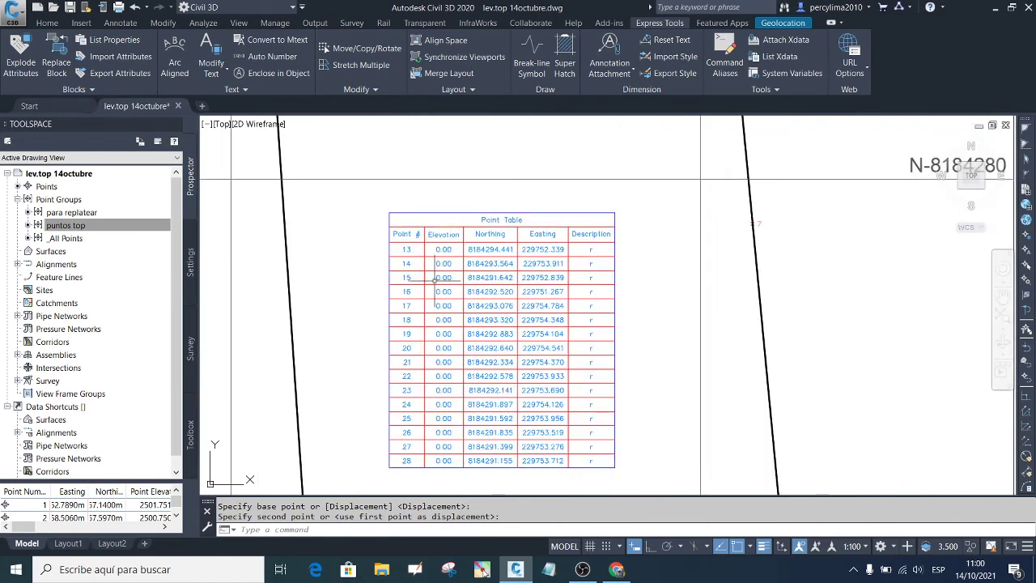
pyautogui.scroll(-6, 434, 278)
pyautogui.scroll(8, 438, 395)
pyautogui.scroll(-5, 438, 399)
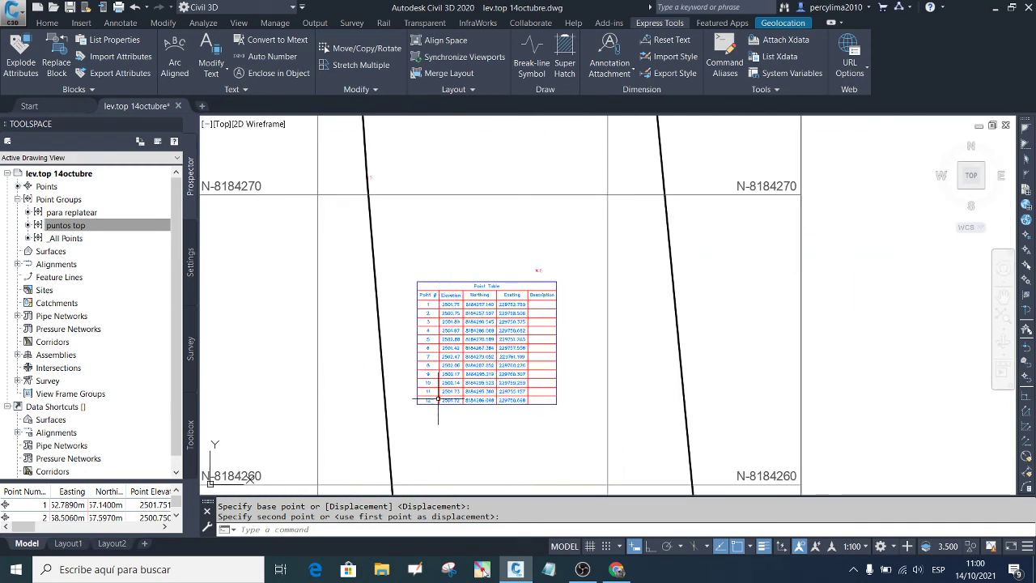
pyautogui.scroll(3, 437, 399)
pyautogui.scroll(-8, 486, 352)
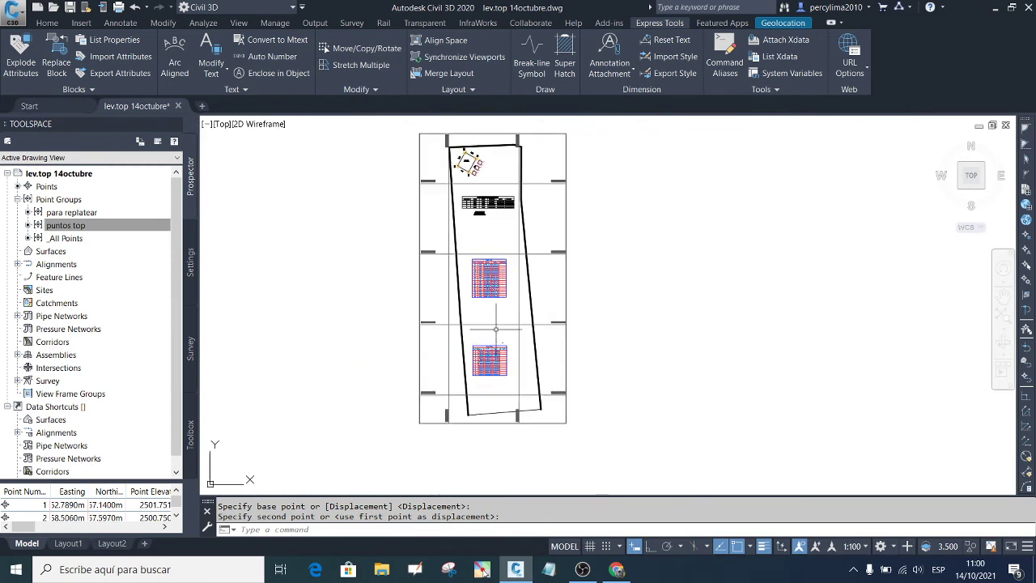
pyautogui.scroll(4, 485, 170)
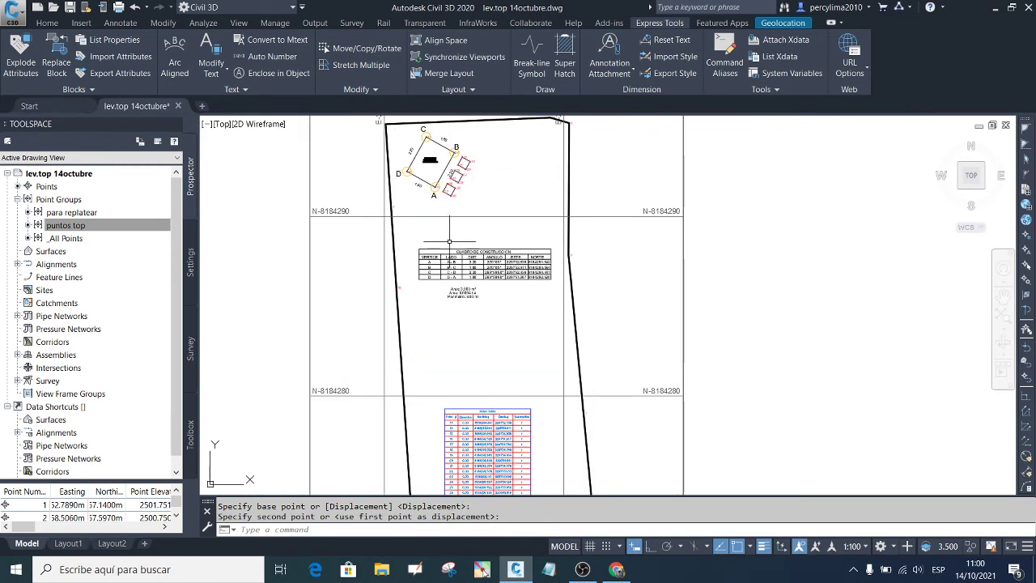
pyautogui.scroll(-4, 455, 224)
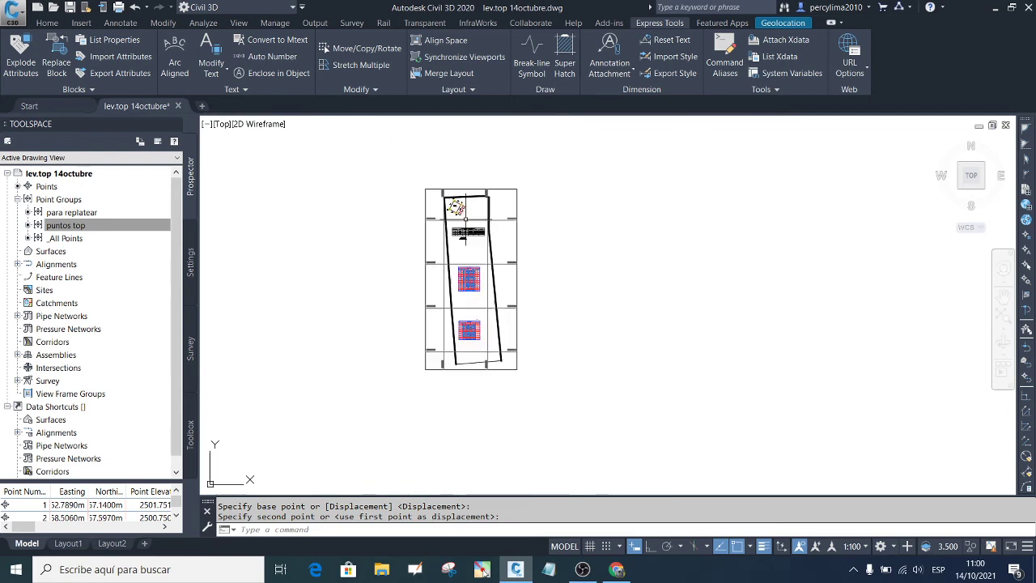
pyautogui.scroll(2, 474, 297)
pyautogui.scroll(-2, 485, 283)
pyautogui.scroll(3, 489, 282)
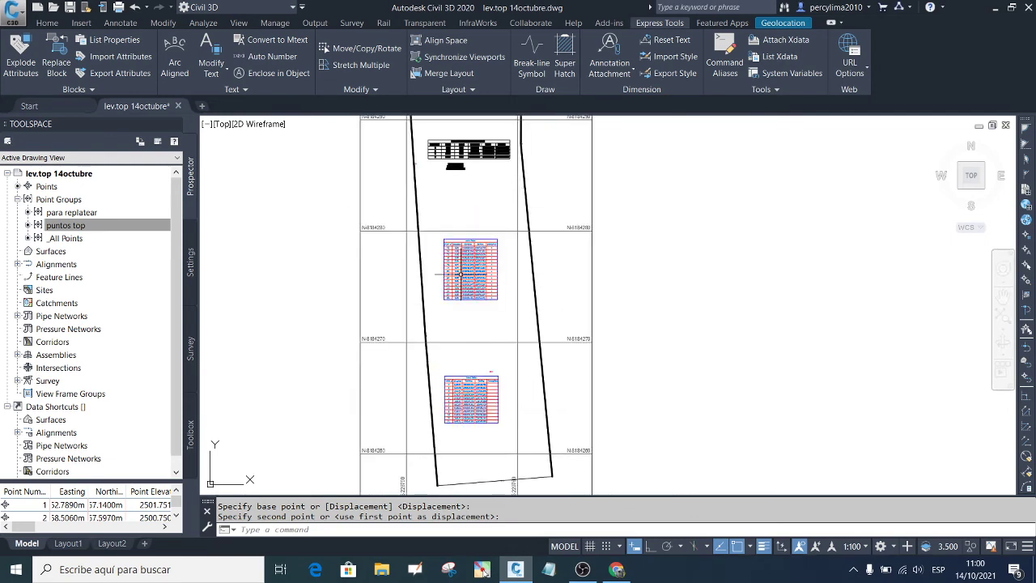
pyautogui.scroll(-4, 470, 340)
pyautogui.scroll(6, 459, 382)
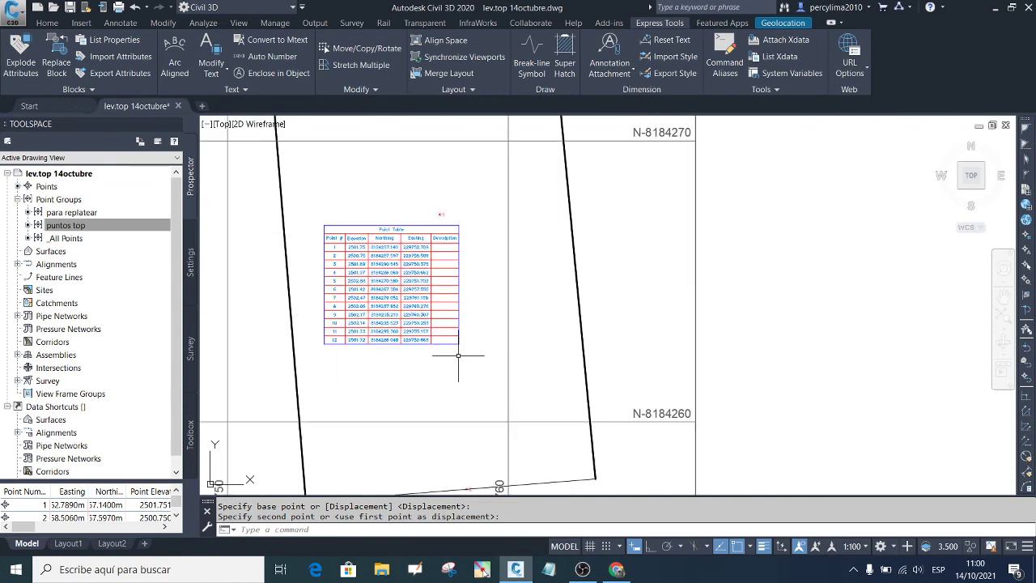
pyautogui.scroll(-3, 470, 356)
pyautogui.scroll(-5, 566, 331)
pyautogui.scroll(5, 561, 264)
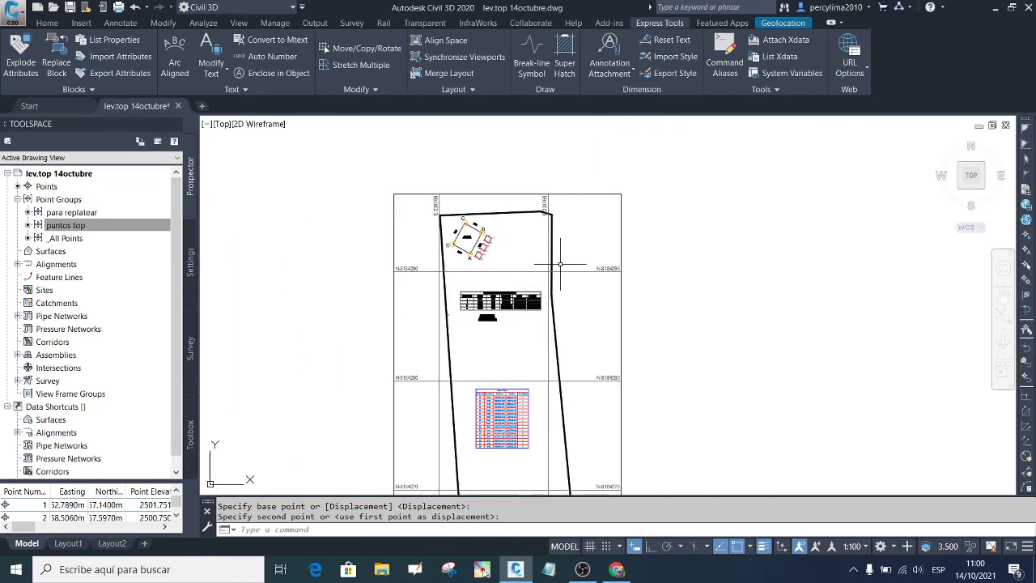
# Step: Define the DWF6 ePlot plot window slightly outside the whole grid frame and preview the ISO A3 sheet
pyautogui.hotkey('ctrl', 'p')
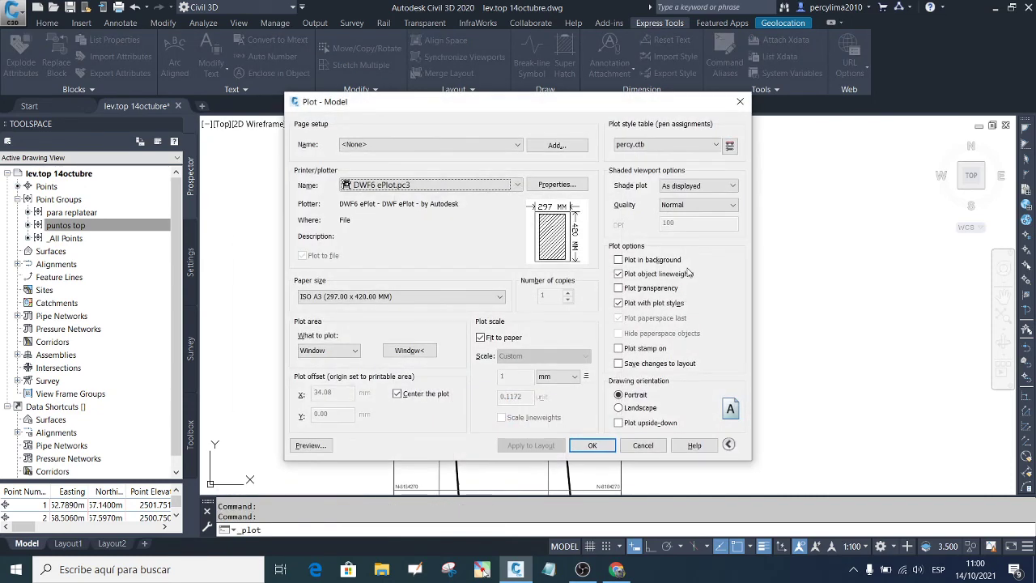
pyautogui.click(410, 350)
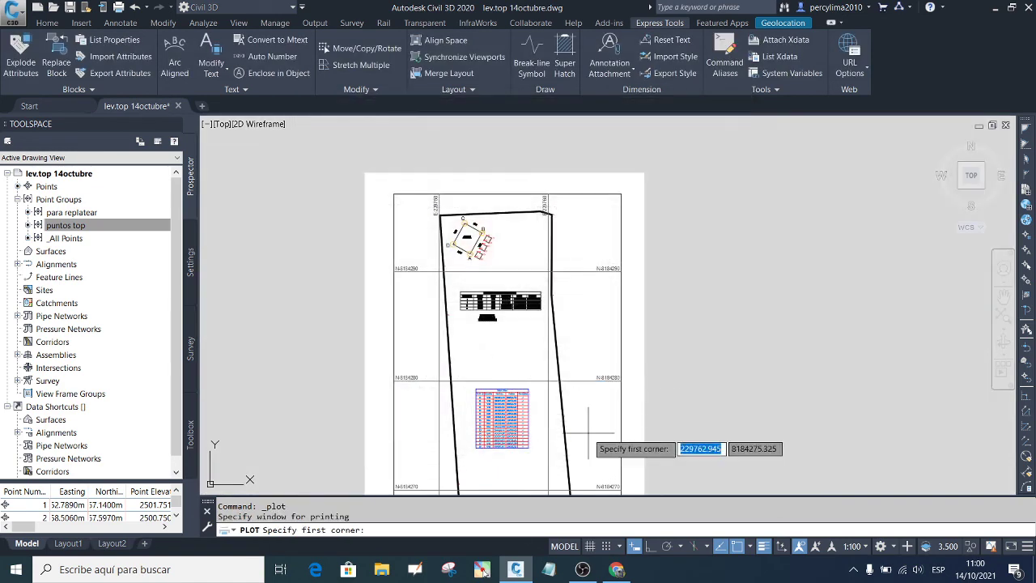
pyautogui.scroll(-3, 529, 378)
pyautogui.scroll(8, 536, 351)
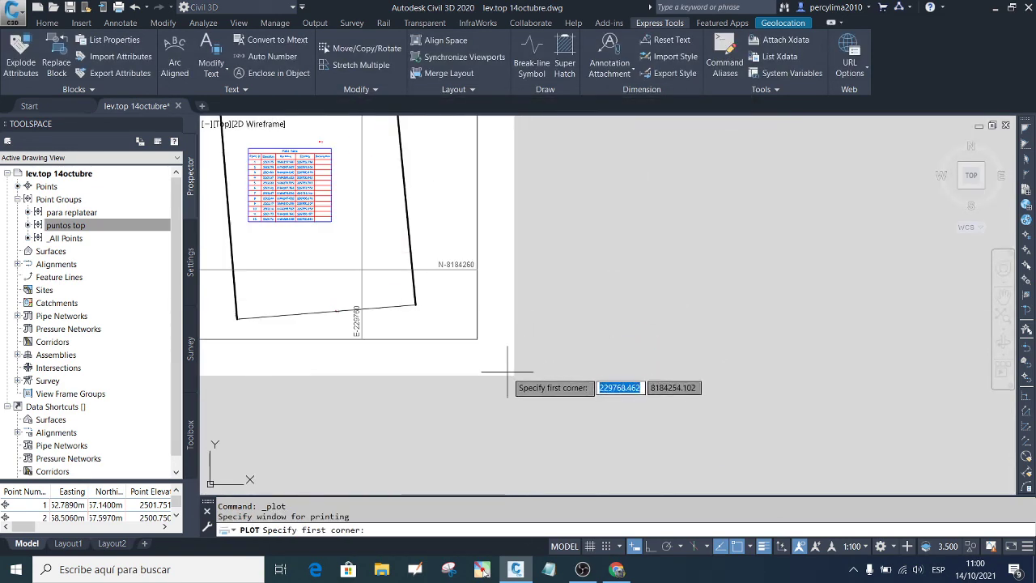
pyautogui.click(486, 339)
pyautogui.scroll(-3, 518, 344)
pyautogui.scroll(8, 472, 261)
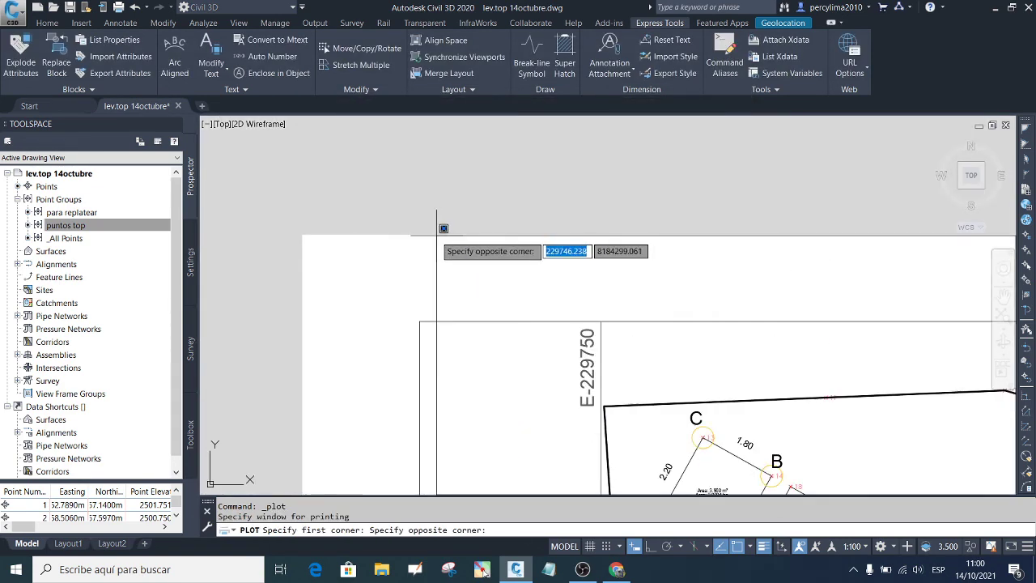
pyautogui.click(361, 264)
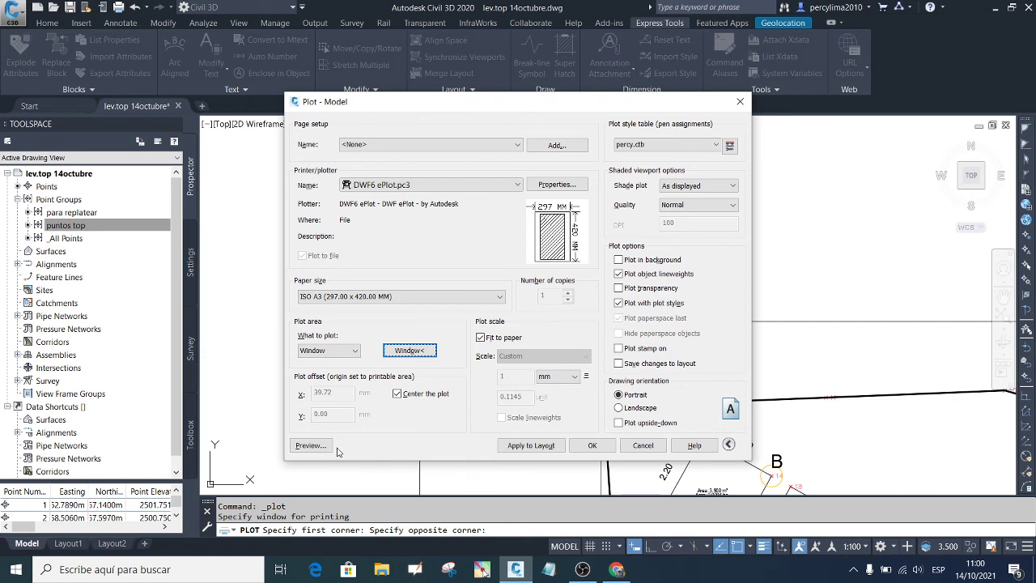
pyautogui.click(311, 446)
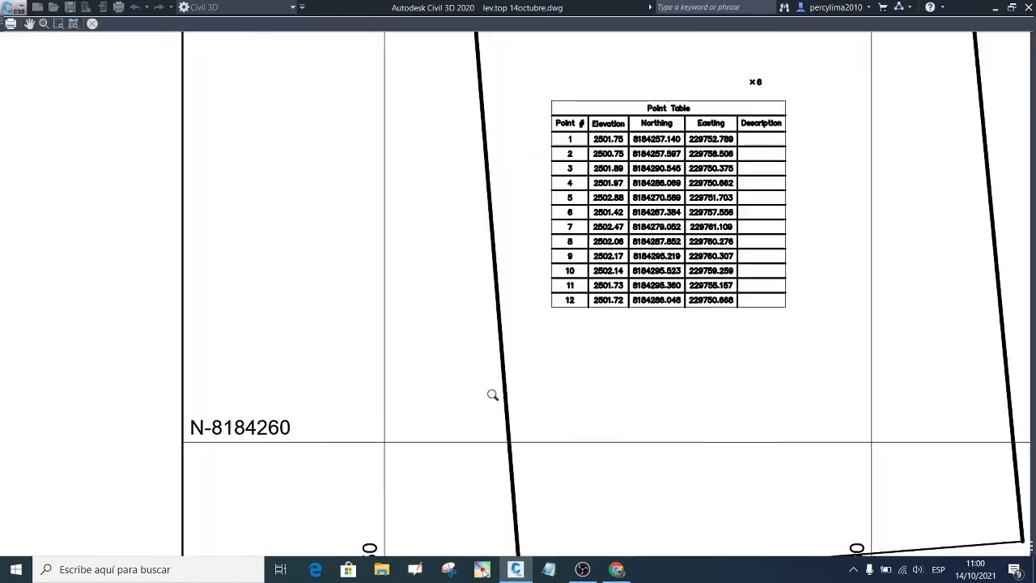
pyautogui.scroll(-5, 474, 377)
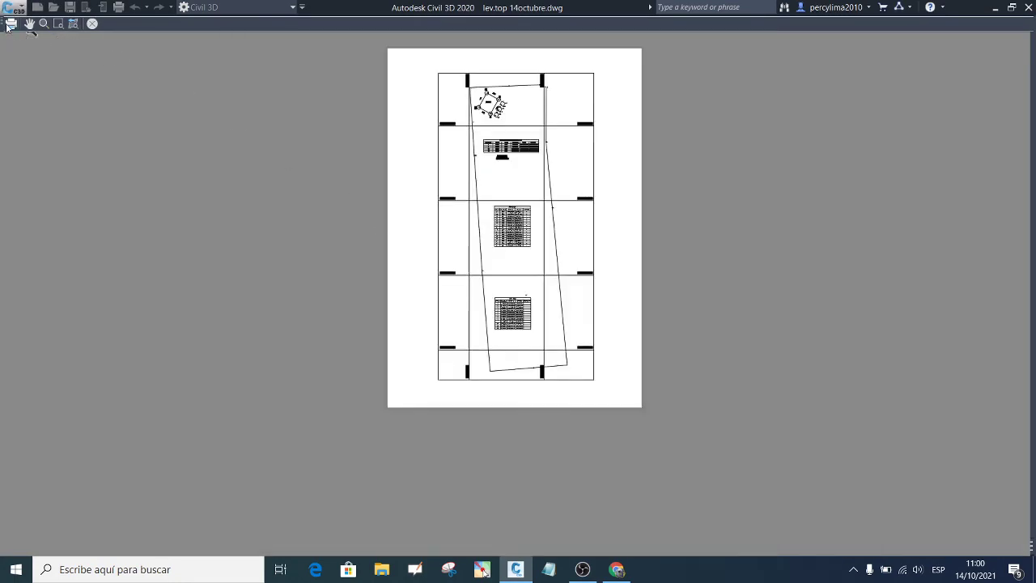
# Step: Plot the previewed sheet to the Escritorio folder as lev.top 14octubre-Model.dwf
pyautogui.click(10, 23)
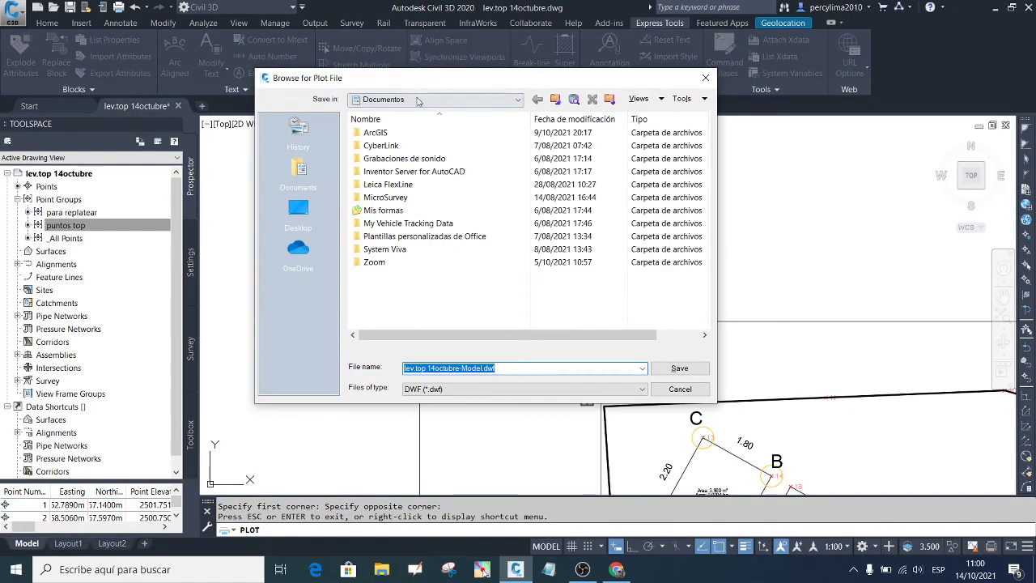
pyautogui.click(417, 101)
pyautogui.scroll(5, 417, 146)
pyautogui.click(417, 108)
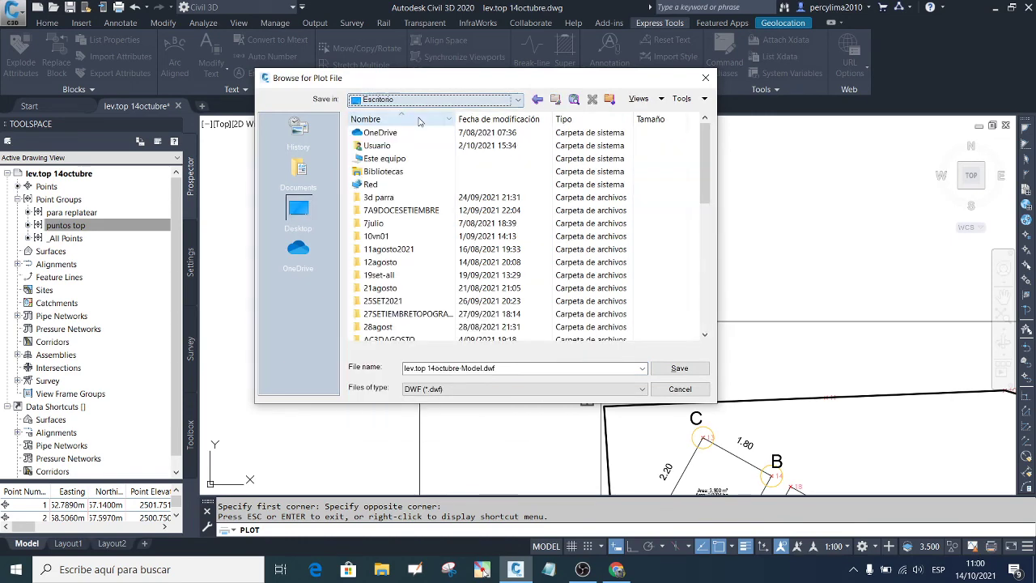
pyautogui.click(461, 369)
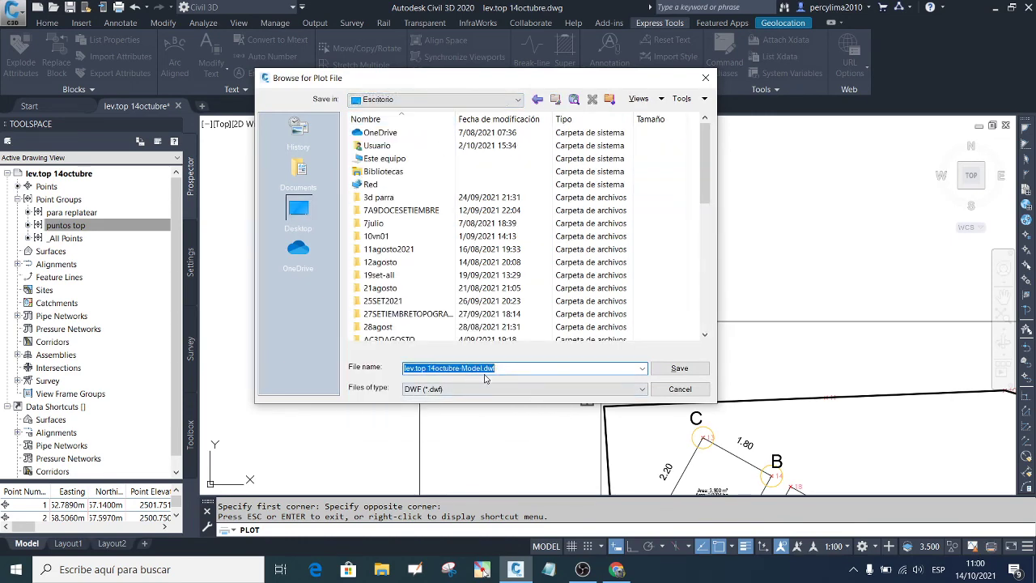
pyautogui.click(488, 393)
pyautogui.press('Return')
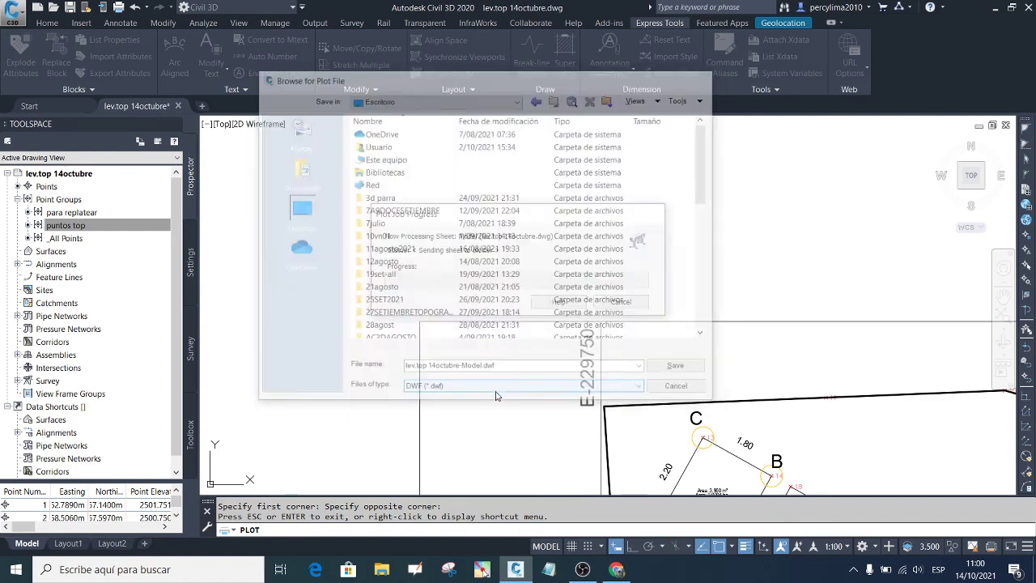
# Step: Start a new plot of the model and choose DWG To PDF.pc3 as the plotter
pyautogui.scroll(-5, 425, 225)
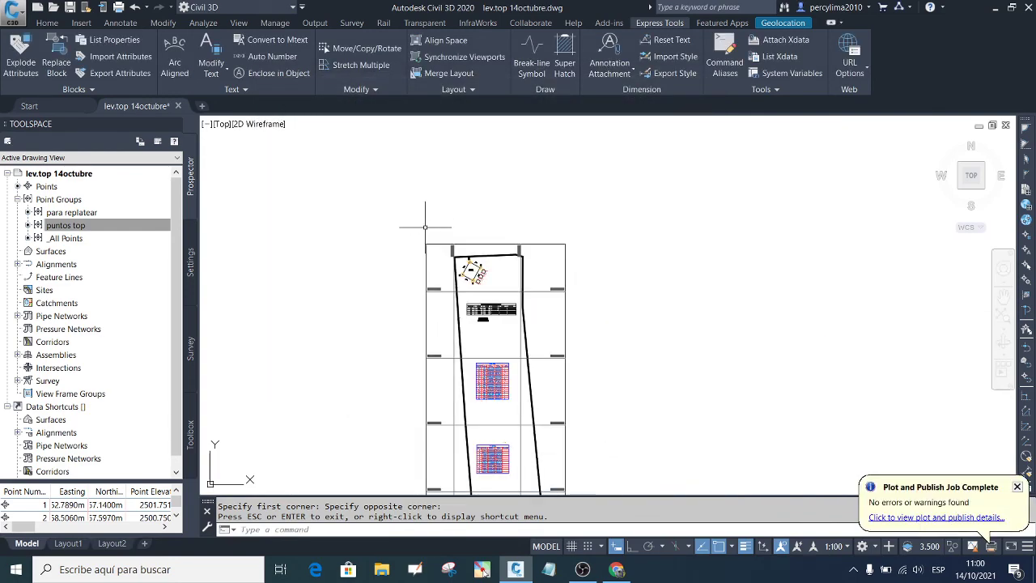
pyautogui.hotkey('ctrl', 'p')
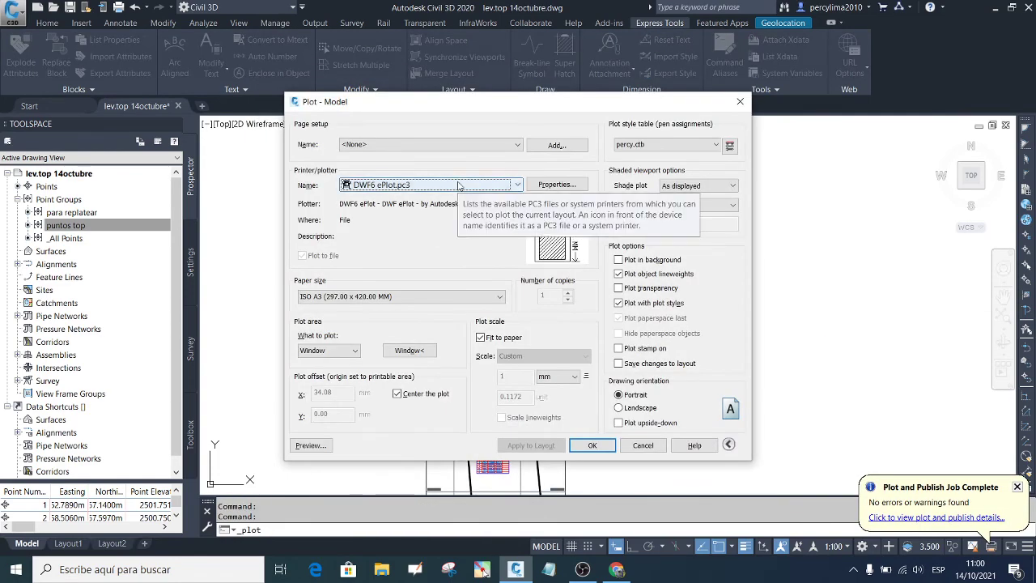
pyautogui.click(458, 184)
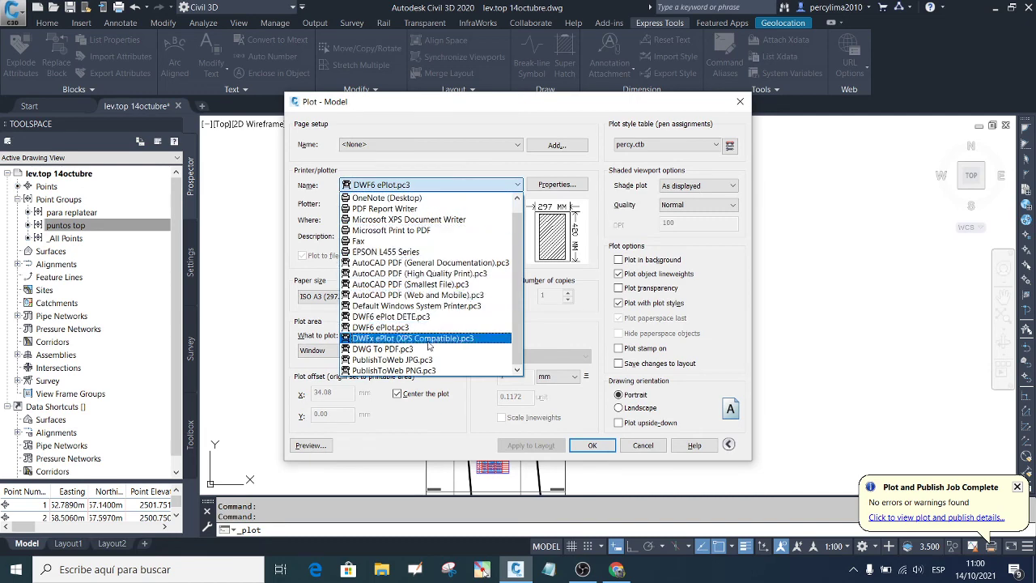
pyautogui.click(415, 349)
# Step: Redefine the PDF plot window with a small margin around the whole grid frame
pyautogui.click(414, 348)
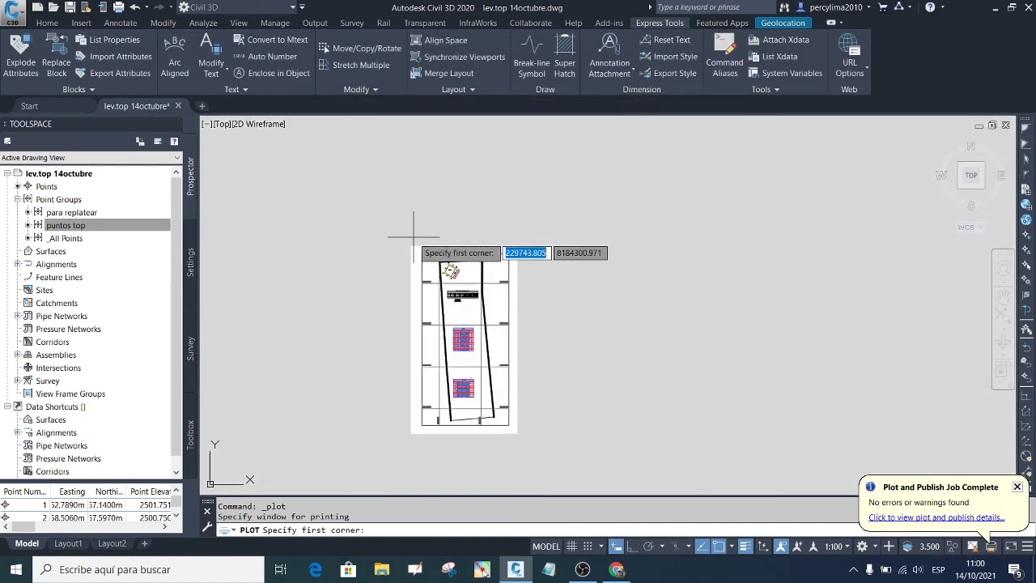
pyautogui.scroll(3, 410, 240)
pyautogui.click(422, 272)
pyautogui.scroll(-3, 420, 275)
pyautogui.scroll(4, 462, 420)
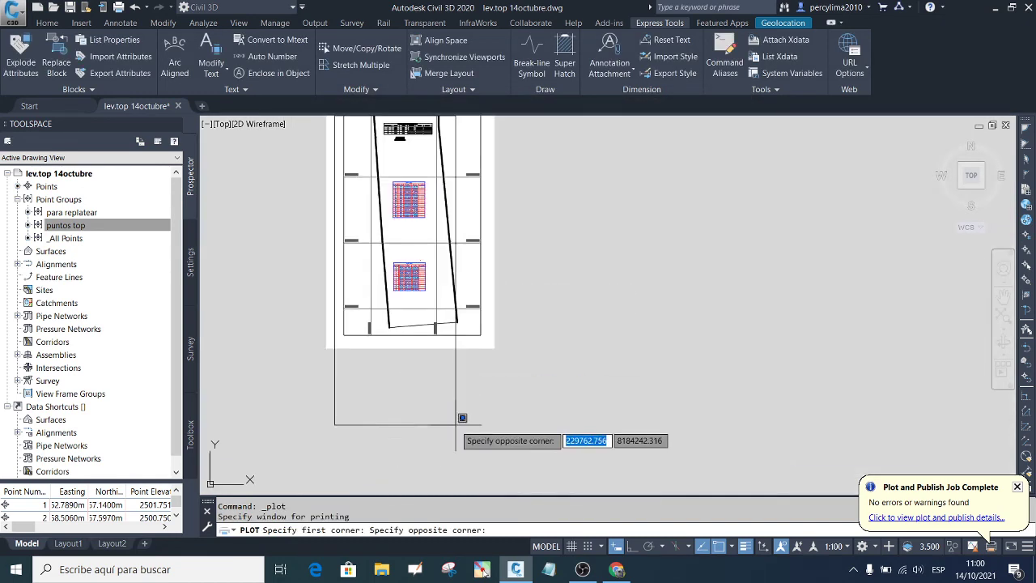
pyautogui.scroll(-3, 567, 307)
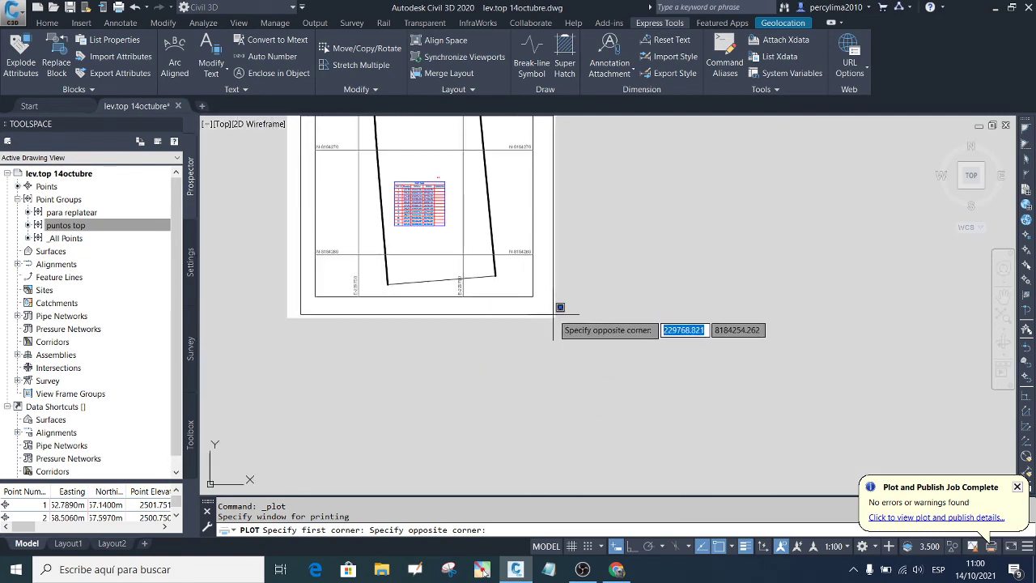
pyautogui.click(550, 304)
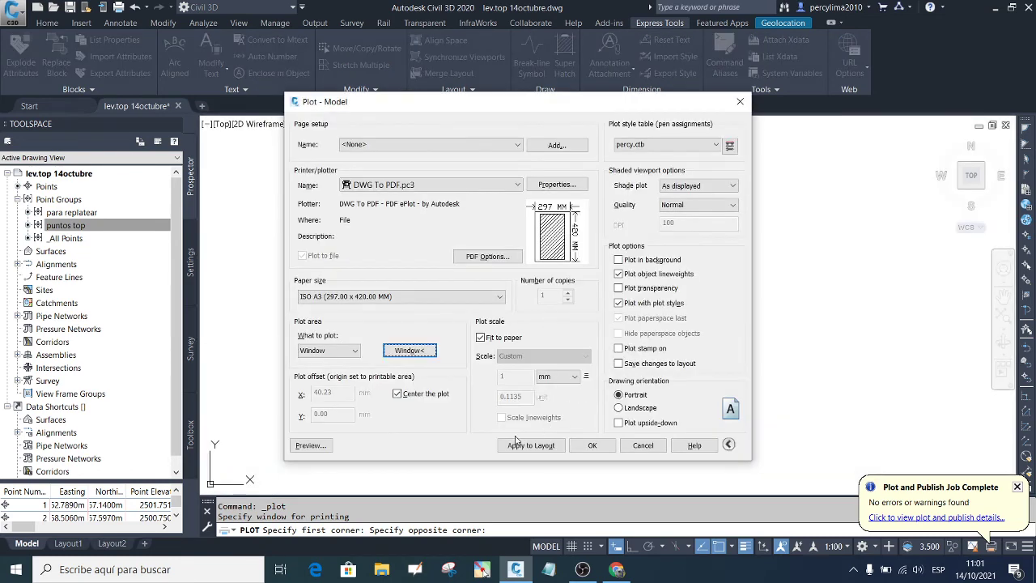
# Step: Preview the PDF sheet and plot it to the desktop as lev.top 14octubre-Model.pdf
pyautogui.click(310, 445)
pyautogui.scroll(5, 515, 282)
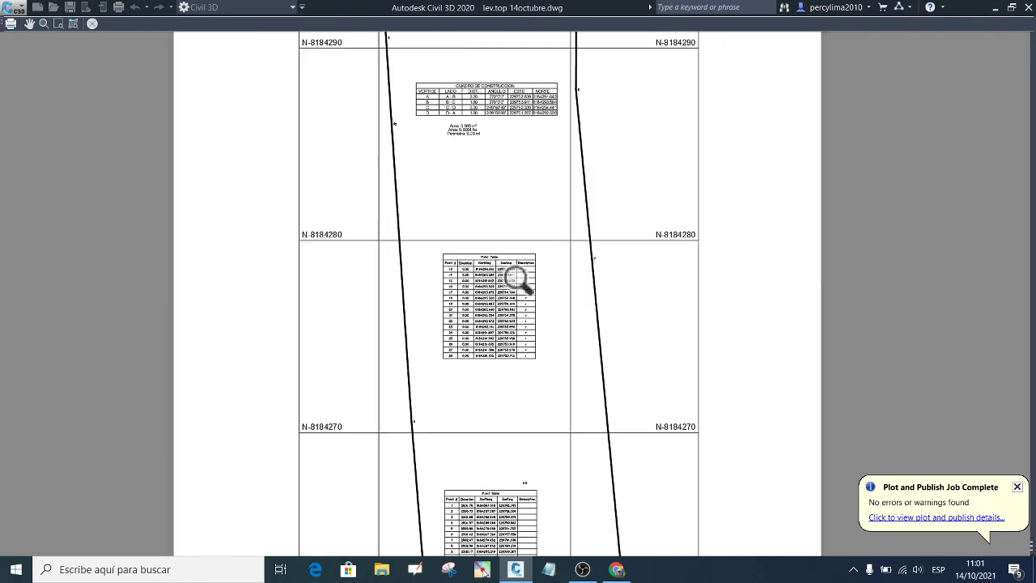
pyautogui.scroll(-3, 524, 283)
pyautogui.click(11, 25)
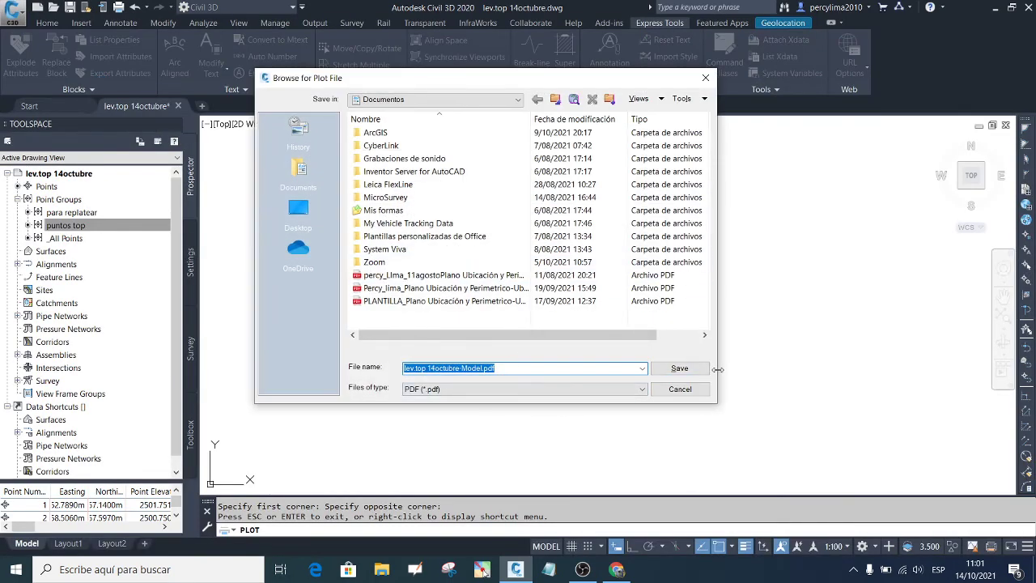
pyautogui.click(410, 100)
pyautogui.scroll(2, 409, 113)
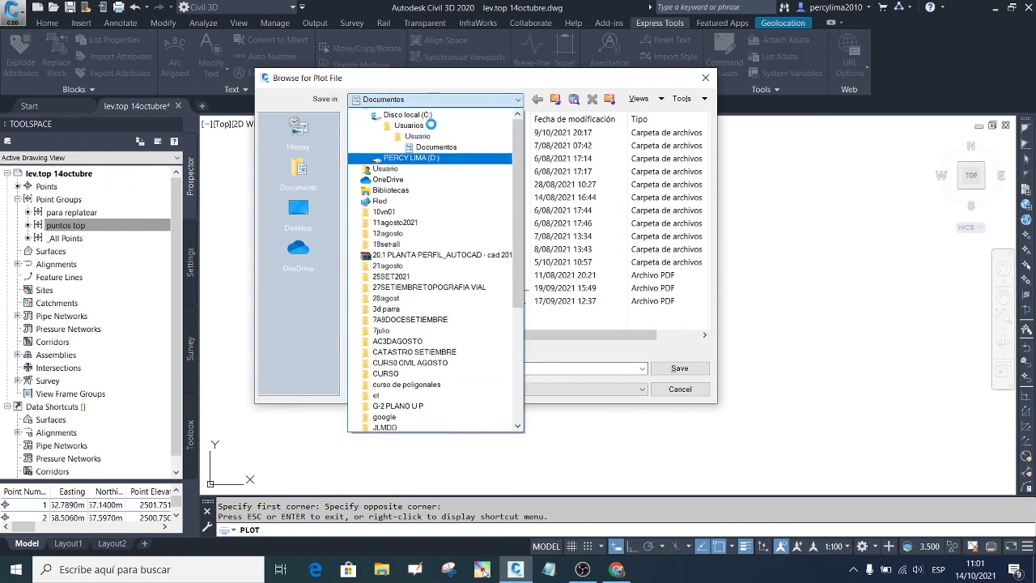
pyautogui.click(407, 114)
pyautogui.click(680, 368)
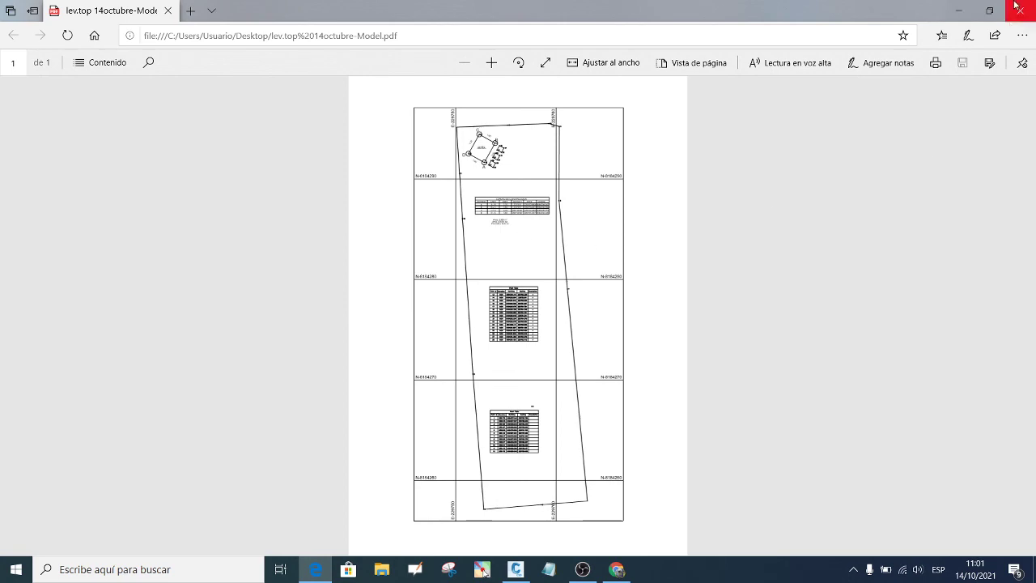
# Step: Put the opened PDF away, switch to WhatsApp Web and start attaching a document to the Estación Total group chat
pyautogui.click(959, 11)
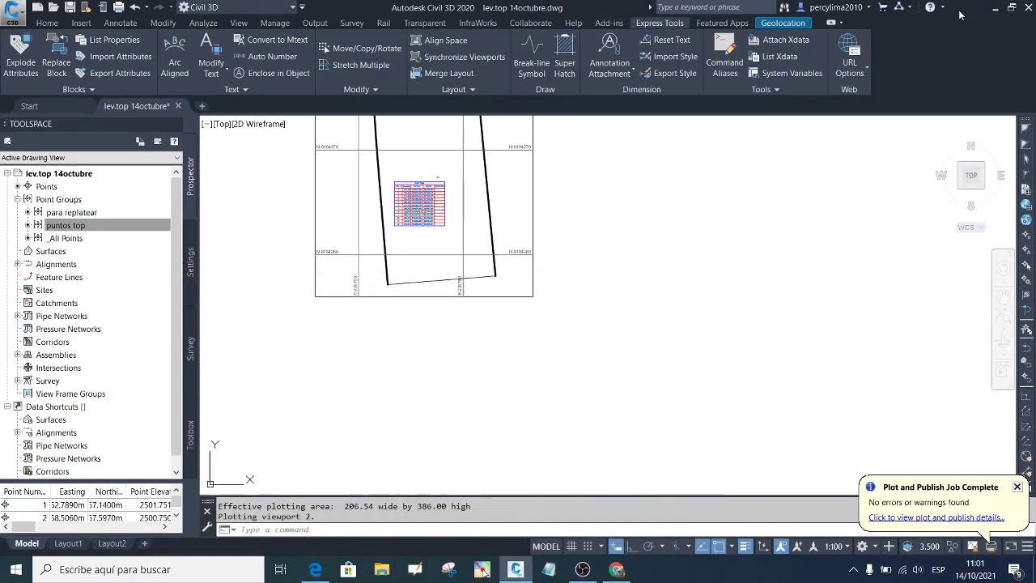
pyautogui.click(618, 566)
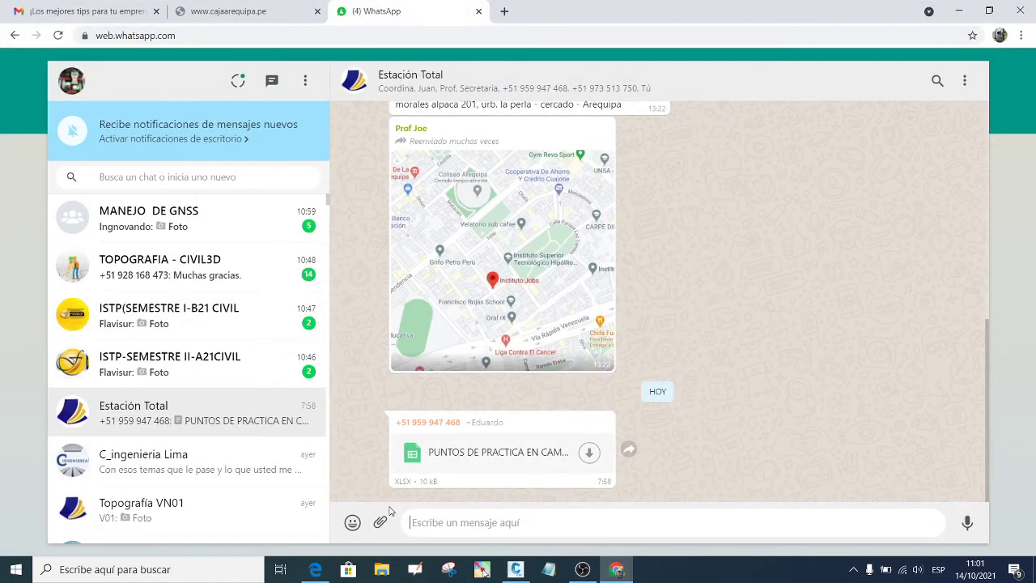
pyautogui.click(380, 523)
pyautogui.click(377, 386)
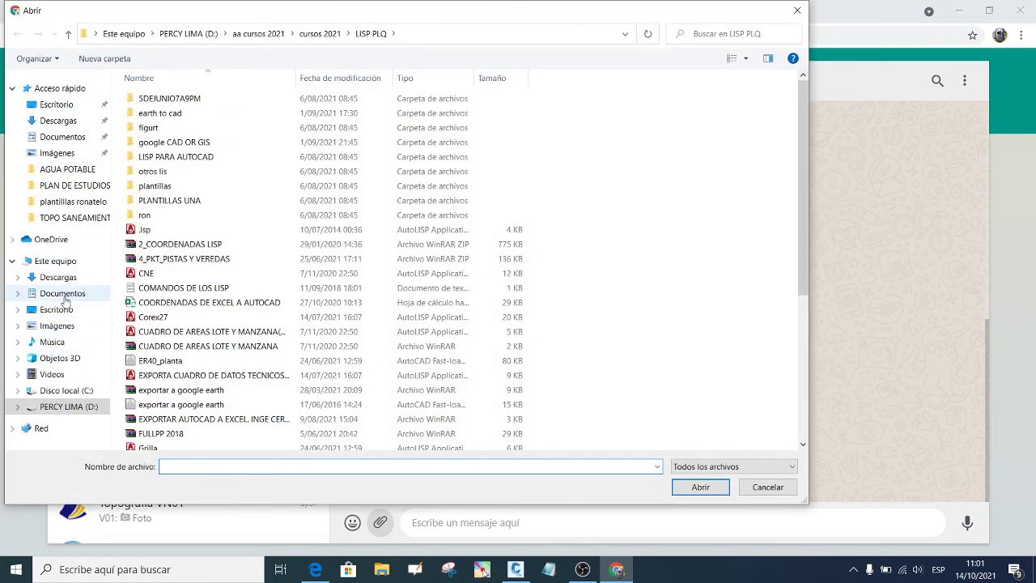
# Step: Attach lev.top 14octubre-Model.pdf from the desktop folder and send it to the Estación Total group chat
pyautogui.click(57, 309)
pyautogui.scroll(-9, 243, 291)
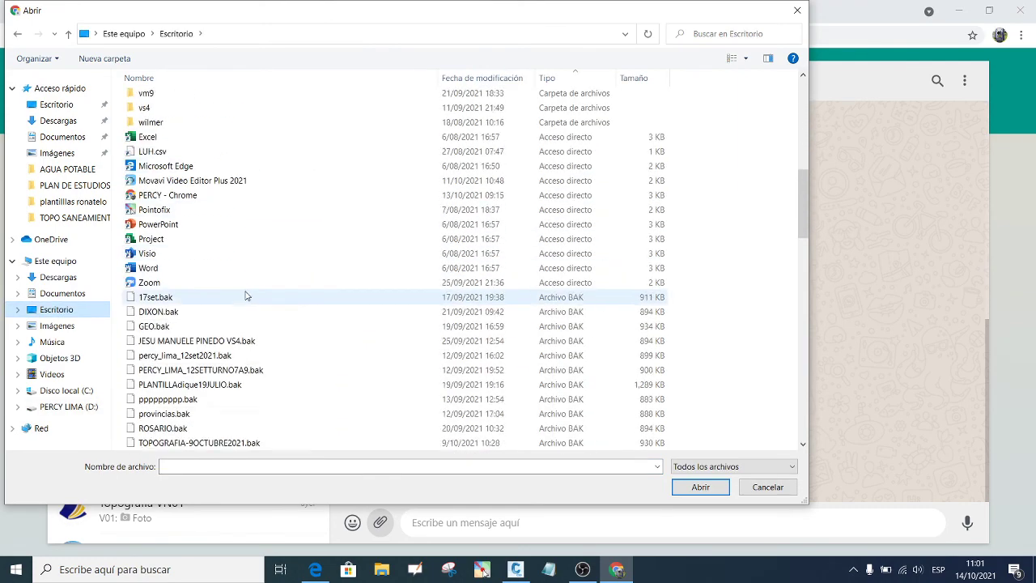
pyautogui.scroll(-20, 247, 297)
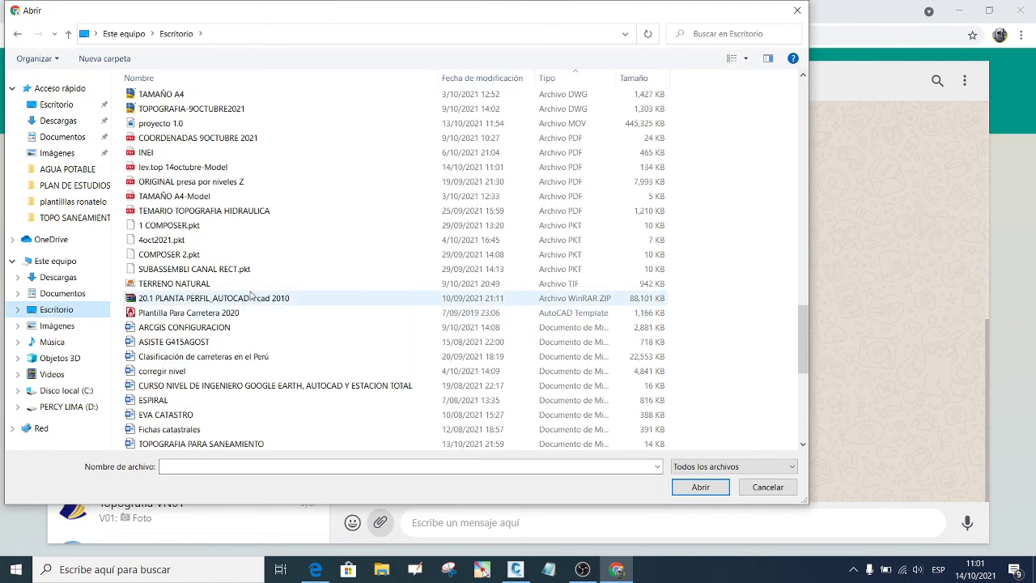
pyautogui.scroll(2, 250, 292)
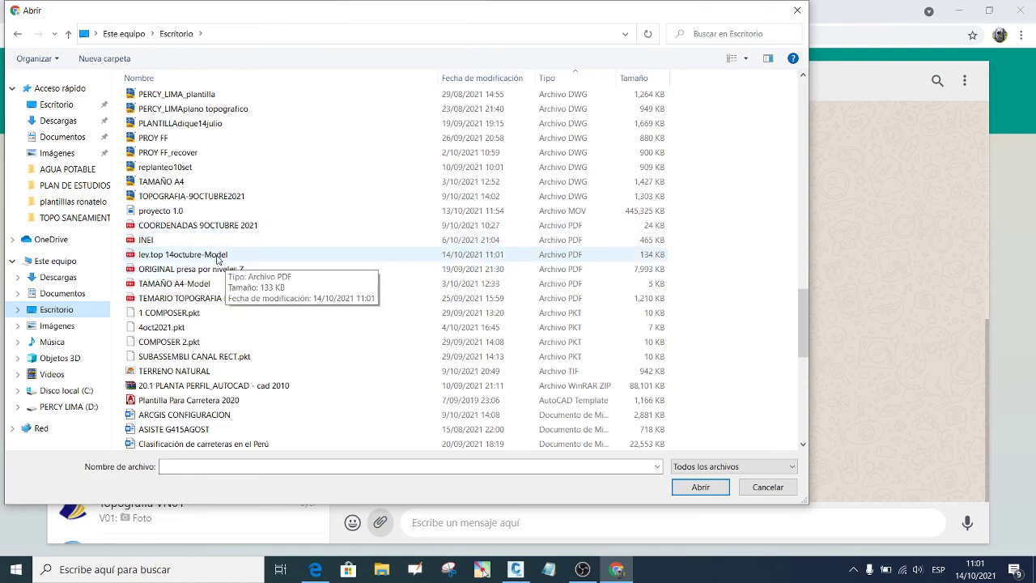
pyautogui.doubleClick(217, 256)
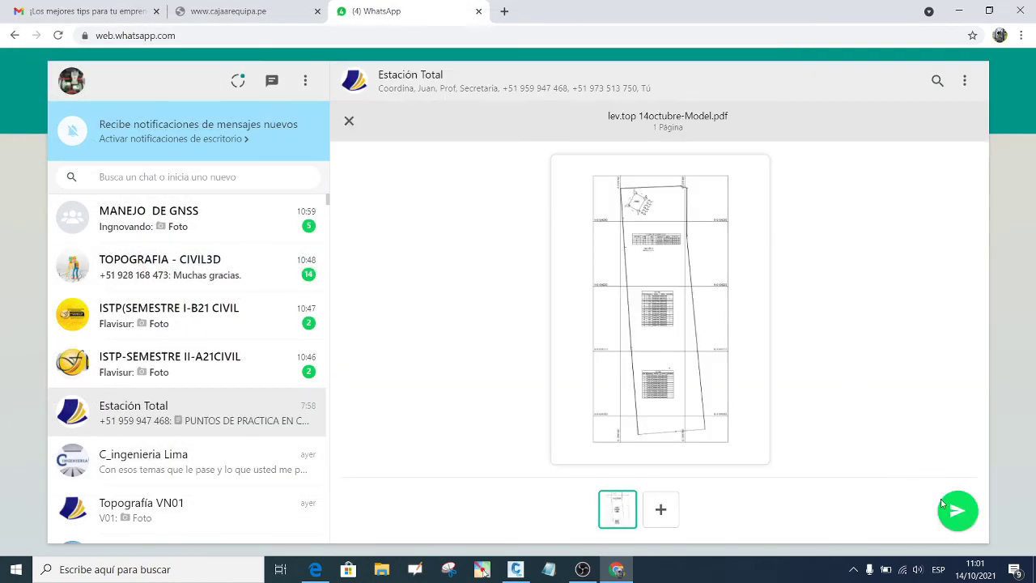
pyautogui.click(953, 511)
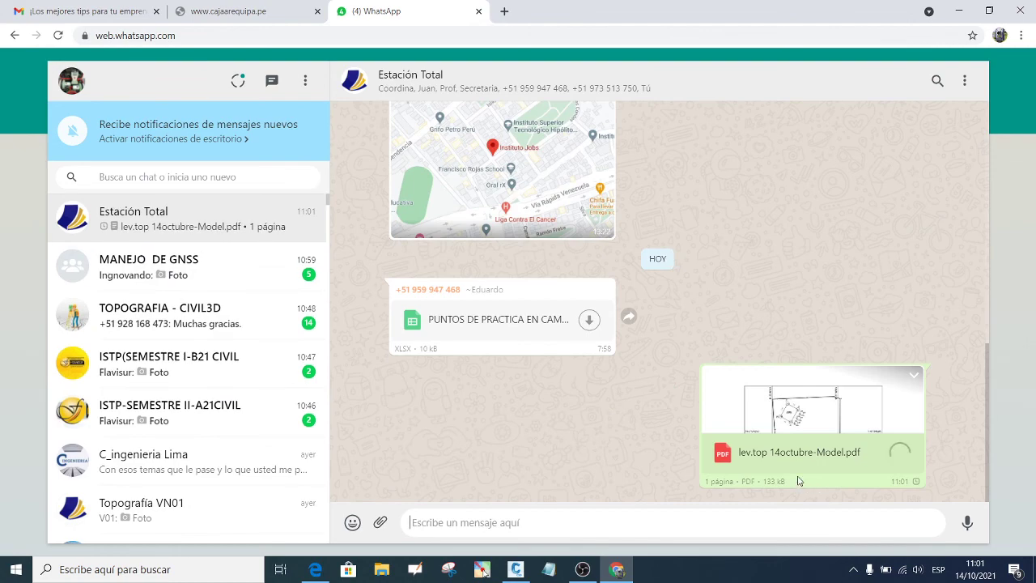
# Step: Switch back to Civil 3D and look over the gridded parcel plan with its coordinate and point tables
pyautogui.hotkey('alt', 'Tab')
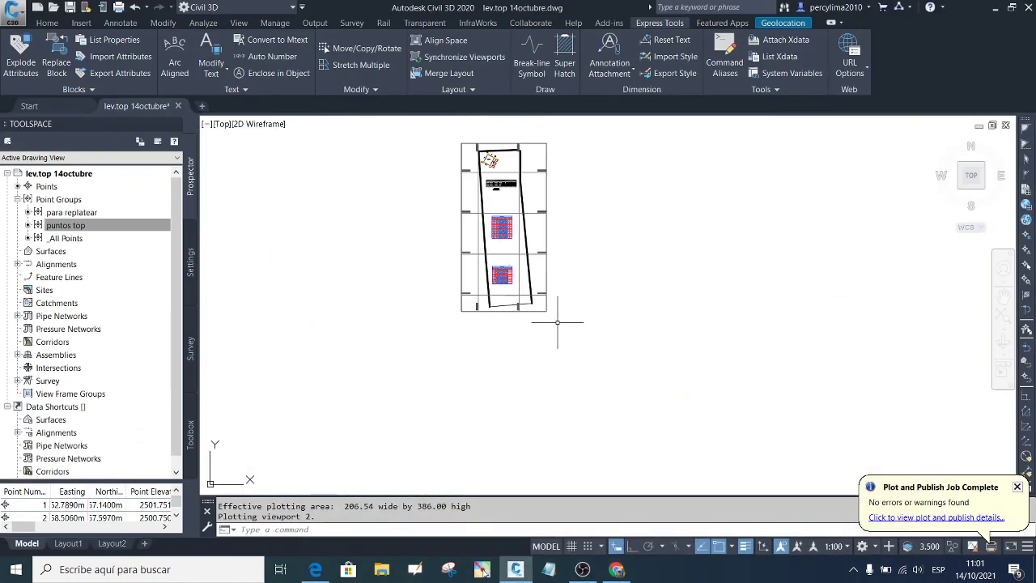
pyautogui.scroll(3, 518, 279)
pyautogui.scroll(-1, 454, 291)
pyautogui.scroll(1, 444, 292)
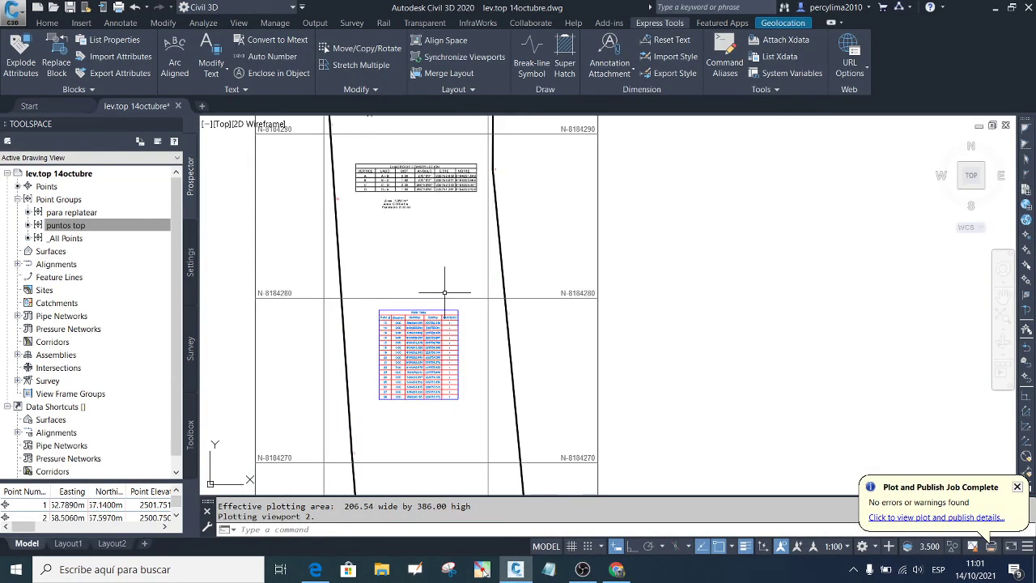
pyautogui.scroll(-4, 430, 283)
pyautogui.scroll(2, 411, 282)
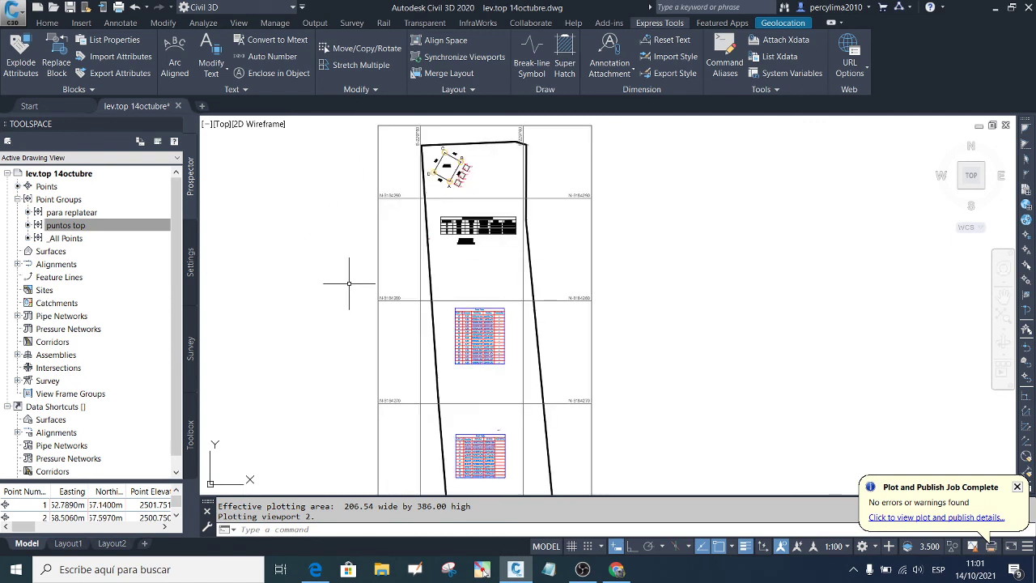
pyautogui.scroll(-3, 421, 286)
pyautogui.scroll(3, 462, 289)
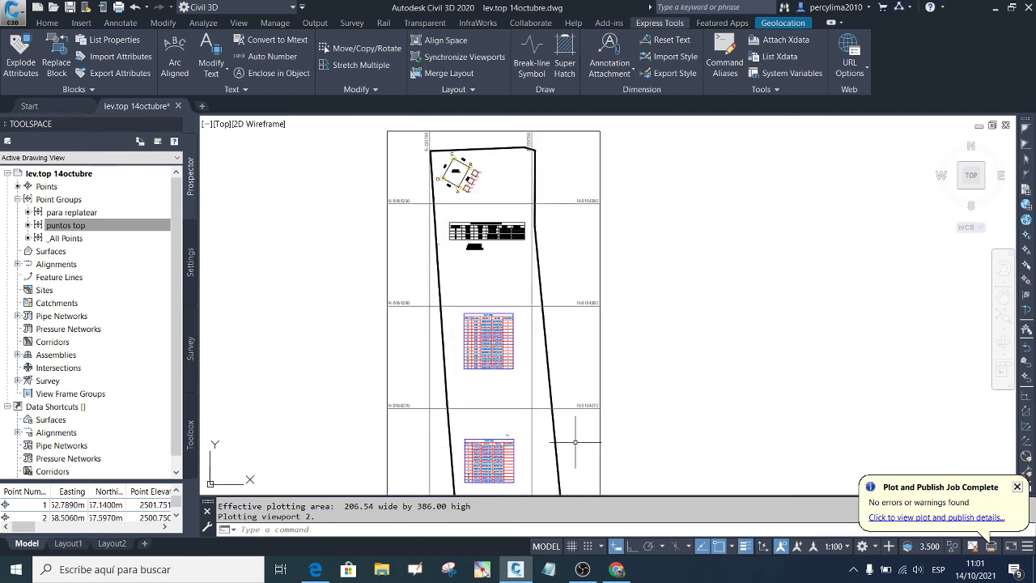